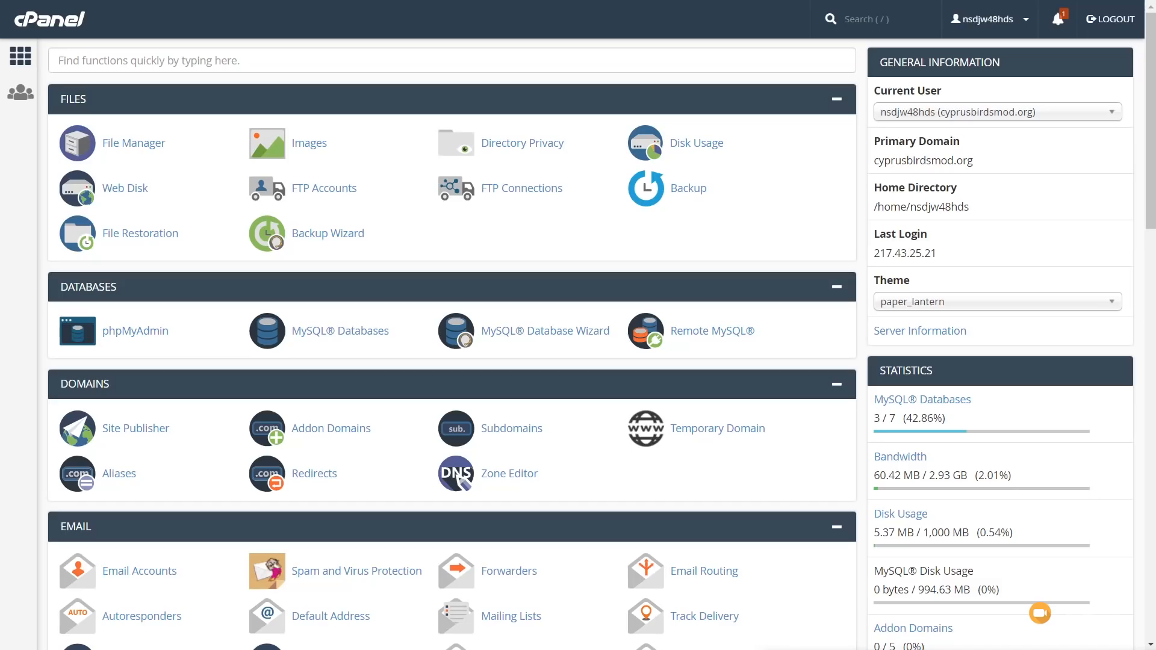
# Step: Open the WordPress script in the Softaculous Apps Installer and start a new installation
pyautogui.scroll(-10, 387, 428)
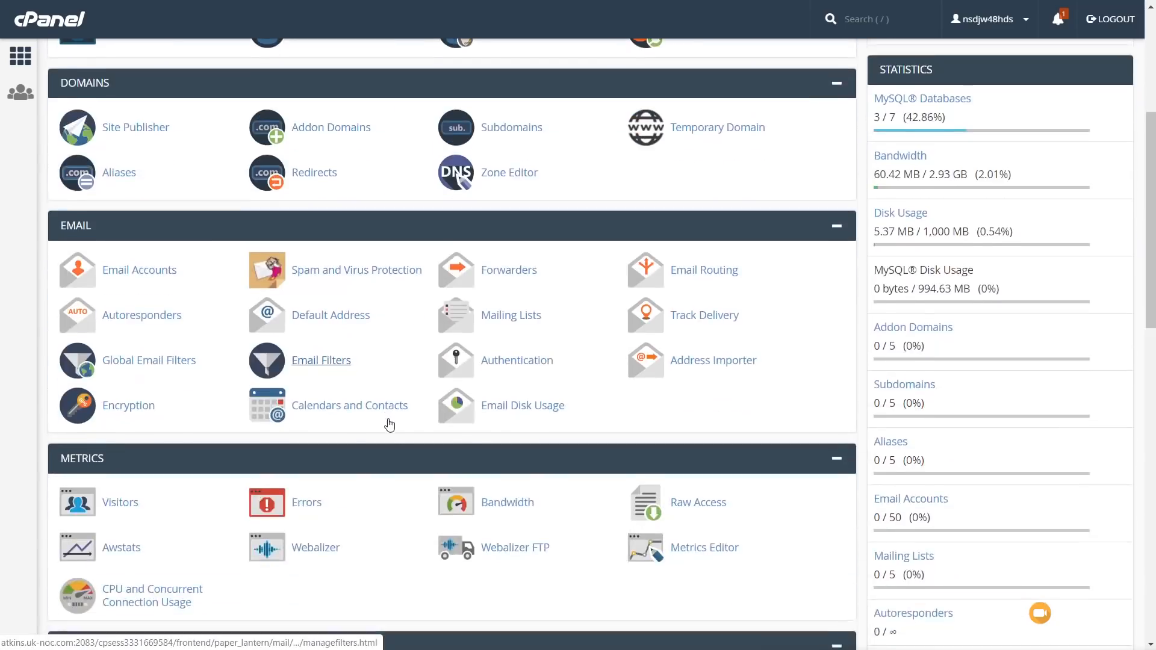
pyautogui.scroll(-10, 390, 425)
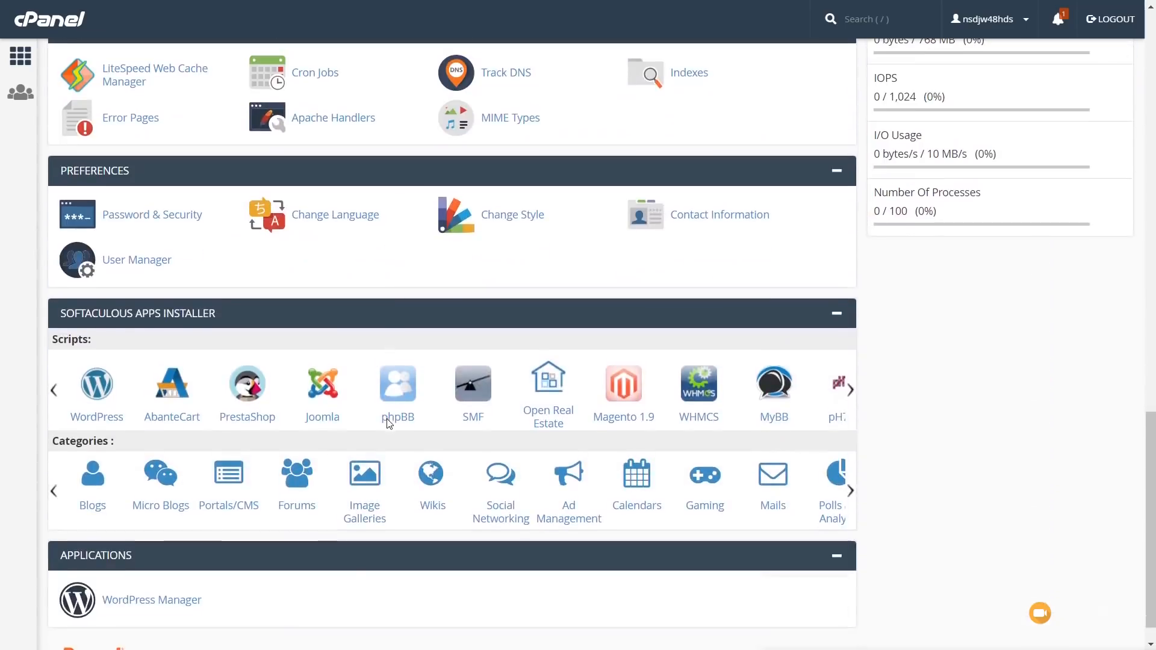
pyautogui.click(94, 392)
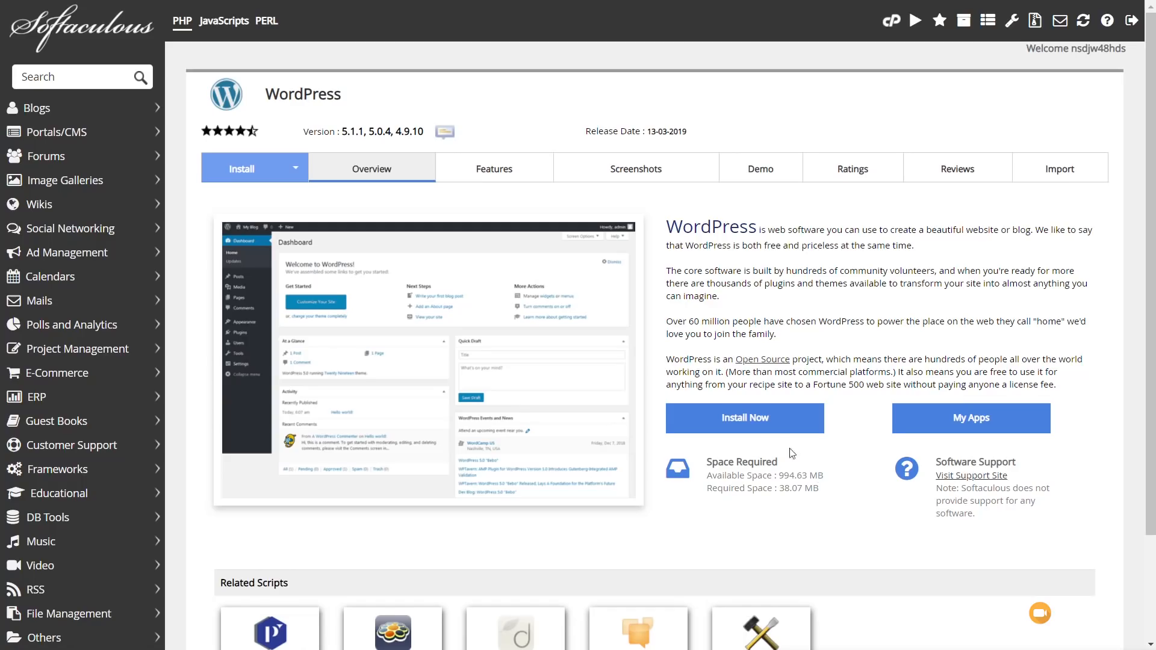
pyautogui.click(766, 419)
pyautogui.click(766, 419)
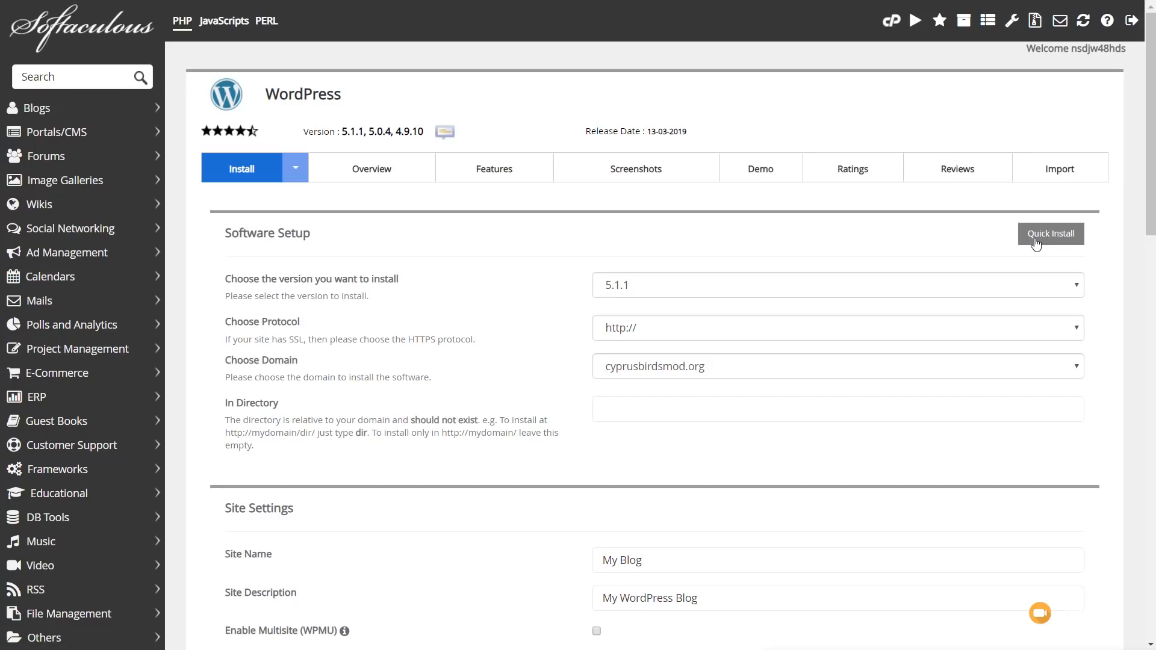
pyautogui.click(691, 288)
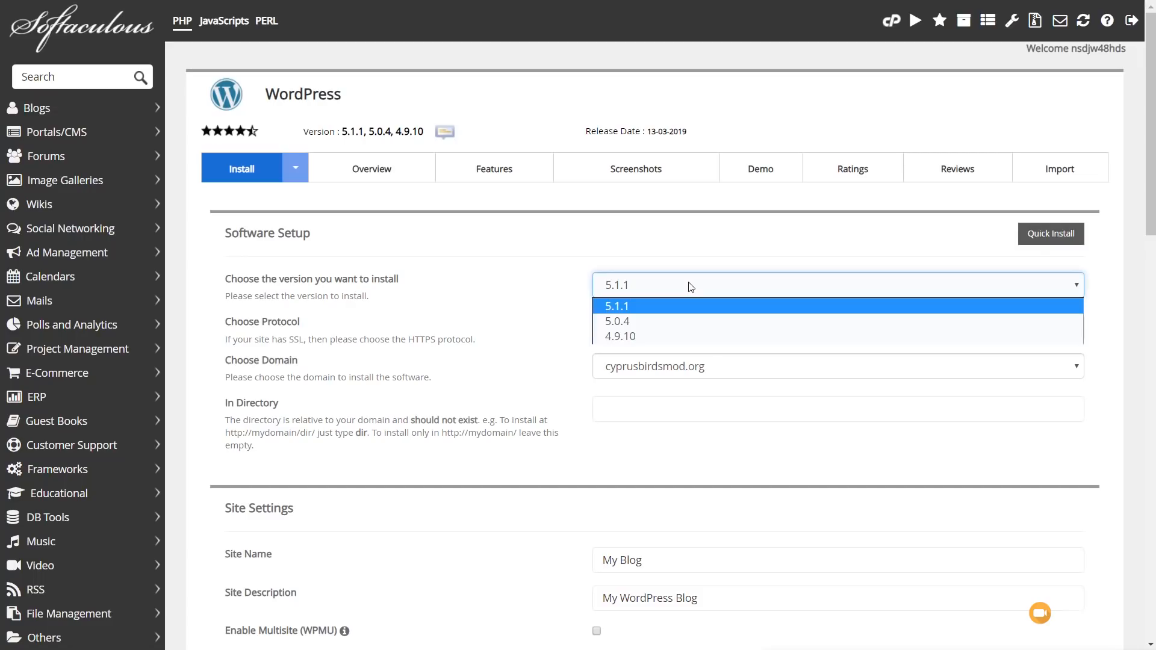
pyautogui.click(614, 312)
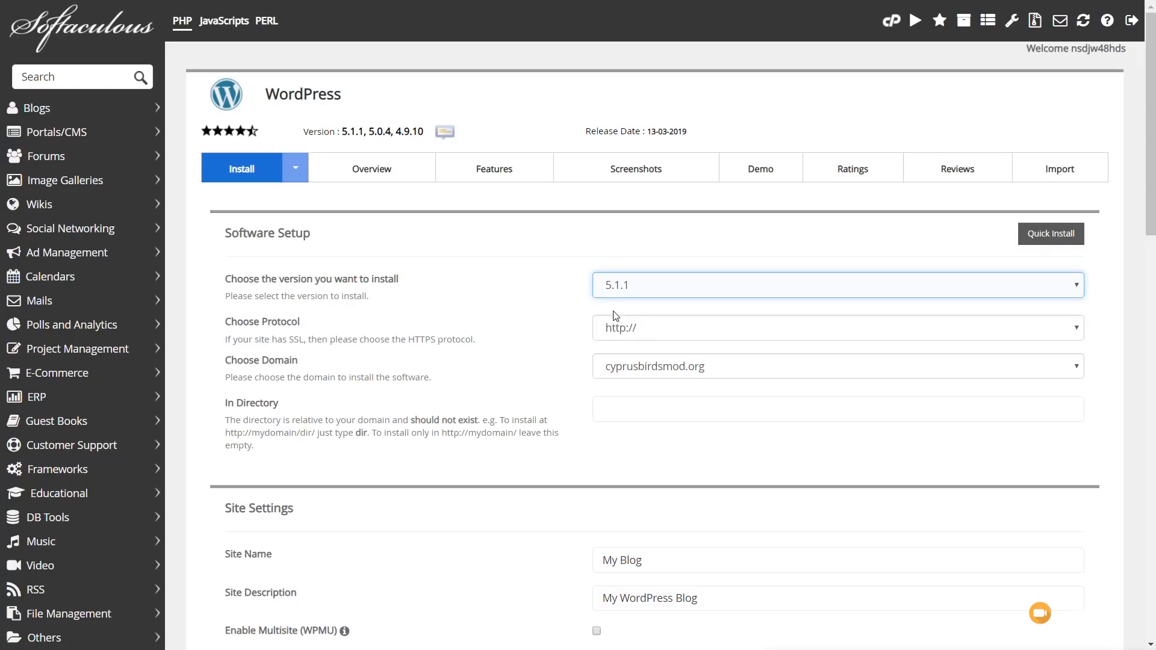
pyautogui.click(634, 335)
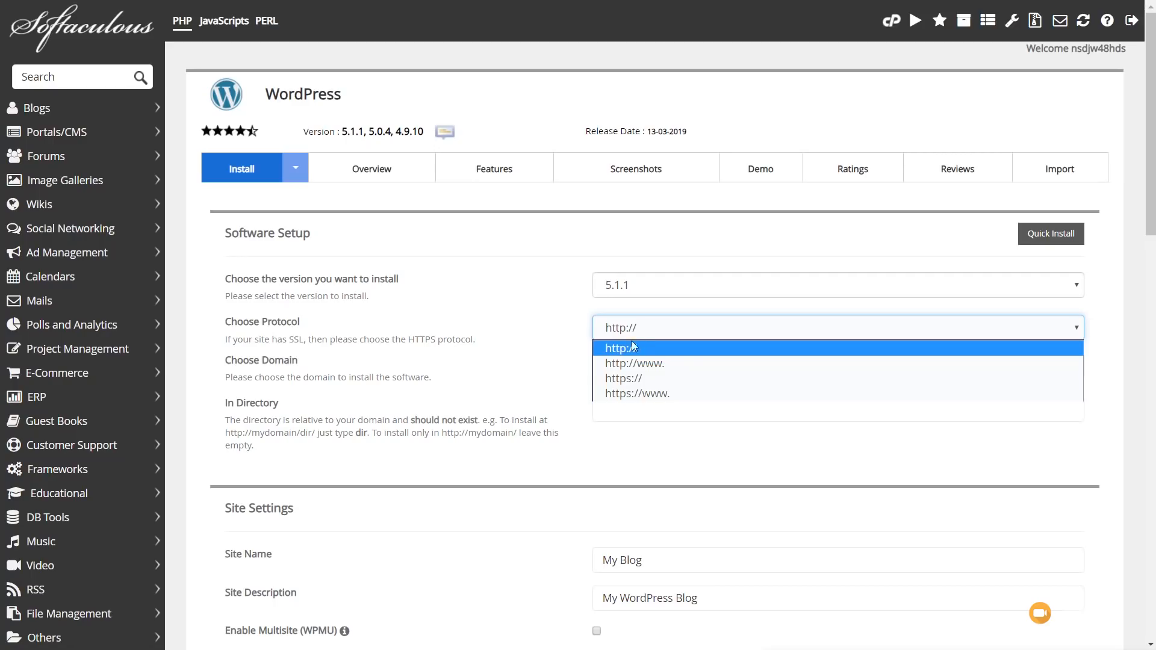
pyautogui.click(631, 355)
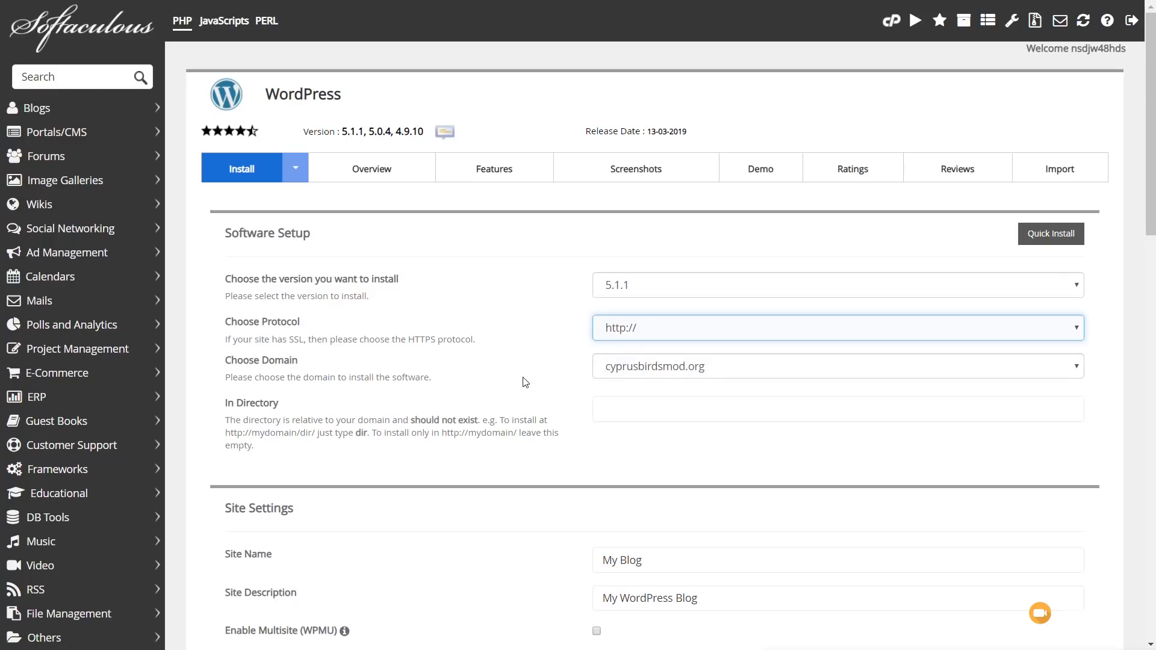
pyautogui.click(539, 379)
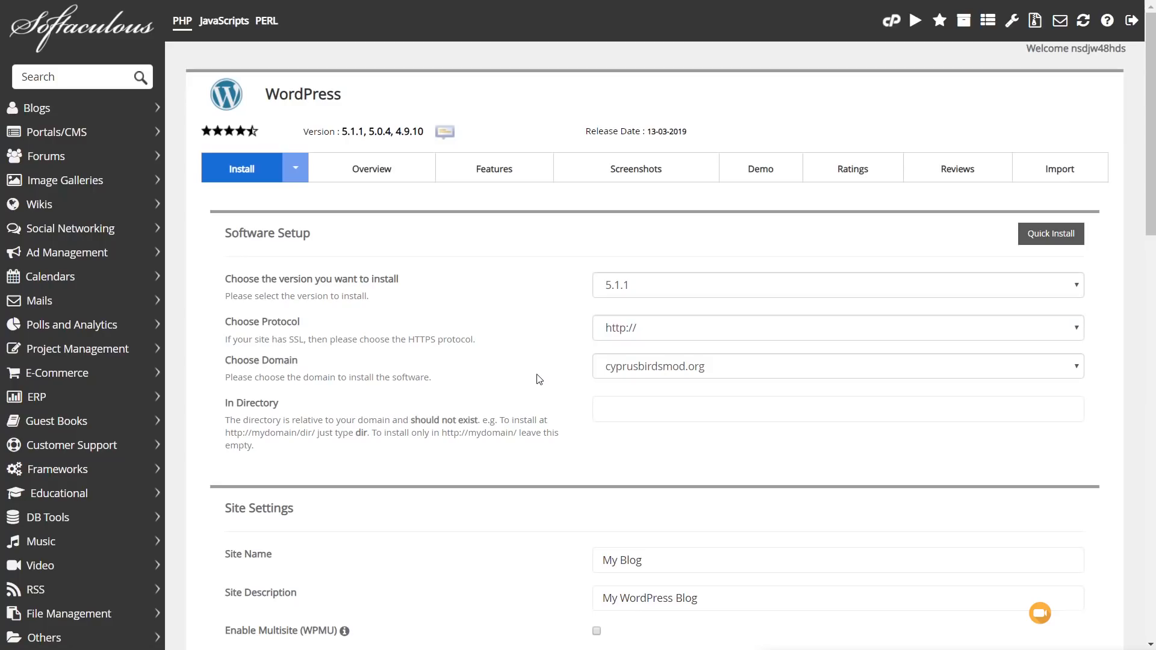
pyautogui.click(606, 415)
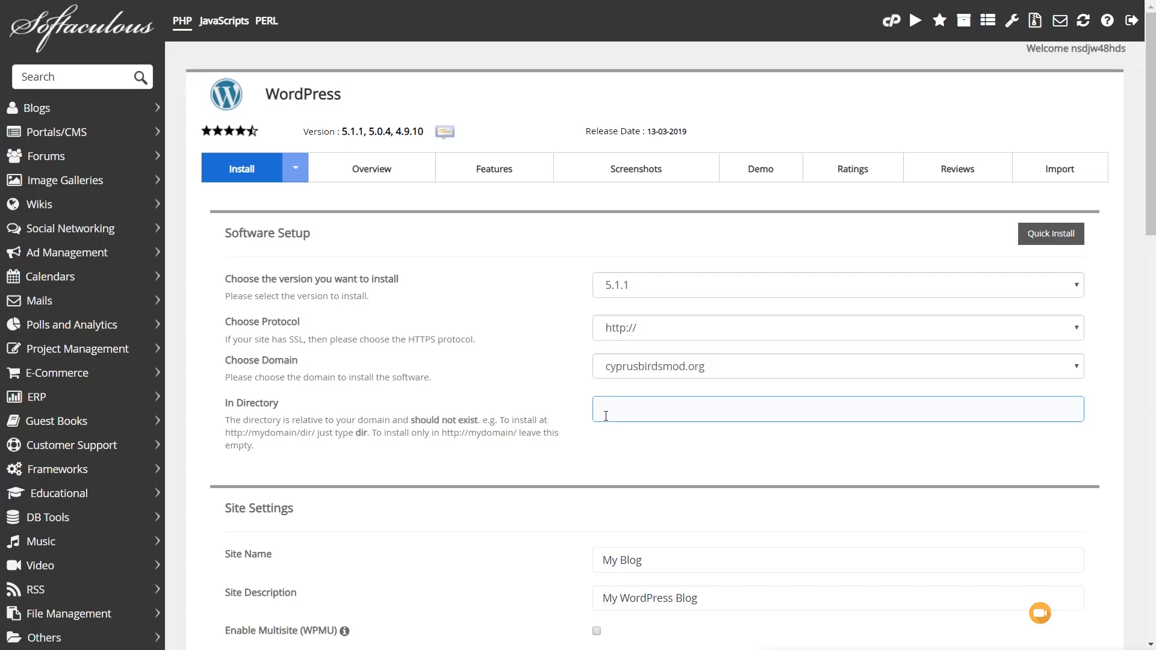
pyautogui.click(676, 433)
# Step: Keep the default site name and admin email, and enter a hard-to-guess admin username and a strong admin password
pyautogui.scroll(-3, 467, 426)
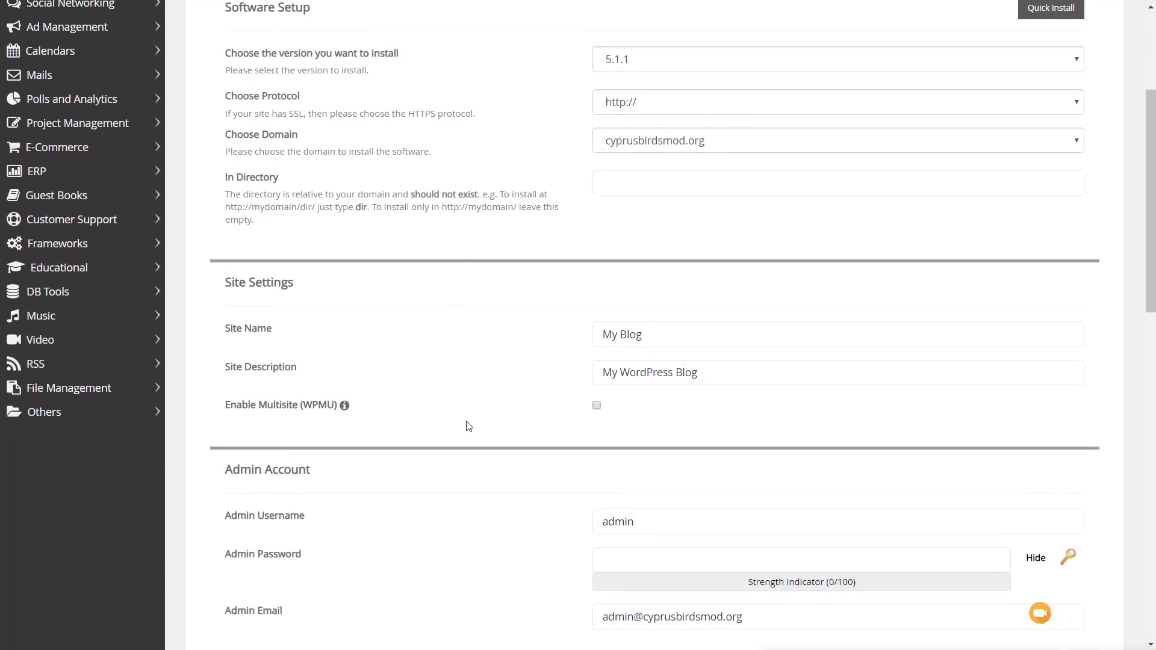
pyautogui.scroll(-1, 470, 426)
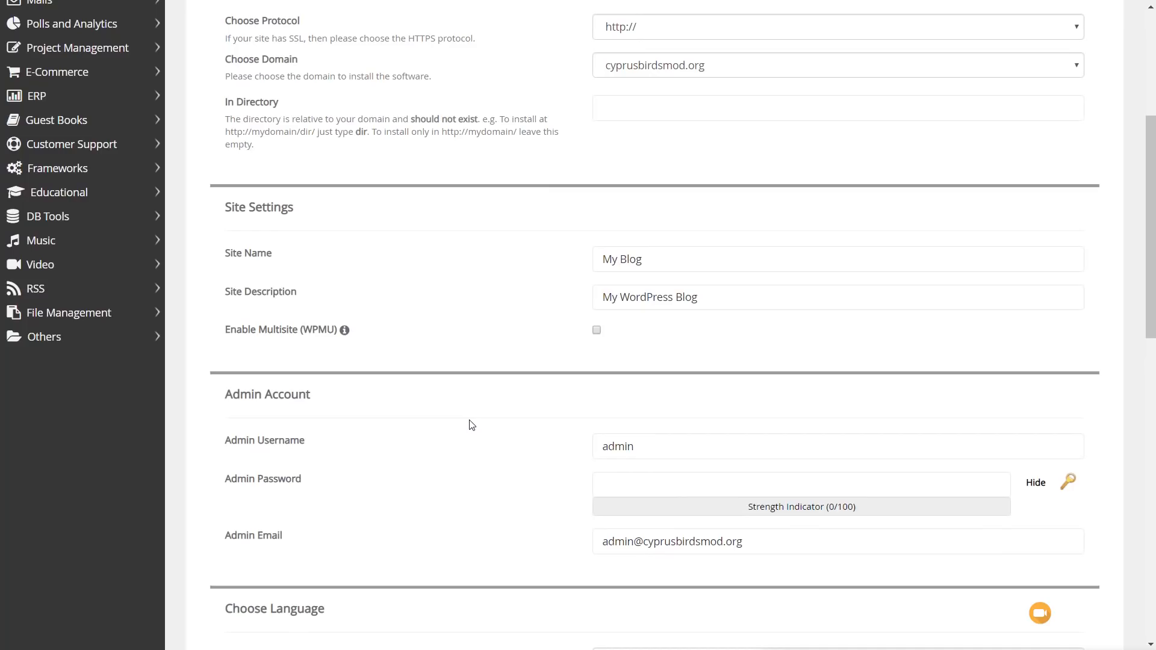
pyautogui.click(653, 259)
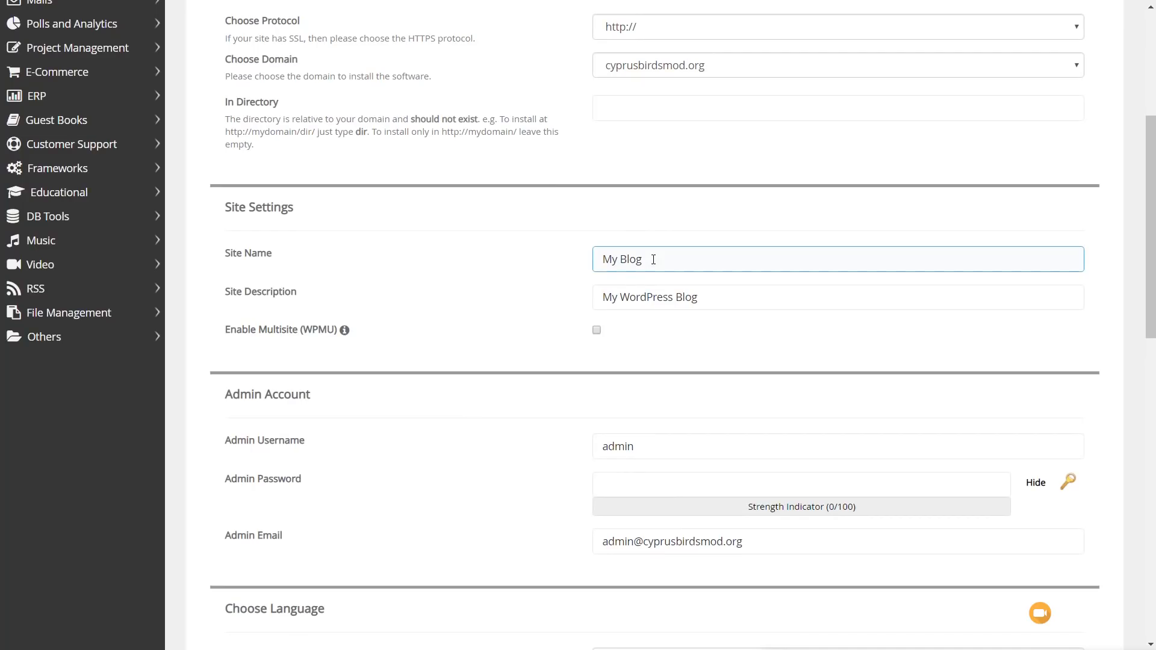
pyautogui.click(562, 364)
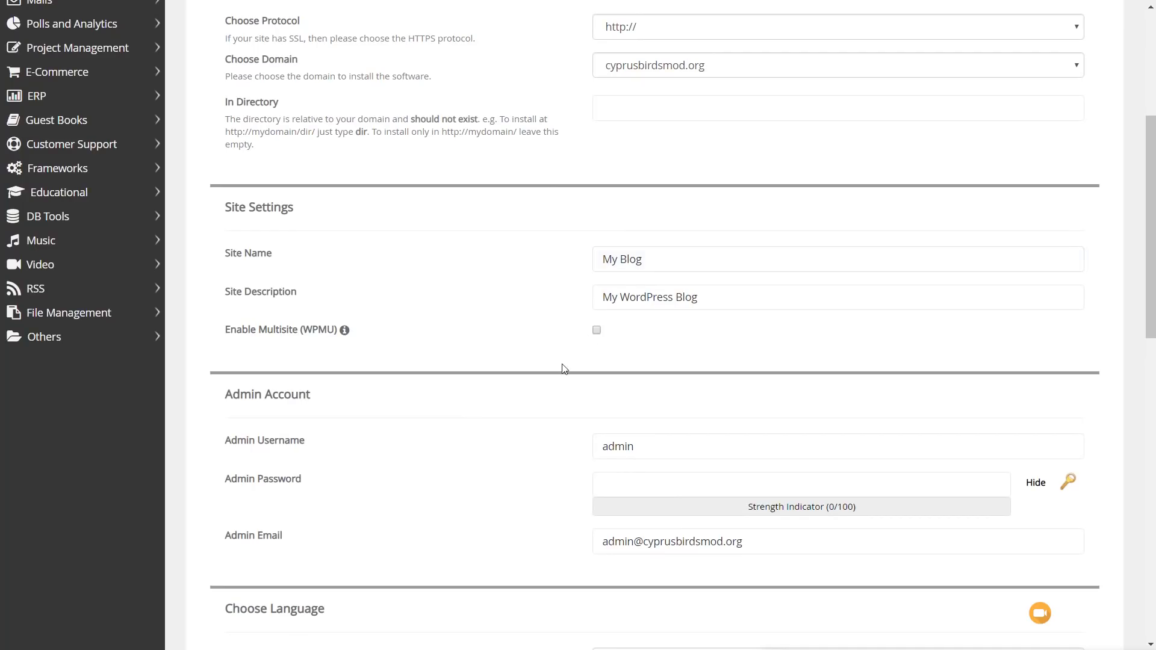
pyautogui.scroll(-1, 502, 464)
pyautogui.scroll(-2, 504, 469)
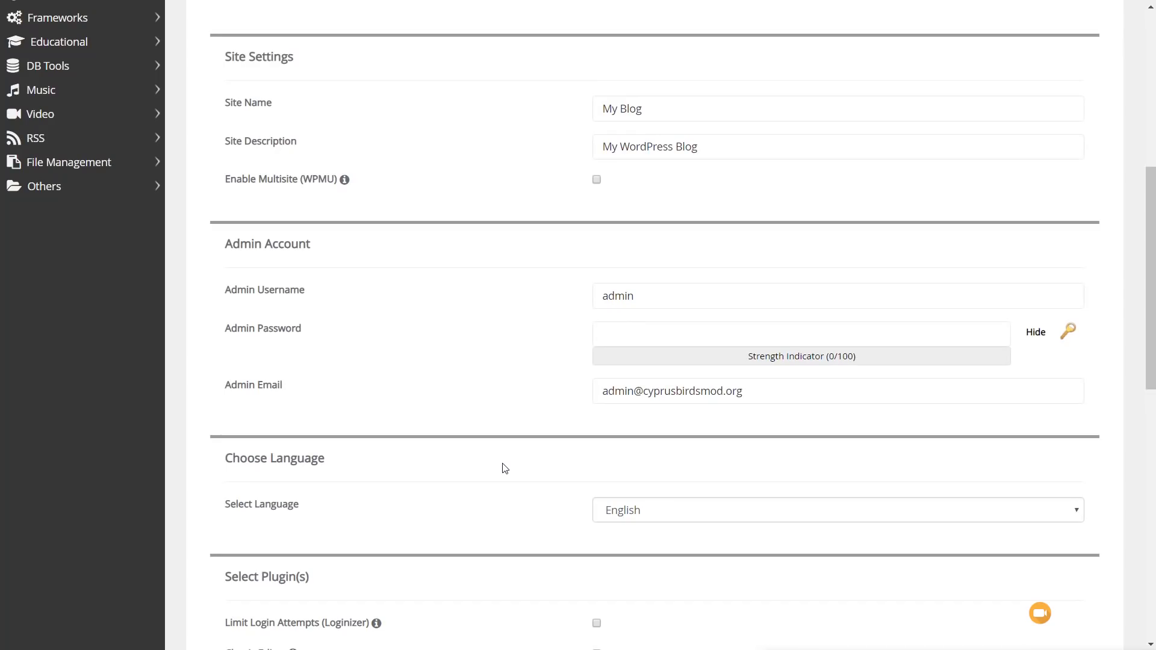
pyautogui.moveTo(662, 296); pyautogui.dragTo(581, 300)
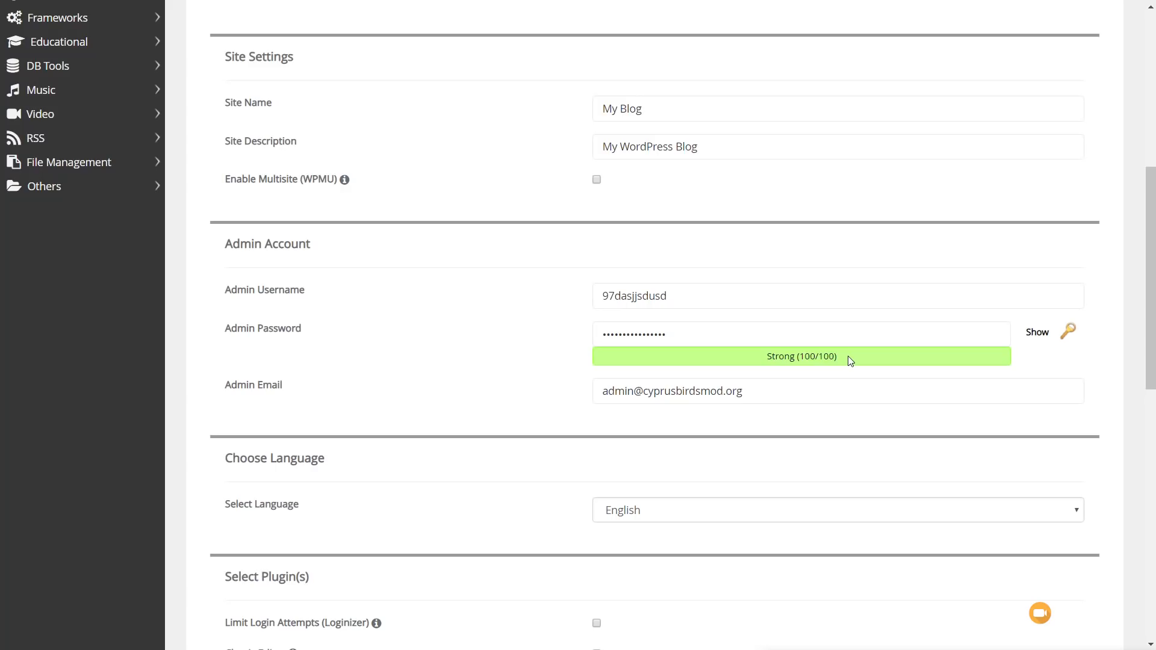
pyautogui.click(826, 395)
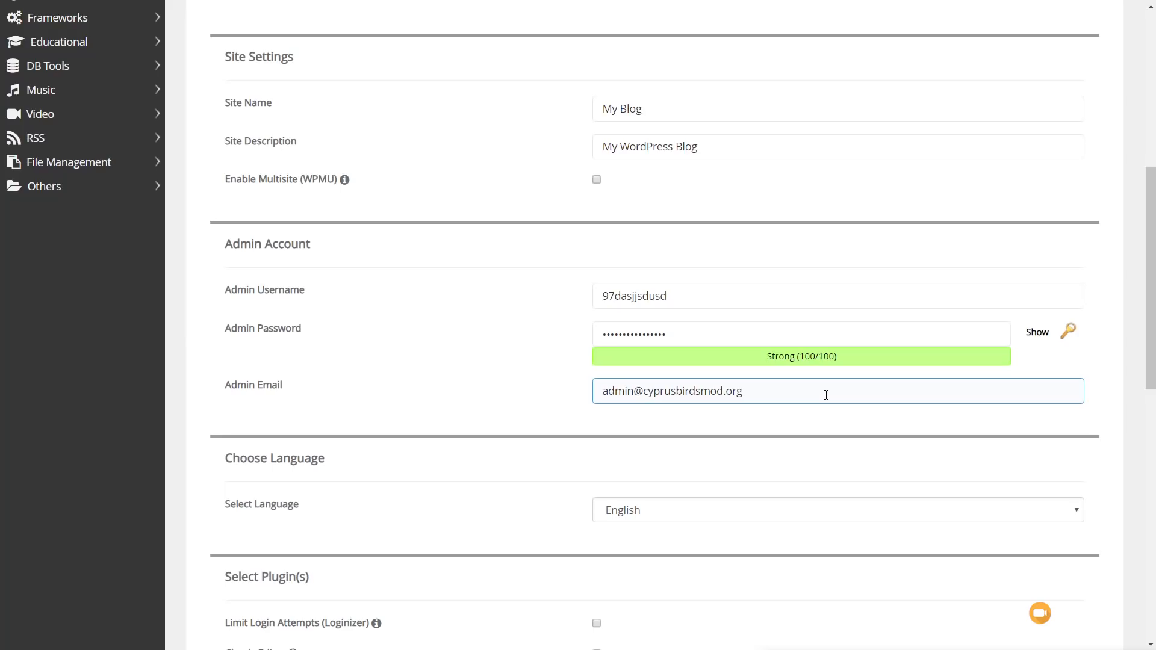
pyautogui.click(433, 420)
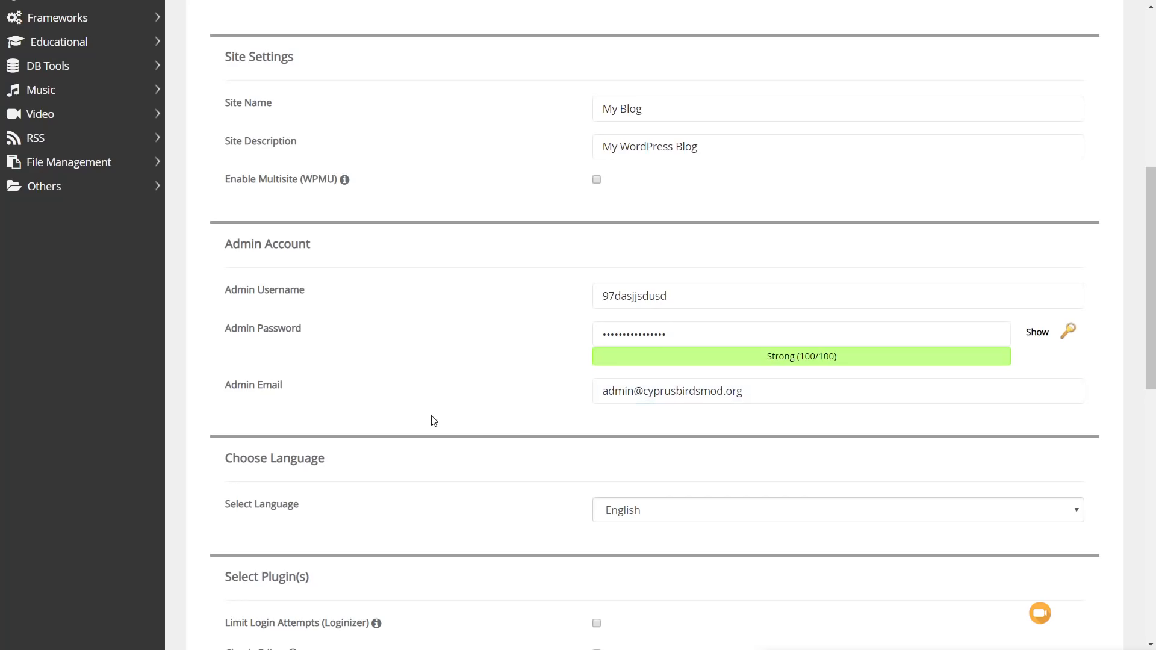
# Step: Look through the available installation languages and keep English
pyautogui.scroll(-4, 478, 430)
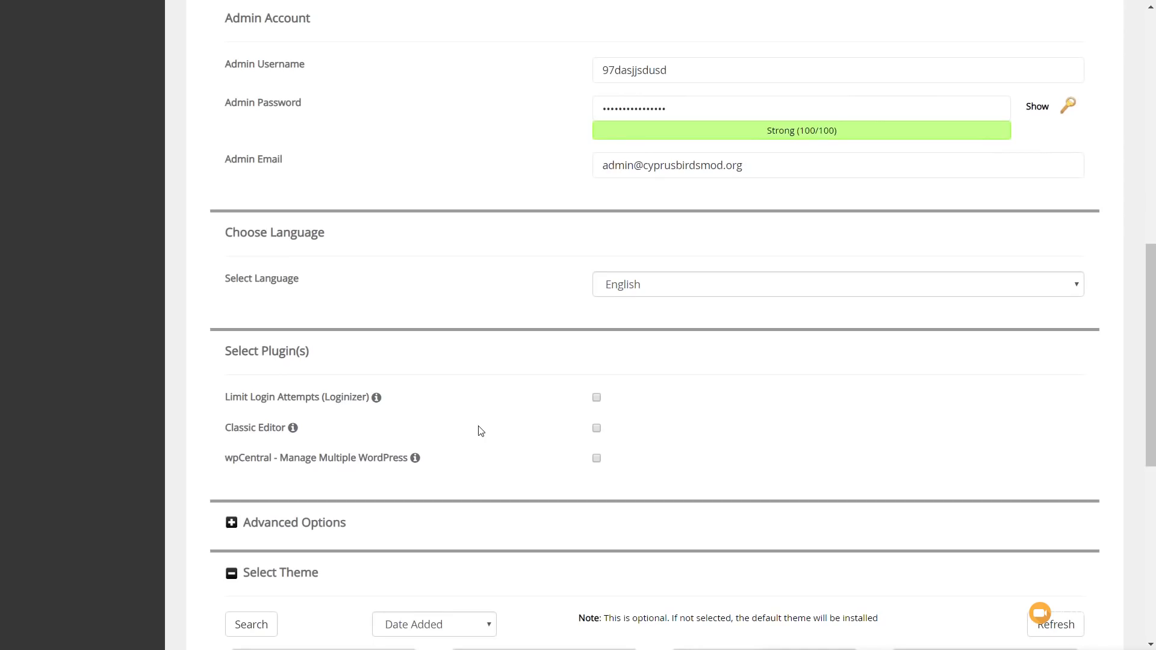
pyautogui.click(644, 291)
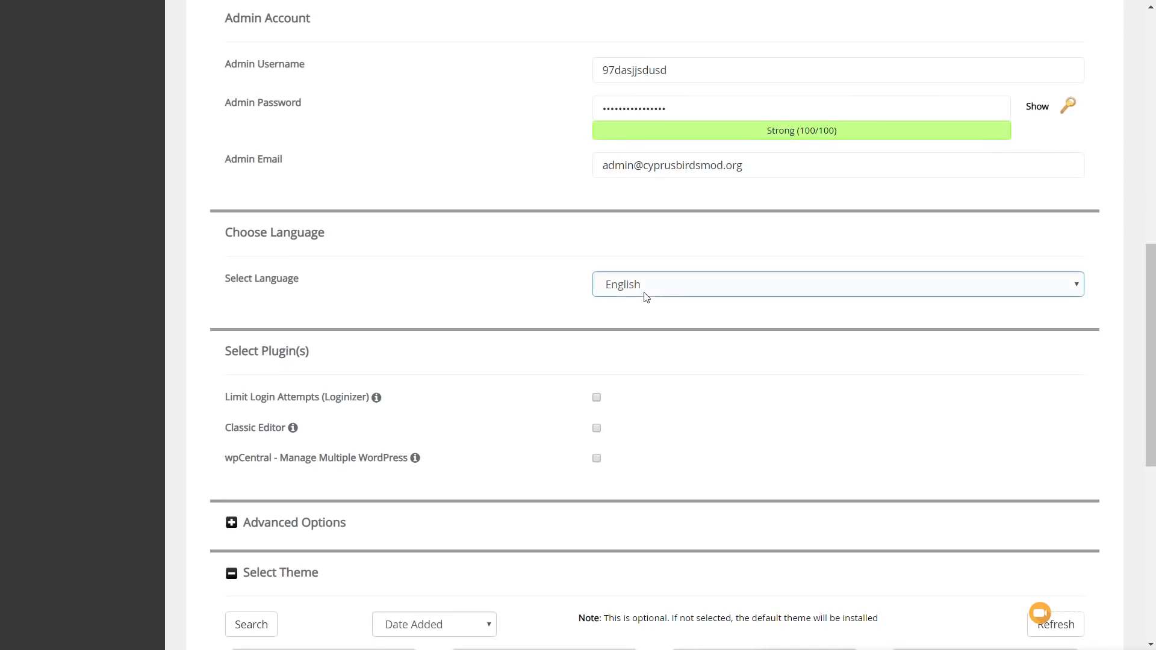
pyautogui.scroll(-4, 867, 397)
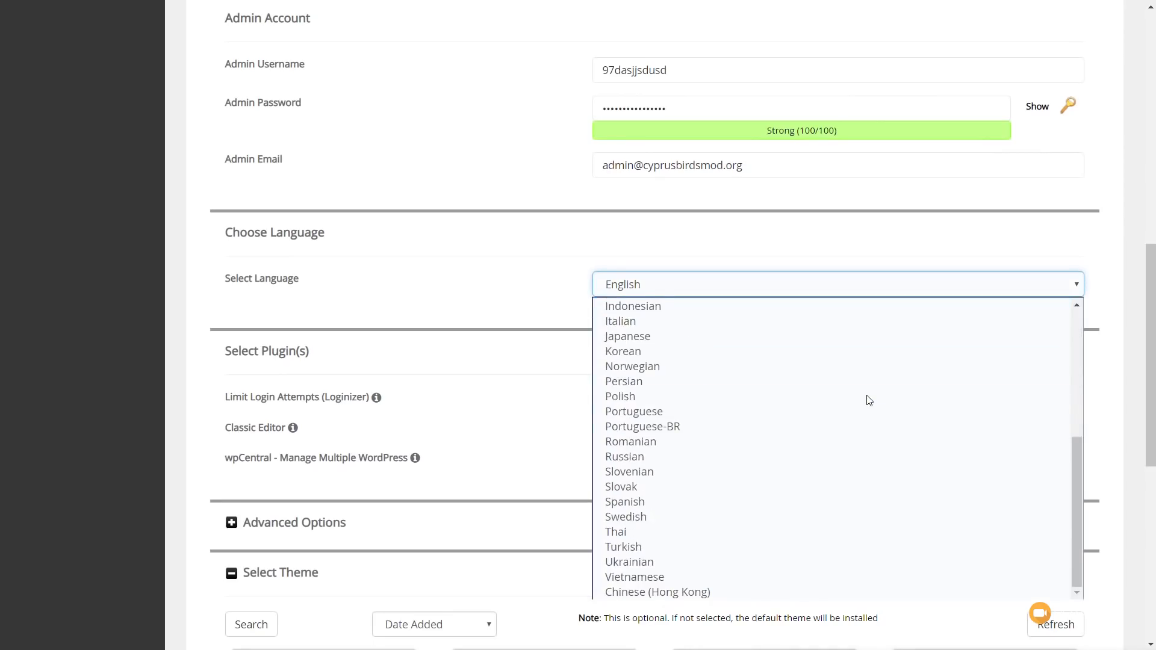
pyautogui.scroll(6, 866, 396)
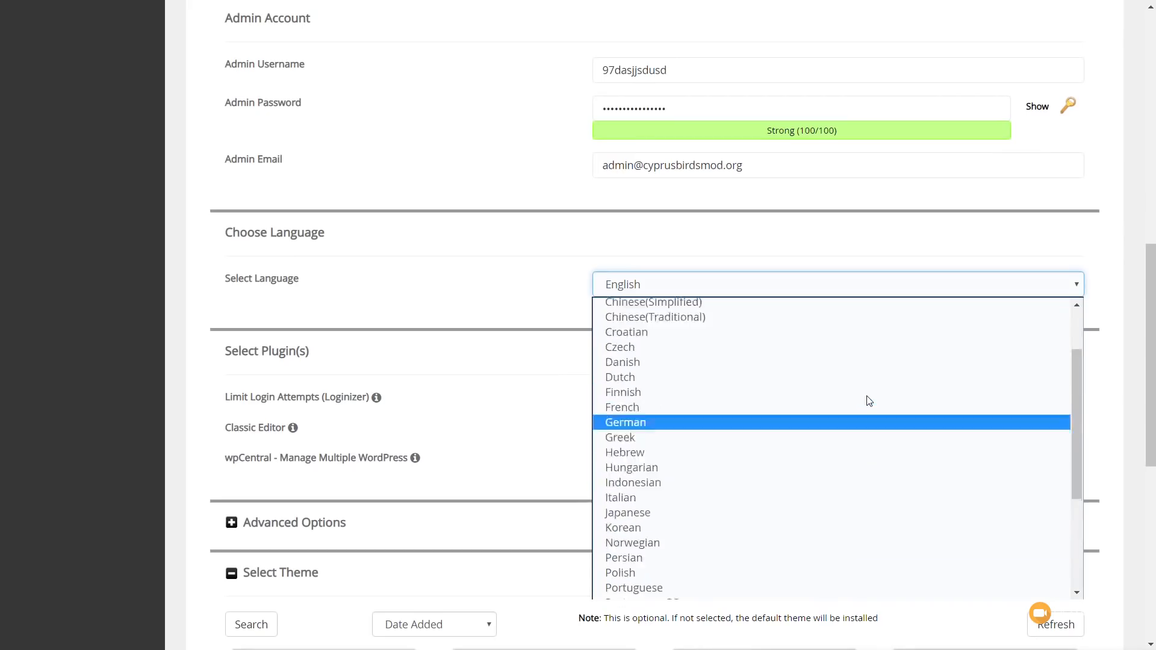
pyautogui.click(522, 284)
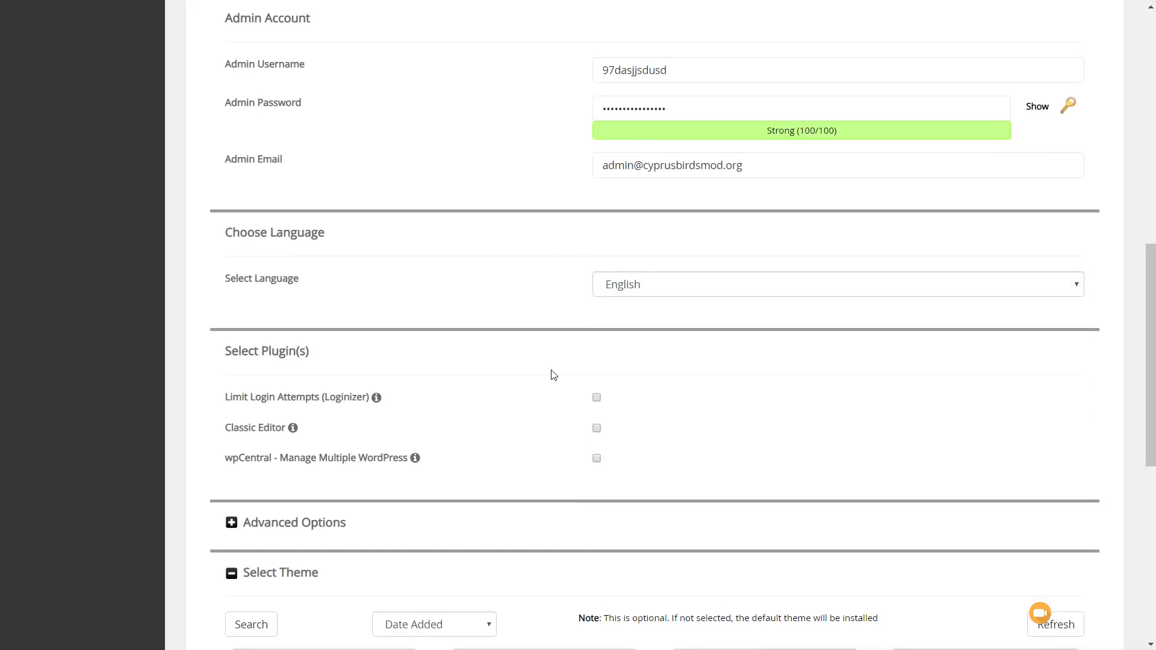
# Step: Include the Classic Editor plugin and install WordPress with the default advanced options and theme
pyautogui.scroll(-3, 553, 375)
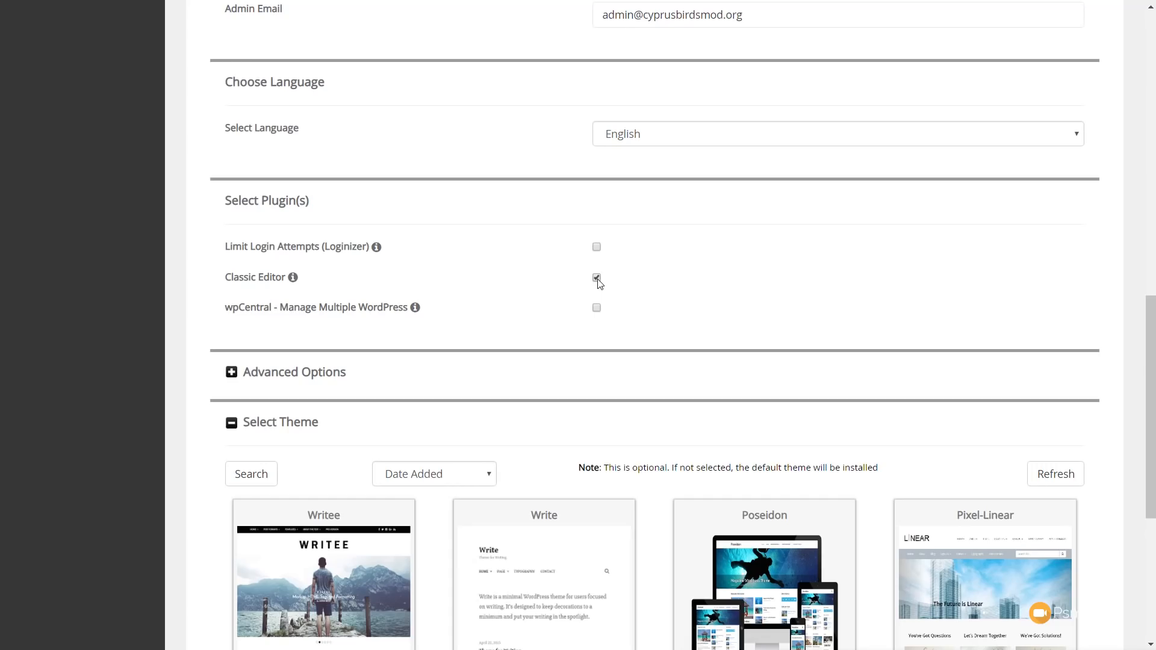
pyautogui.scroll(-3, 494, 298)
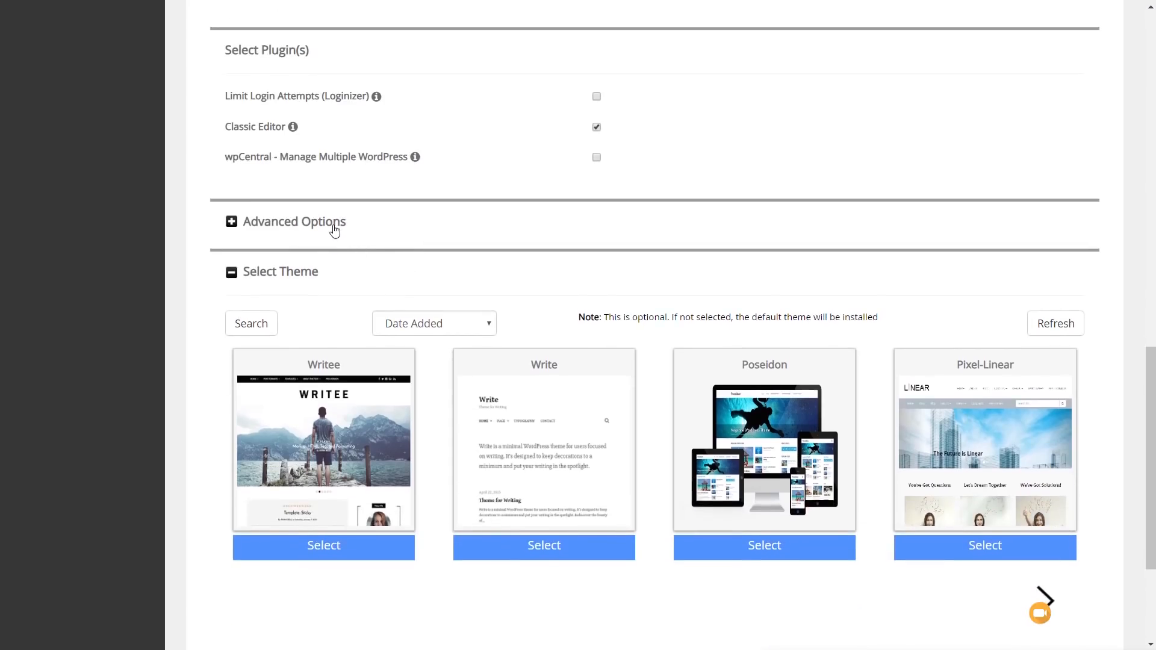
pyautogui.click(335, 232)
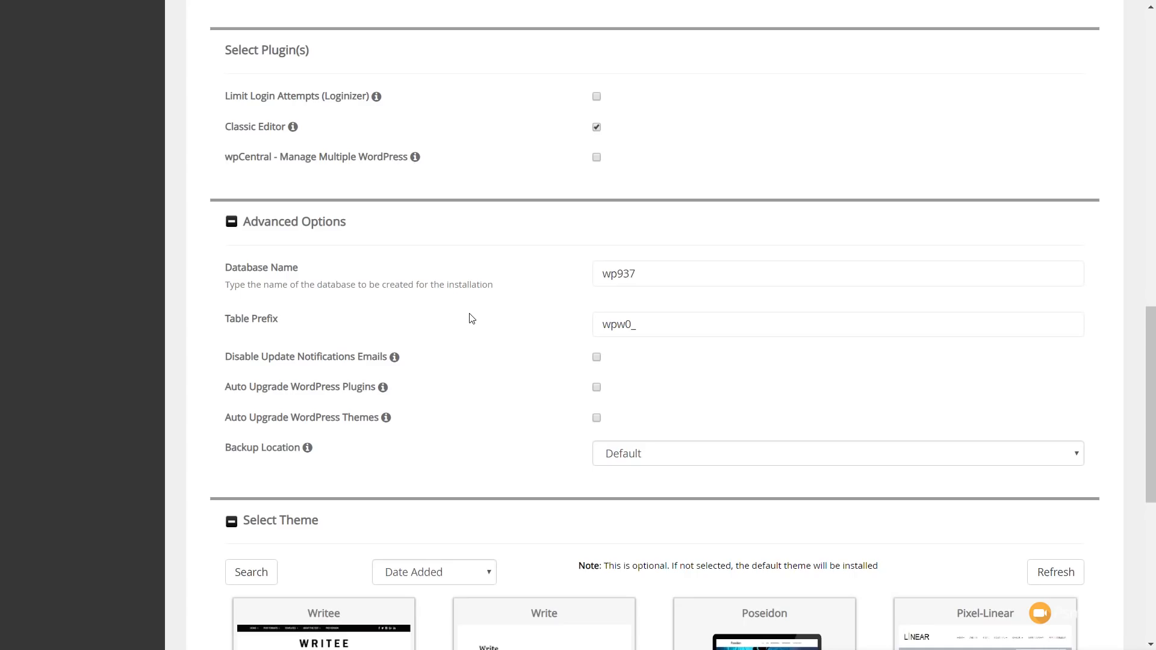
pyautogui.scroll(-7, 472, 319)
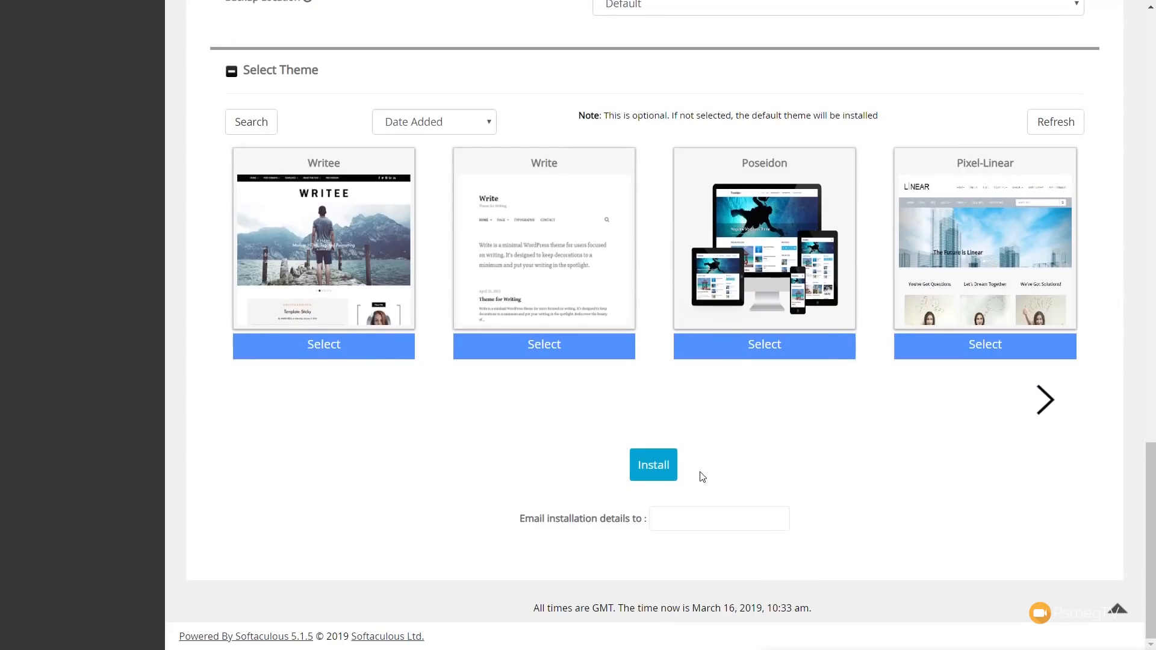
pyautogui.click(655, 477)
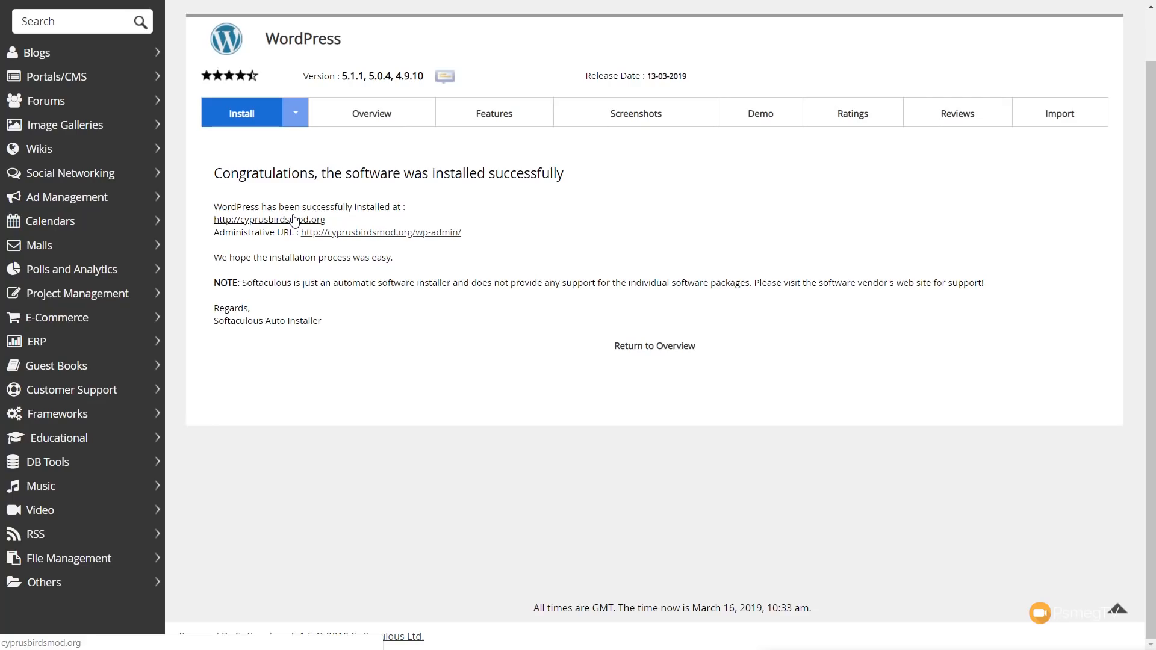
# Step: View the front page of the newly installed site from top to bottom and close it
pyautogui.click(580, 13)
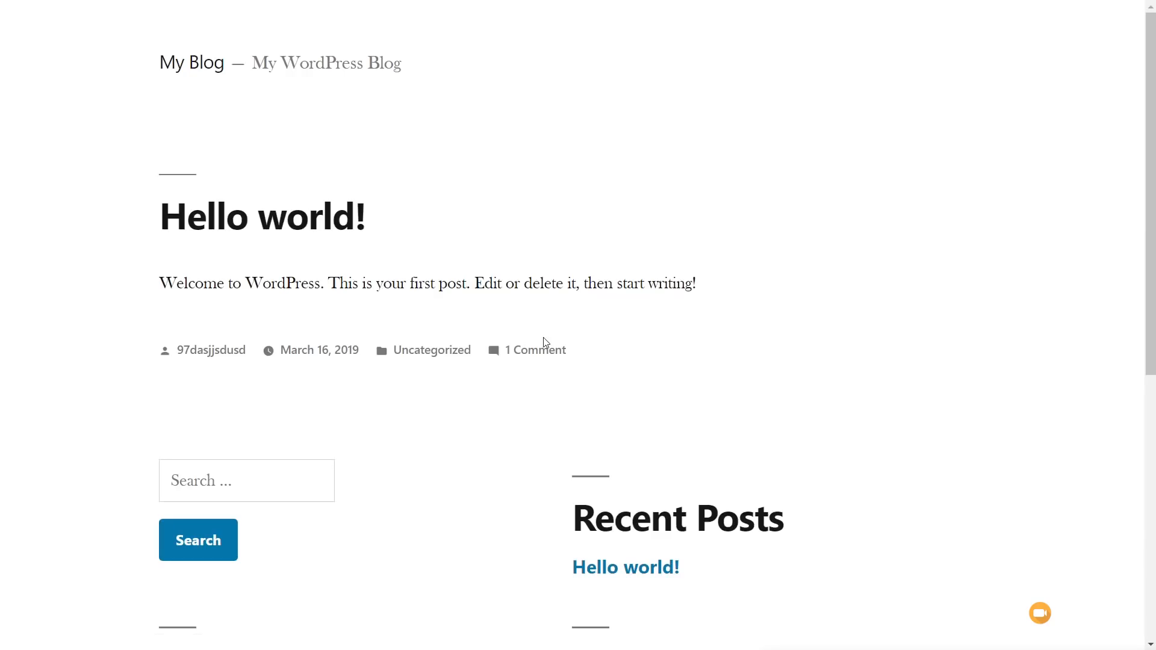
pyautogui.scroll(-8, 562, 338)
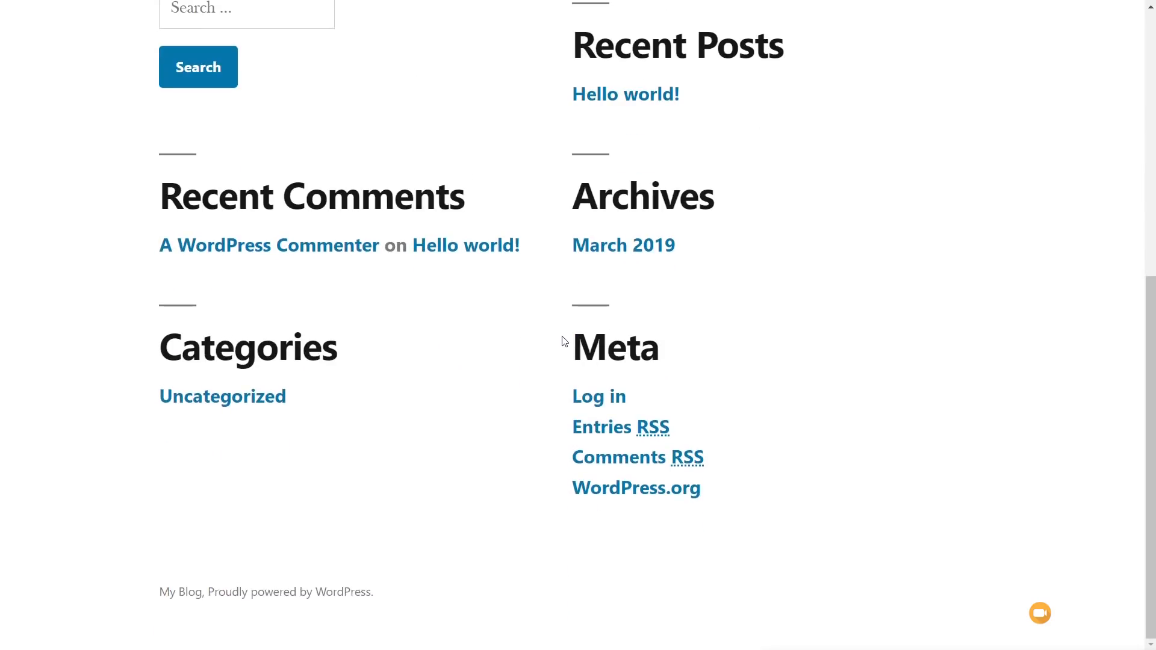
pyautogui.scroll(4, 564, 341)
pyautogui.scroll(5, 564, 341)
pyautogui.hotkey('ctrl', 'w')
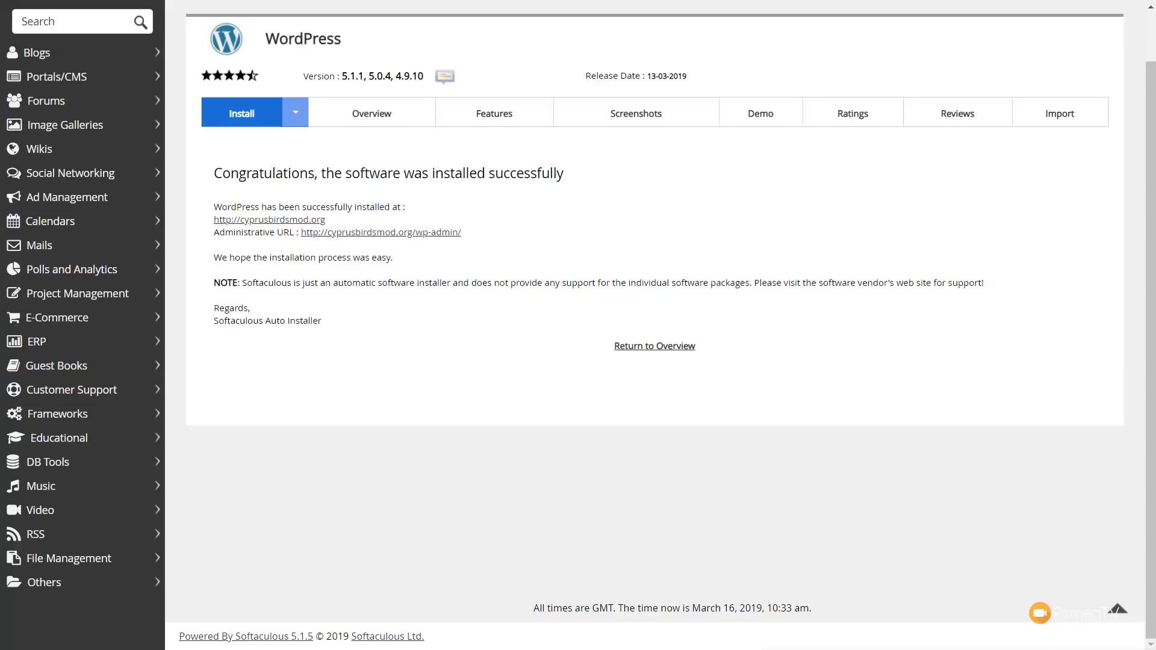
# Step: Open the new site's WordPress administration dashboard and dismiss the Personal Data and Privacy notice
pyautogui.click(363, 233)
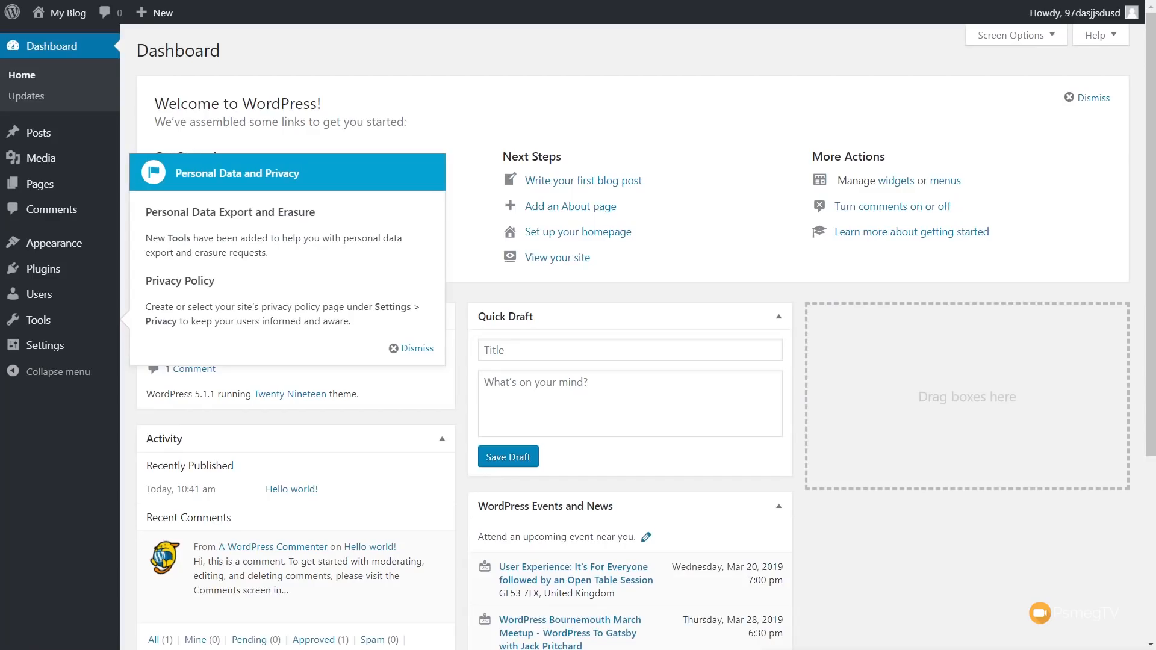
pyautogui.click(427, 352)
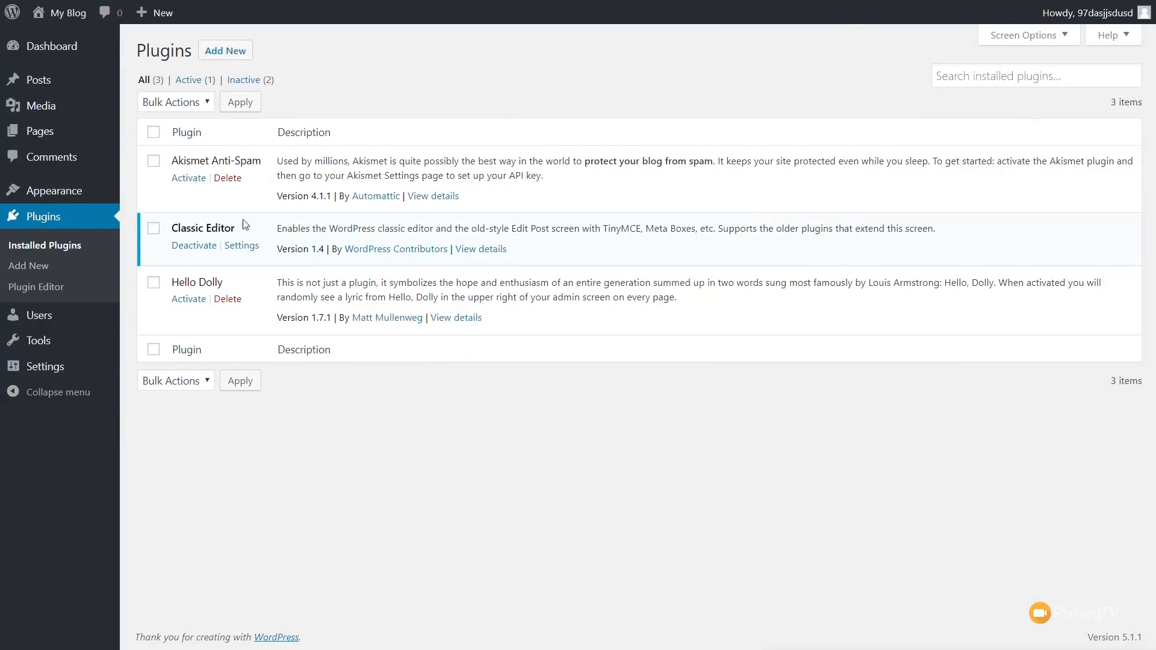
# Step: Delete the Akismet Anti-Spam and Hello Dolly plugins together with their data
pyautogui.click(154, 161)
pyautogui.click(154, 283)
pyautogui.click(200, 384)
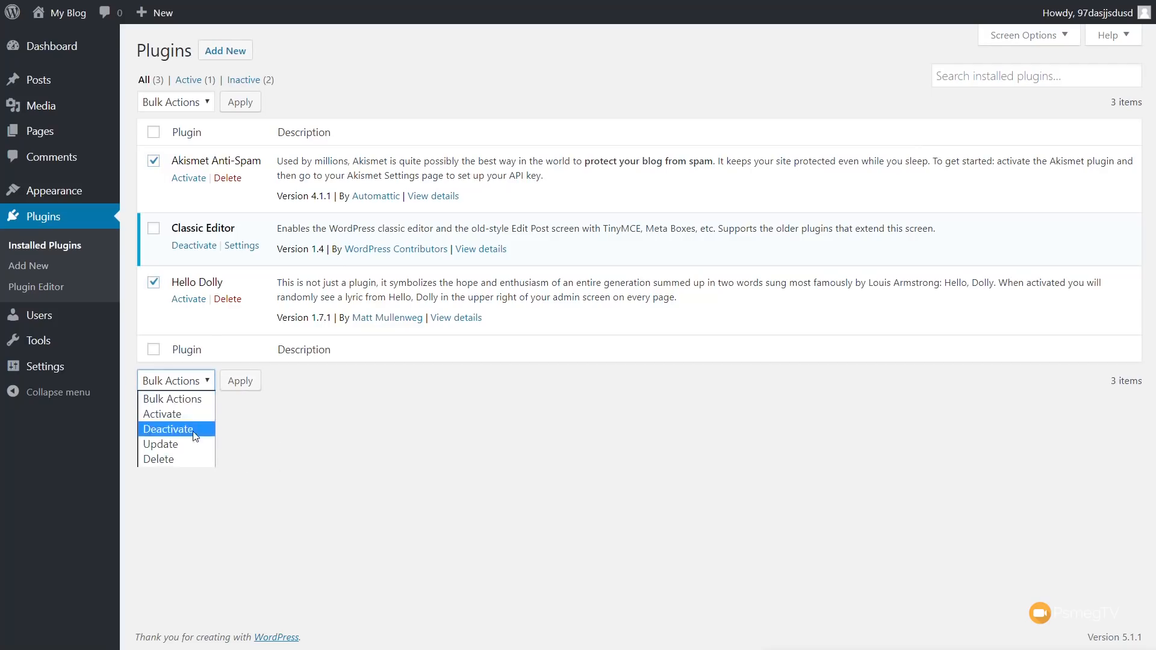
pyautogui.click(186, 458)
pyautogui.click(244, 388)
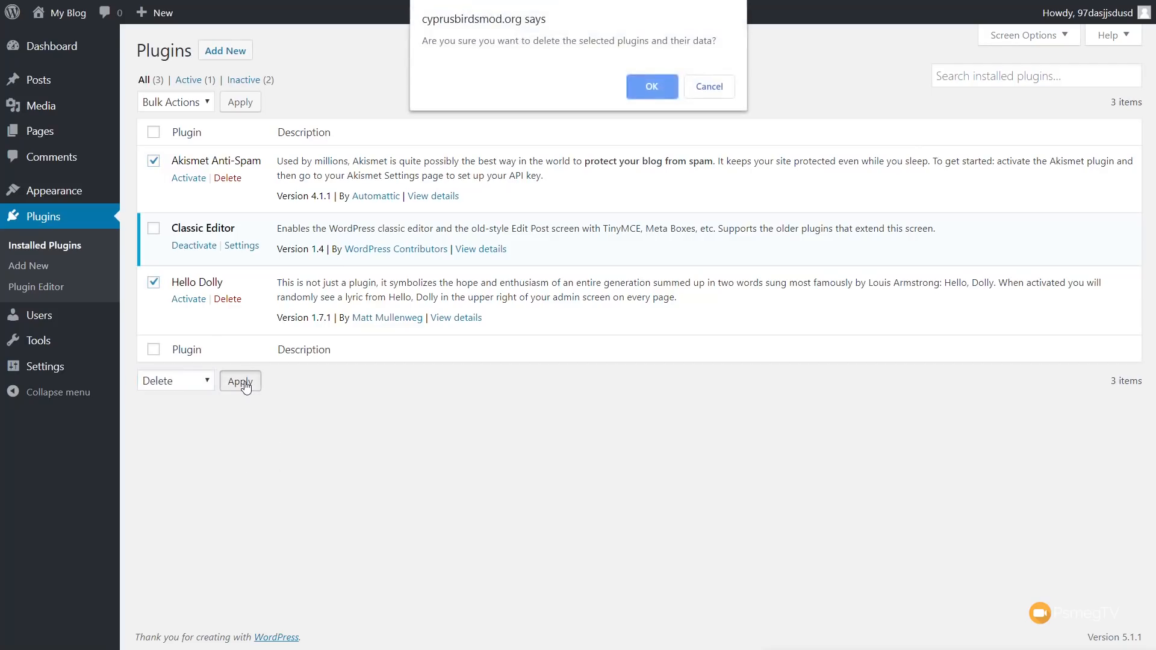
pyautogui.click(637, 90)
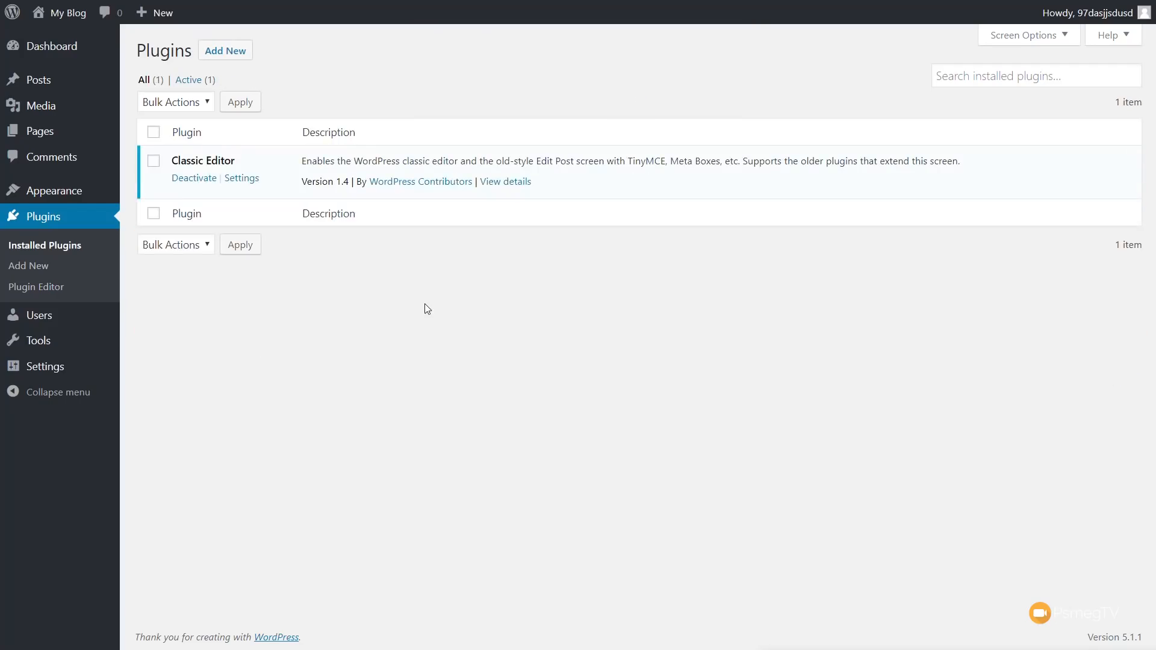
# Step: Search the plugin directory for elementor and install and activate Elementor Page Builder
pyautogui.click(215, 51)
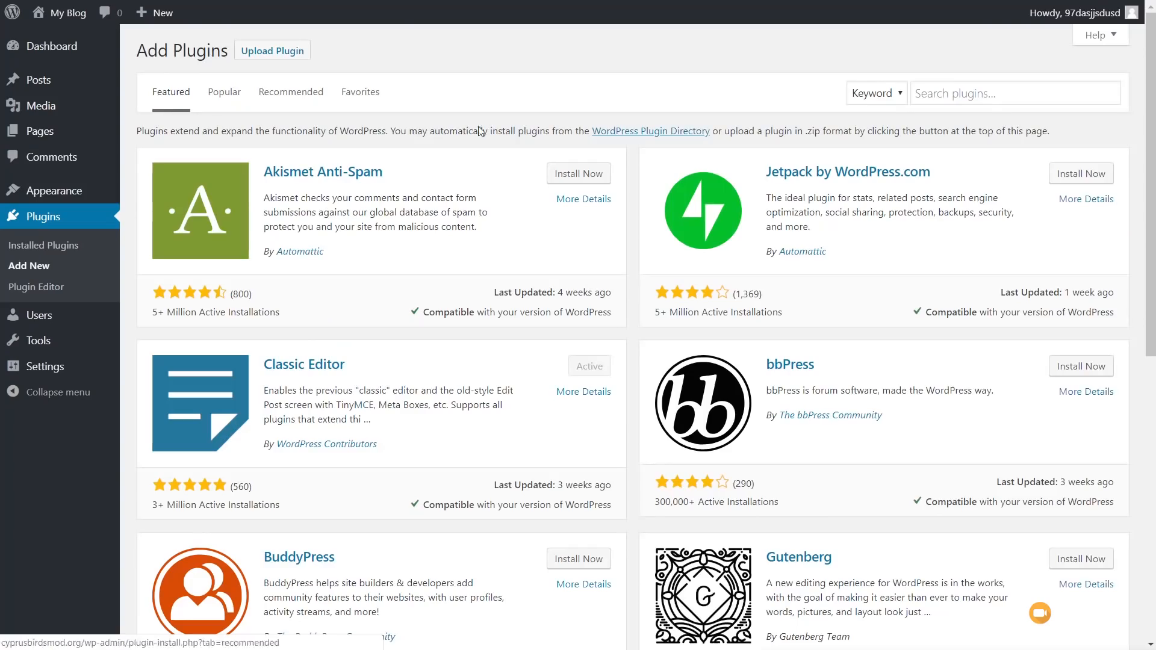
pyautogui.click(1015, 98)
pyautogui.write('elementor')
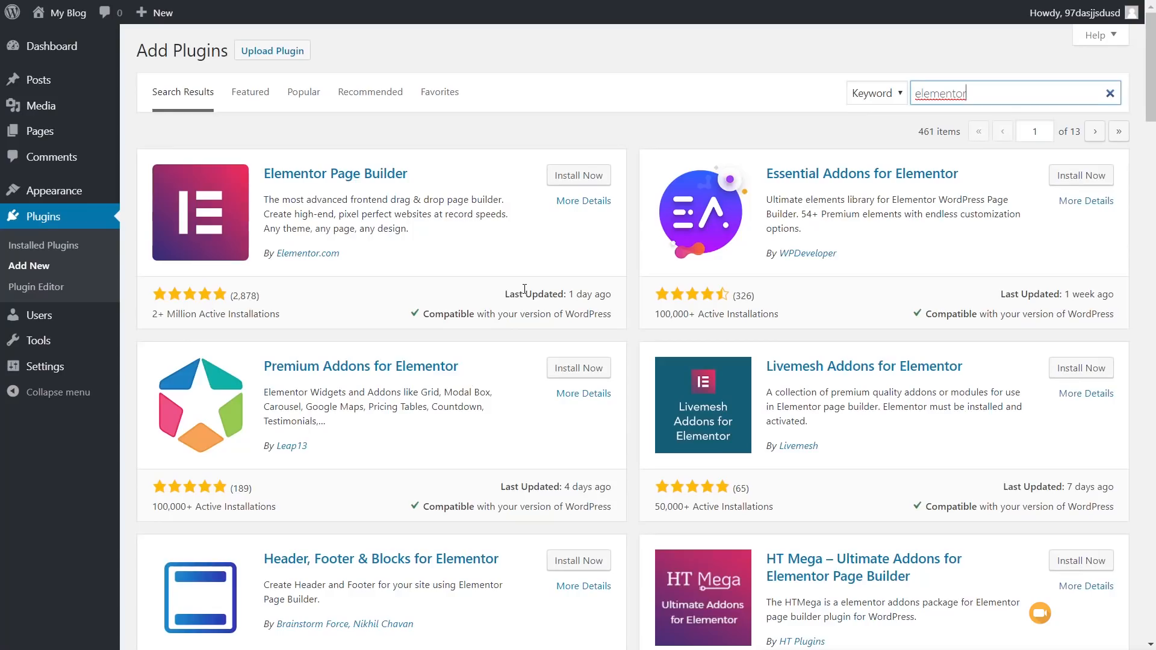
pyautogui.click(595, 178)
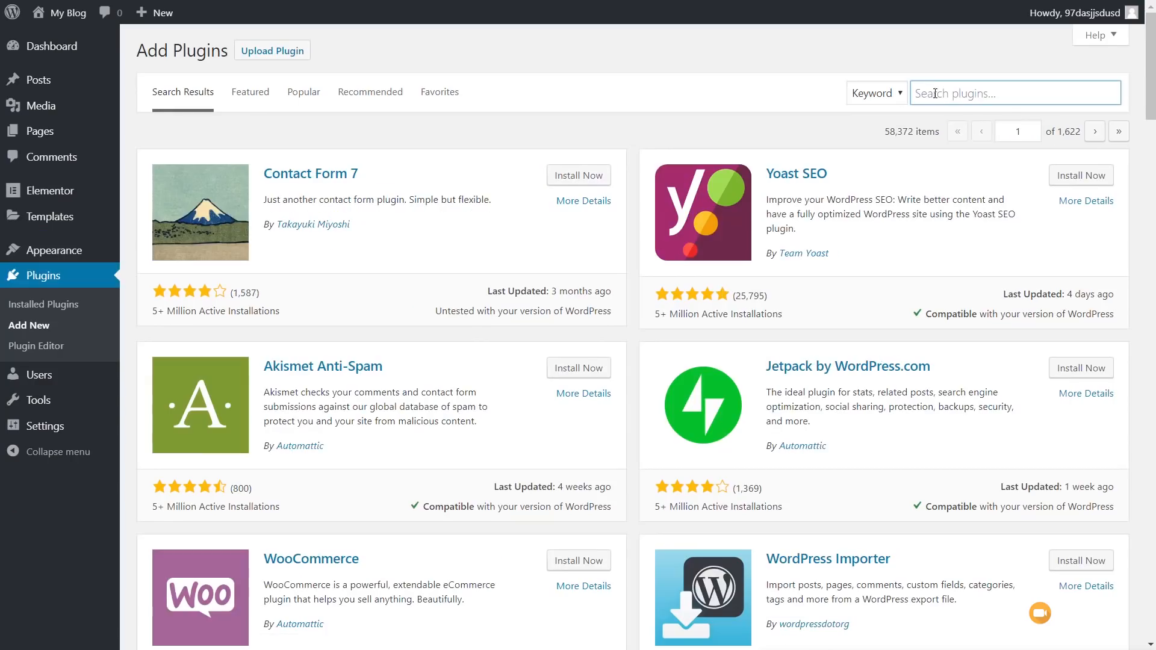
# Step: Find the SEOPress and iThemes Security plugins in the plugin directory and install both
pyautogui.click(935, 94)
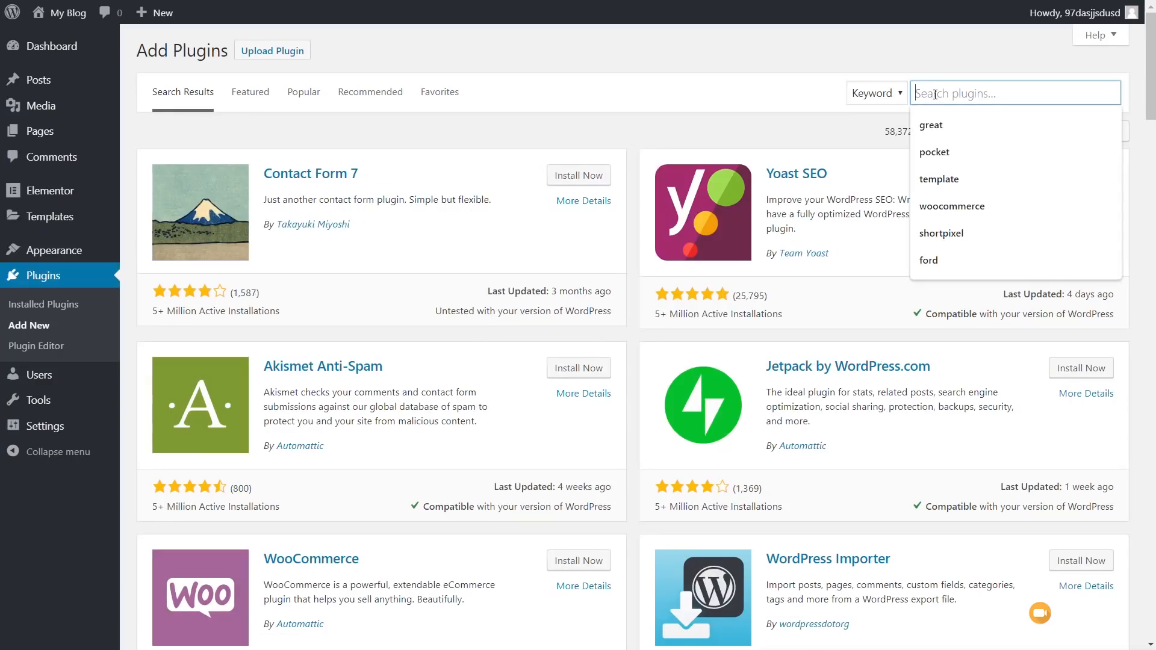
pyautogui.write('seopress')
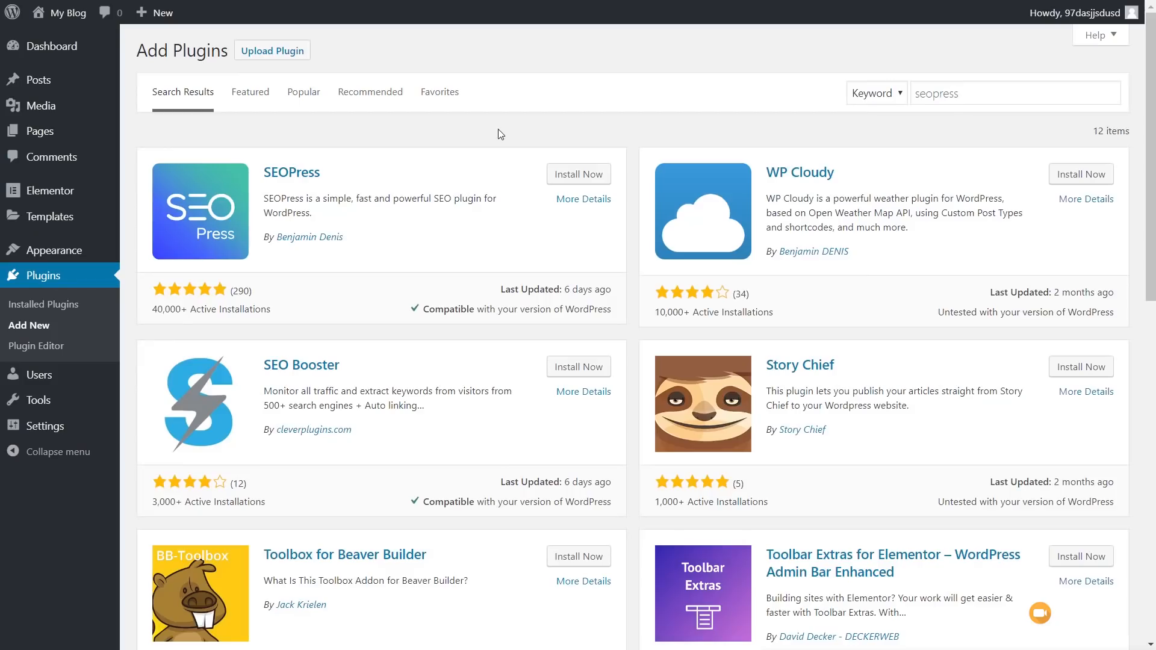
pyautogui.click(578, 181)
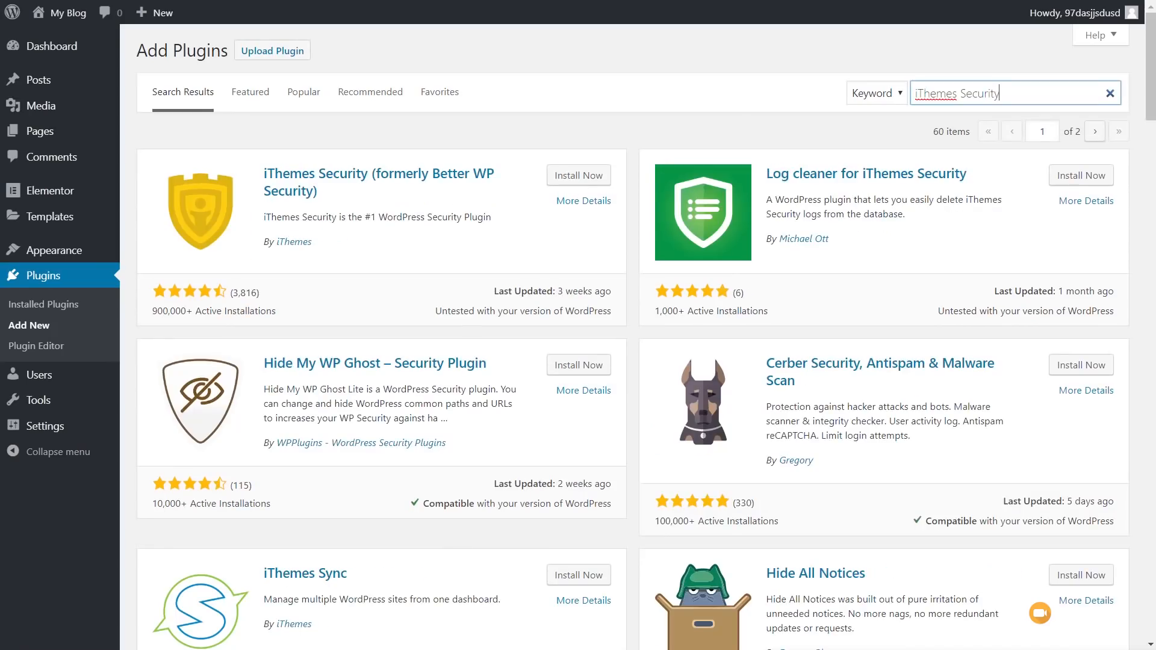
pyautogui.click(595, 175)
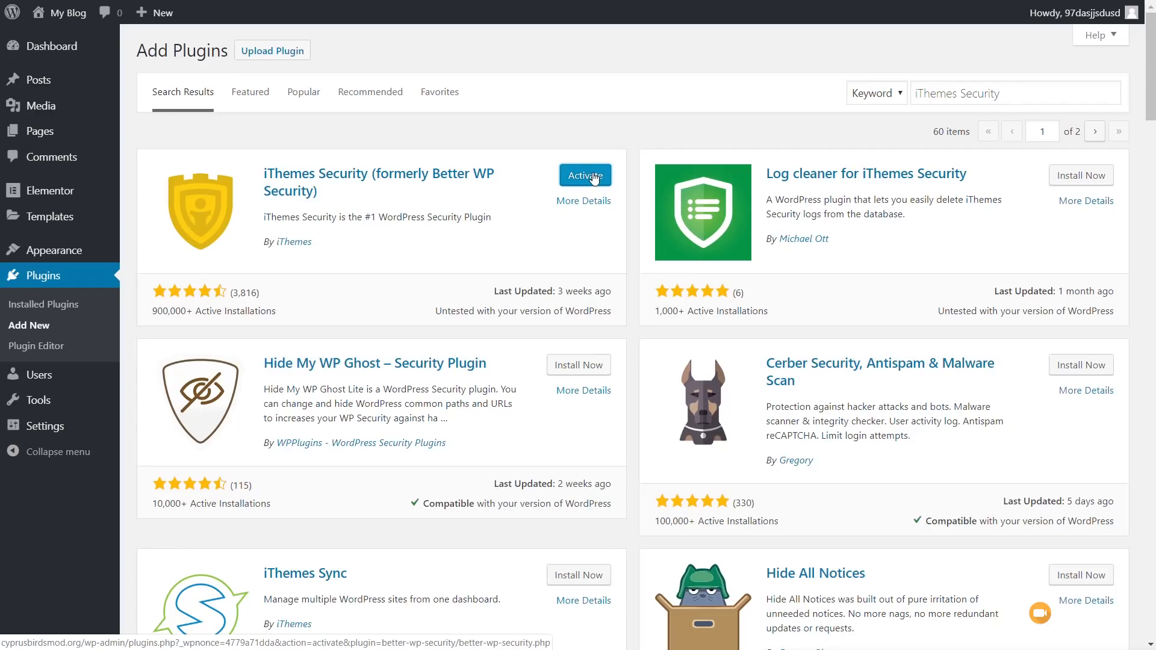
pyautogui.click(595, 176)
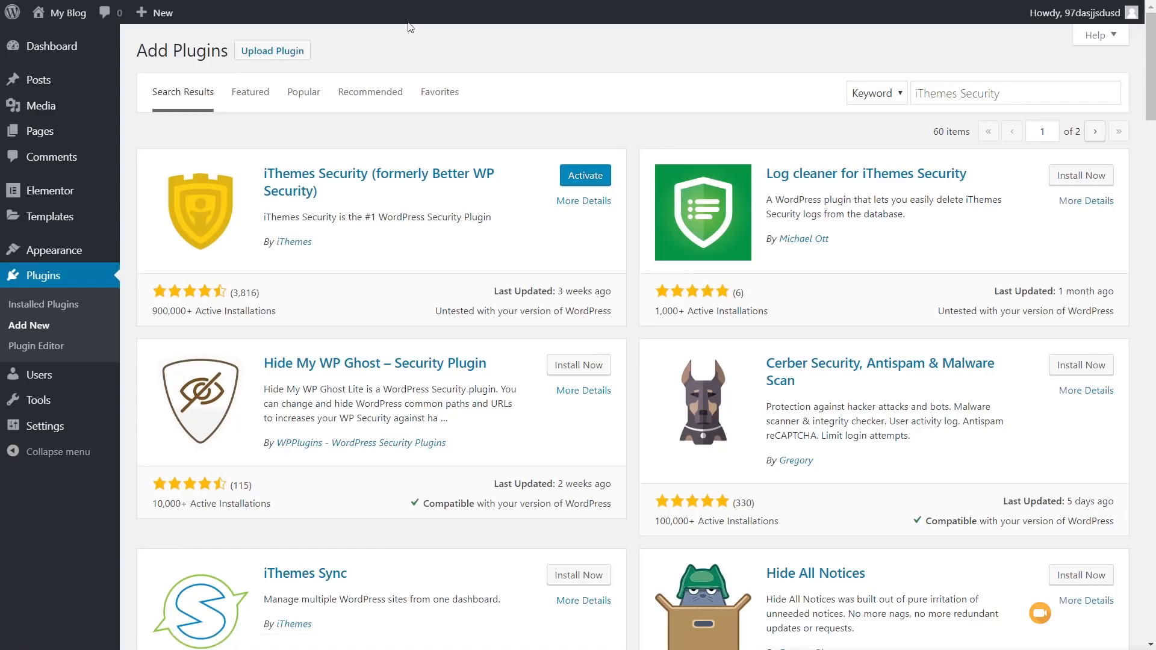
# Step: Install and activate Elementor Pro from the file elementor-pro-2.4.8.zip, and open its manual license activation
pyautogui.click(289, 52)
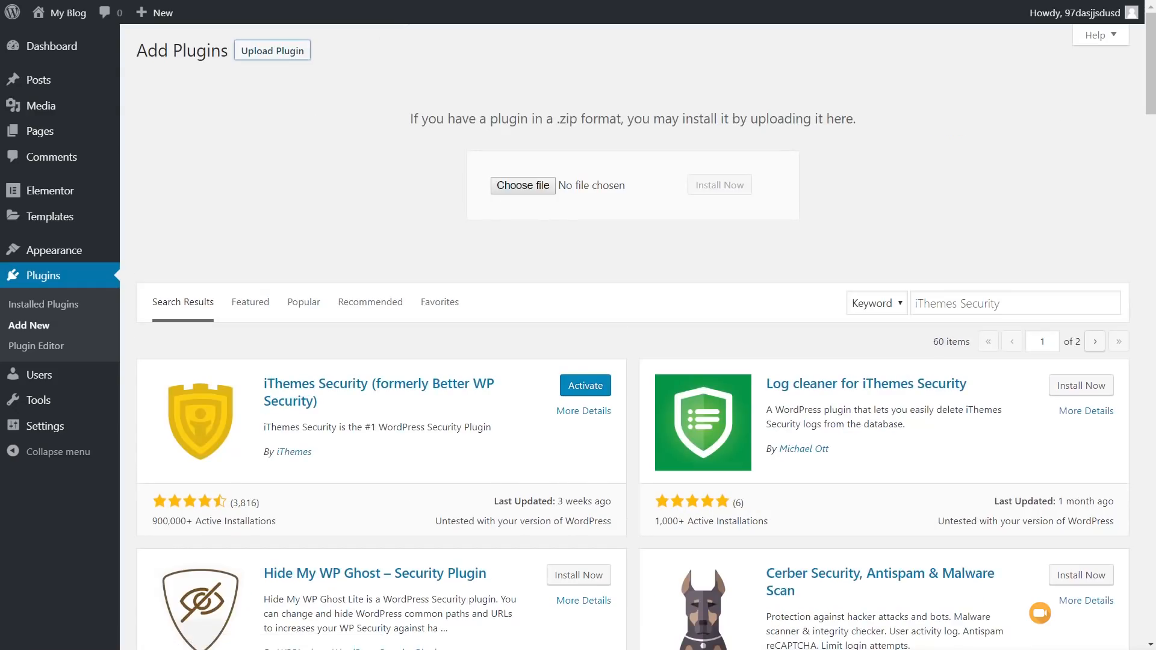
pyautogui.moveTo(482, 278); pyautogui.dragTo(536, 190)
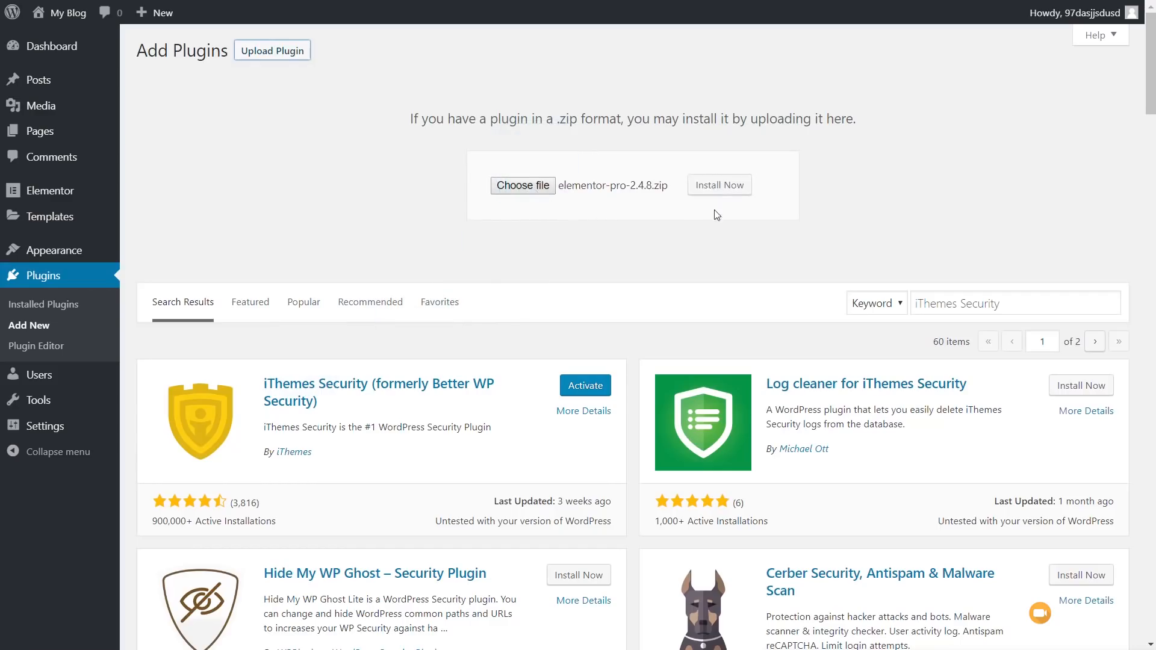
pyautogui.click(720, 186)
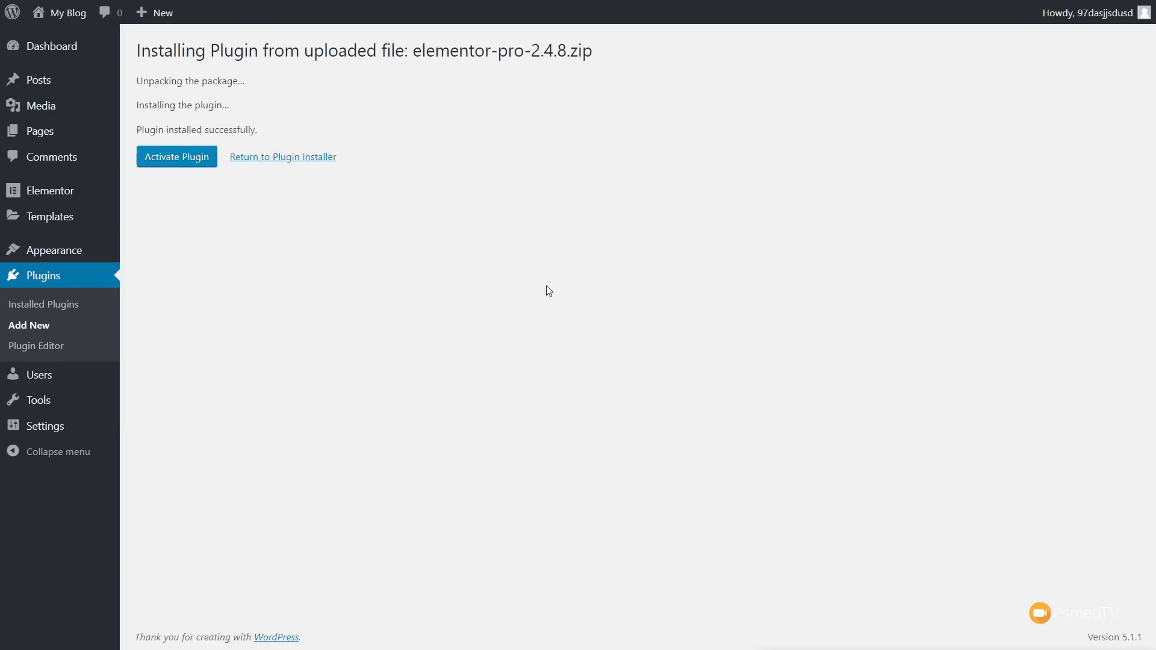
pyautogui.click(162, 158)
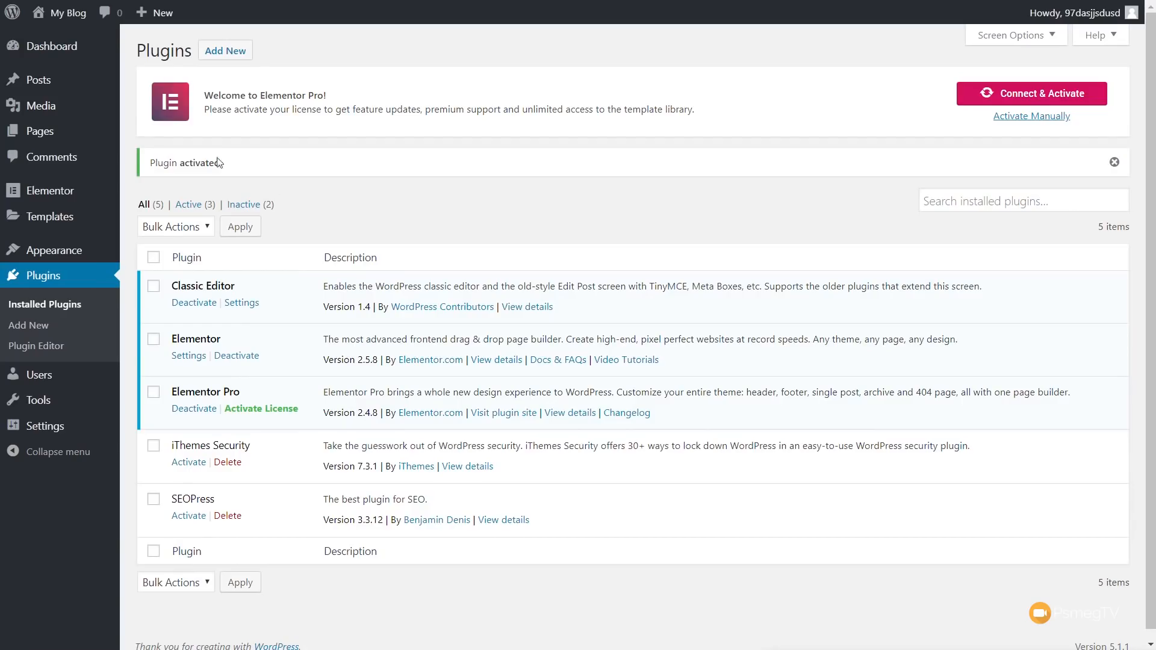
pyautogui.click(1025, 125)
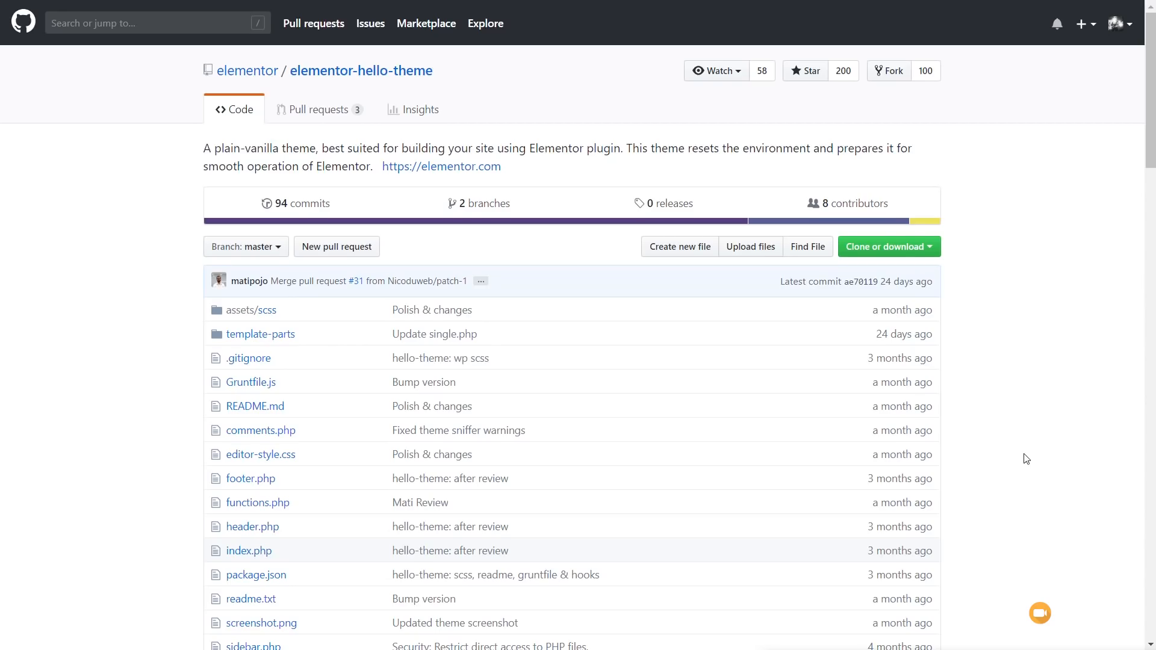
# Step: Look through the elementor-hello-theme repository on GitHub and download it as a ZIP file
pyautogui.scroll(-5, 1026, 464)
pyautogui.scroll(-3, 1027, 461)
pyautogui.scroll(6, 1027, 461)
pyautogui.scroll(3, 1027, 461)
pyautogui.click(937, 251)
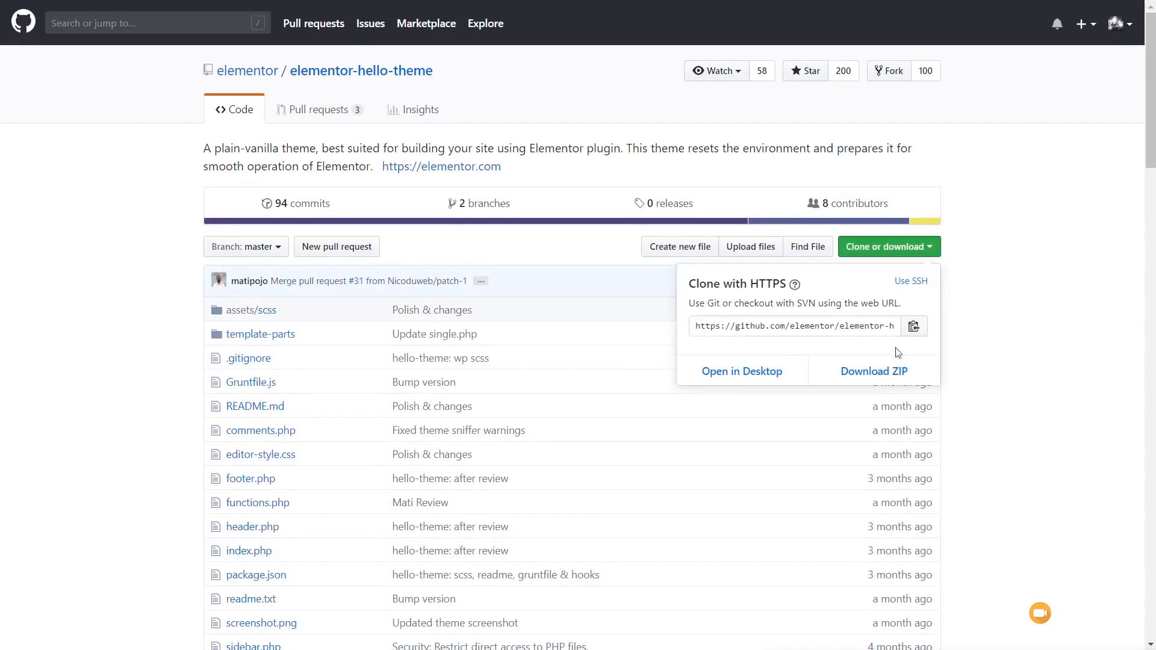
pyautogui.click(899, 377)
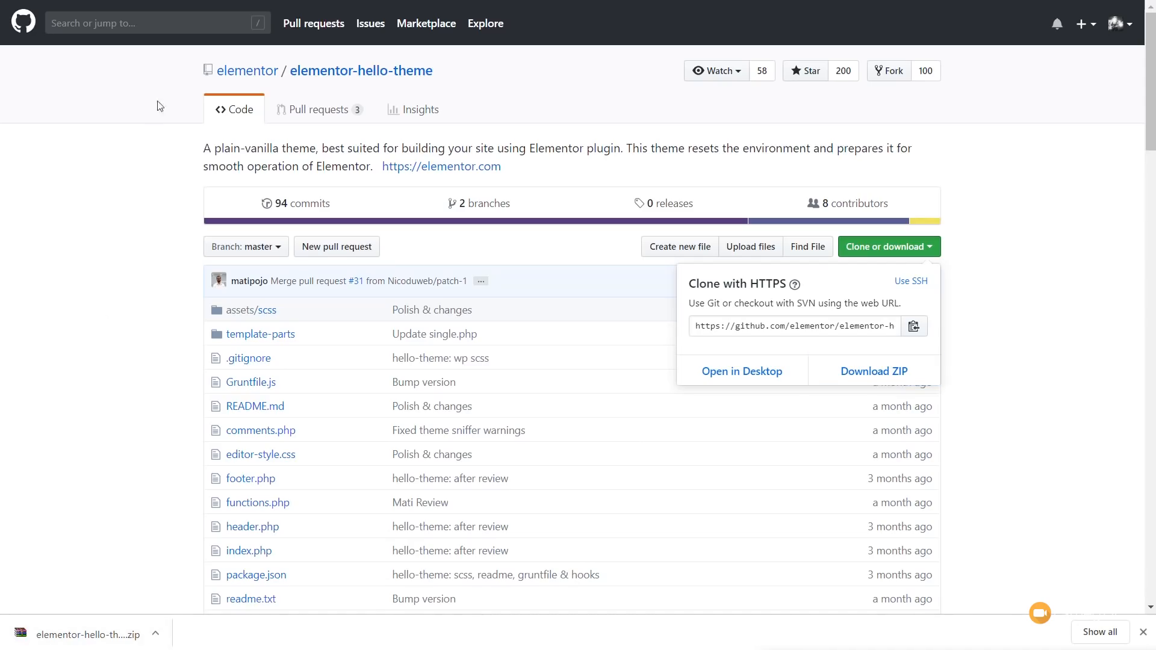
# Step: Back in the WordPress dashboard, install the Hello Elementor theme from the downloaded elementor-hello-theme-master (3).zip and return to the installed themes
pyautogui.hotkey('ctrl', 'Tab')
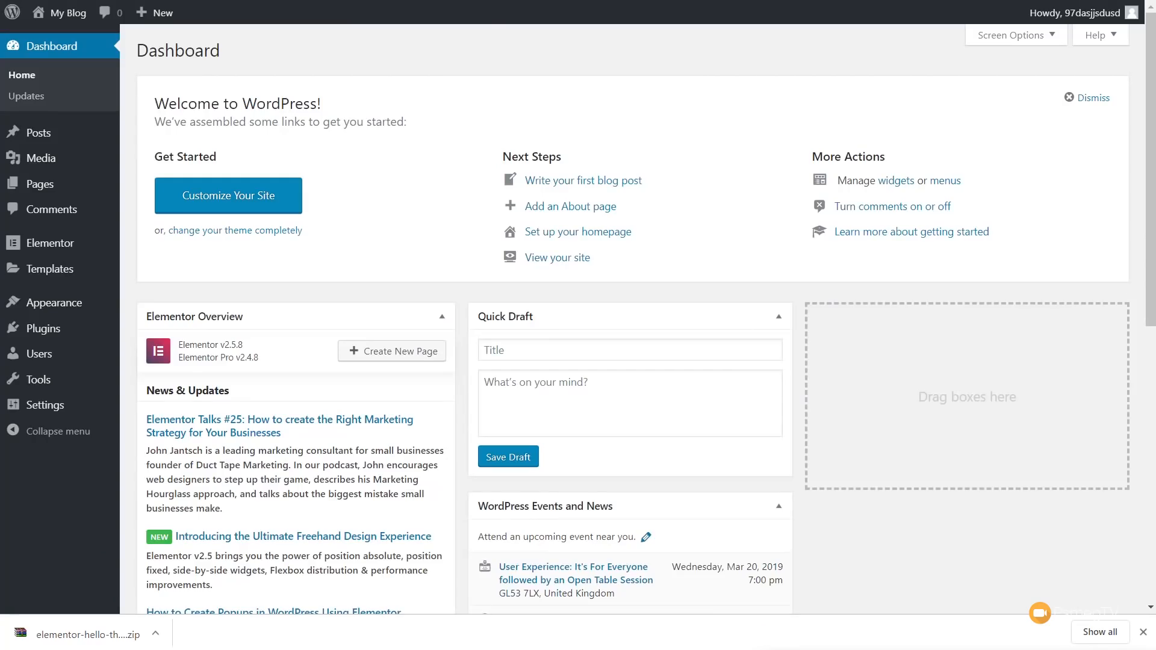
pyautogui.moveTo(88, 317)
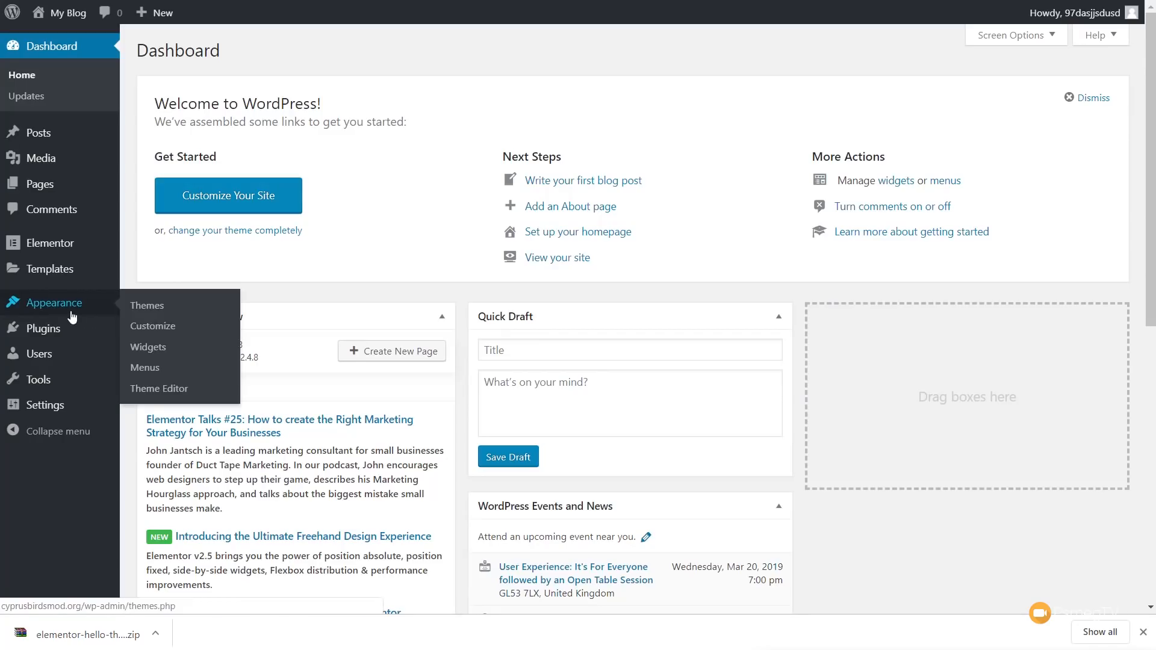
pyautogui.click(150, 309)
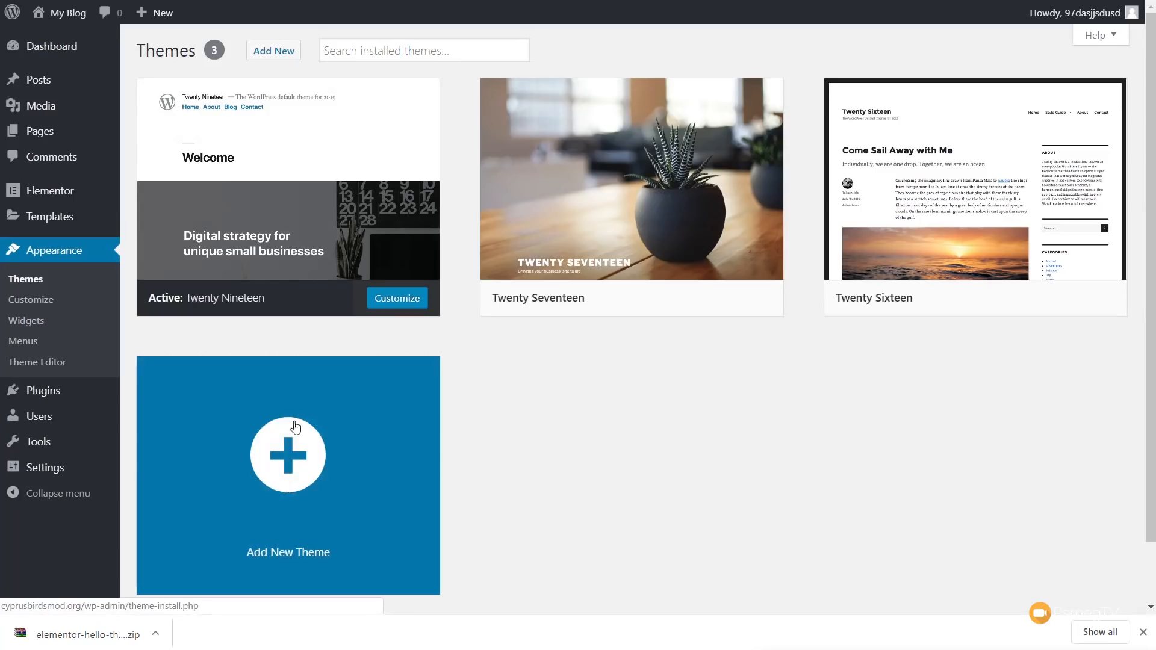
pyautogui.click(283, 55)
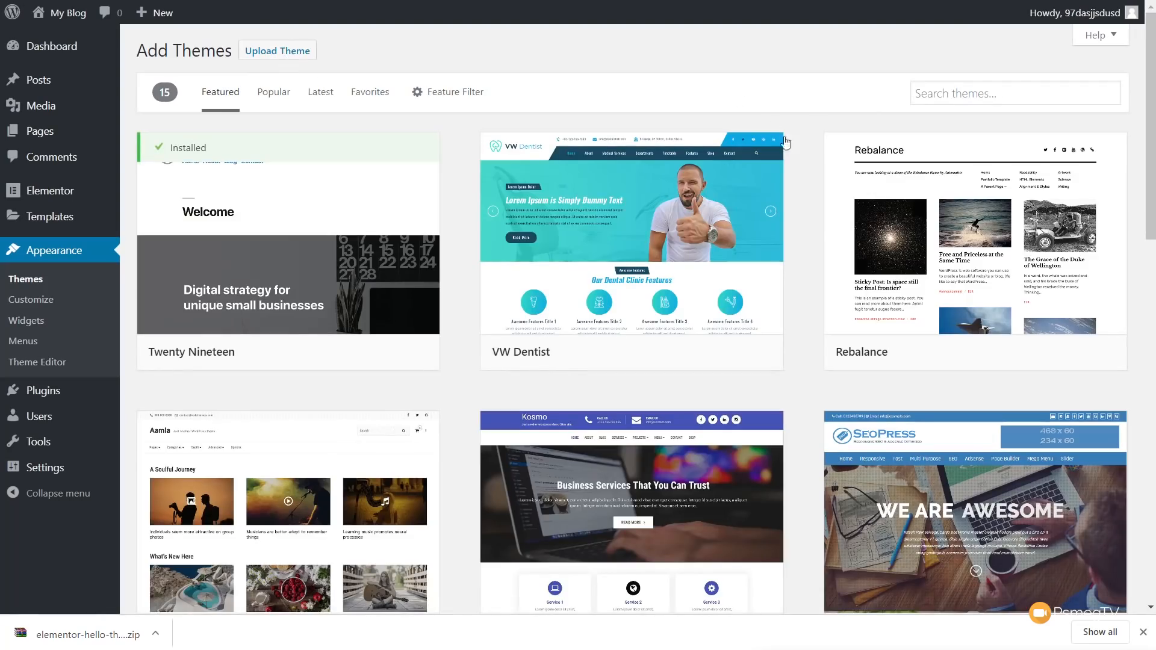
pyautogui.click(273, 54)
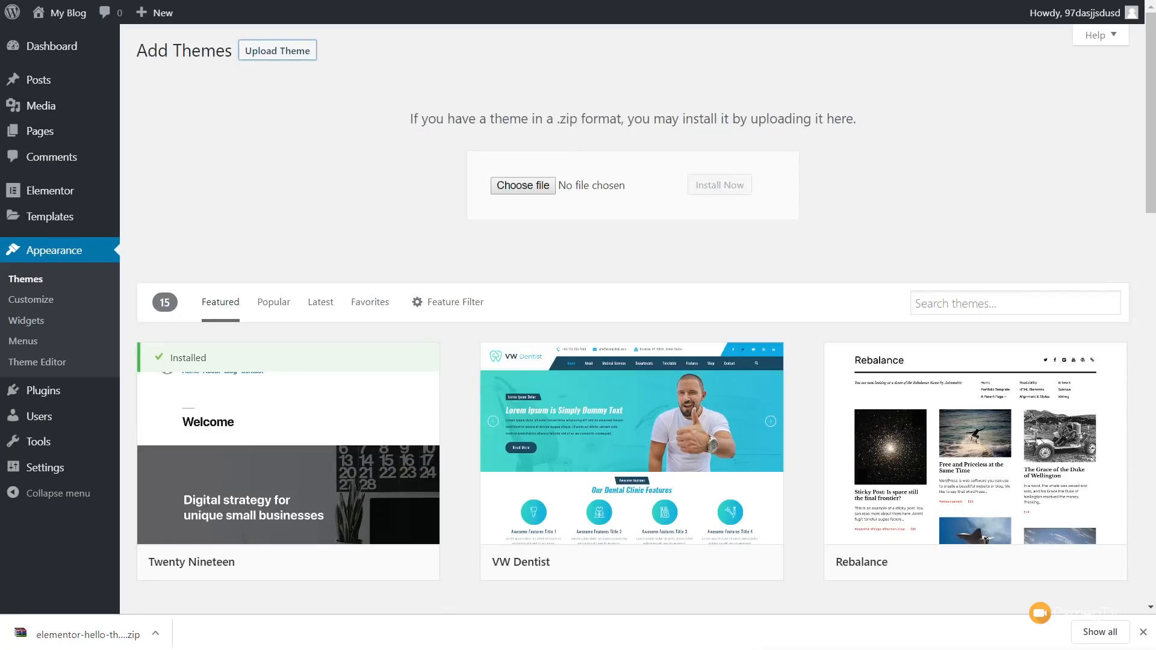
pyautogui.moveTo(79, 634); pyautogui.dragTo(517, 188)
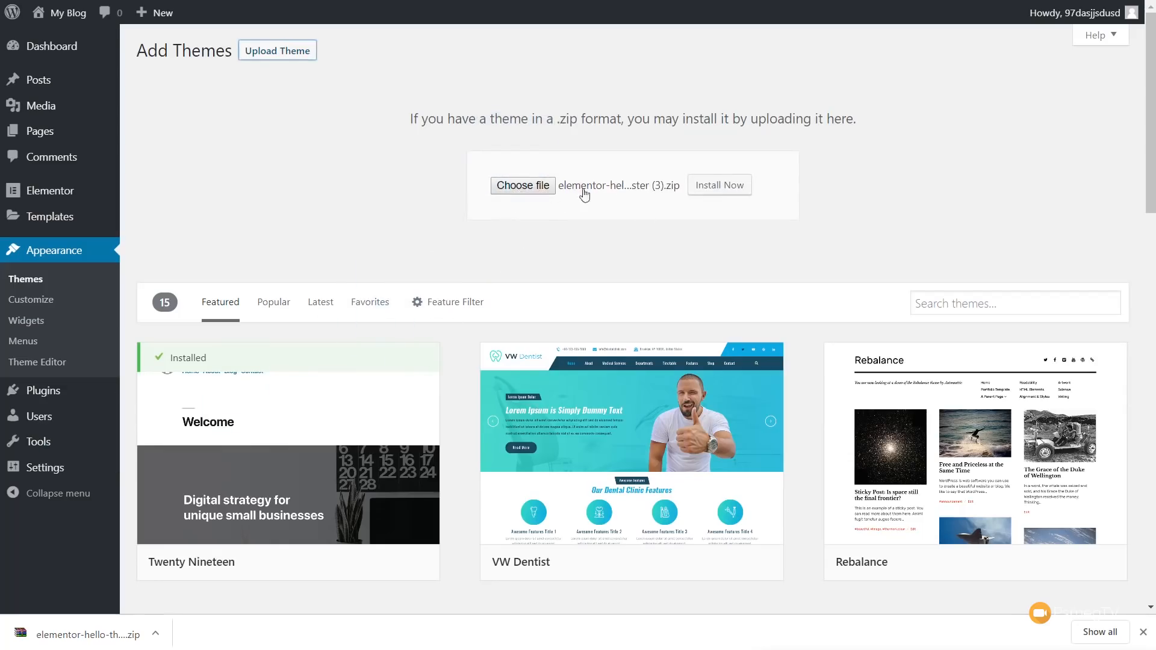
pyautogui.click(716, 192)
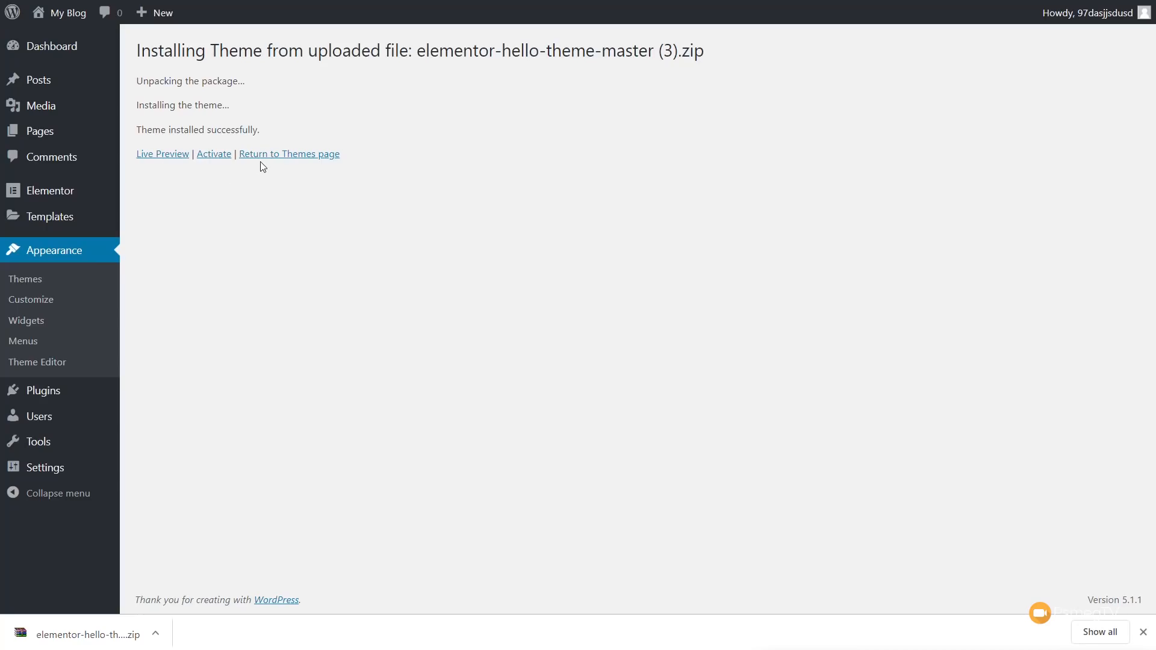
pyautogui.click(288, 155)
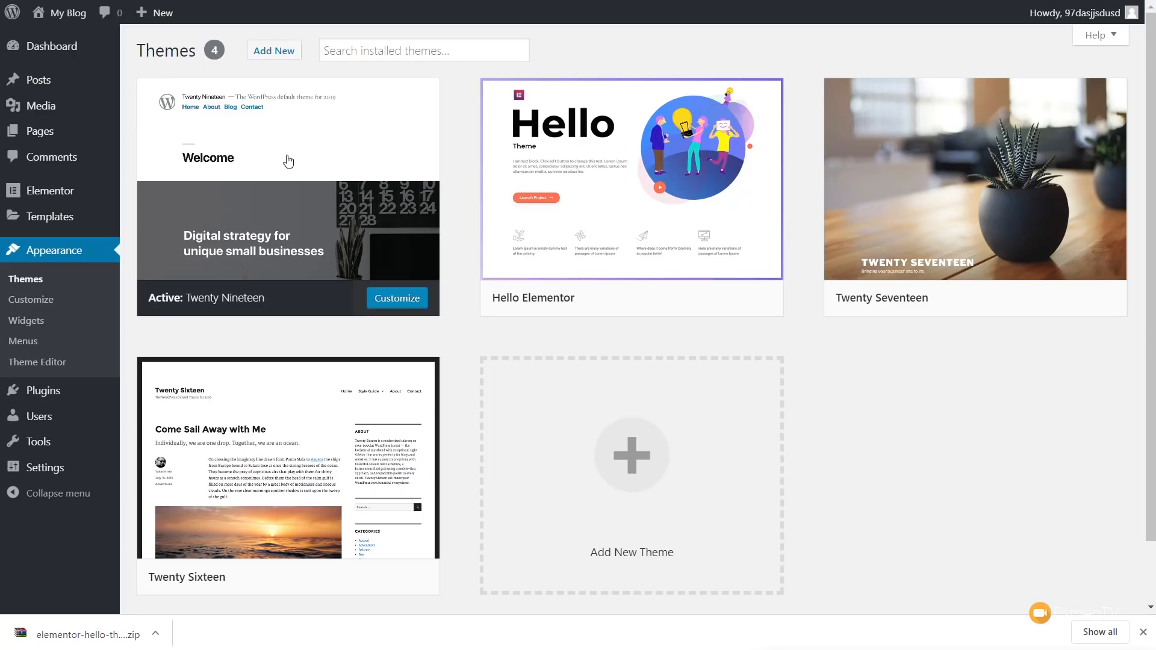
# Step: Install the child theme from elementor-hello-theme-master-child.zip and activate Elementor Hello Theme Child
pyautogui.click(272, 58)
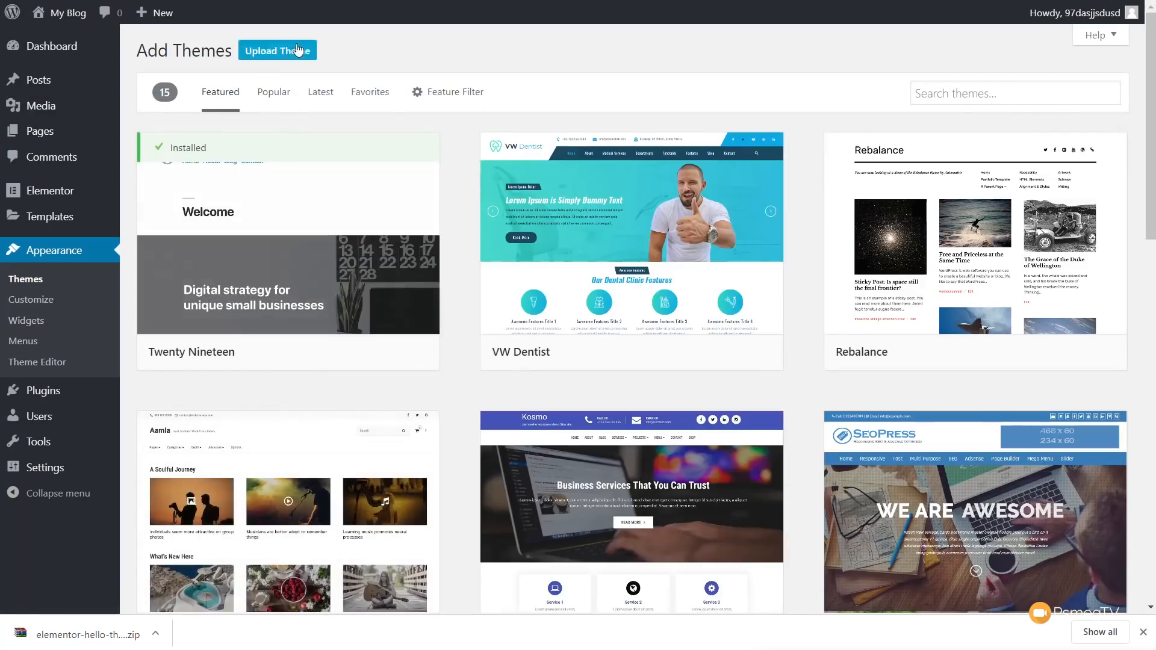
pyautogui.click(298, 50)
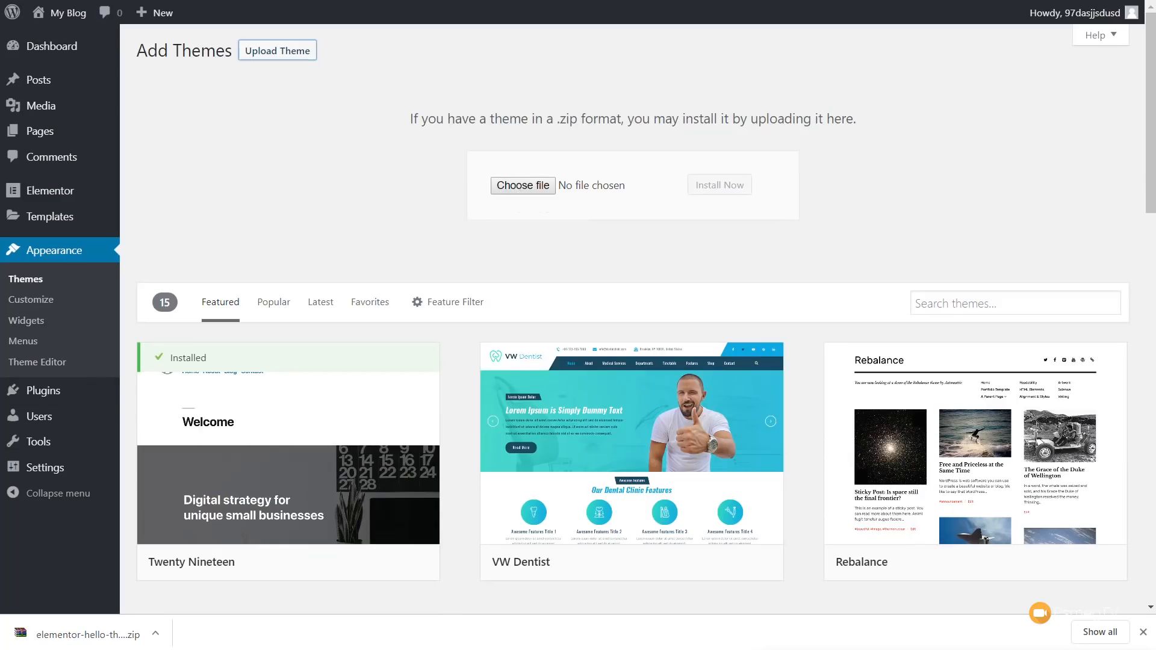
pyautogui.moveTo(87, 634); pyautogui.dragTo(530, 190)
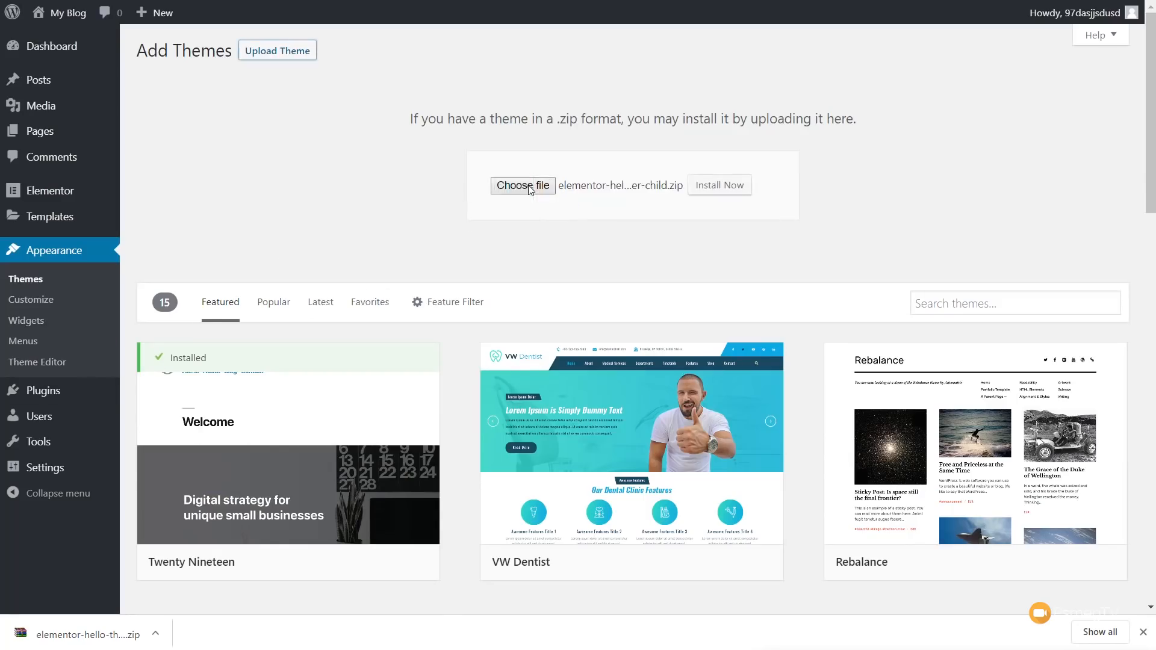
pyautogui.click(704, 196)
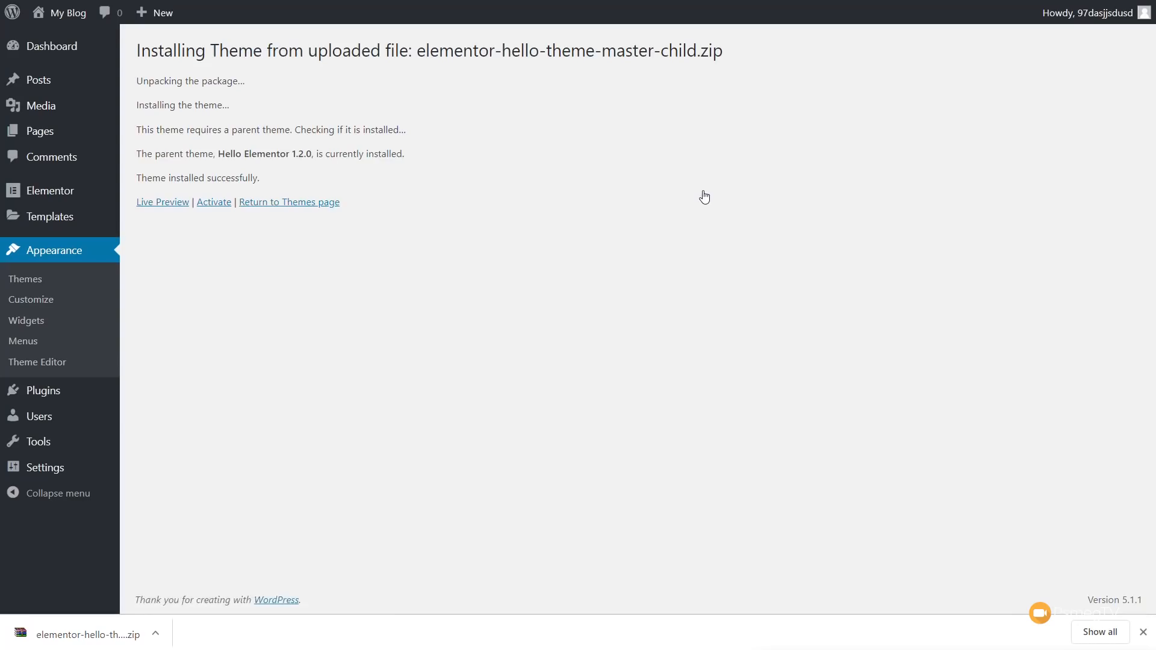
pyautogui.click(268, 202)
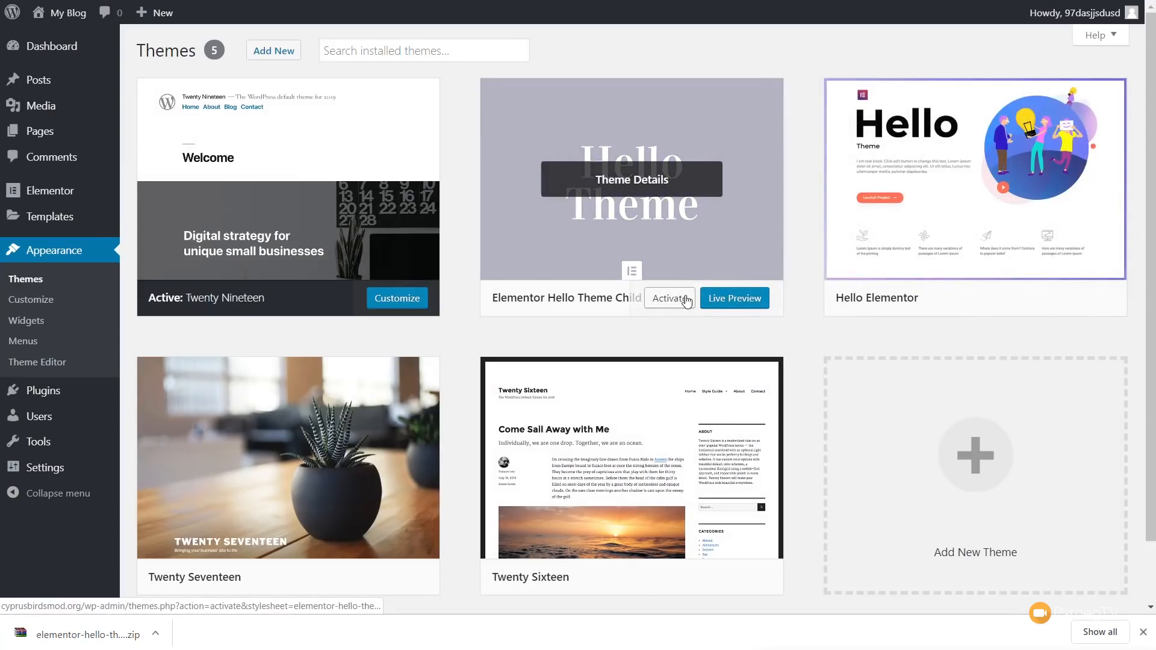
pyautogui.click(670, 305)
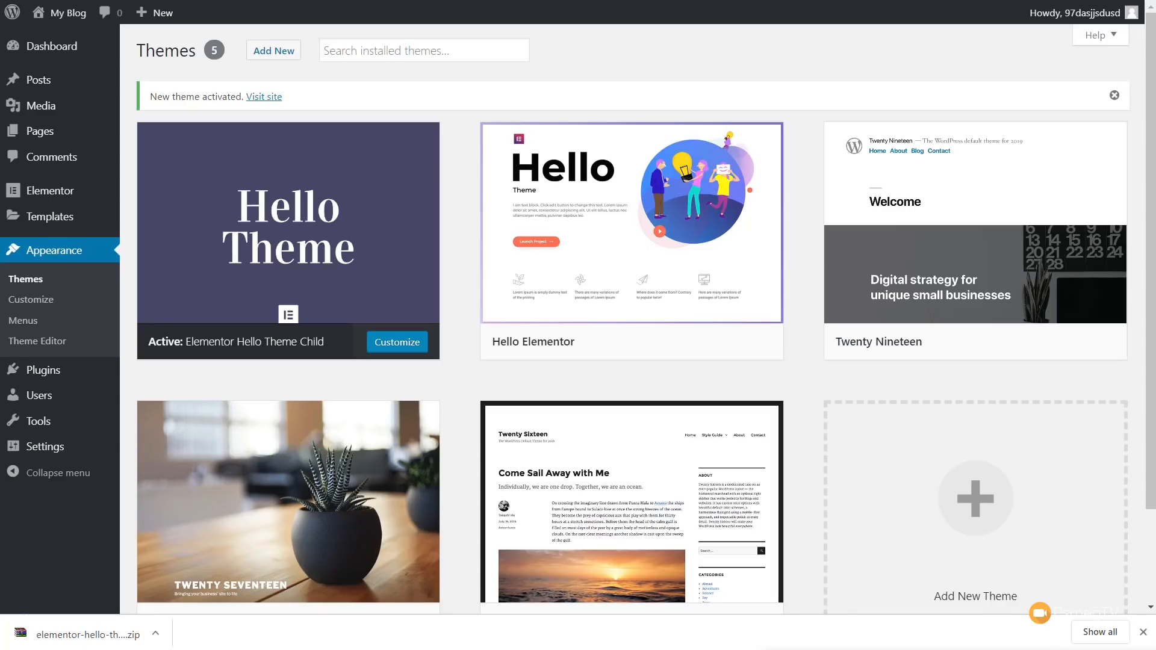
# Step: Delete the Twenty Nineteen theme from its theme details
pyautogui.moveTo(923, 260)
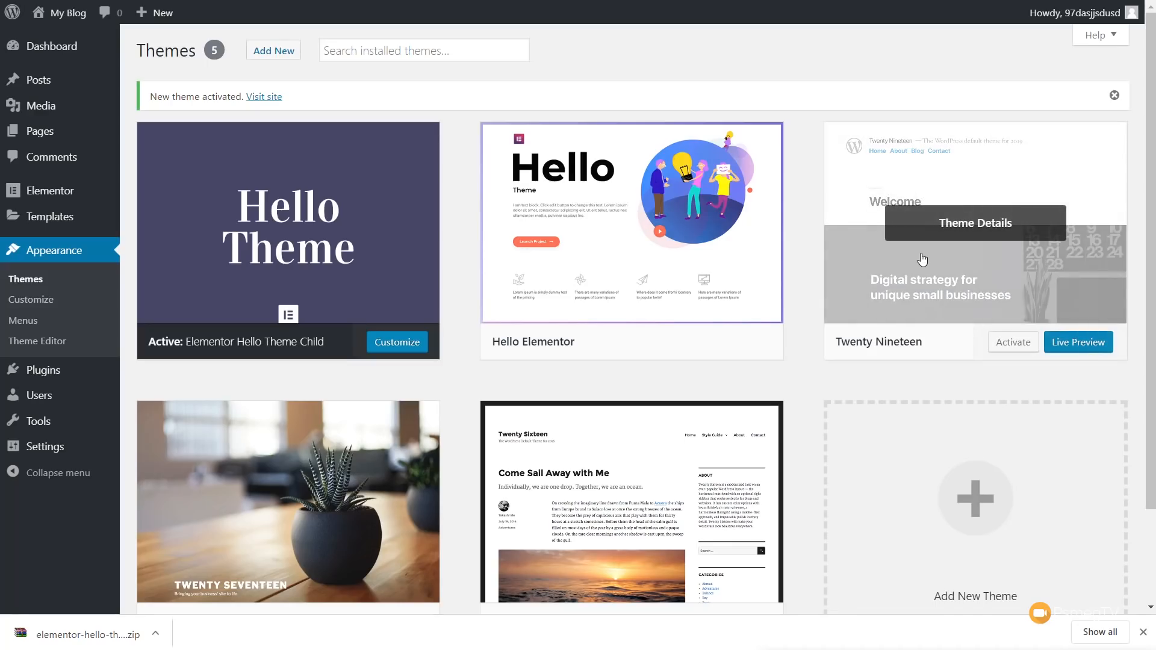
pyautogui.click(951, 229)
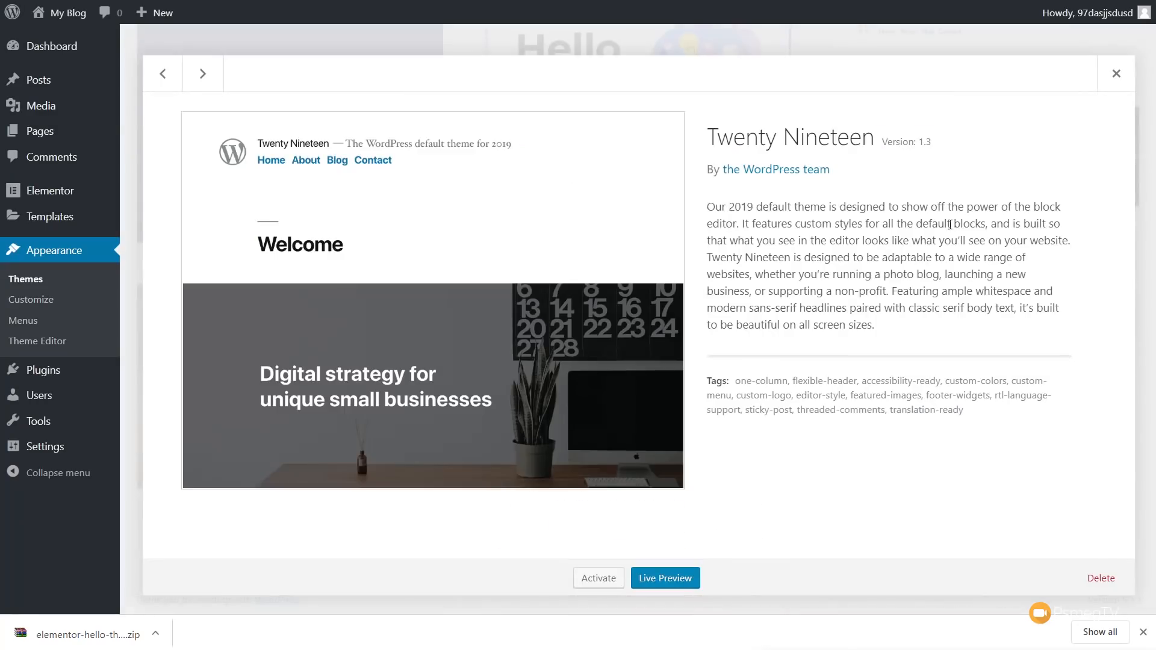
pyautogui.click(1101, 578)
pyautogui.click(657, 103)
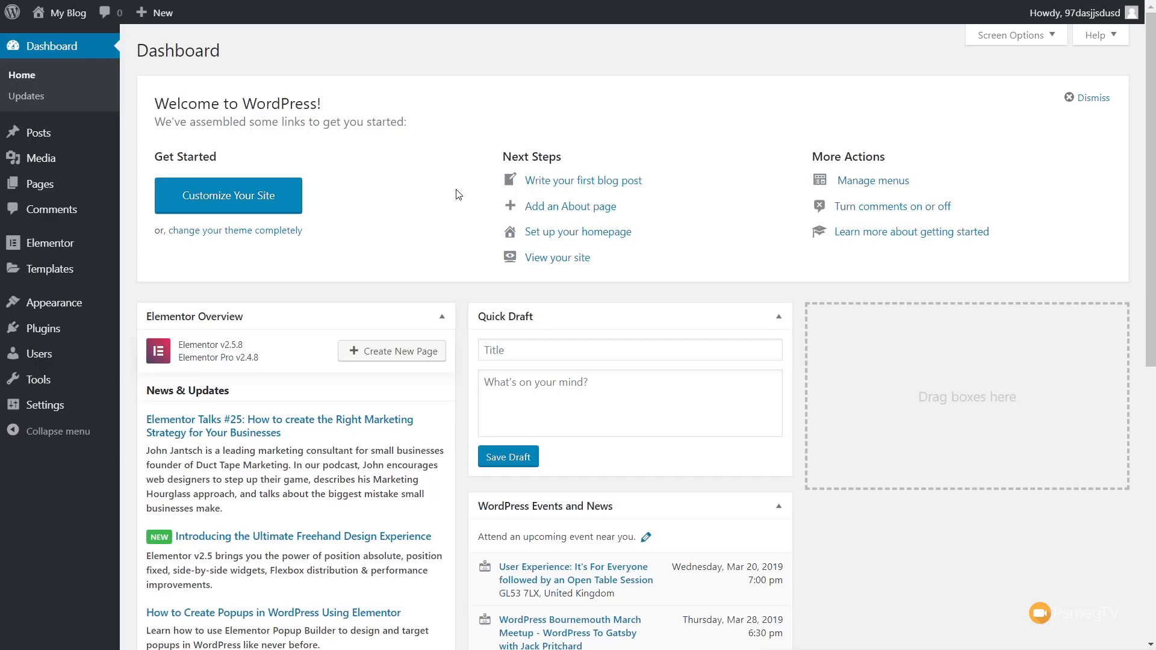
# Step: Hide the Welcome, Elementor Overview, and WordPress Events and News boxes on the dashboard, and move the Activity box to the empty third column
pyautogui.click(1090, 99)
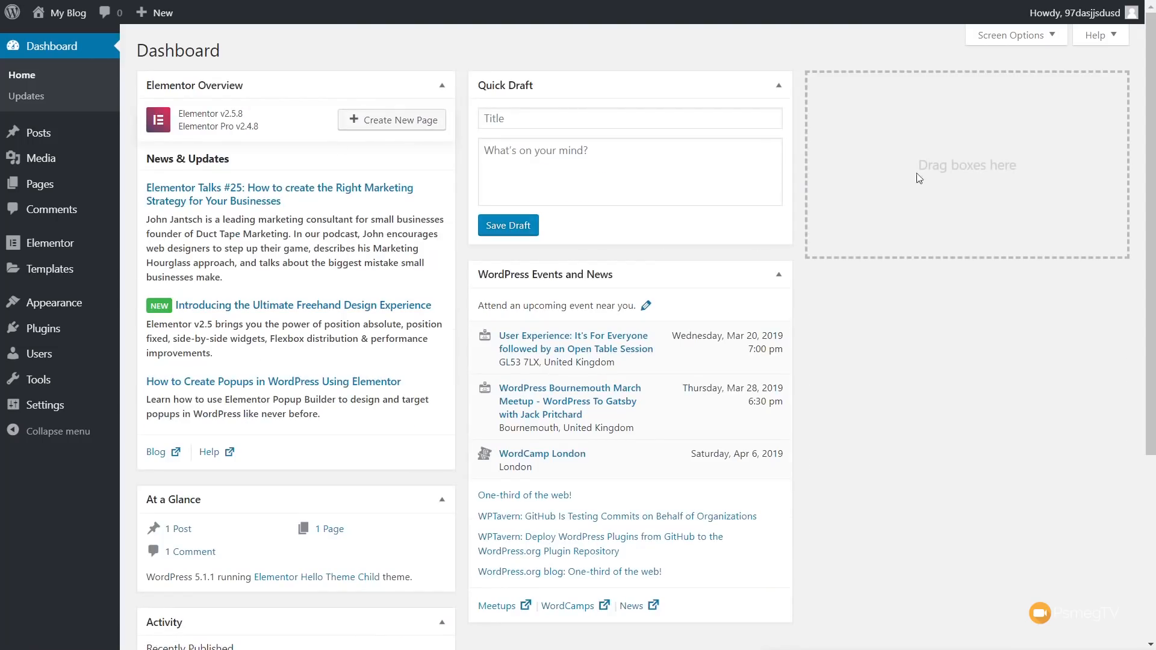
pyautogui.click(1023, 37)
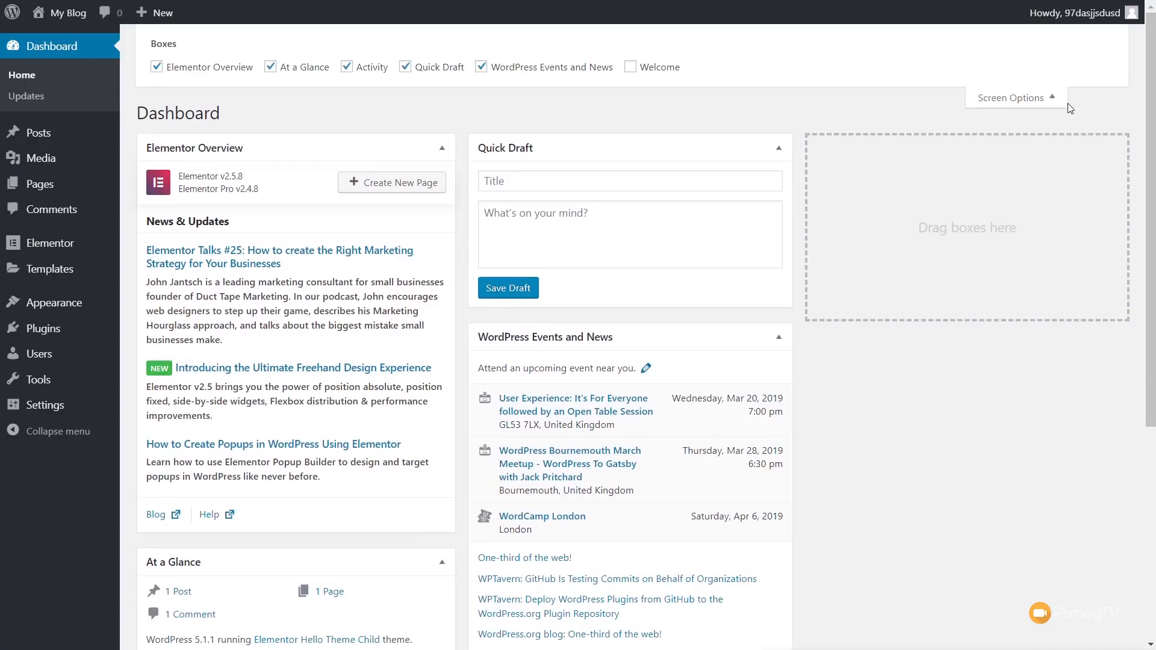
pyautogui.click(232, 70)
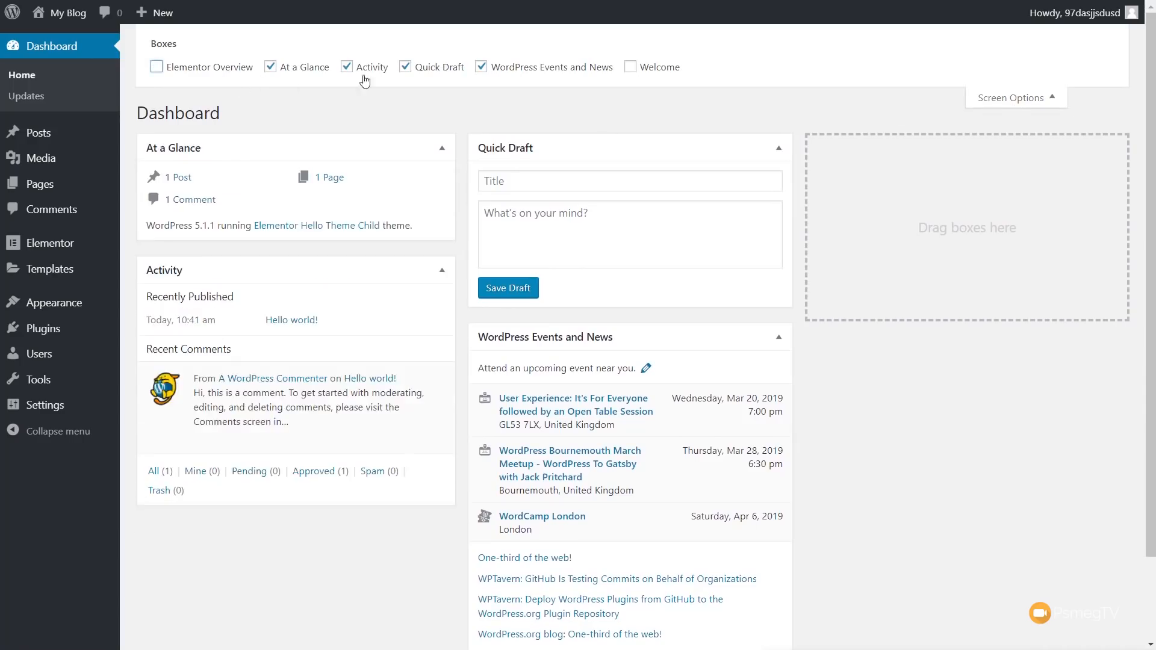
pyautogui.click(516, 68)
pyautogui.moveTo(327, 273); pyautogui.dragTo(988, 167)
pyautogui.click(1022, 105)
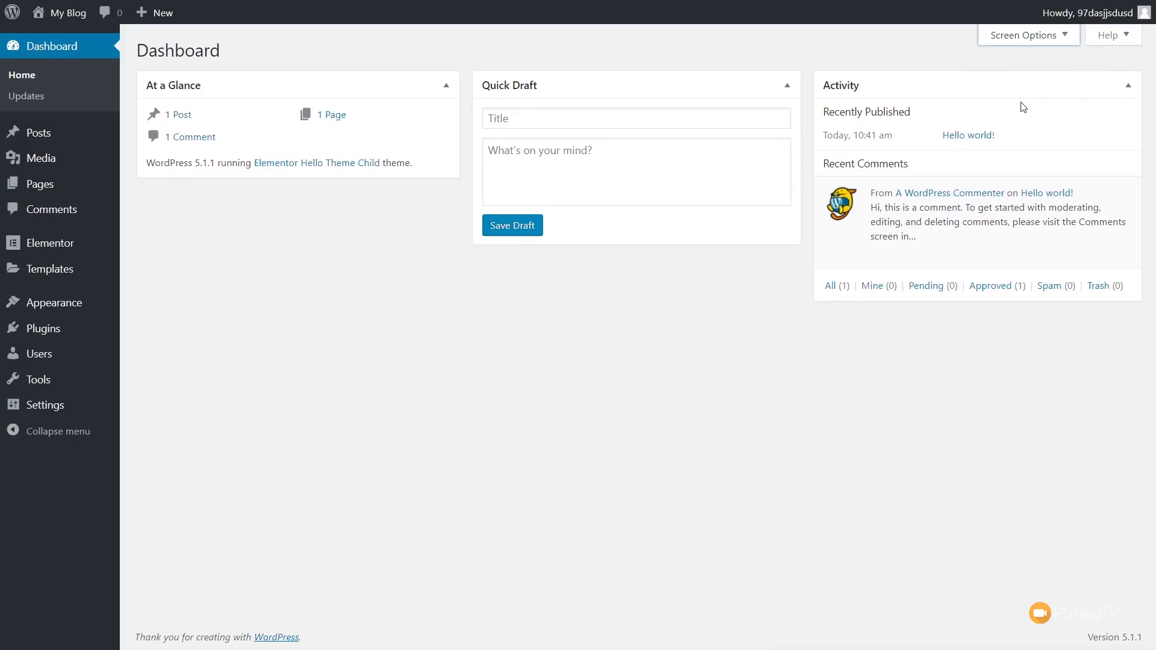
pyautogui.click(1026, 40)
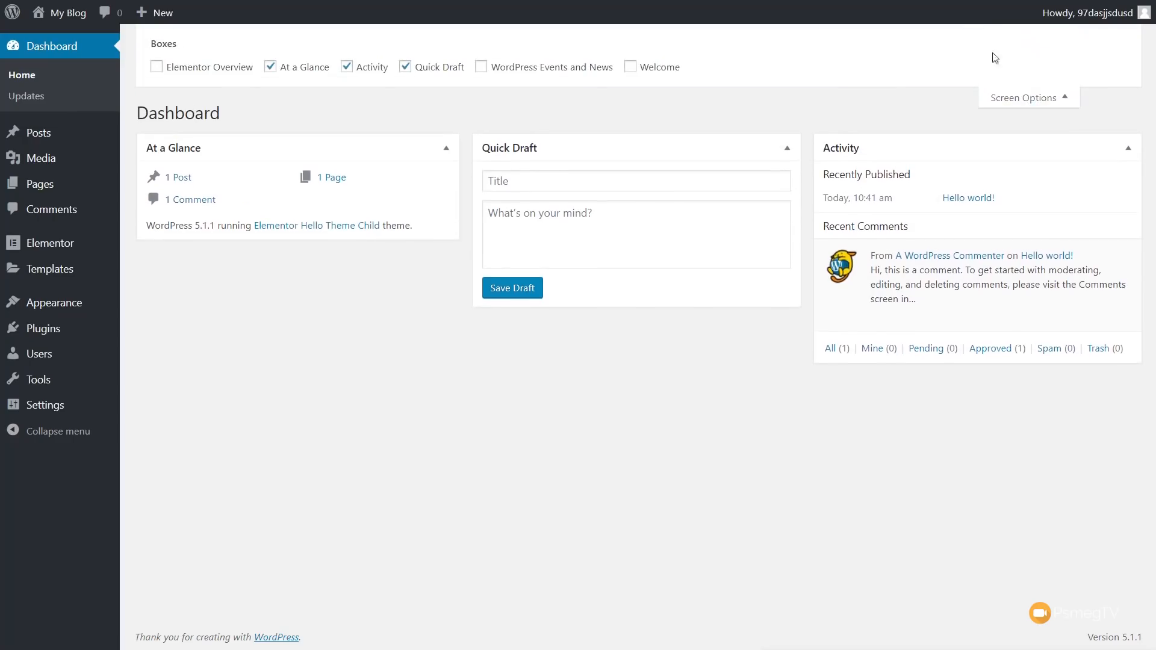
pyautogui.click(186, 75)
pyautogui.click(187, 74)
pyautogui.click(1040, 97)
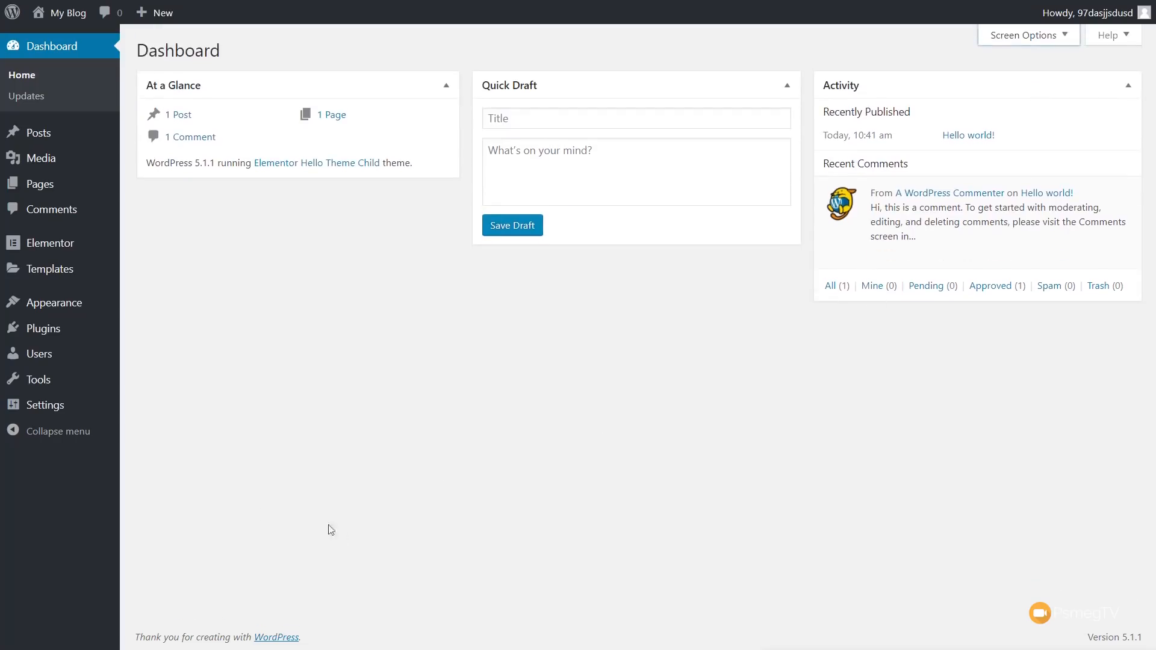
# Step: Set the site's permalink structure to Post name and save the changes
pyautogui.moveTo(60, 406)
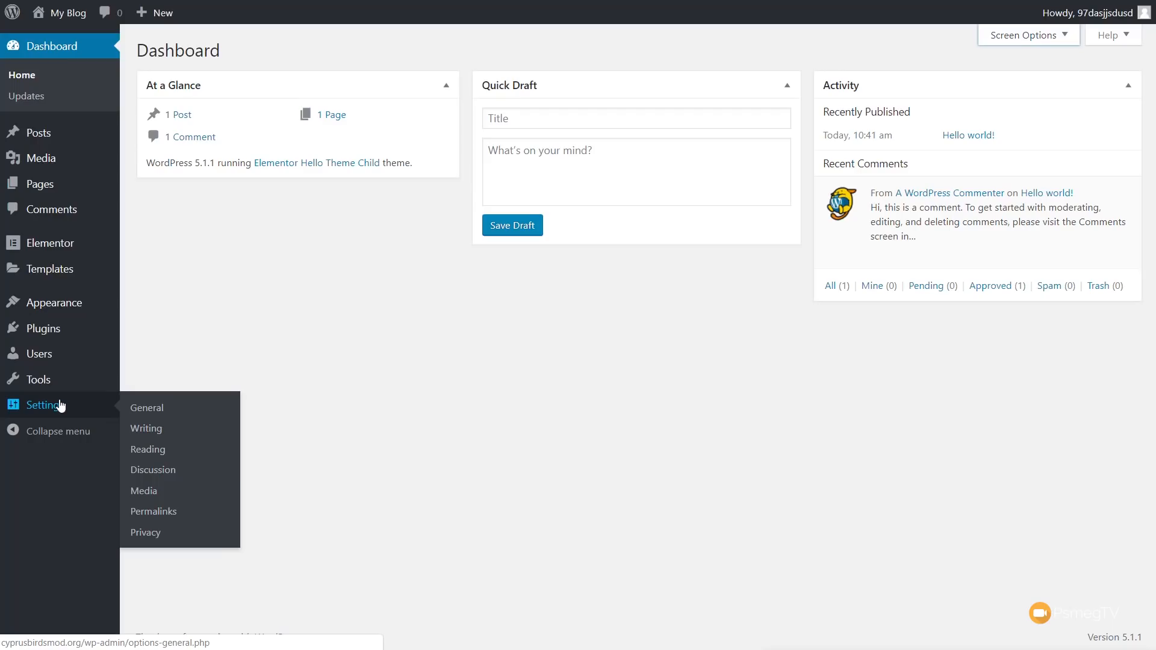
pyautogui.click(149, 516)
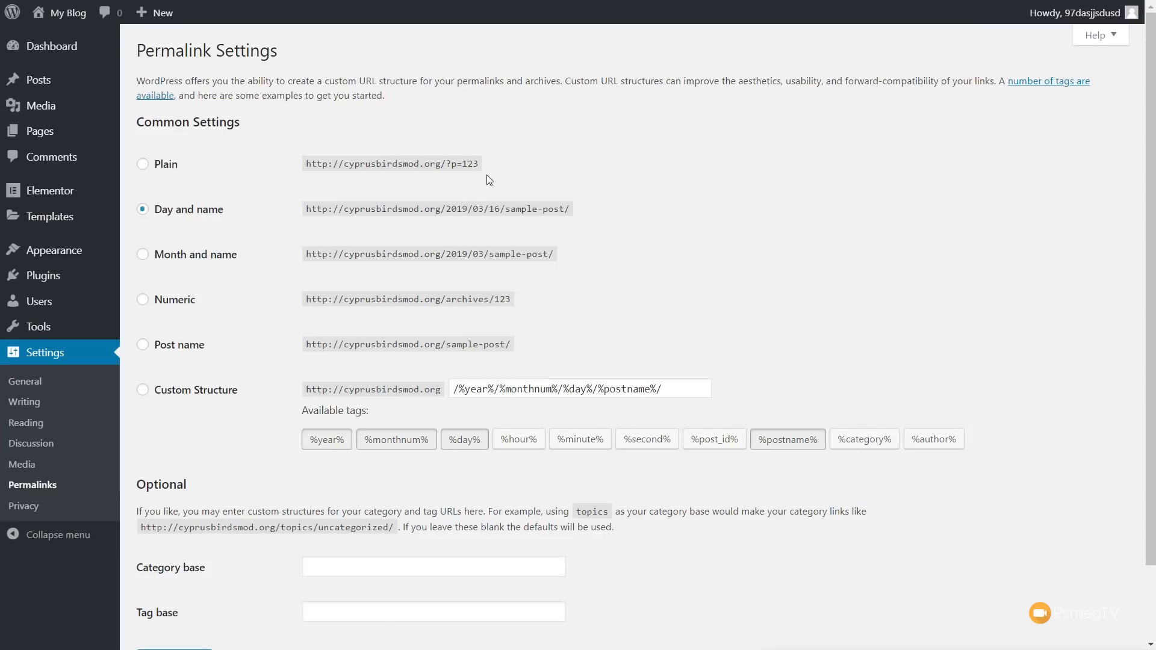
pyautogui.moveTo(486, 165); pyautogui.dragTo(301, 170)
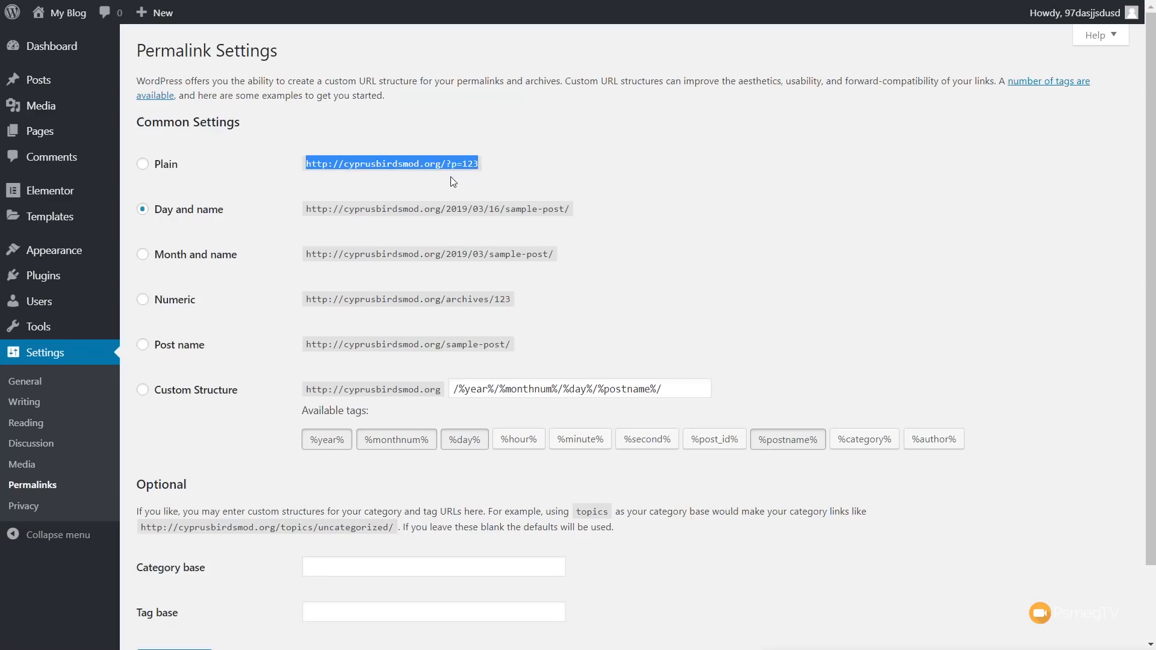
pyautogui.click(176, 350)
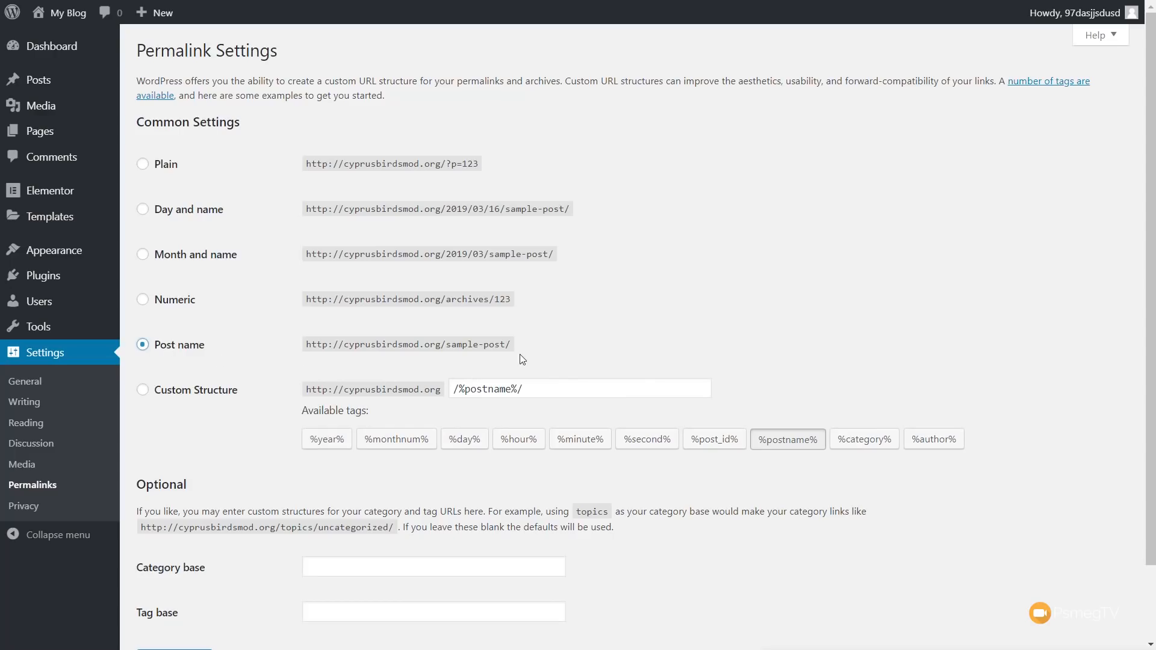
pyautogui.moveTo(517, 346); pyautogui.dragTo(444, 344)
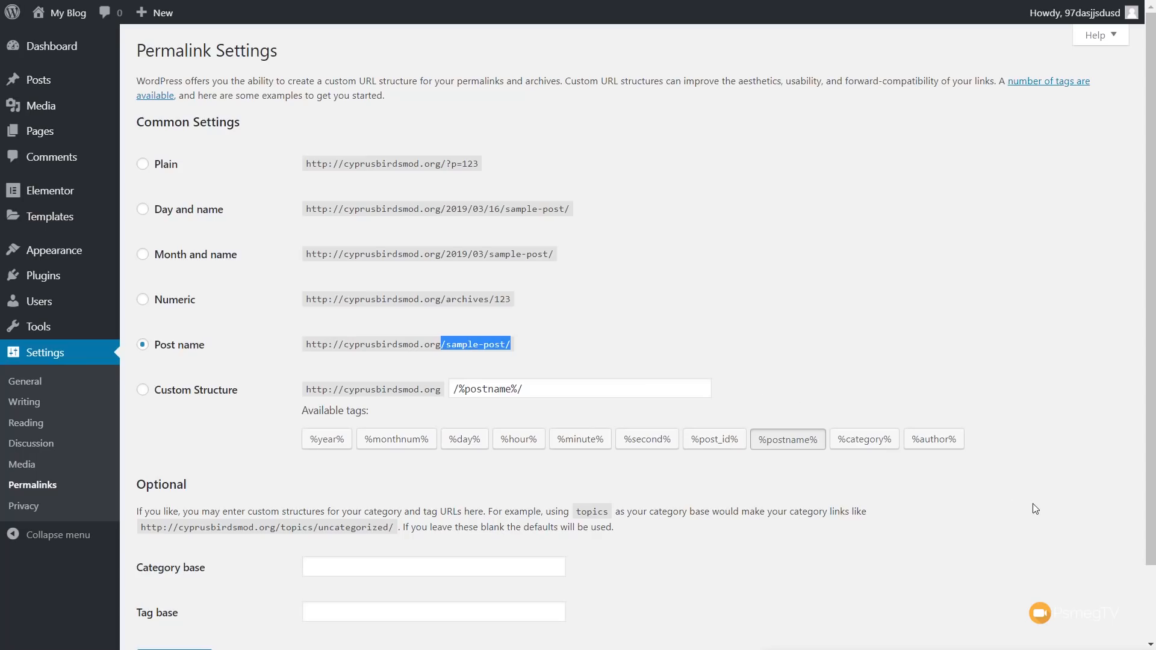
pyautogui.scroll(-3, 1035, 509)
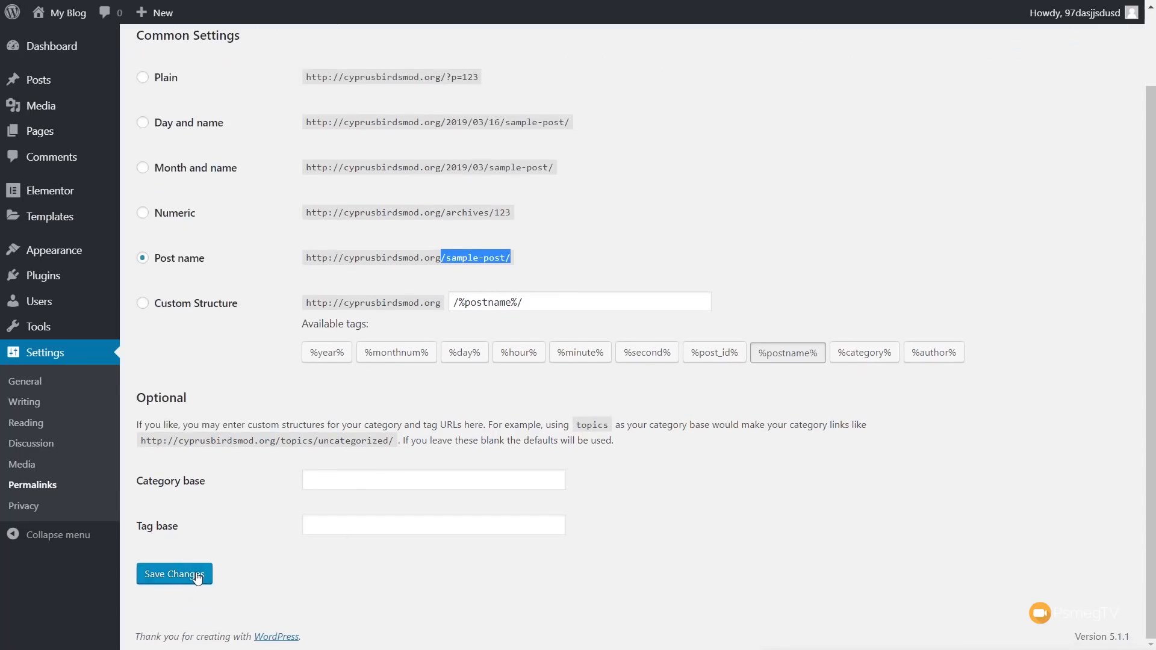
pyautogui.click(197, 578)
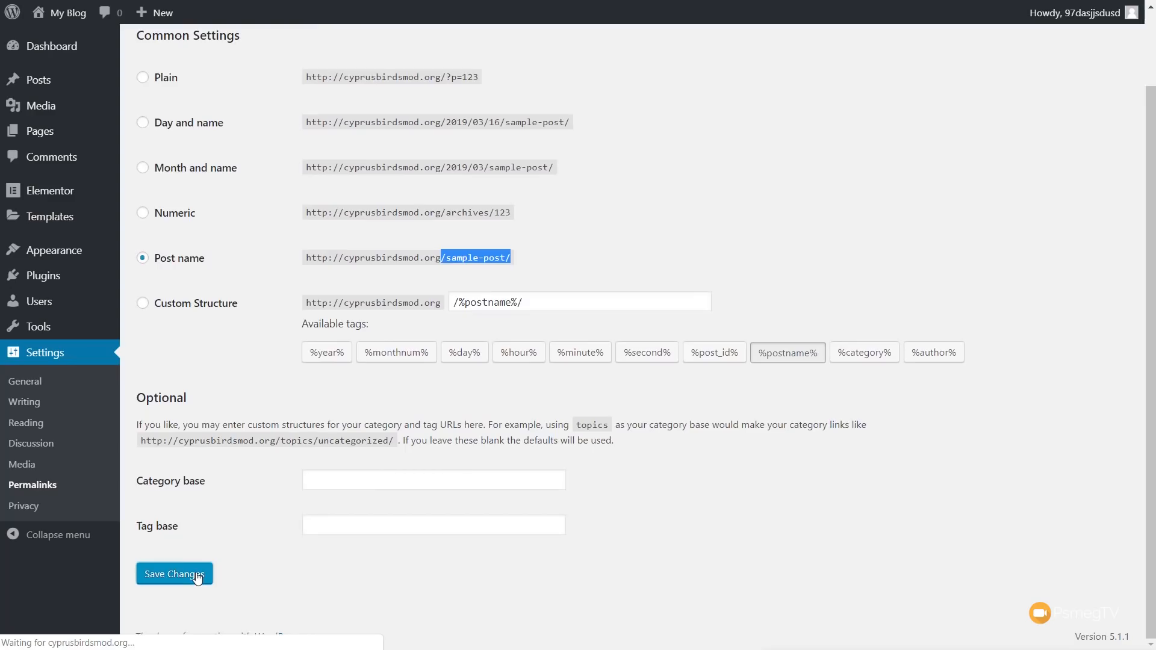
# Step: Review the site's Media, Discussion and Reading settings
pyautogui.click(30, 469)
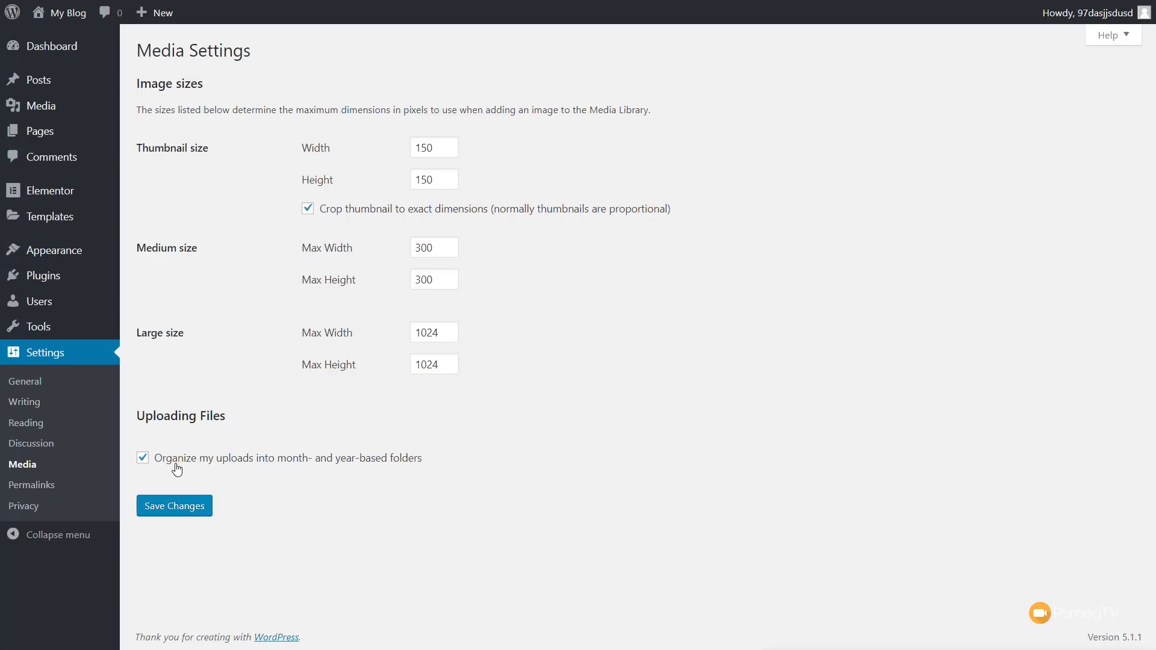
pyautogui.click(48, 445)
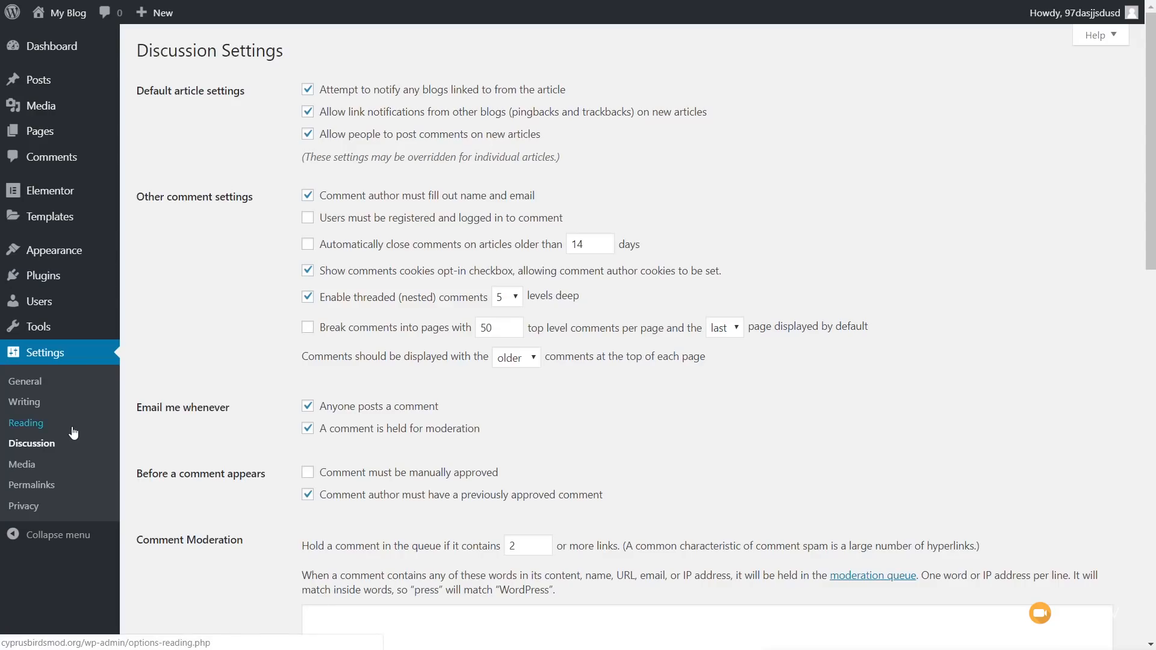
pyautogui.click(45, 427)
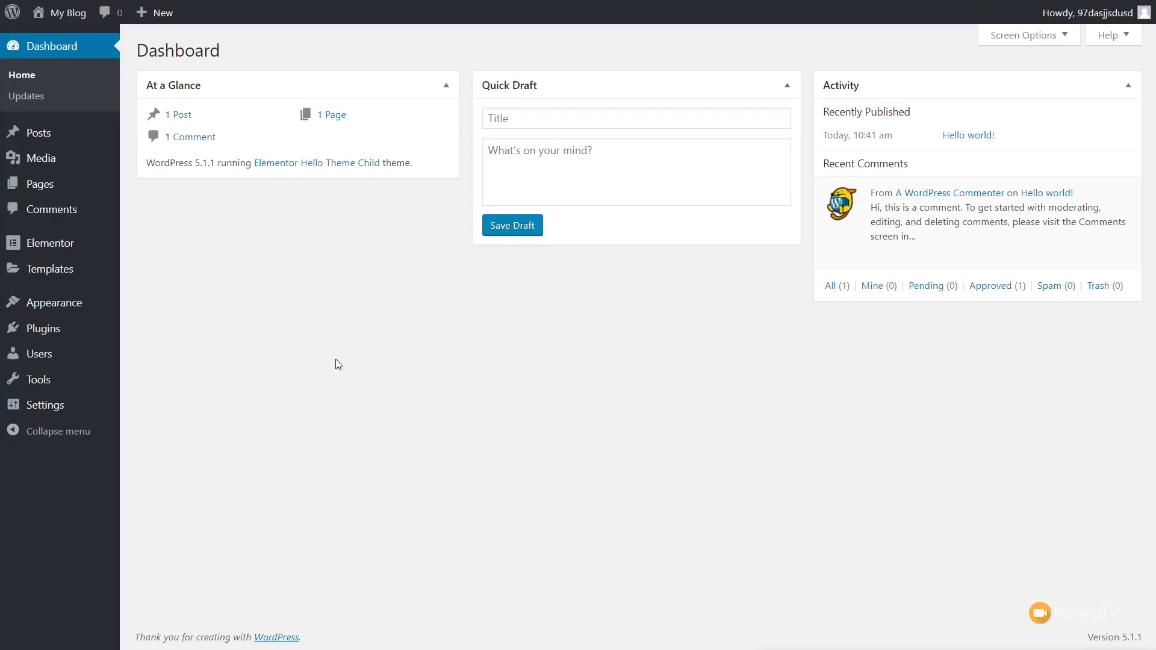
# Step: Create a new Header template named Default Header in the Elementor Theme Builder
pyautogui.moveTo(118, 273)
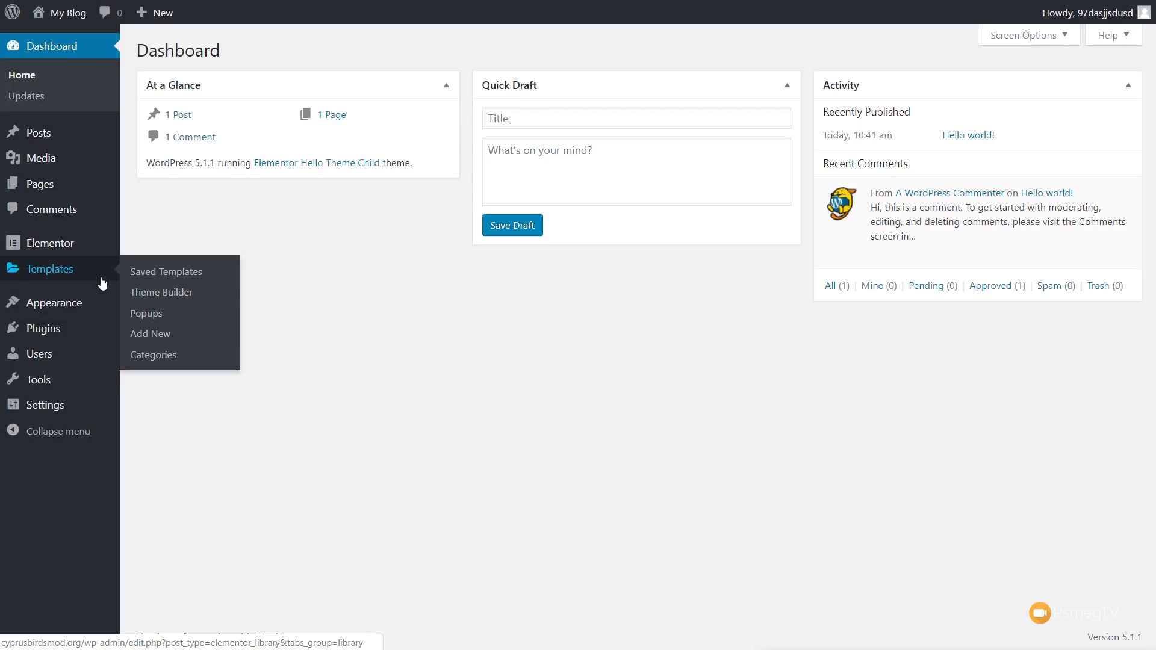
pyautogui.click(132, 293)
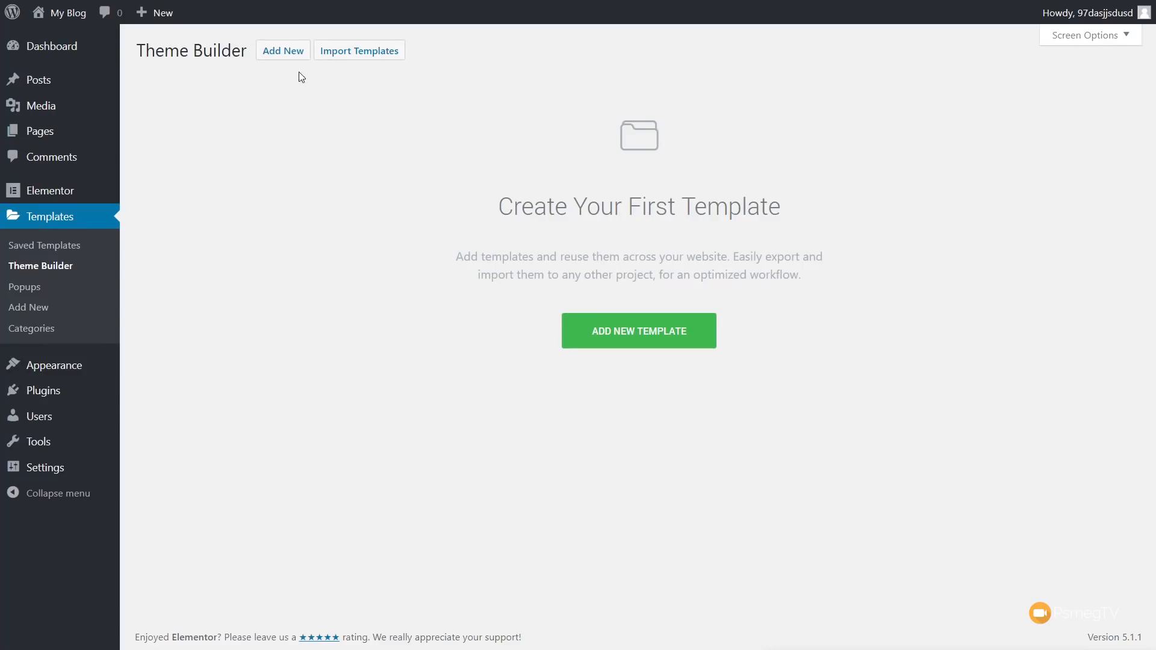
pyautogui.click(349, 52)
pyautogui.click(615, 332)
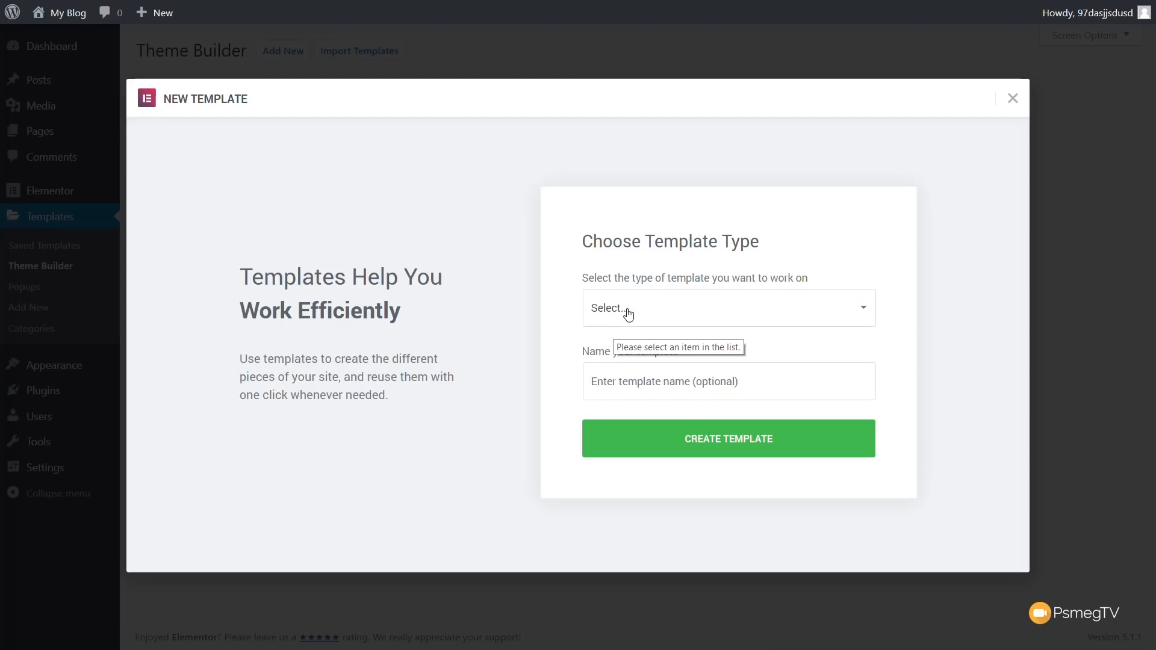
pyautogui.click(628, 314)
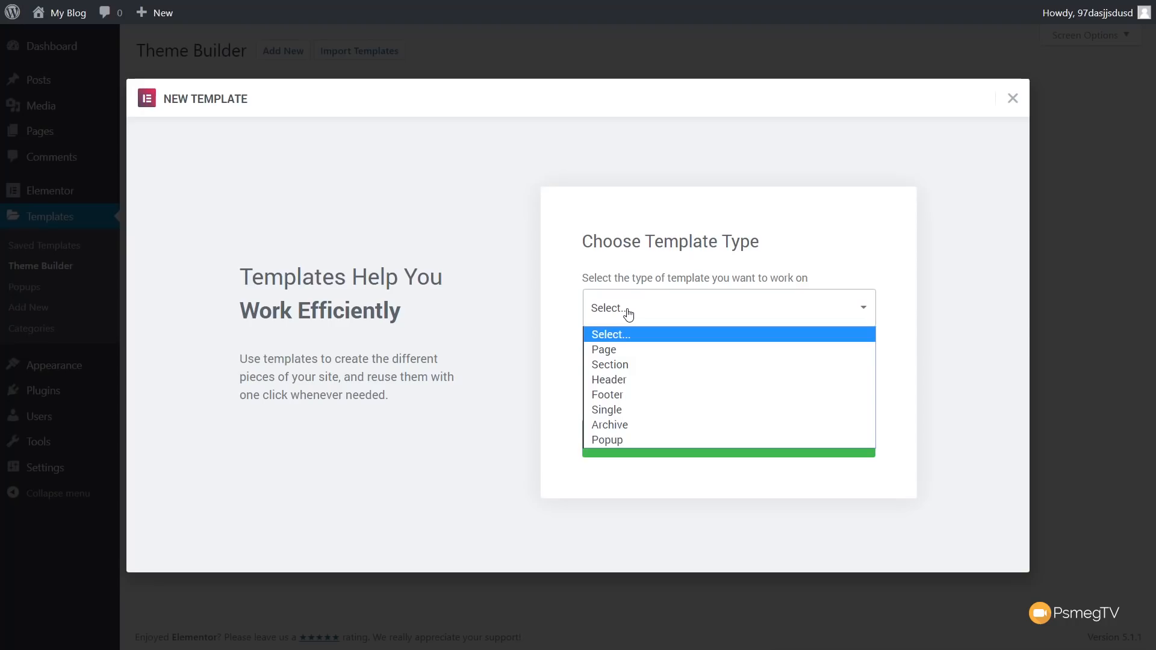
pyautogui.click(611, 379)
pyautogui.click(612, 382)
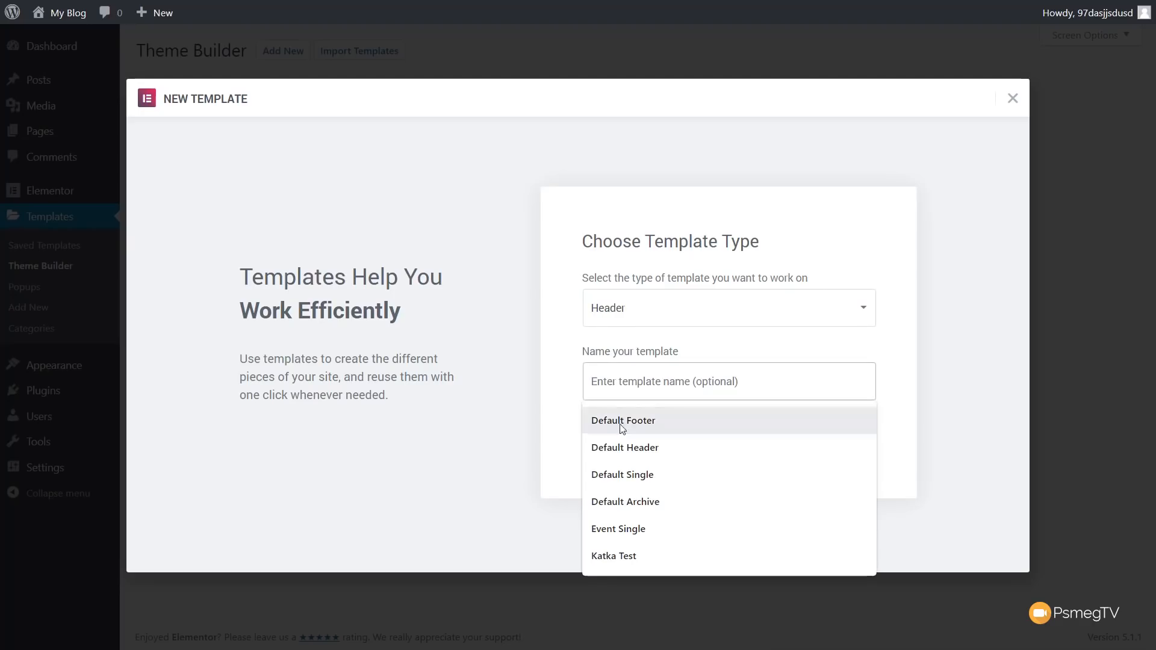
pyautogui.click(624, 449)
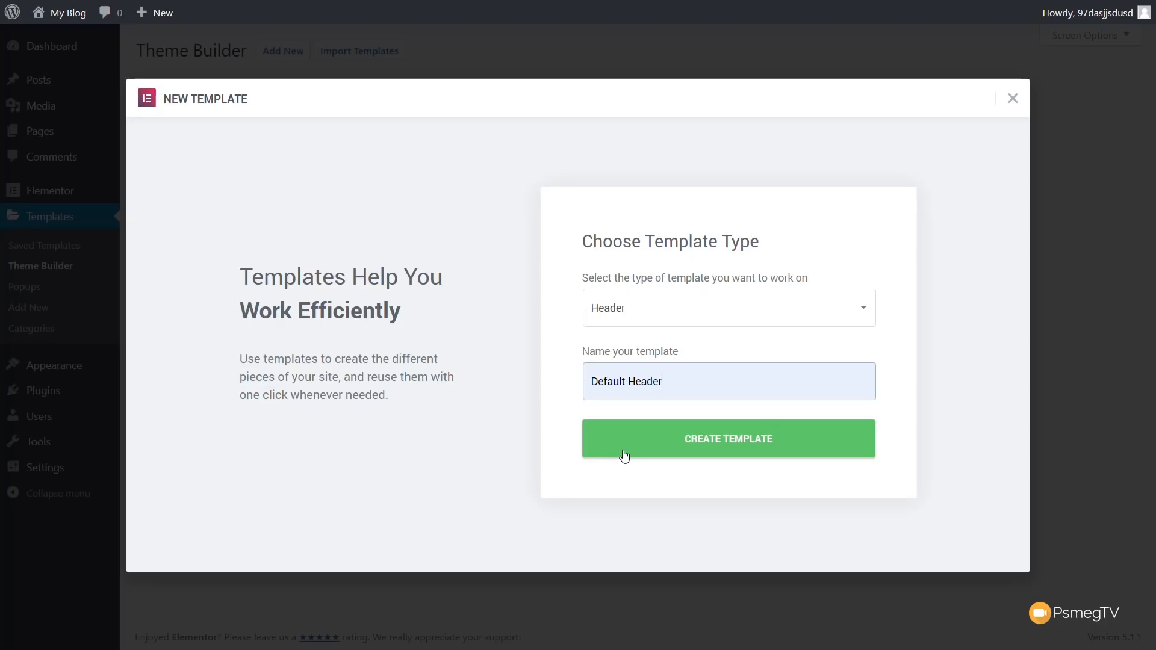
pyautogui.click(686, 446)
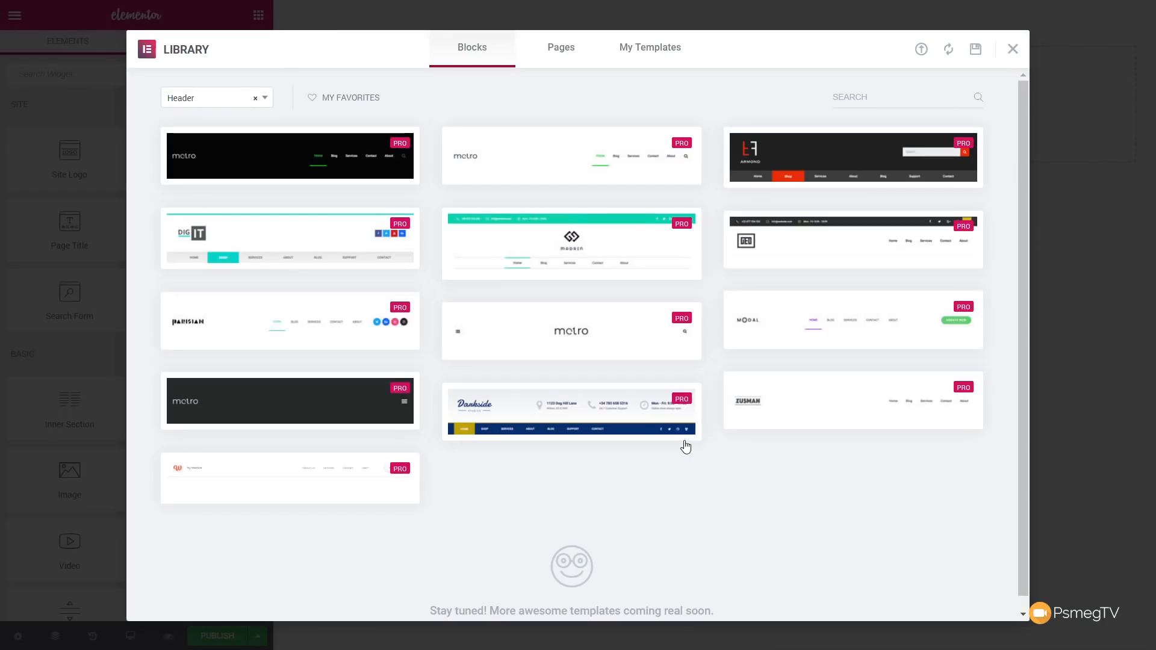
# Step: Preview the My WebSite and DIG IT header blocks in the template library, and insert the My WebSite header
pyautogui.moveTo(685, 438)
pyautogui.click(265, 98)
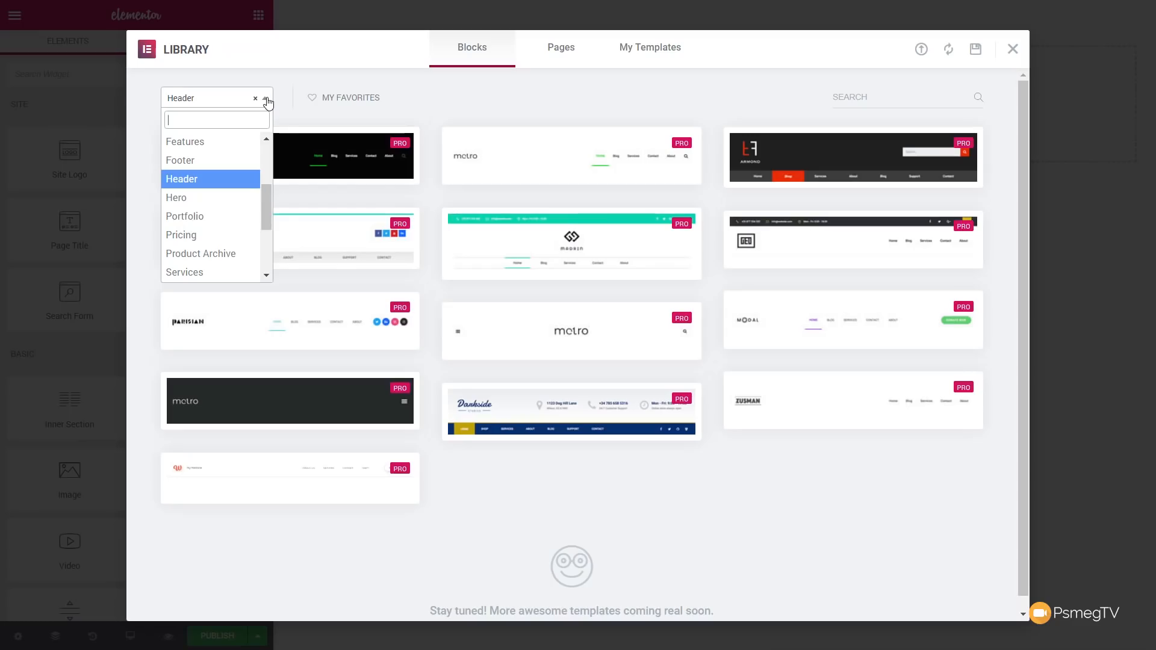
pyautogui.click(496, 99)
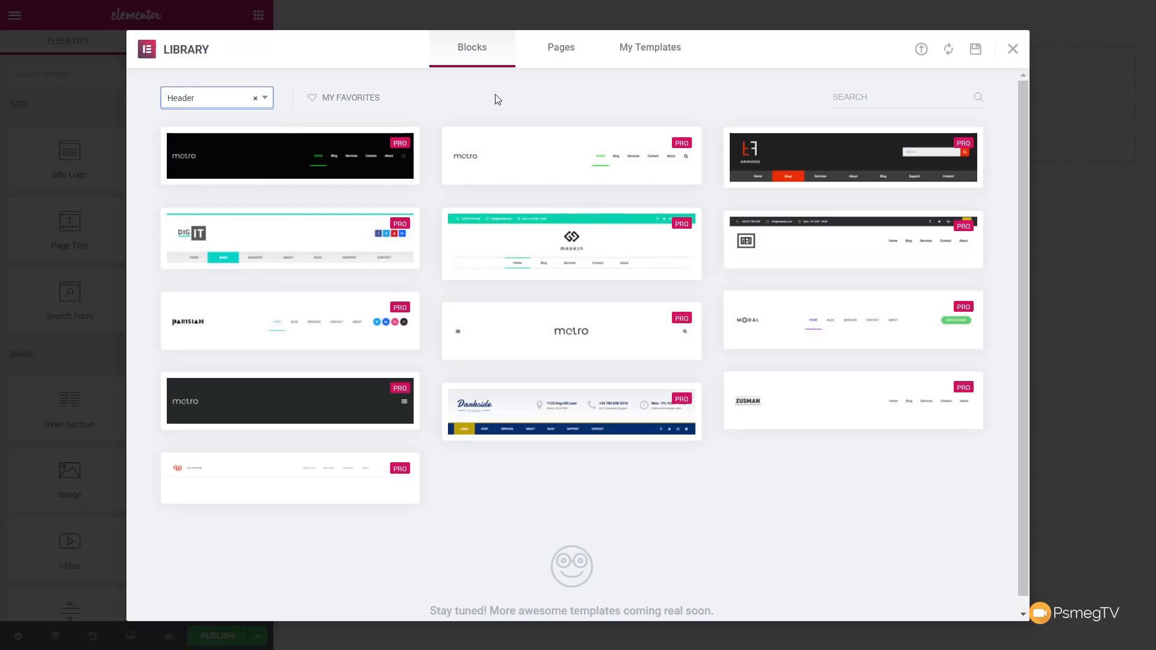
pyautogui.moveTo(277, 159)
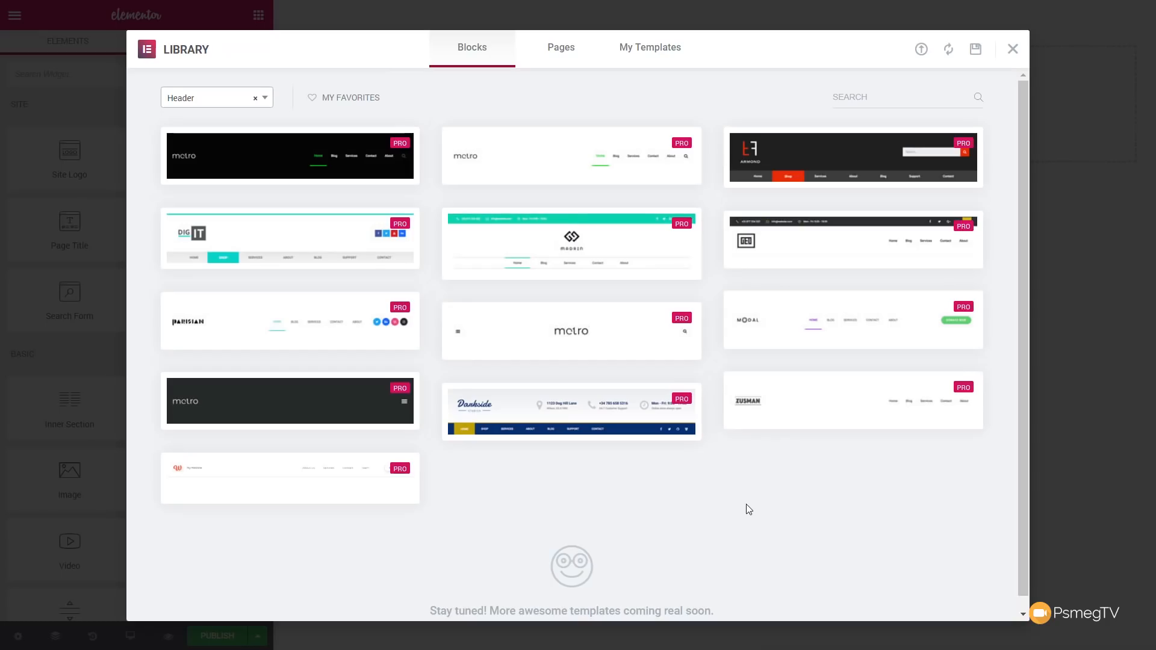
pyautogui.moveTo(303, 487)
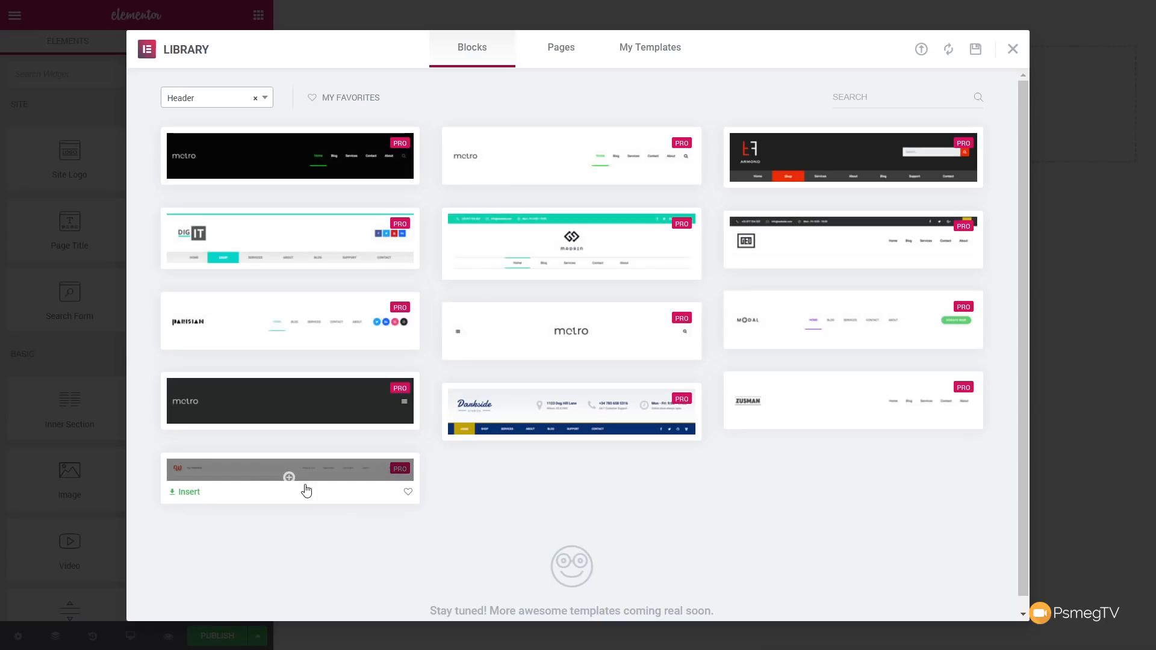
pyautogui.click(294, 482)
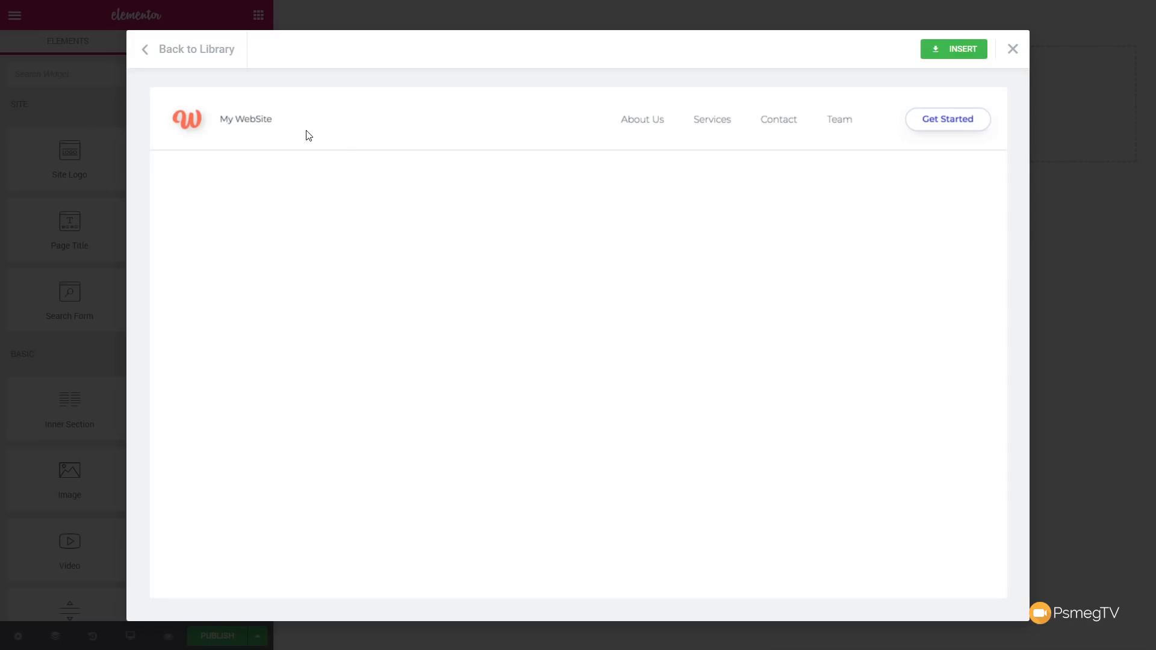
pyautogui.click(174, 52)
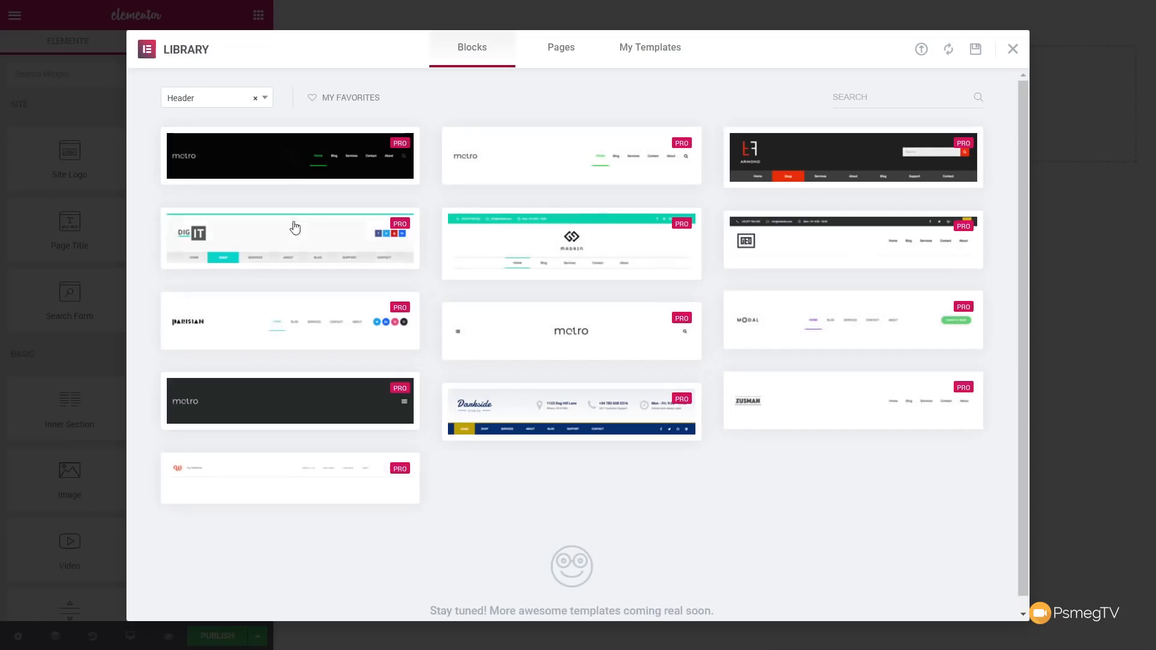
pyautogui.click(292, 240)
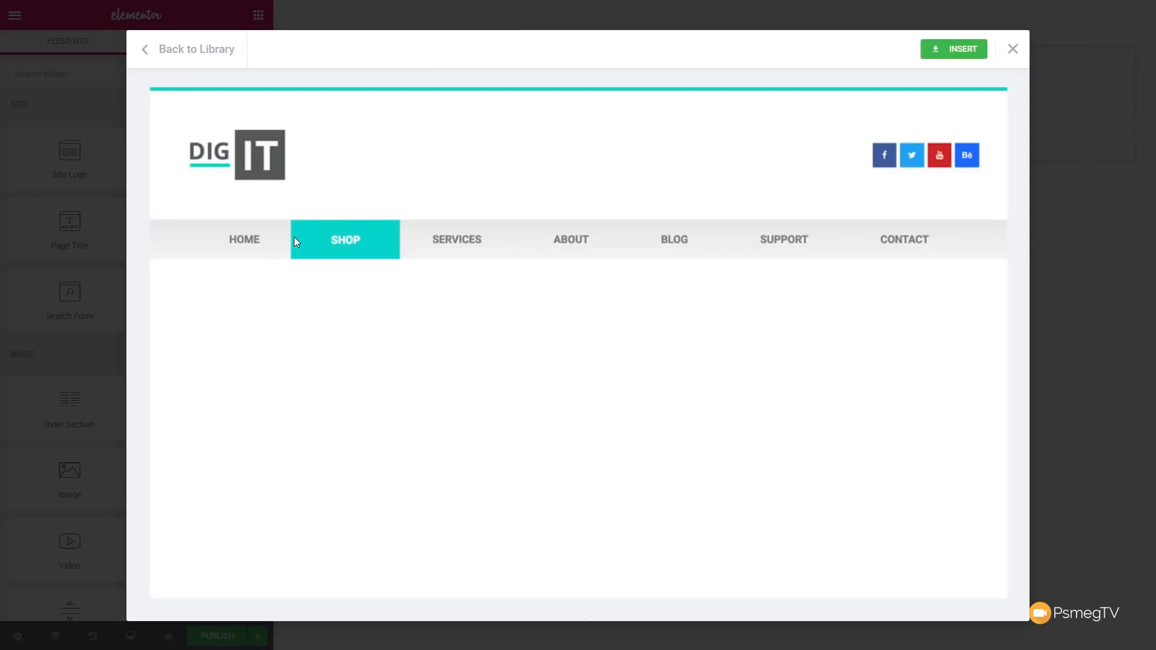
pyautogui.click(178, 56)
pyautogui.moveTo(260, 488)
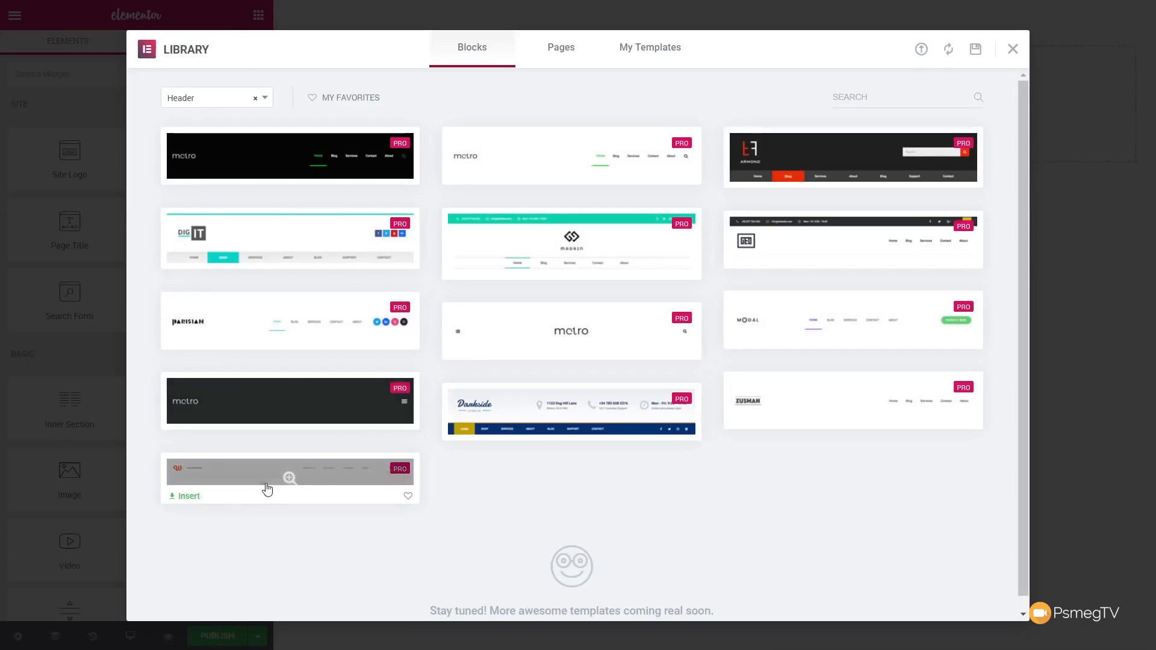
pyautogui.click(188, 500)
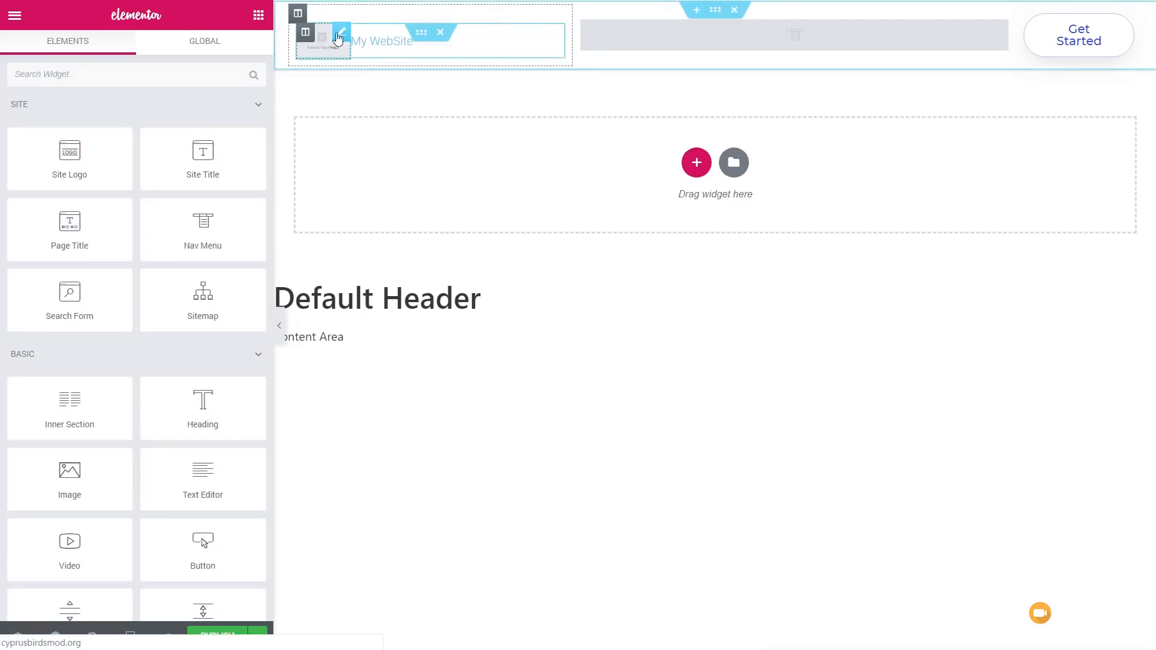
# Step: Open the Site Logo widget's settings and delete the My WebSite heading beside the logo
pyautogui.click(342, 33)
pyautogui.click(391, 147)
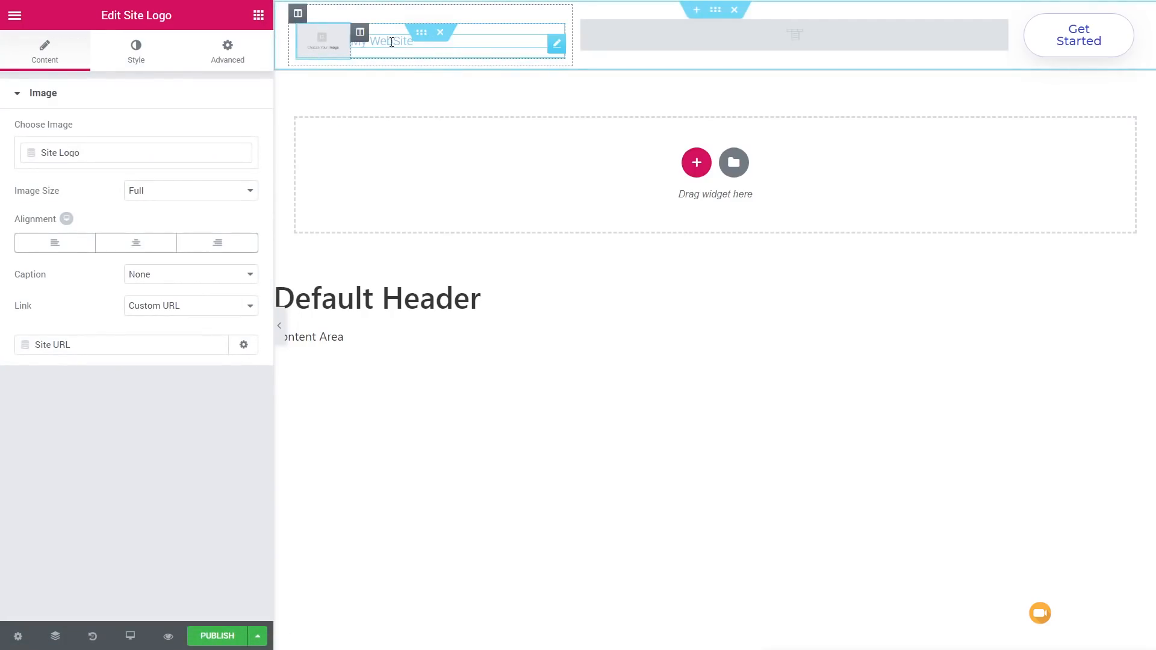
pyautogui.rightClick(552, 44)
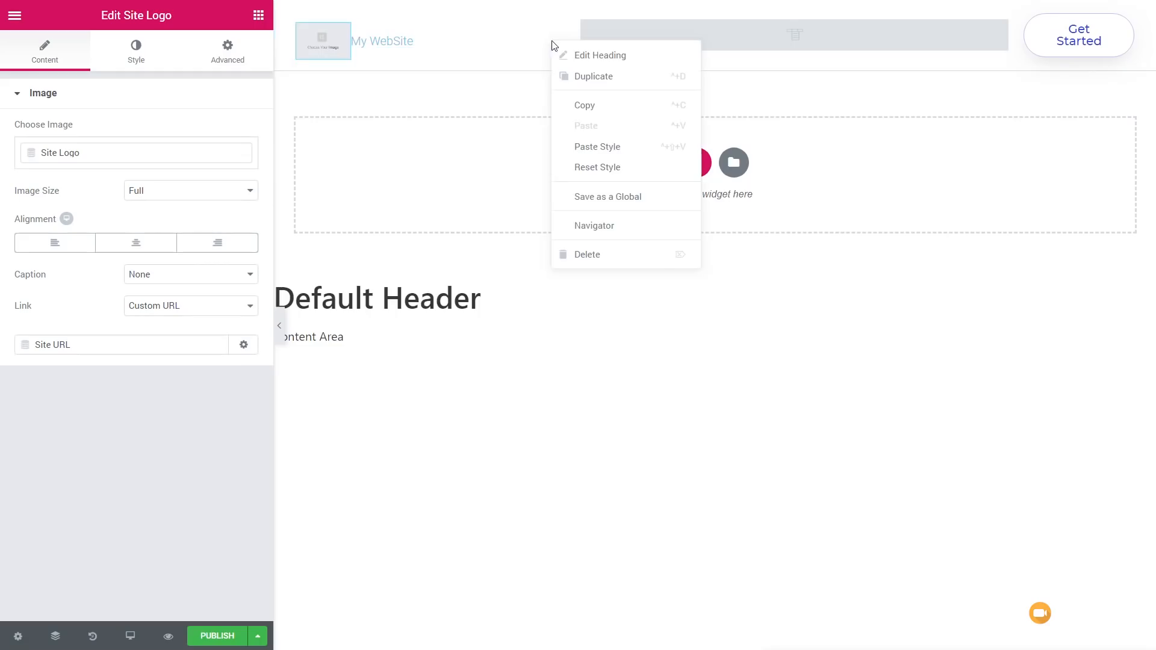
pyautogui.click(589, 255)
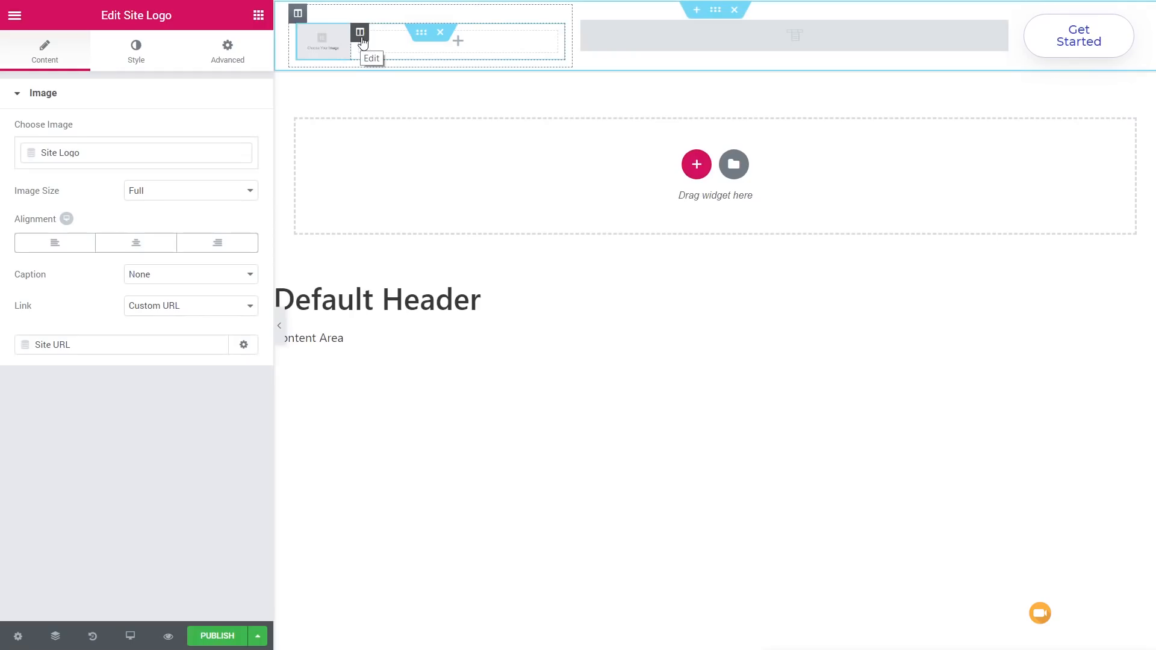
# Step: Open the header's Nav Menu widget settings, and publish the header with a display condition that includes the Entire Site
pyautogui.click(826, 35)
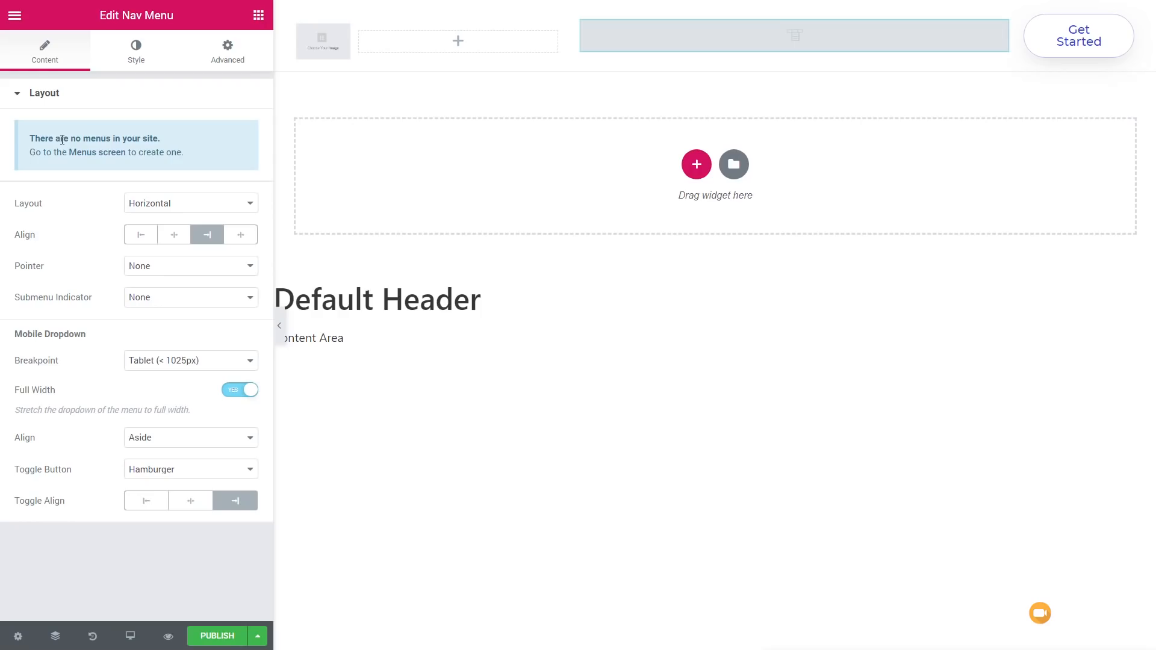
pyautogui.click(217, 638)
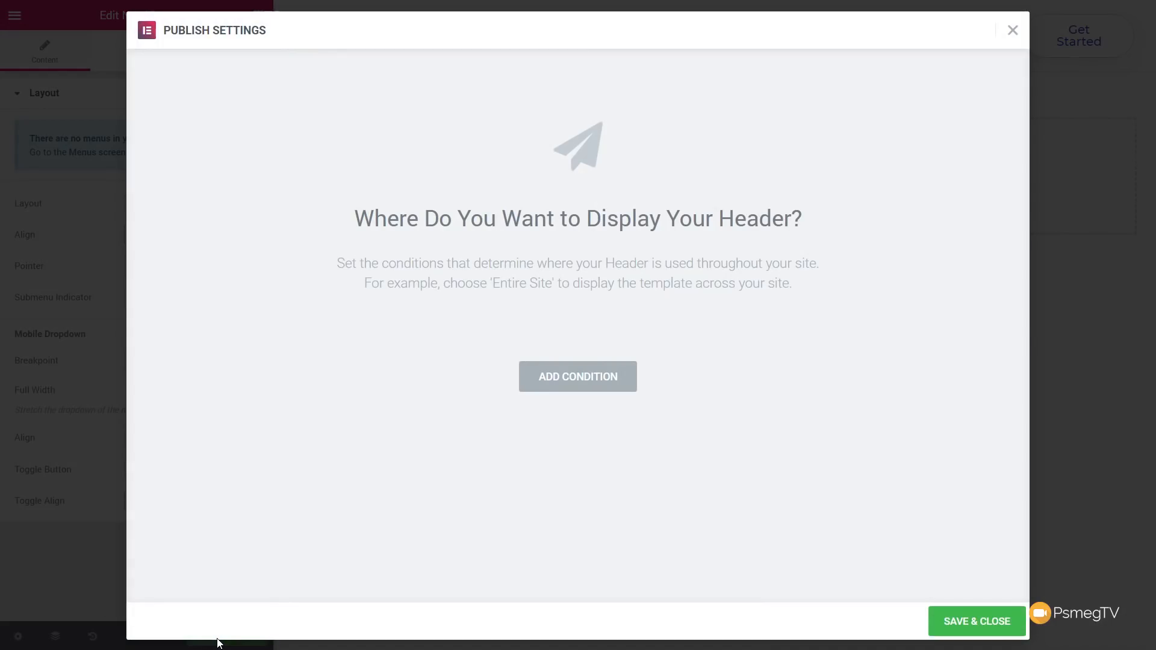
pyautogui.click(590, 387)
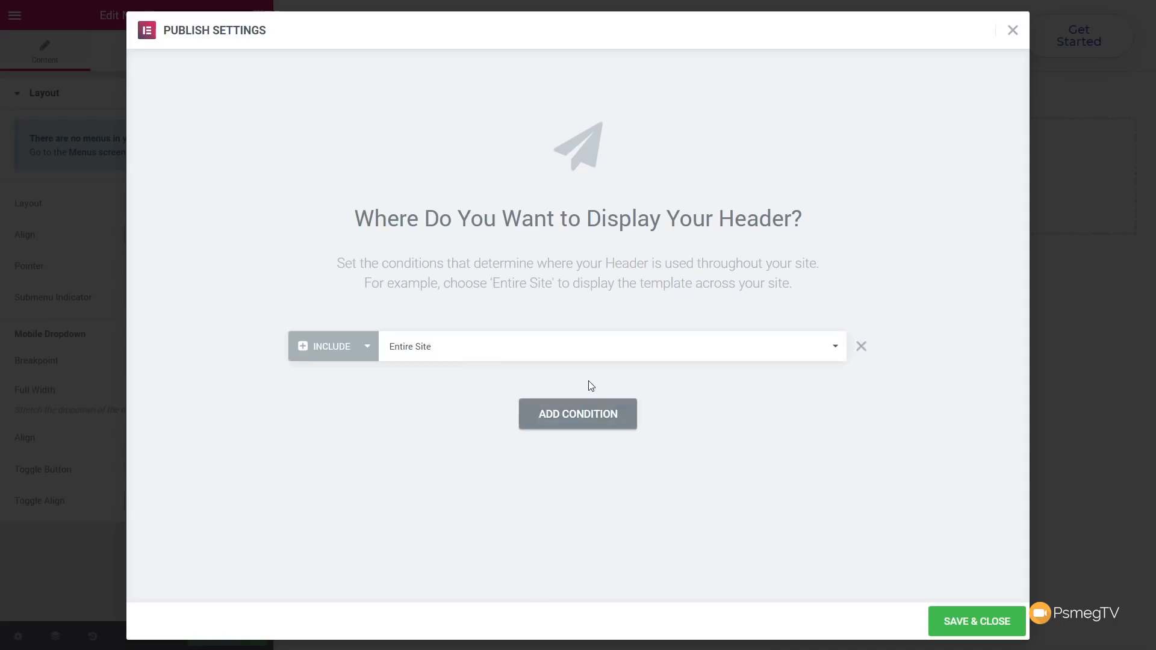
pyautogui.click(369, 350)
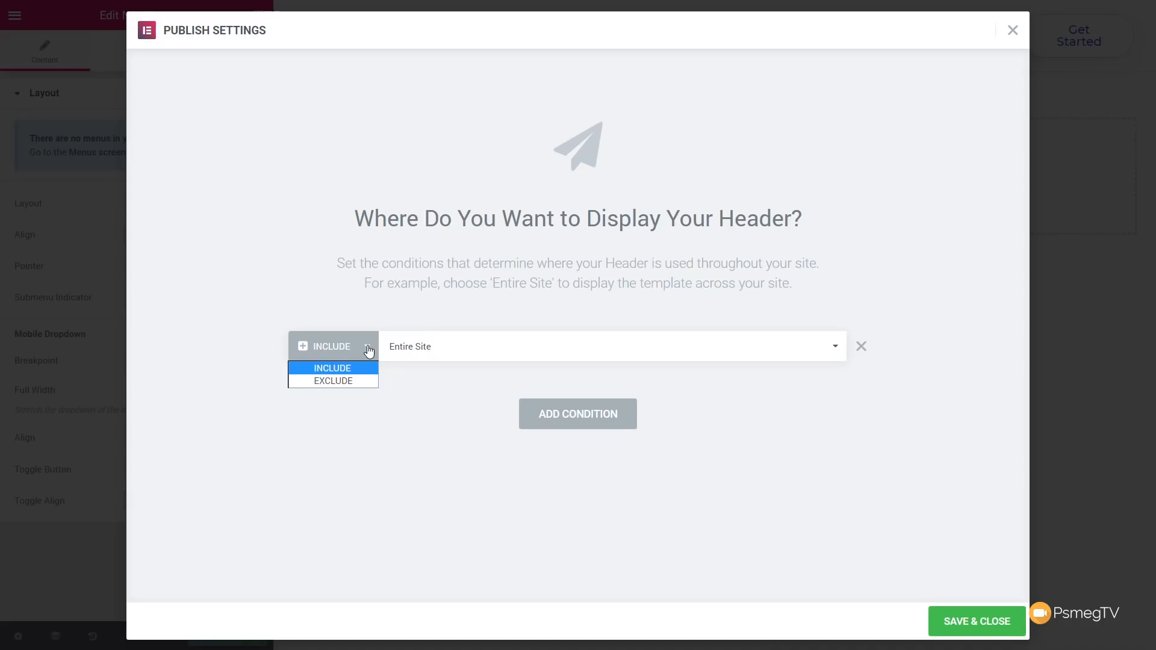
pyautogui.click(339, 368)
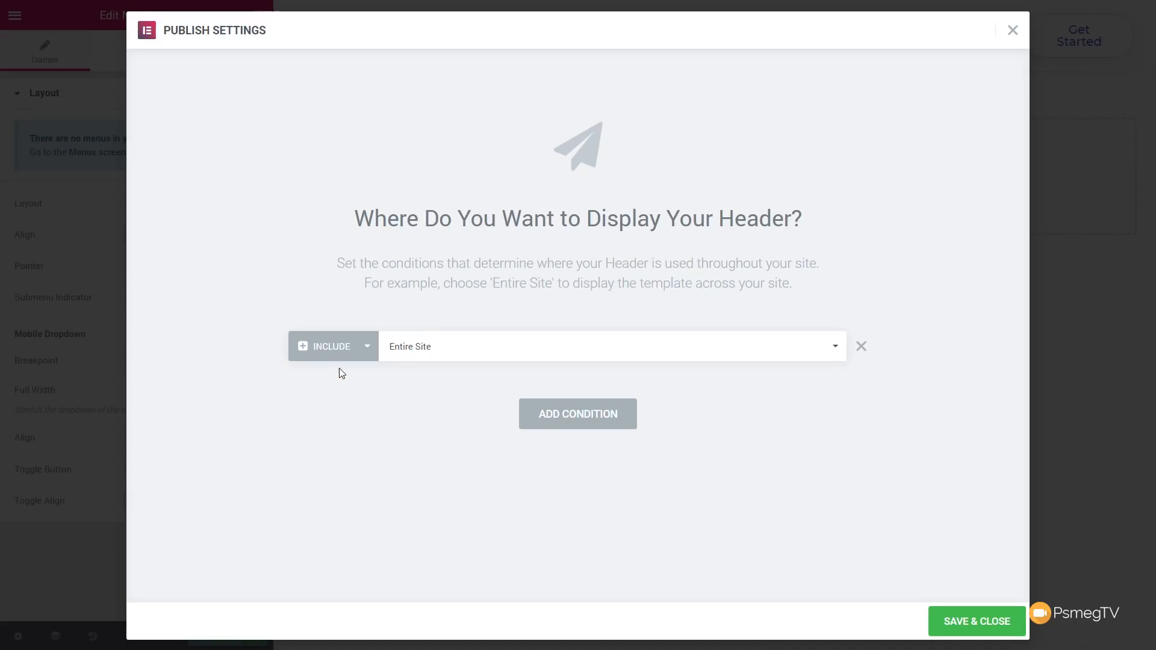
pyautogui.click(589, 349)
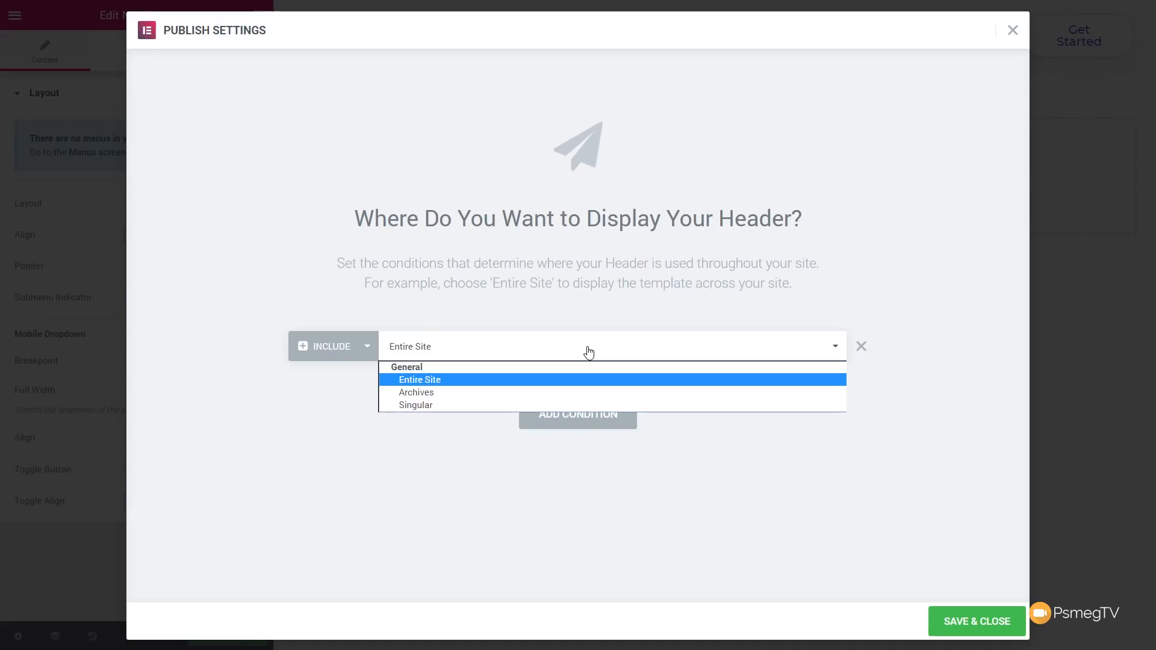
pyautogui.click(436, 381)
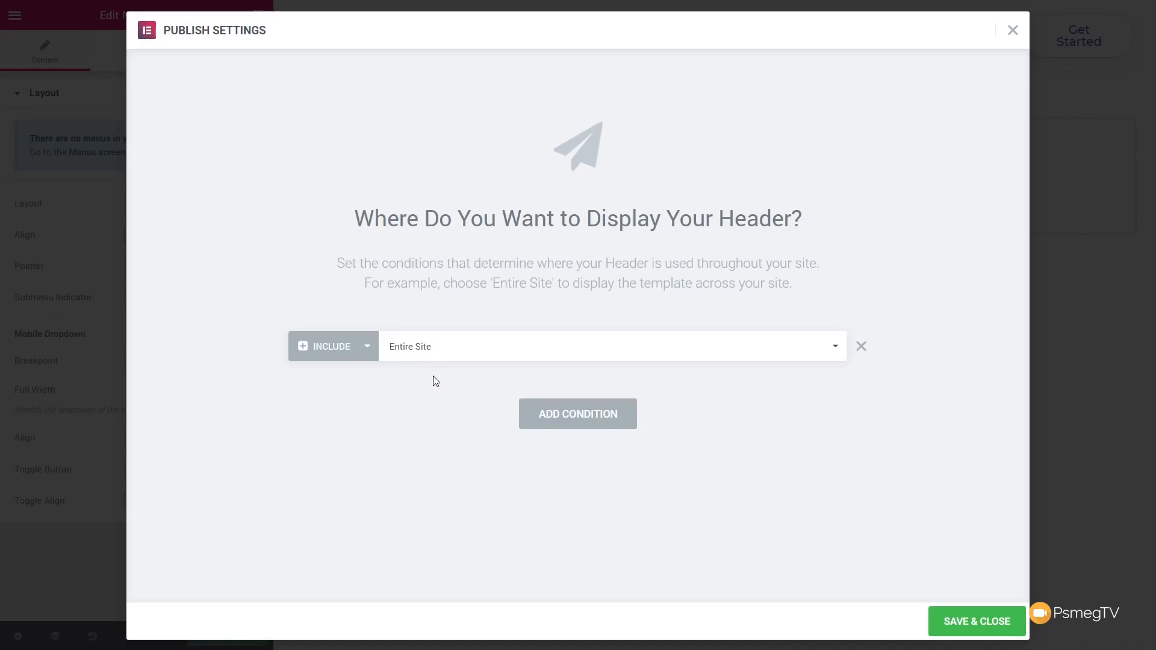
pyautogui.click(966, 618)
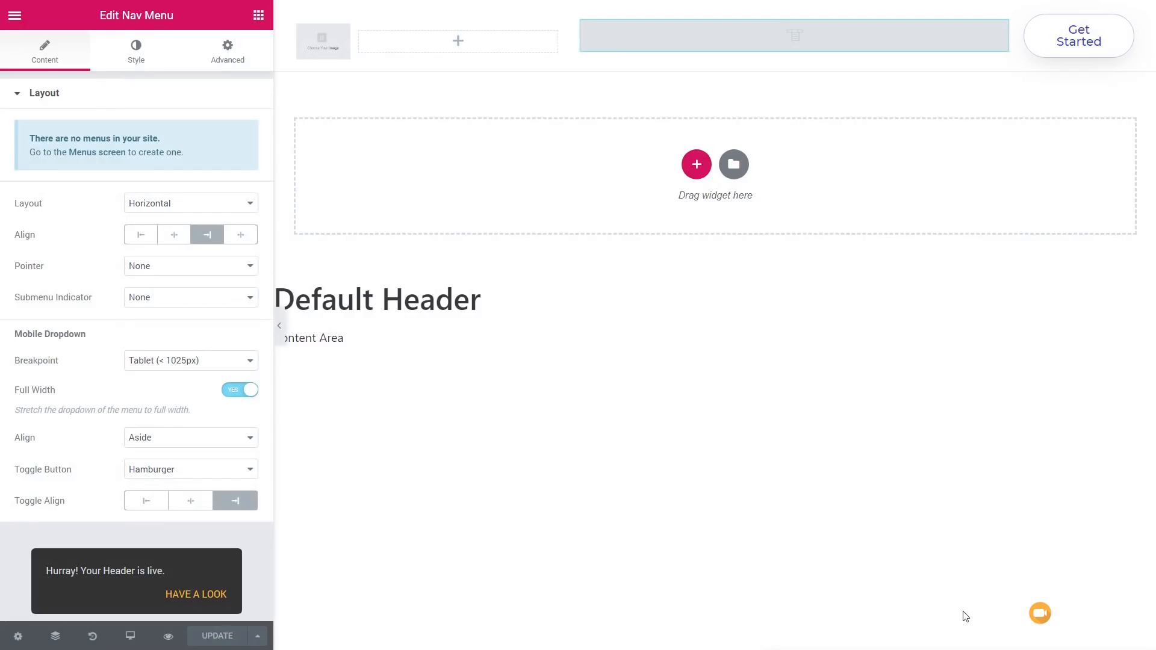
# Step: Review the published header's display conditions without changing them
pyautogui.click(580, 417)
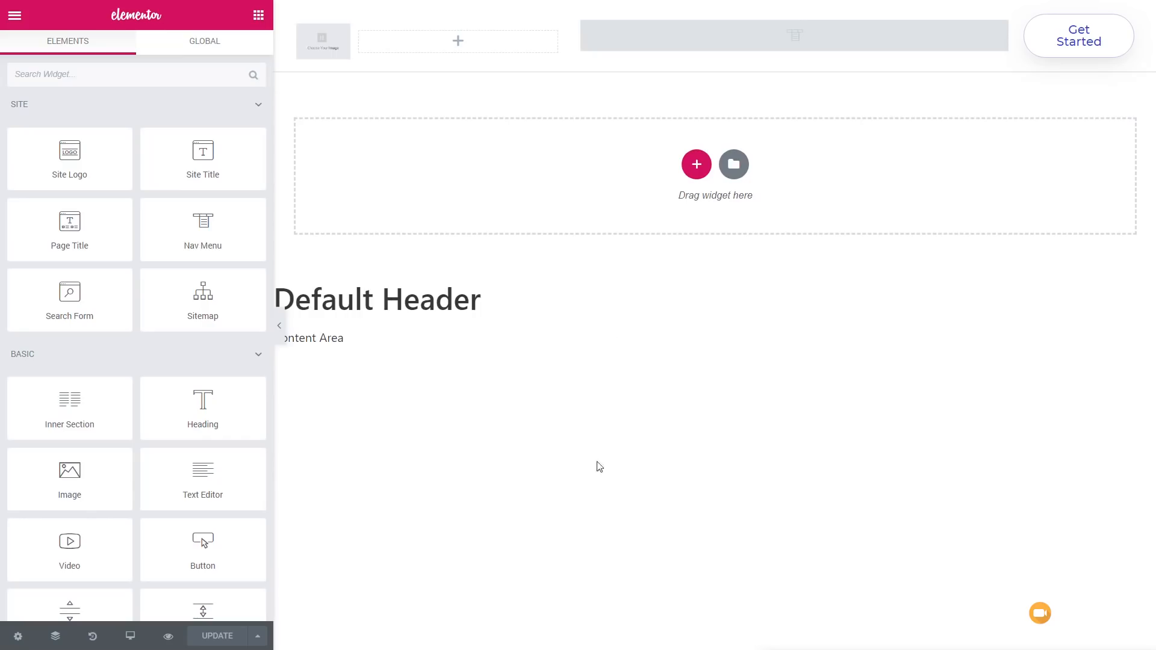
pyautogui.click(259, 637)
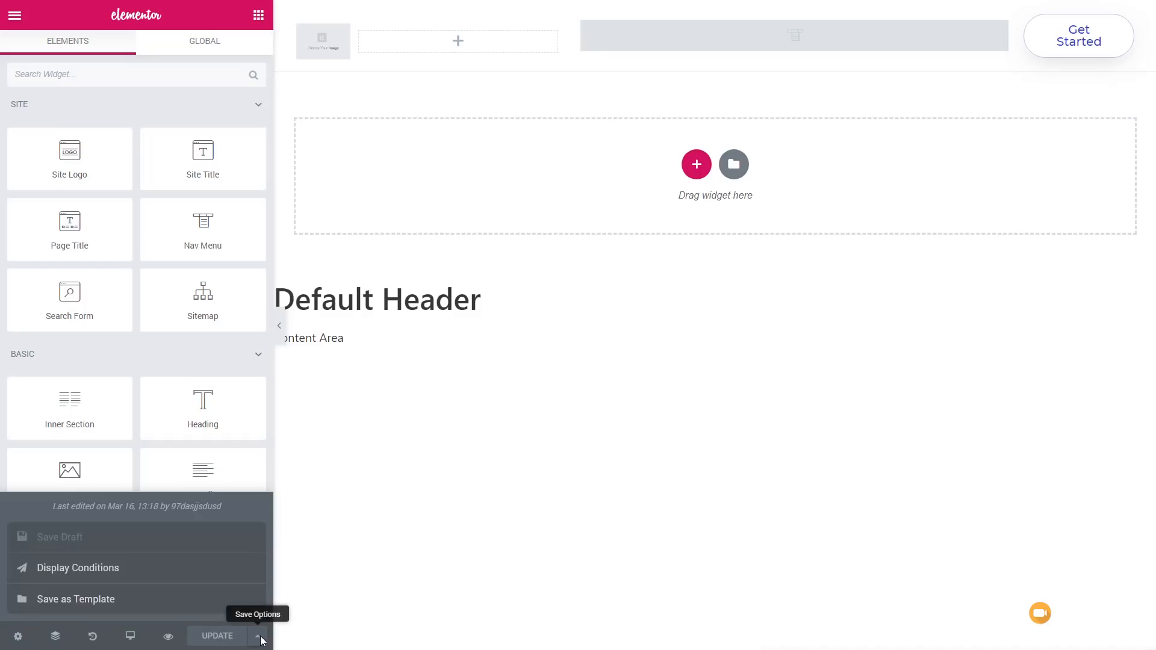
pyautogui.click(109, 577)
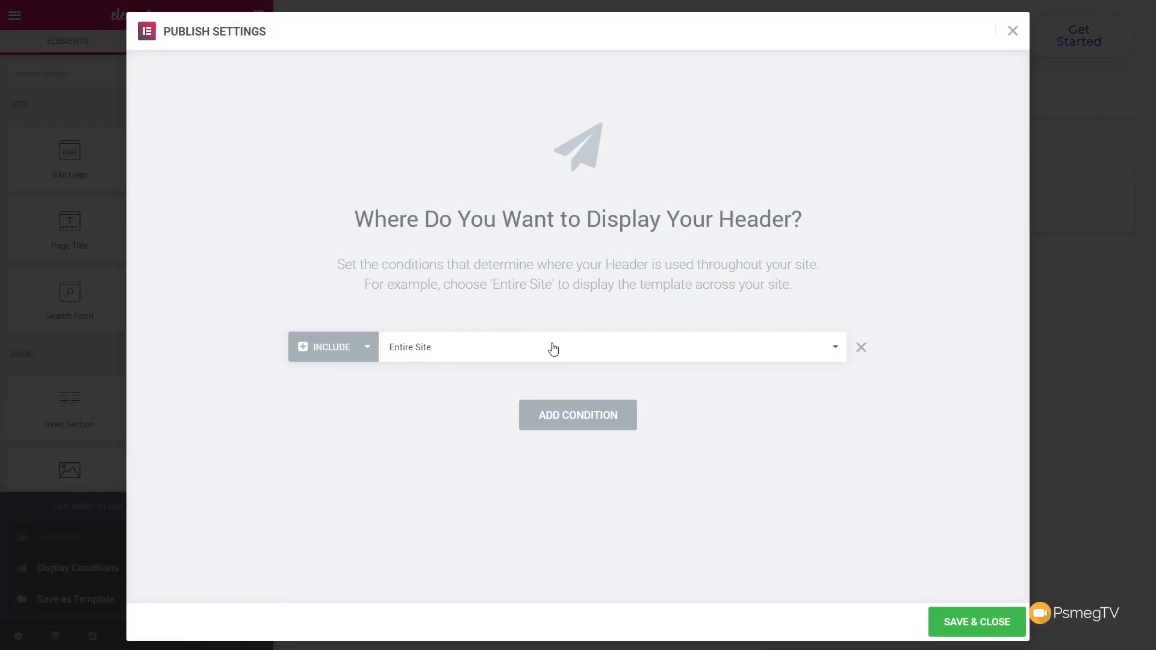
pyautogui.click(1012, 31)
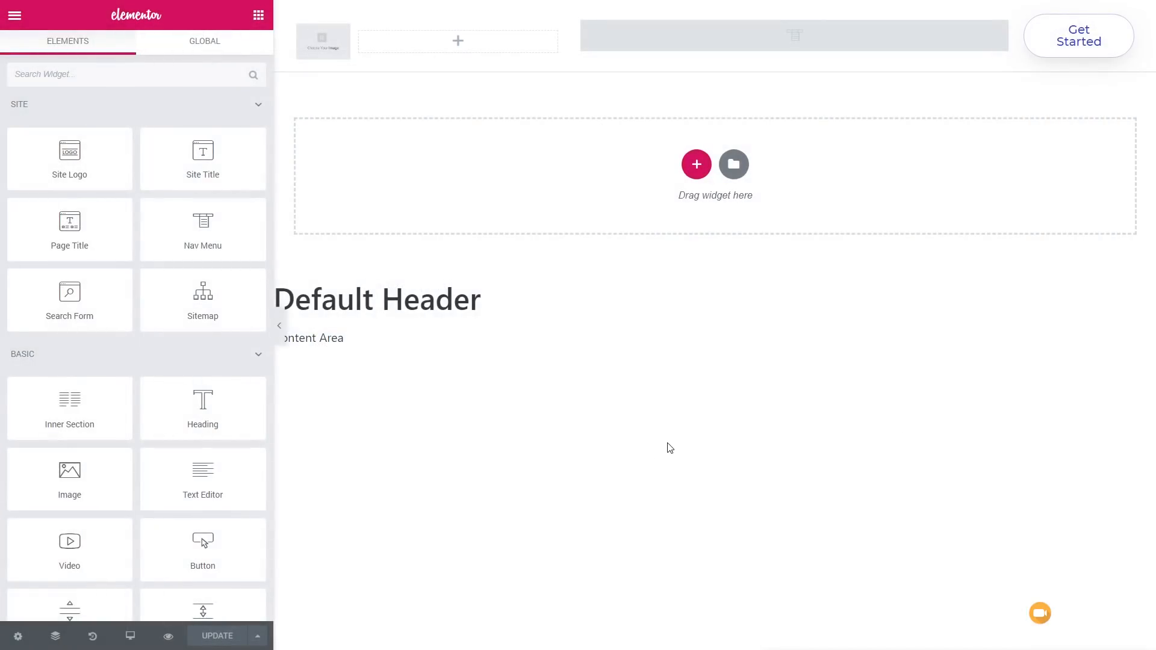
# Step: Exit to the dashboard and create a new Footer template named Default Footer in the Theme Builder
pyautogui.click(18, 19)
pyautogui.click(94, 406)
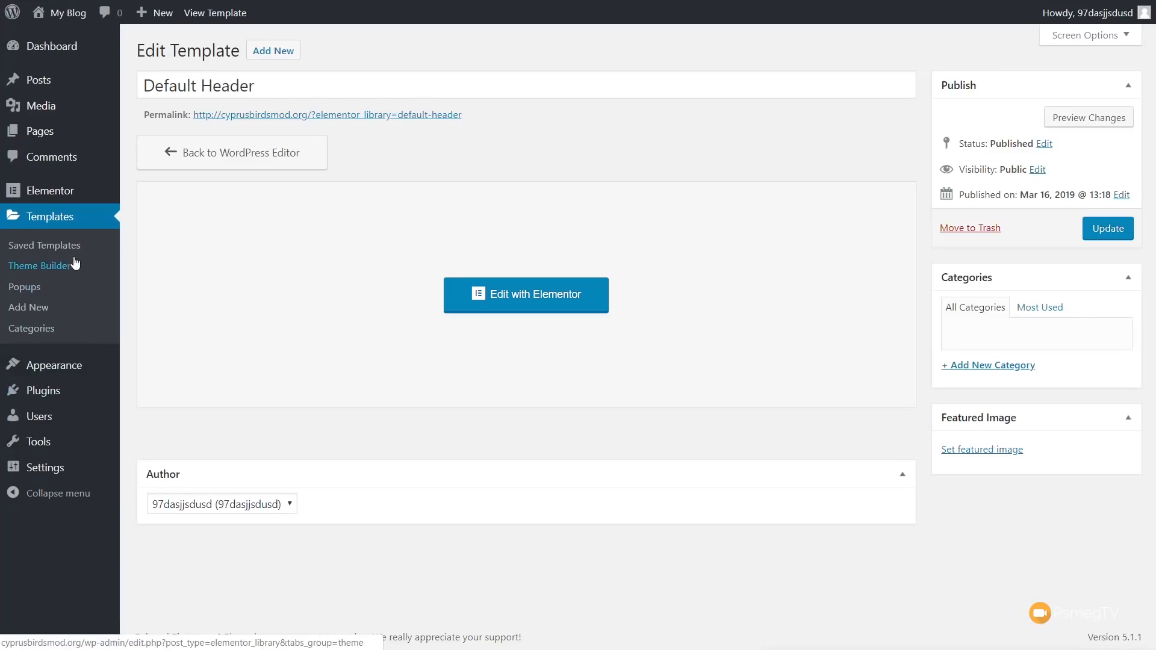
pyautogui.click(72, 266)
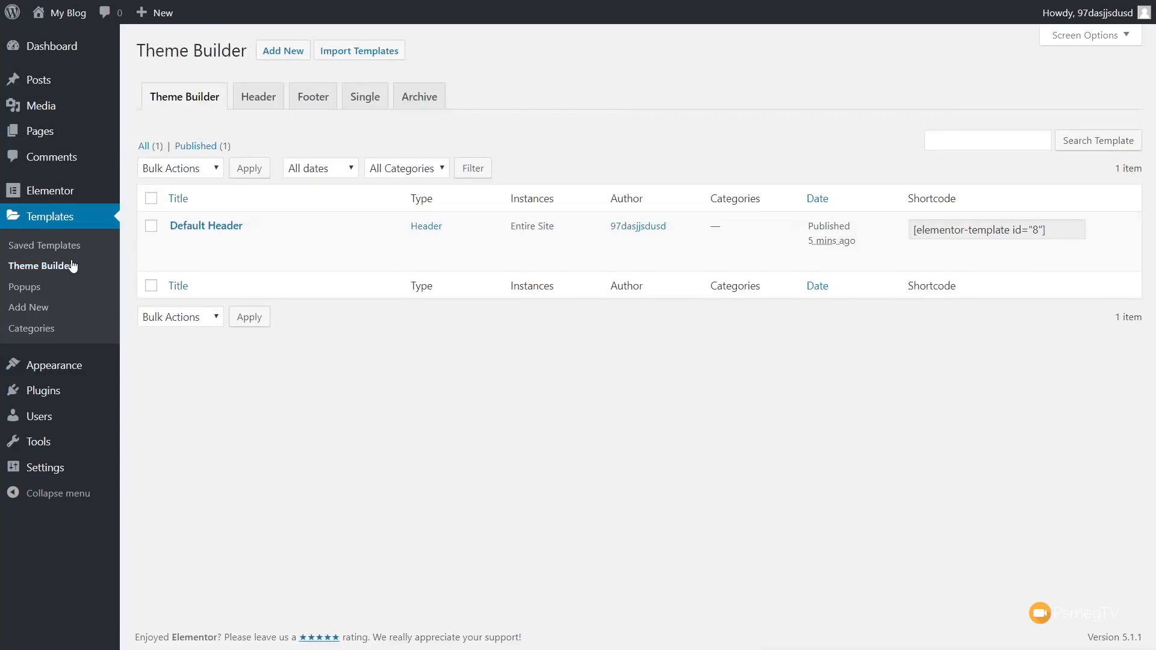
pyautogui.click(314, 102)
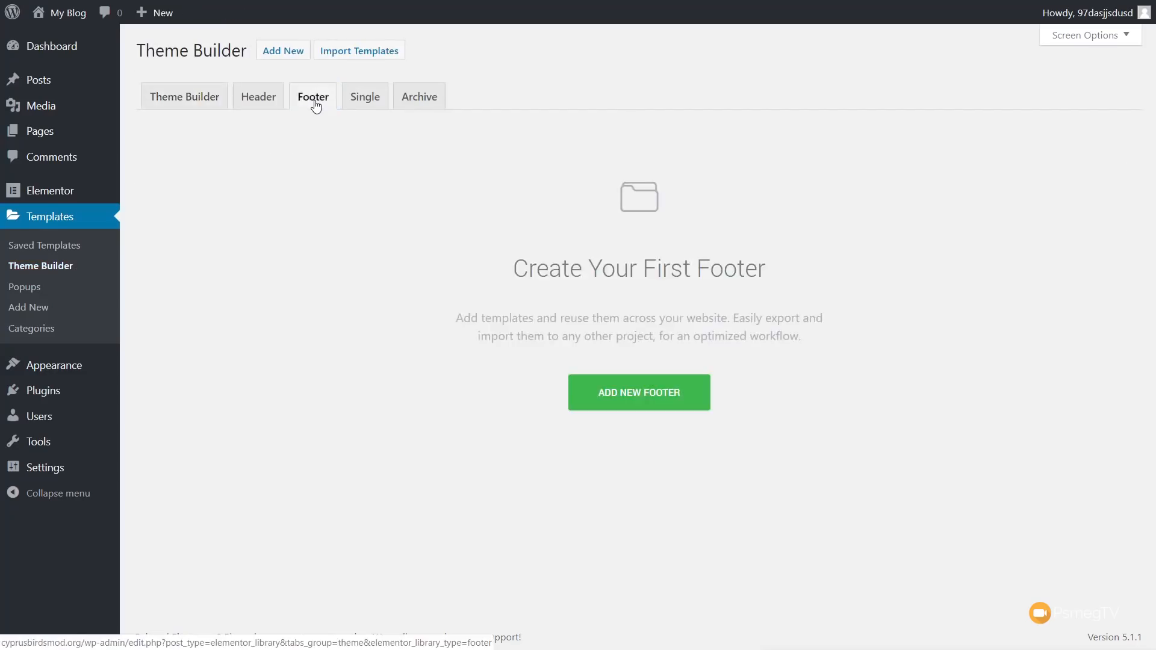
pyautogui.click(657, 398)
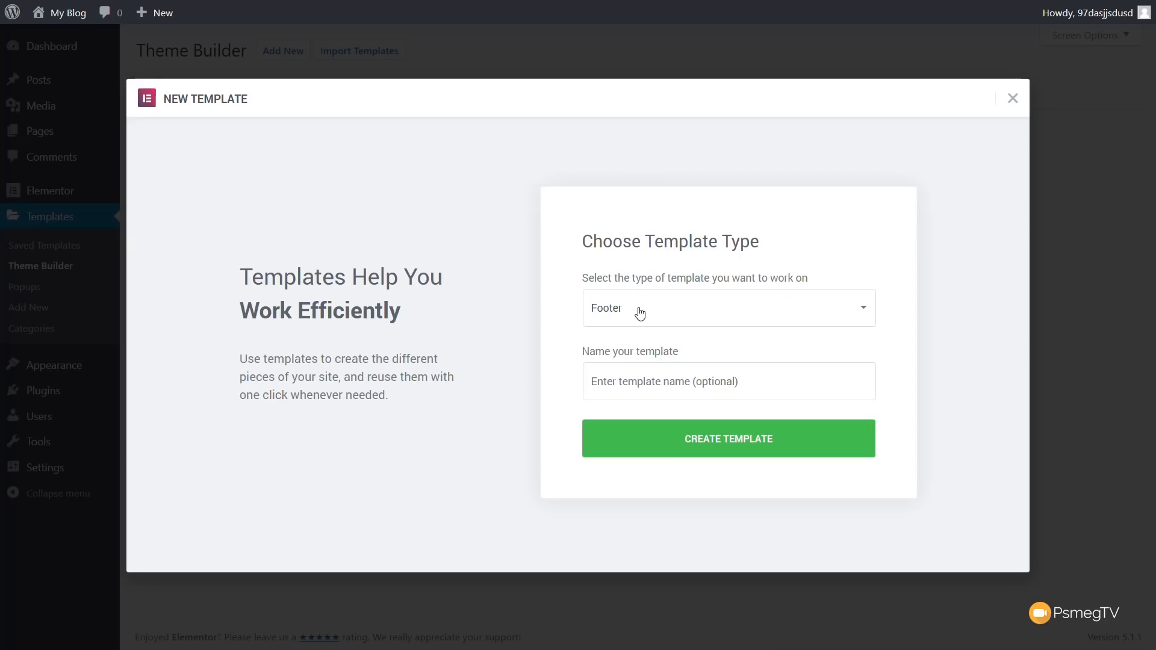
pyautogui.click(627, 382)
pyautogui.click(625, 428)
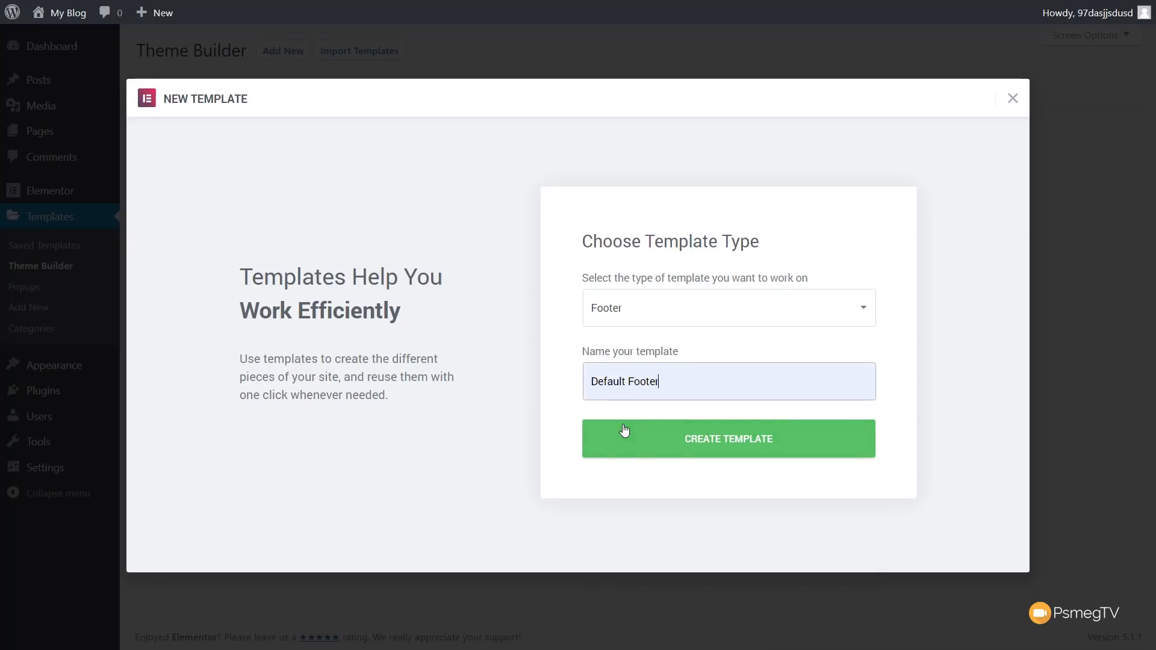
pyautogui.click(707, 445)
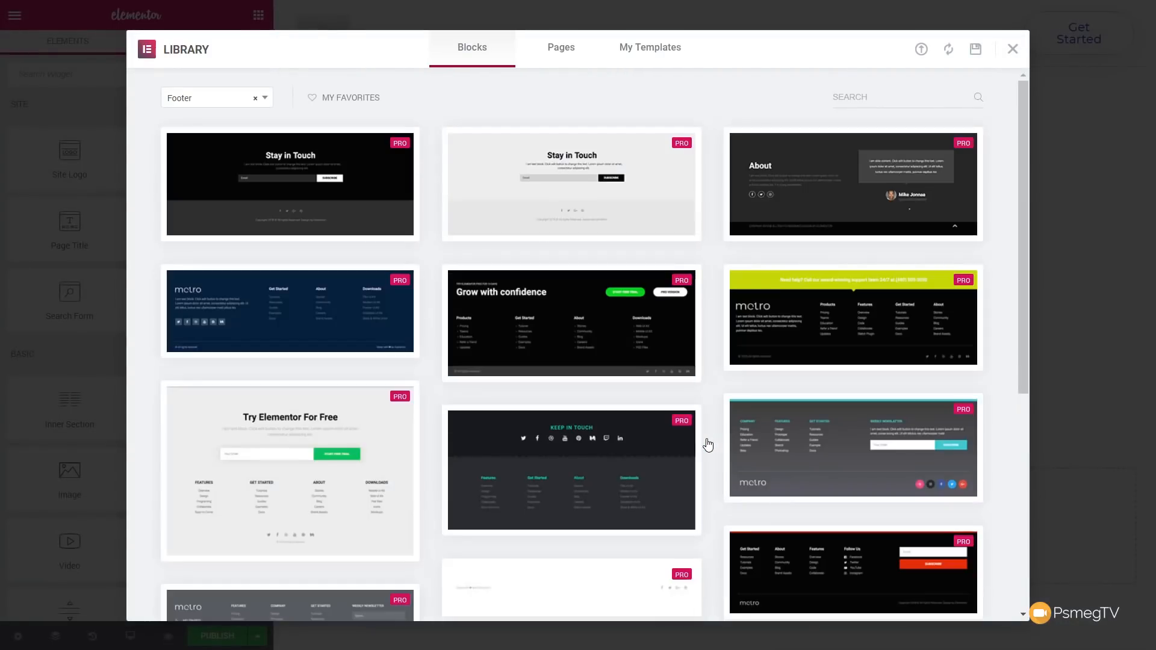
# Step: Insert the light grey footer block with a menu row, phone number and social icons from the template library
pyautogui.moveTo(636, 432)
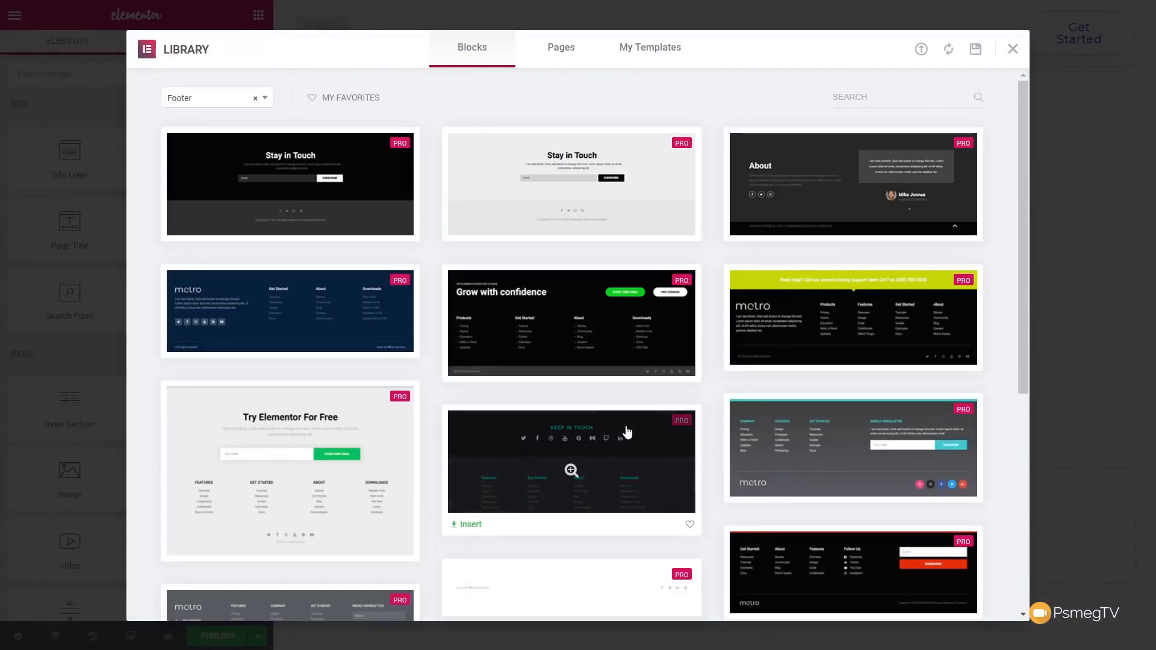
pyautogui.scroll(-3, 627, 431)
pyautogui.scroll(-2, 707, 431)
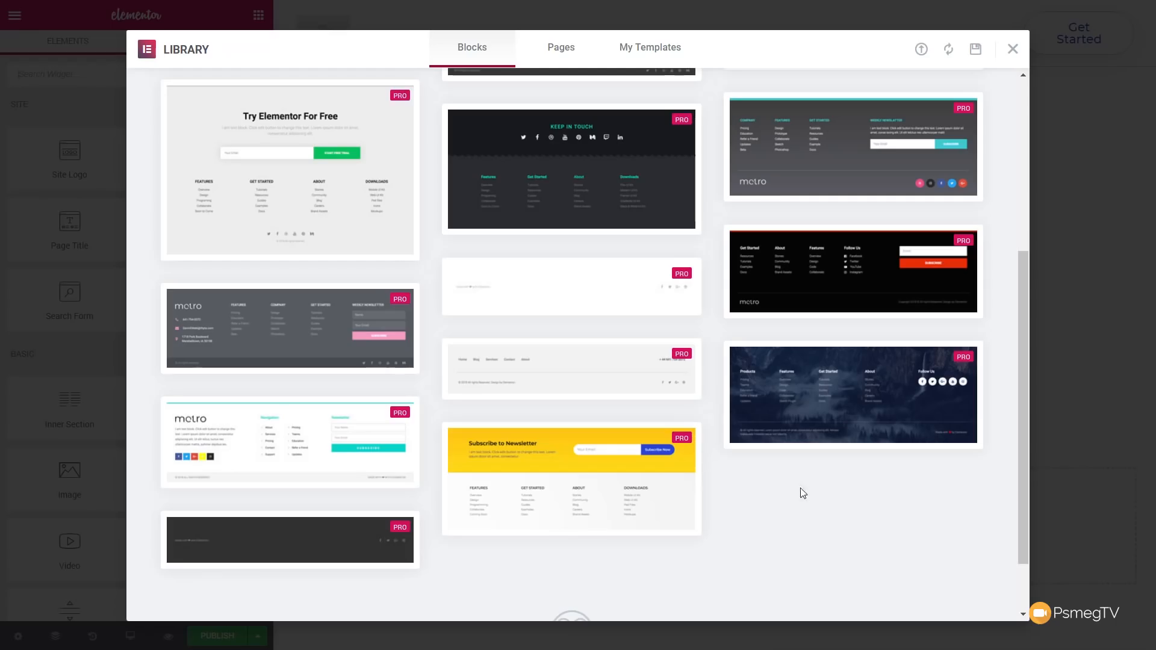
pyautogui.moveTo(571, 377)
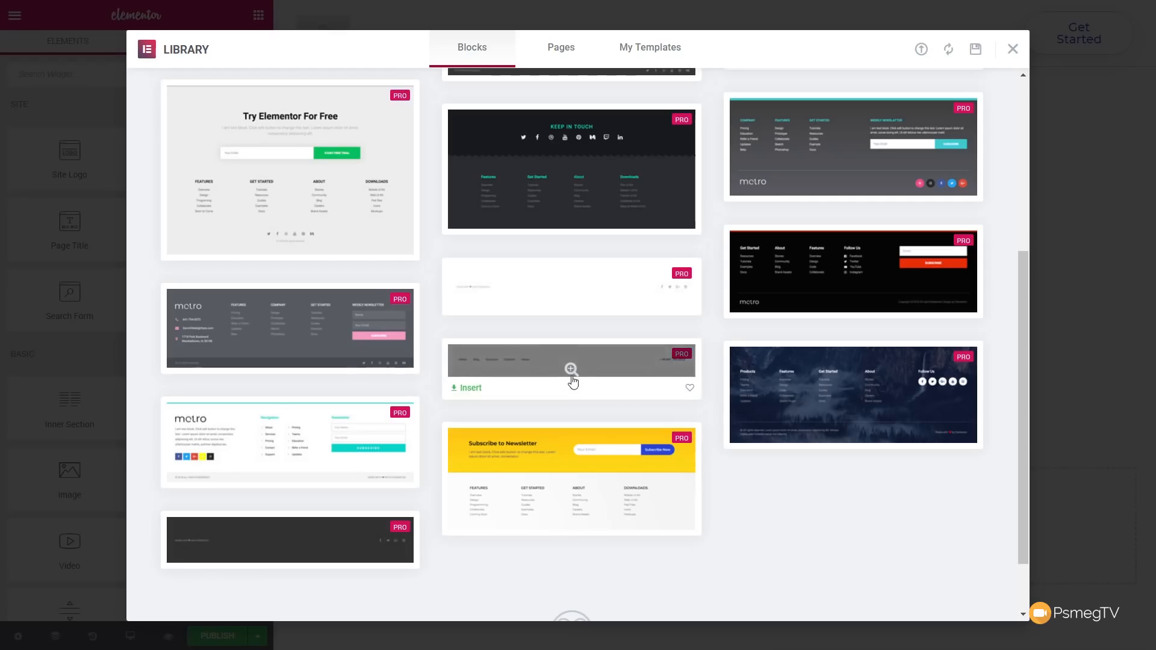
pyautogui.click(468, 389)
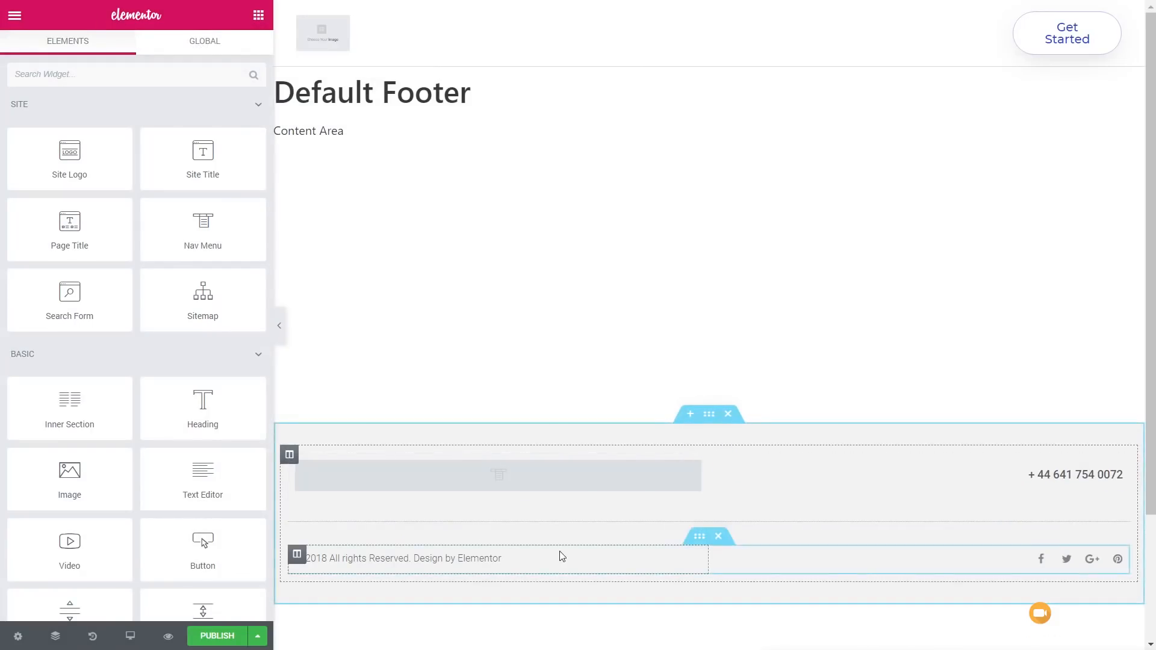
# Step: Open the footer's phone number heading for editing and select its text
pyautogui.click(1069, 475)
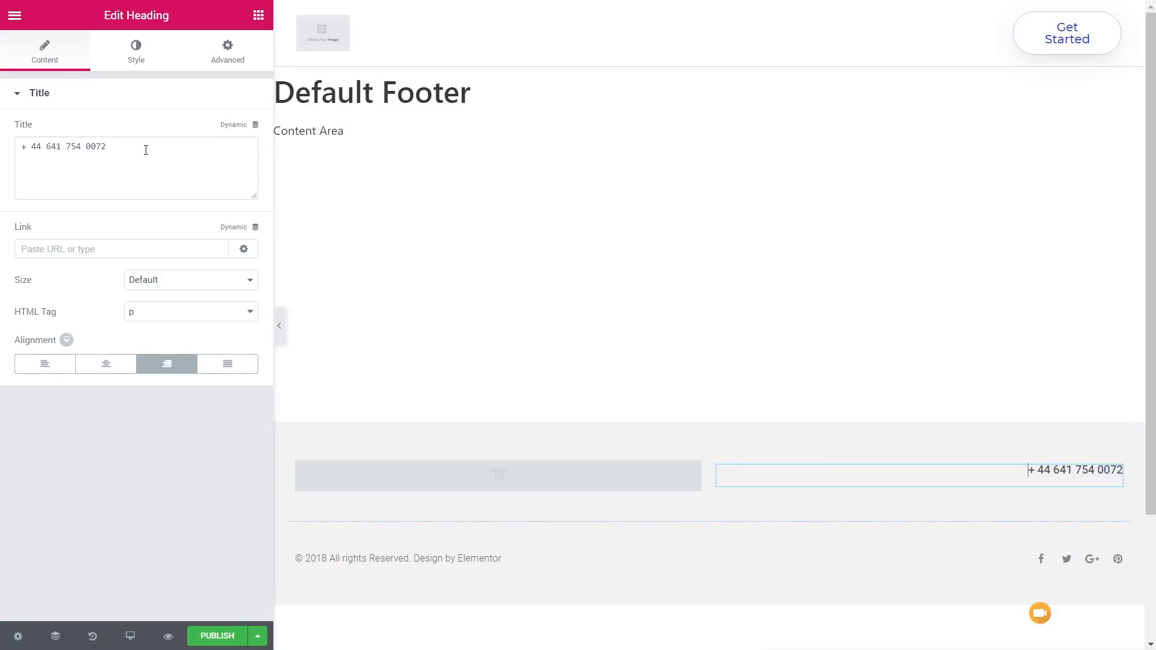
pyautogui.moveTo(107, 146); pyautogui.dragTo(9, 145)
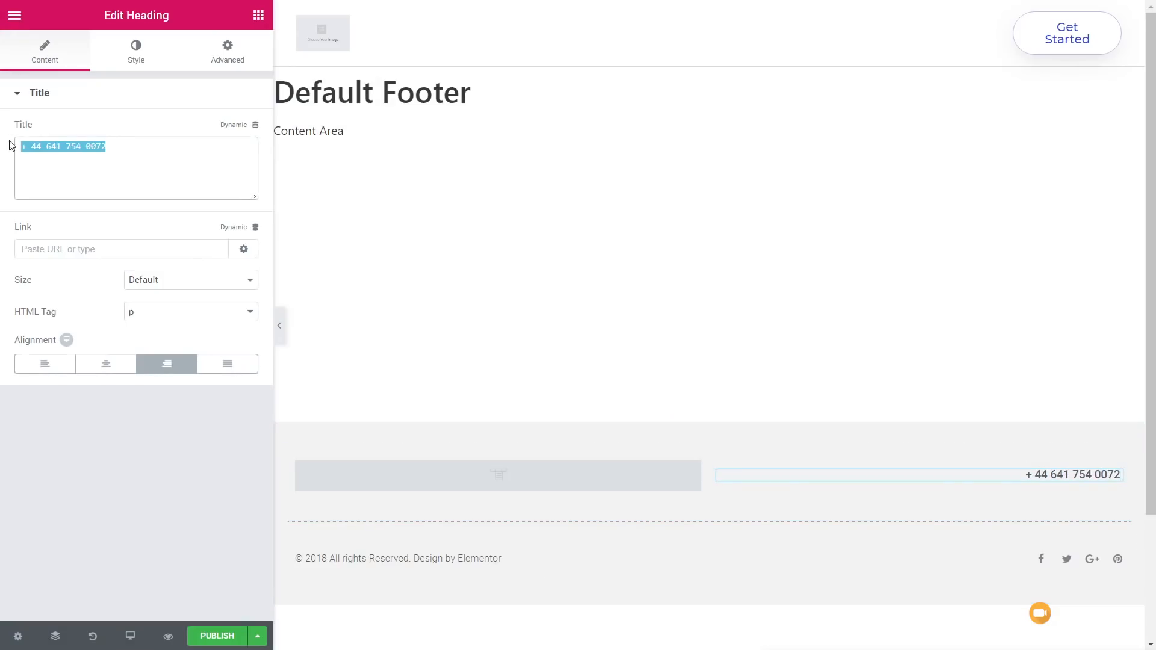
pyautogui.click(1035, 478)
pyautogui.moveTo(1028, 471); pyautogui.dragTo(1121, 472)
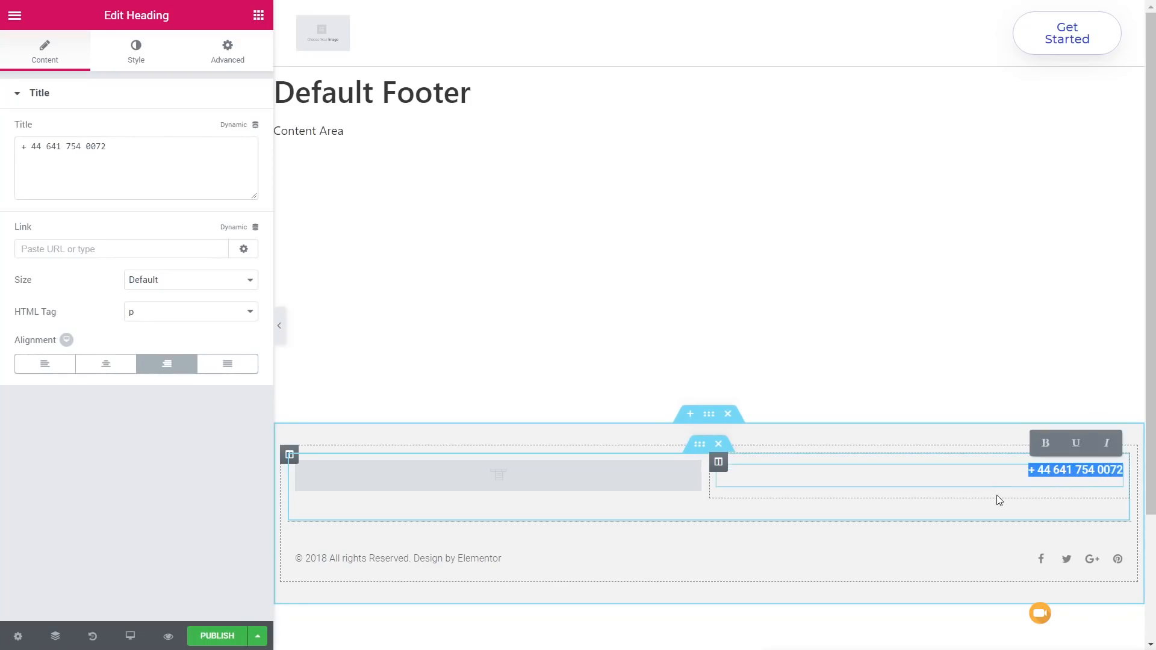
# Step: Publish the footer with a display condition that includes the Entire Site
pyautogui.click(217, 637)
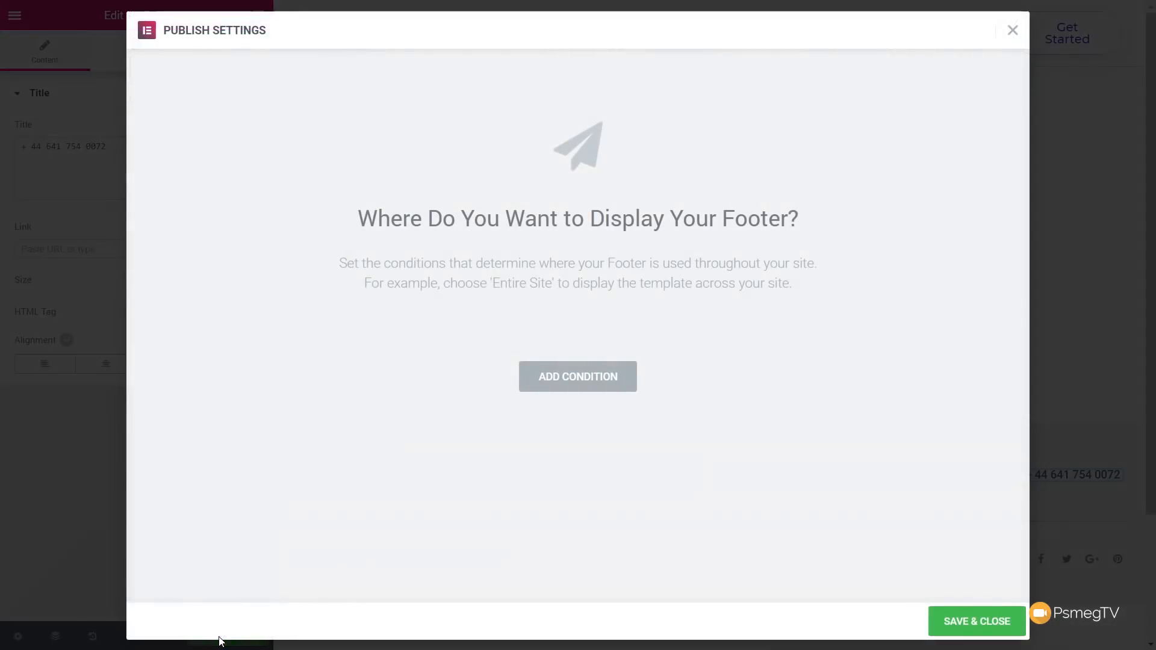
pyautogui.click(553, 391)
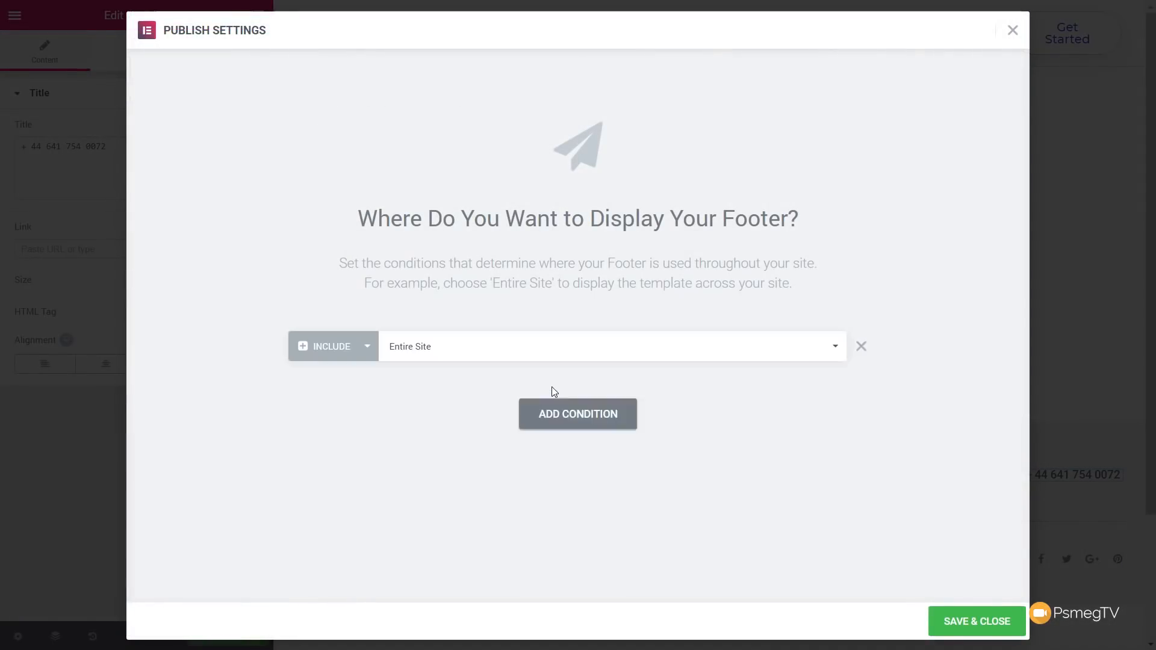
pyautogui.click(430, 357)
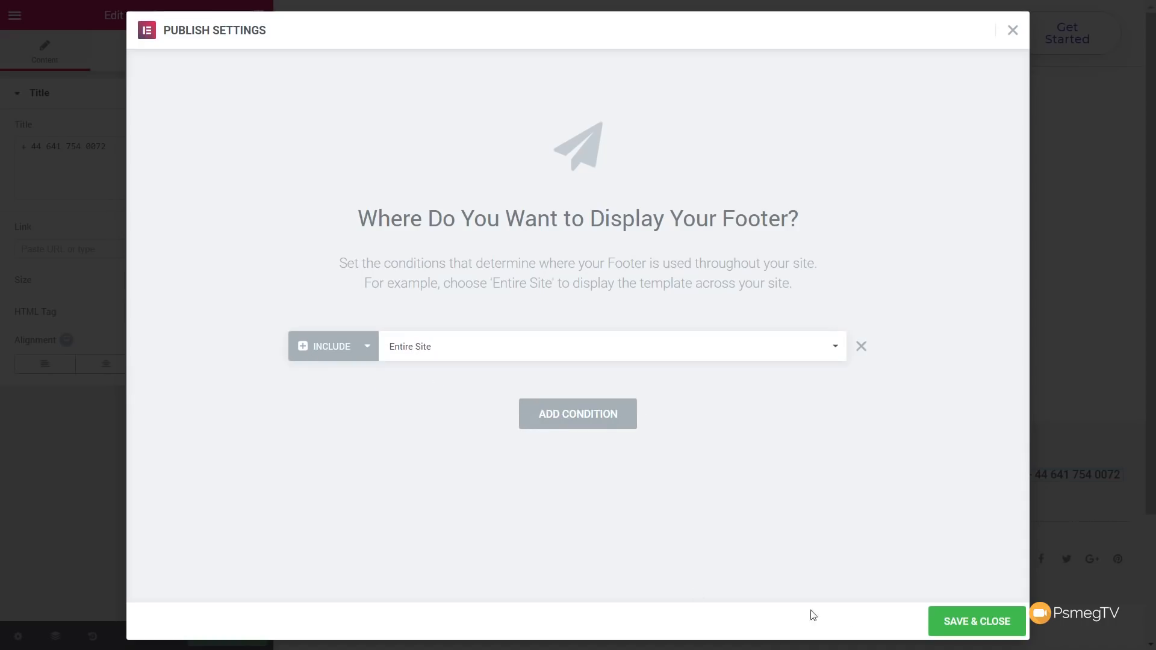
pyautogui.click(959, 627)
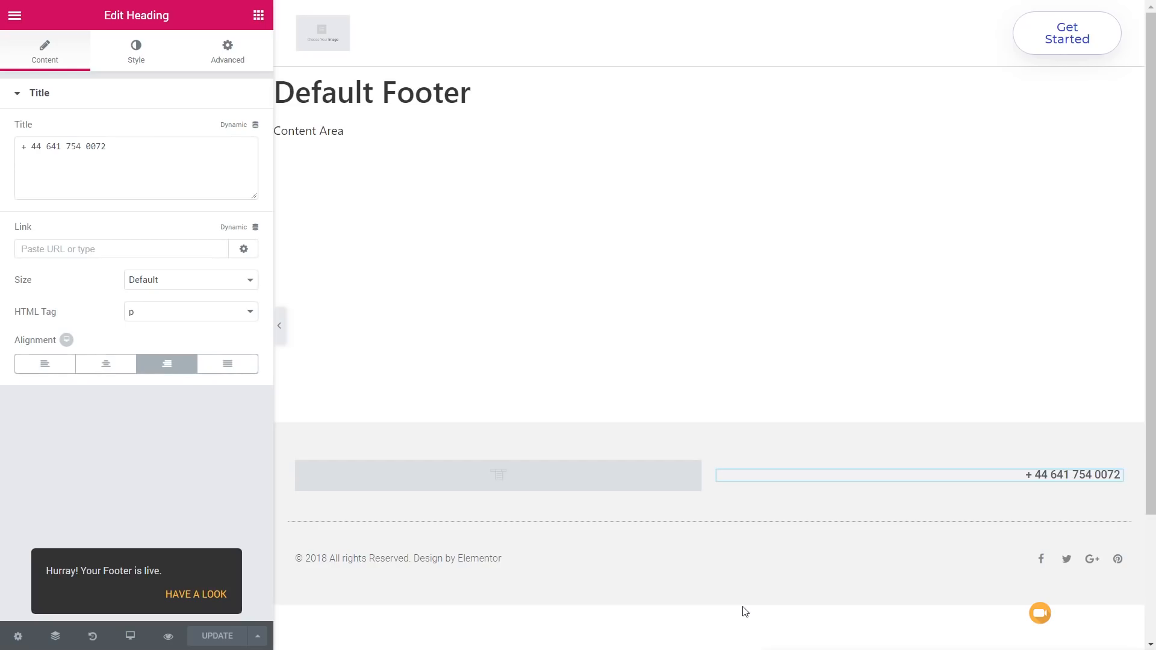
# Step: Exit to the dashboard, and add and publish a new page titled Homepage
pyautogui.click(14, 16)
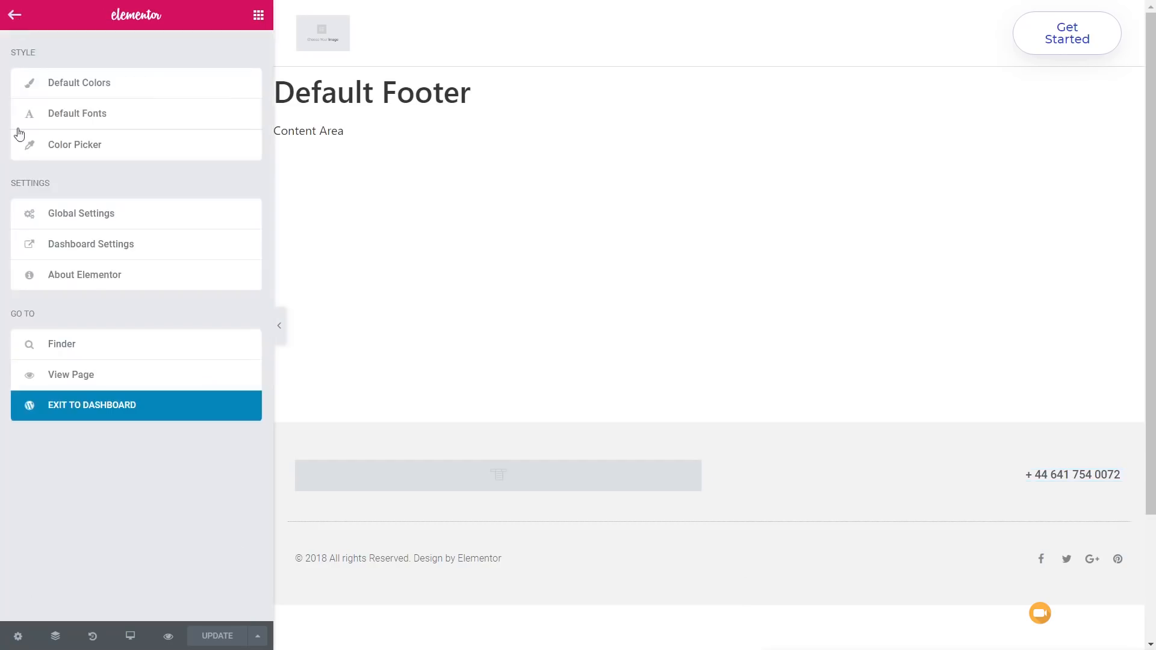
pyautogui.click(80, 415)
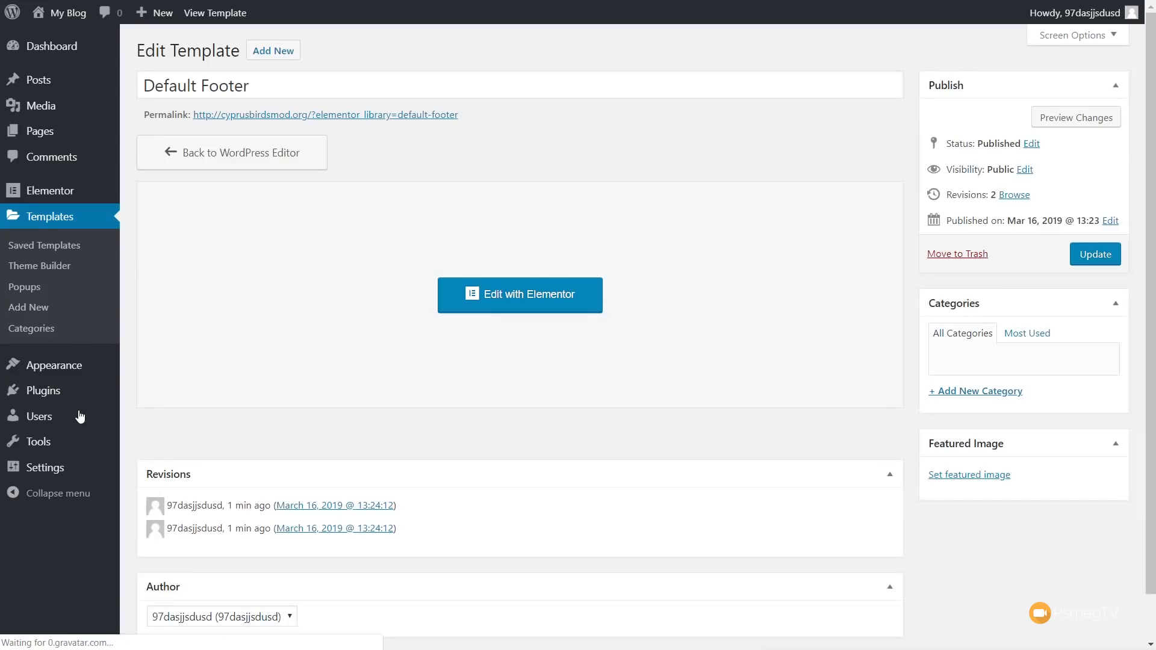
pyautogui.moveTo(42, 91)
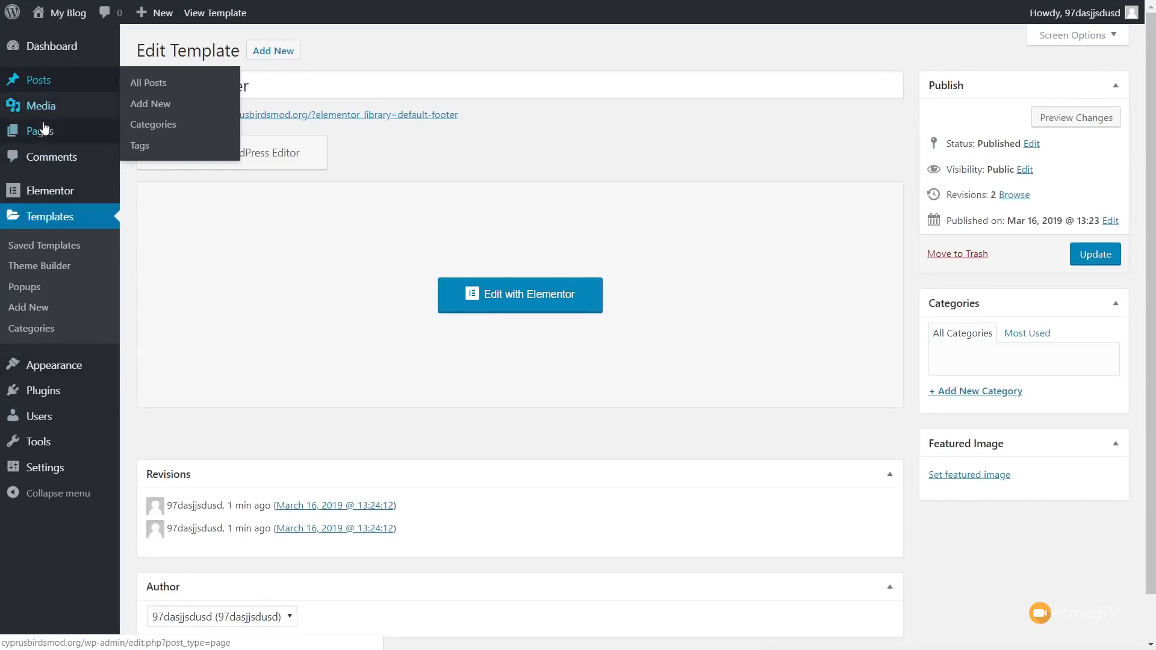
pyautogui.moveTo(85, 134)
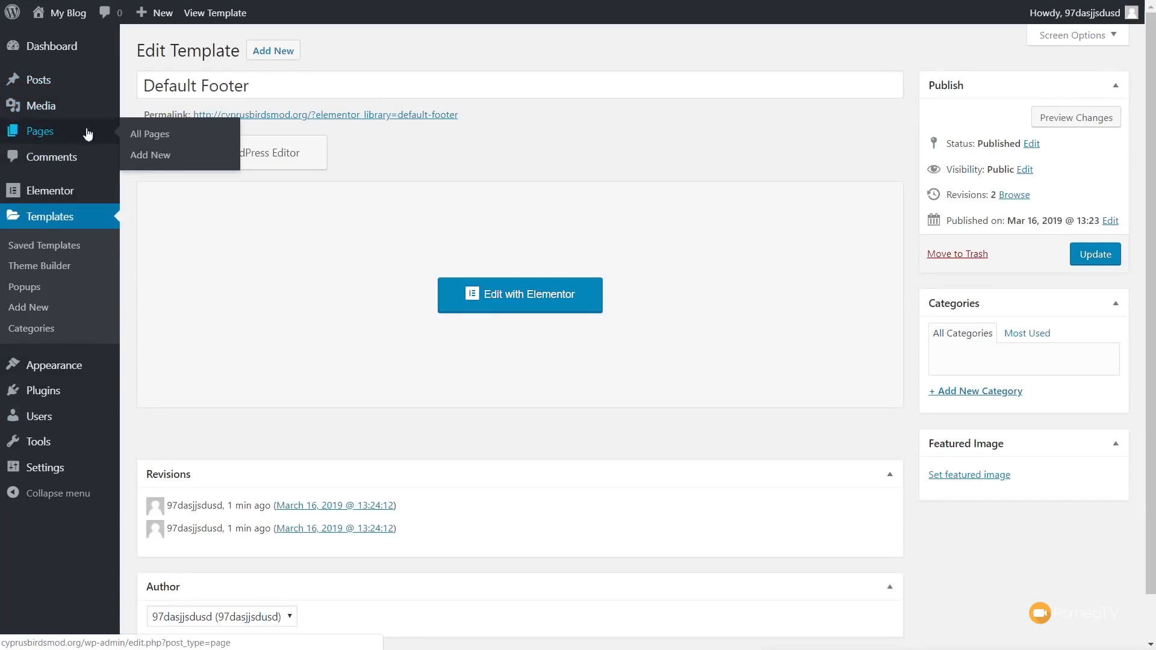
pyautogui.click(161, 156)
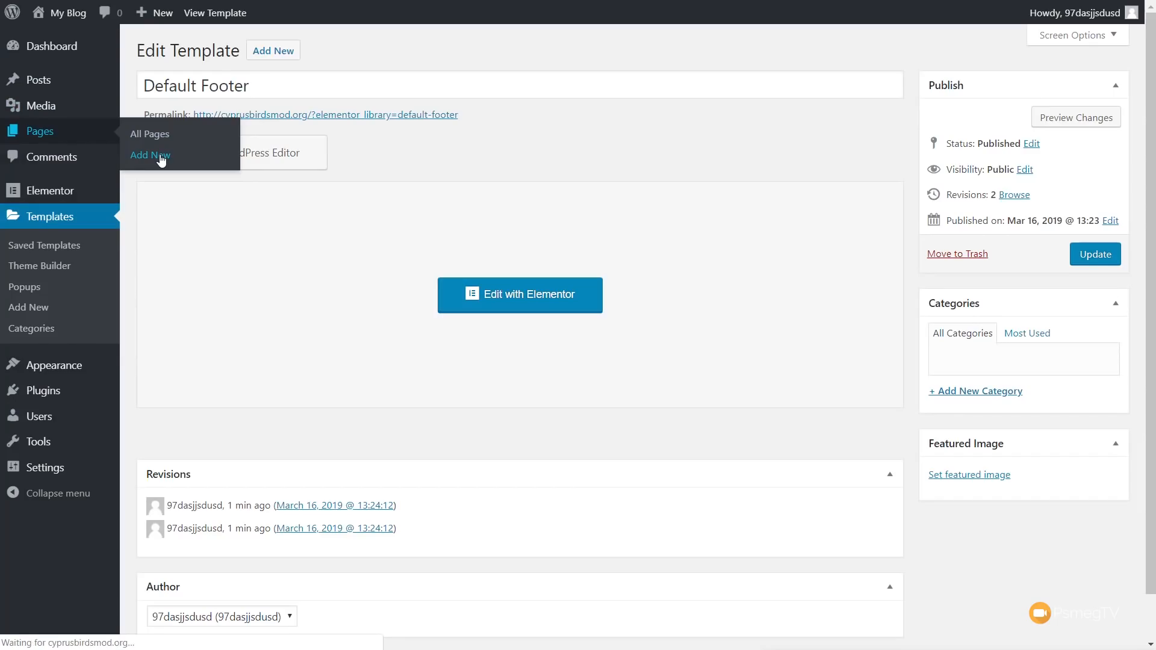
pyautogui.write('Homepage')
pyautogui.click(1108, 228)
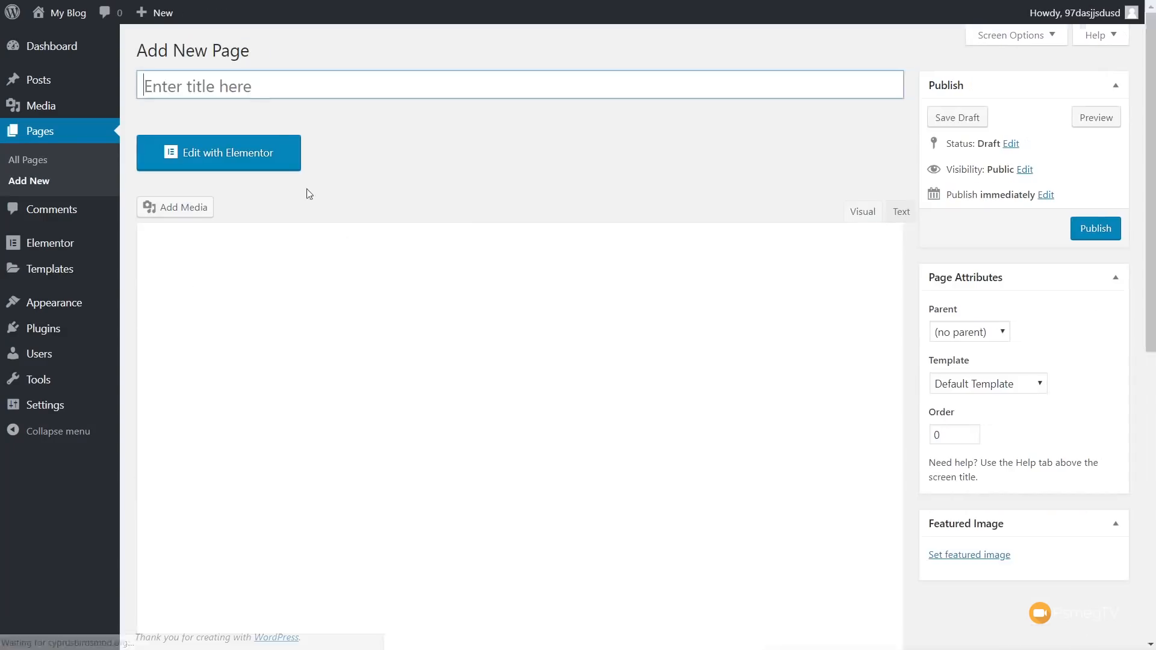
# Step: Title and publish this new page as About, and add and publish another page titled Contact
pyautogui.click(235, 84)
pyautogui.write('About')
pyautogui.click(1107, 228)
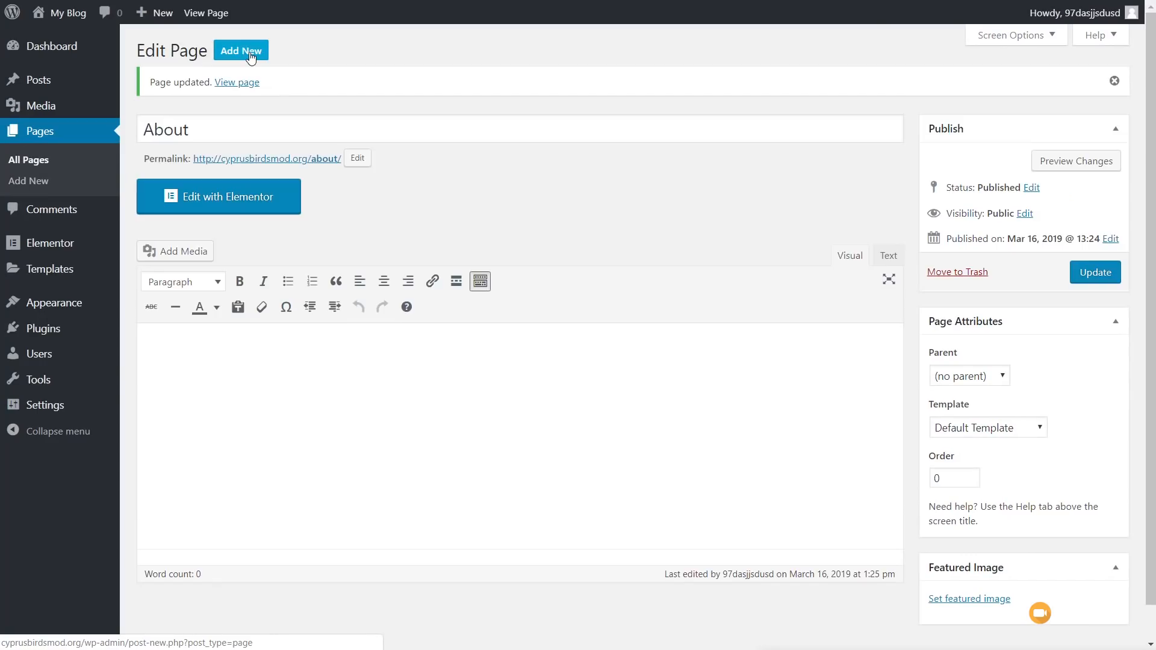
pyautogui.click(251, 53)
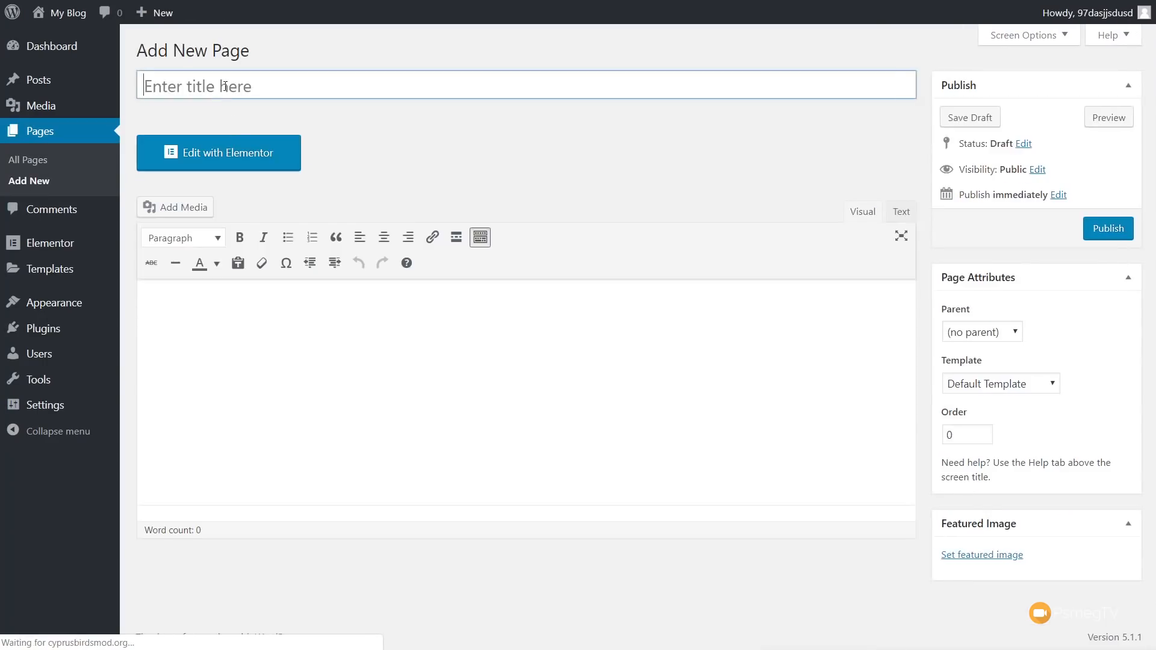
pyautogui.click(225, 86)
pyautogui.write('Contact')
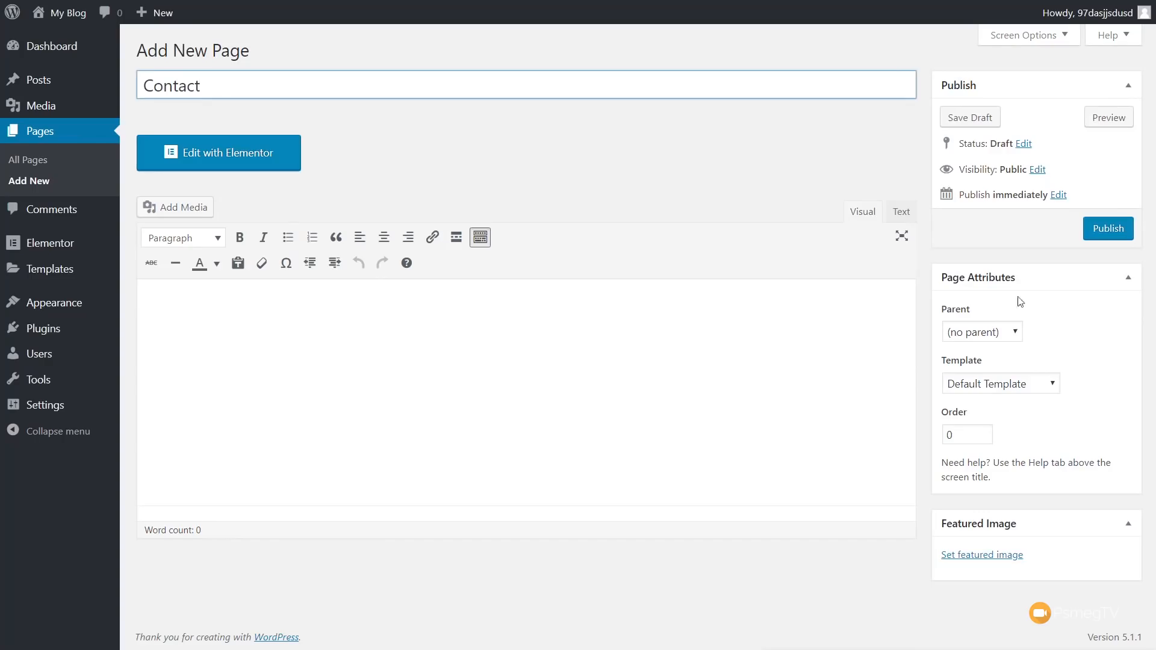
pyautogui.click(1127, 229)
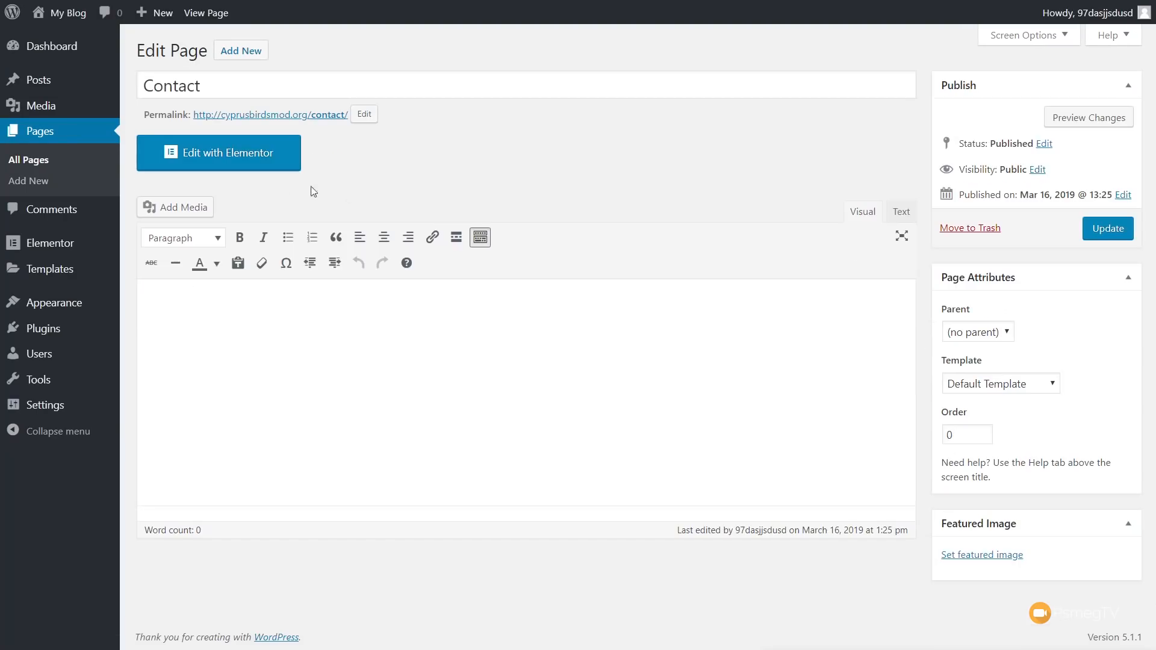
# Step: Open the site's menu settings, name the menu Main Menu and assign it to the Primary display location
pyautogui.moveTo(67, 308)
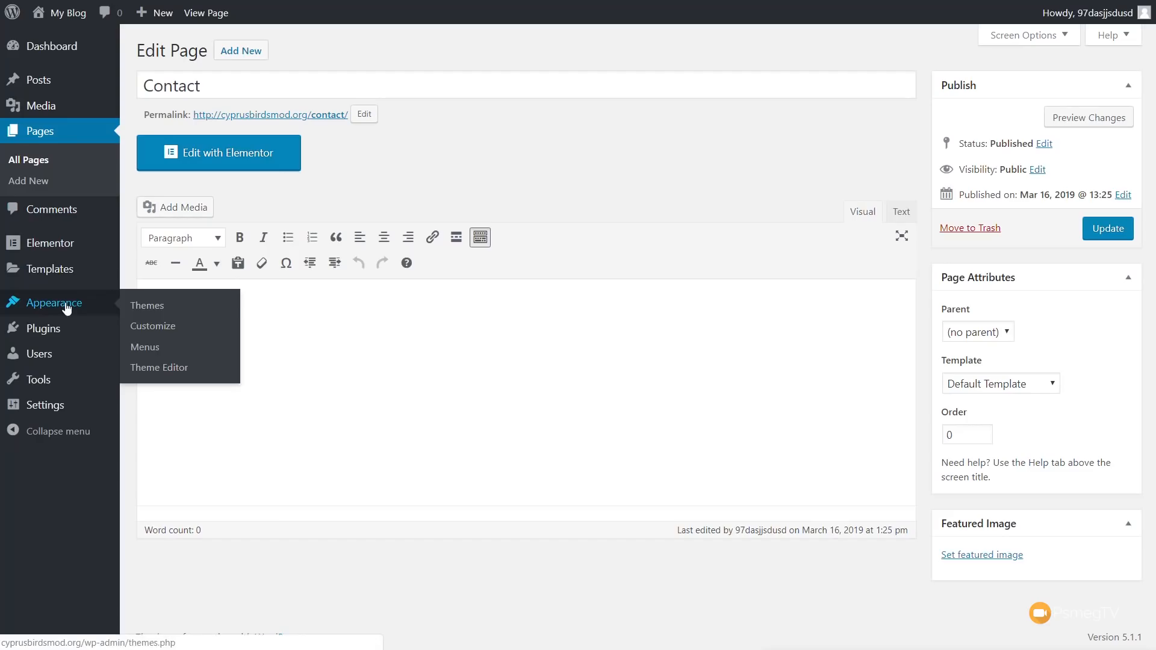
pyautogui.click(160, 350)
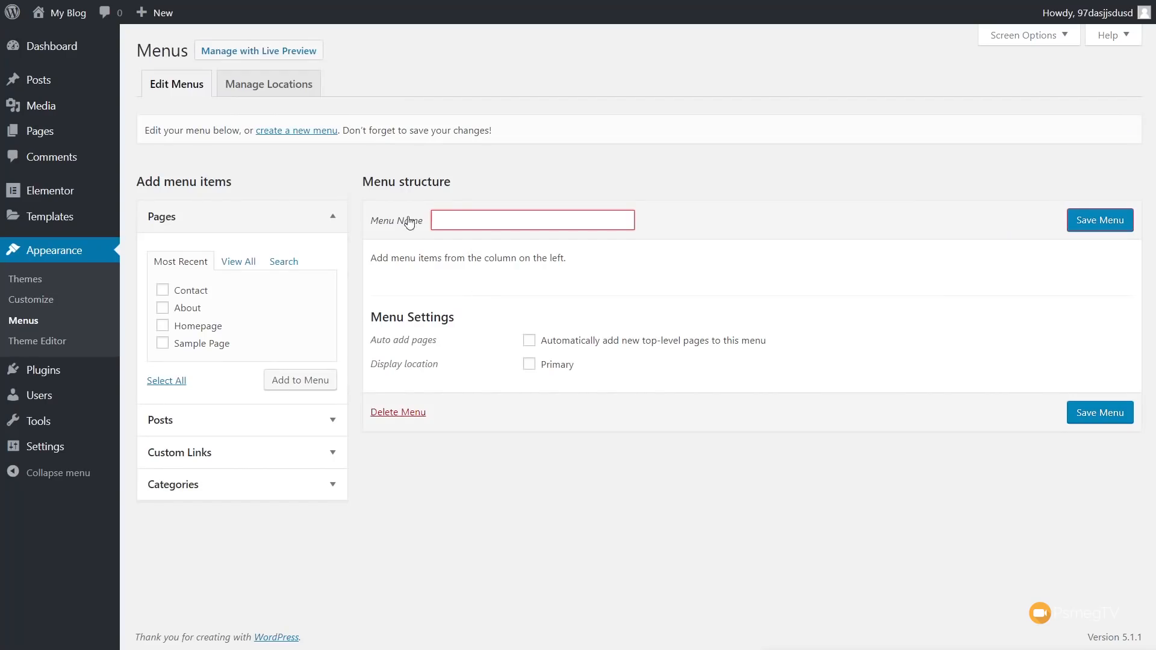
pyautogui.click(453, 215)
pyautogui.click(451, 252)
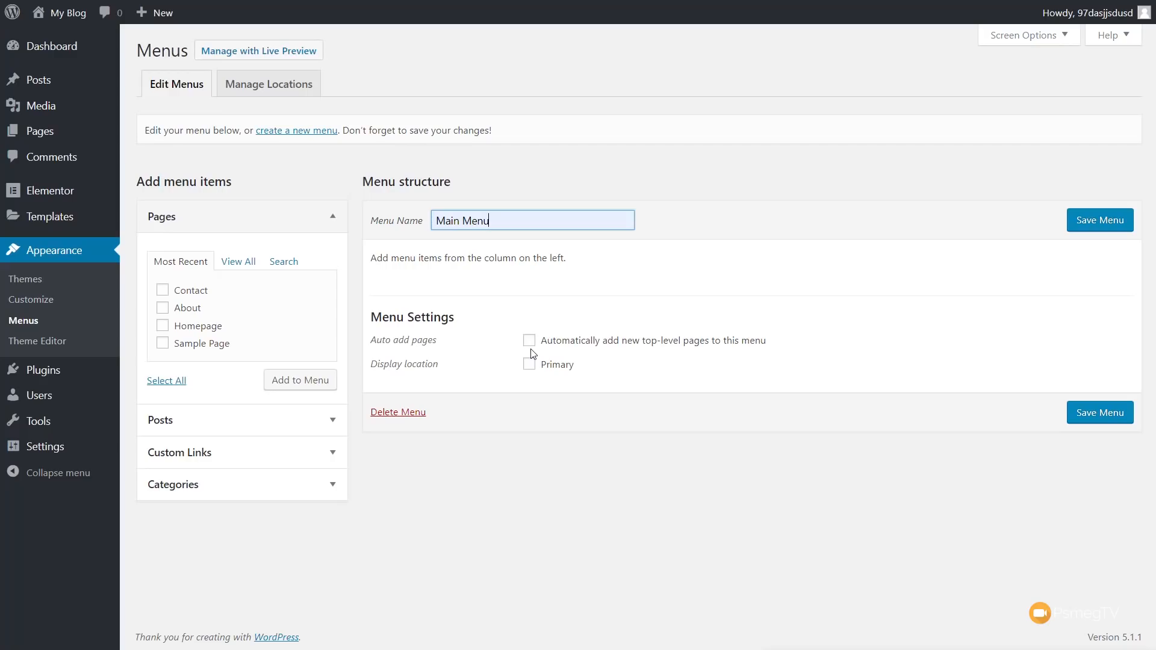
pyautogui.click(529, 365)
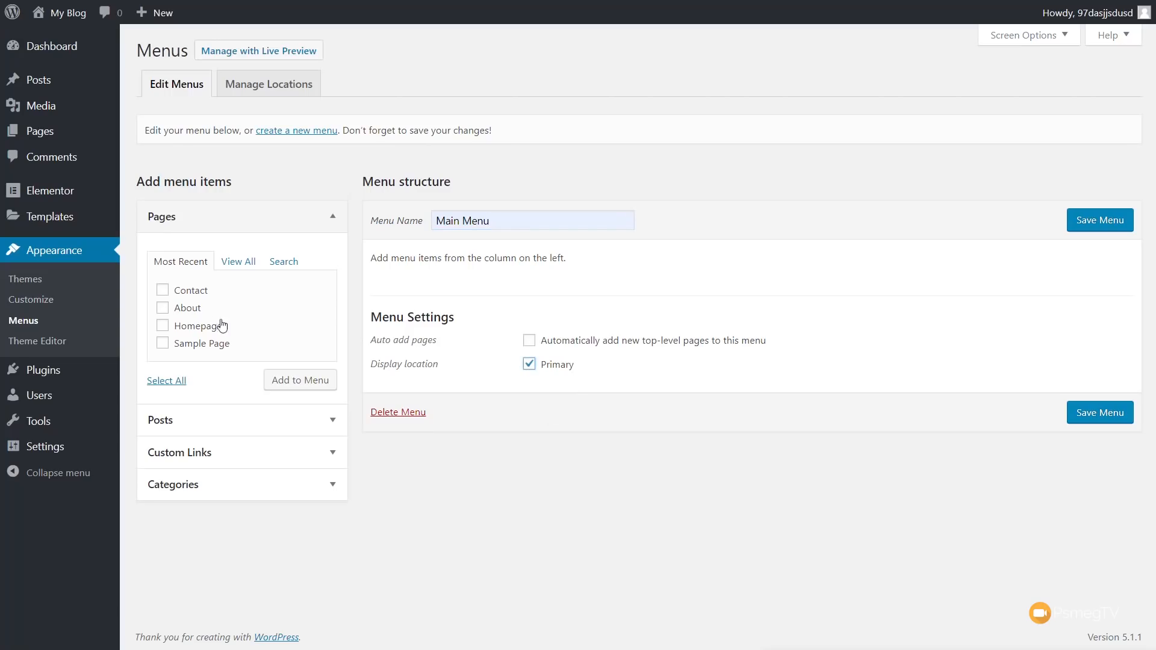
# Step: Add the Home, About and Contact pages to the Main Menu structure
pyautogui.click(242, 262)
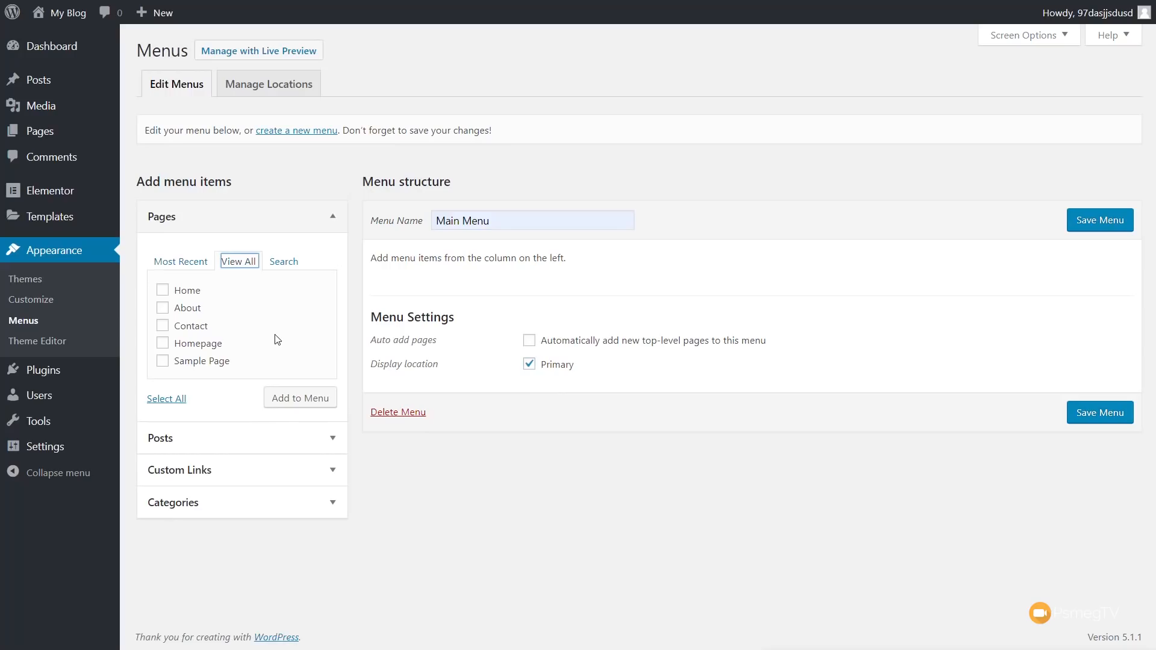
pyautogui.click(184, 293)
pyautogui.click(186, 310)
pyautogui.click(187, 331)
pyautogui.click(295, 400)
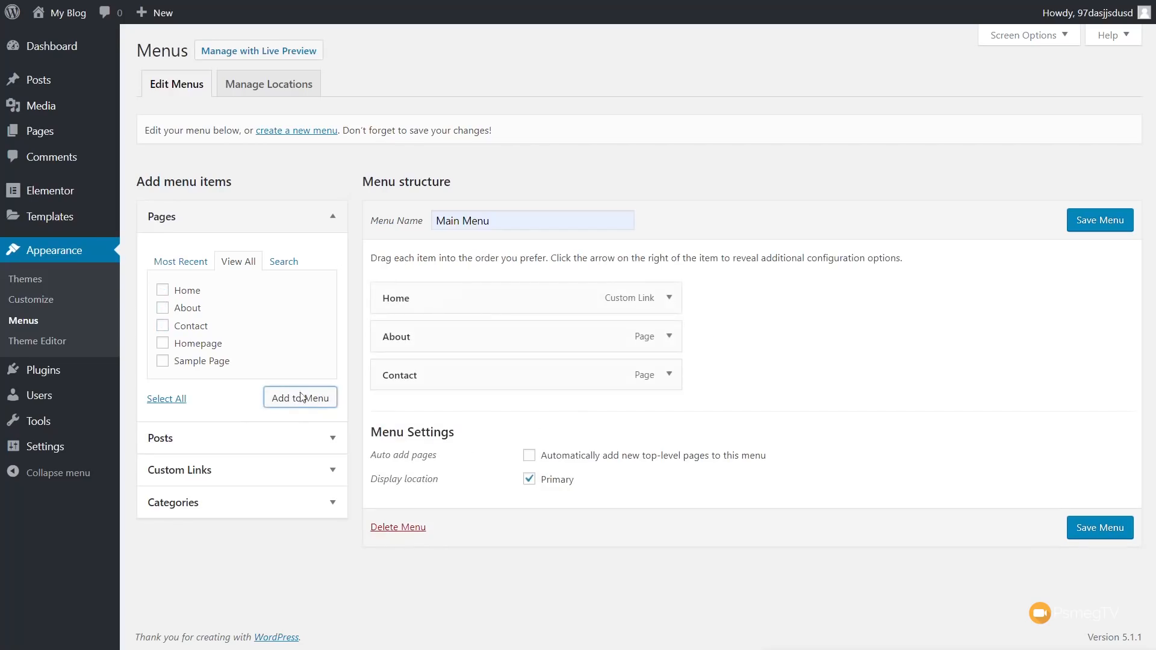
# Step: Try moving About below Contact as a sub-item, and restore the menu order to Home, About, Contact
pyautogui.moveTo(426, 335); pyautogui.dragTo(471, 364)
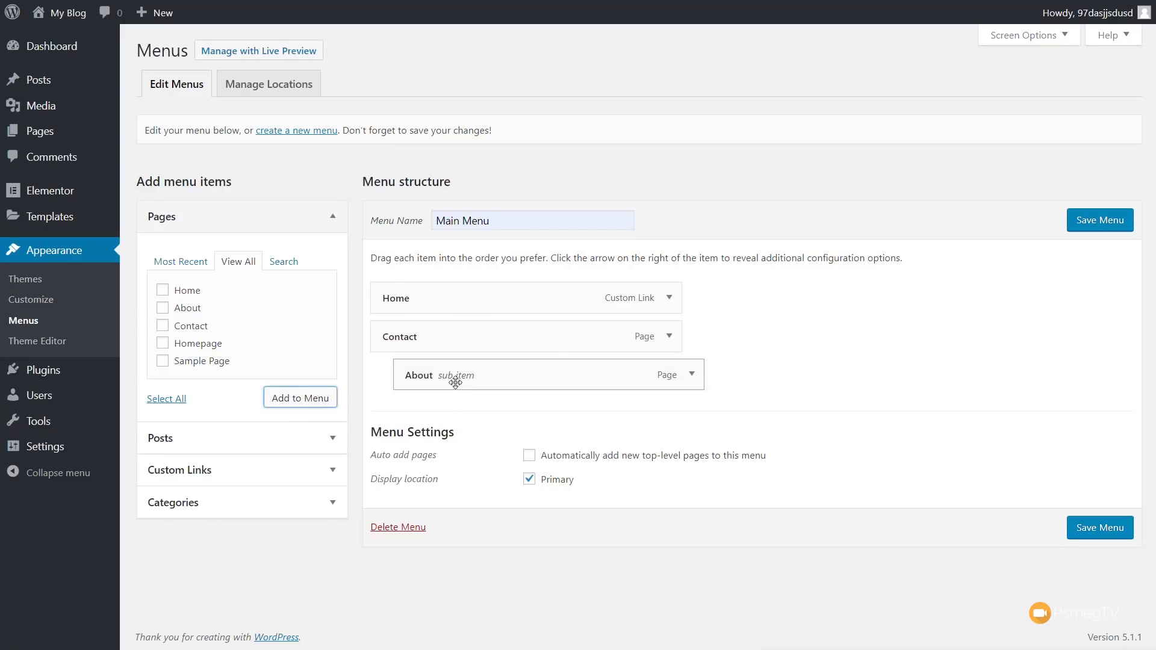
pyautogui.moveTo(456, 383); pyautogui.dragTo(439, 380)
pyautogui.moveTo(457, 340); pyautogui.dragTo(460, 379)
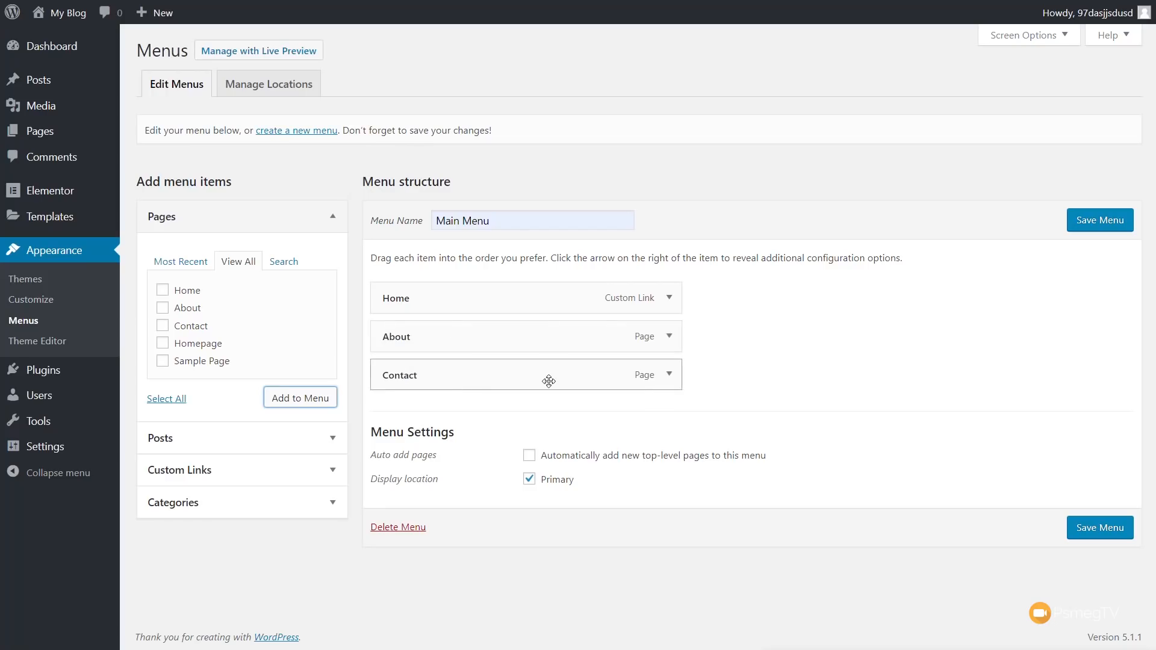
# Step: Save the Main Menu and open the Site Identity settings in the theme Customizer
pyautogui.click(1104, 529)
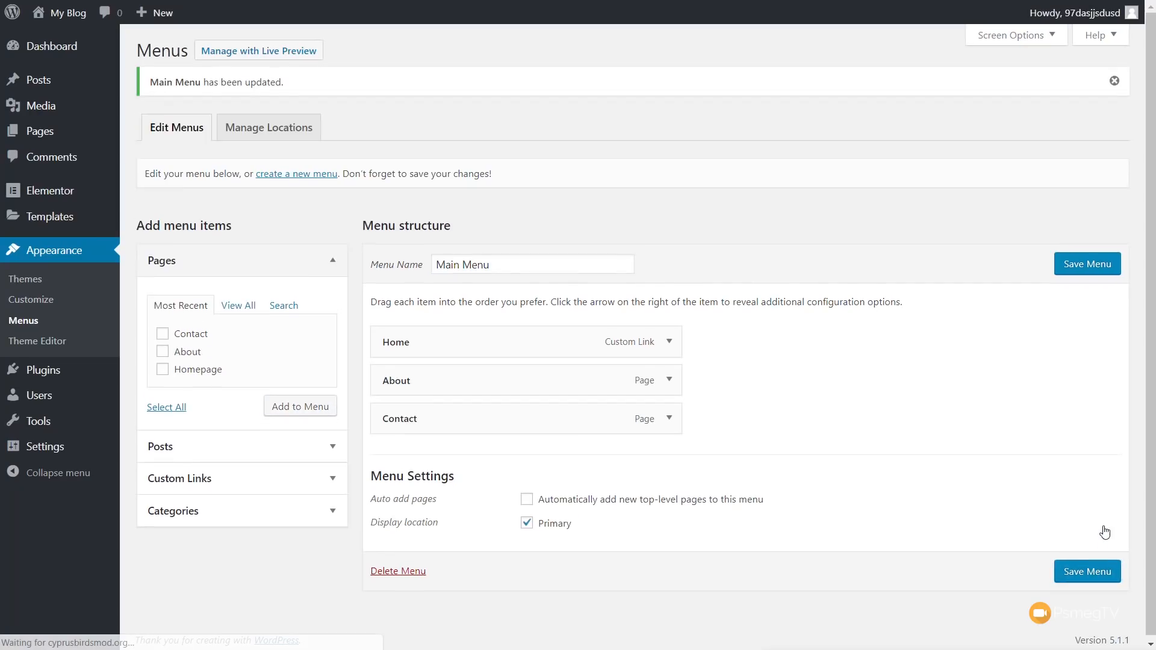
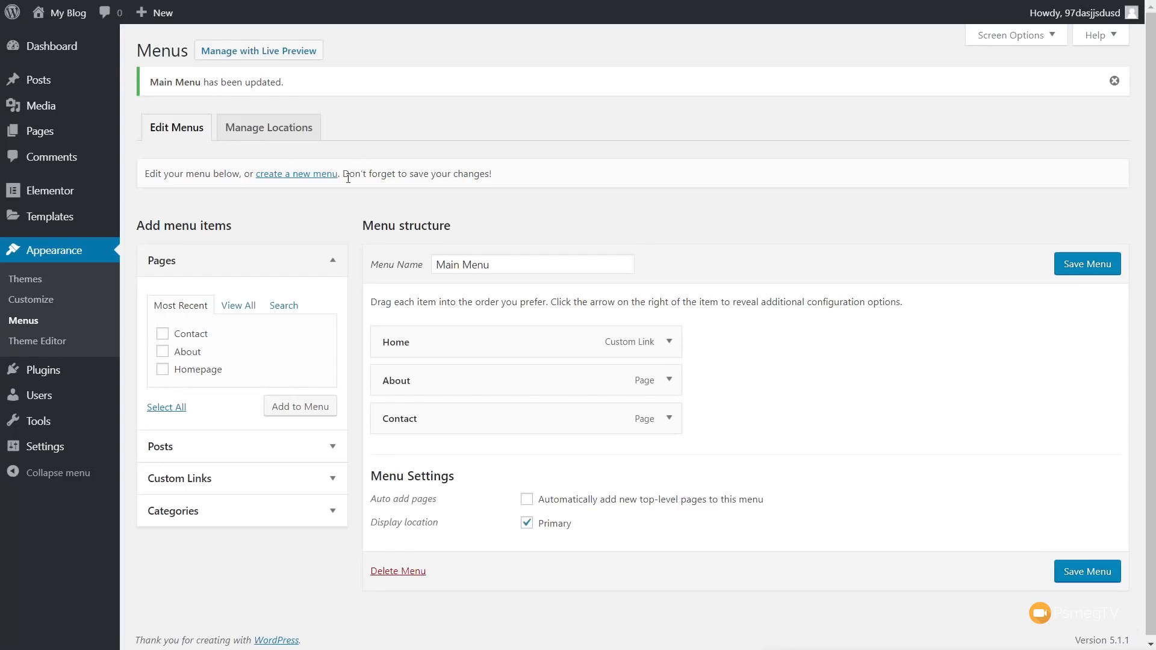
pyautogui.click(33, 299)
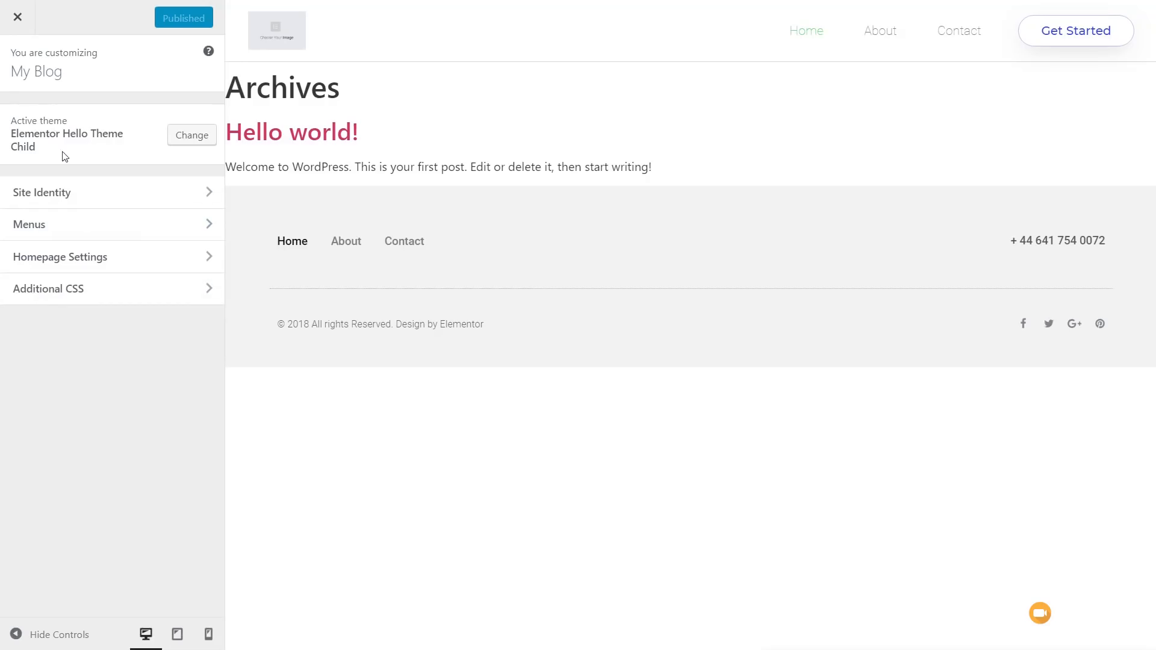
pyautogui.click(15, 142)
pyautogui.click(17, 60)
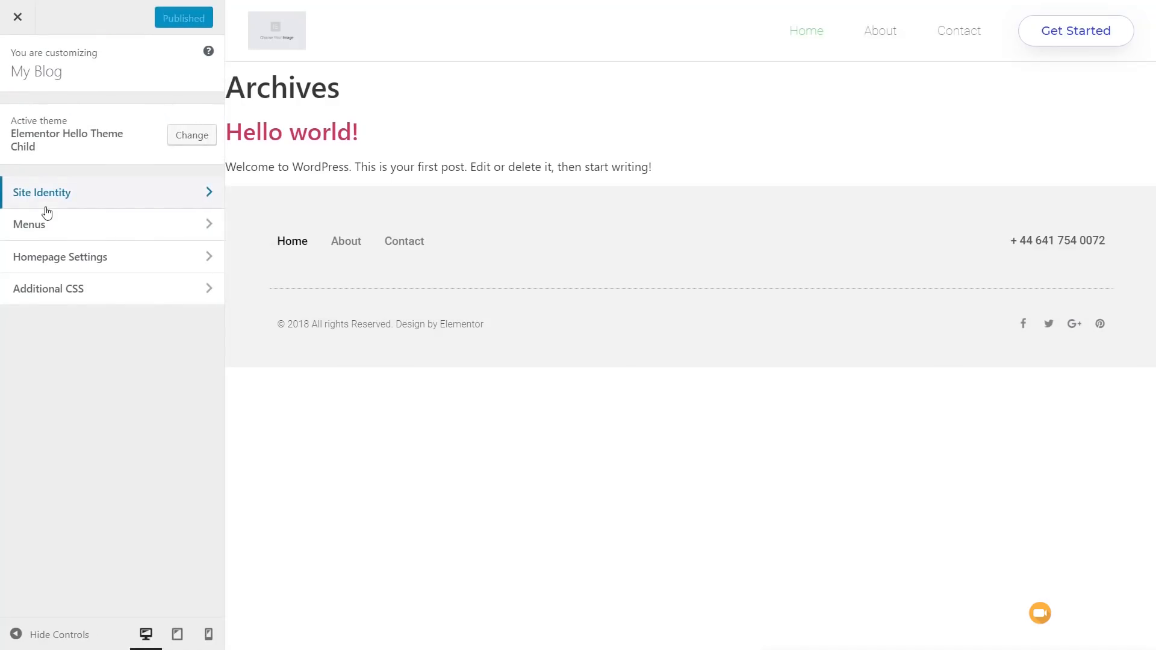
pyautogui.click(80, 198)
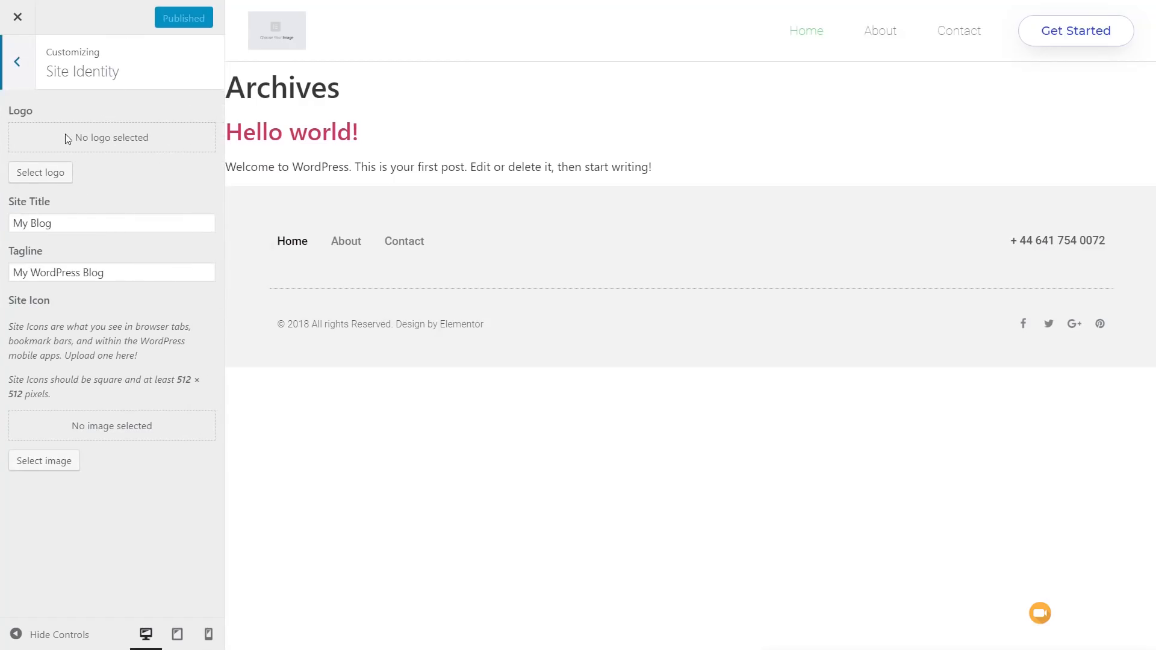
# Step: Upload architect-logo.png as the site logo with the alt text "Logo", skipping the cropping
pyautogui.click(41, 176)
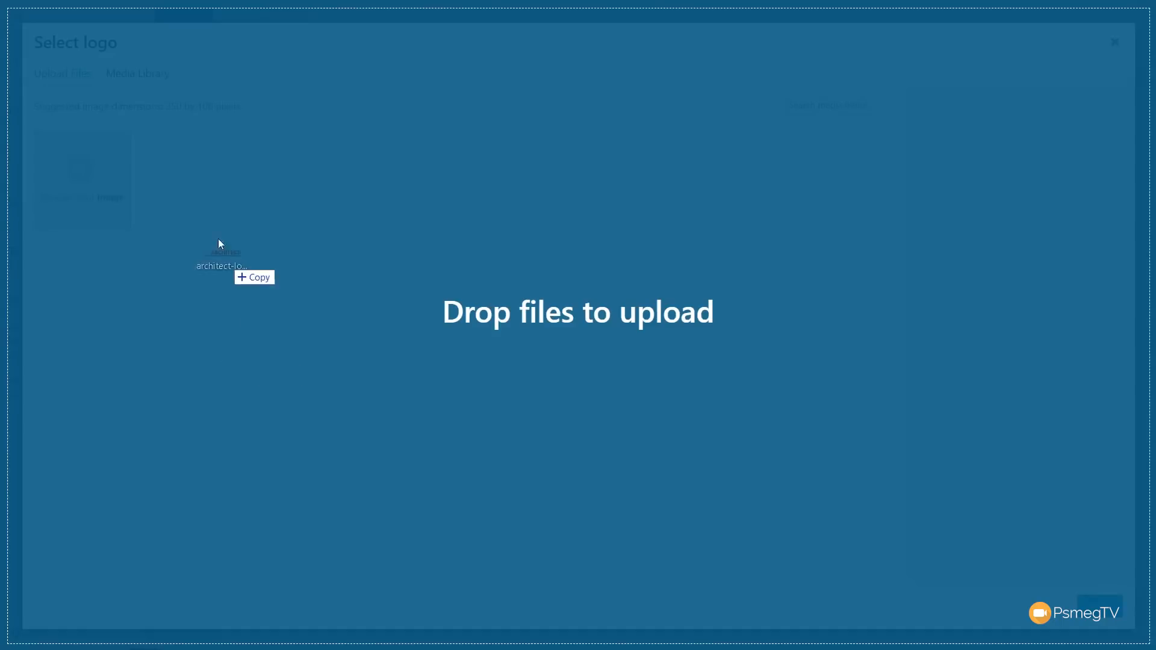
pyautogui.moveTo(218, 239); pyautogui.dragTo(220, 339)
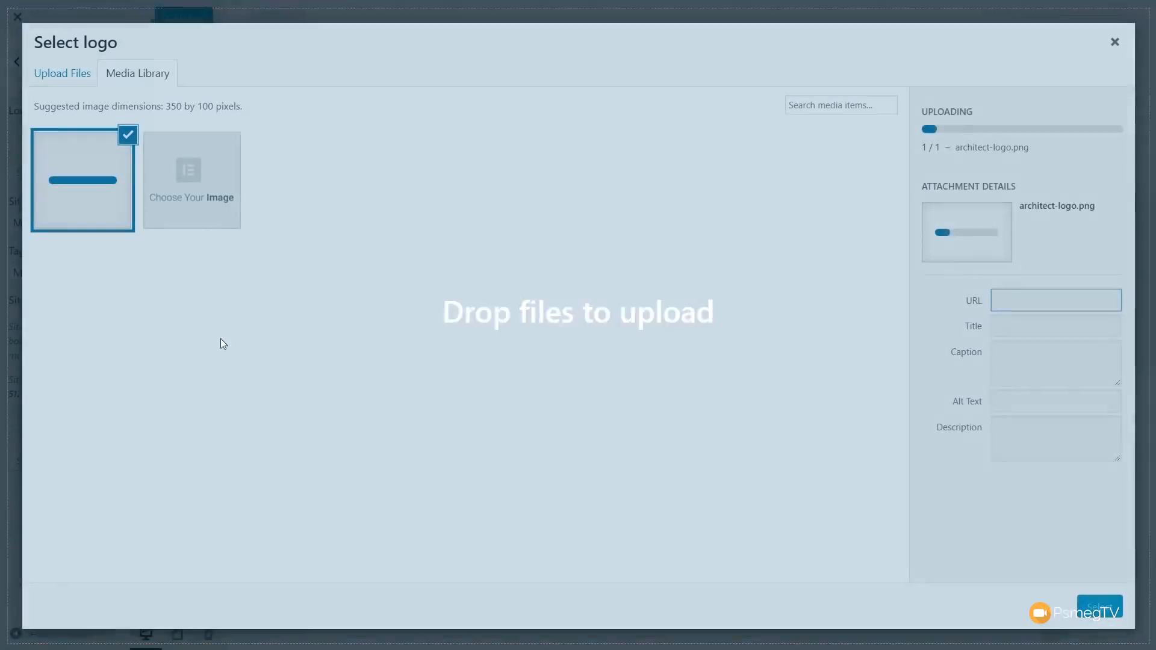
pyautogui.click(1029, 347)
pyautogui.write('Logo')
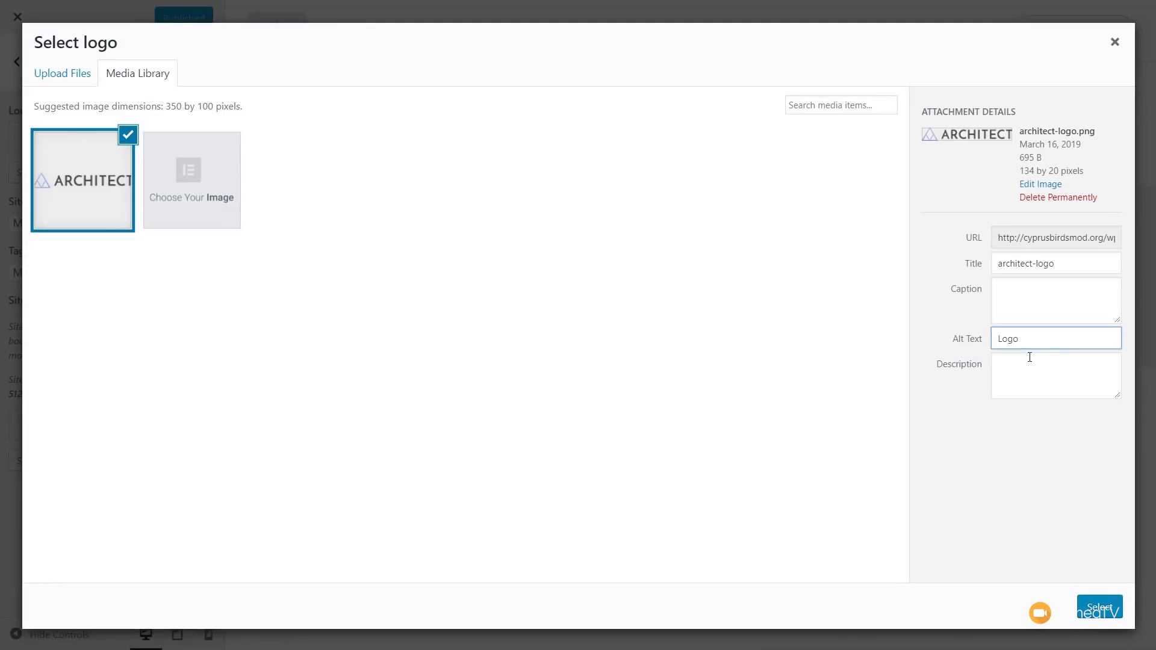
pyautogui.click(1031, 360)
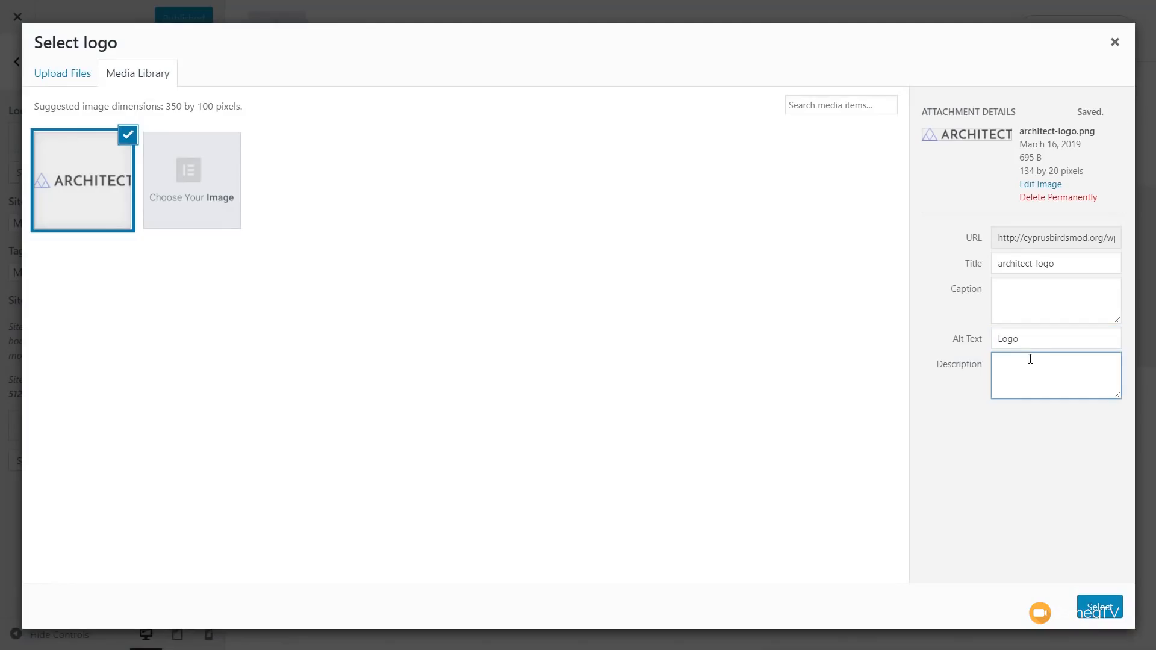
pyautogui.click(1092, 610)
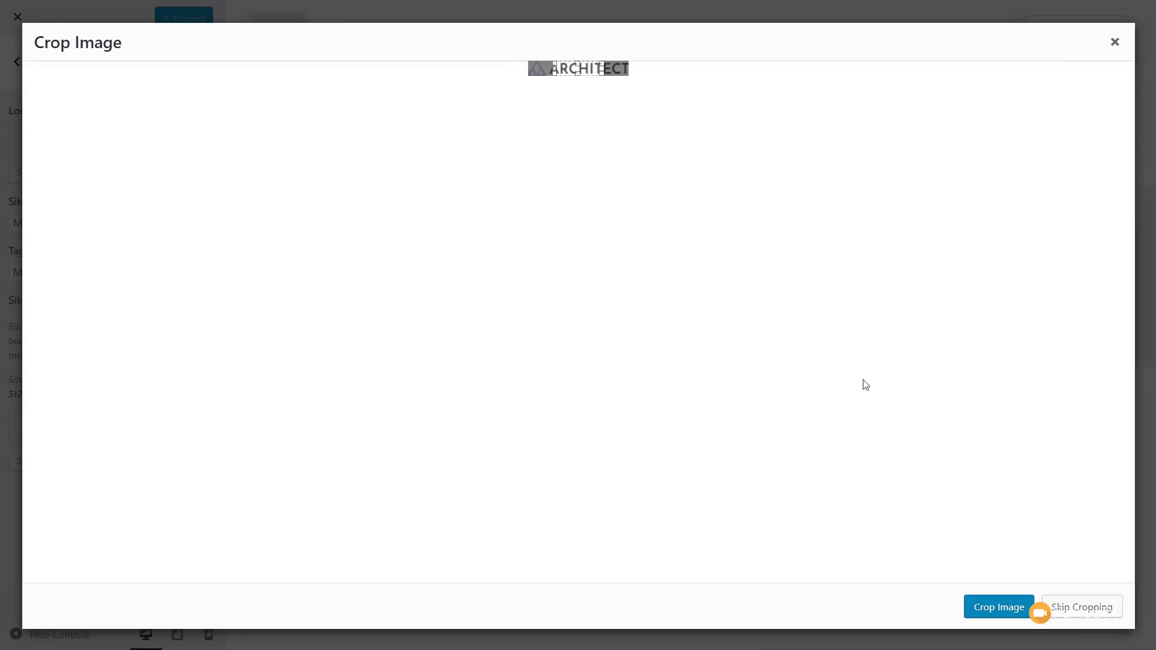
pyautogui.click(1079, 609)
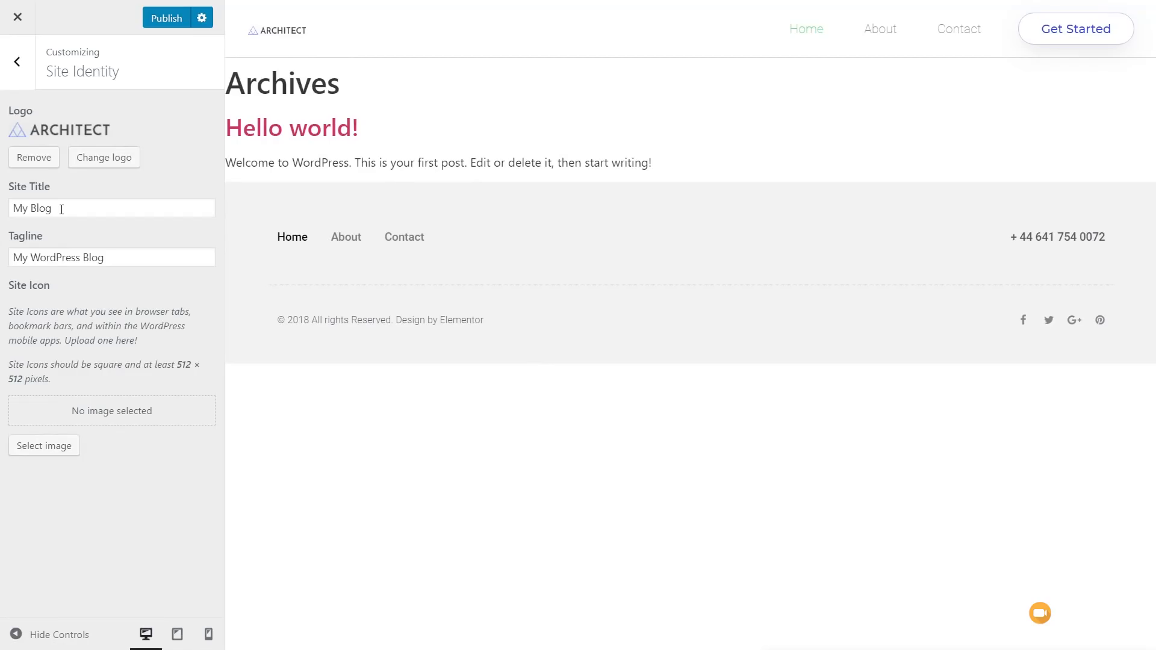
# Step: Clear the site tagline, publish the Site Identity changes and close the Customizer
pyautogui.moveTo(122, 258); pyautogui.dragTo(6, 269)
pyautogui.press('BackSpace')
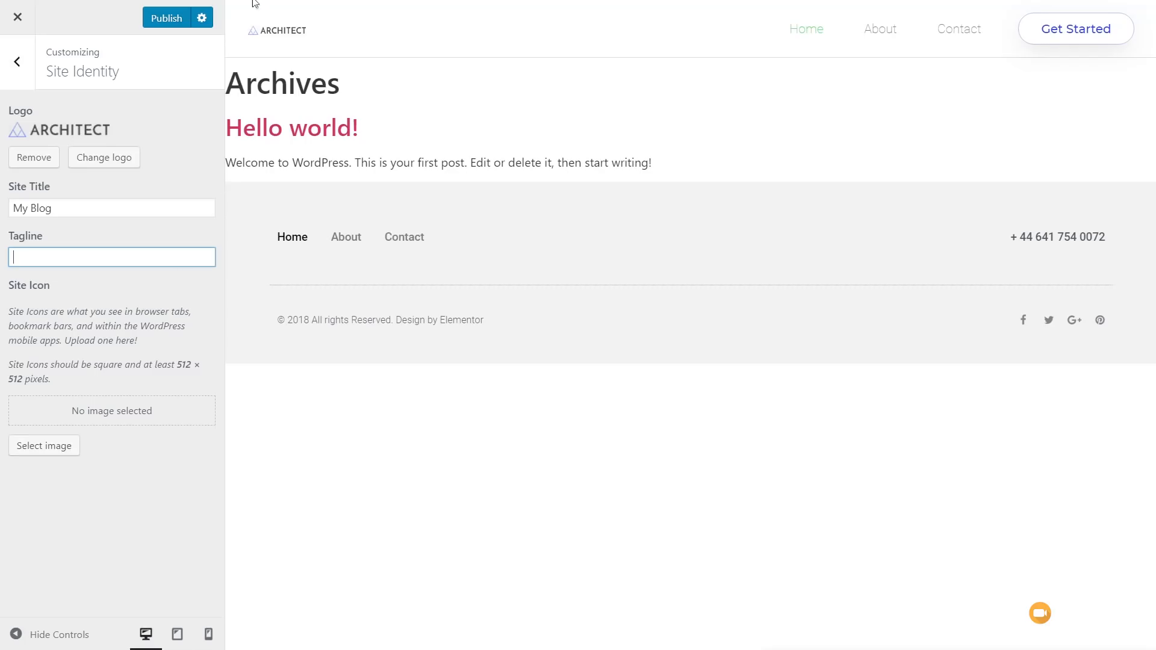
pyautogui.click(158, 18)
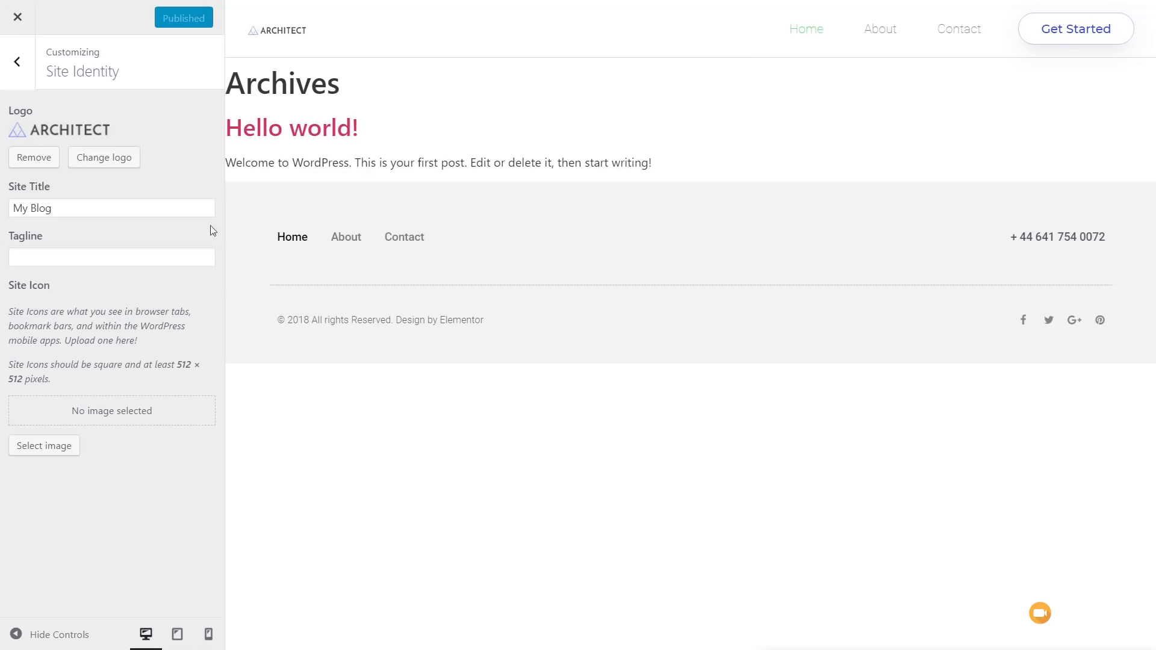
pyautogui.click(22, 16)
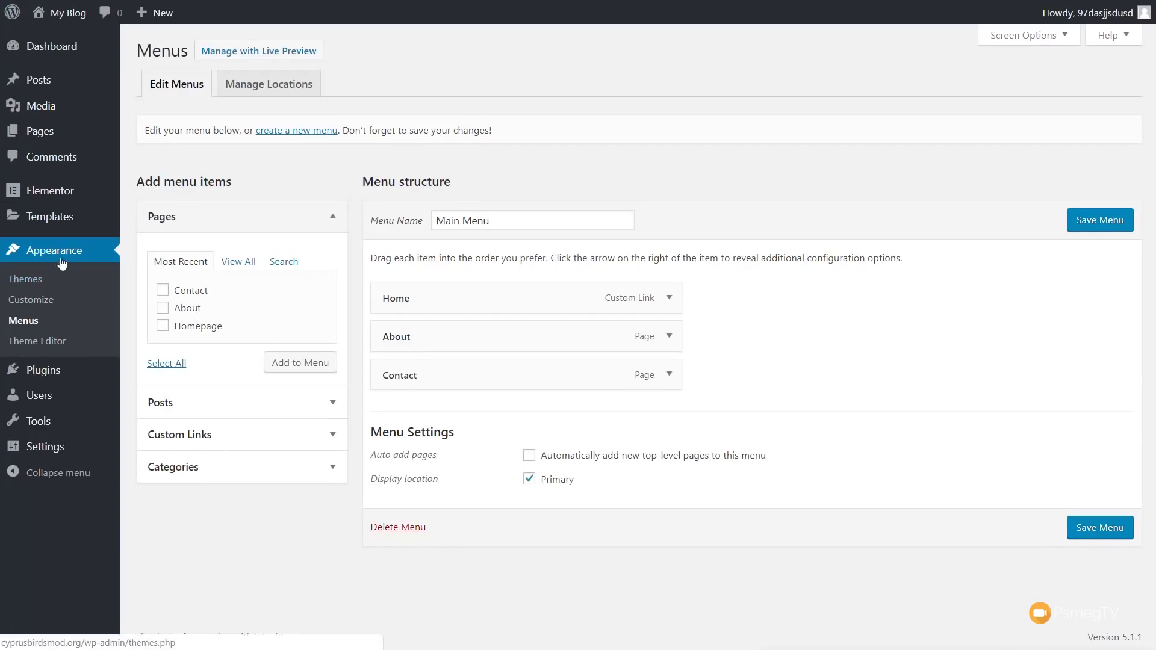
# Step: Open the Default Header template in Elementor and delete the empty inner column beside the logo
pyautogui.moveTo(64, 227)
pyautogui.click(145, 241)
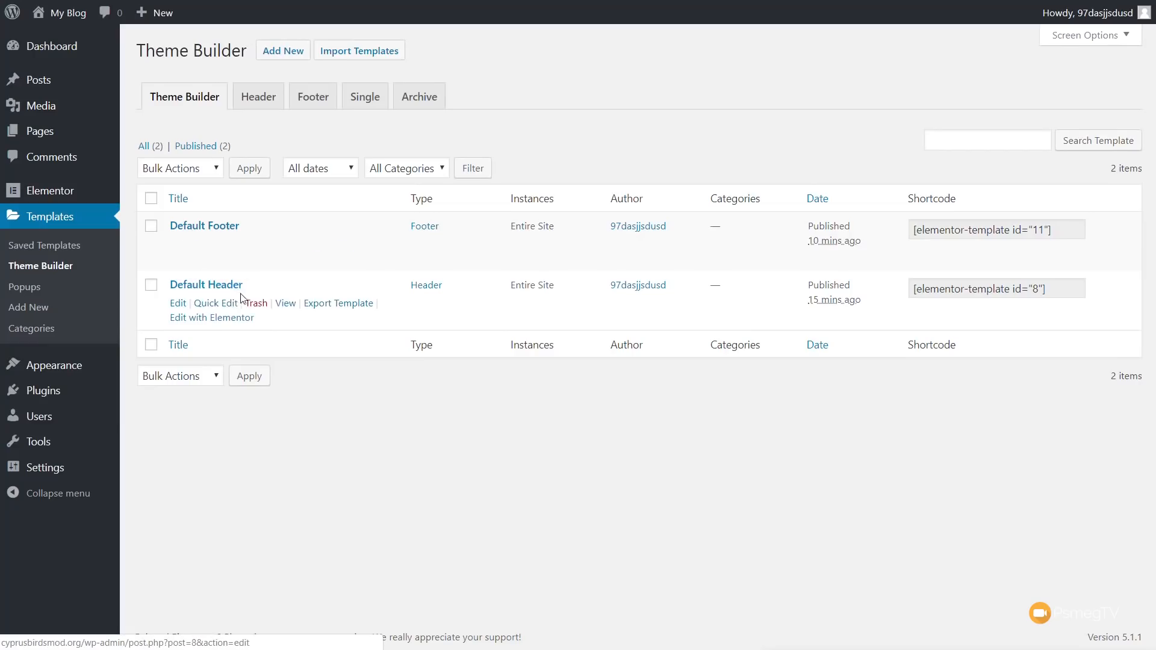
pyautogui.click(241, 320)
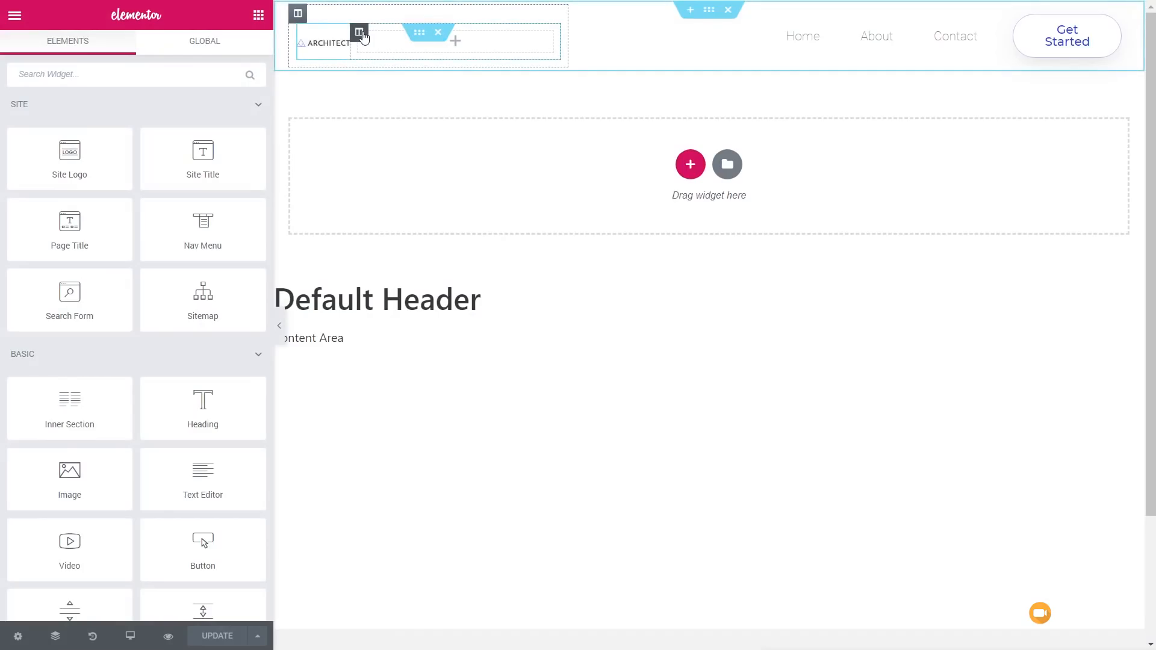
pyautogui.rightClick(364, 38)
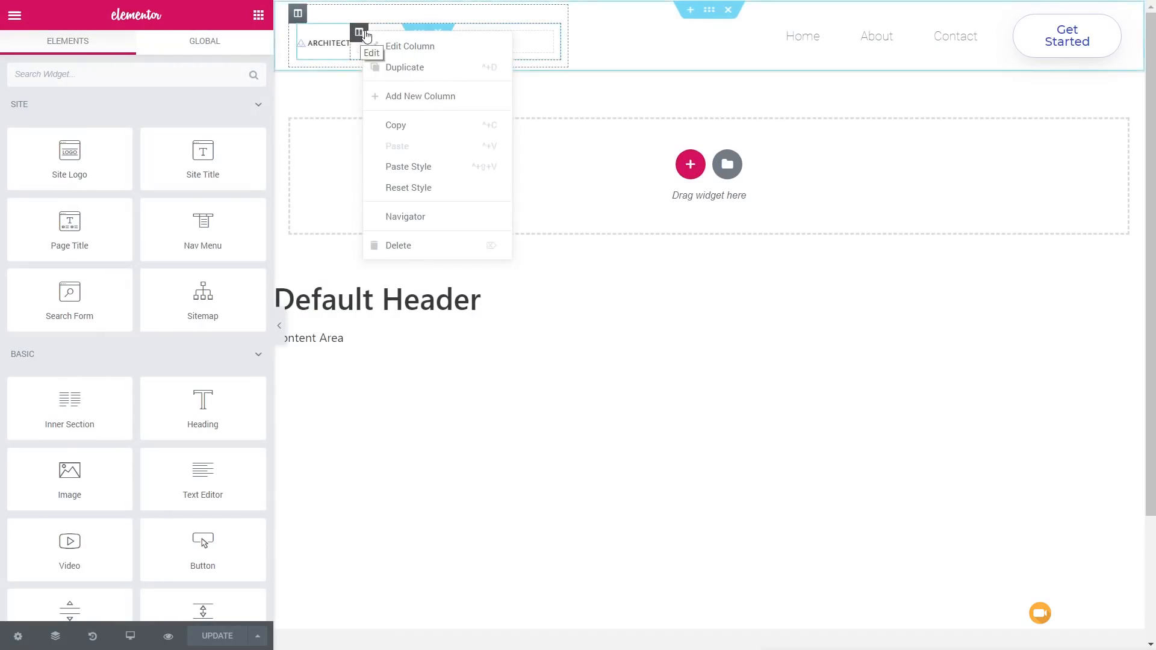
pyautogui.click(399, 245)
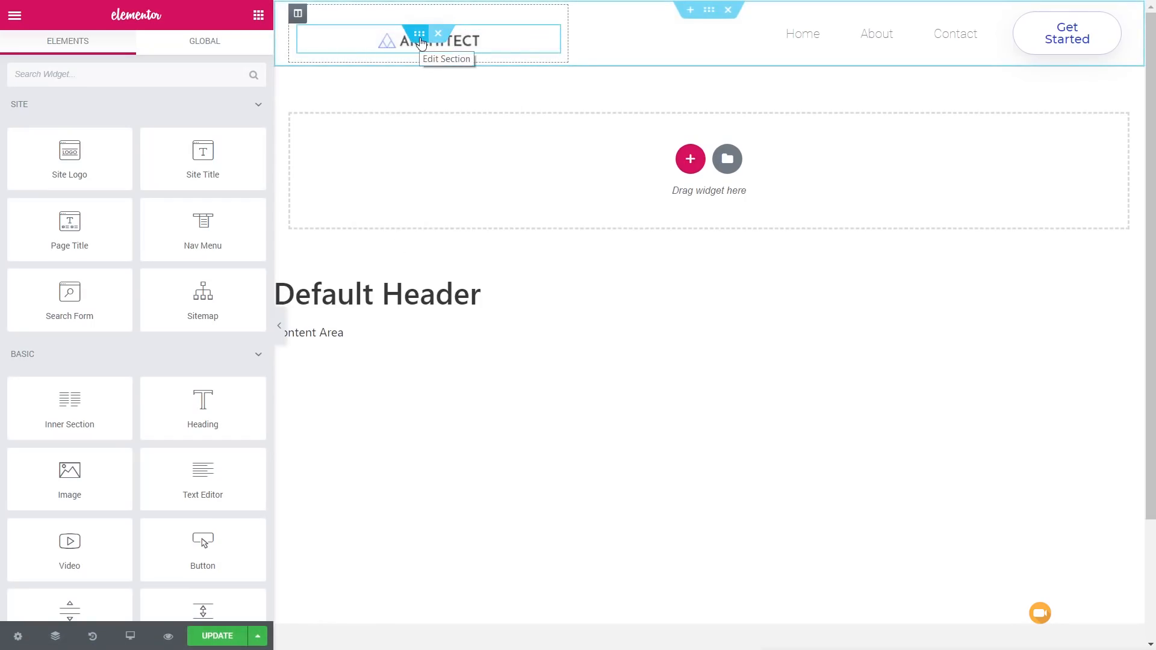
# Step: Align the header's site logo to the left and delete the column containing the Get Started button
pyautogui.click(552, 40)
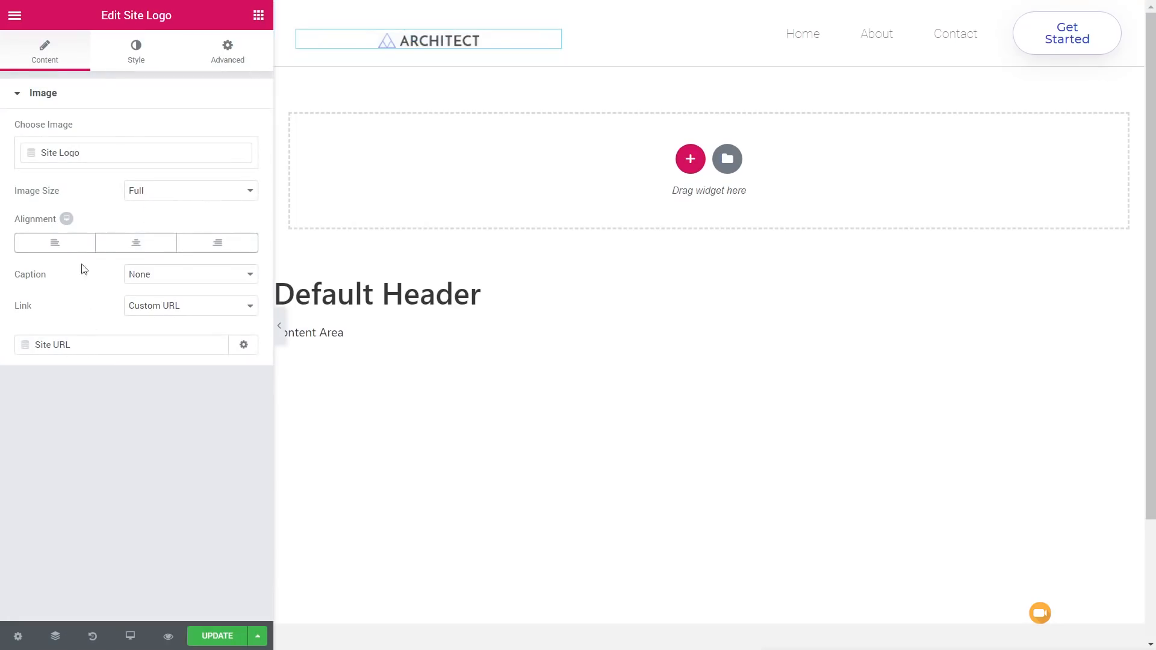
pyautogui.click(73, 248)
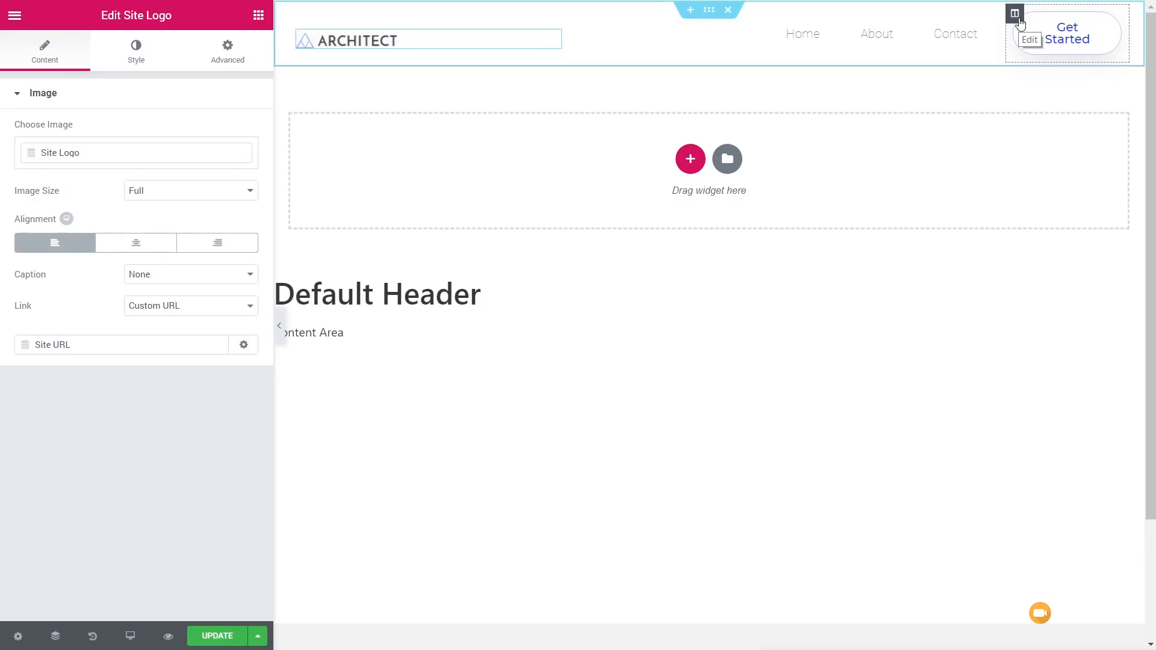
pyautogui.click(1017, 18)
pyautogui.rightClick(1018, 18)
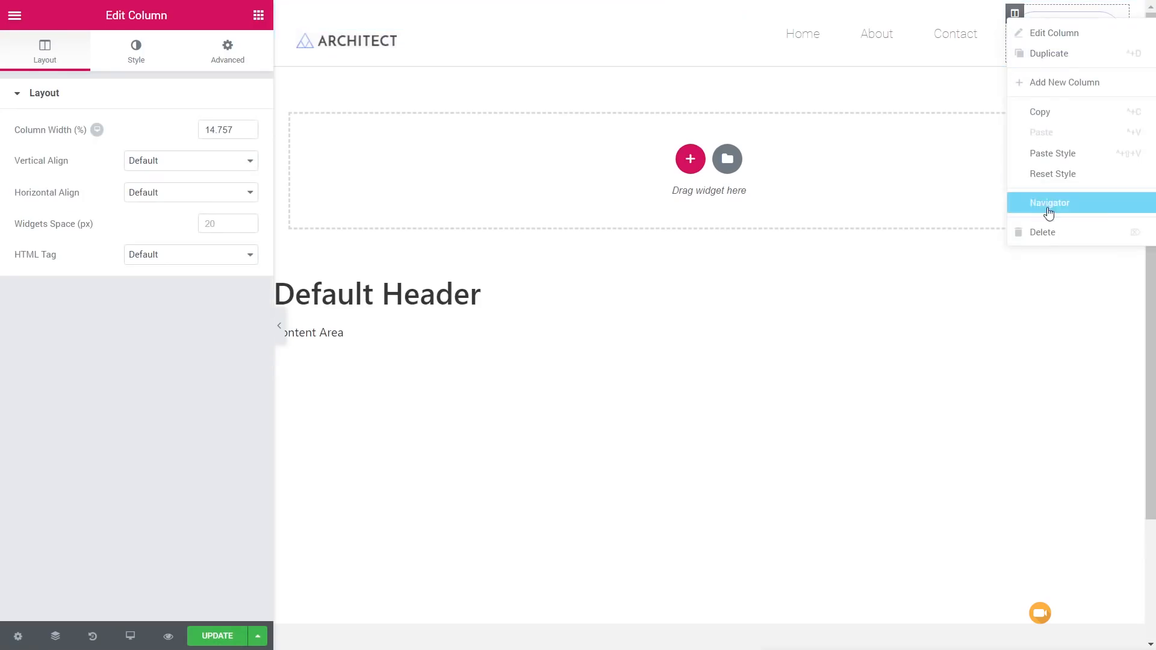
pyautogui.click(1046, 232)
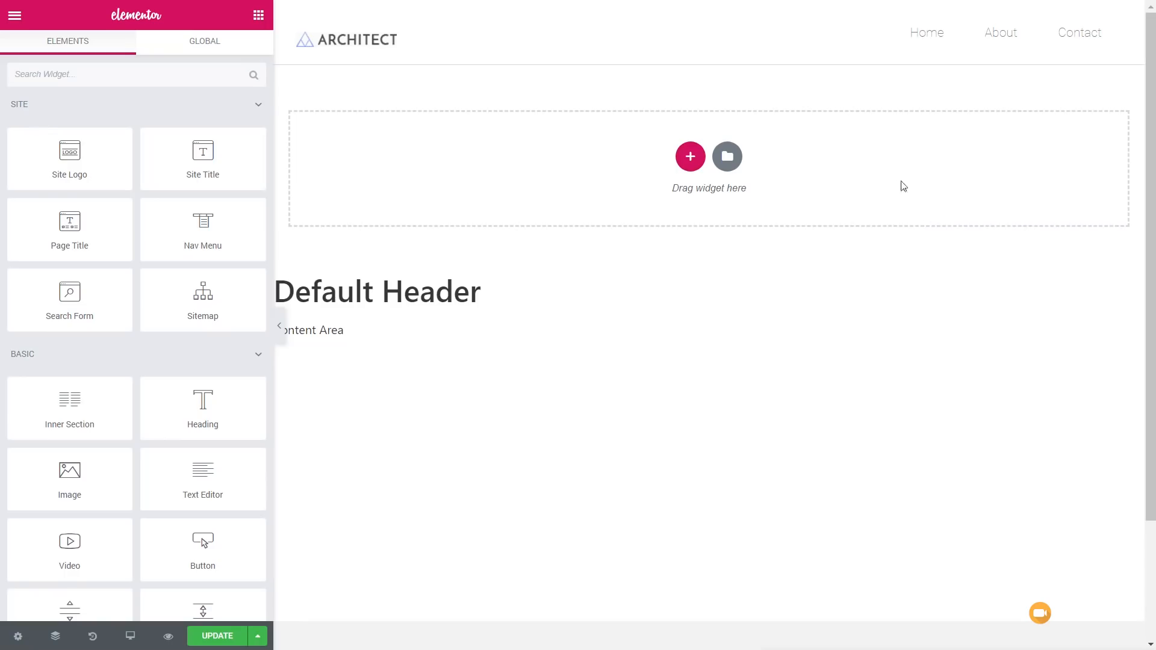
pyautogui.moveTo(717, 17)
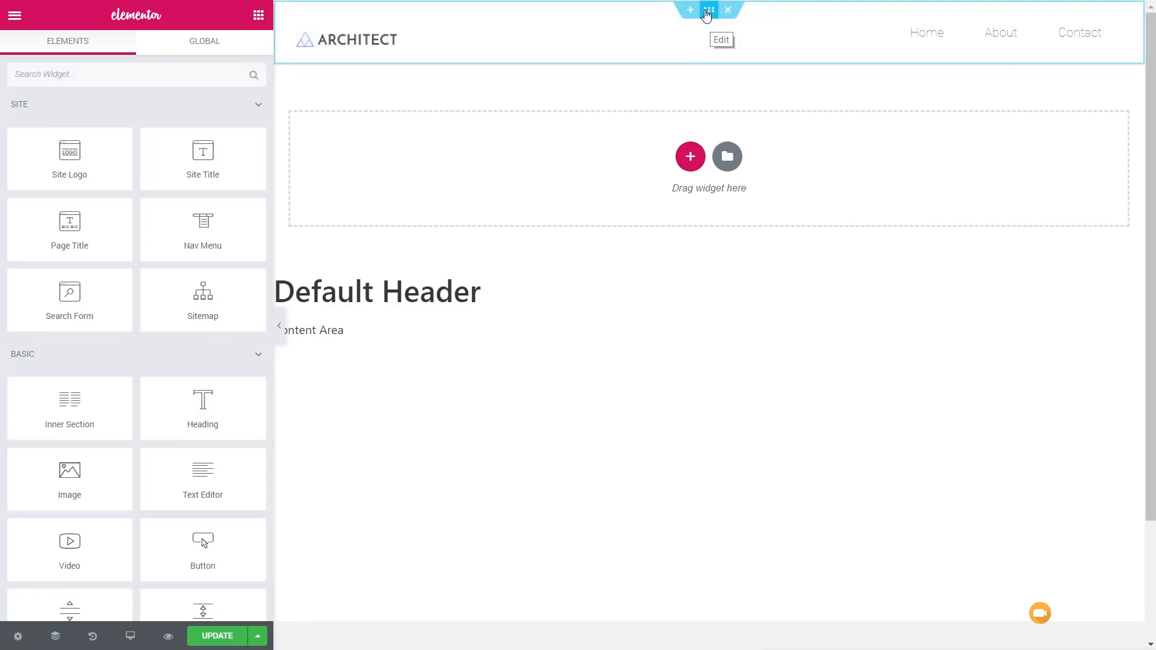
# Step: Make the header section sticky to the top through its motion effects
pyautogui.click(709, 11)
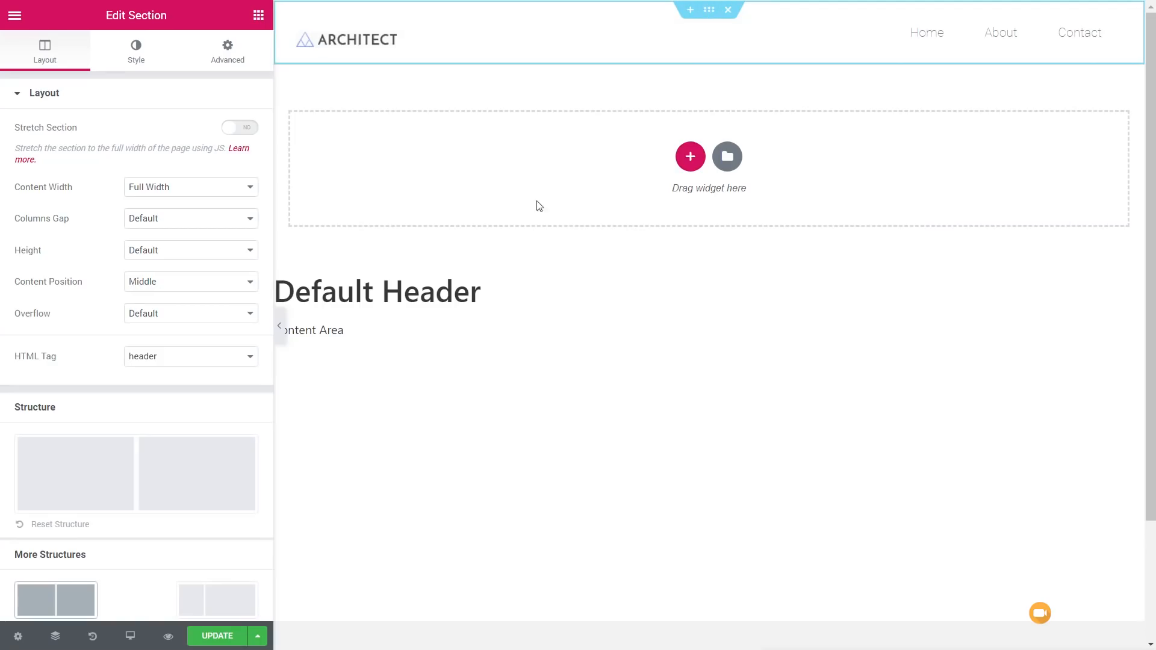
pyautogui.click(233, 57)
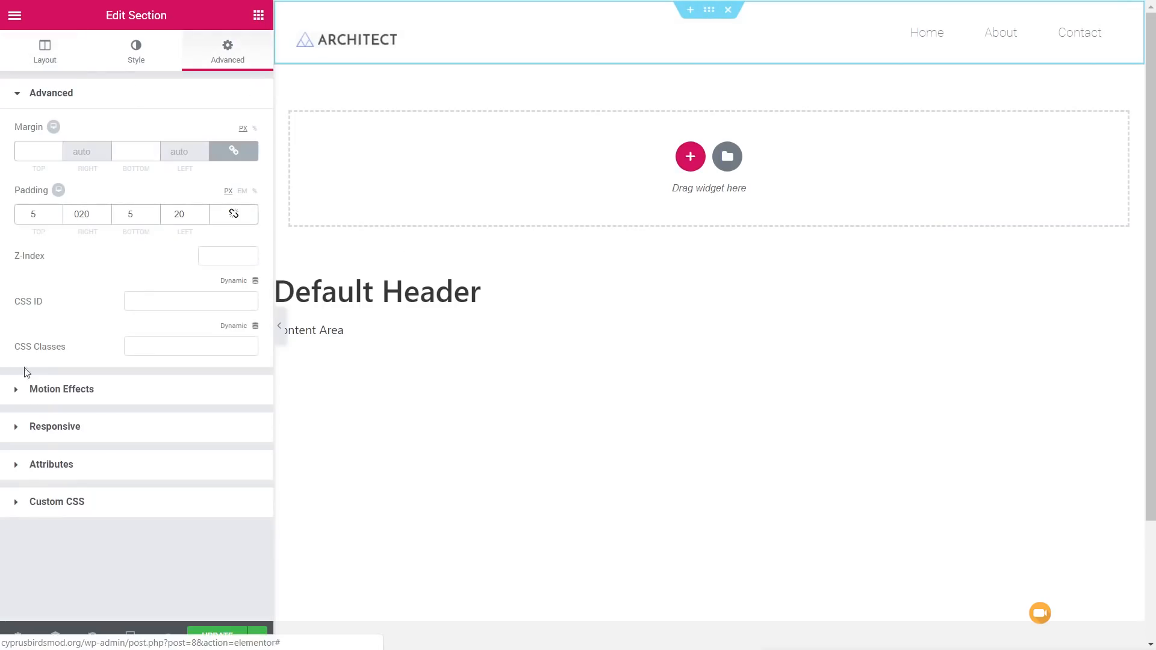
pyautogui.click(87, 397)
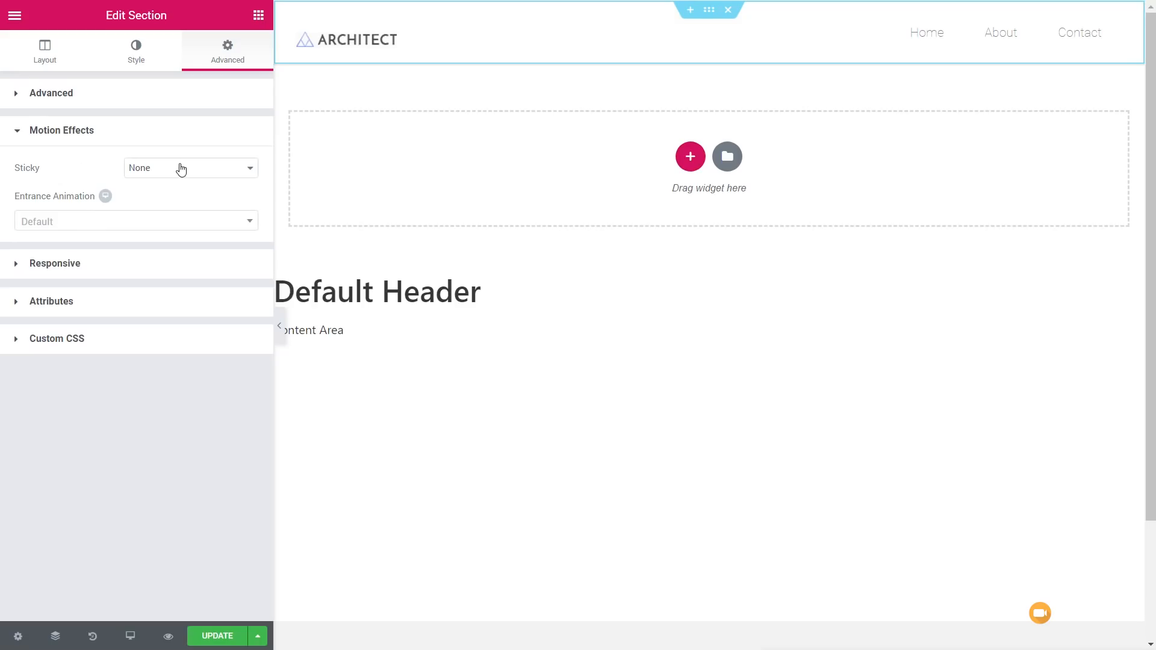
pyautogui.click(181, 168)
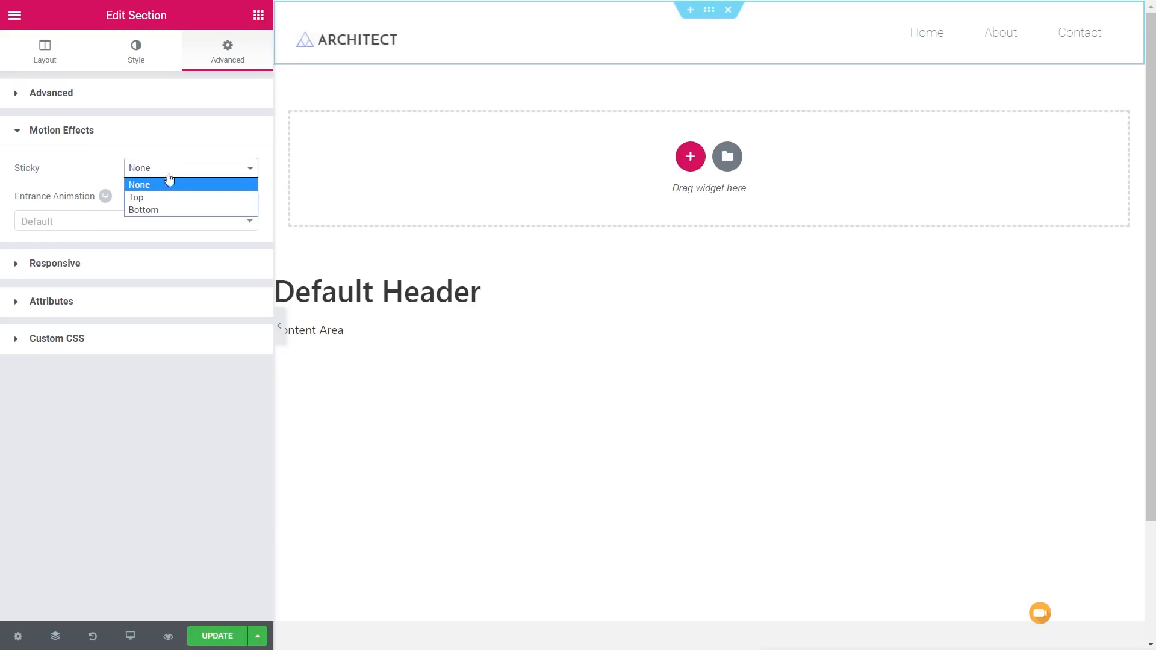
pyautogui.click(152, 198)
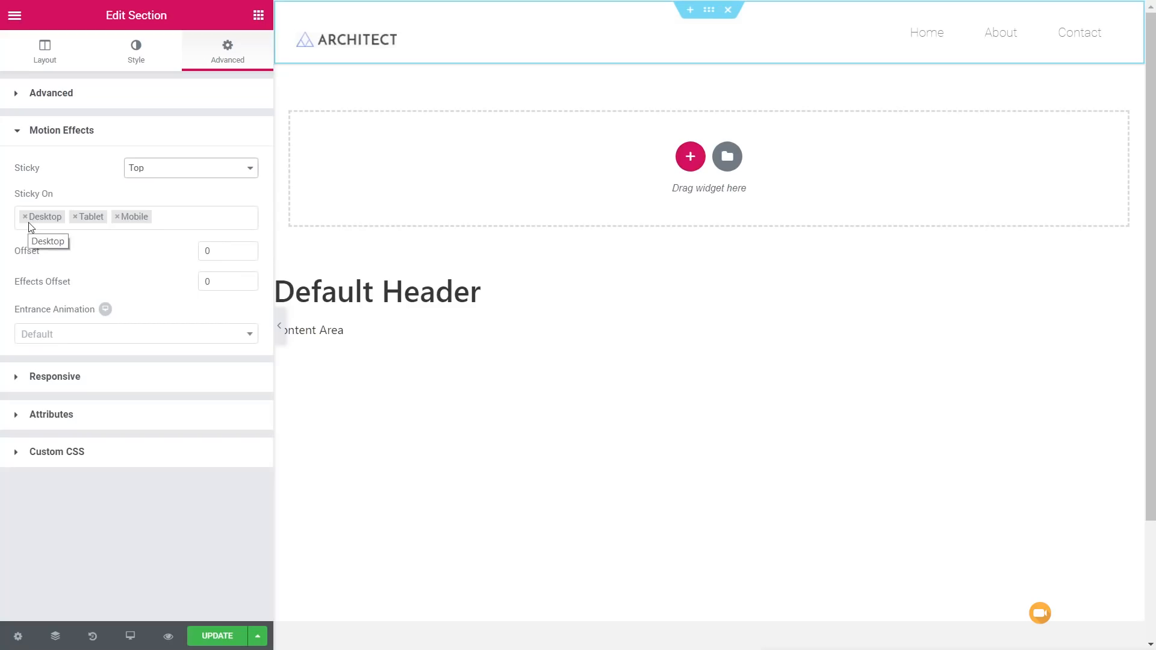
# Step: Limit the header's sticky effect to desktop by removing tablet and mobile, and update the header template
pyautogui.click(76, 218)
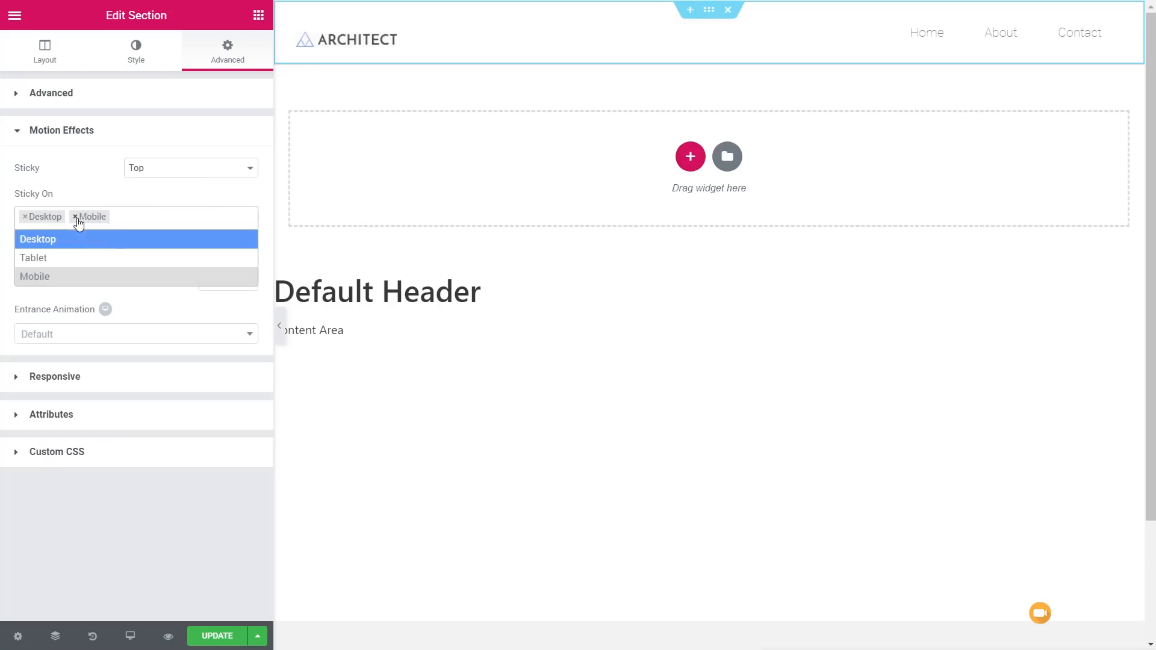
pyautogui.click(77, 218)
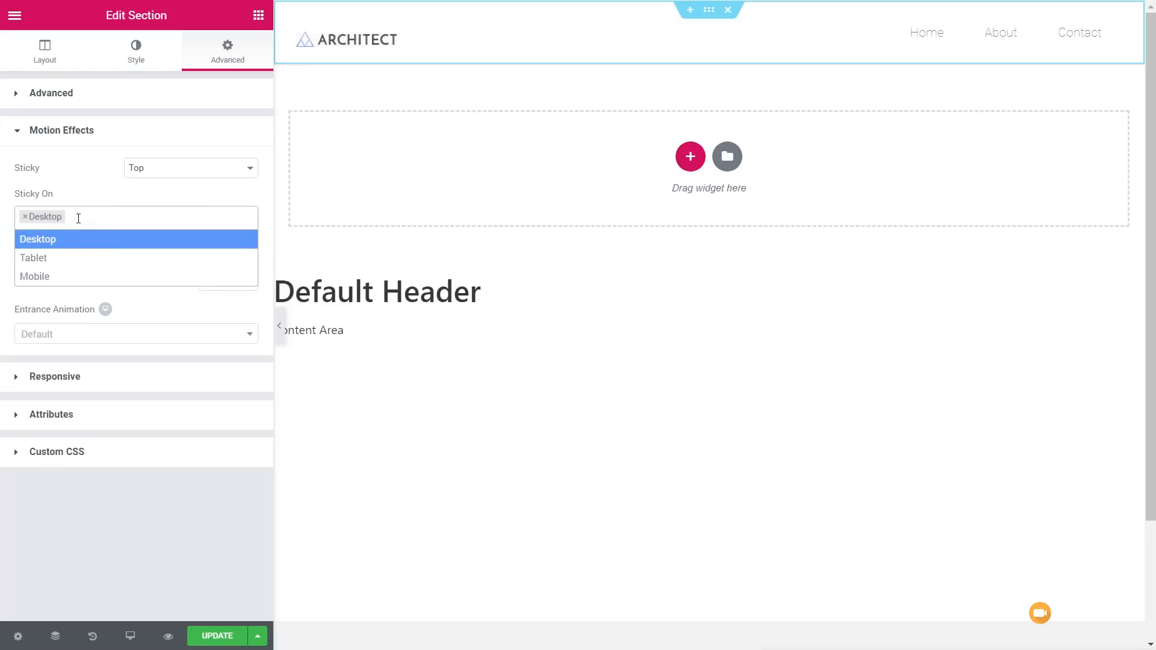
pyautogui.click(85, 183)
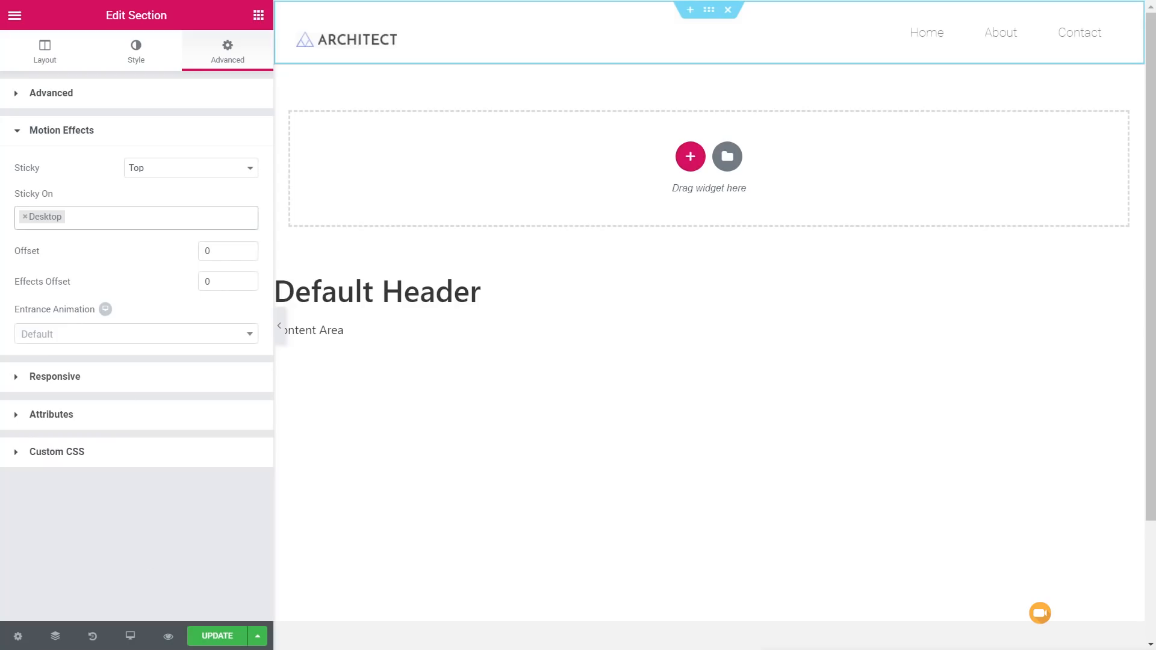
pyautogui.click(213, 636)
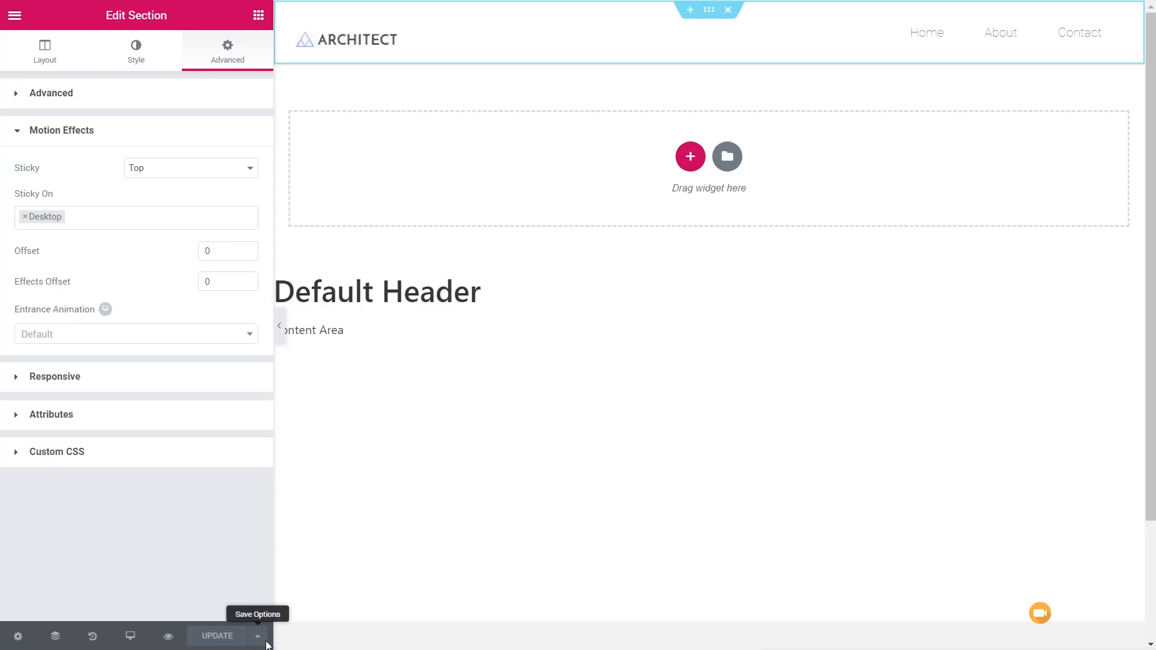
pyautogui.click(258, 636)
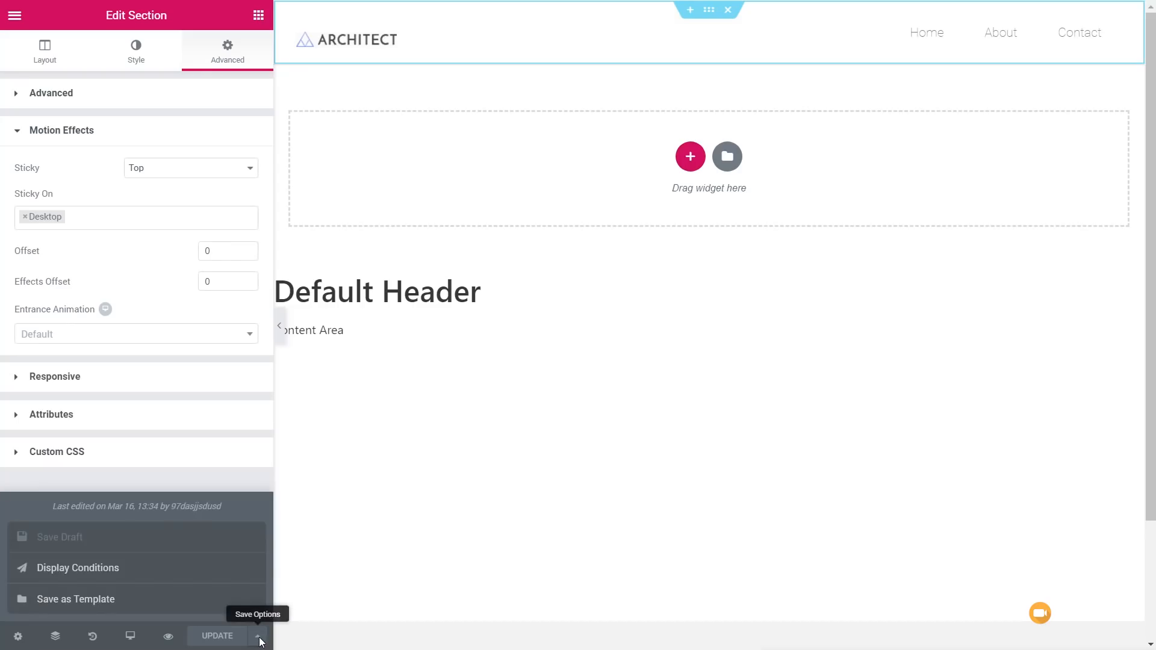
pyautogui.click(441, 514)
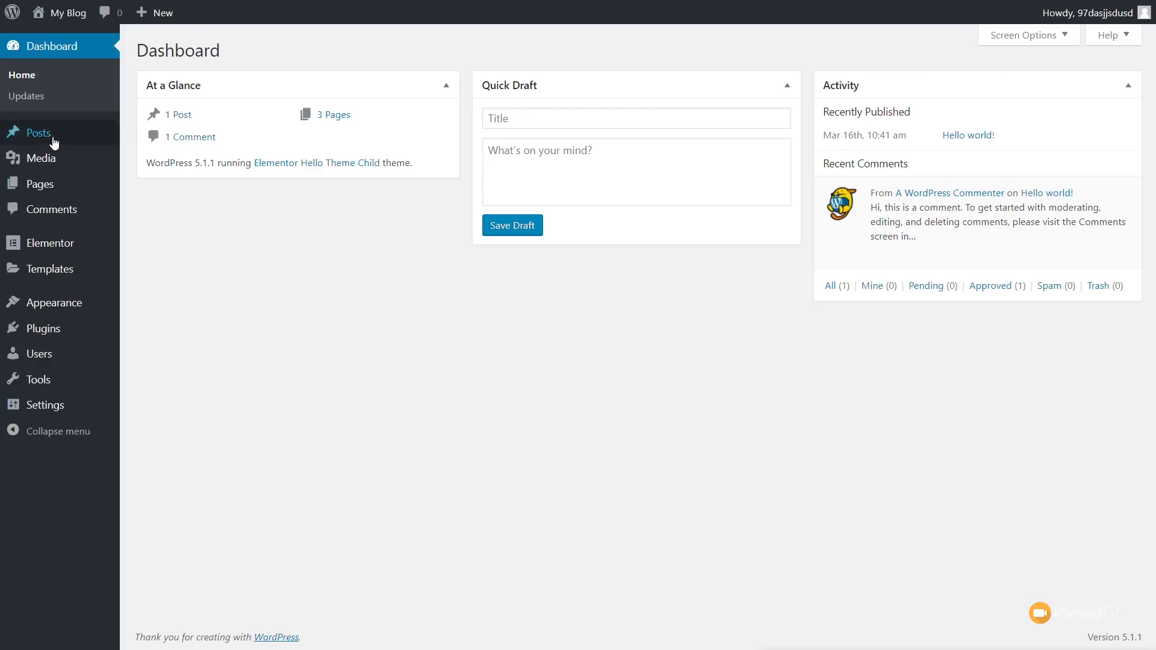
# Step: Create a new post titled "New Post" and paste the lorem ipsum text as its body
pyautogui.moveTo(52, 143)
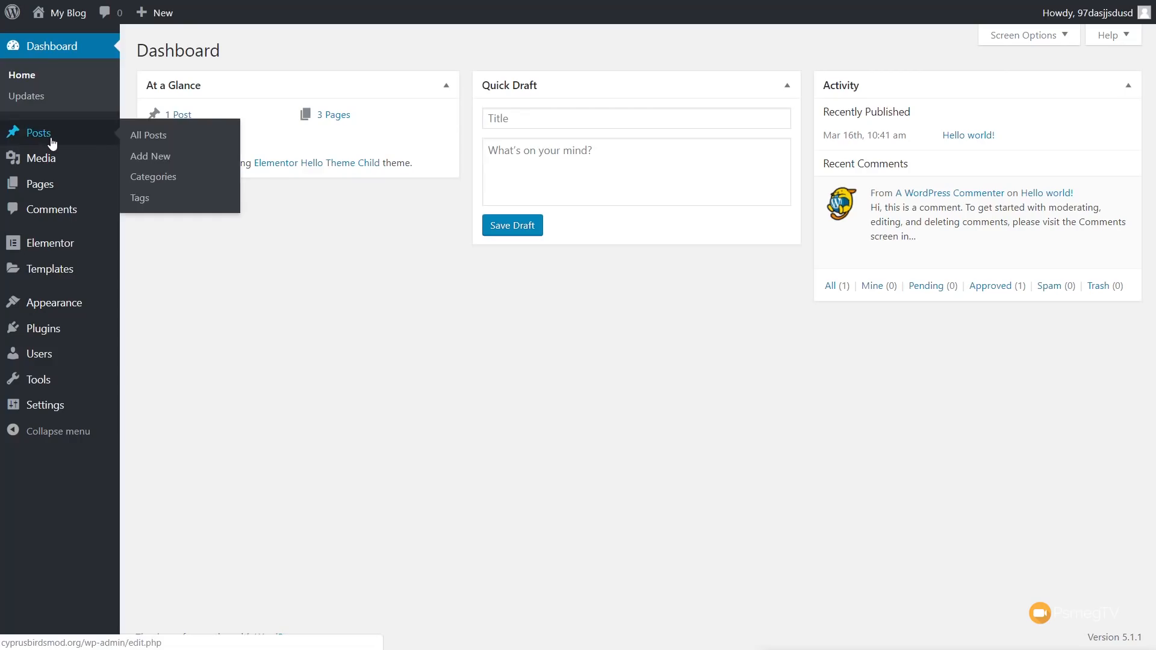
pyautogui.click(164, 160)
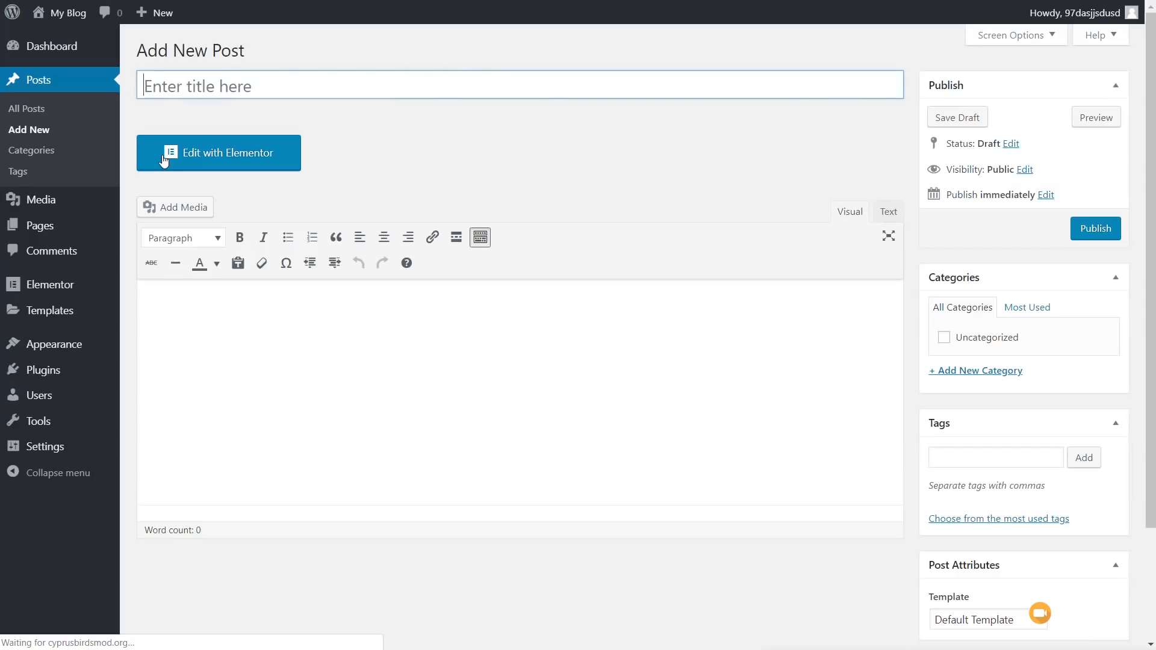
pyautogui.click(221, 84)
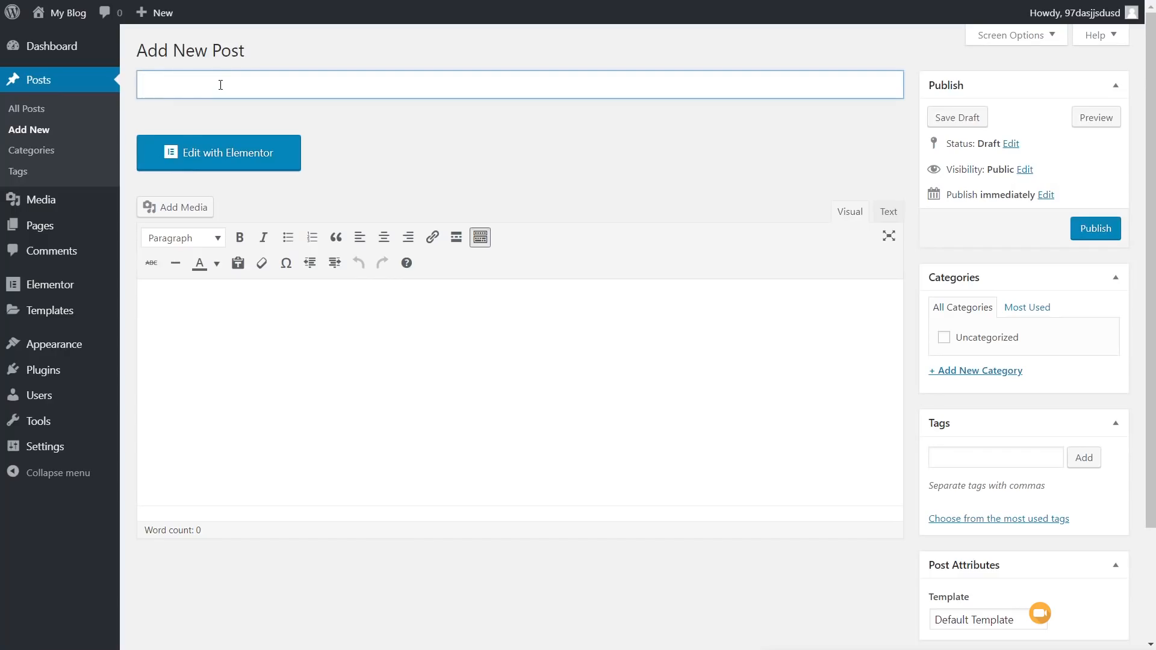
pyautogui.write('New POst')
pyautogui.click(190, 86)
pyautogui.press('Delete')
pyautogui.write('o')
pyautogui.click(260, 392)
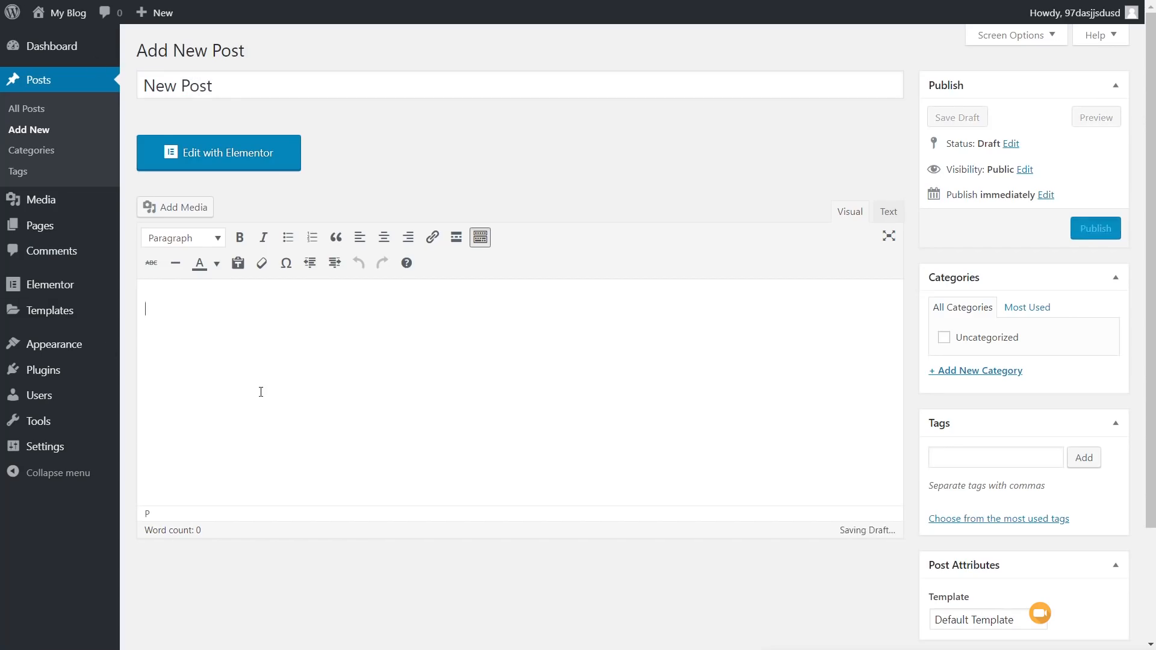
pyautogui.hotkey('ctrl', 'v')
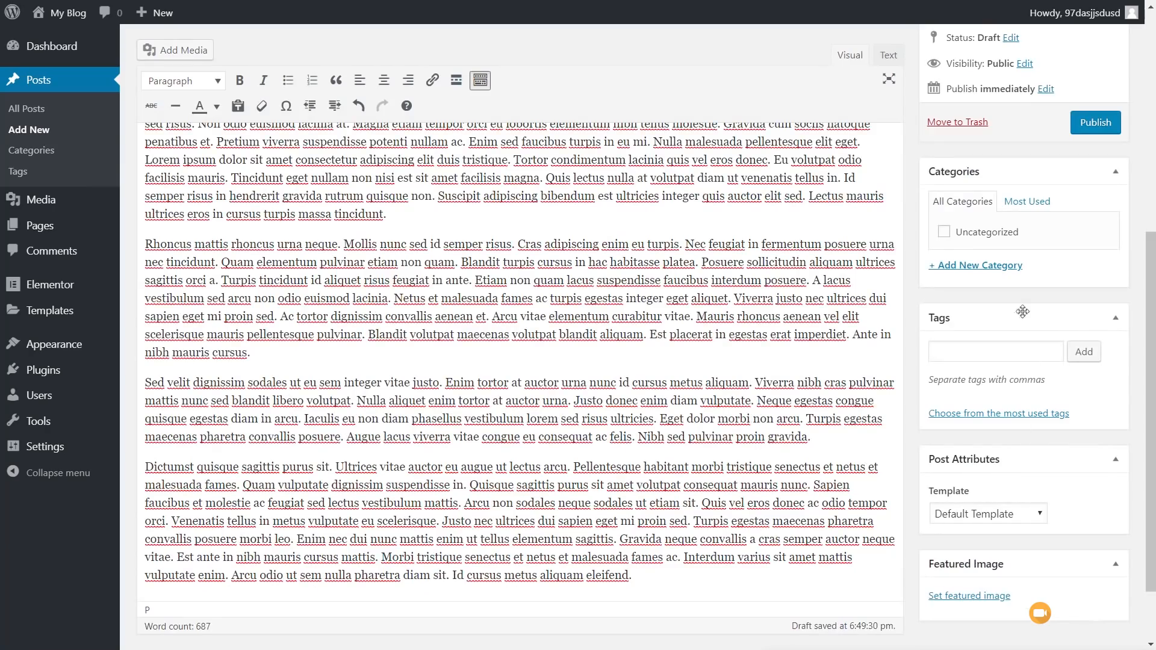
# Step: Upload bride-1837148.jpg, daiga-ellaby-154929.jpg and beauty-1319951.jpg from the Stock Images JPEG folder while choosing the post's featured image
pyautogui.click(970, 596)
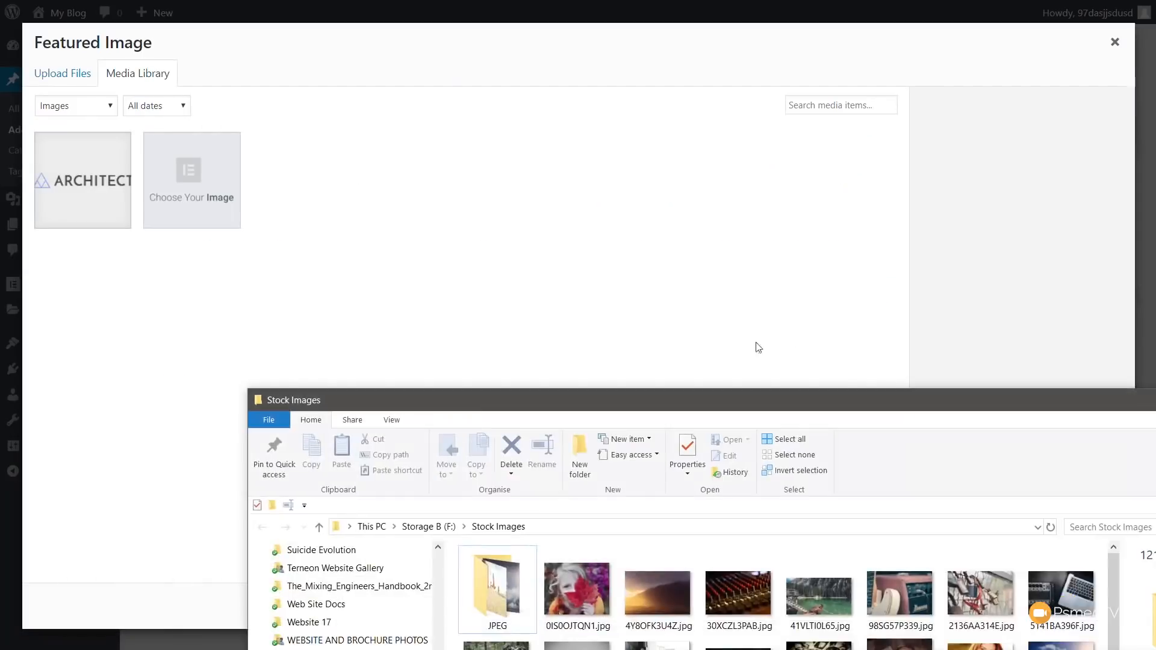
pyautogui.moveTo(810, 398); pyautogui.dragTo(867, 57)
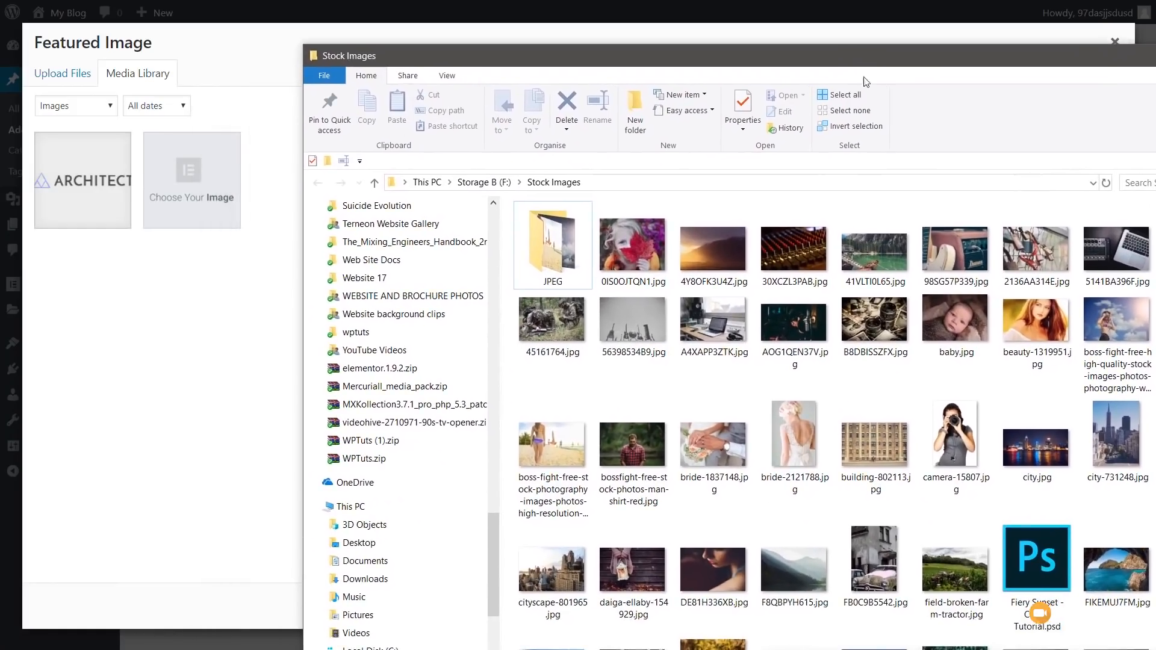
pyautogui.doubleClick(566, 228)
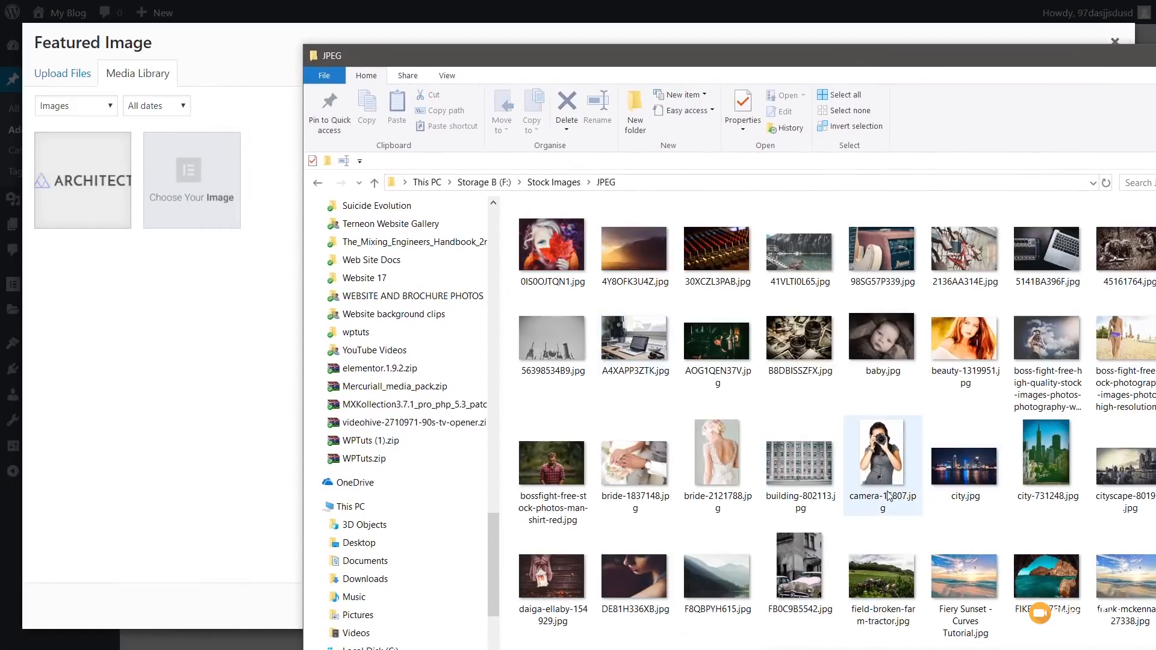
pyautogui.click(633, 461)
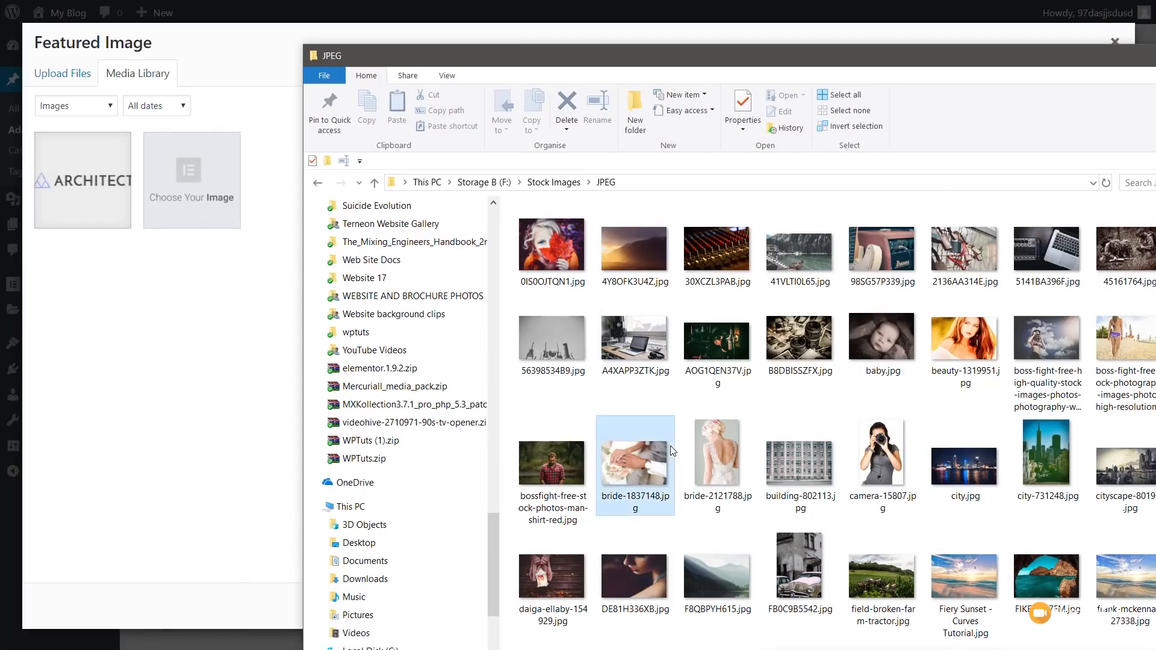
pyautogui.keyDown('ctrl'); pyautogui.click(581, 580); pyautogui.keyUp('ctrl')
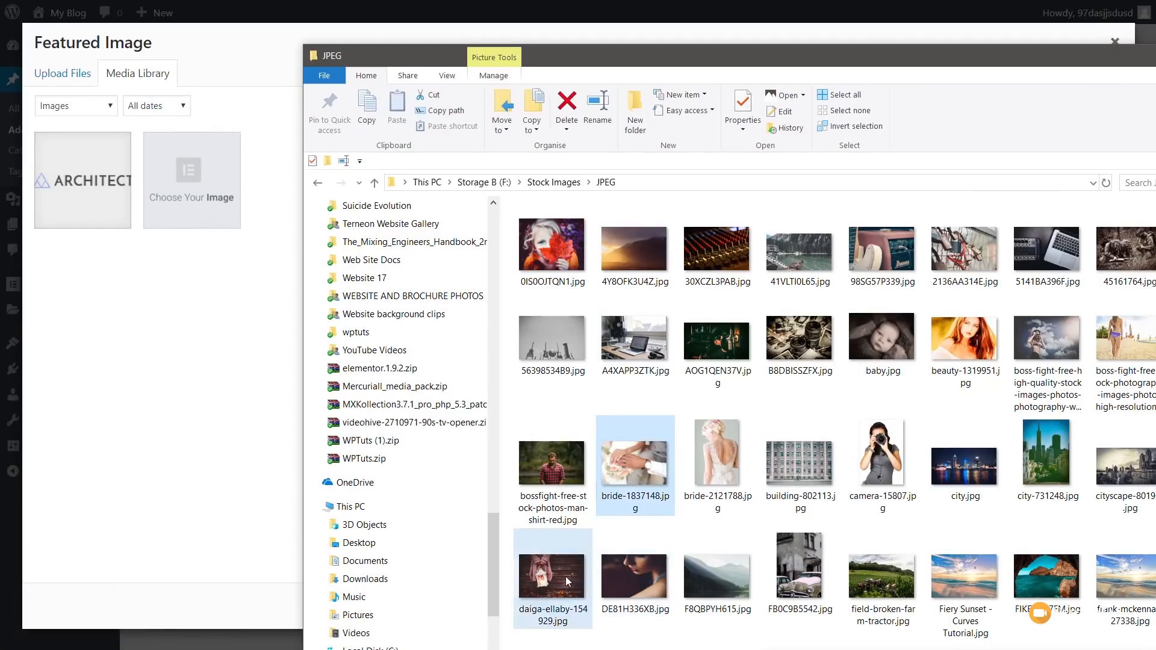
pyautogui.keyDown('ctrl'); pyautogui.click(959, 341); pyautogui.keyUp('ctrl')
pyautogui.moveTo(959, 341); pyautogui.dragTo(238, 377)
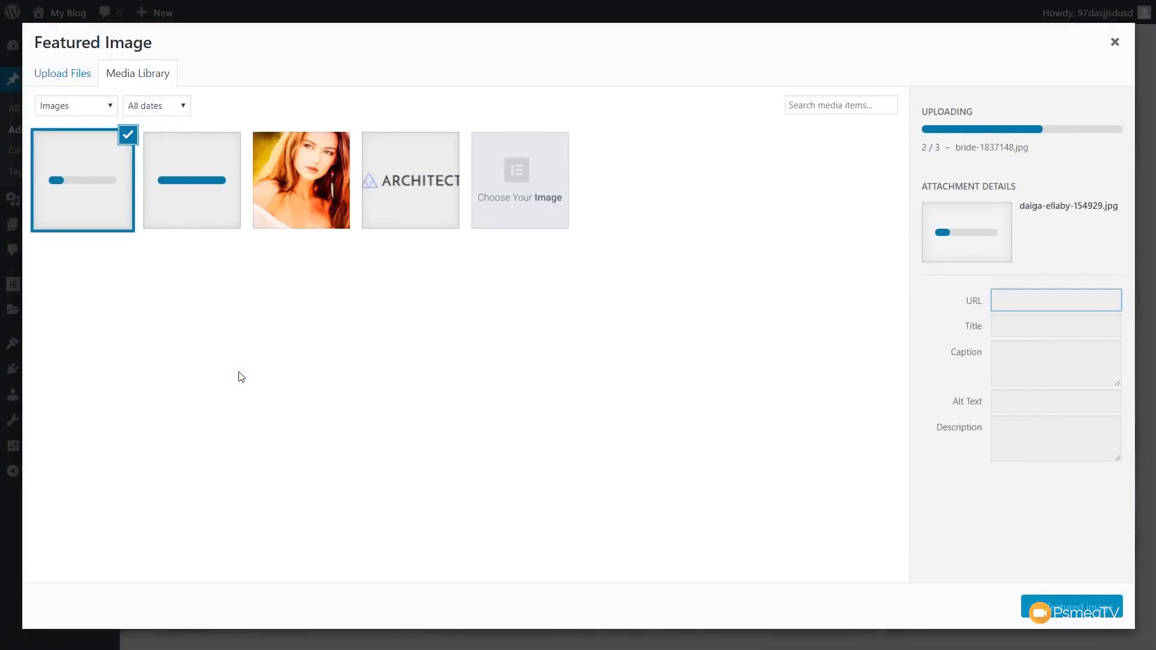
# Step: Set daiga-ellaby-154929.jpg as the post's featured image and publish the post
pyautogui.click(1054, 608)
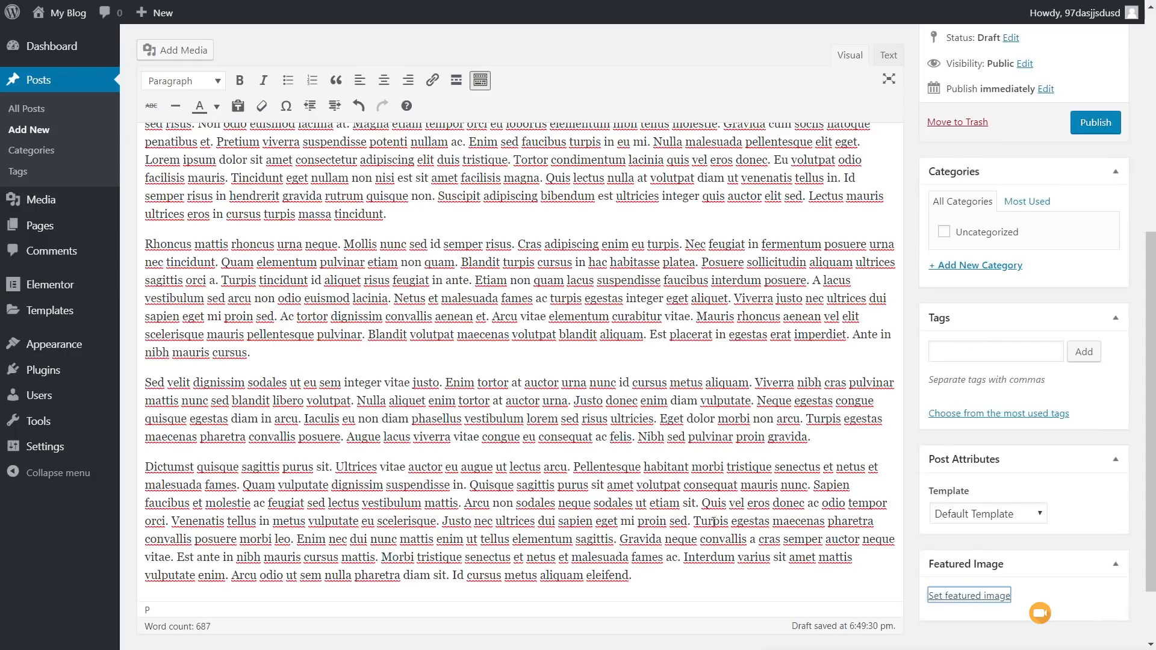
pyautogui.scroll(1, 705, 453)
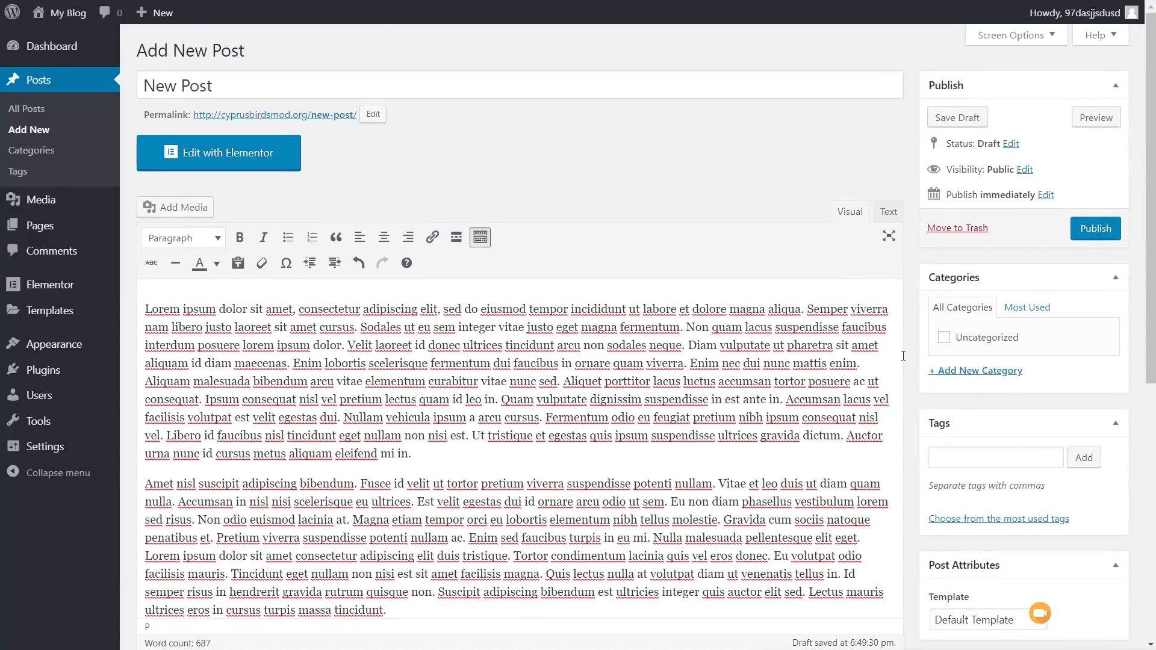
pyautogui.click(1107, 228)
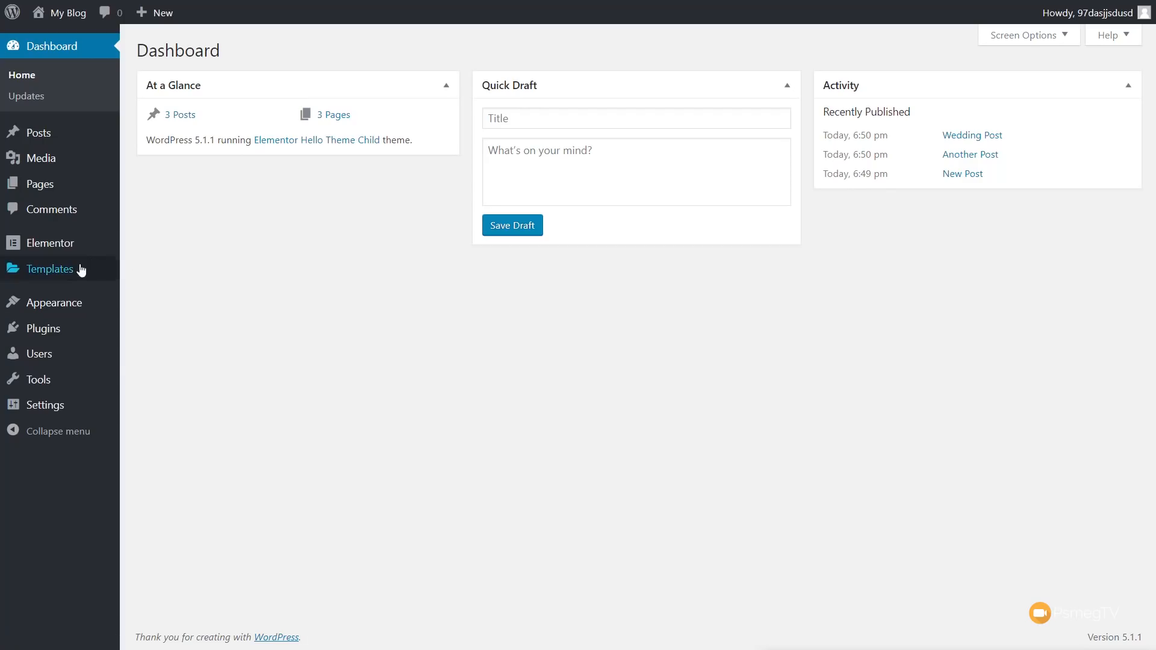
# Step: Create an Archive template named "Default Post Archive" in the Theme Builder
pyautogui.moveTo(80, 268)
pyautogui.click(145, 293)
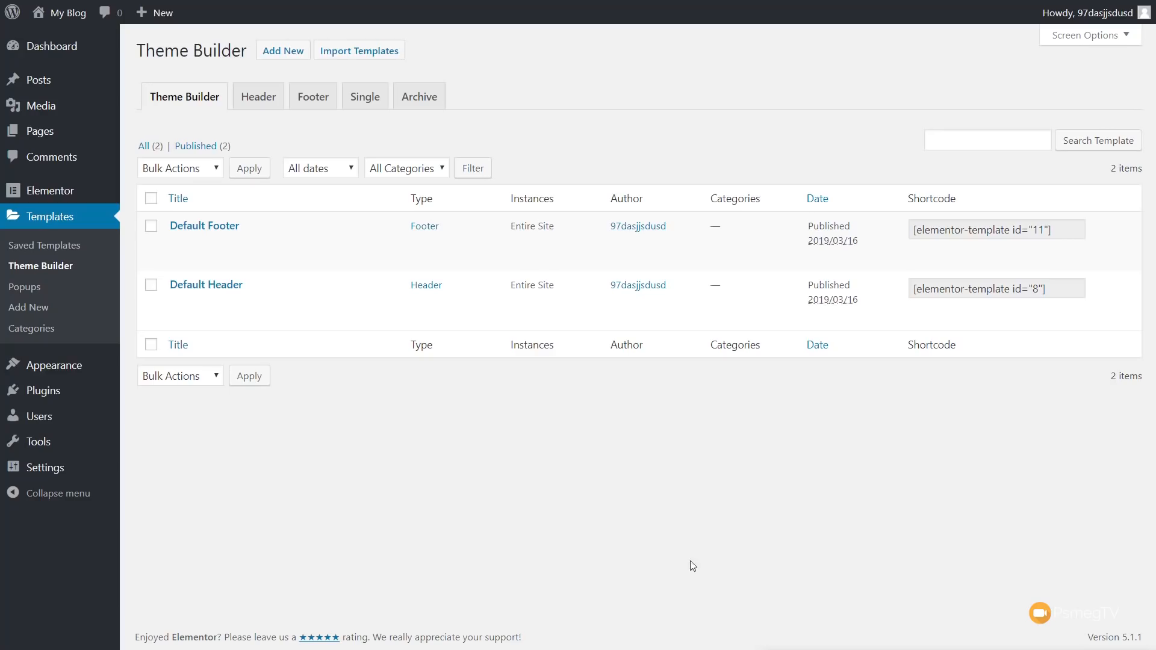
pyautogui.click(424, 100)
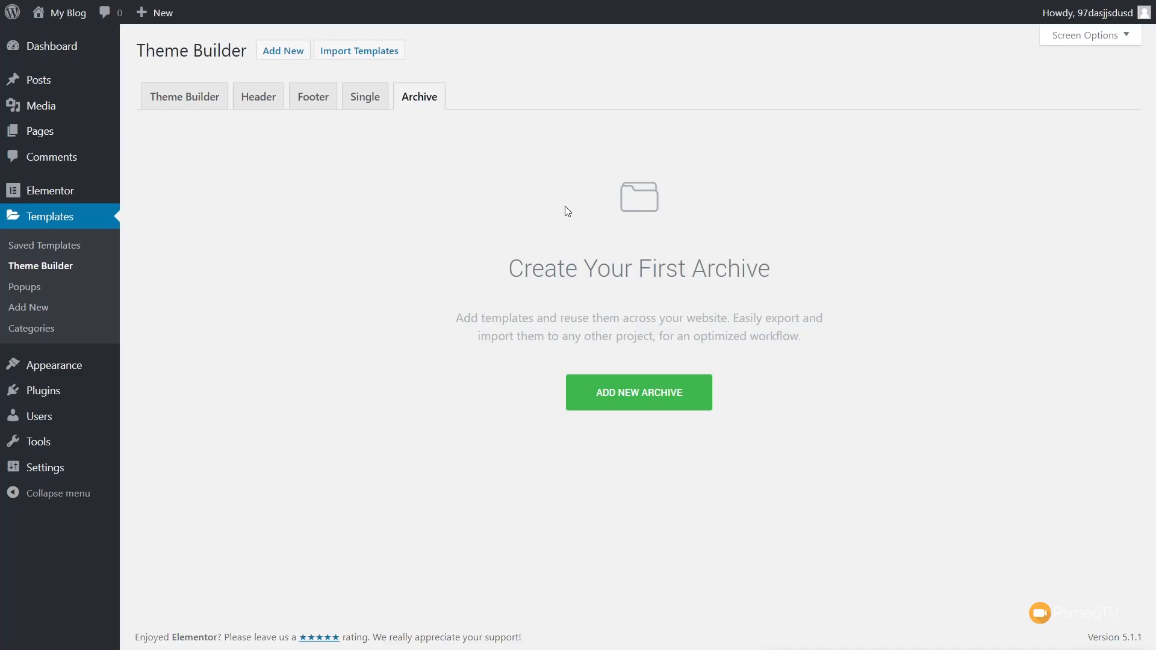
pyautogui.click(642, 405)
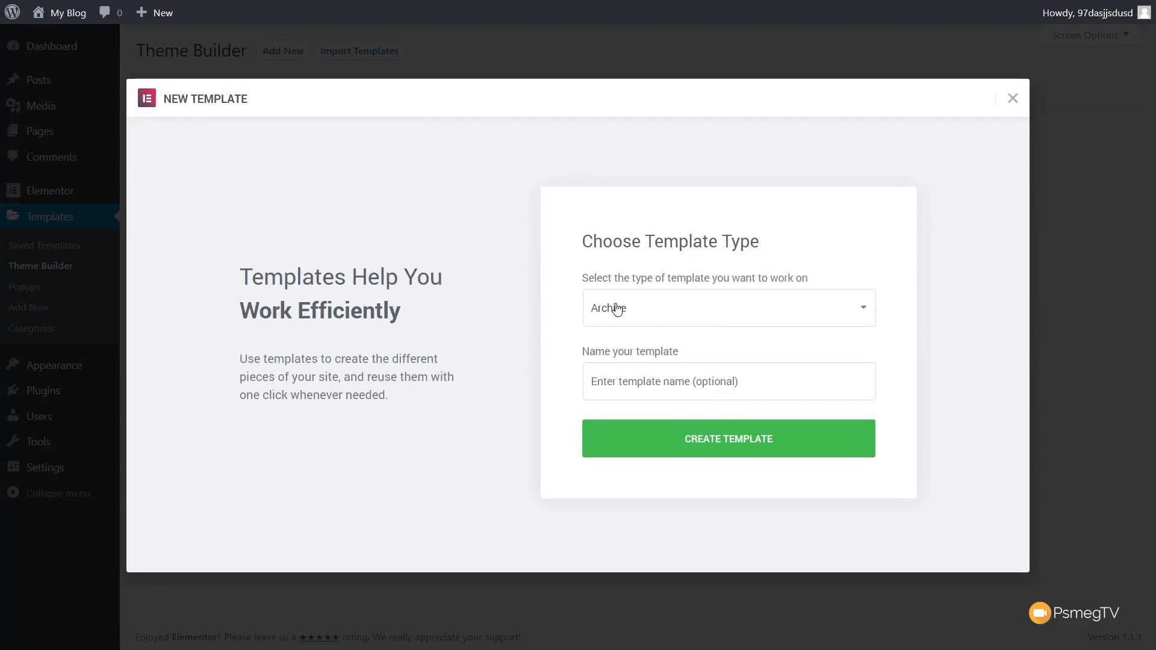
pyautogui.click(613, 381)
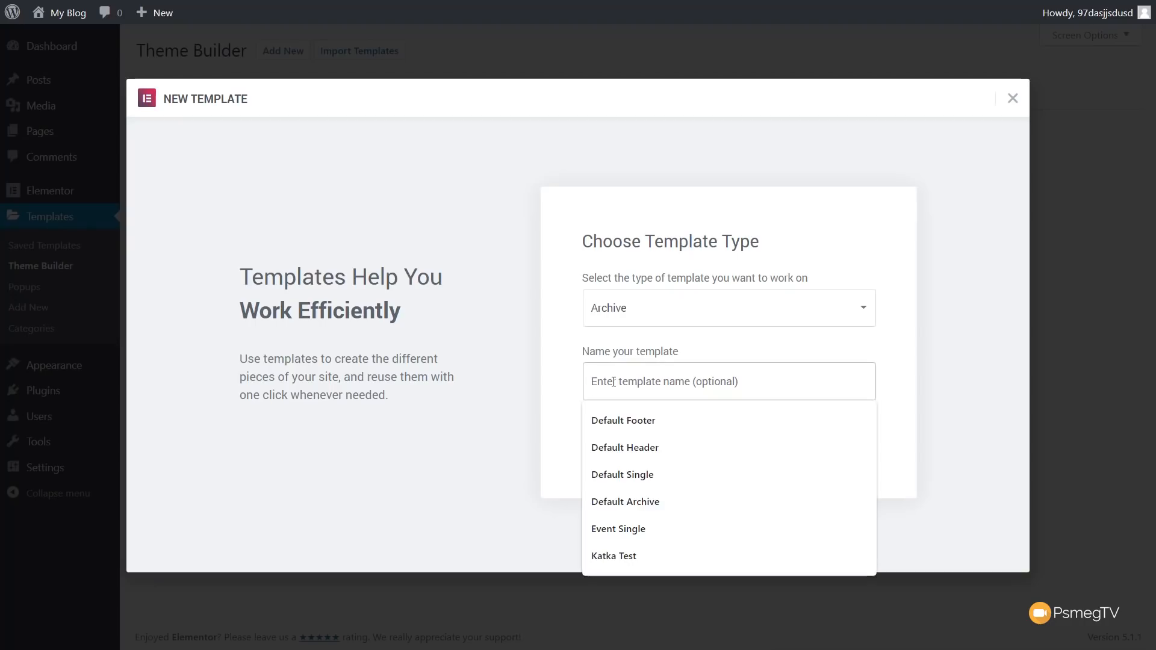
pyautogui.write('Defau')
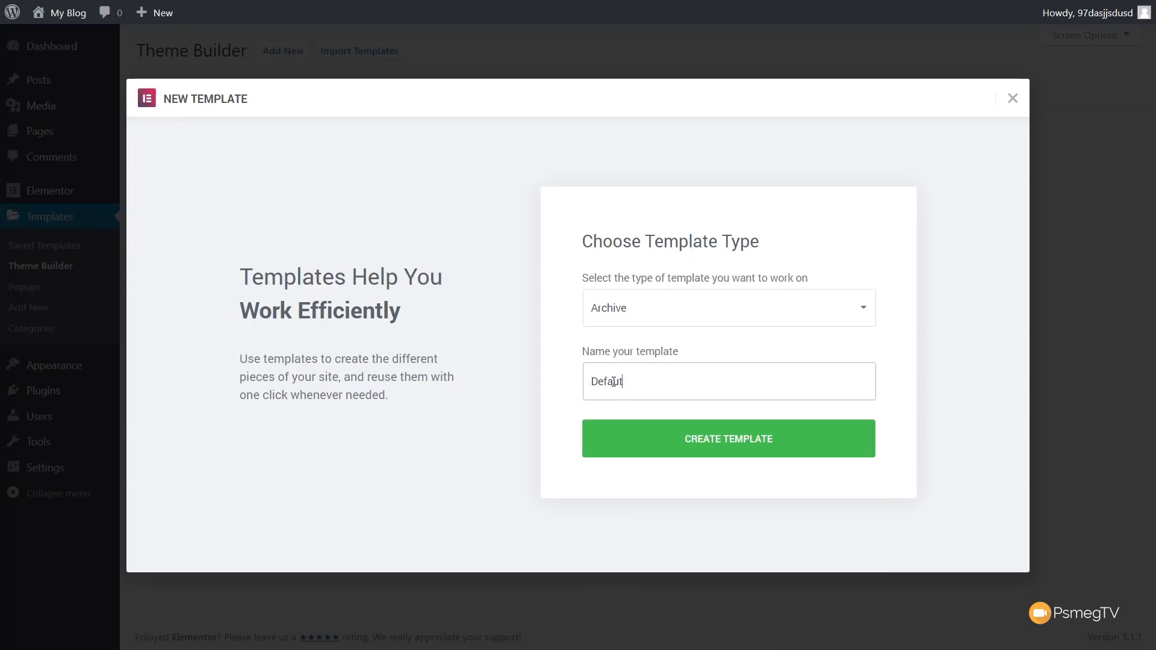
pyautogui.write('lt ')
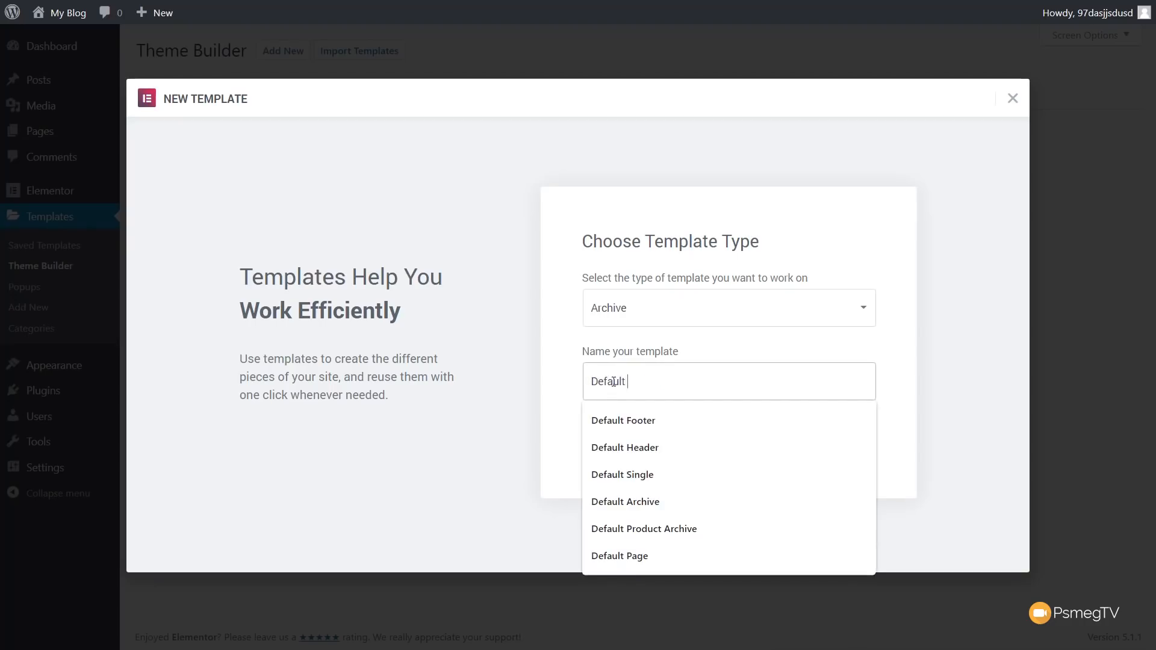
pyautogui.write('Post Archive')
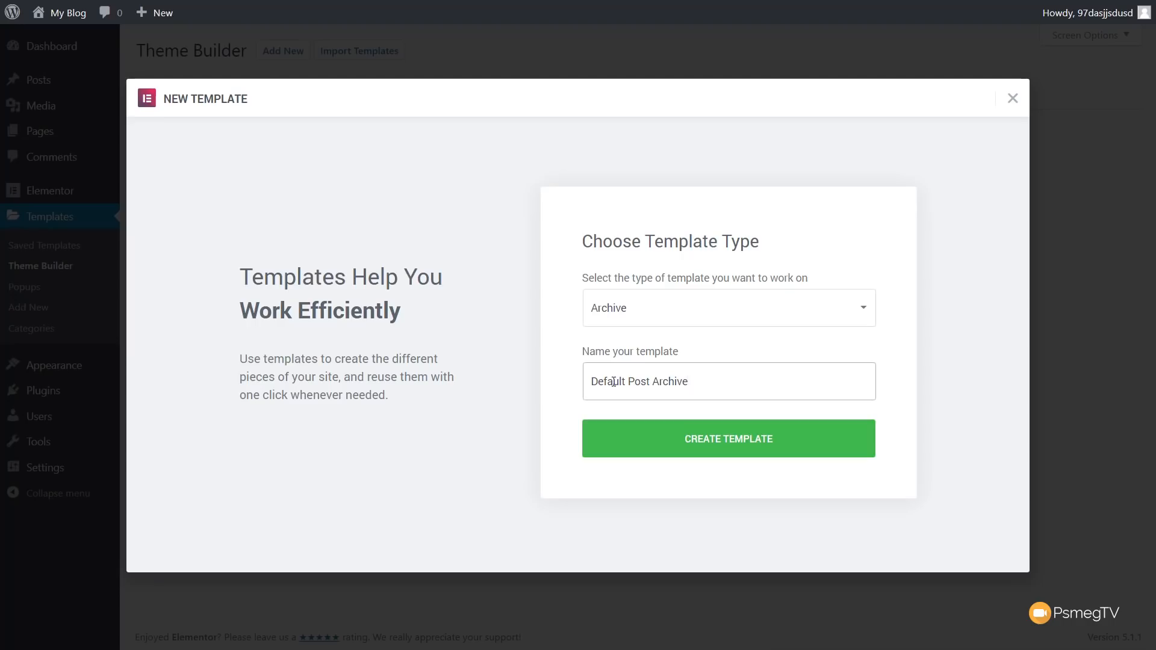
pyautogui.click(686, 450)
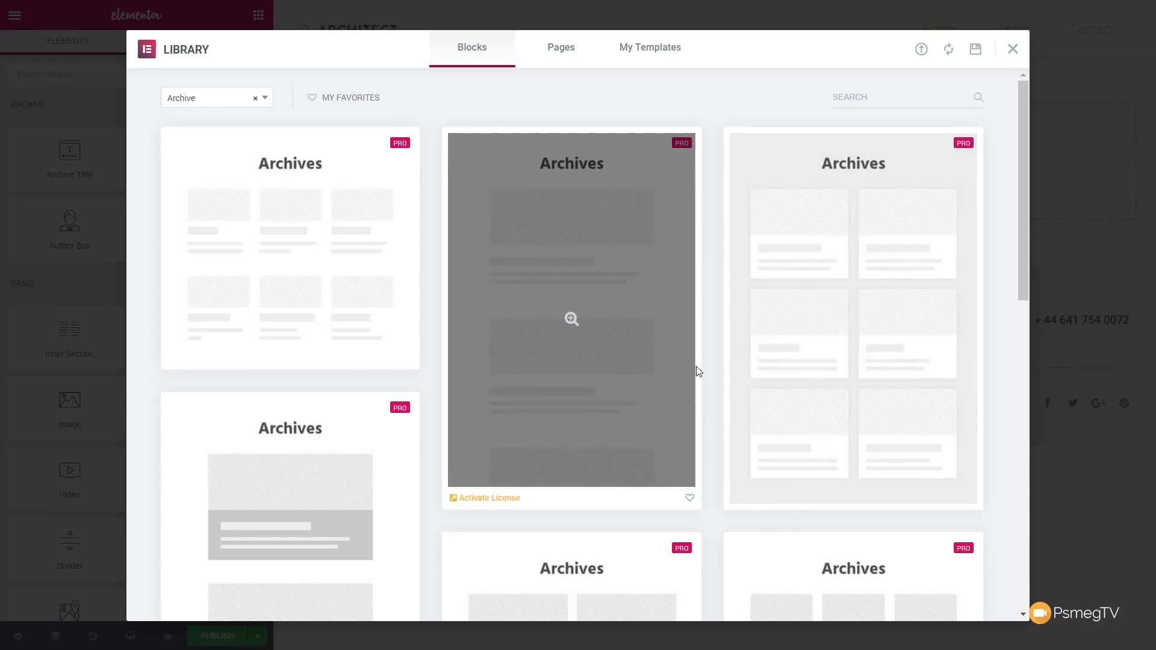
# Step: Insert the single-column Archives block with stacked posts on a plain background from the template library
pyautogui.scroll(-1, 708, 374)
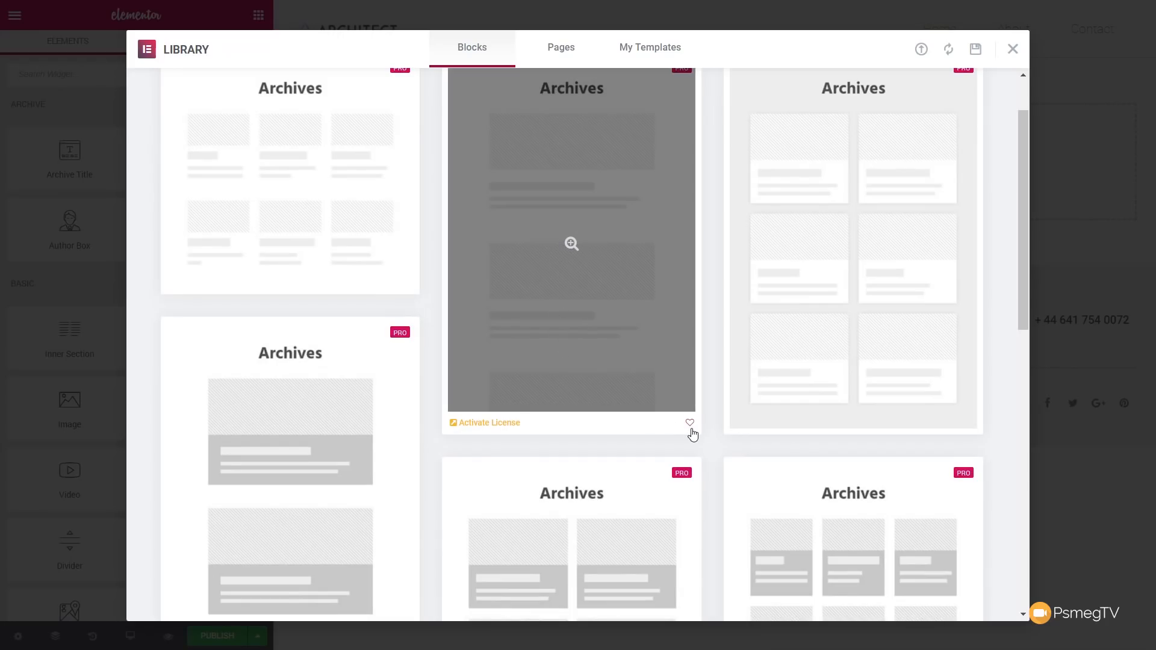
pyautogui.scroll(2, 692, 434)
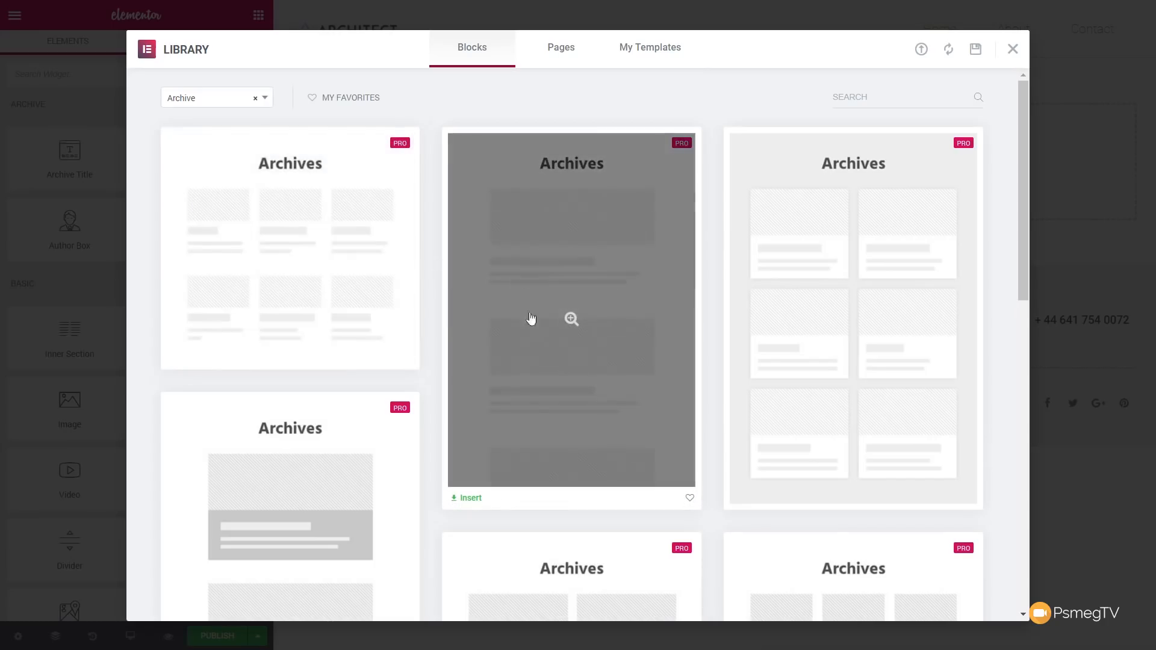
pyautogui.click(480, 499)
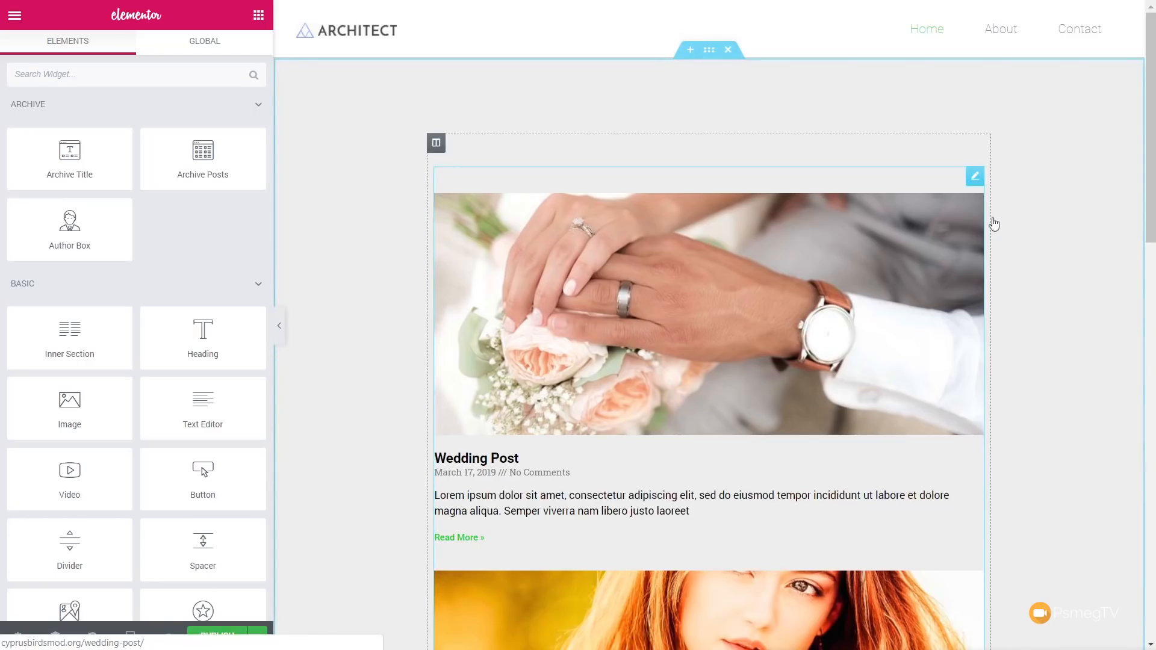
# Step: Clear the background color of the section containing the archive posts
pyautogui.click(976, 177)
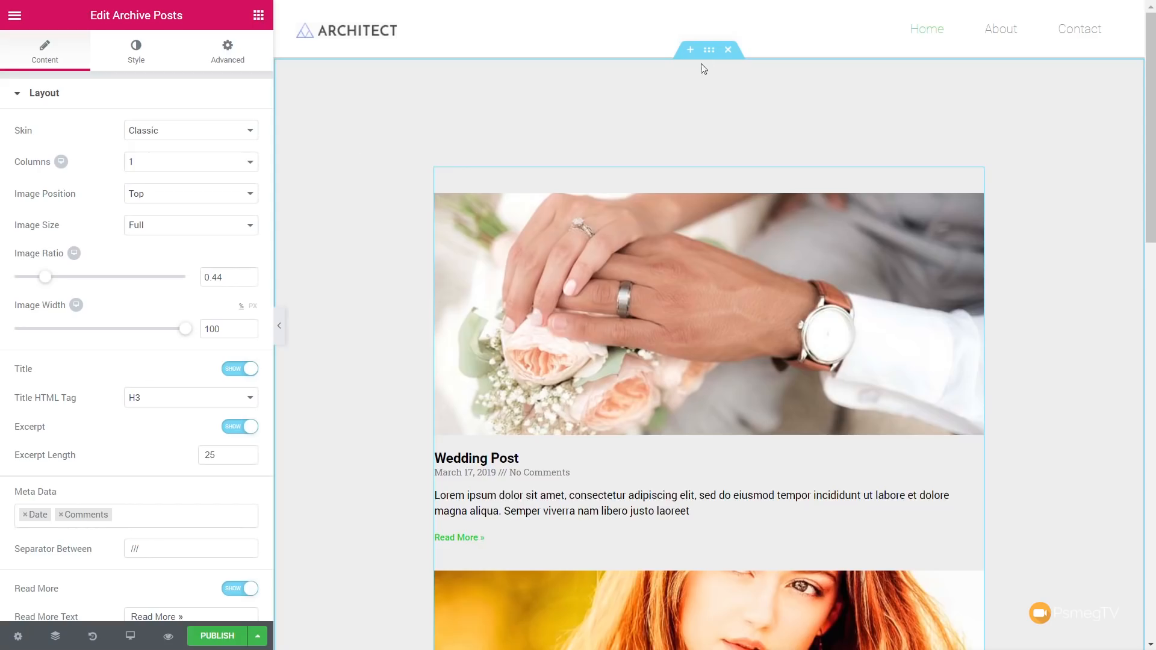
pyautogui.click(710, 51)
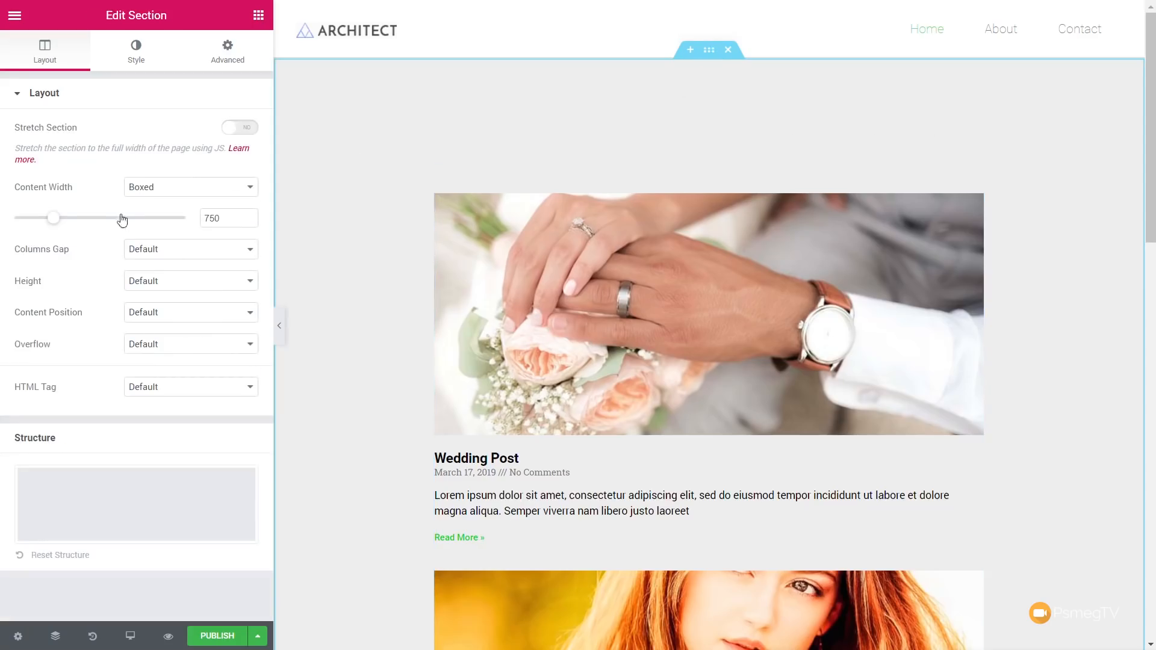
pyautogui.click(141, 53)
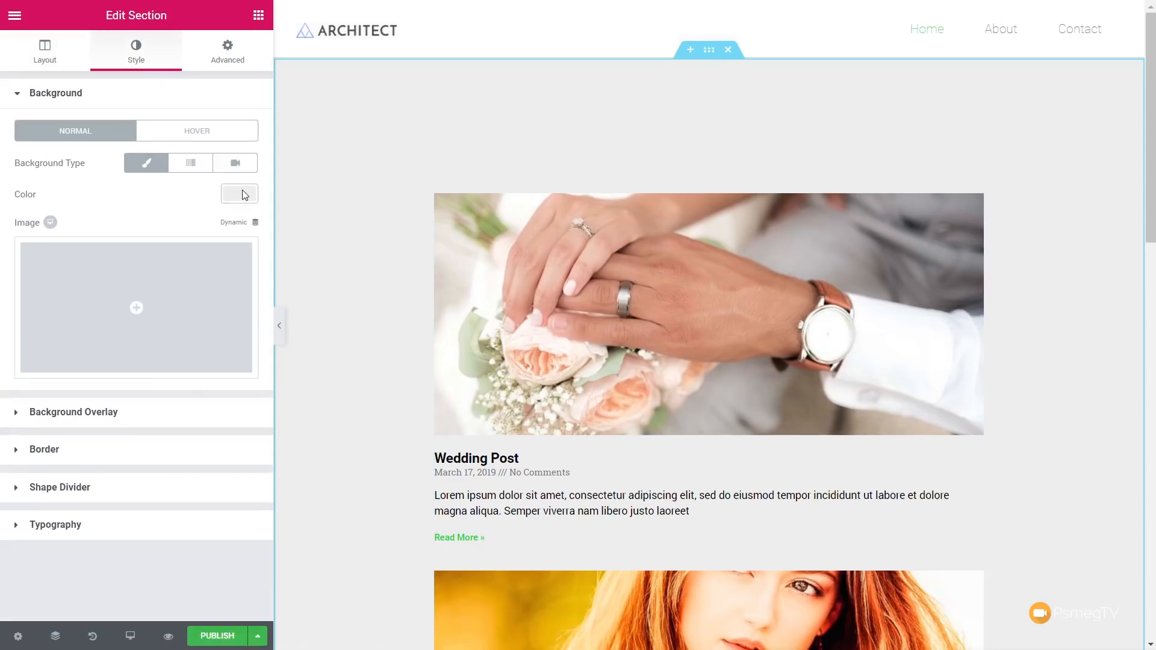
pyautogui.click(224, 198)
pyautogui.click(155, 194)
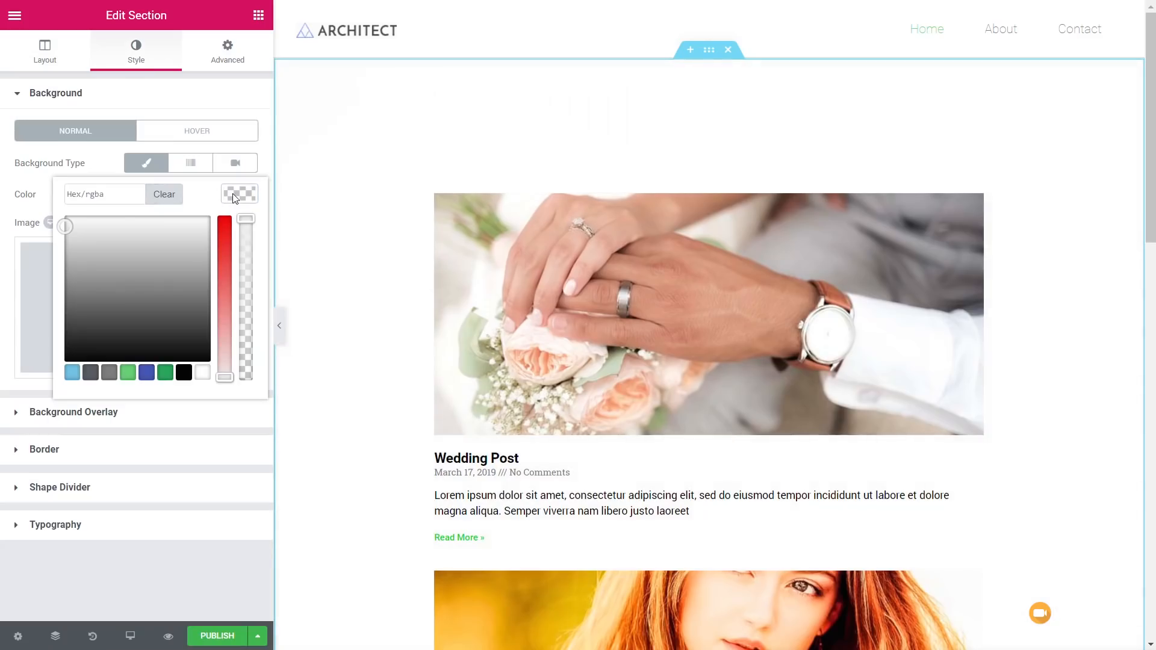
pyautogui.click(235, 199)
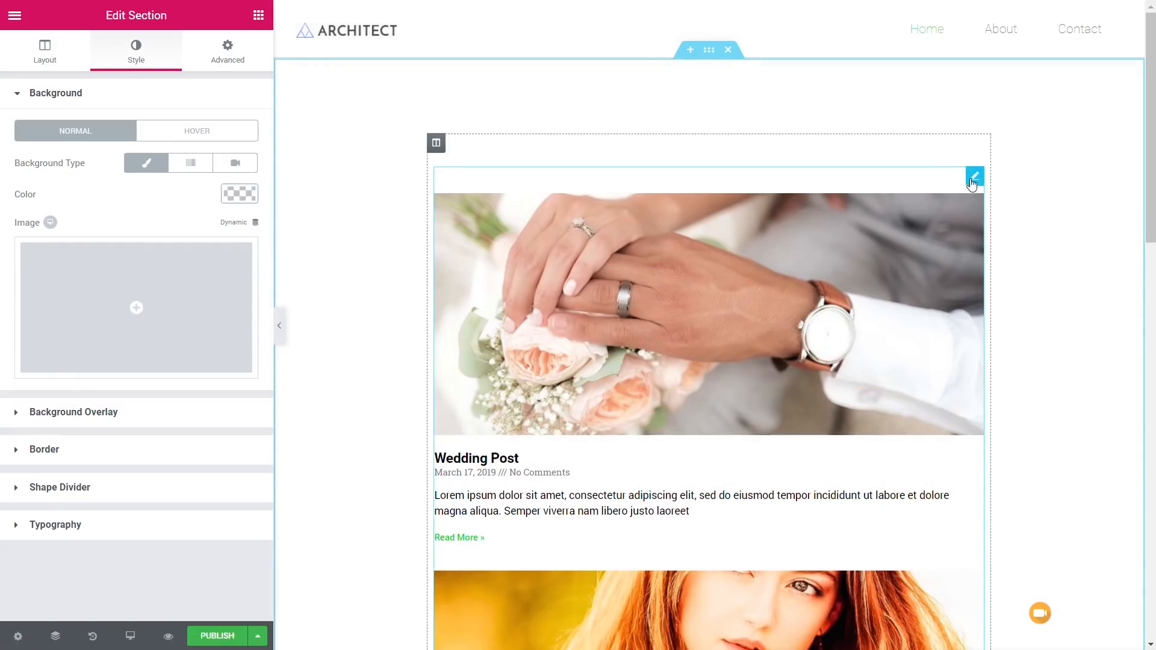
# Step: Set the Archive Posts widget to the Cards skin with 1 column
pyautogui.click(975, 176)
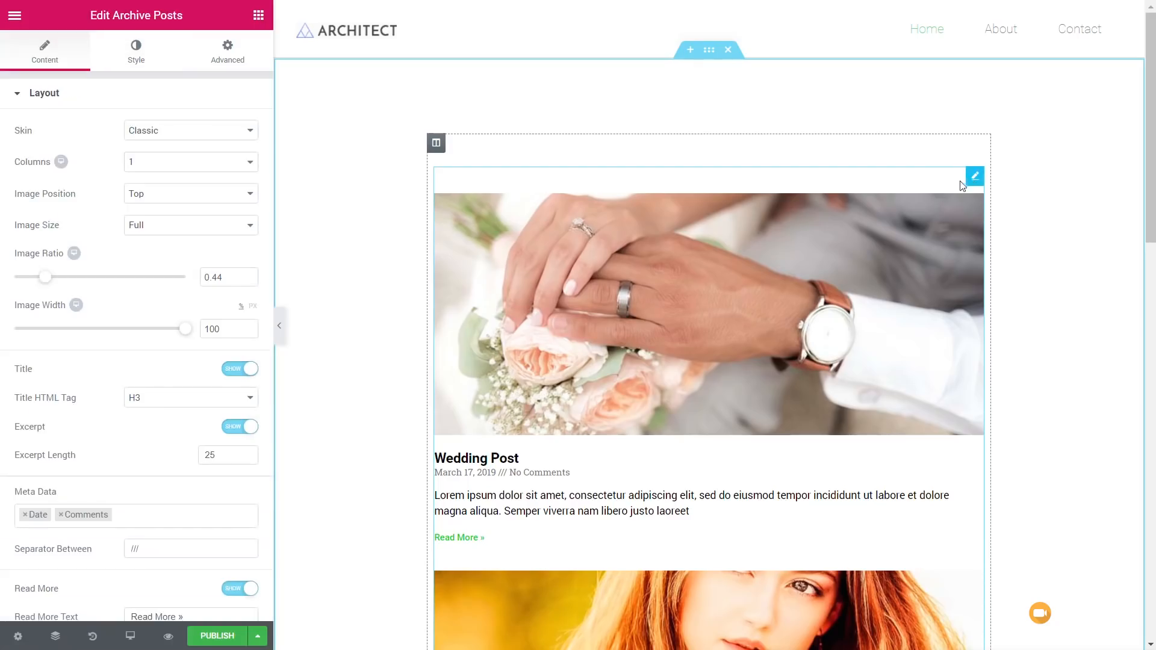
pyautogui.click(169, 138)
pyautogui.click(170, 159)
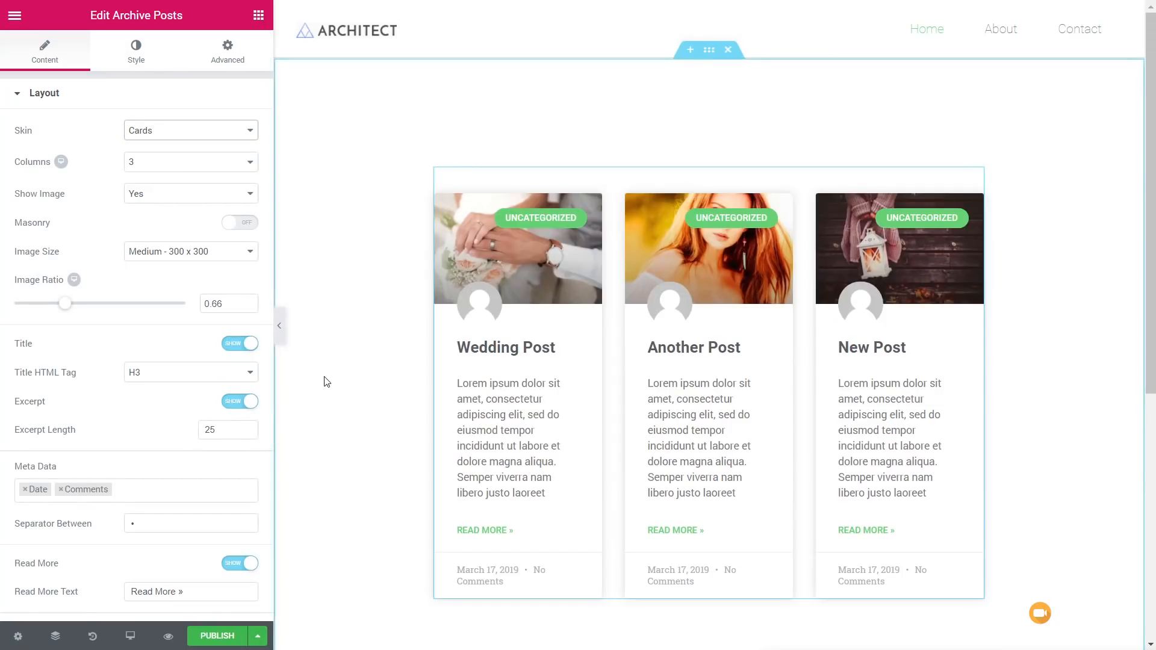
pyautogui.click(155, 164)
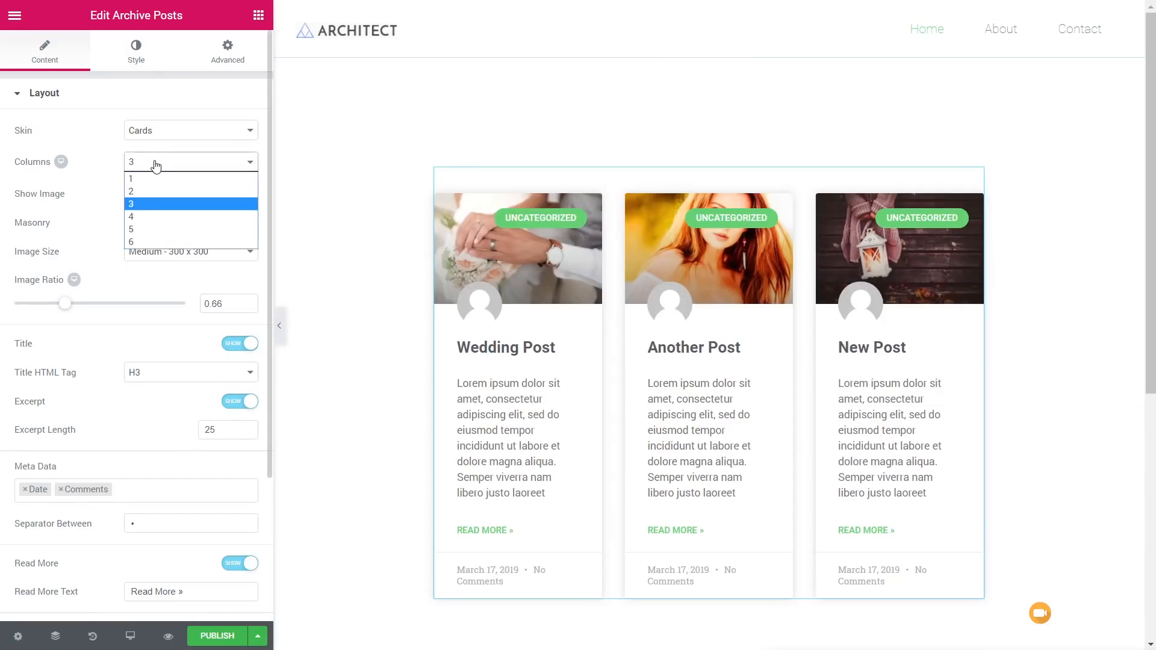
pyautogui.click(153, 180)
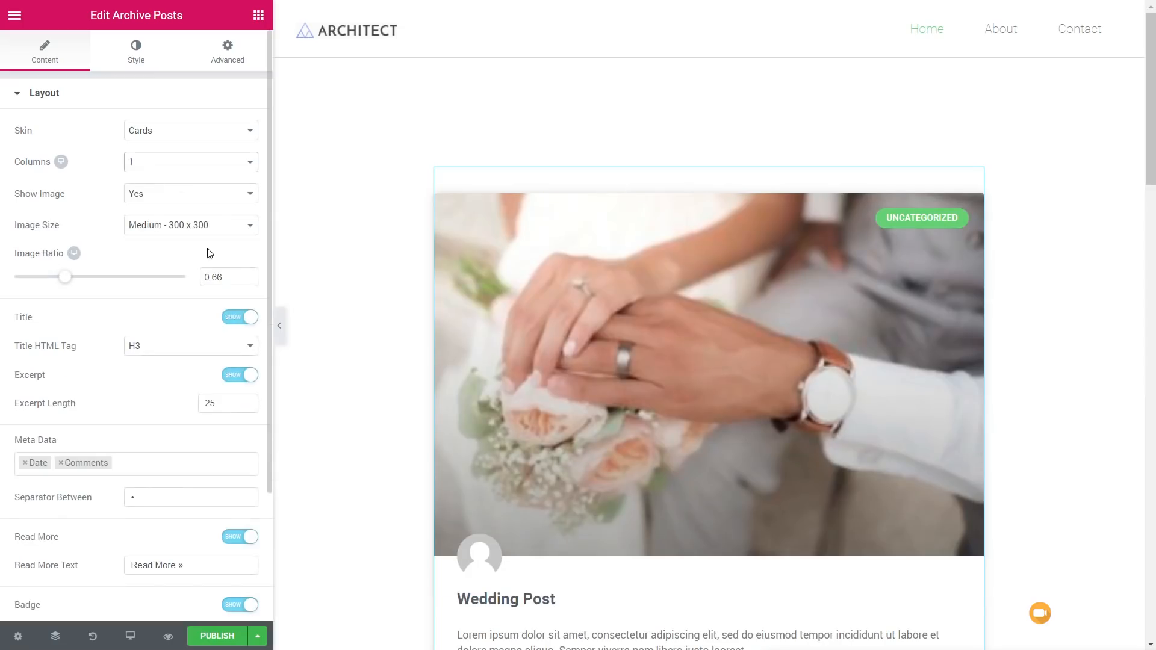
# Step: Try a 2-column layout for the archive posts and return to 1 column
pyautogui.click(182, 168)
pyautogui.click(171, 190)
pyautogui.click(184, 170)
pyautogui.click(176, 179)
# Step: Set the archive posts' image size to Medium Large - 768 x 0
pyautogui.click(173, 225)
pyautogui.click(159, 268)
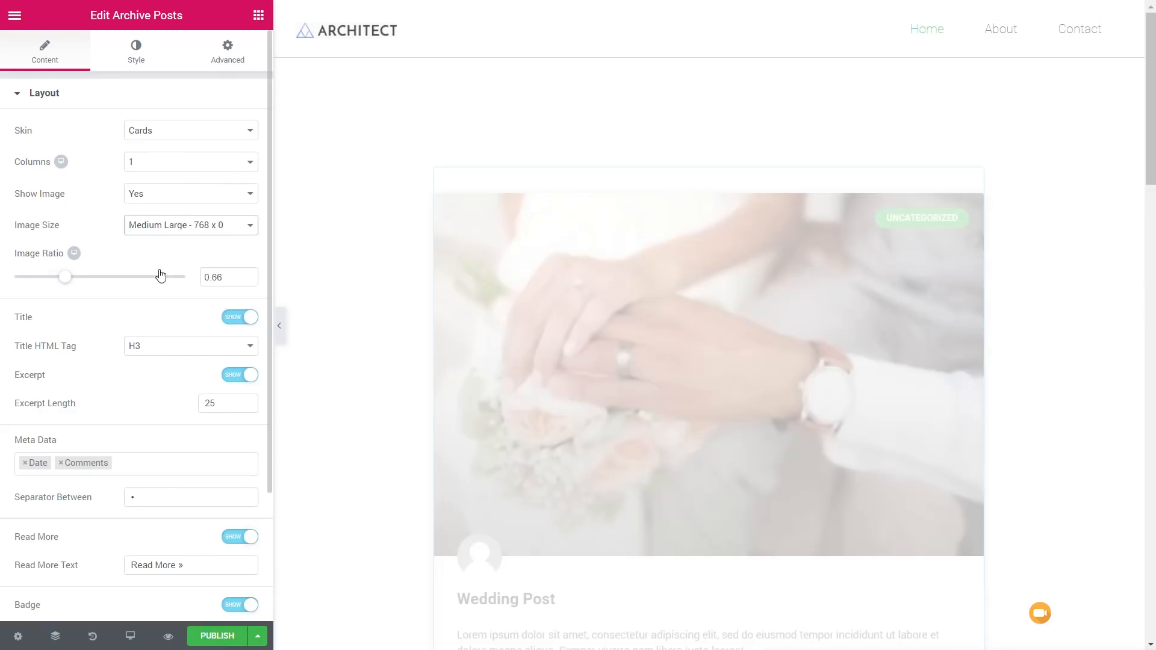
pyautogui.scroll(-4, 374, 472)
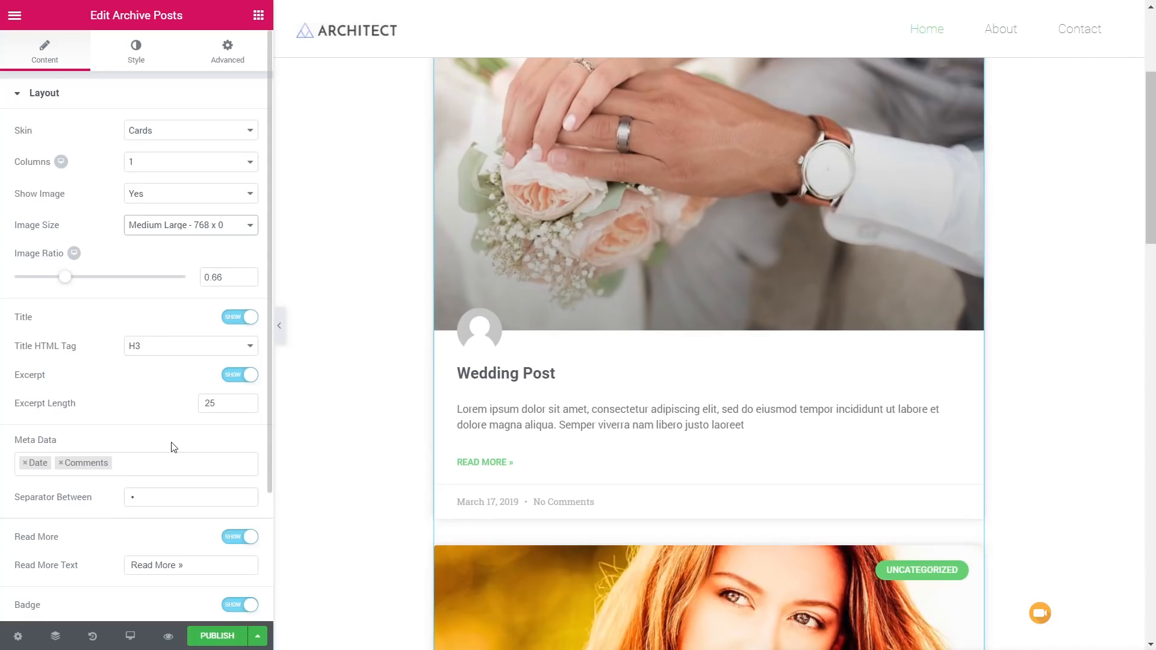
# Step: Replace Comments with Time in the archive posts' meta data and hide the avatar
pyautogui.click(62, 463)
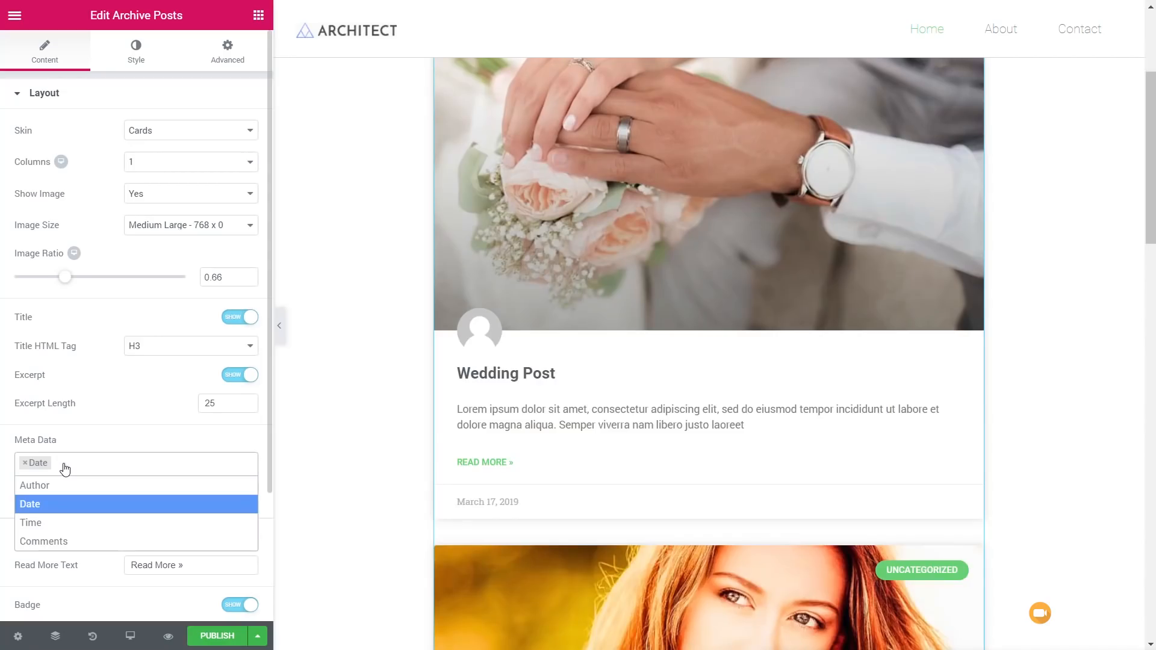
pyautogui.click(124, 433)
pyautogui.click(116, 465)
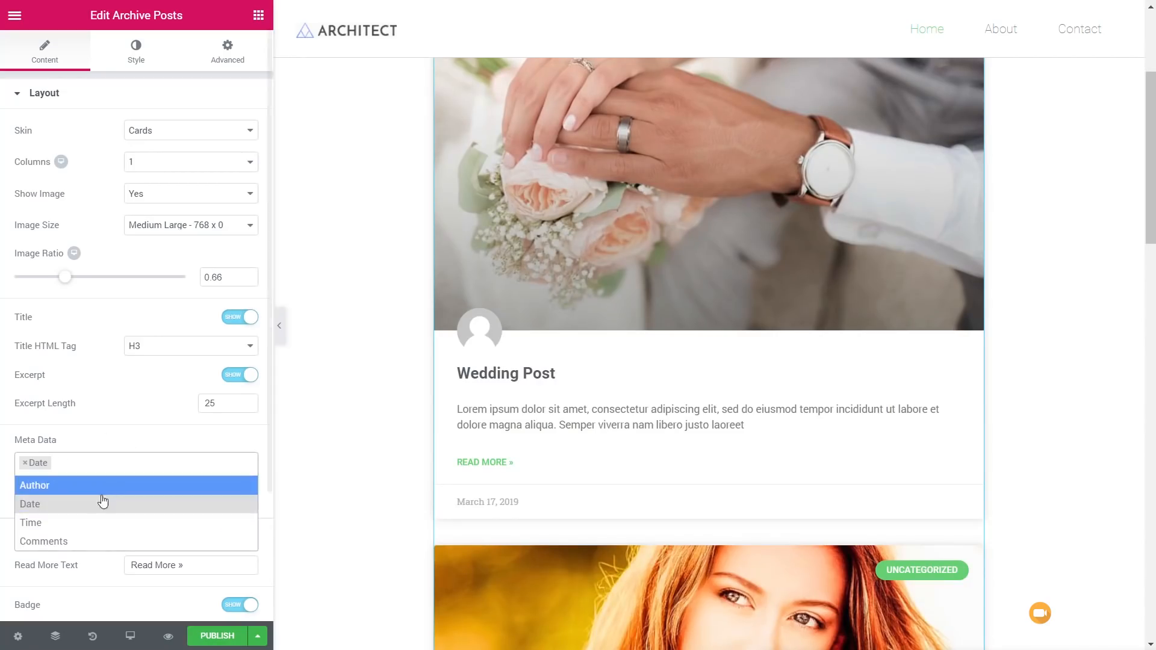
pyautogui.click(84, 523)
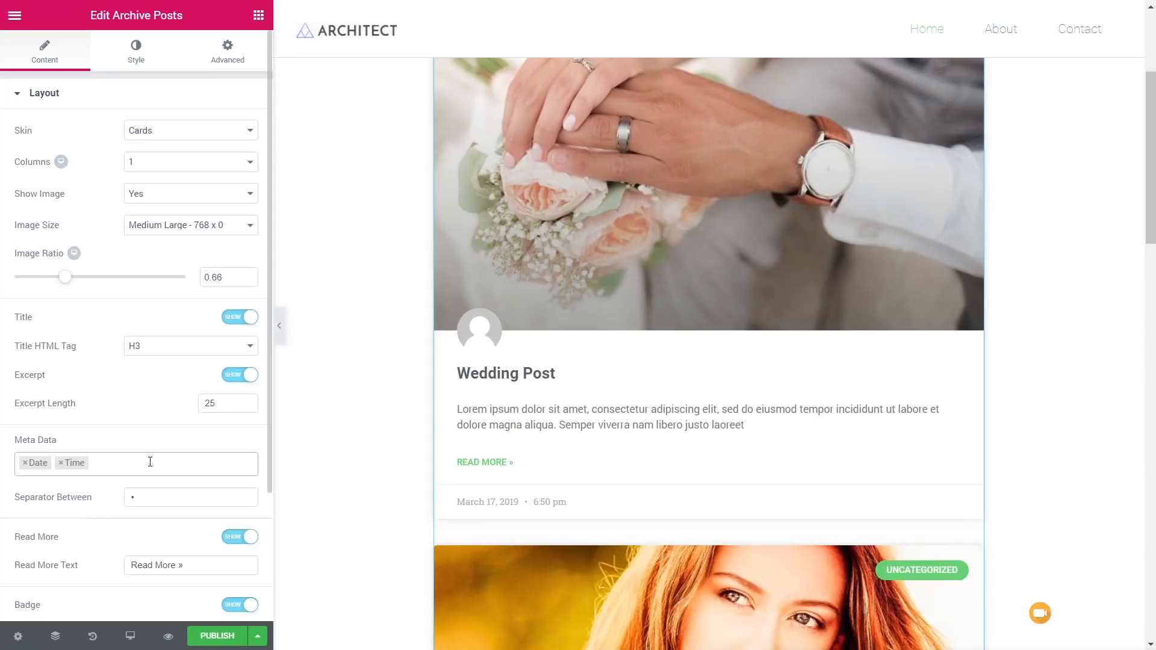
pyautogui.scroll(-3, 110, 500)
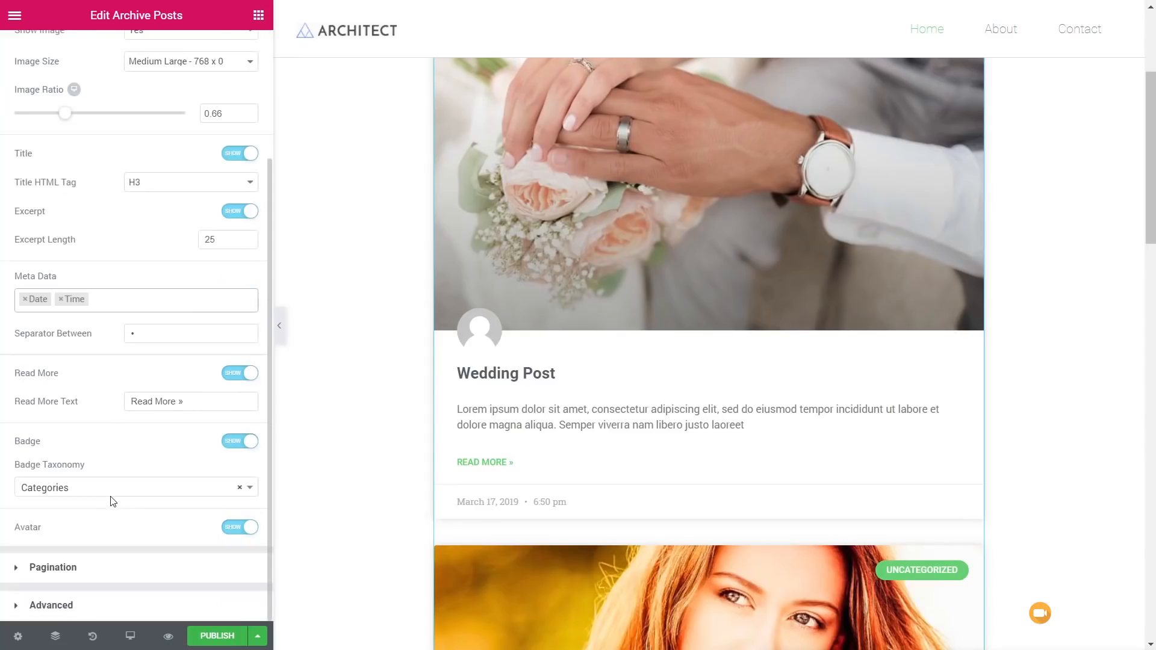
pyautogui.click(236, 530)
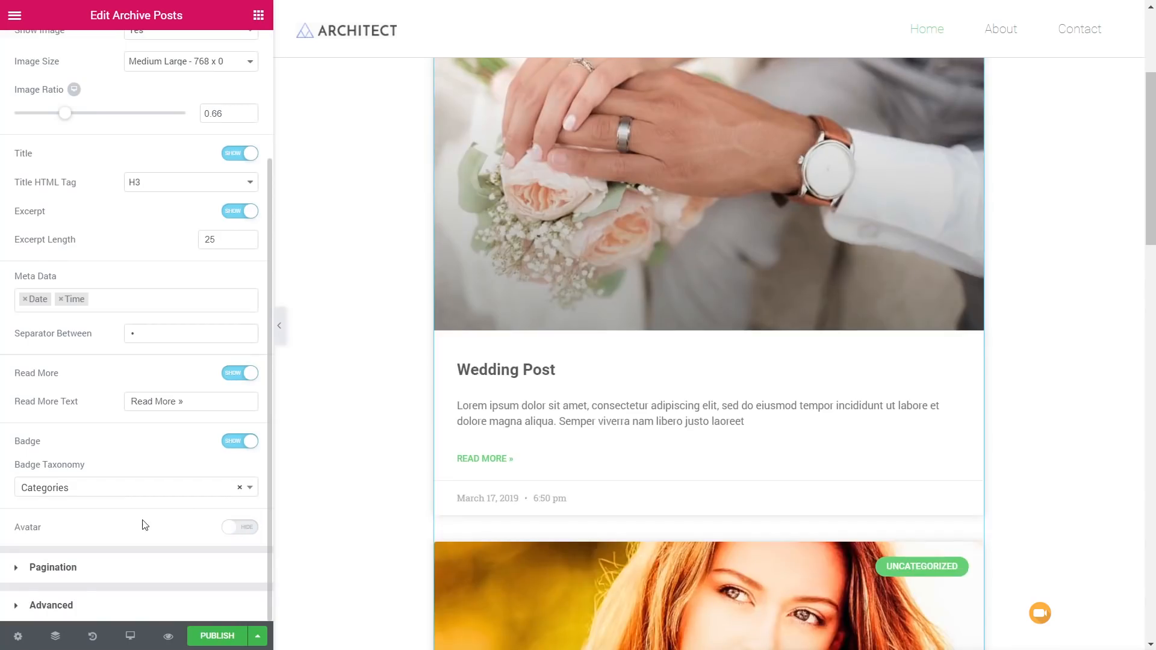
pyautogui.scroll(3, 174, 320)
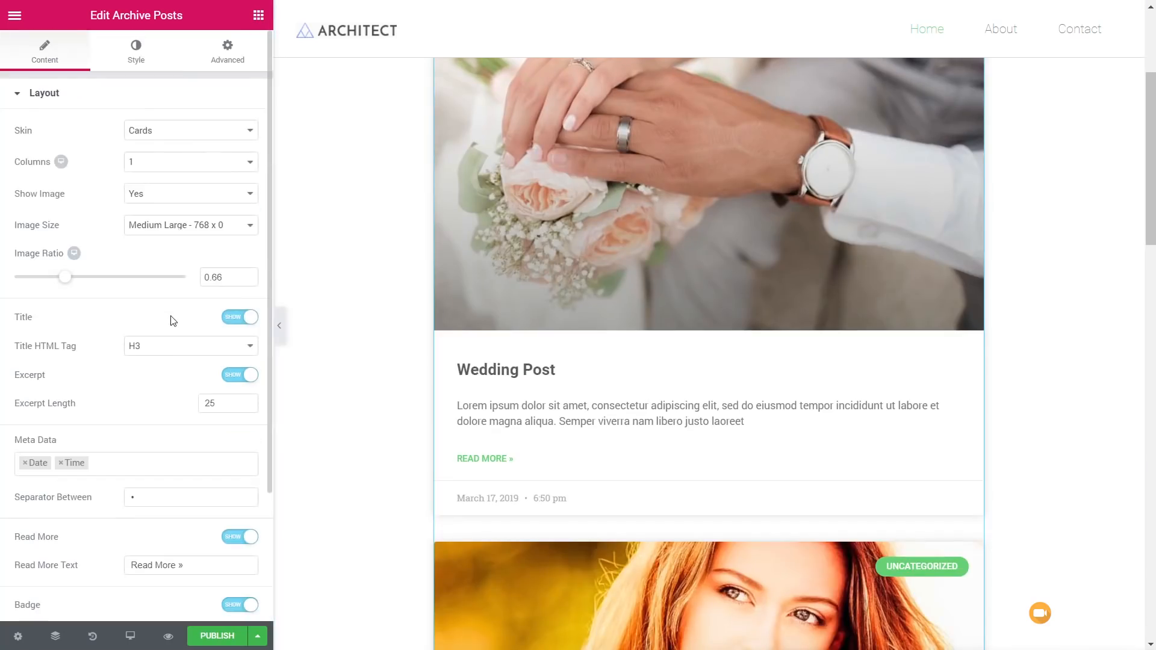
pyautogui.click(138, 61)
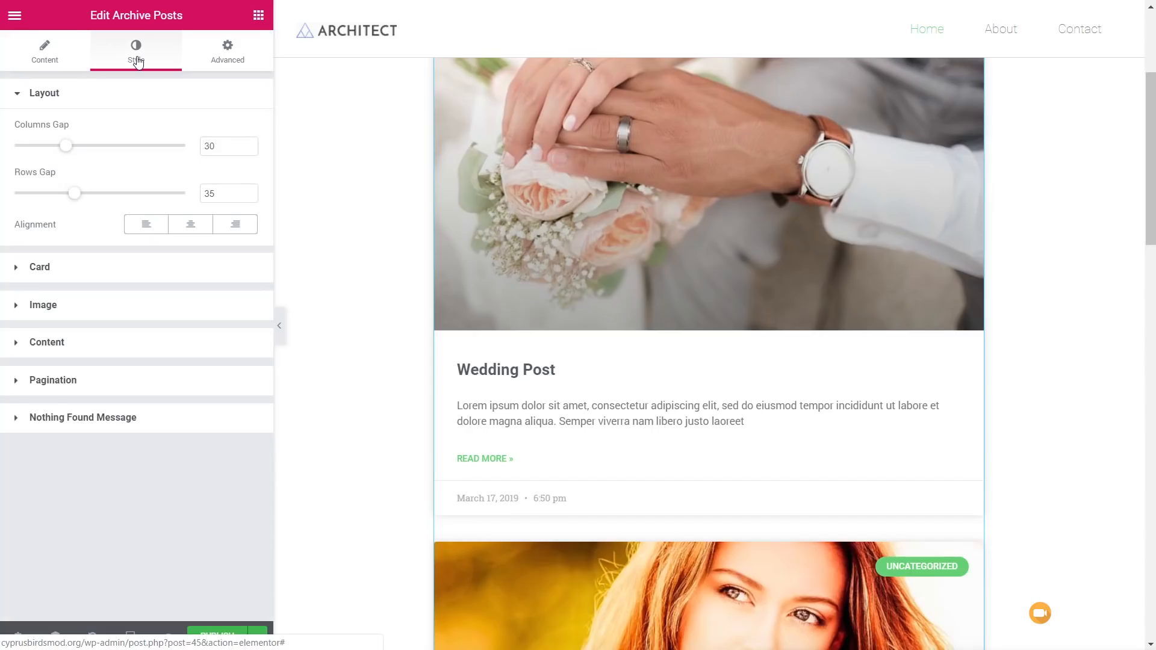
pyautogui.scroll(-10, 709, 355)
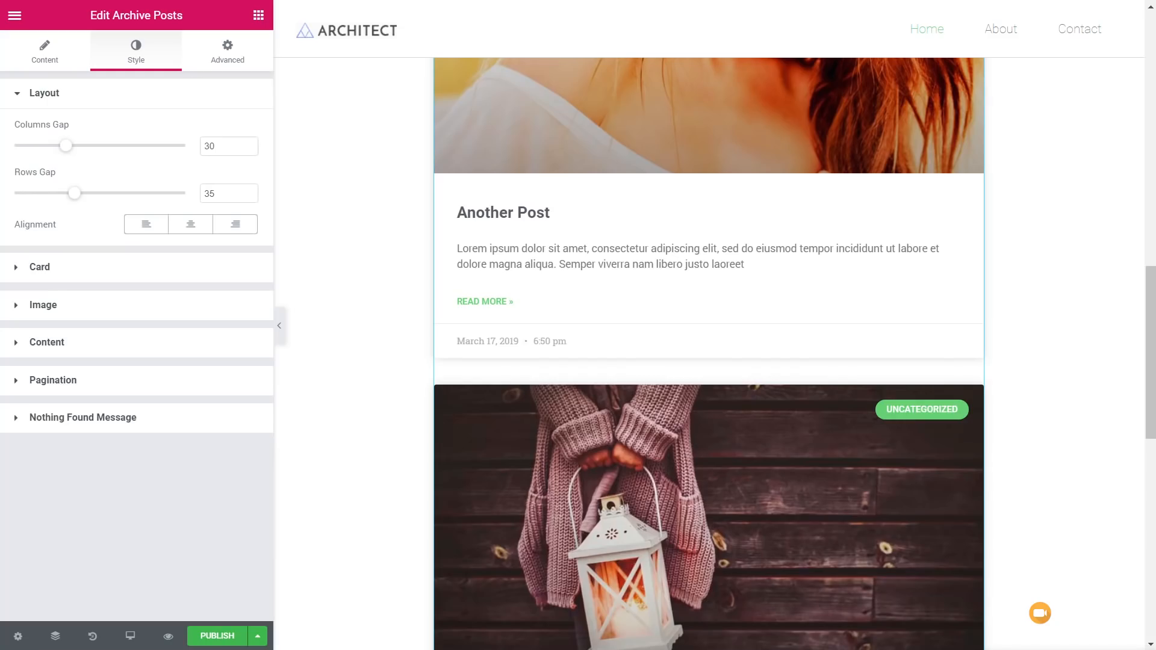
# Step: Publish the archive template with a display condition that includes All Archives
pyautogui.click(220, 636)
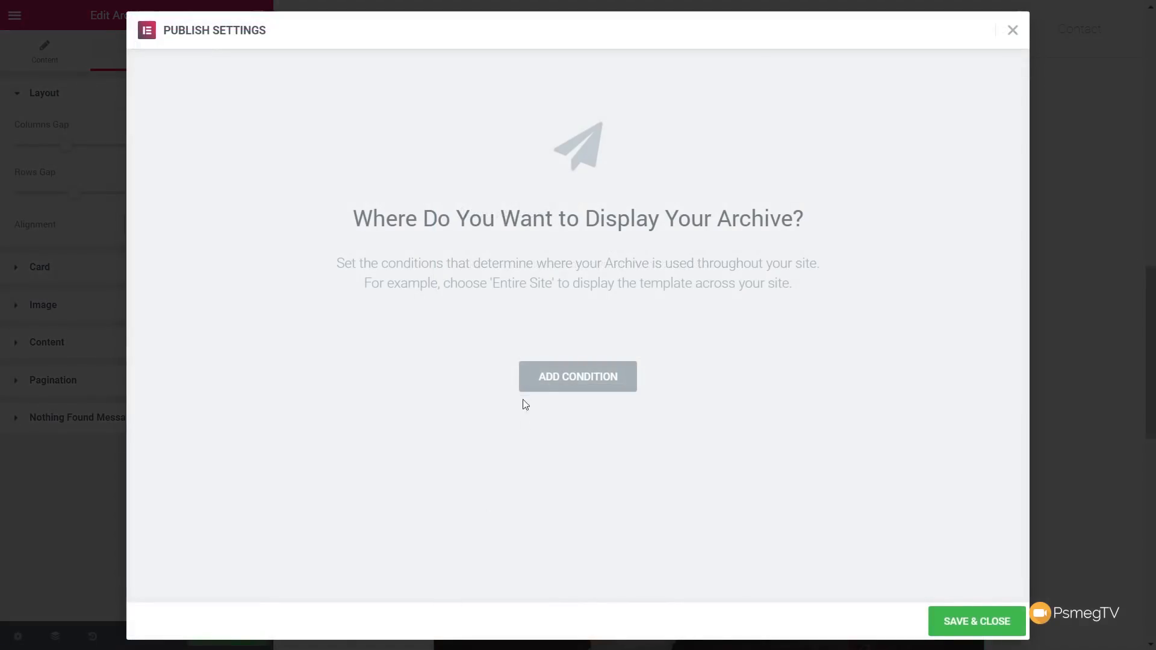
pyautogui.click(572, 378)
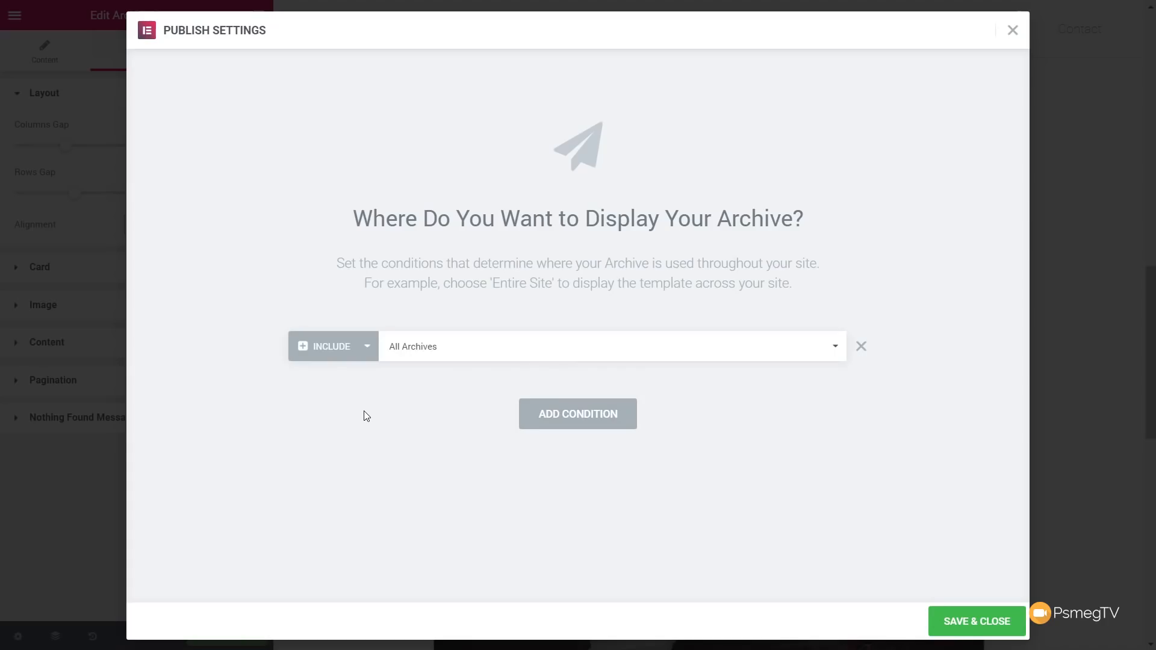
pyautogui.click(402, 355)
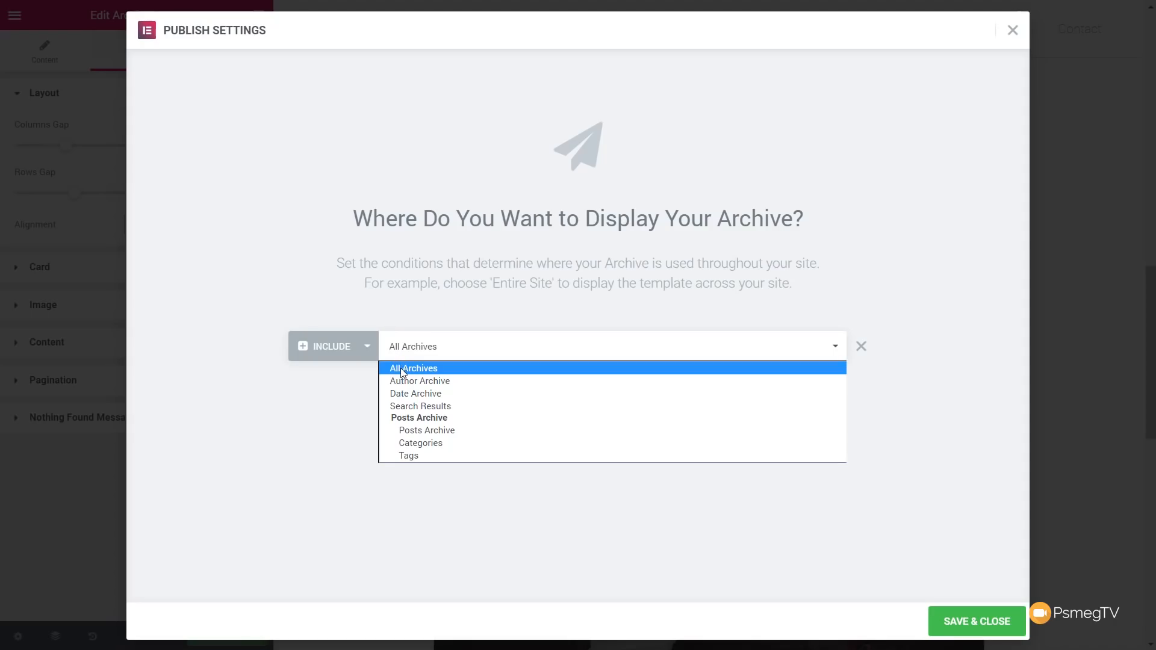
pyautogui.click(401, 369)
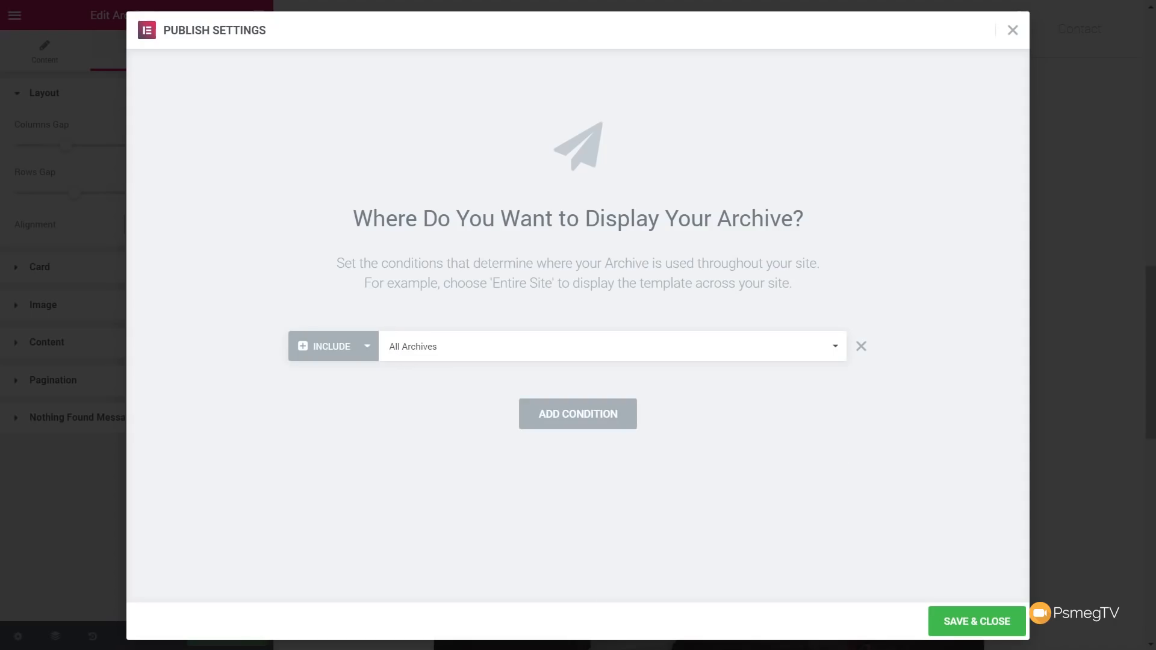
pyautogui.click(985, 624)
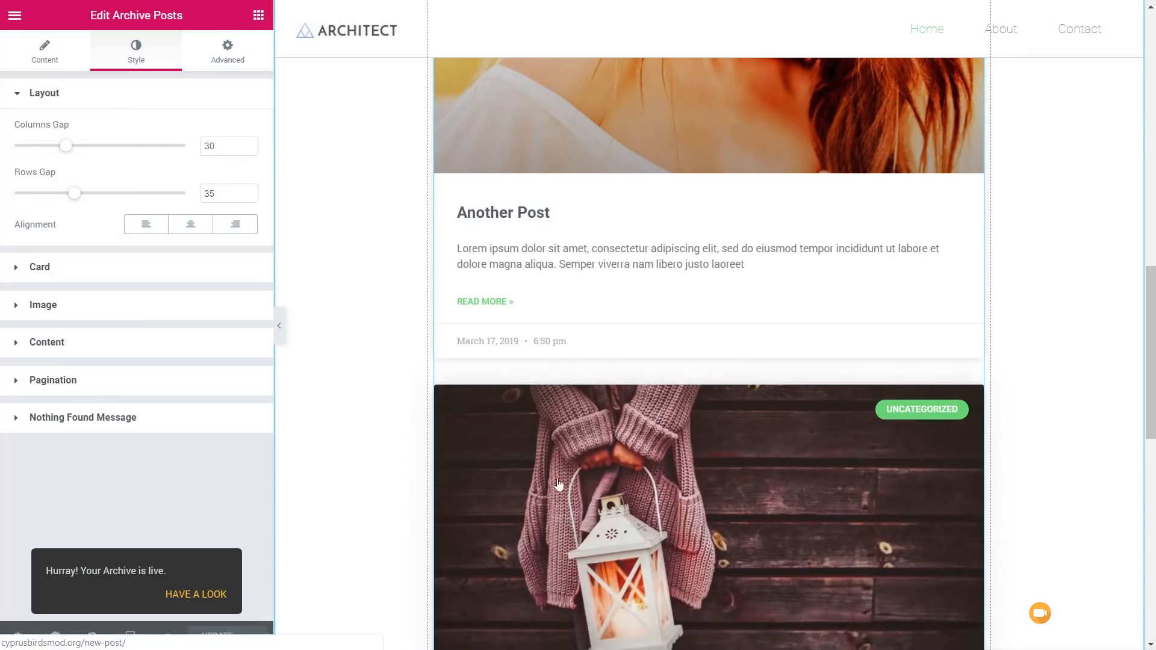
# Step: Exit the template editor to the dashboard and open the Theme Builder template list
pyautogui.click(15, 15)
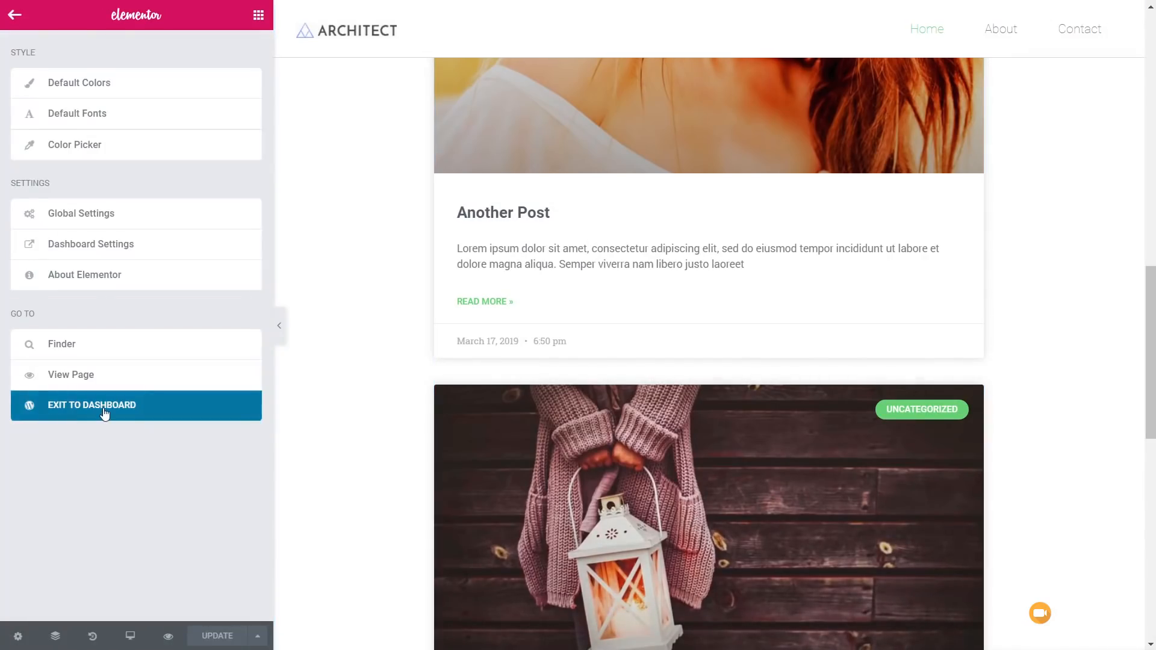
pyautogui.click(104, 412)
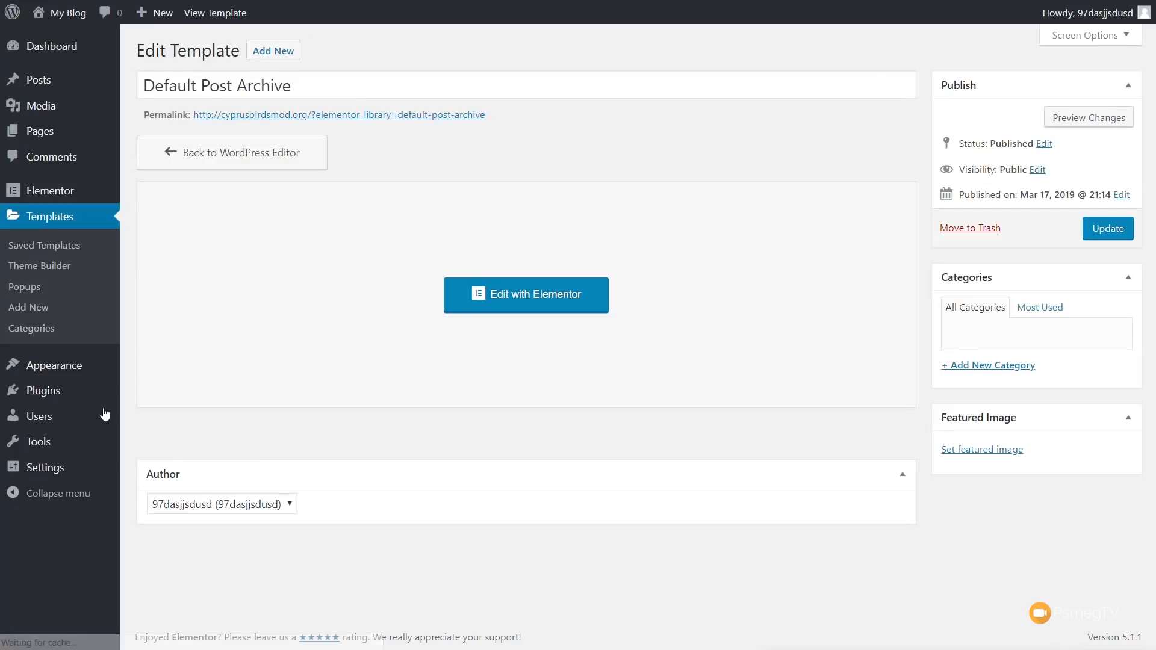
pyautogui.click(53, 266)
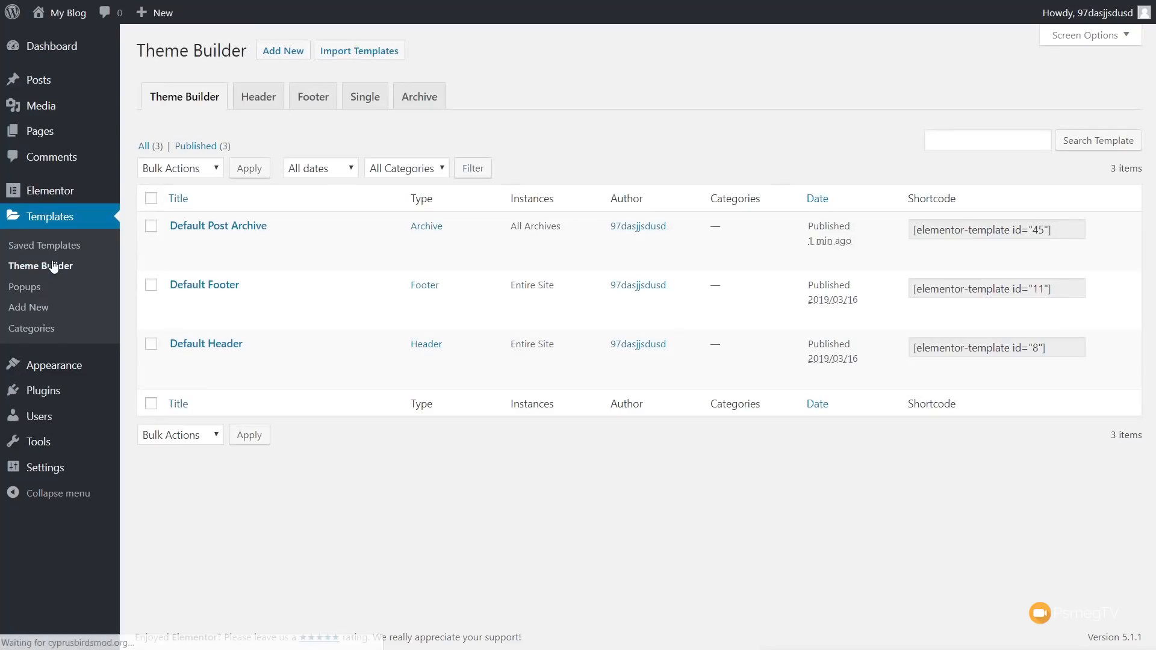
# Step: Create a new Single template for the Post type, named Default Single
pyautogui.click(371, 102)
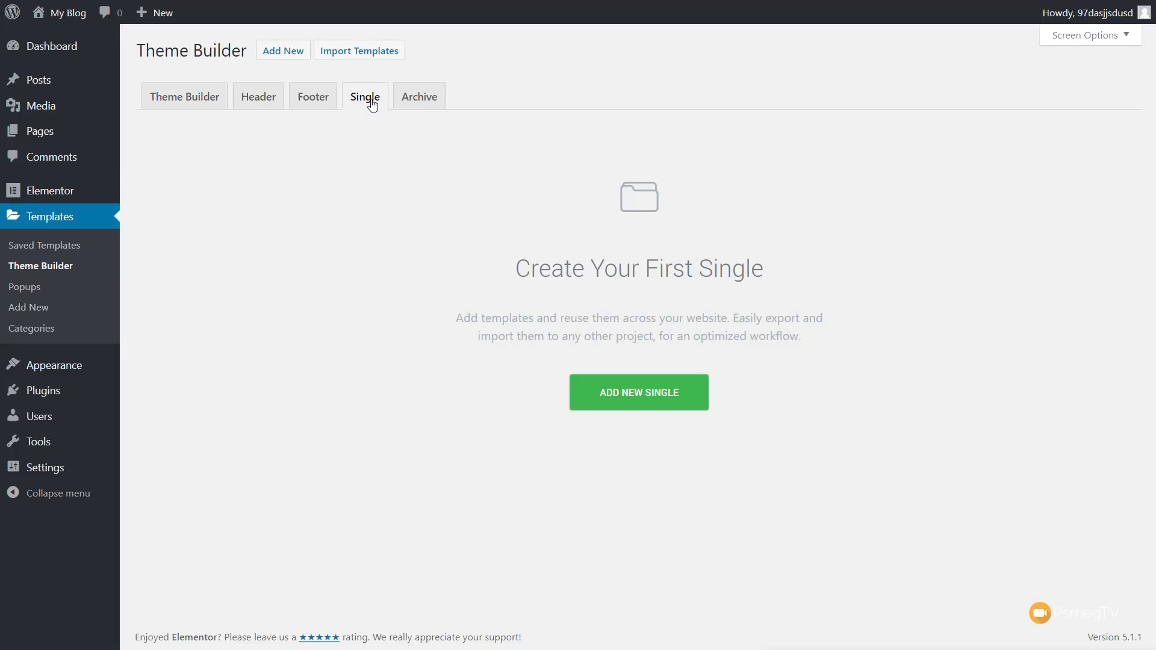
pyautogui.click(643, 410)
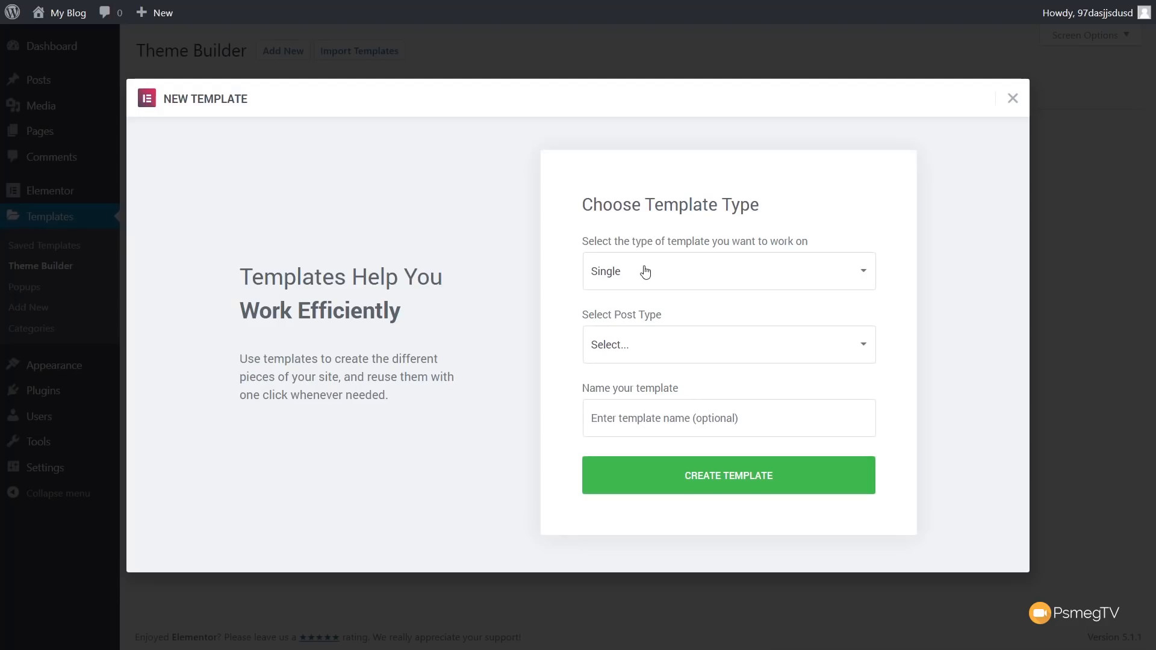
pyautogui.click(629, 348)
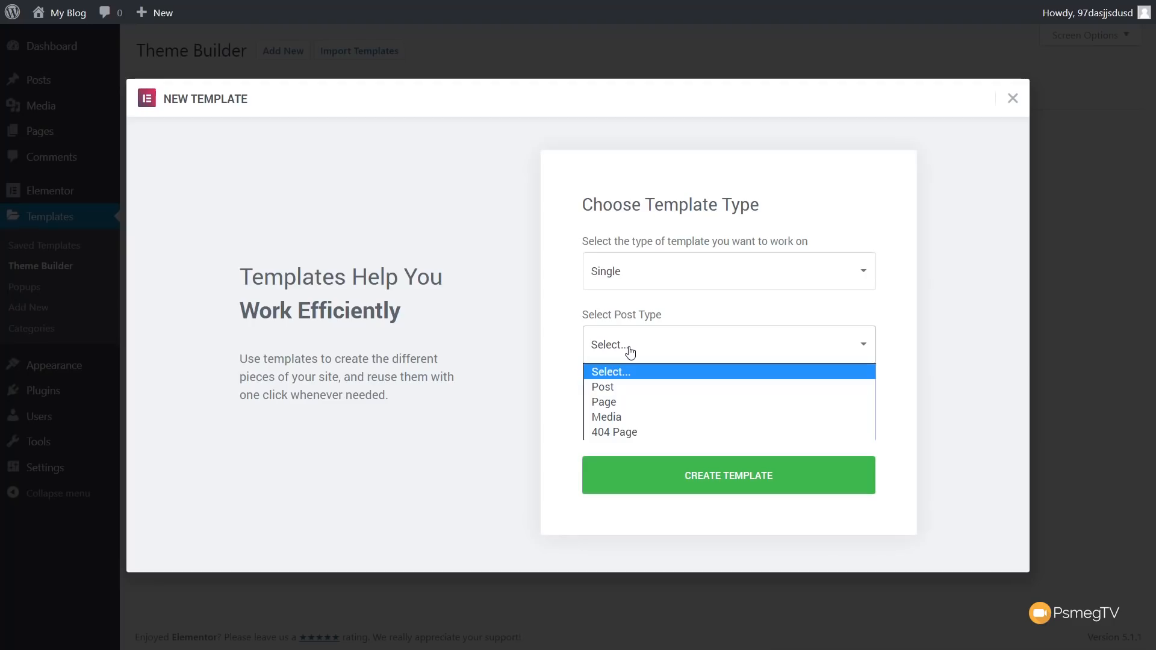
pyautogui.click(621, 387)
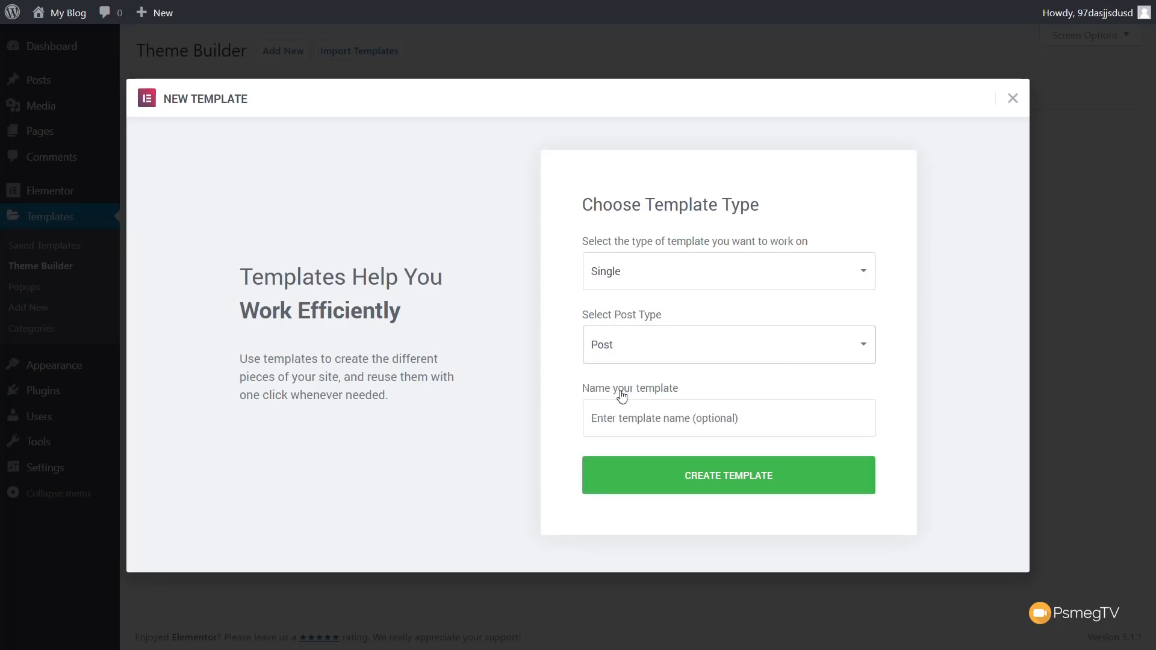
pyautogui.click(622, 416)
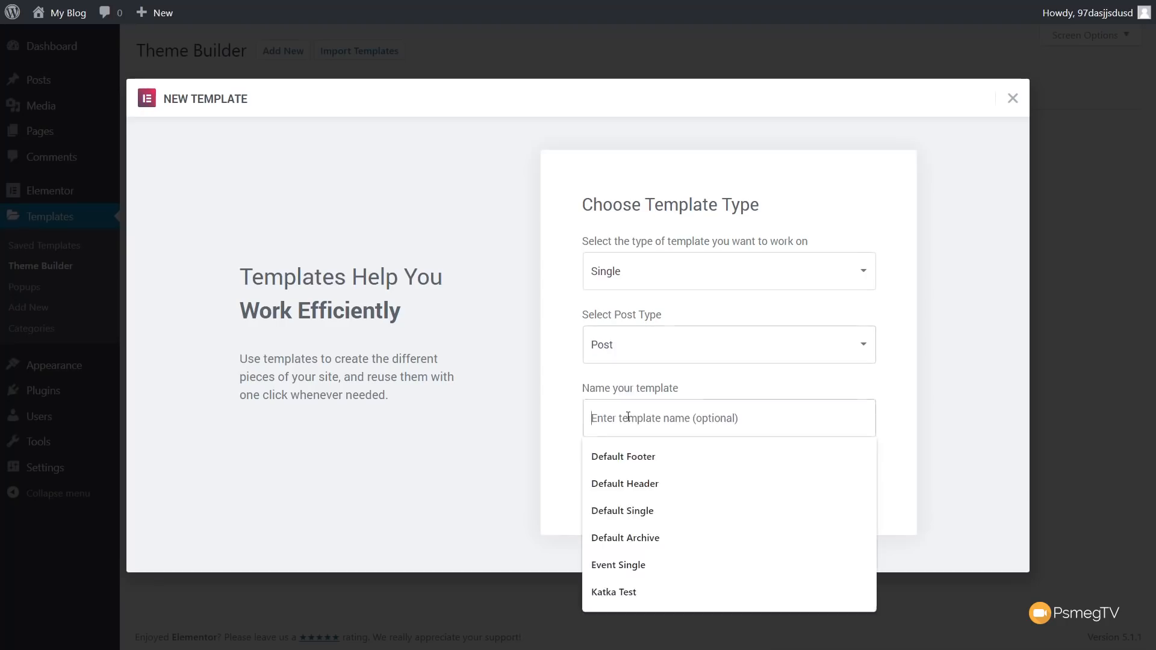
pyautogui.click(639, 512)
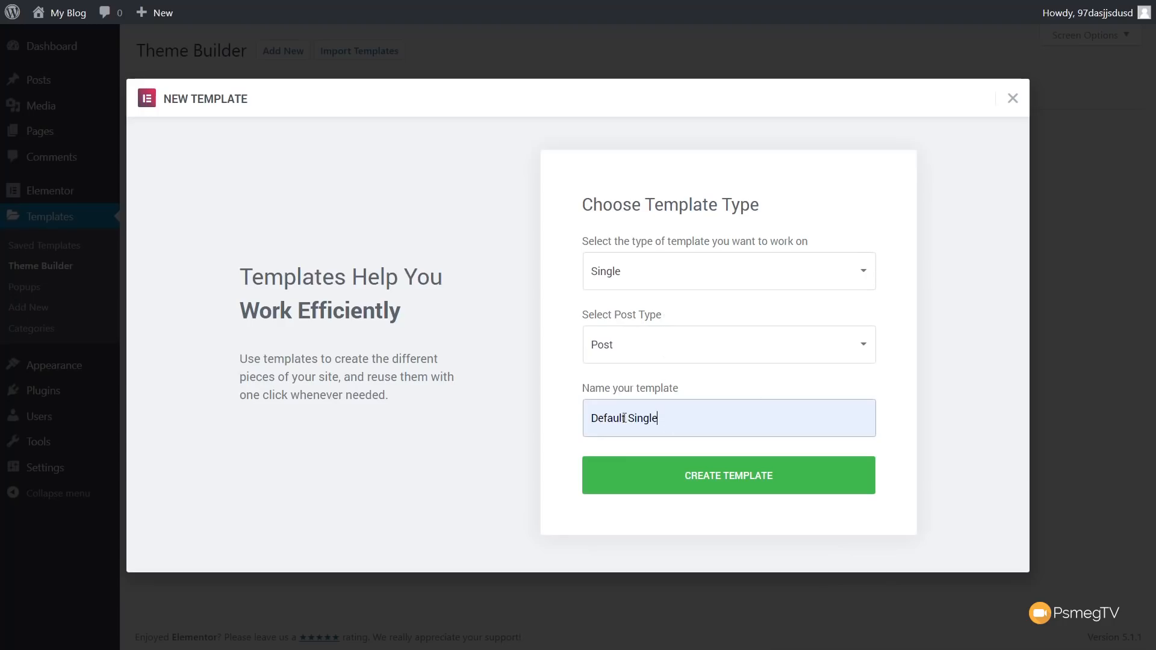
pyautogui.click(705, 483)
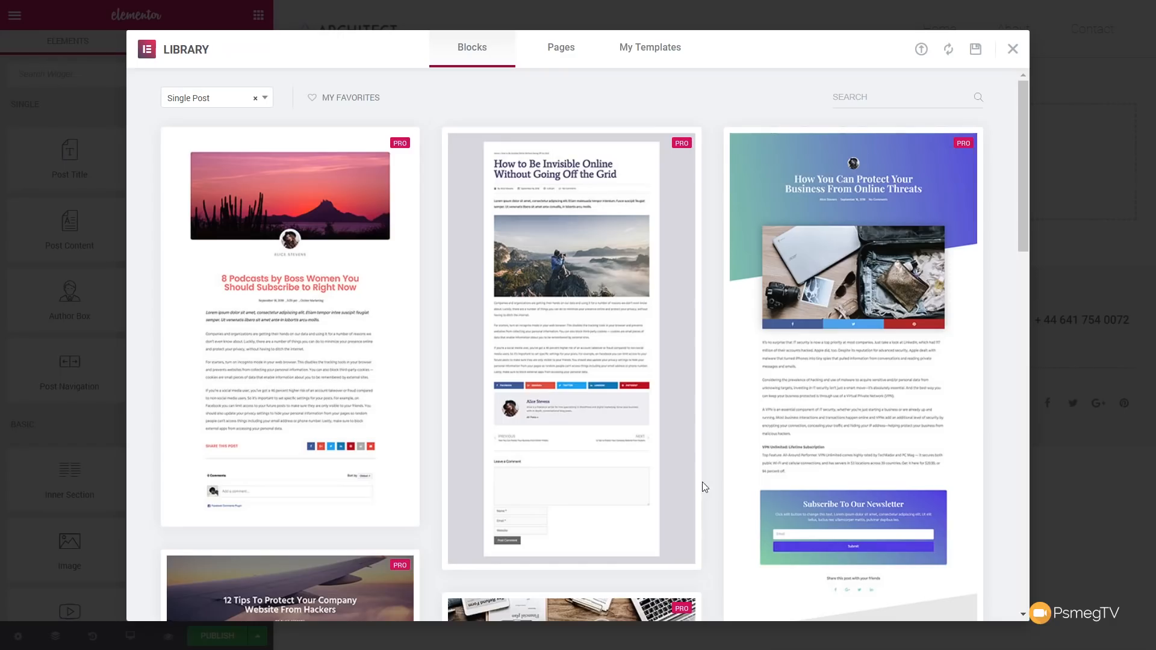
# Step: Insert the Single Post block with the underwater swimmer header, "How to Be Invisible Online Without Going Off the Grid", including its document settings
pyautogui.moveTo(699, 490)
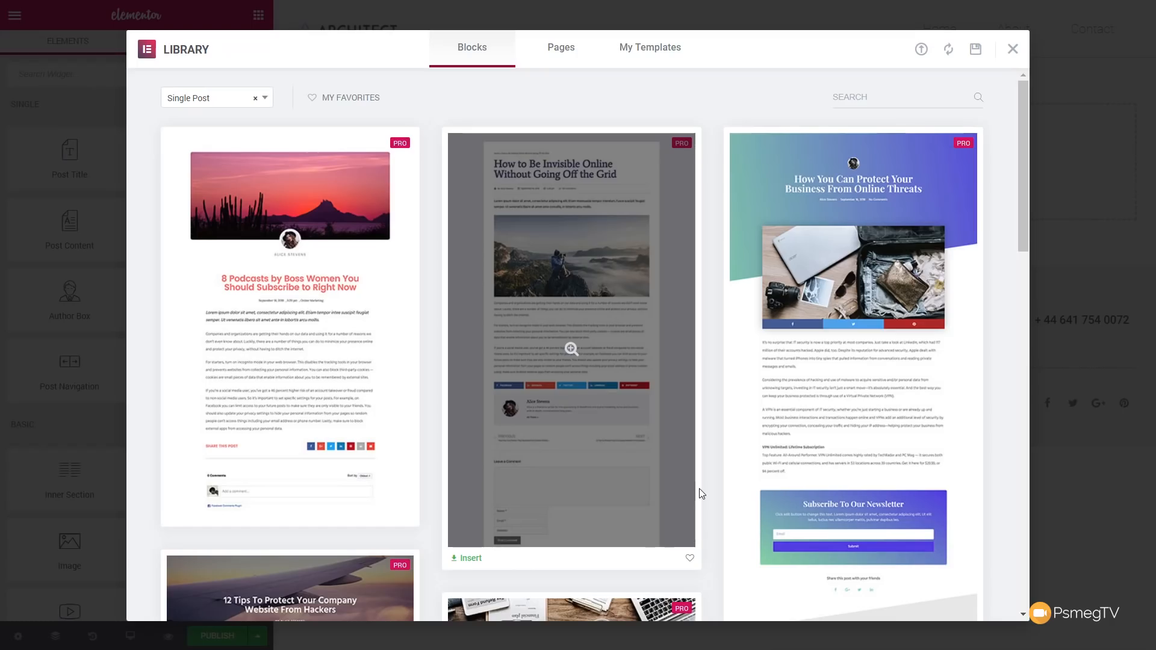
pyautogui.scroll(-5, 699, 497)
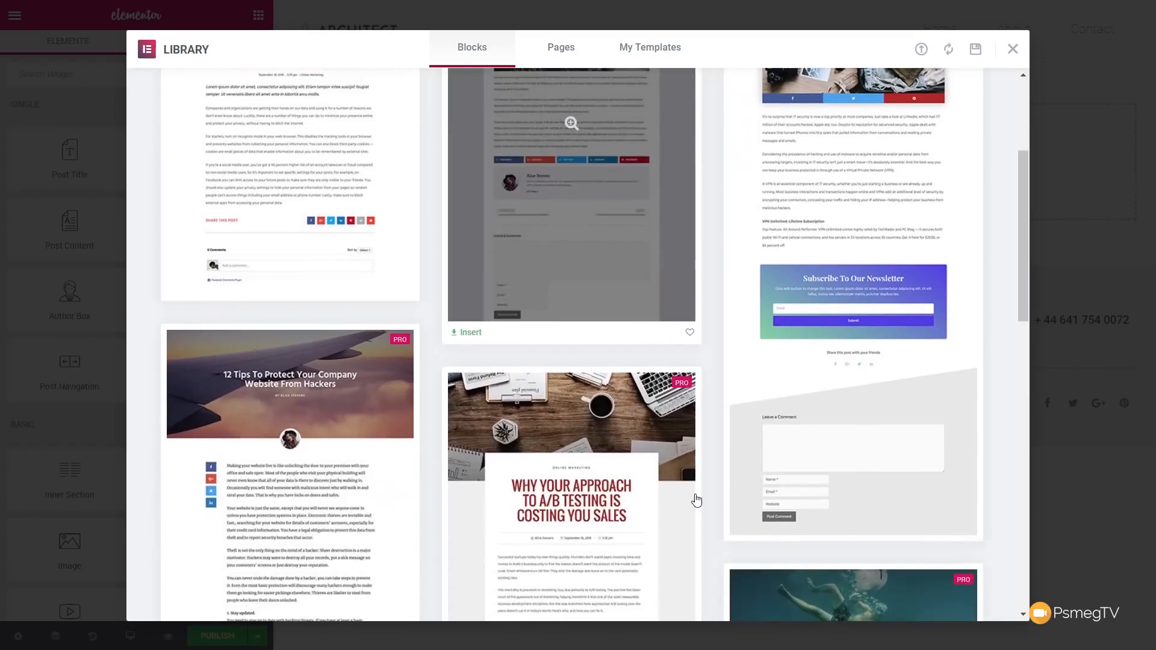
pyautogui.scroll(-5, 650, 504)
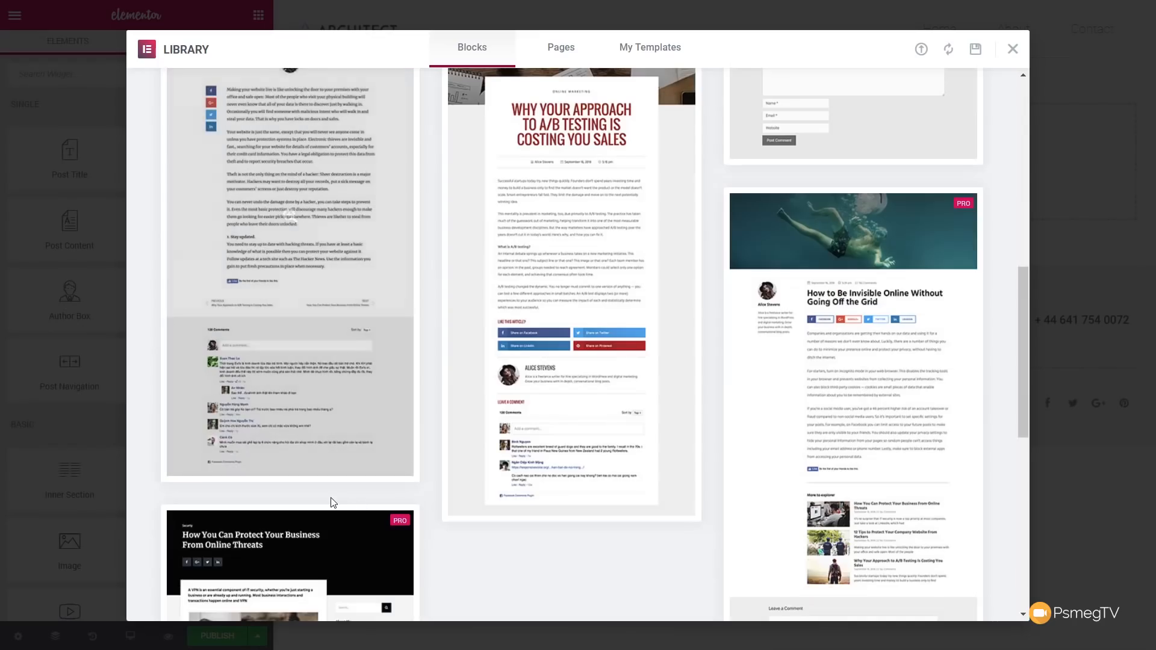
pyautogui.scroll(-4, 446, 542)
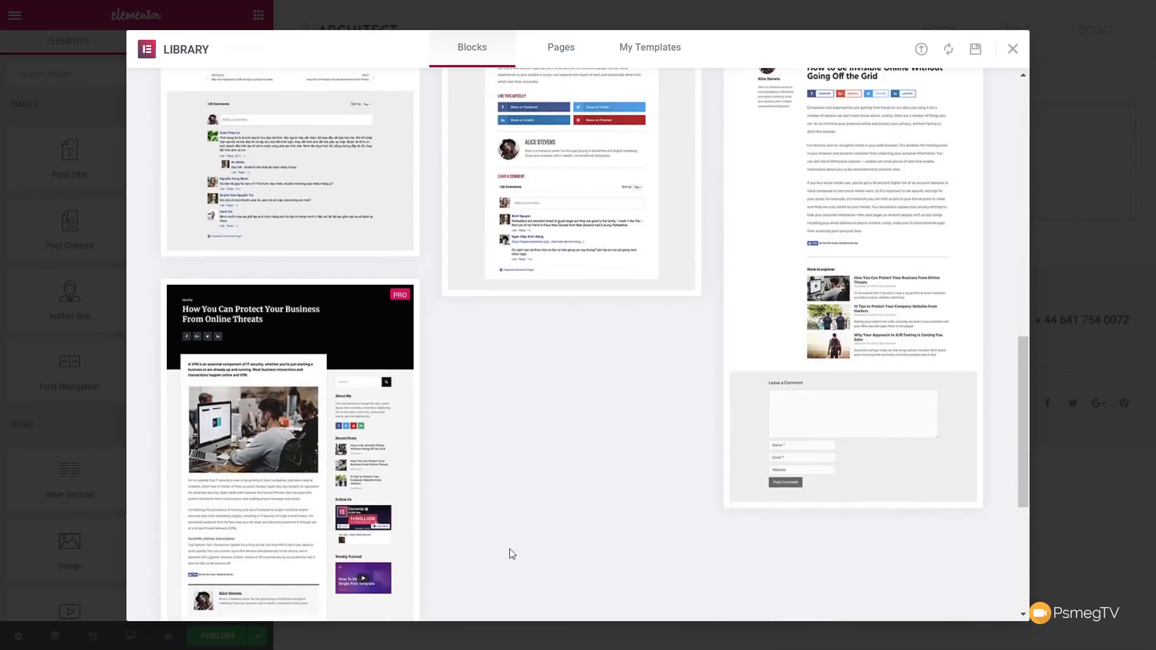
pyautogui.scroll(3, 512, 552)
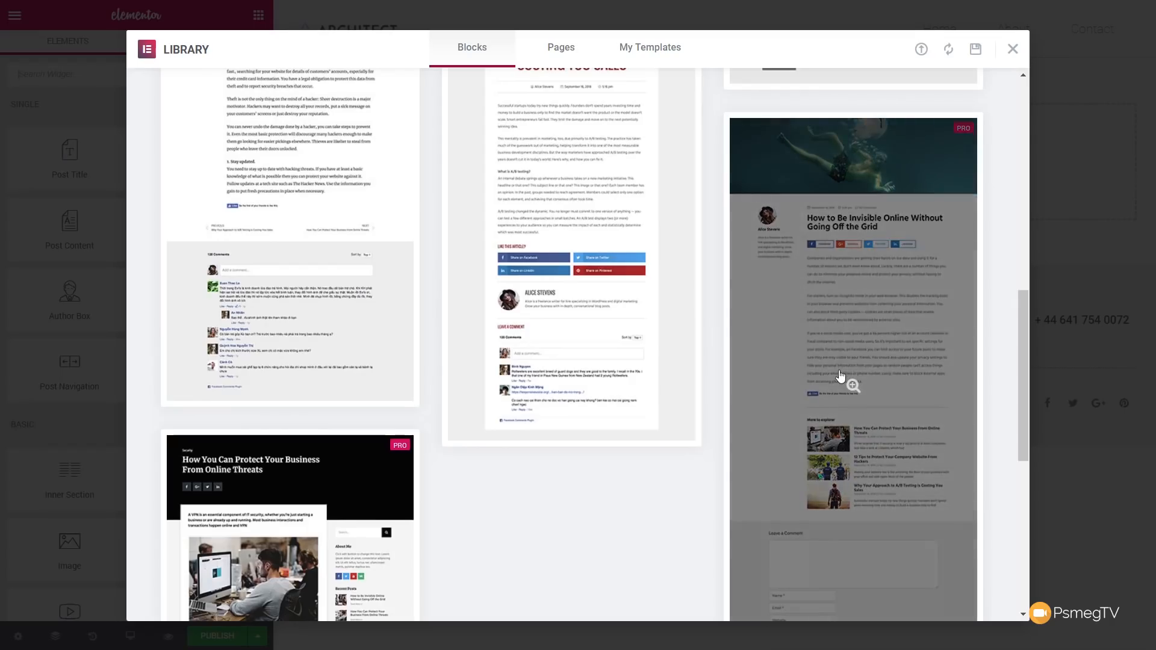
pyautogui.scroll(-4, 841, 376)
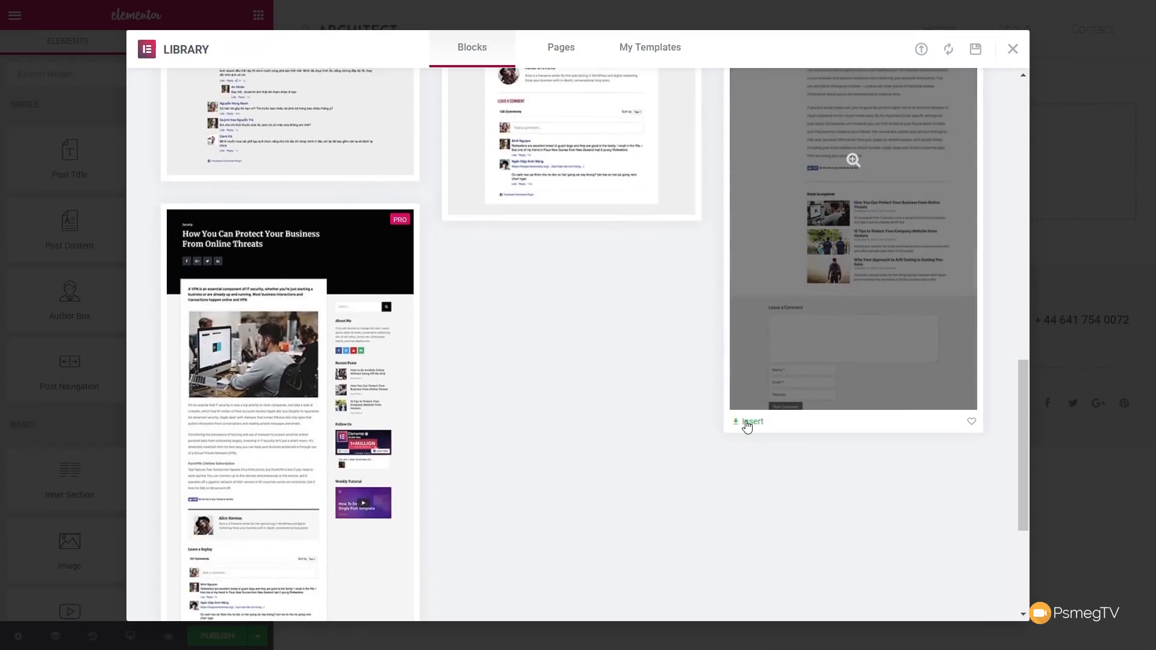
pyautogui.click(747, 423)
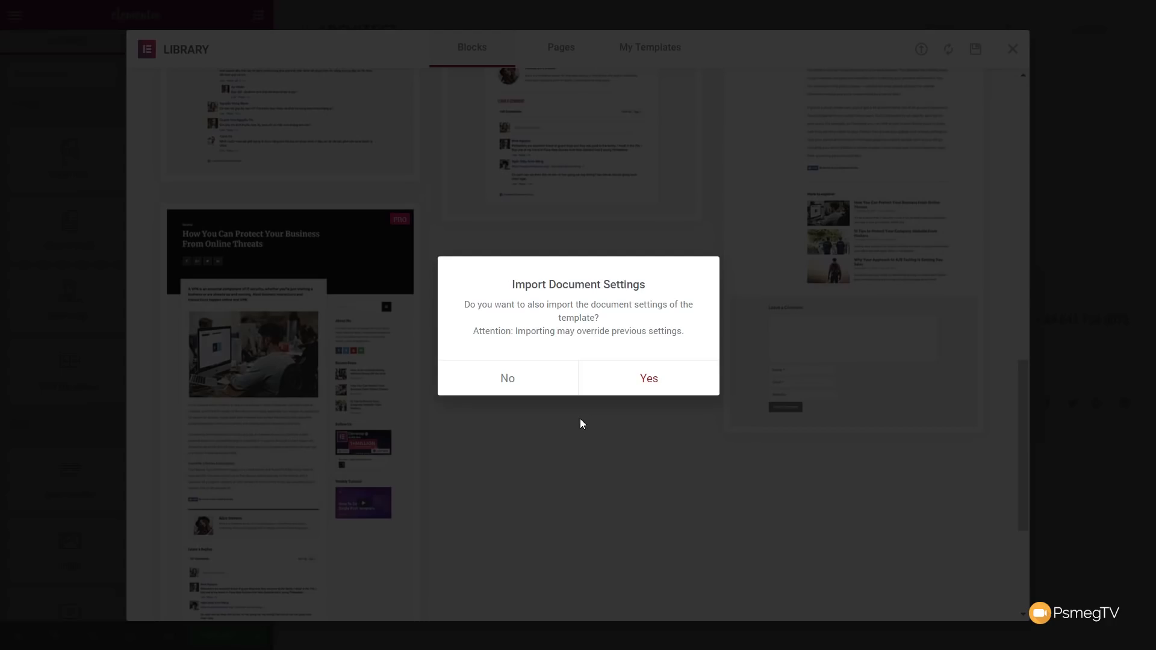
pyautogui.click(637, 384)
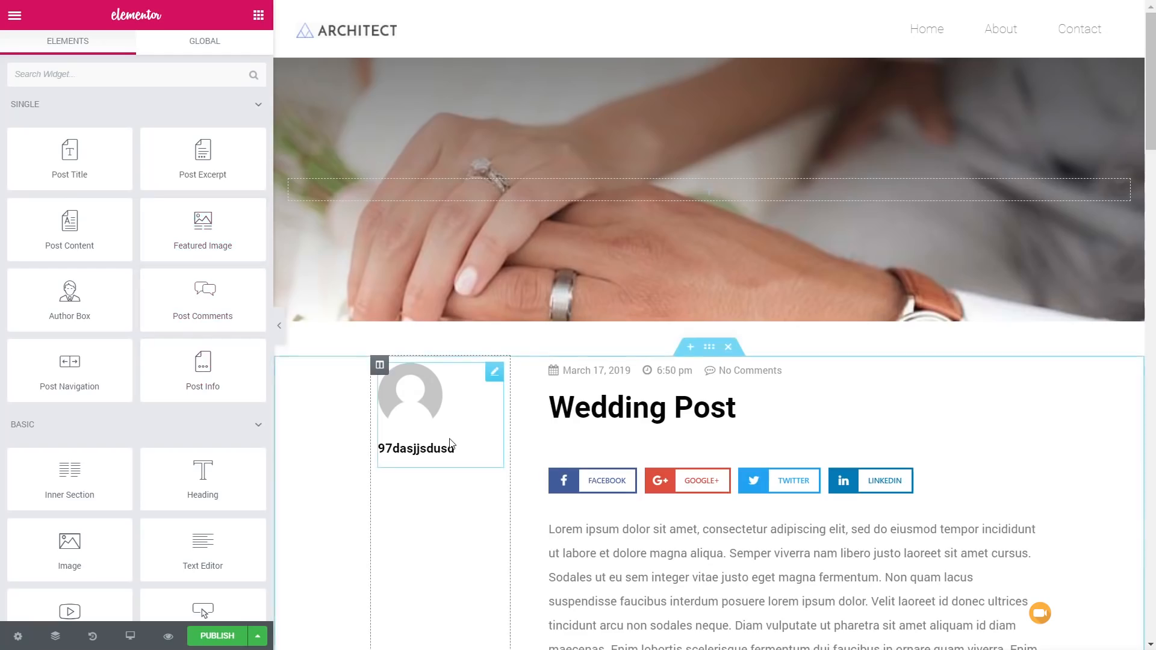
# Step: Move the post info and the post title into the featured image section, with the title above the info
pyautogui.scroll(-15, 450, 444)
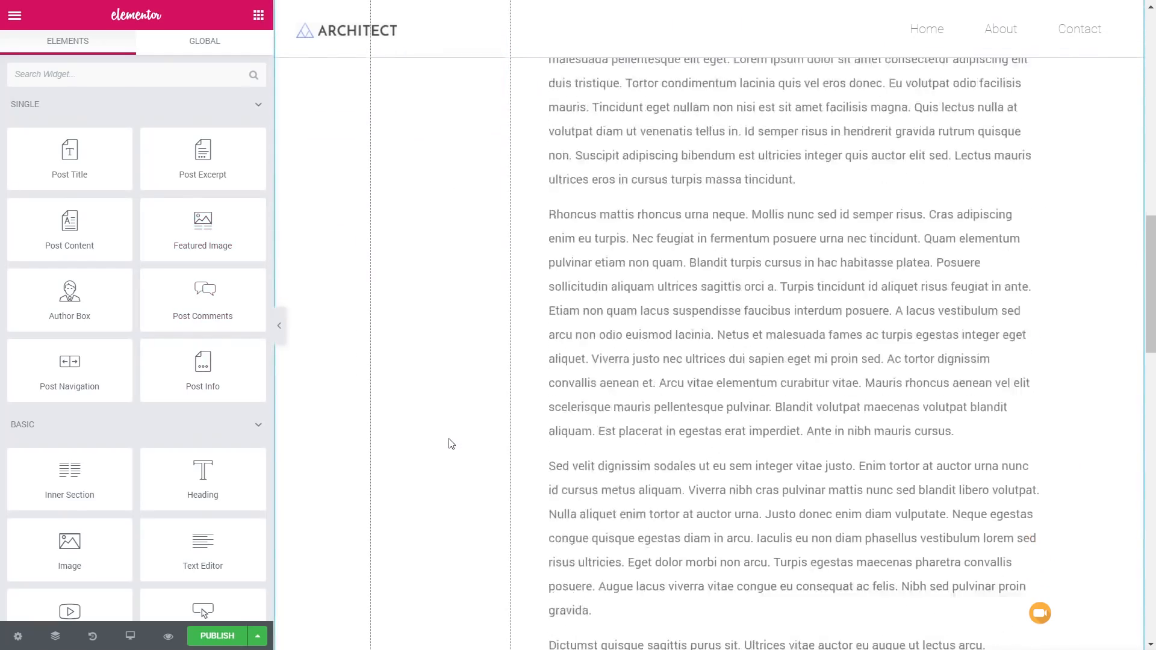
pyautogui.scroll(-14, 452, 444)
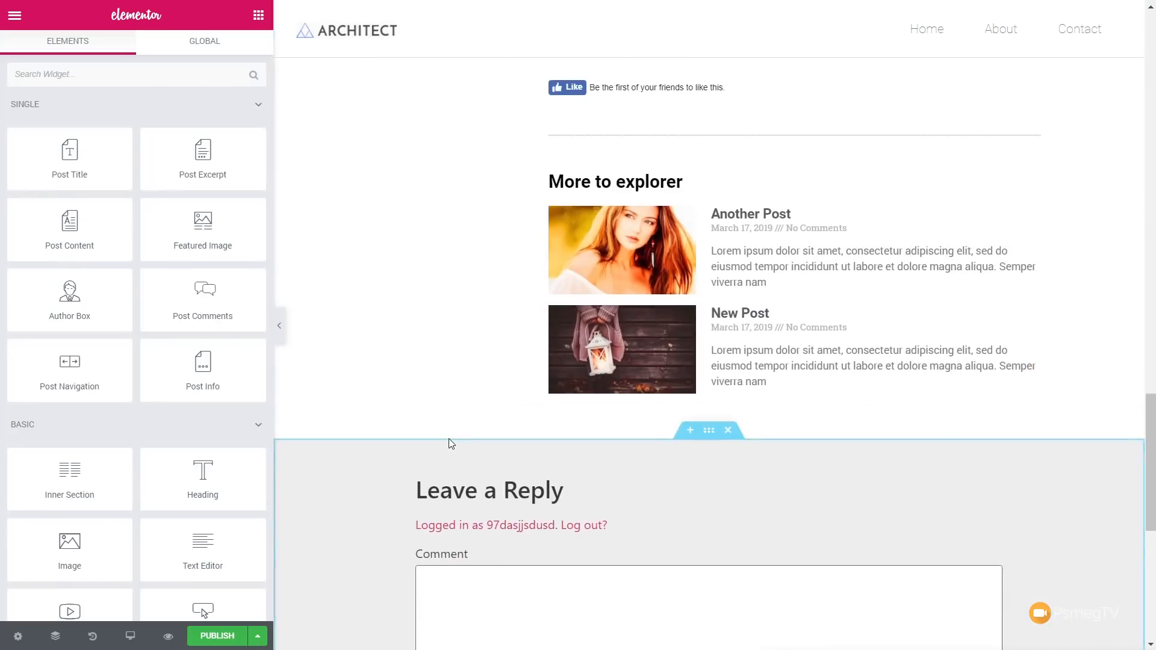
pyautogui.scroll(-4, 388, 446)
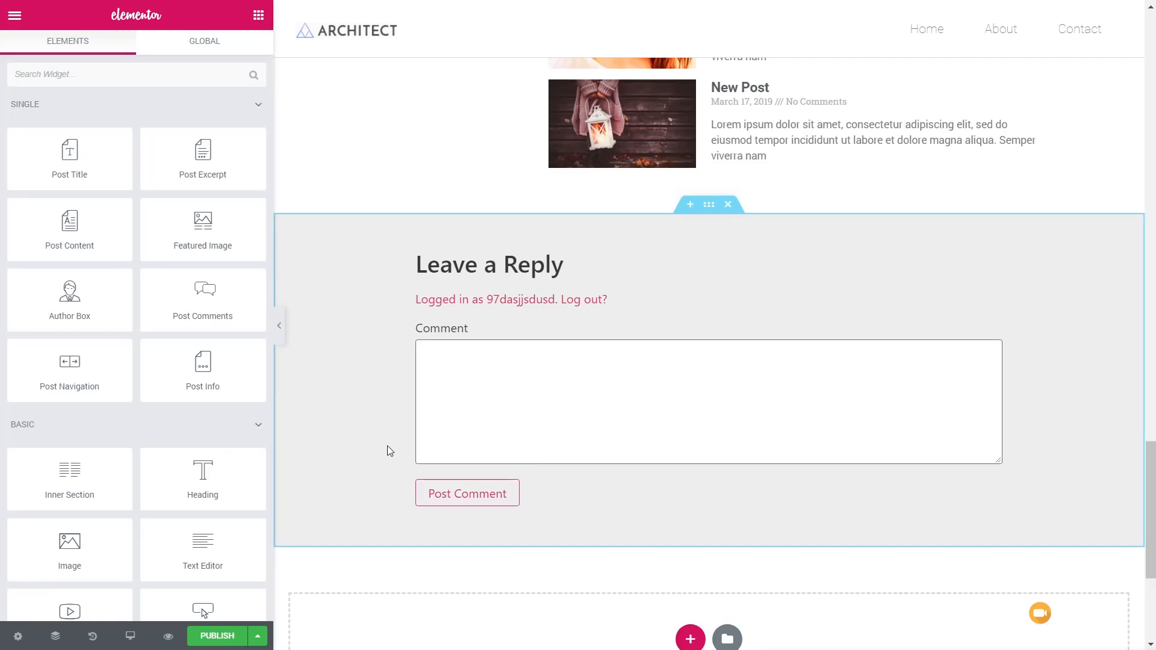
pyautogui.scroll(12, 388, 446)
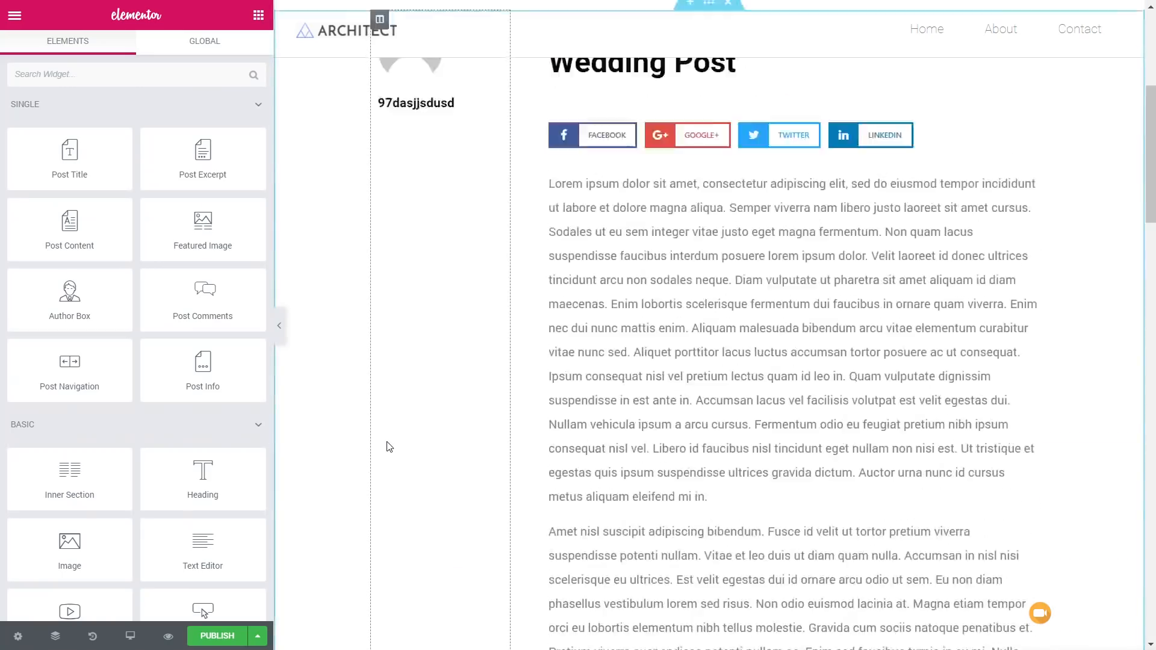
pyautogui.scroll(8, 388, 446)
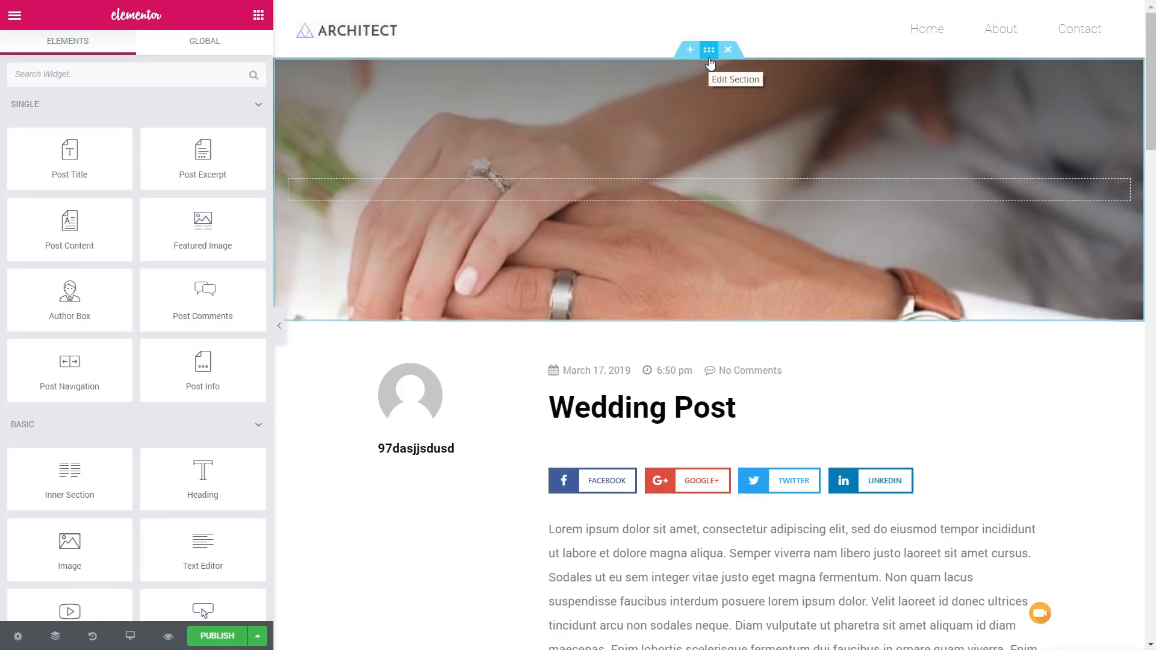
pyautogui.click(710, 59)
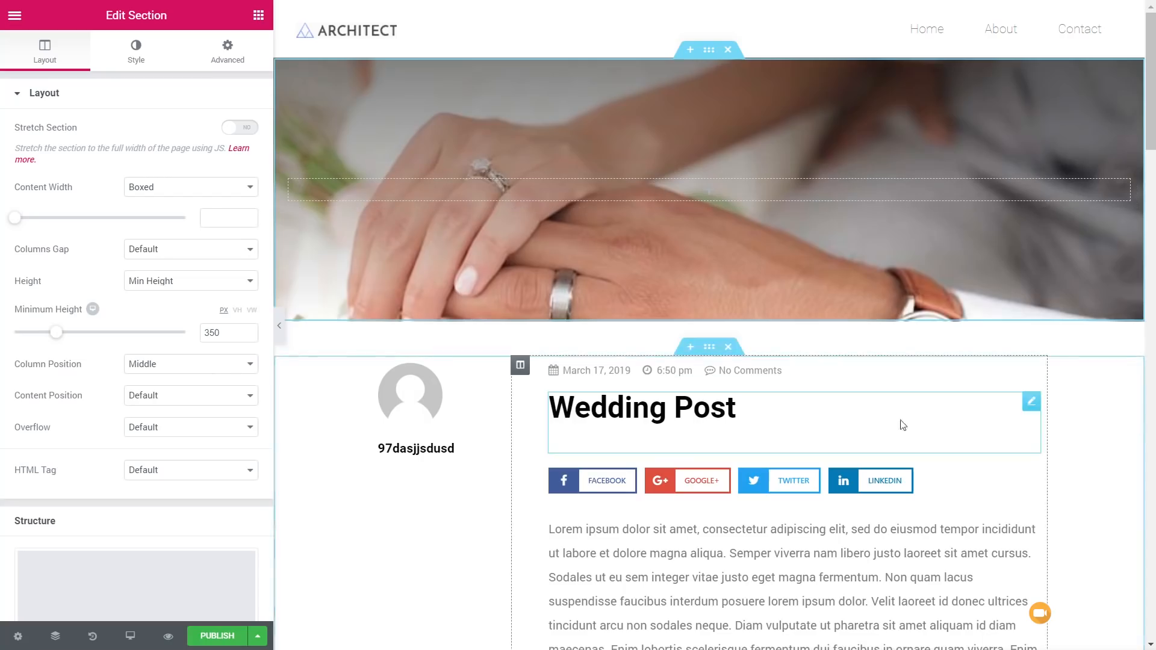
pyautogui.moveTo(1027, 385); pyautogui.dragTo(975, 197)
pyautogui.moveTo(1031, 372); pyautogui.dragTo(879, 178)
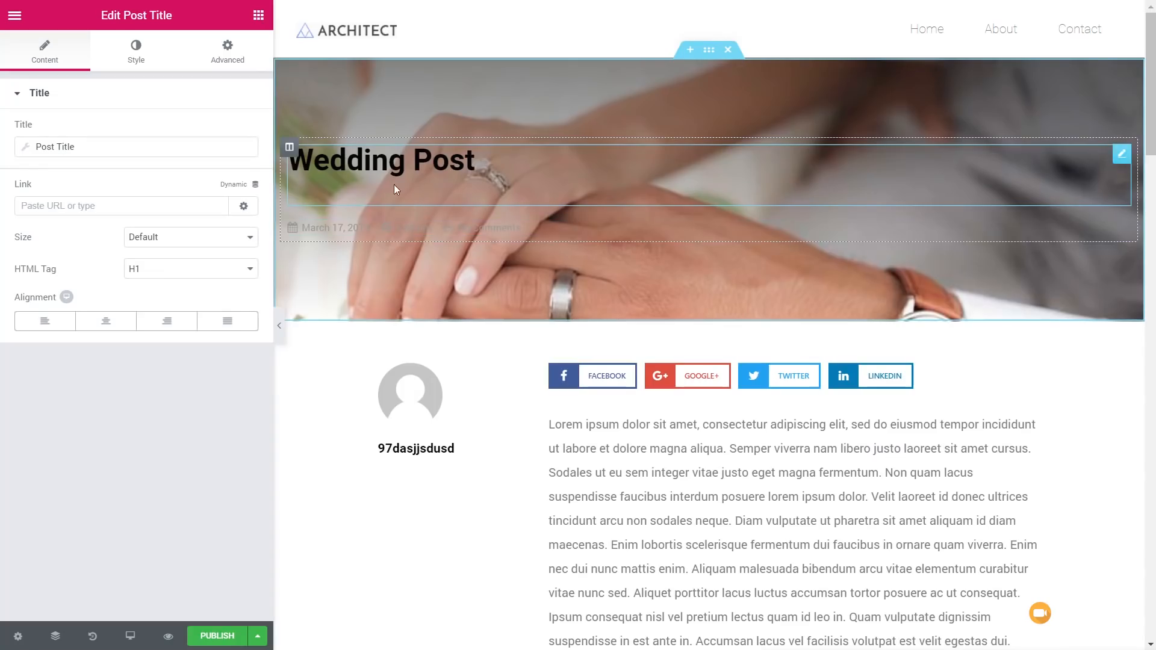
# Step: Center-align the post title over the hero image and set its text color to white (#ffffff)
pyautogui.click(108, 322)
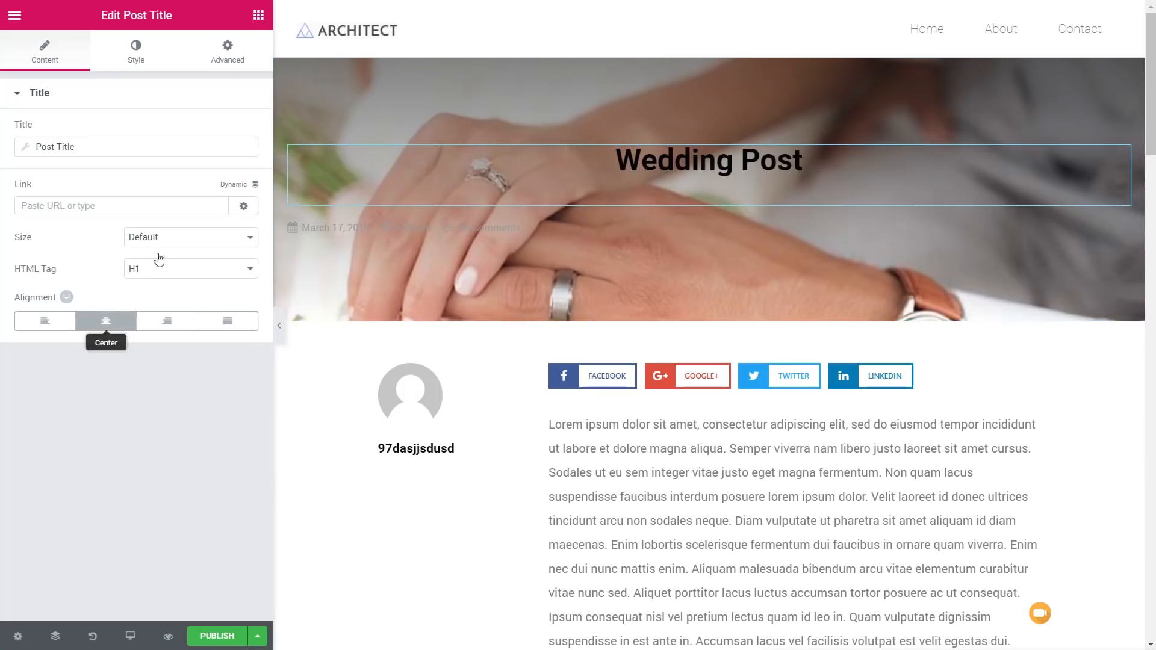
pyautogui.click(136, 51)
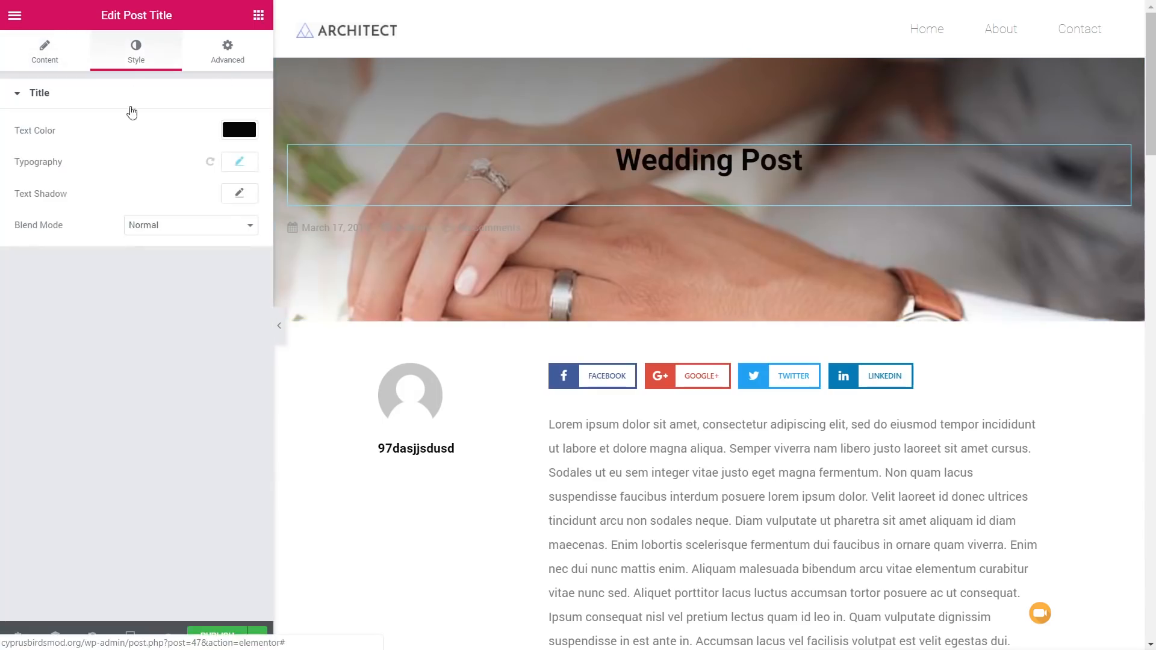
pyautogui.click(239, 133)
pyautogui.click(203, 309)
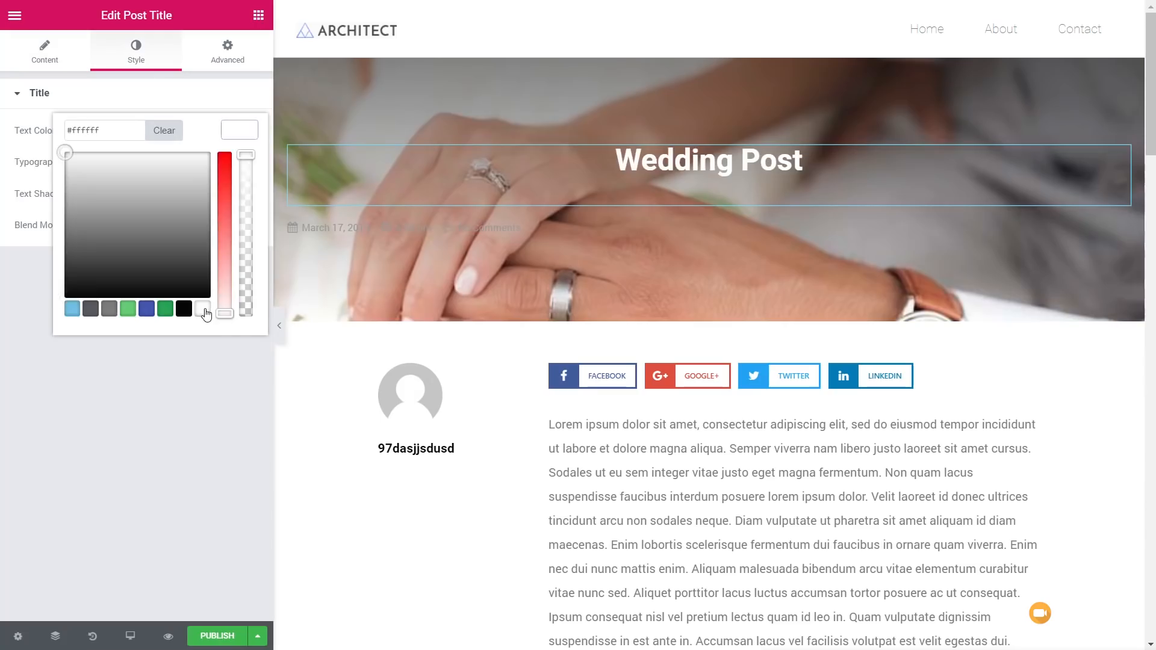
pyautogui.click(247, 131)
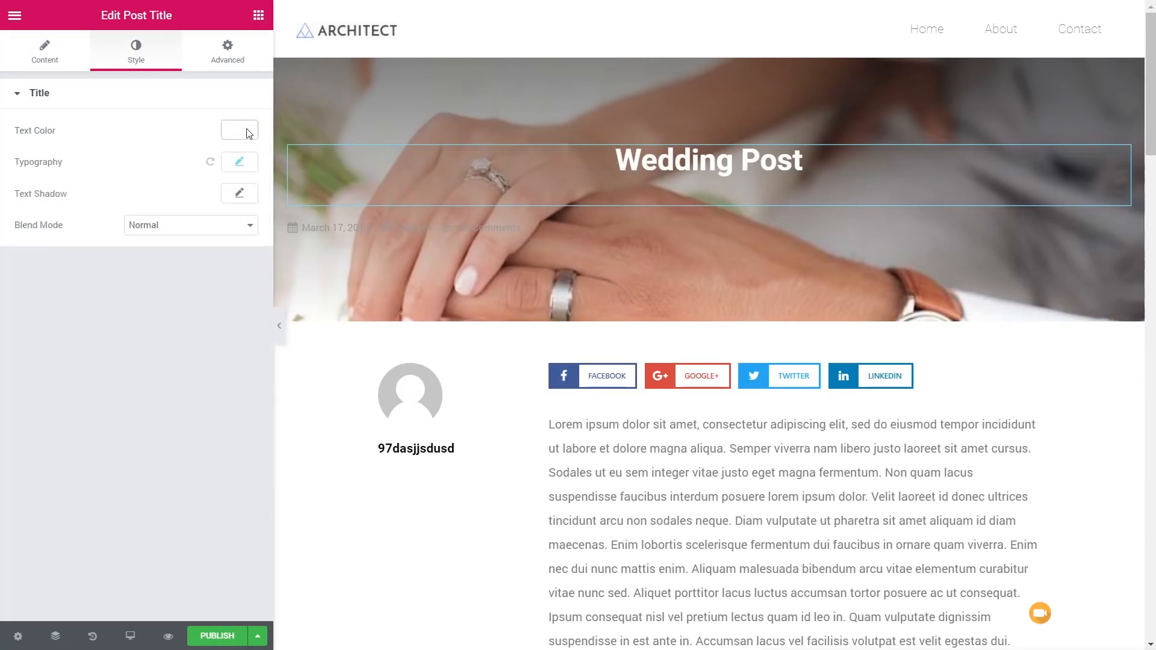
# Step: Set the post title's typography to weight 300, uppercase transform and 1.4 letter spacing
pyautogui.click(239, 161)
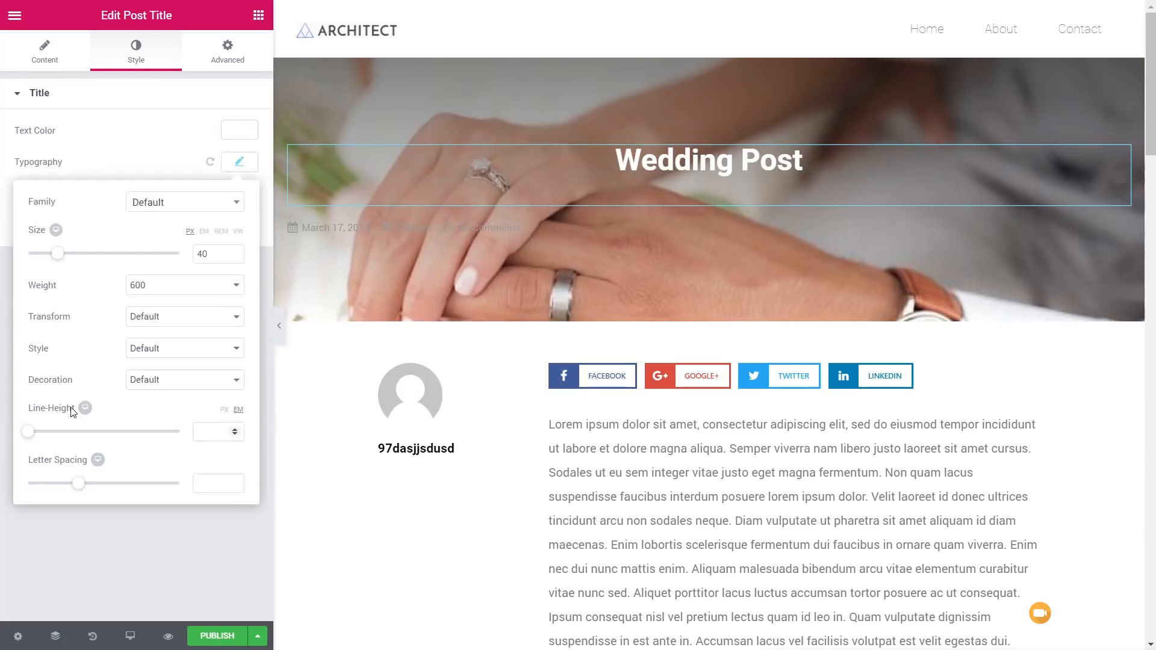
pyautogui.click(162, 290)
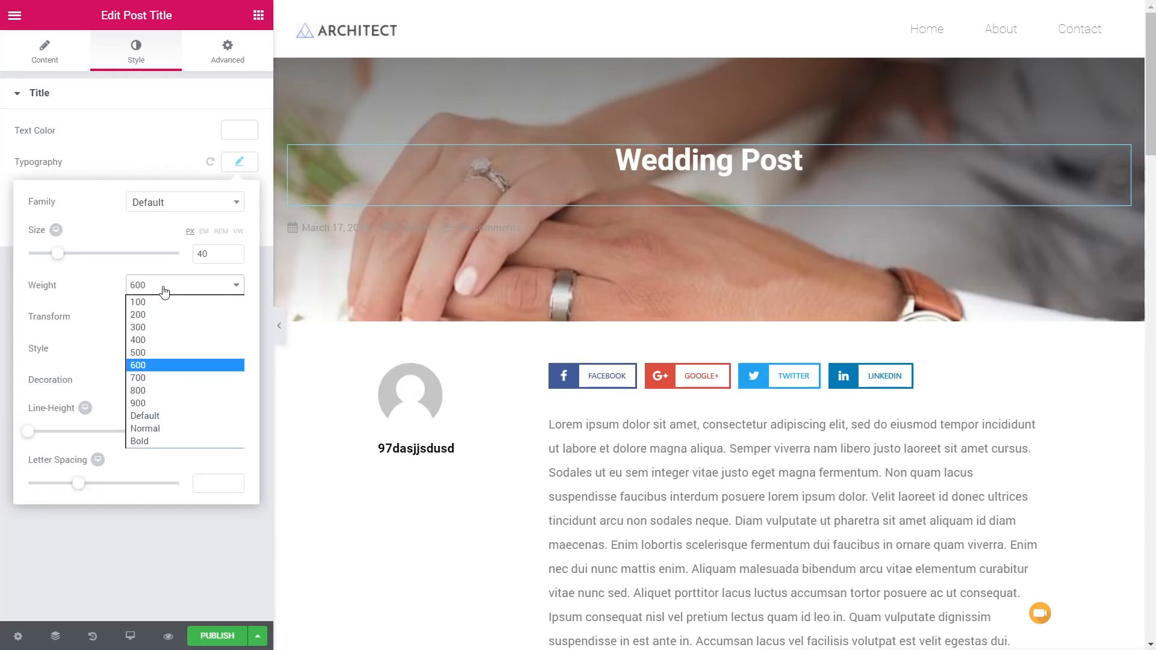
pyautogui.click(157, 327)
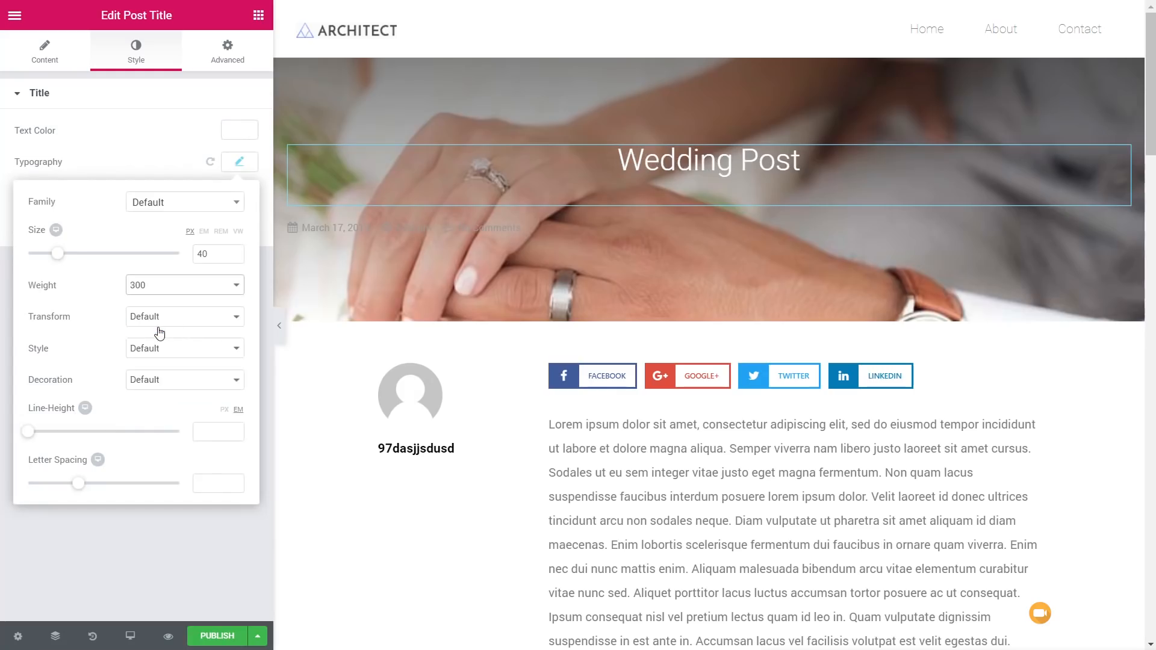
pyautogui.click(188, 318)
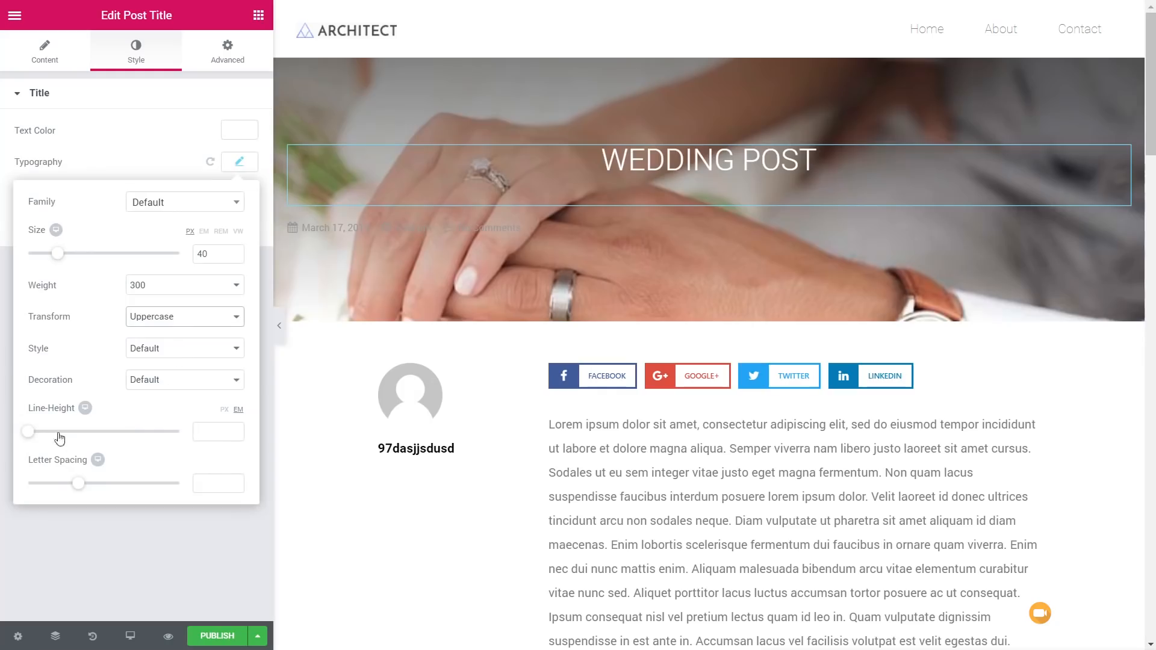
pyautogui.moveTo(78, 483); pyautogui.dragTo(95, 488)
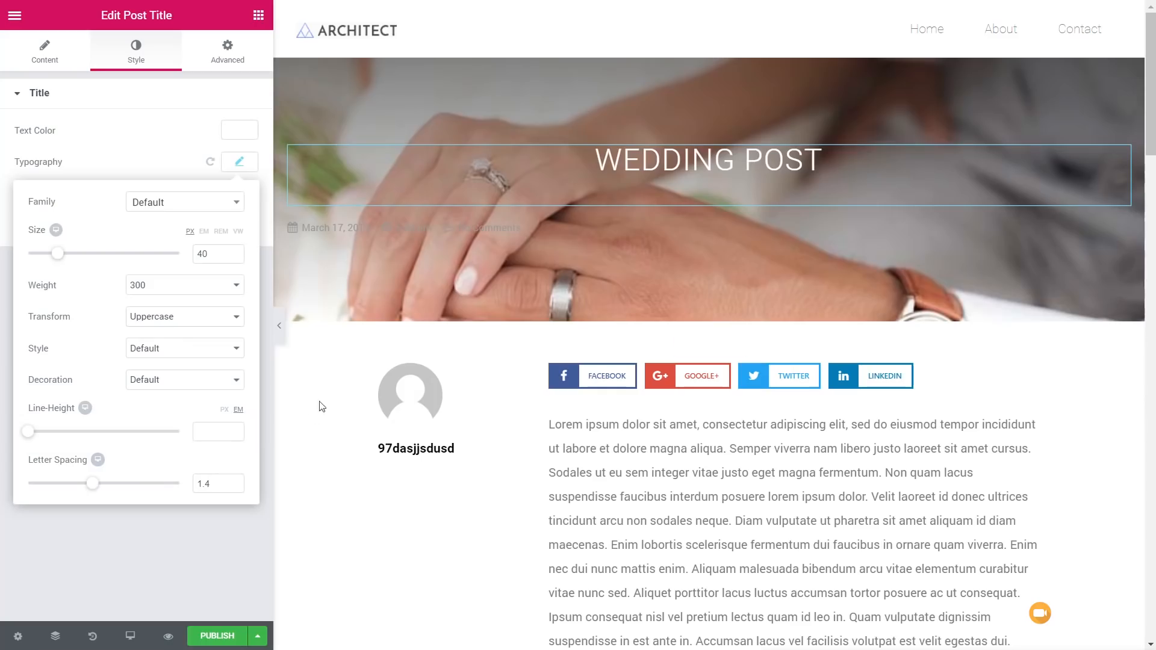
# Step: Set the post title's bottom margin to 0 px
pyautogui.click(227, 64)
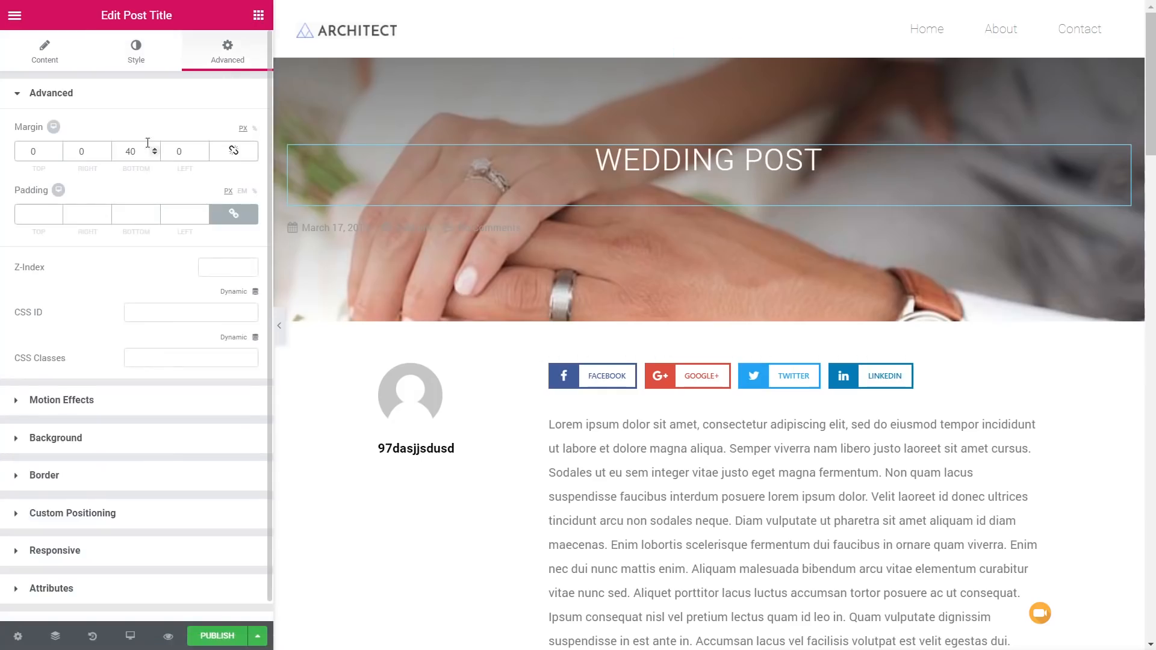
pyautogui.moveTo(139, 155); pyautogui.dragTo(115, 154)
pyautogui.write('0')
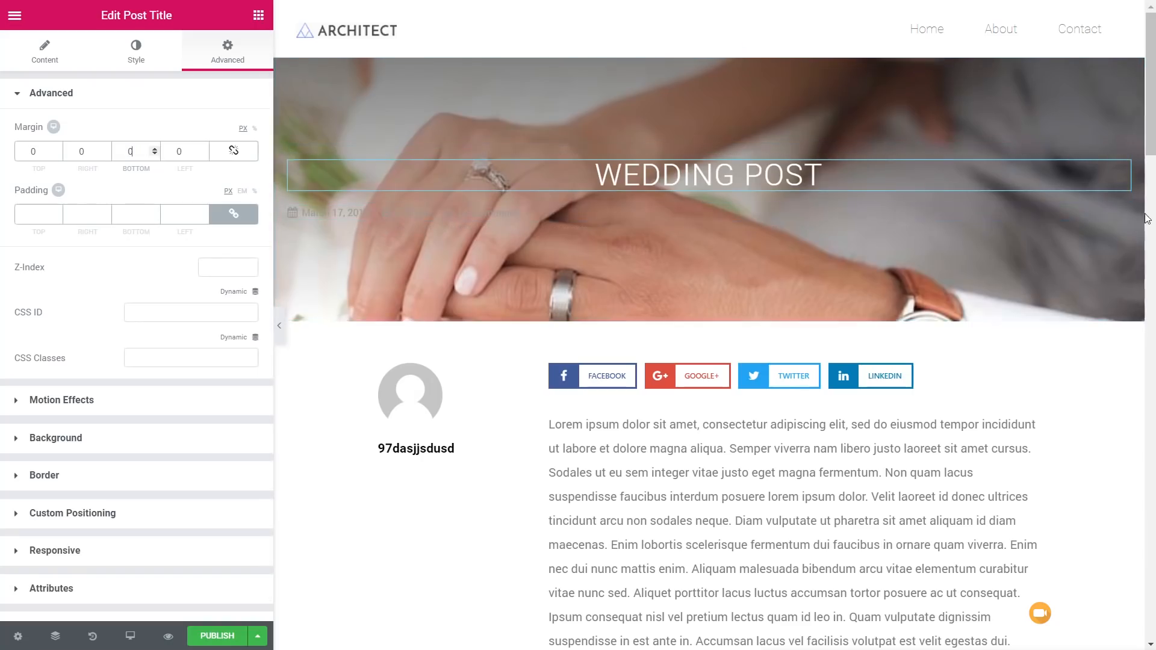
# Step: Center-align the post info list with date, time and comments below the title
pyautogui.click(1123, 215)
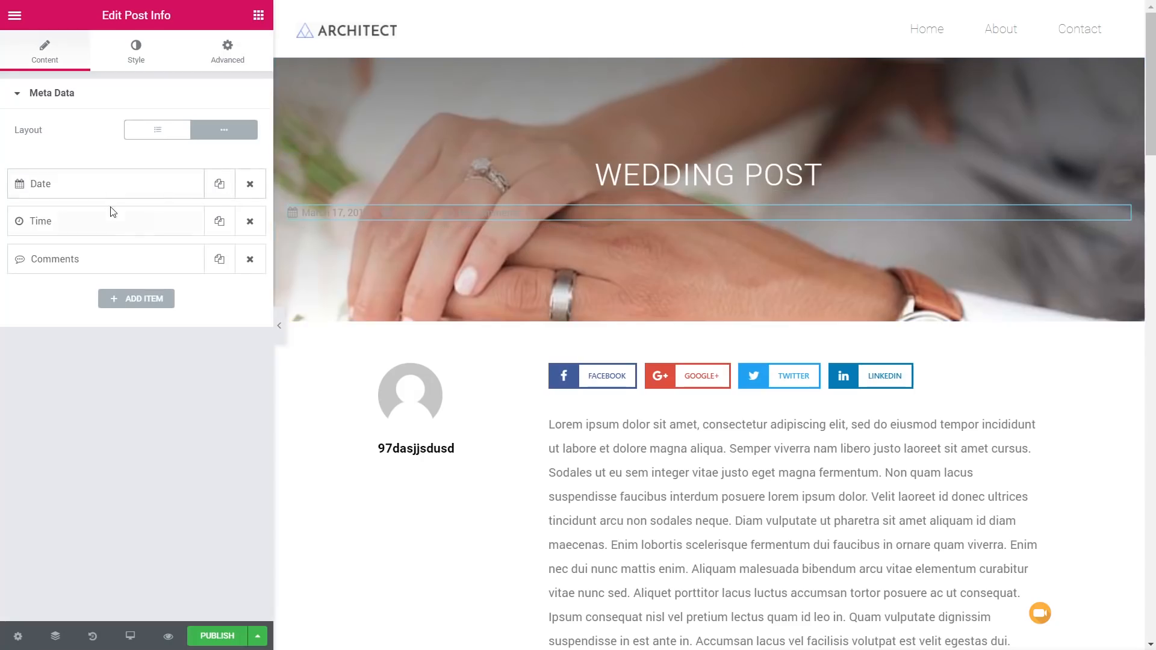
pyautogui.click(132, 59)
pyautogui.click(138, 206)
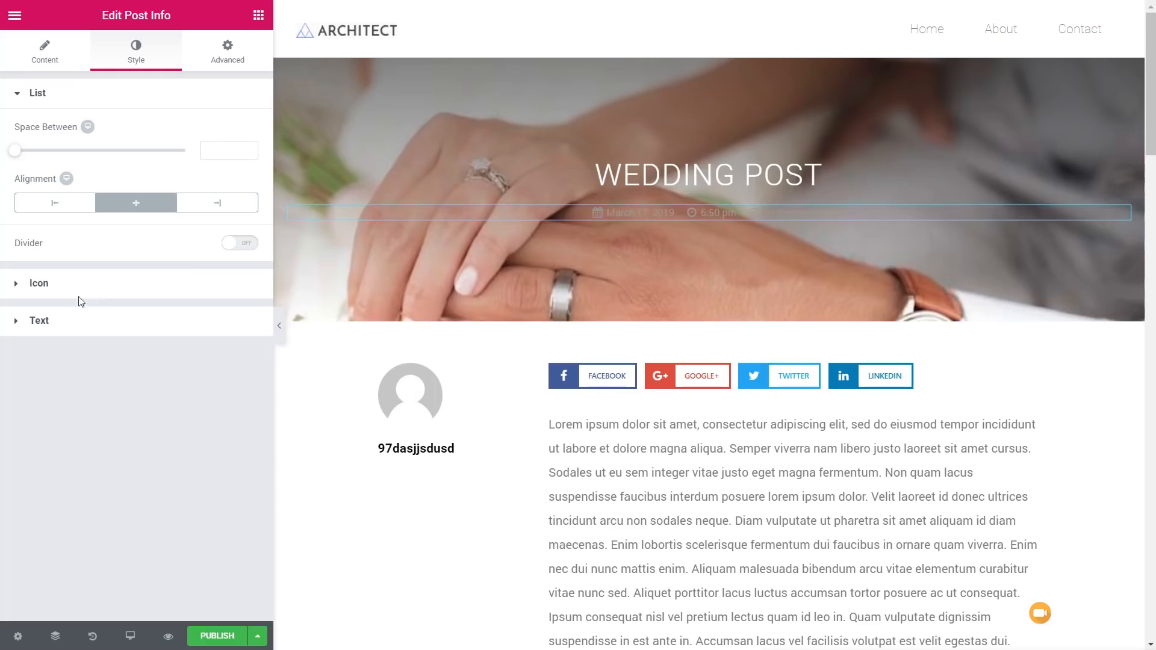
# Step: Set both the icon color and the text color of the post info to white (#ffffff)
pyautogui.click(53, 296)
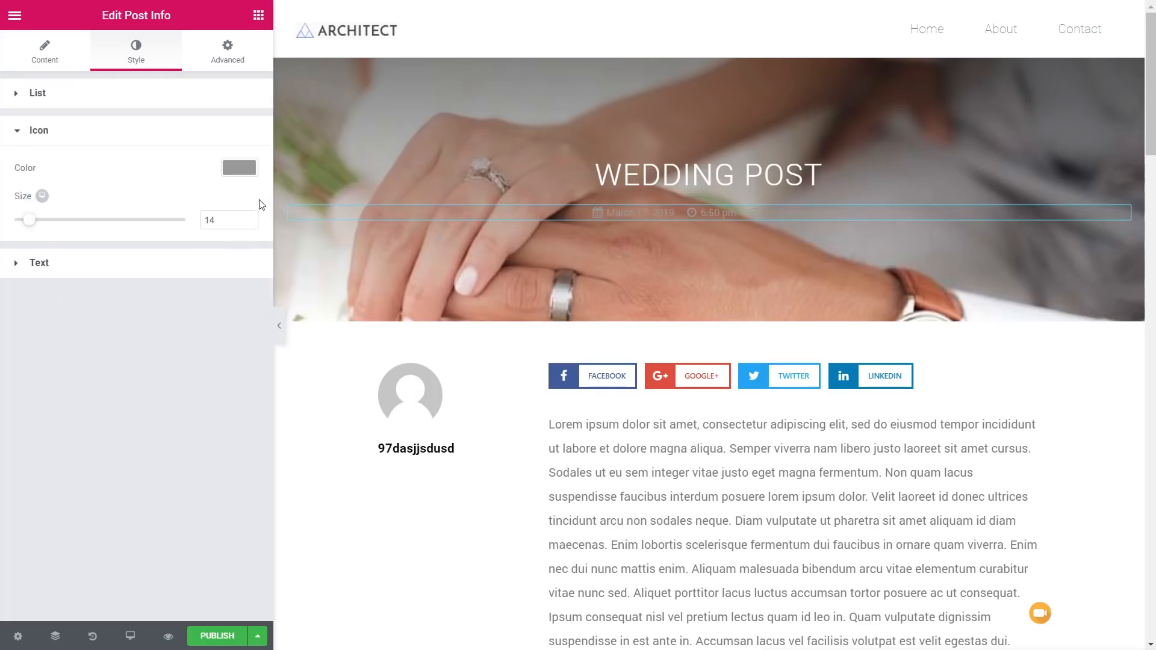
pyautogui.click(243, 170)
pyautogui.click(202, 347)
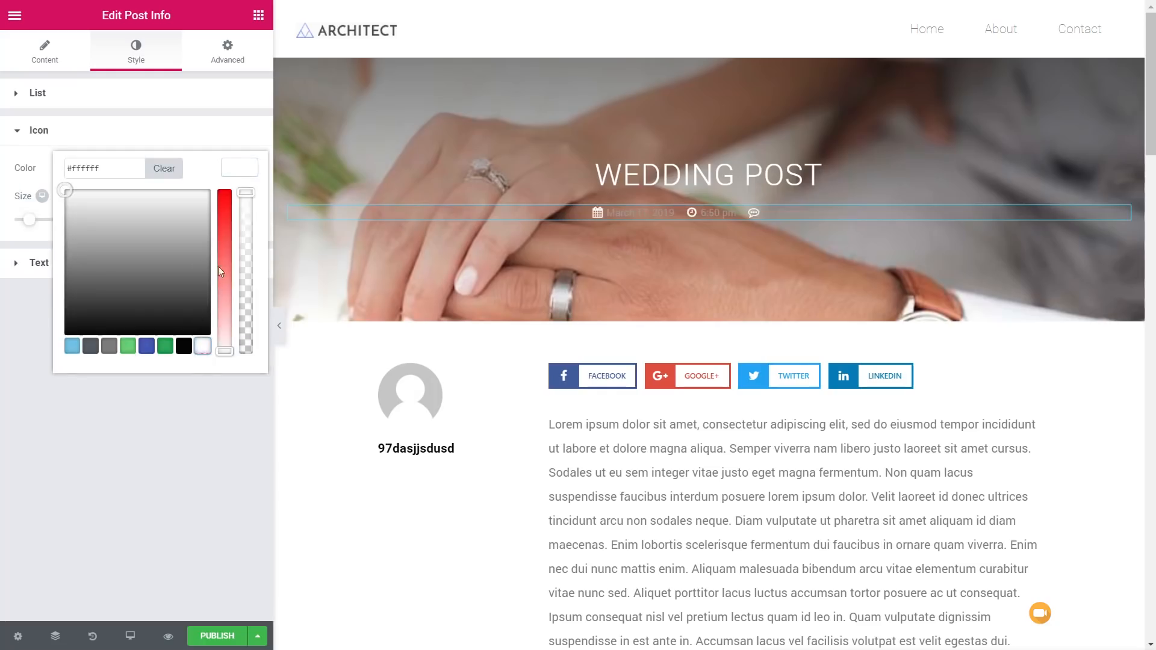
pyautogui.click(244, 174)
pyautogui.click(150, 263)
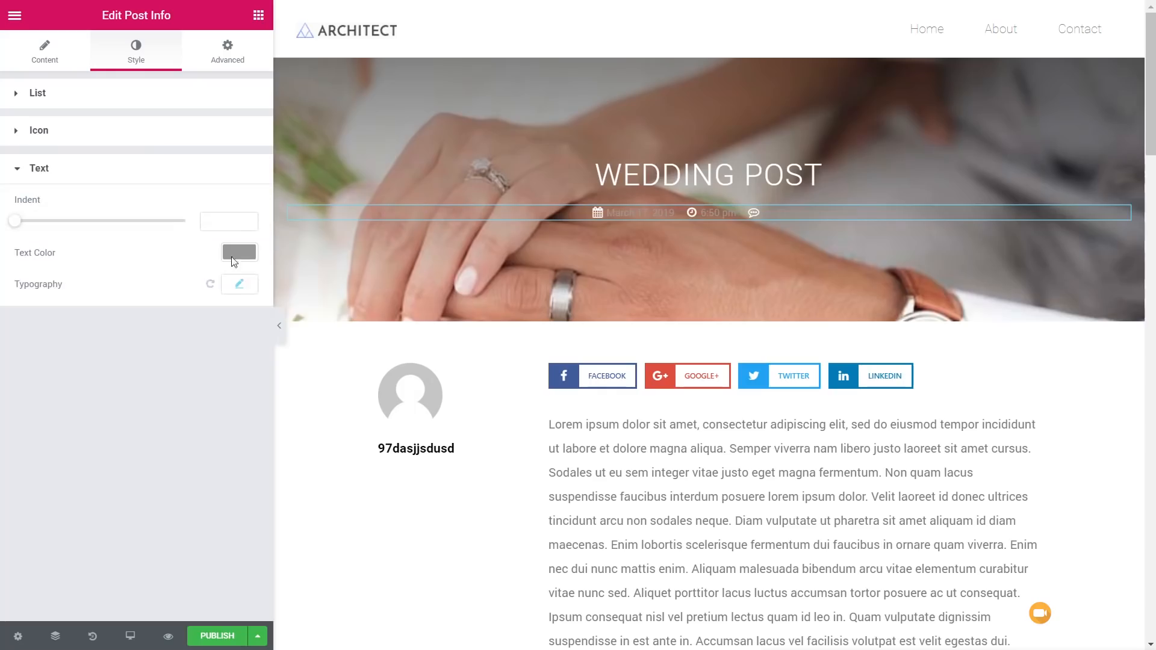
pyautogui.click(233, 254)
pyautogui.click(202, 430)
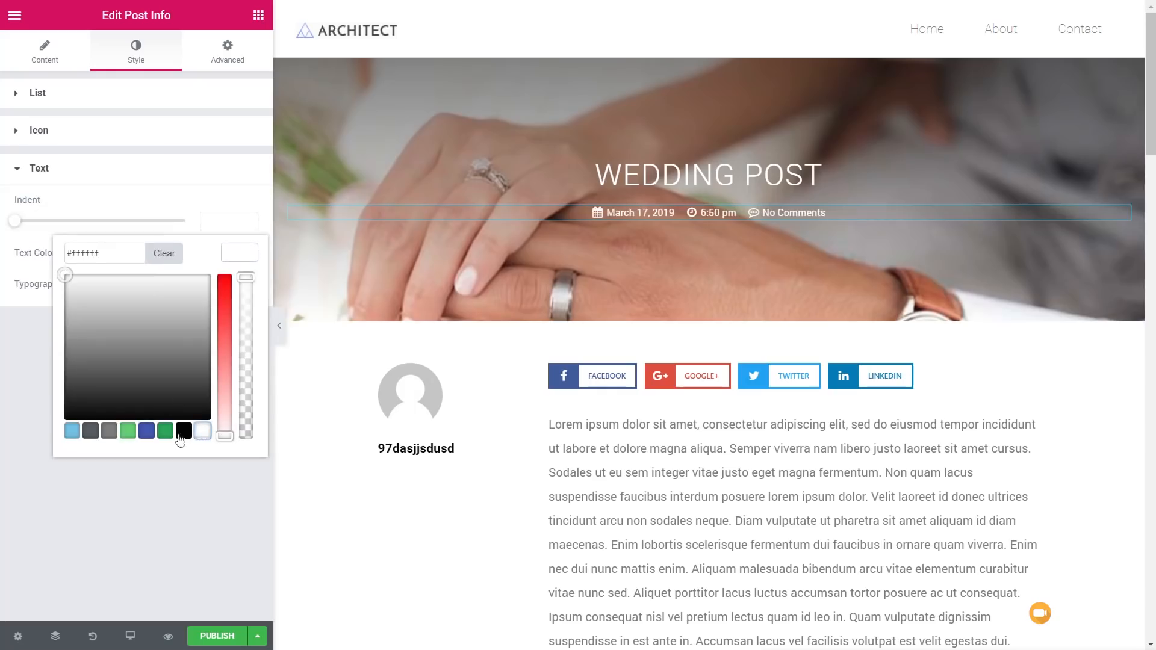
pyautogui.click(164, 506)
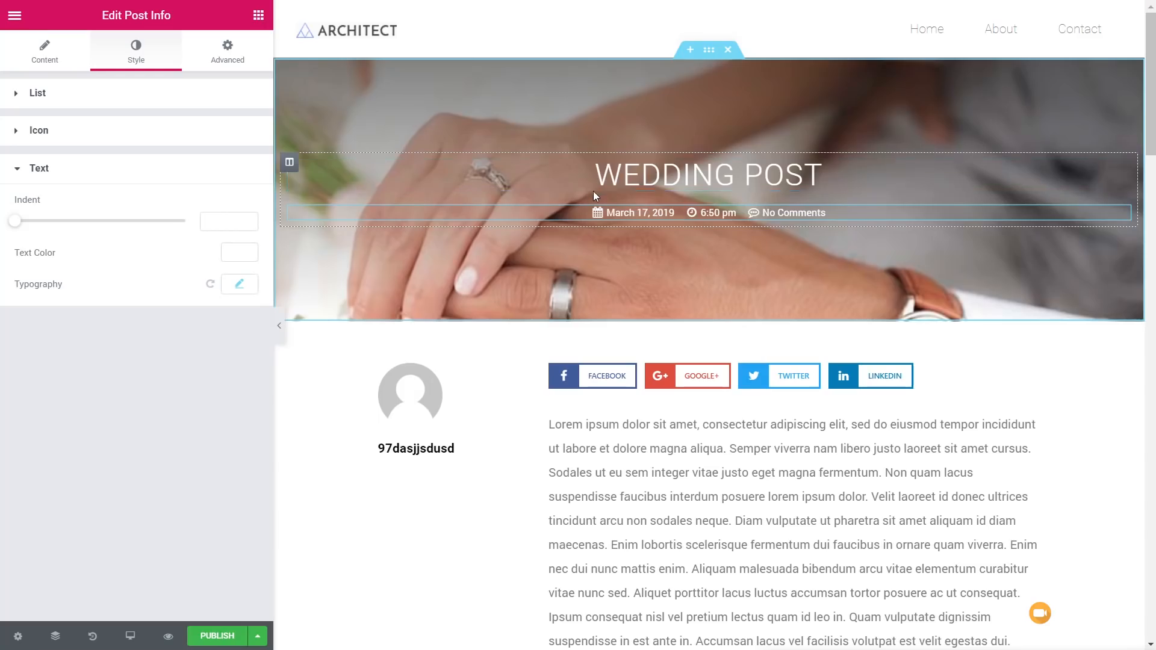
# Step: Change the hero section's background overlay from gradient to a classic solid color with 0.65 opacity
pyautogui.click(708, 55)
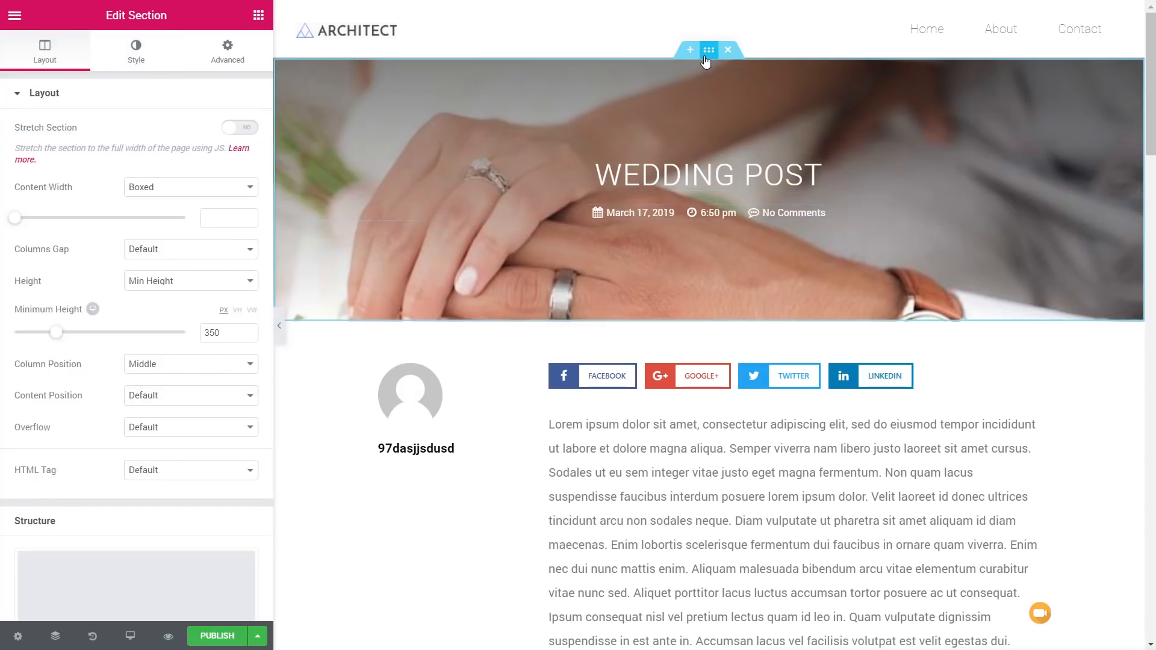
pyautogui.click(148, 52)
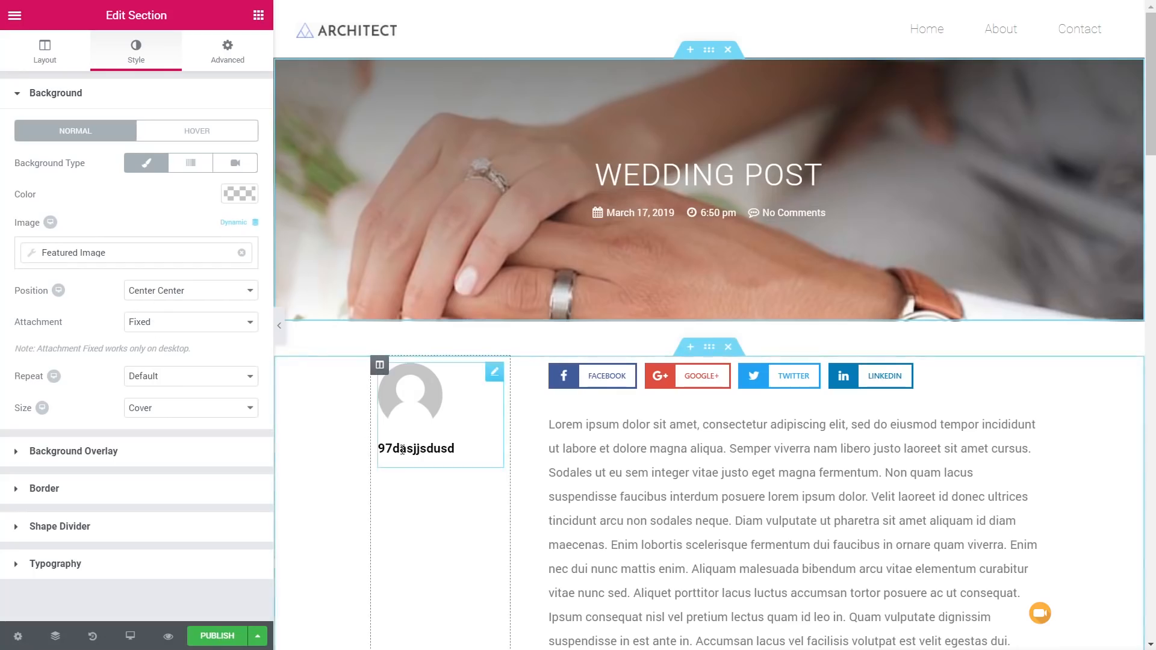
pyautogui.scroll(-3, 400, 454)
pyautogui.scroll(3, 402, 451)
pyautogui.click(110, 457)
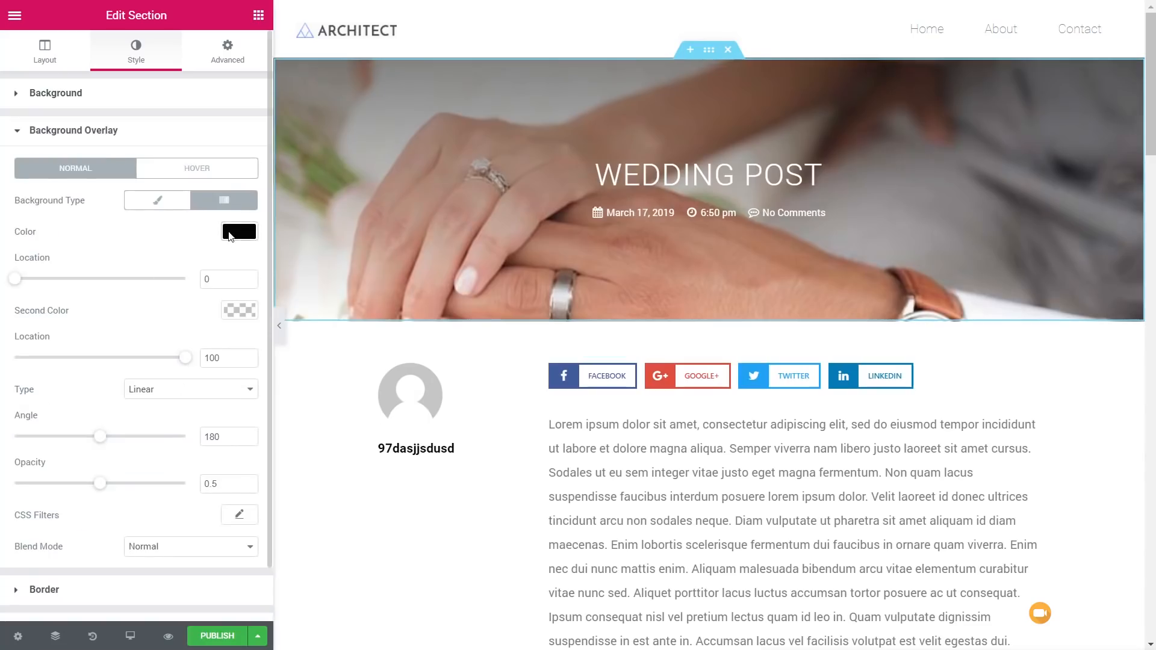
pyautogui.click(156, 205)
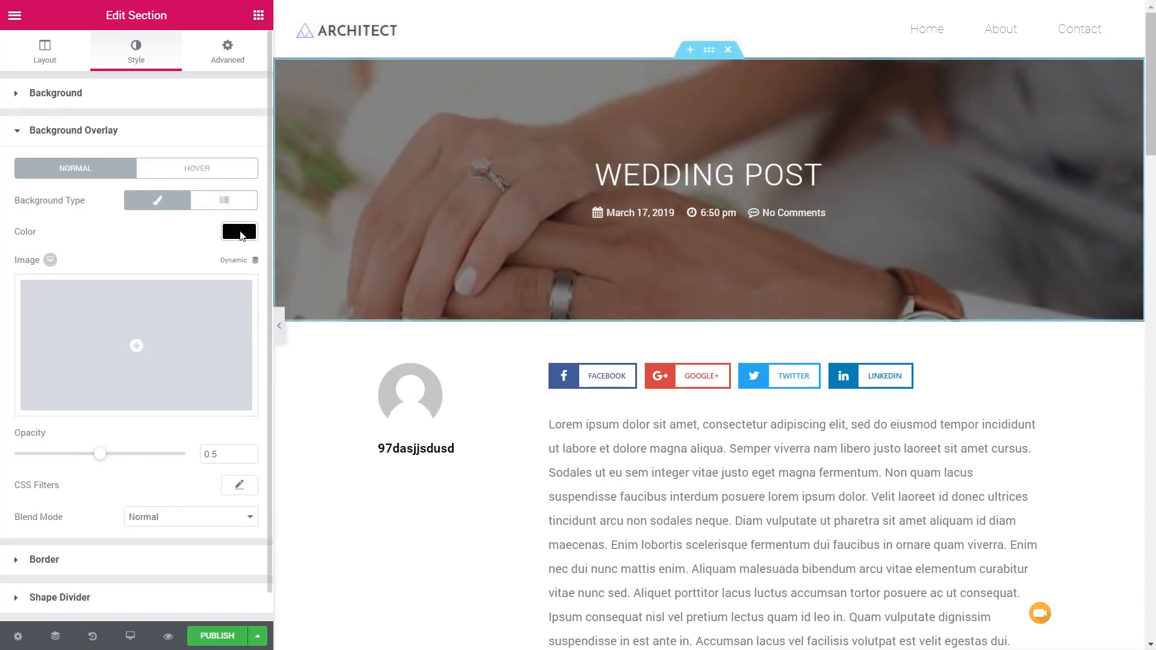
pyautogui.moveTo(100, 455); pyautogui.dragTo(125, 457)
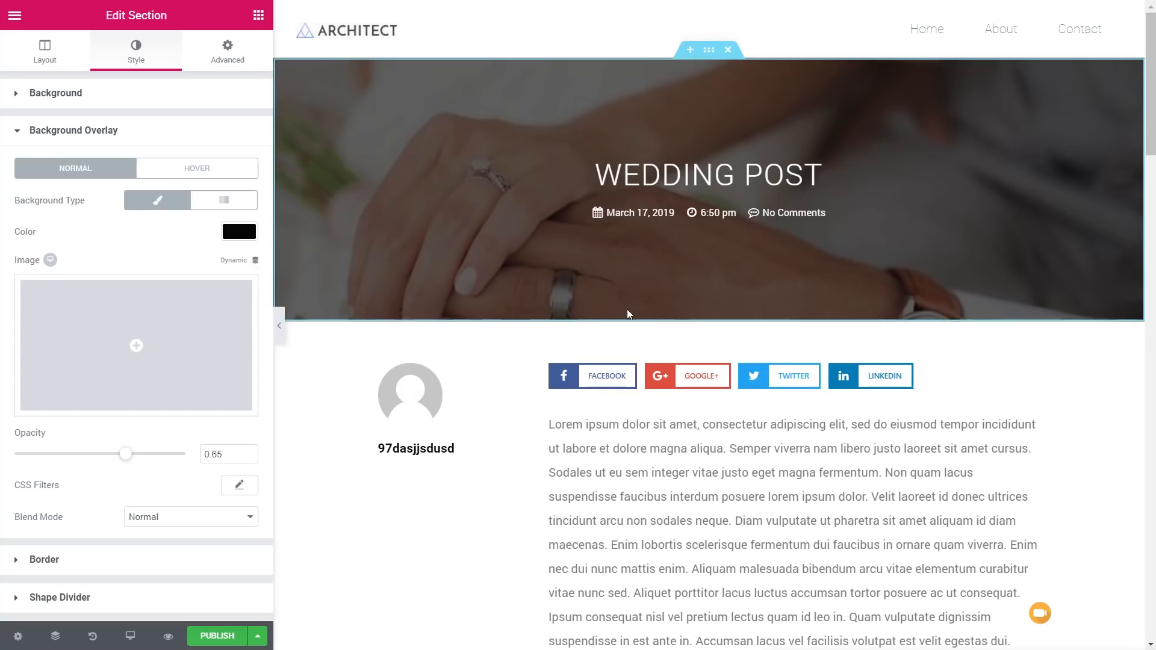
# Step: Publish the single template with the display condition Include, Posts, All, and save the publish settings
pyautogui.click(217, 637)
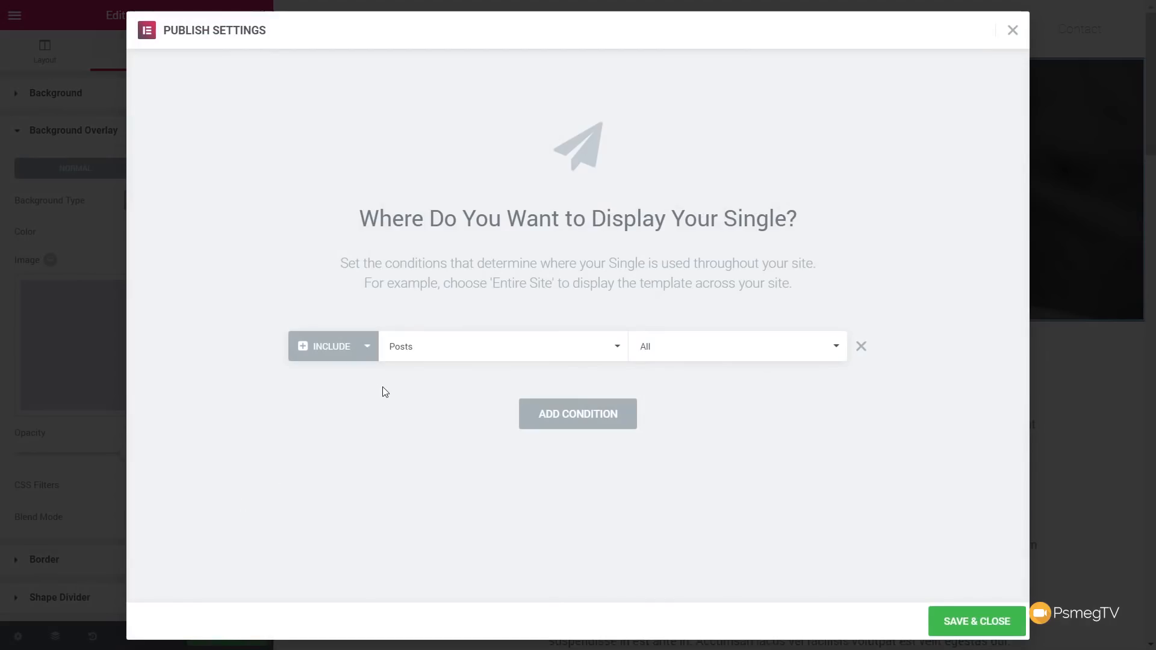
pyautogui.click(436, 353)
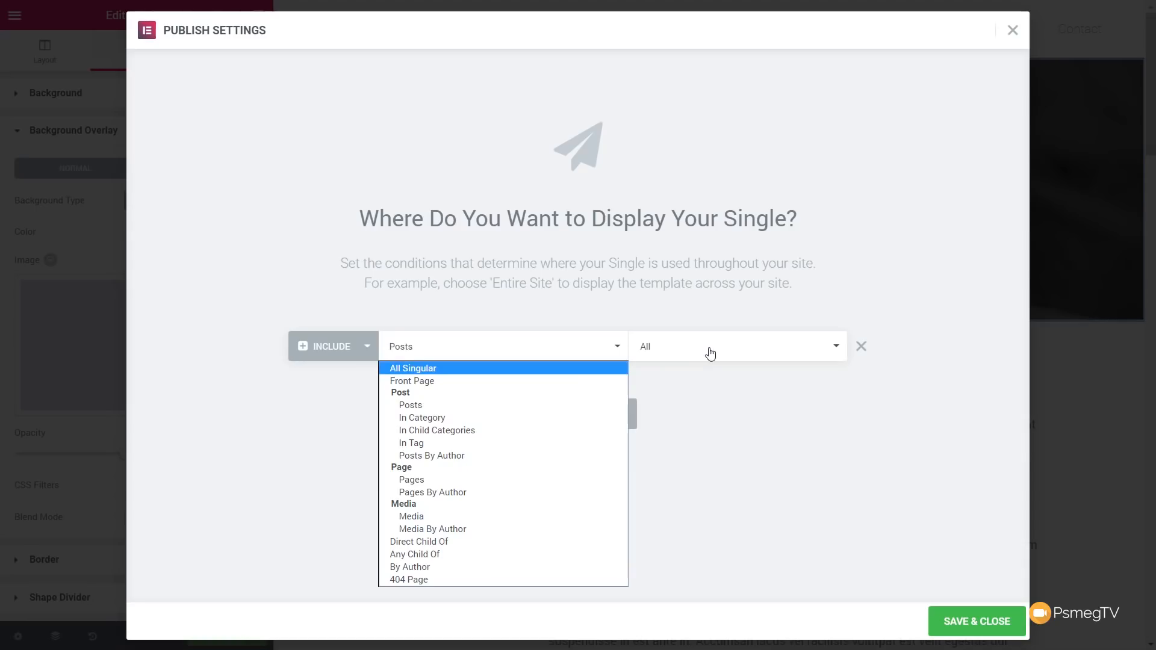
pyautogui.doubleClick(519, 353)
pyautogui.click(781, 420)
pyautogui.click(970, 626)
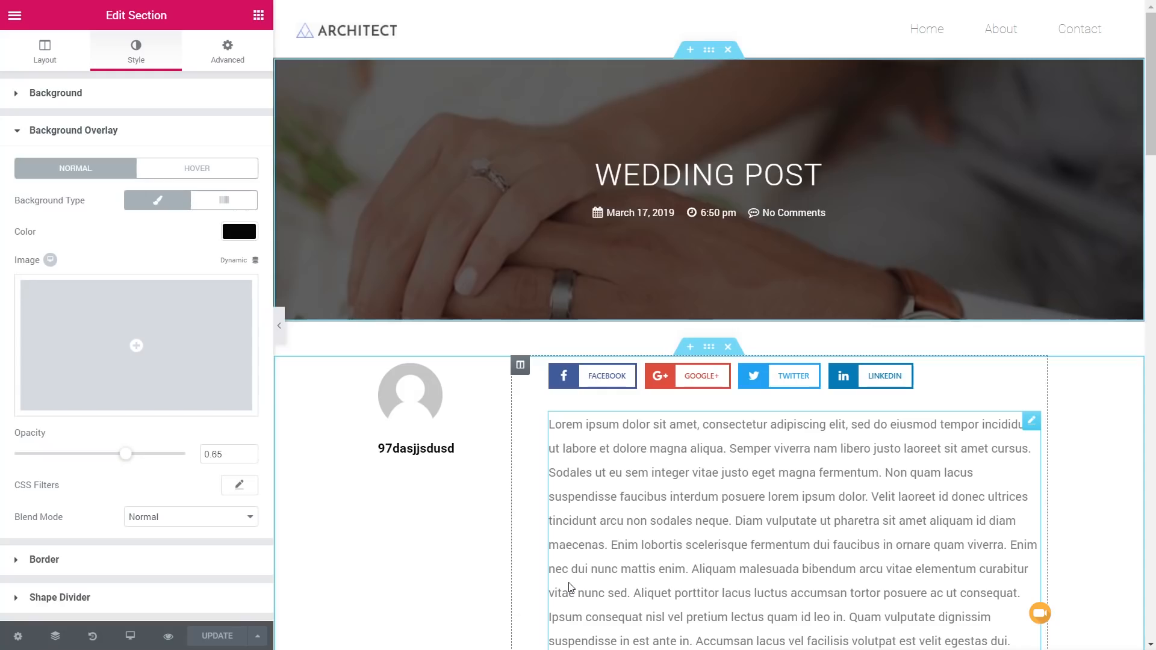
# Step: Exit the editor to the WordPress dashboard and show the Theme Builder's Single templates
pyautogui.click(14, 16)
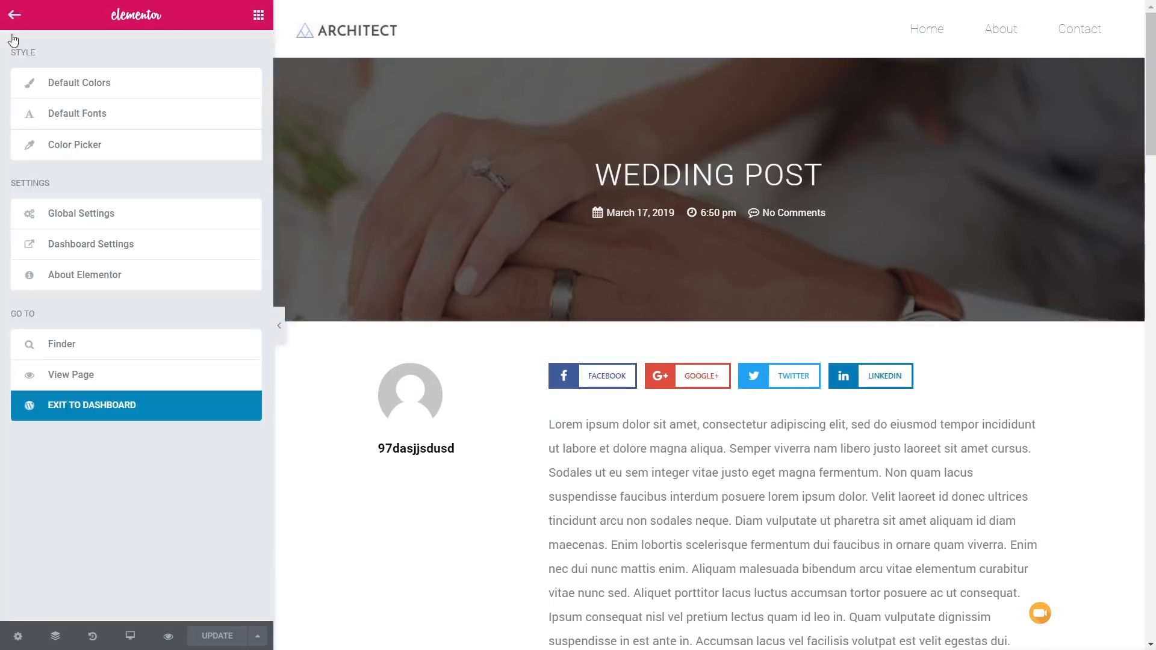
pyautogui.click(87, 408)
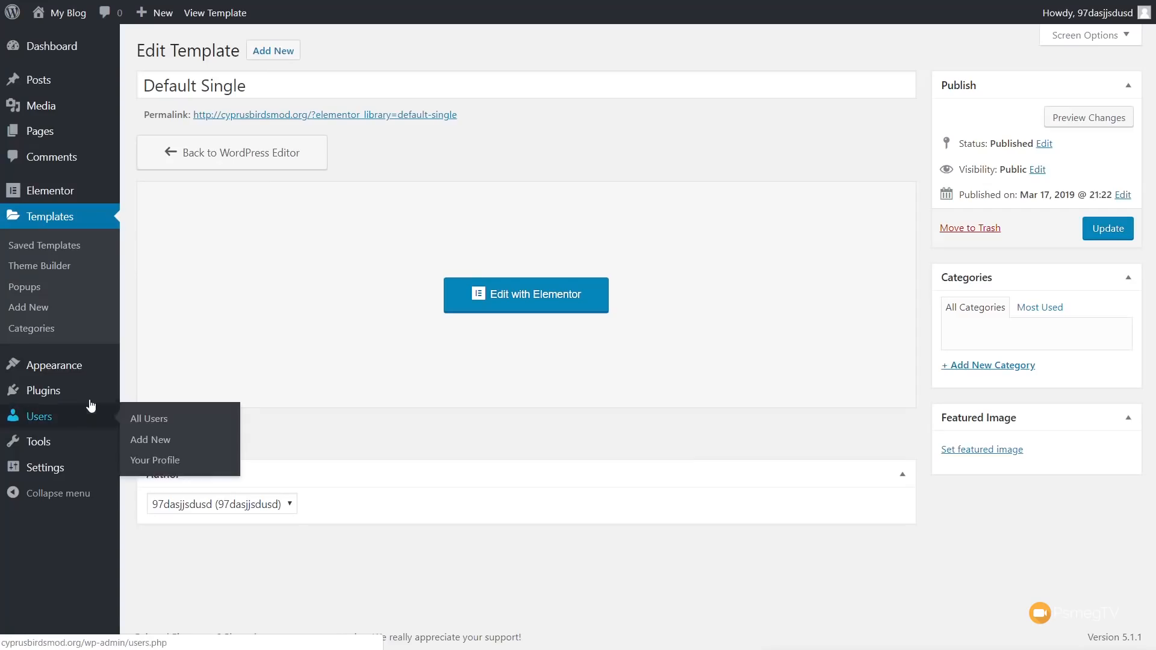
pyautogui.click(52, 272)
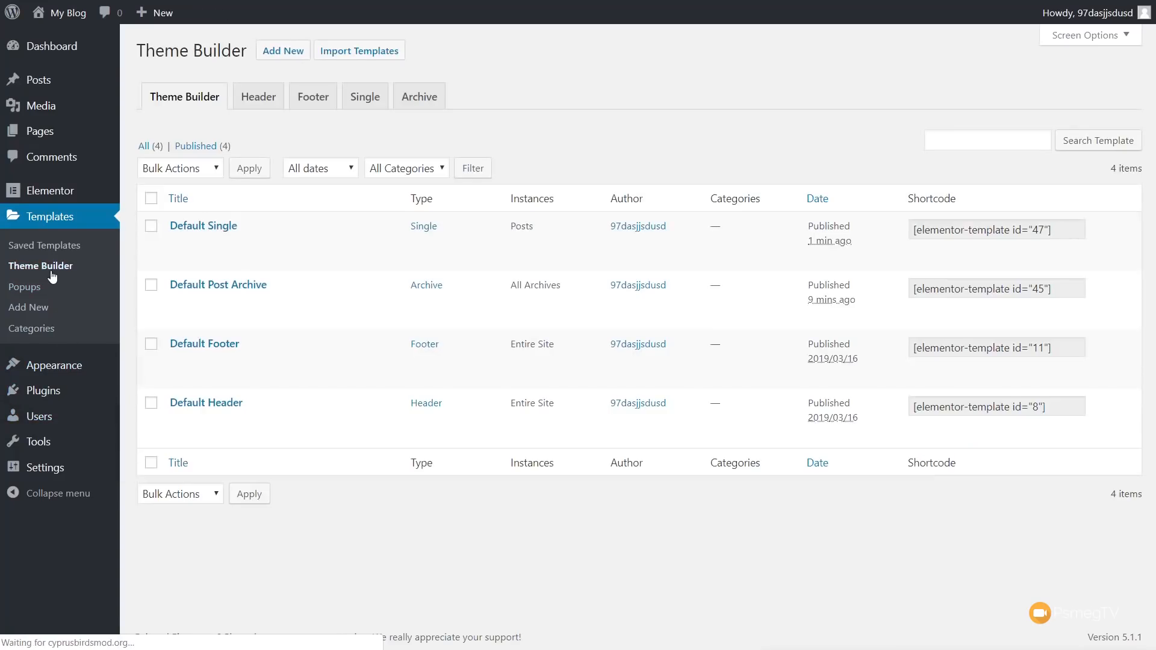
pyautogui.click(364, 99)
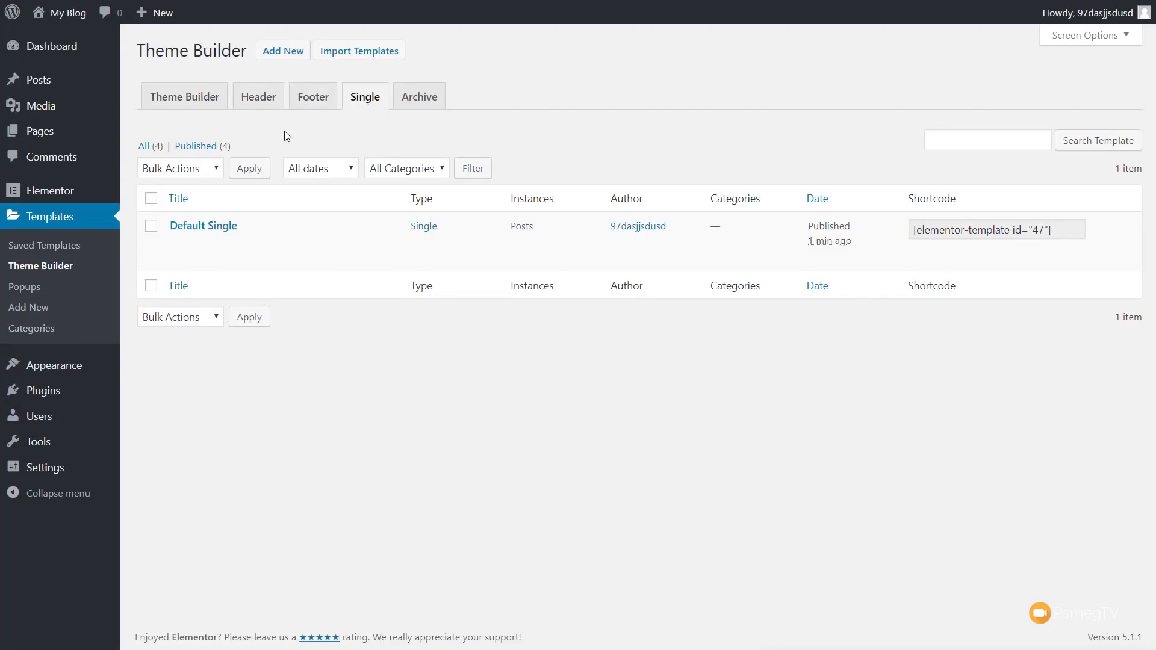
# Step: Create a new Single template for the Page post type, named Default Page Template
pyautogui.click(289, 53)
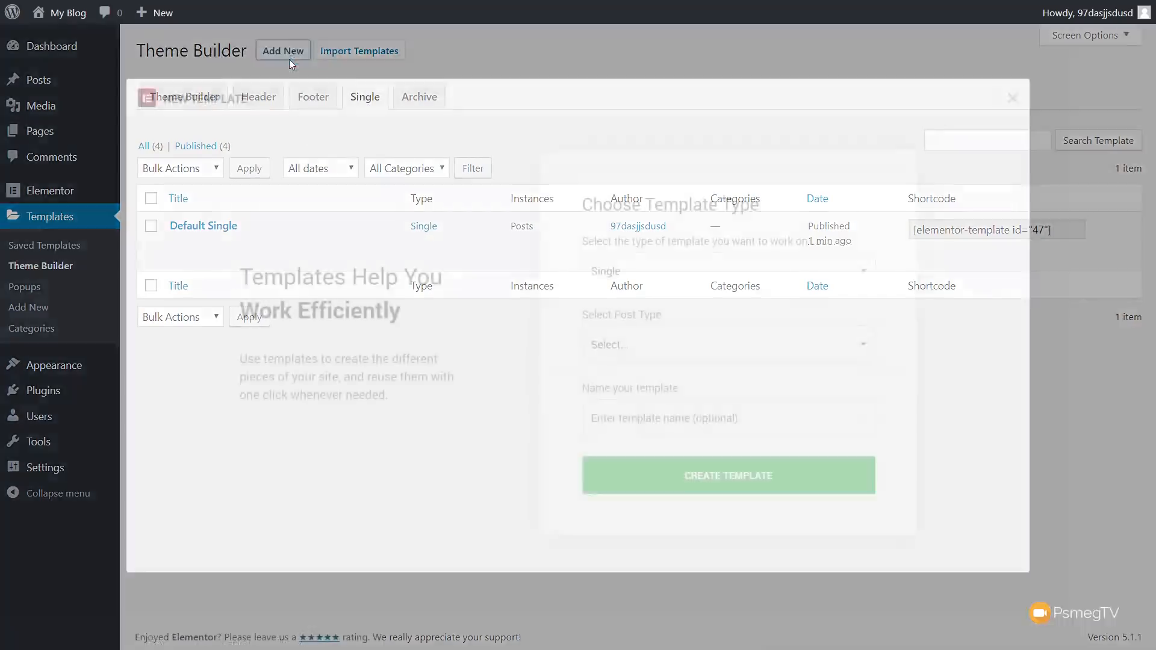
pyautogui.click(642, 338)
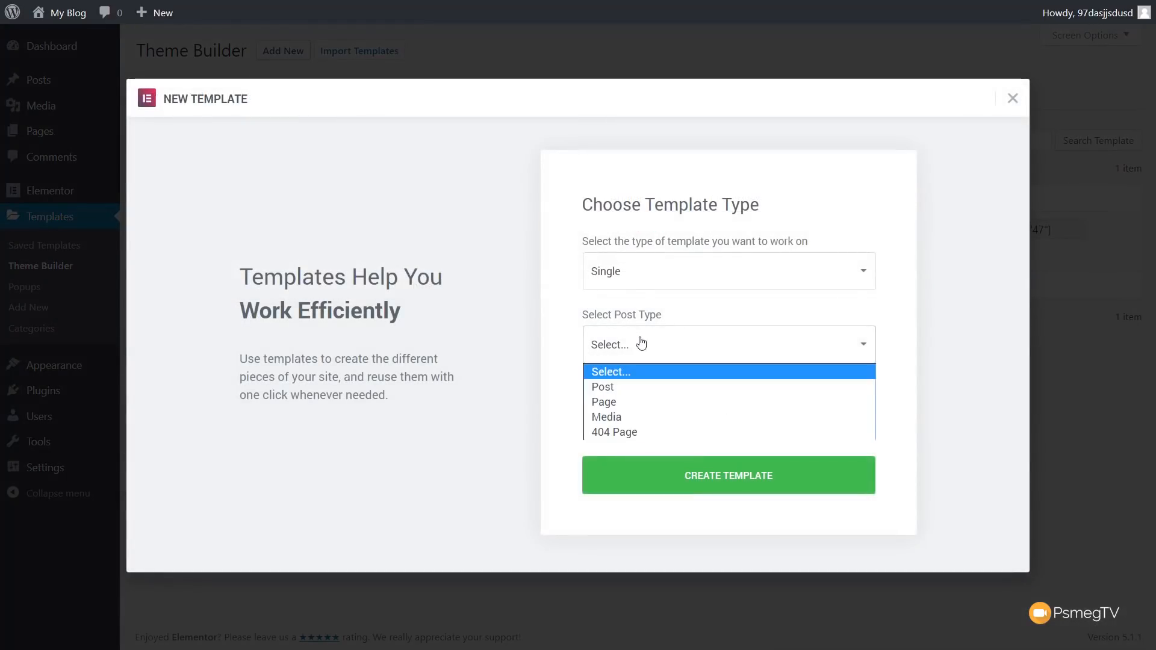
pyautogui.click(627, 407)
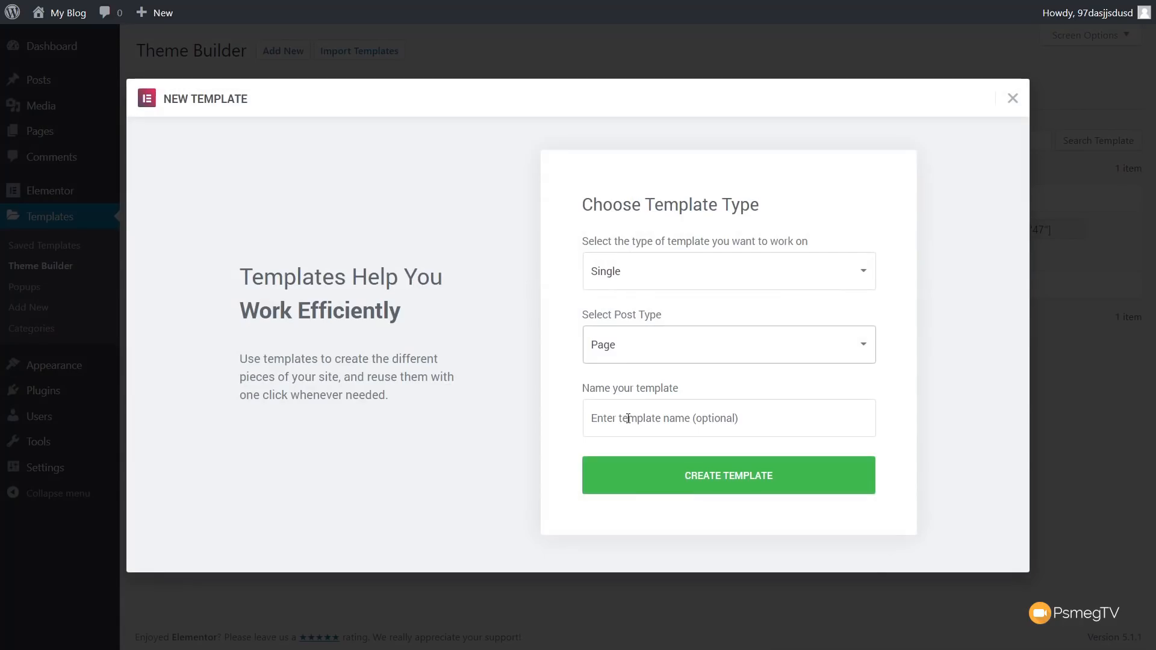
pyautogui.click(629, 418)
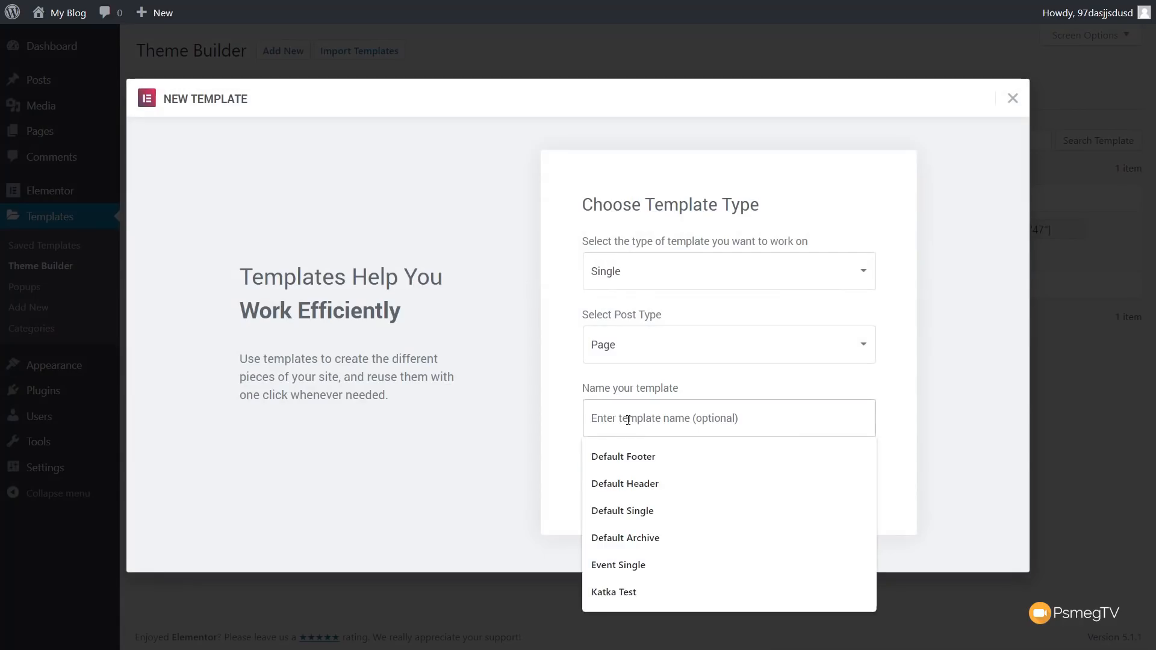
pyautogui.write('Default Page')
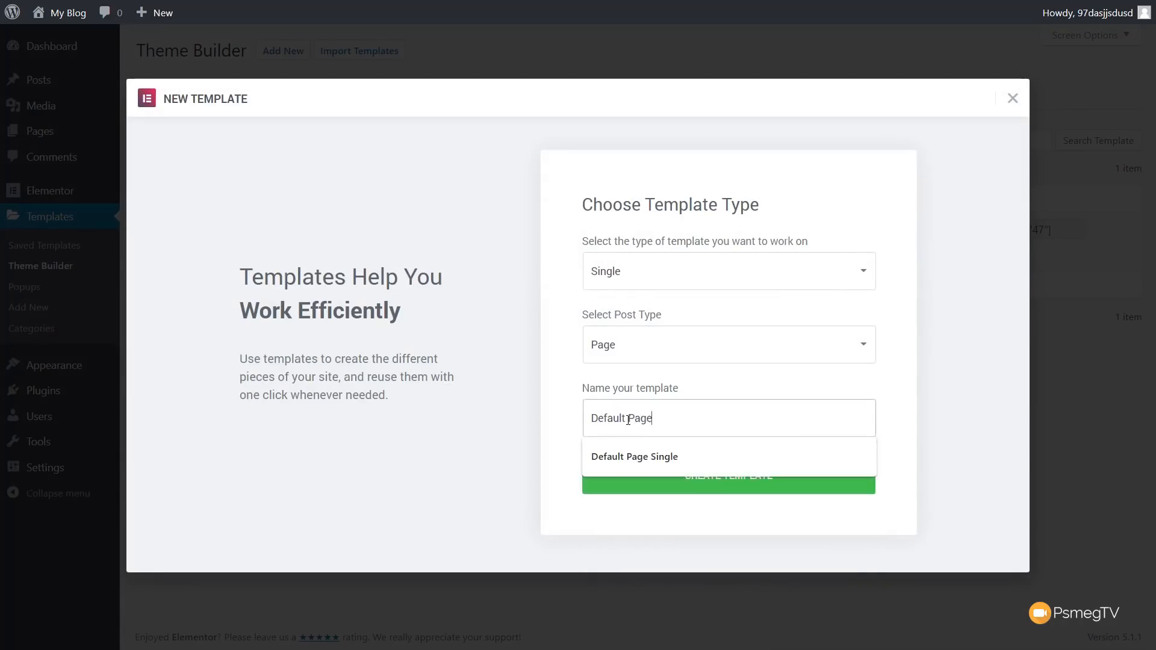
pyautogui.write(' Template')
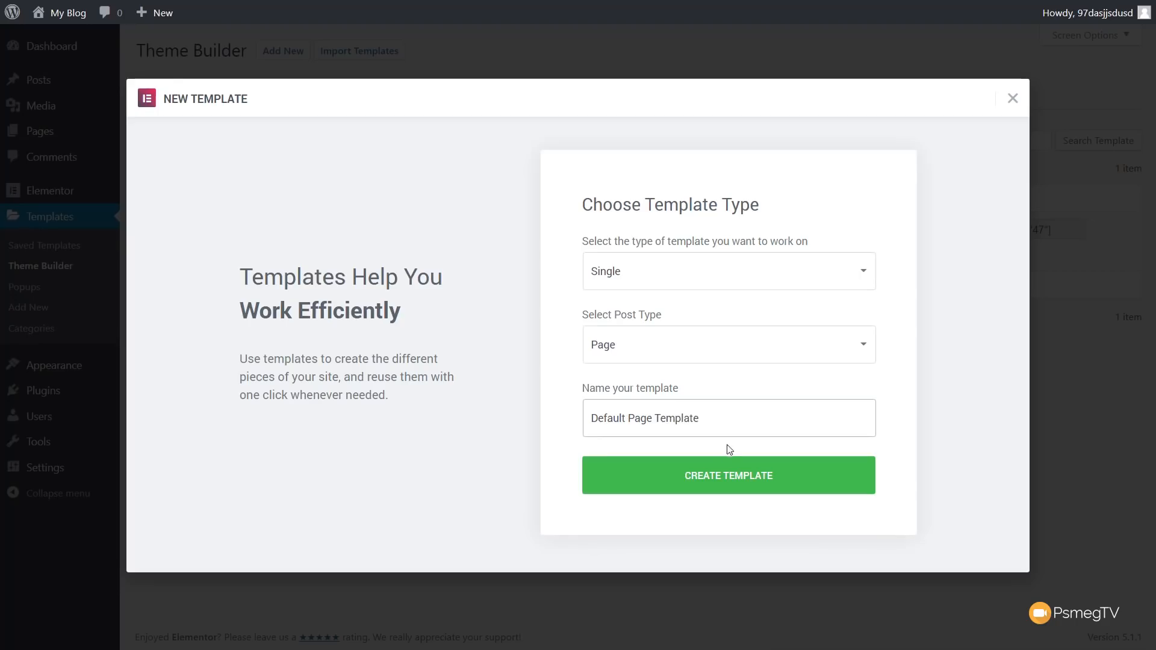
pyautogui.click(735, 482)
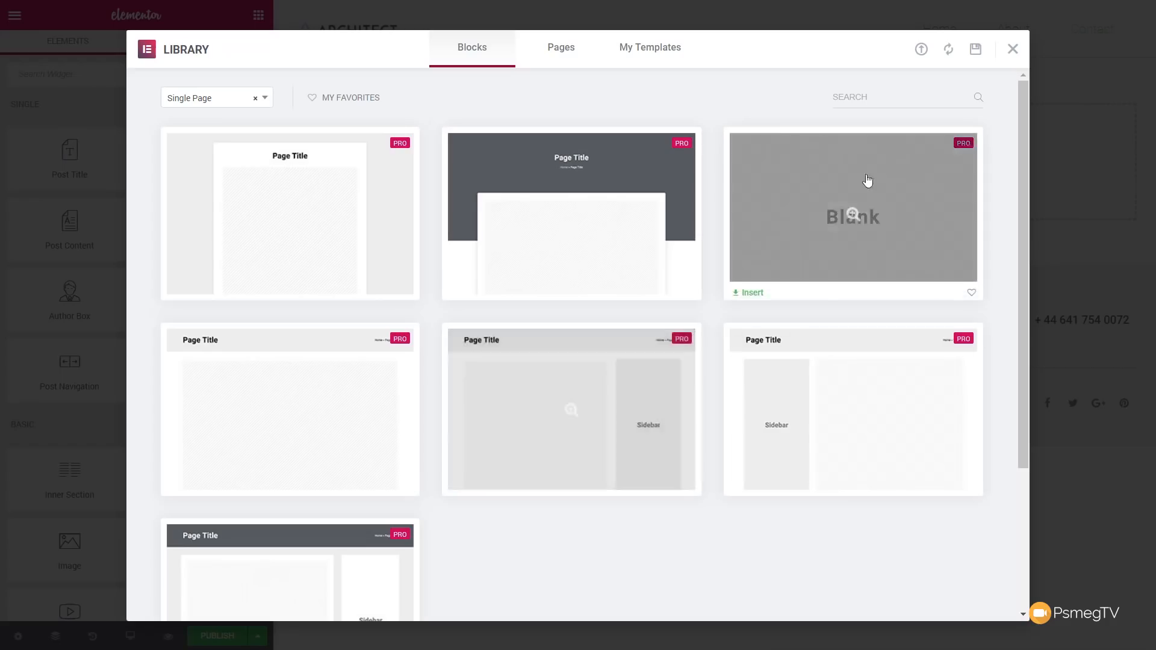
# Step: Insert the Blank single page block and publish the template with the display condition Include, Pages, All
pyautogui.click(855, 200)
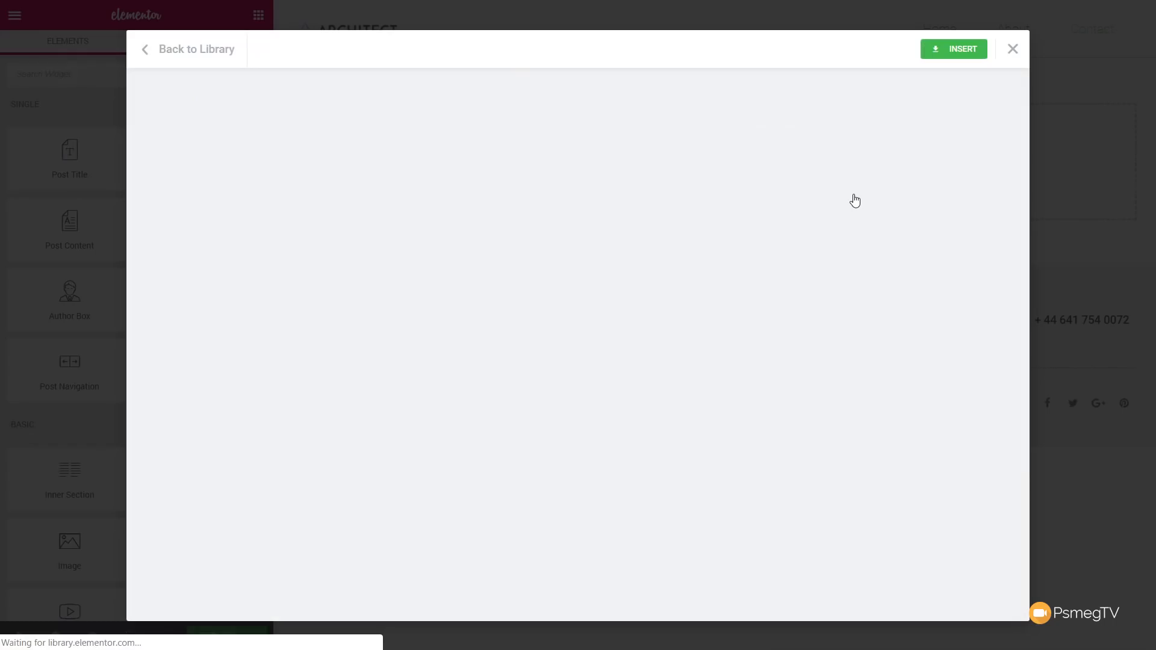
pyautogui.click(965, 49)
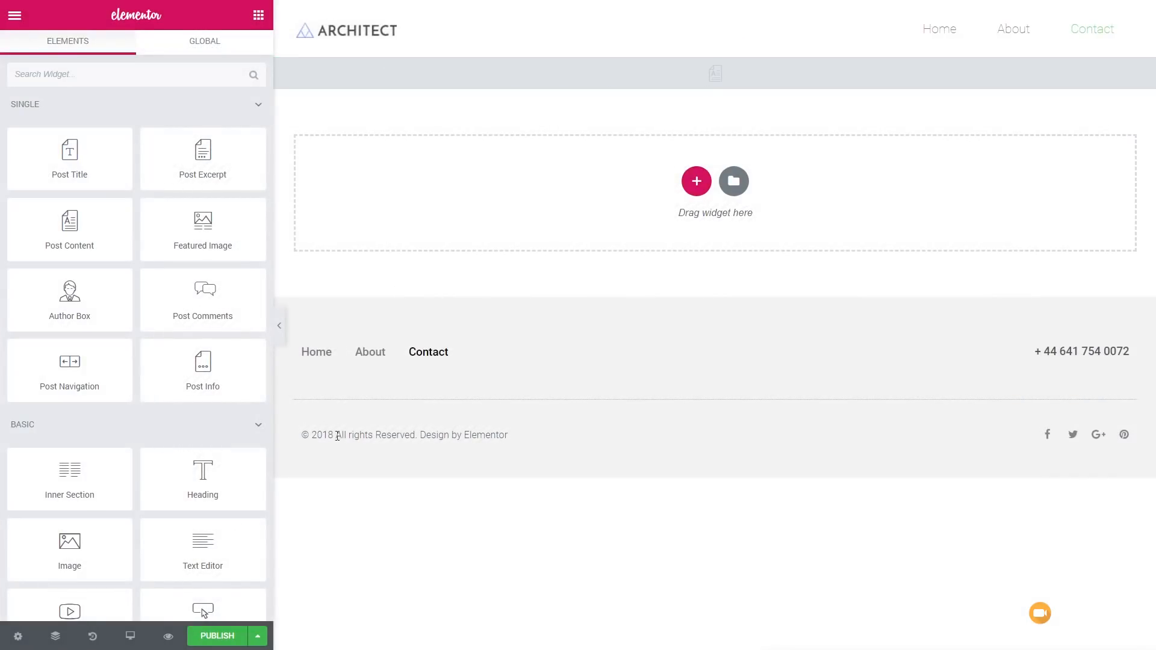
pyautogui.click(224, 636)
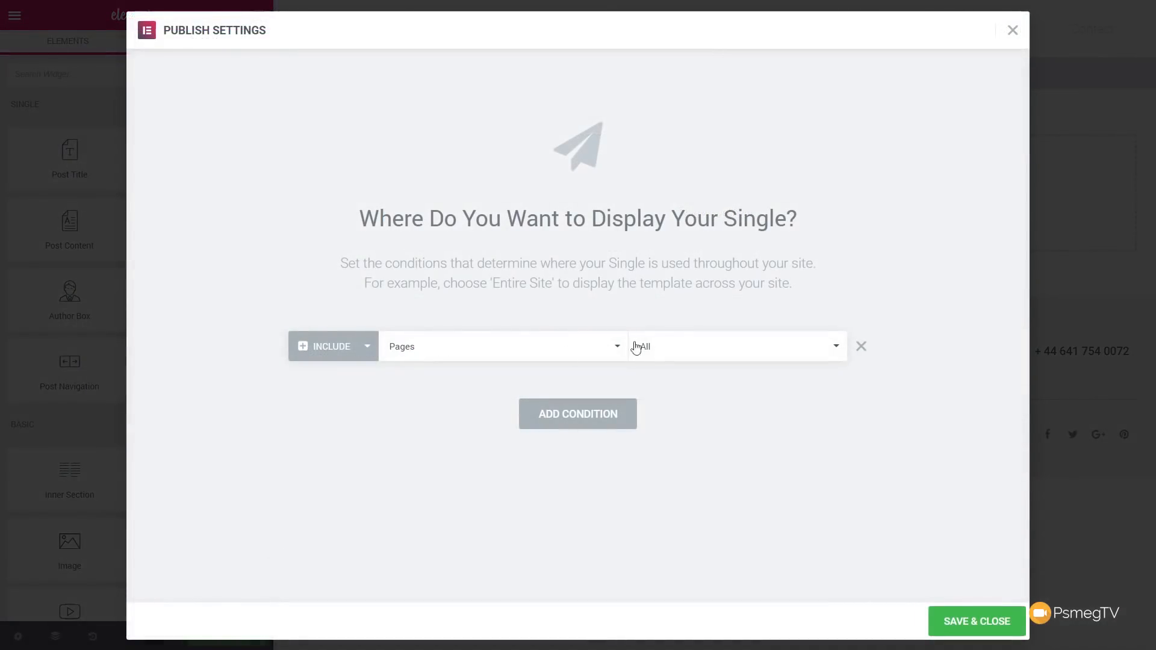
pyautogui.click(968, 627)
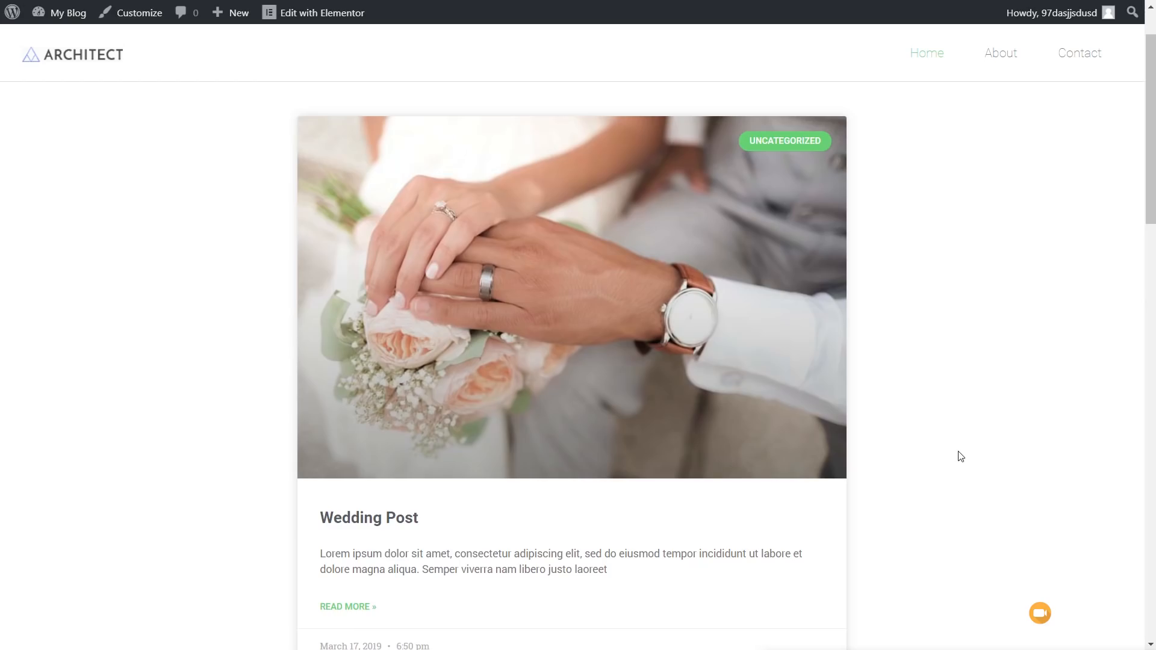
# Step: Browse the post listing on the live site's home page and open Another Post
pyautogui.scroll(-5, 961, 461)
pyautogui.scroll(-15, 961, 459)
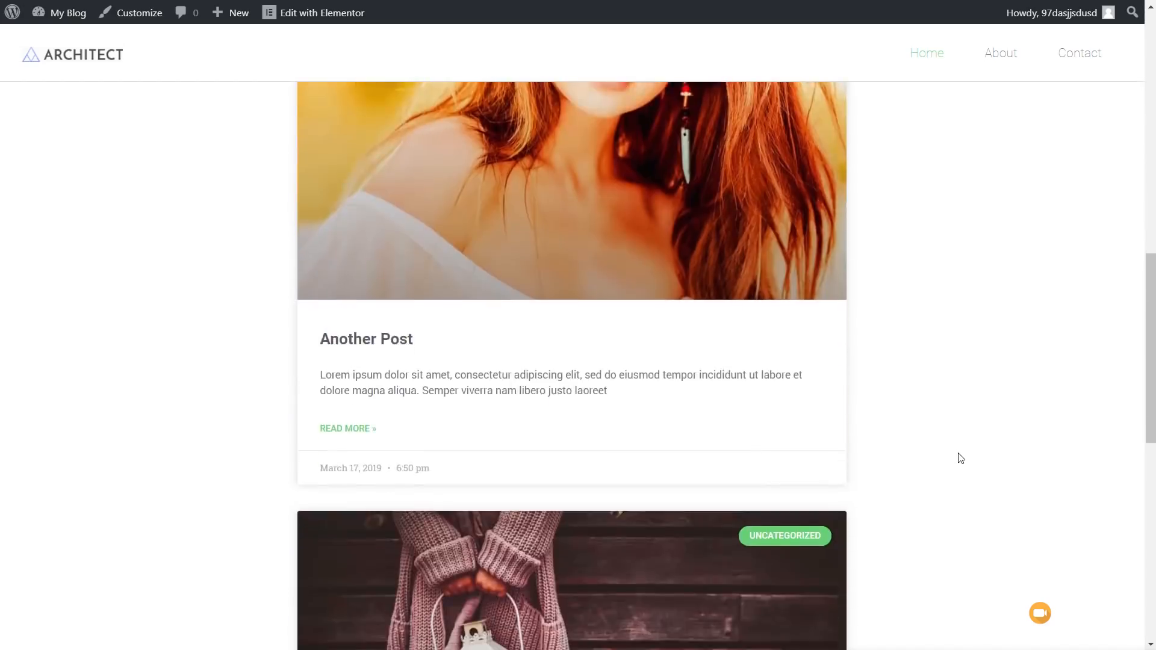
pyautogui.scroll(8, 961, 459)
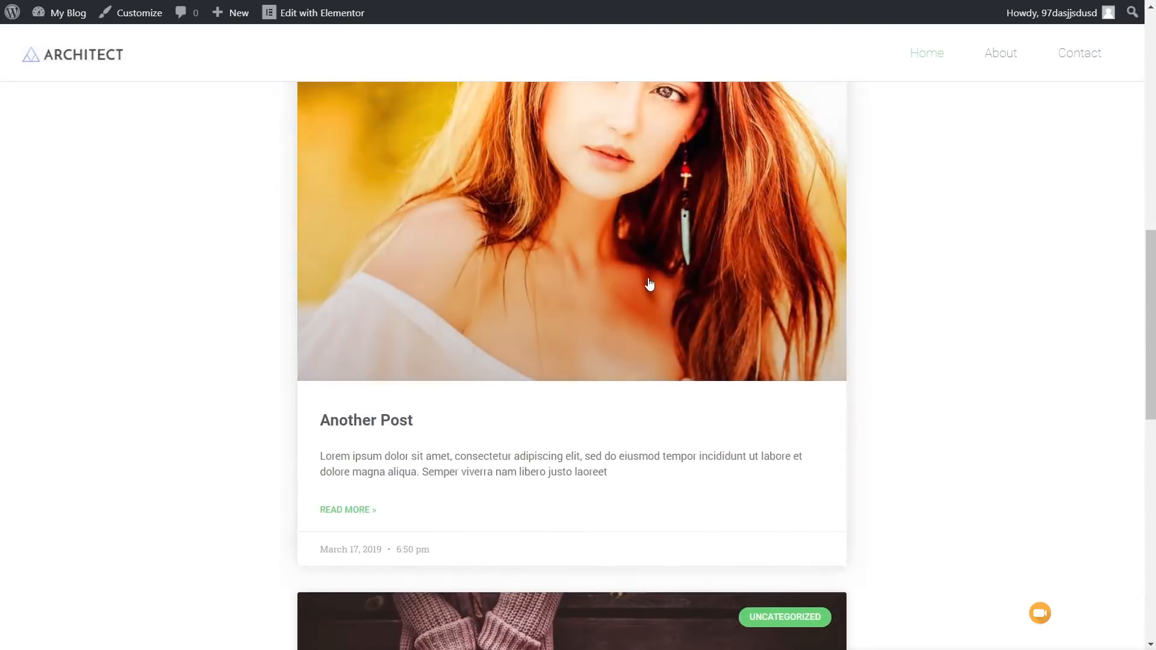
pyautogui.click(649, 284)
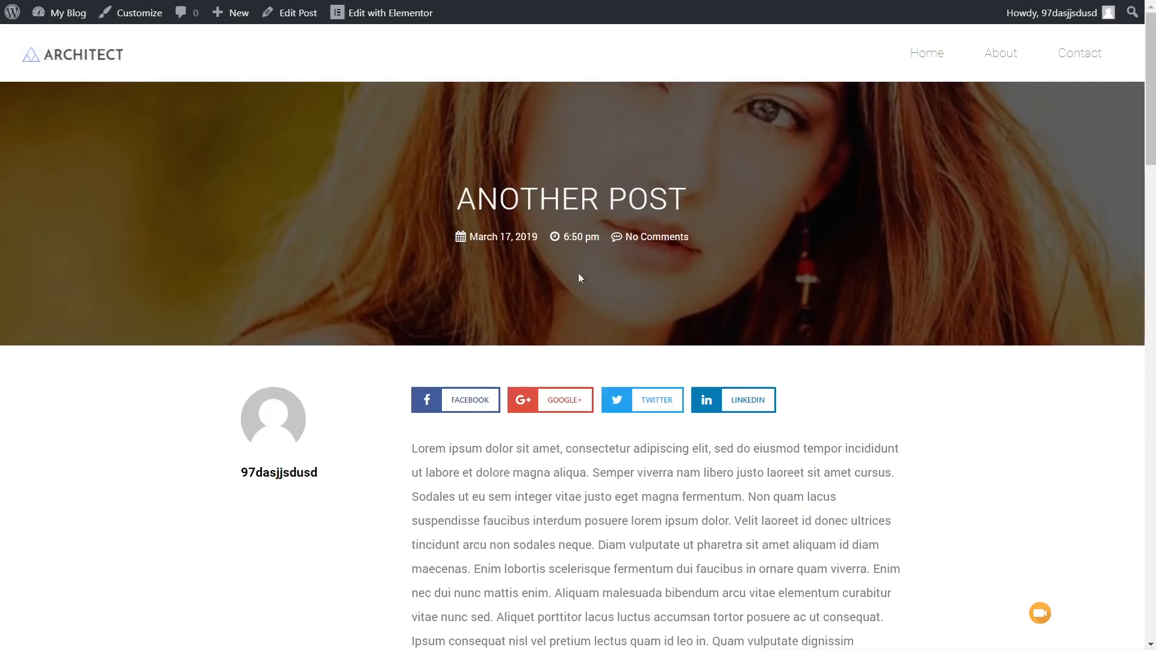
# Step: Review the post's layout from the hero section down to the comment form, and open the About page
pyautogui.scroll(-15, 871, 390)
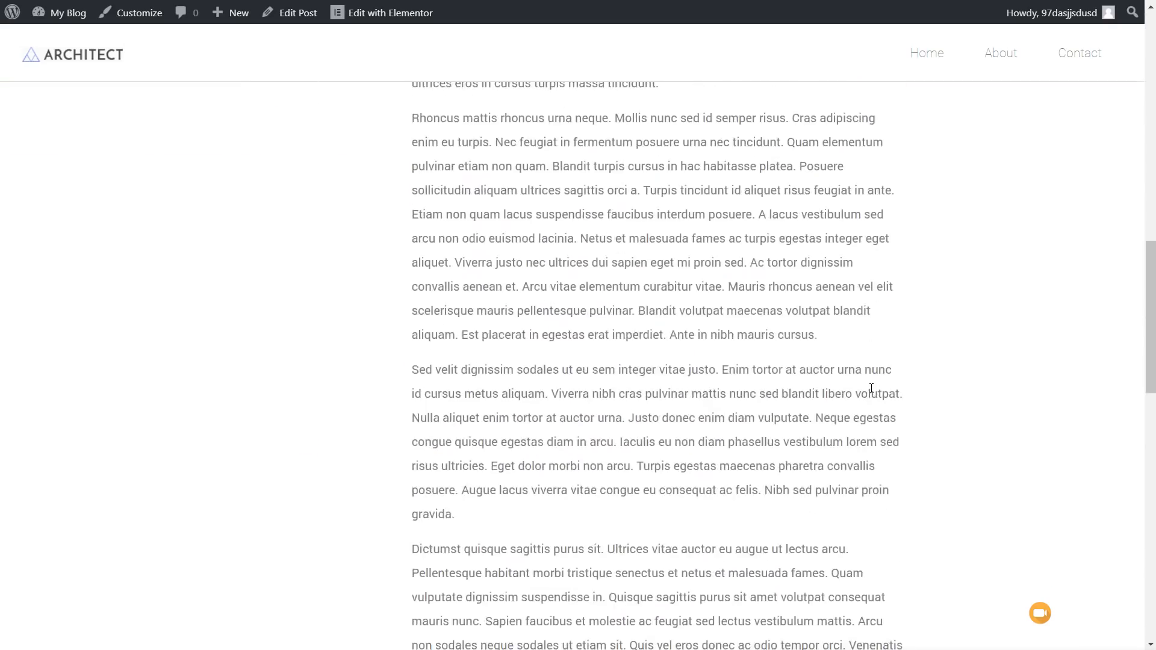
pyautogui.scroll(-15, 871, 389)
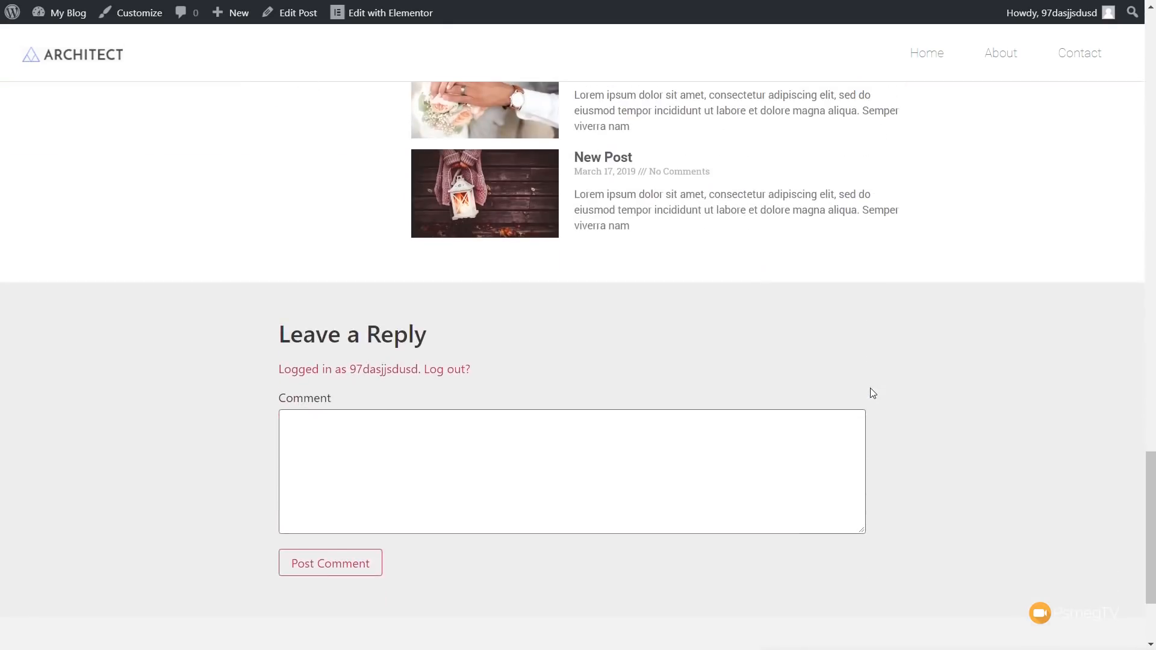
pyautogui.scroll(15, 871, 389)
pyautogui.scroll(6, 871, 387)
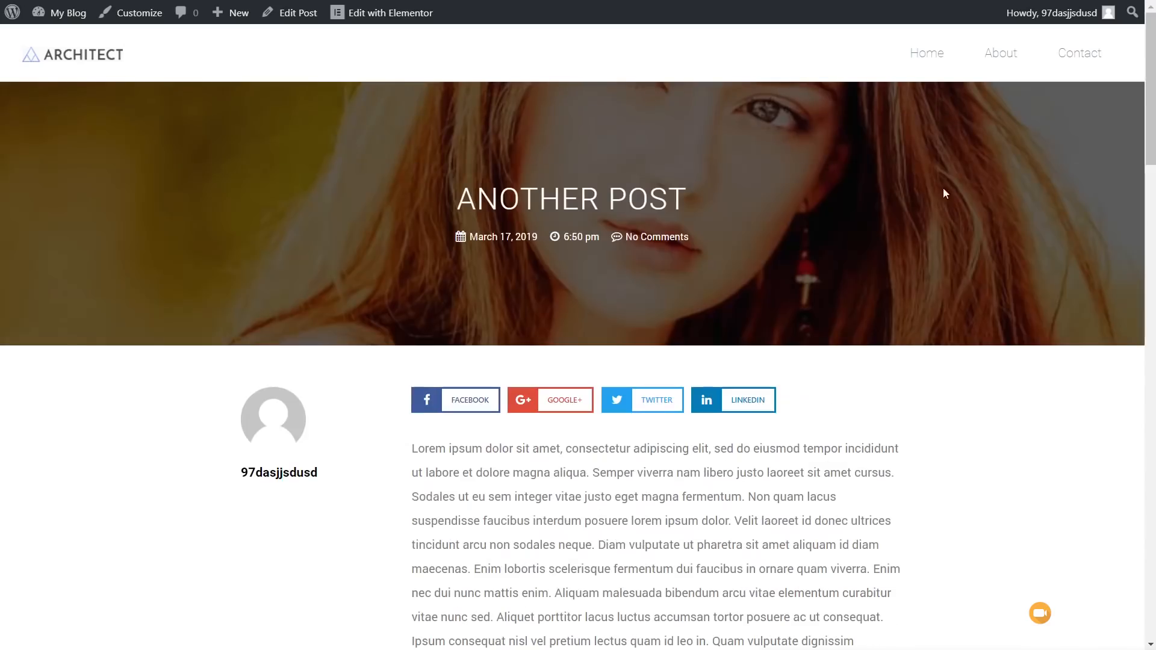
pyautogui.click(1016, 58)
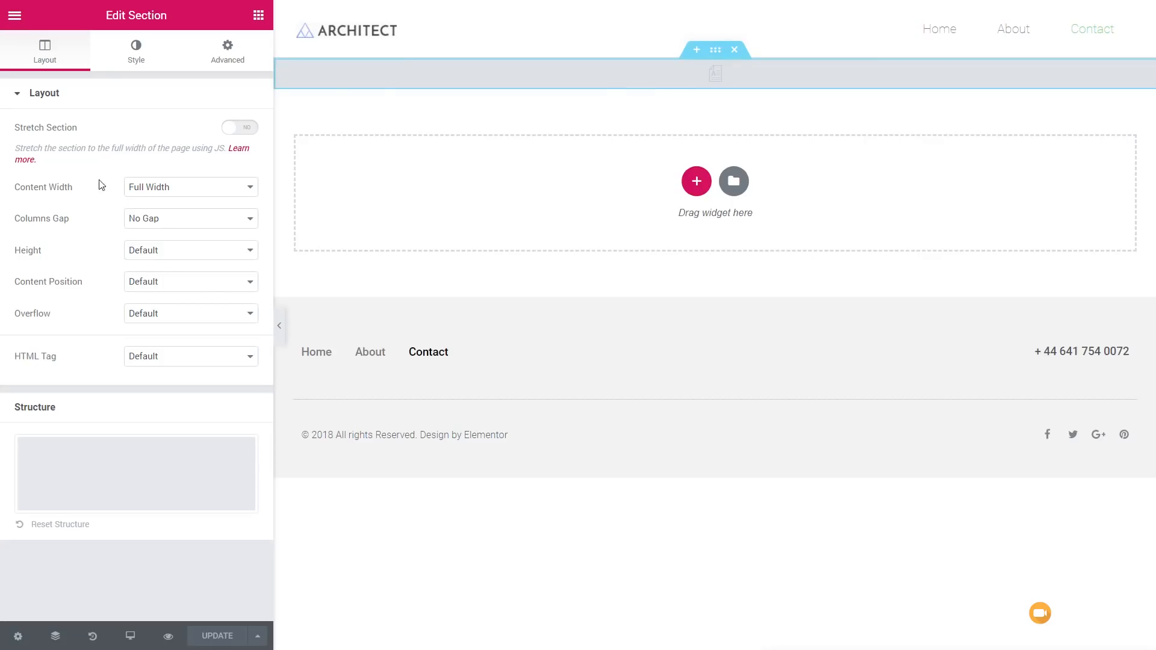
# Step: Set the post content section's content width to Boxed, update the template, and reload the live About page
pyautogui.click(167, 199)
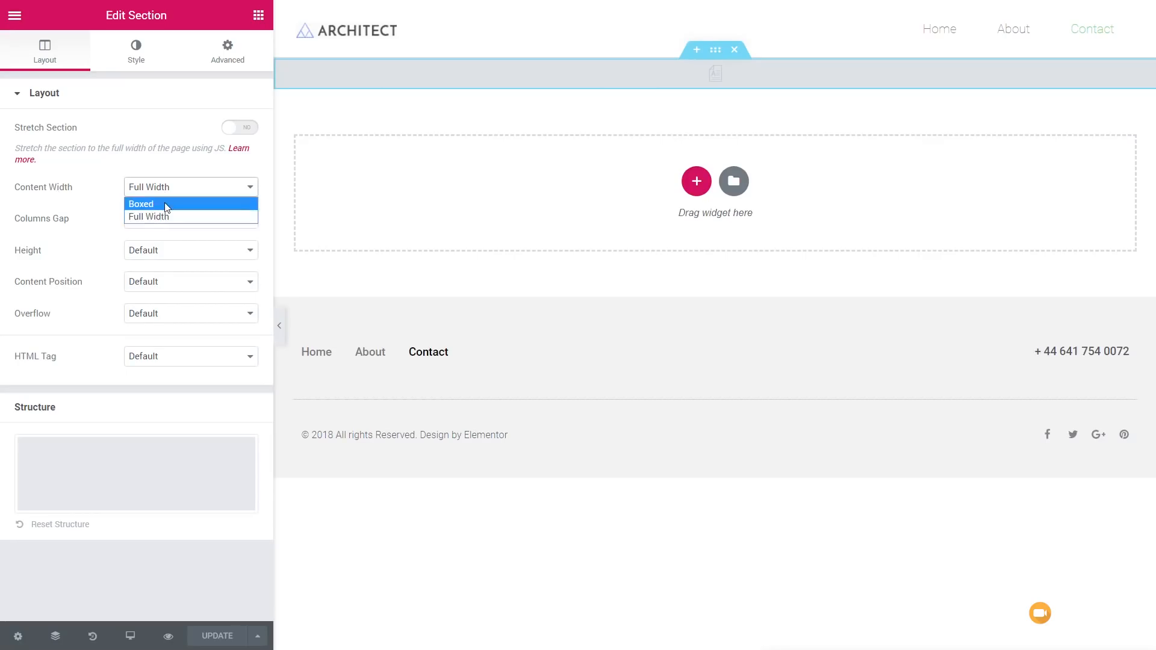
pyautogui.click(165, 203)
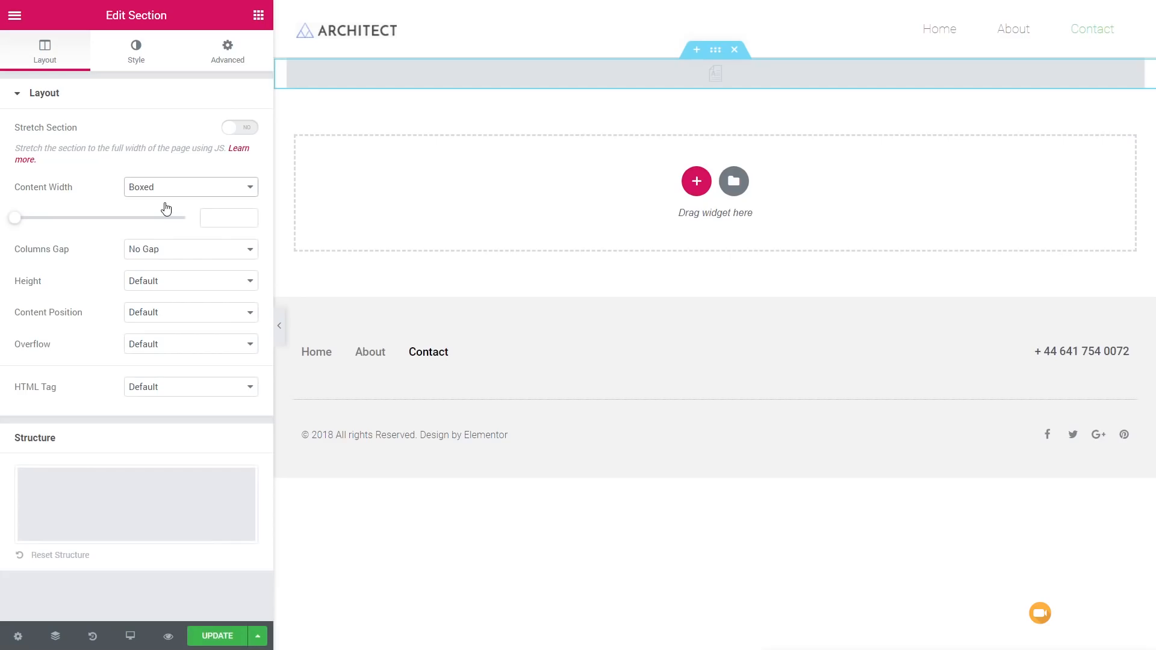
pyautogui.click(220, 636)
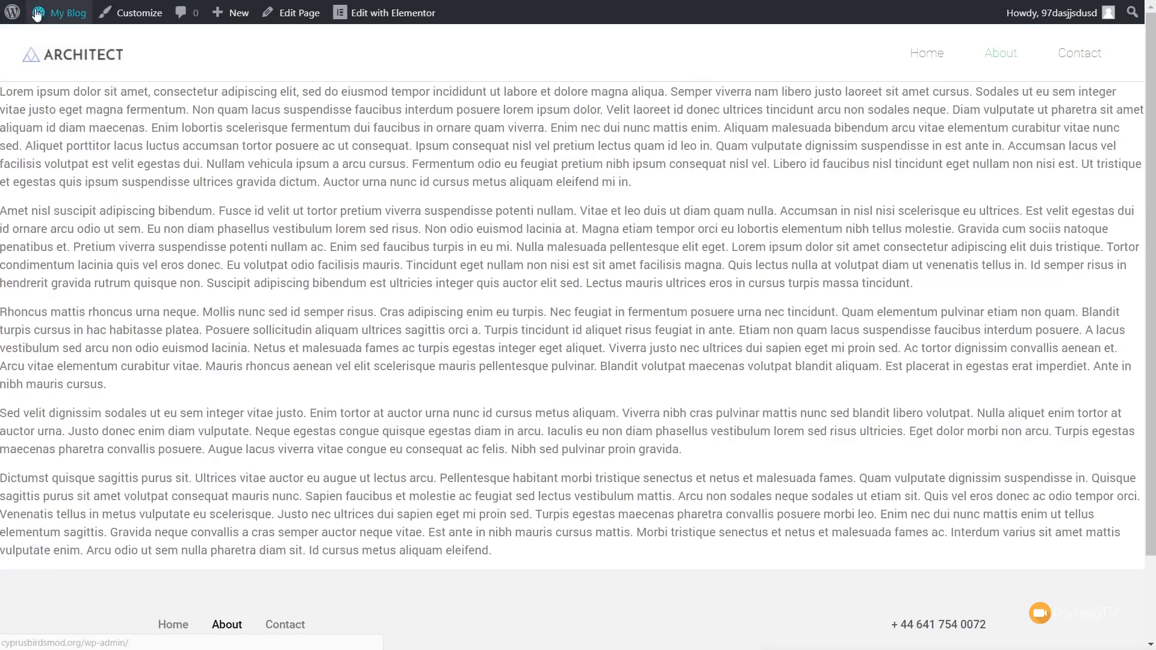
pyautogui.press('F5')
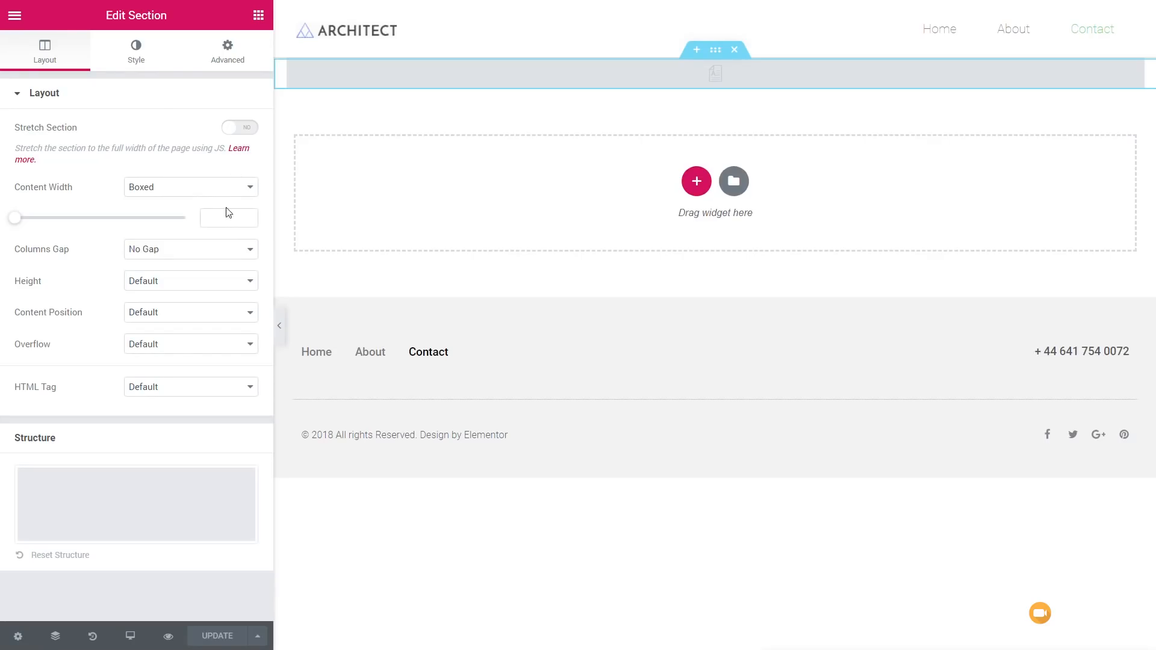
# Step: Exit the page template editor to the dashboard and list the Single templates in the Theme Builder
pyautogui.click(14, 16)
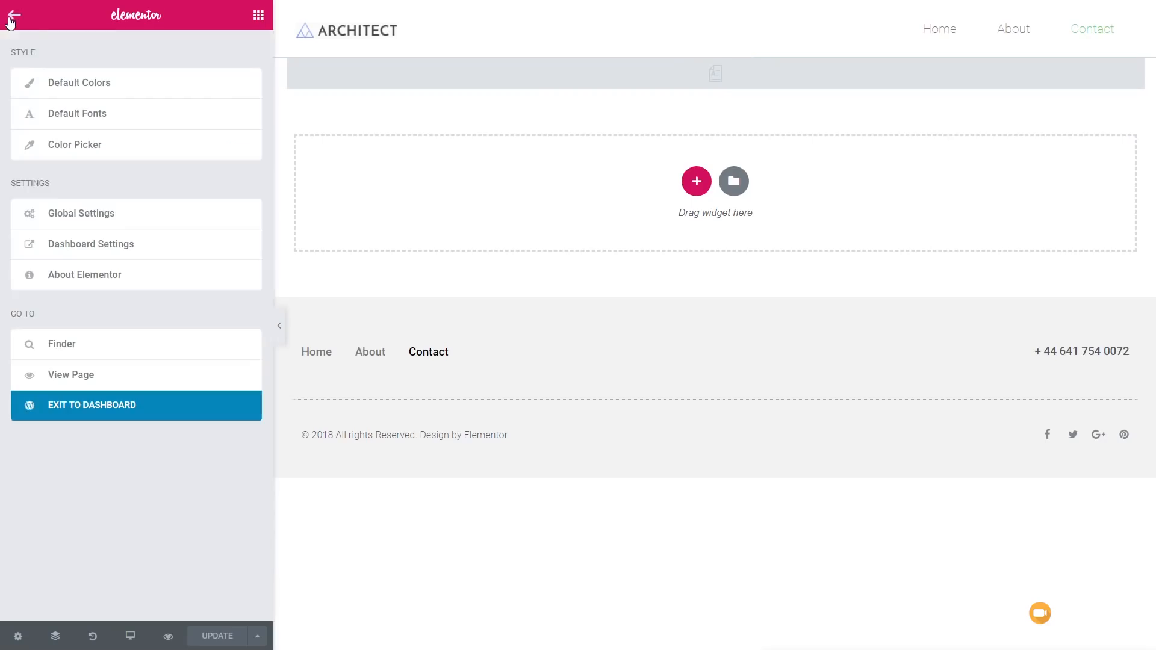
pyautogui.click(134, 408)
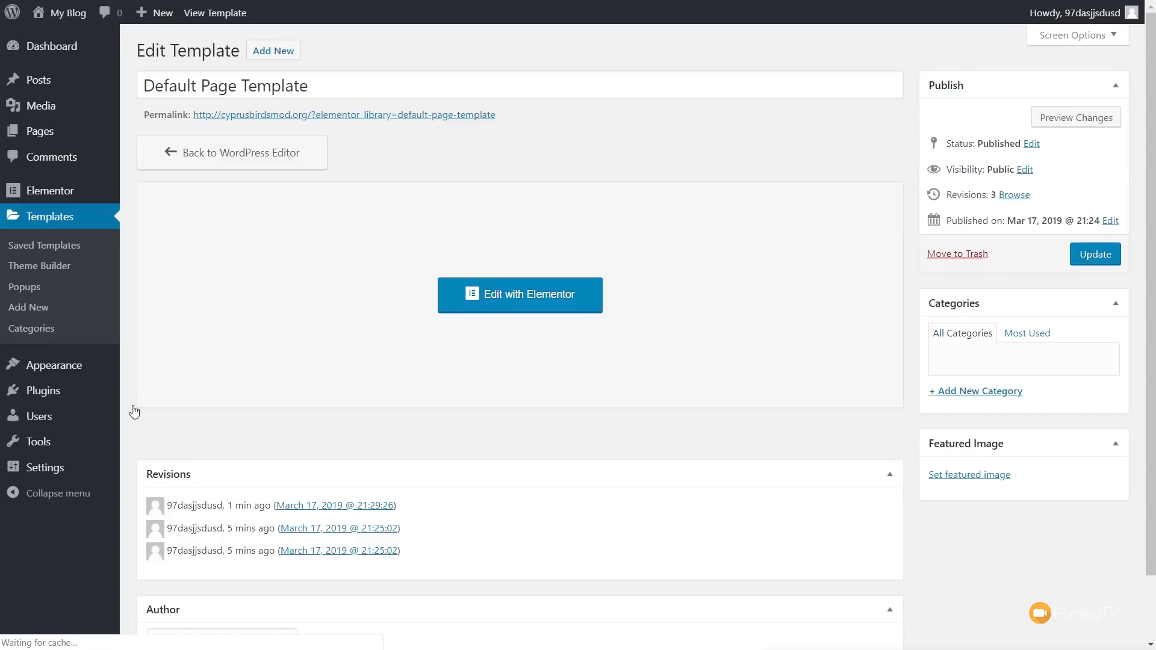
pyautogui.click(55, 275)
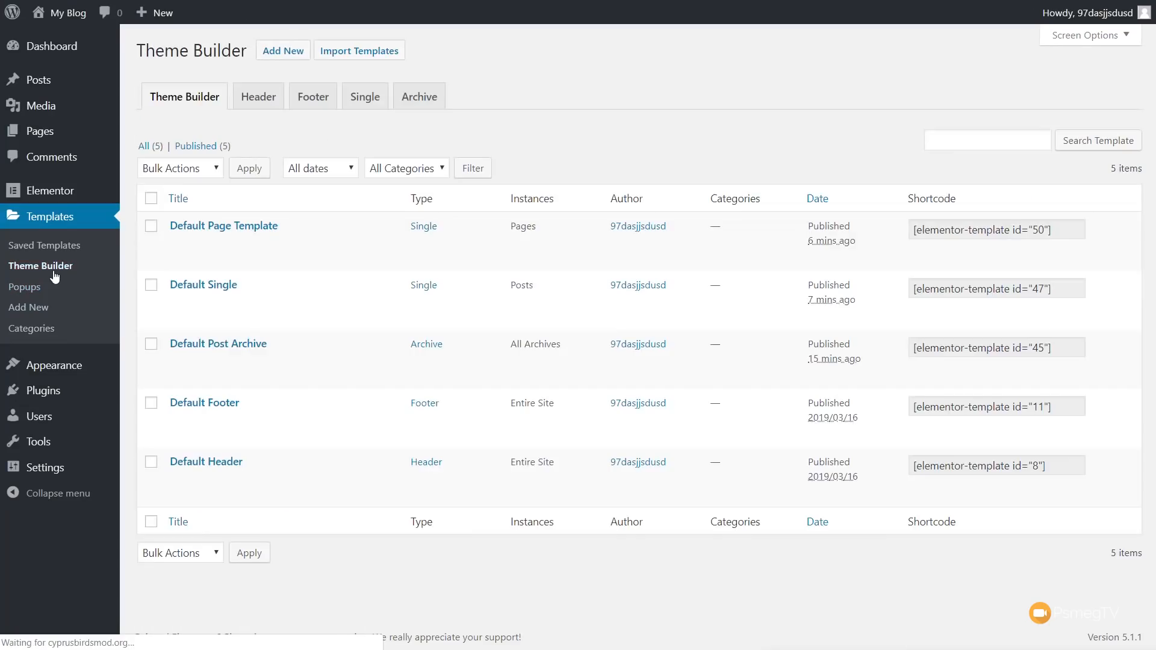
pyautogui.click(357, 102)
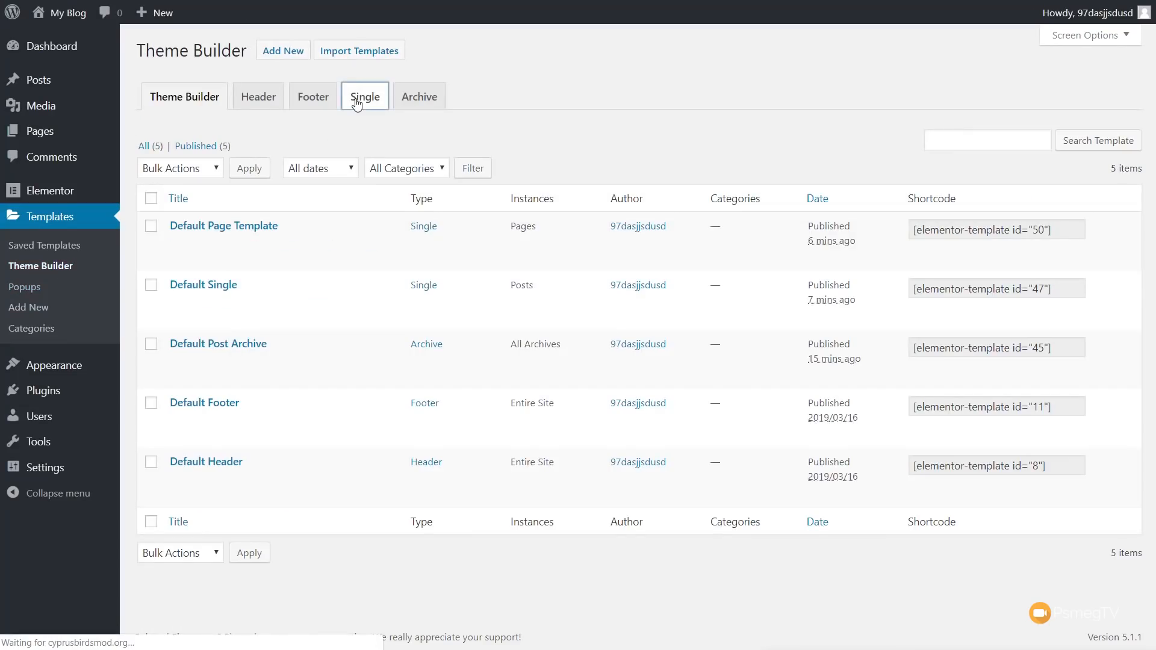
# Step: Create a new Single template for the 404 Page post type, named Default 404
pyautogui.click(291, 51)
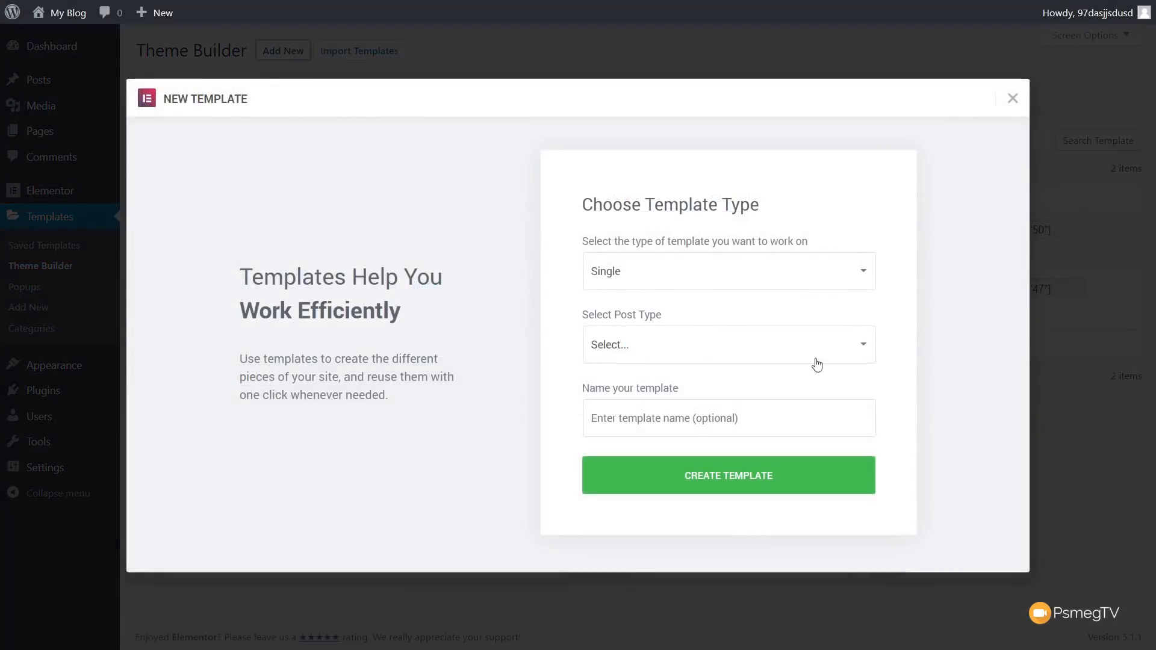
pyautogui.click(722, 355)
pyautogui.click(647, 430)
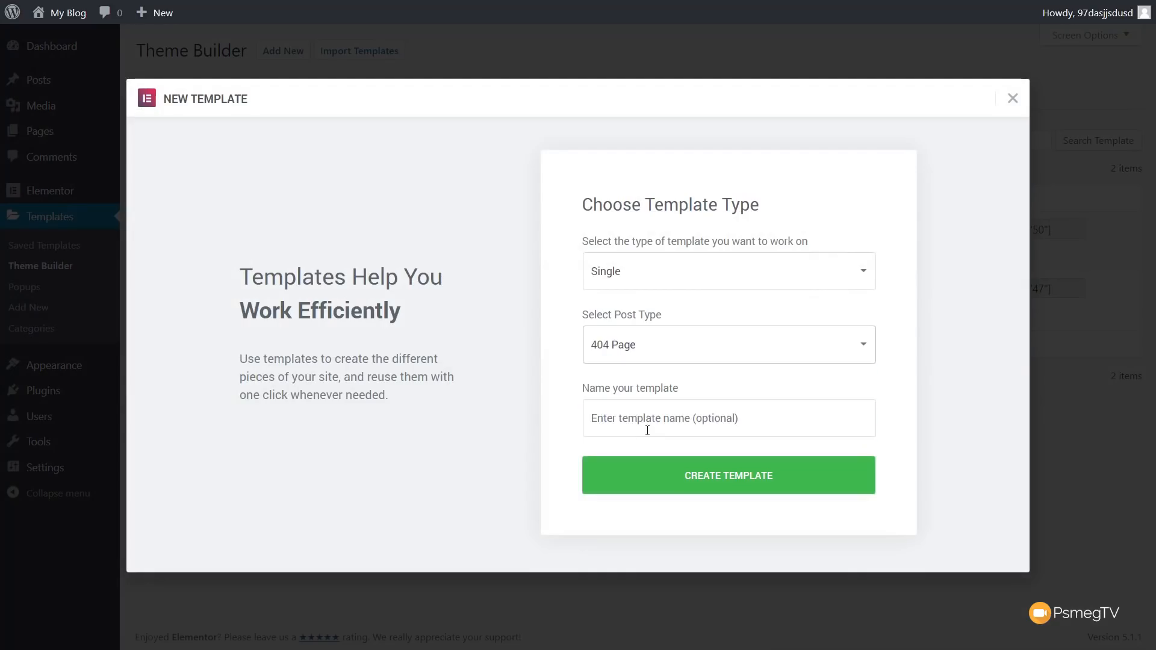
pyautogui.click(643, 429)
pyautogui.write('De')
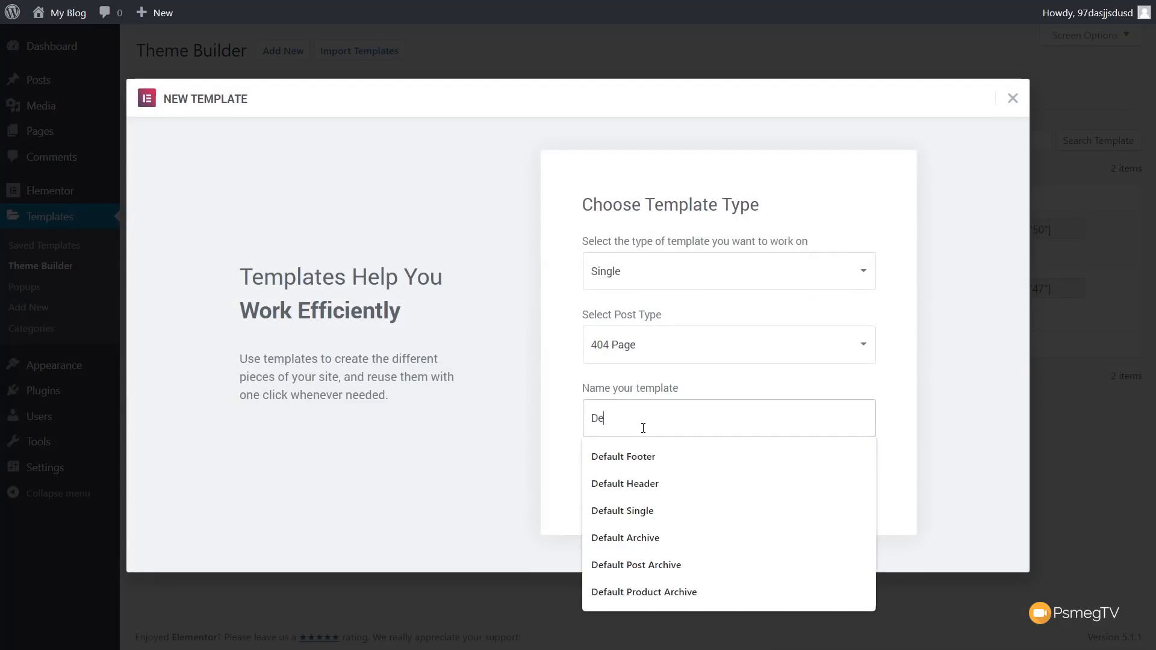
pyautogui.write('fault 404')
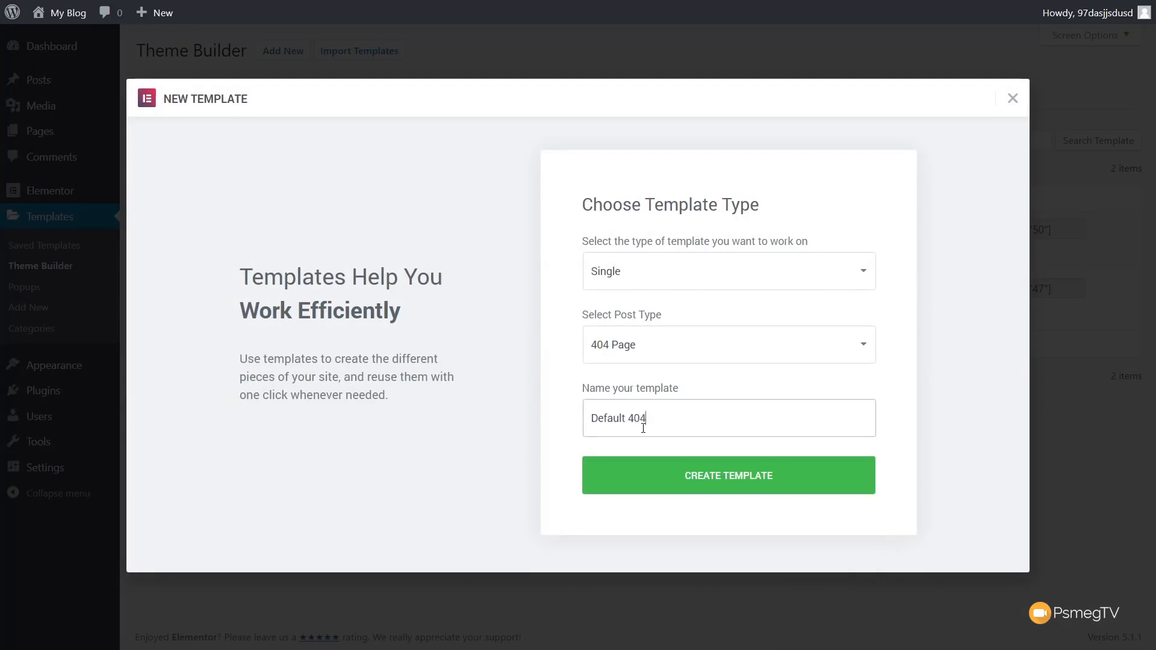
pyautogui.click(693, 479)
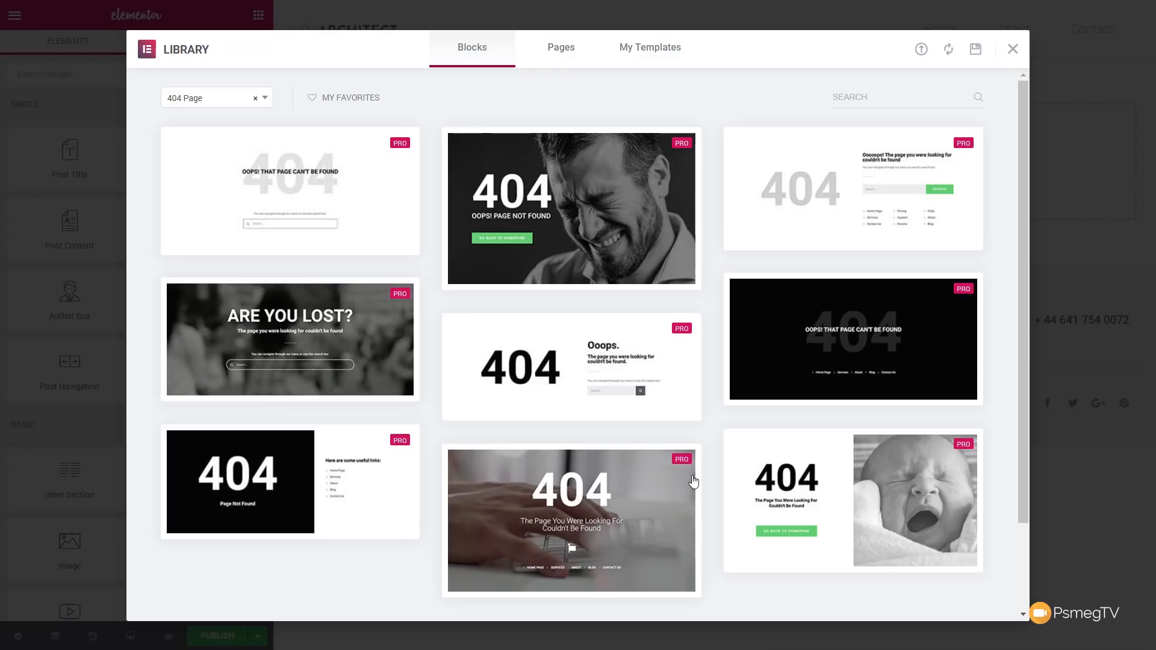
# Step: Insert the 404 block with the grimacing man and publish the template with the condition Include, 404 Page
pyautogui.moveTo(539, 230)
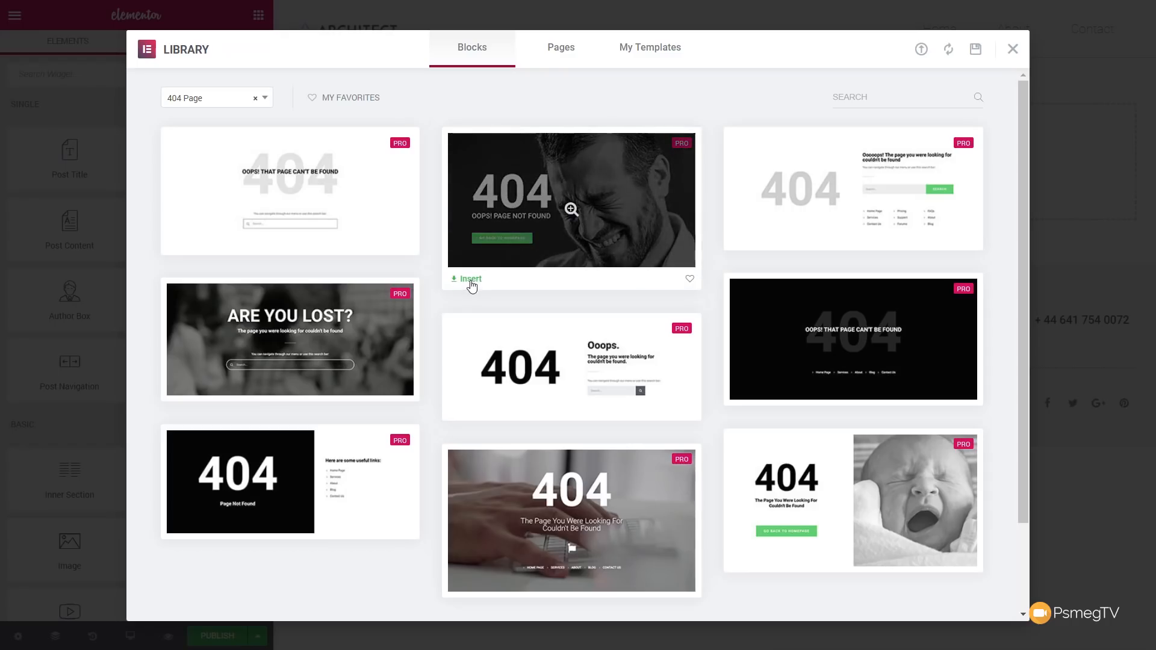
pyautogui.click(471, 279)
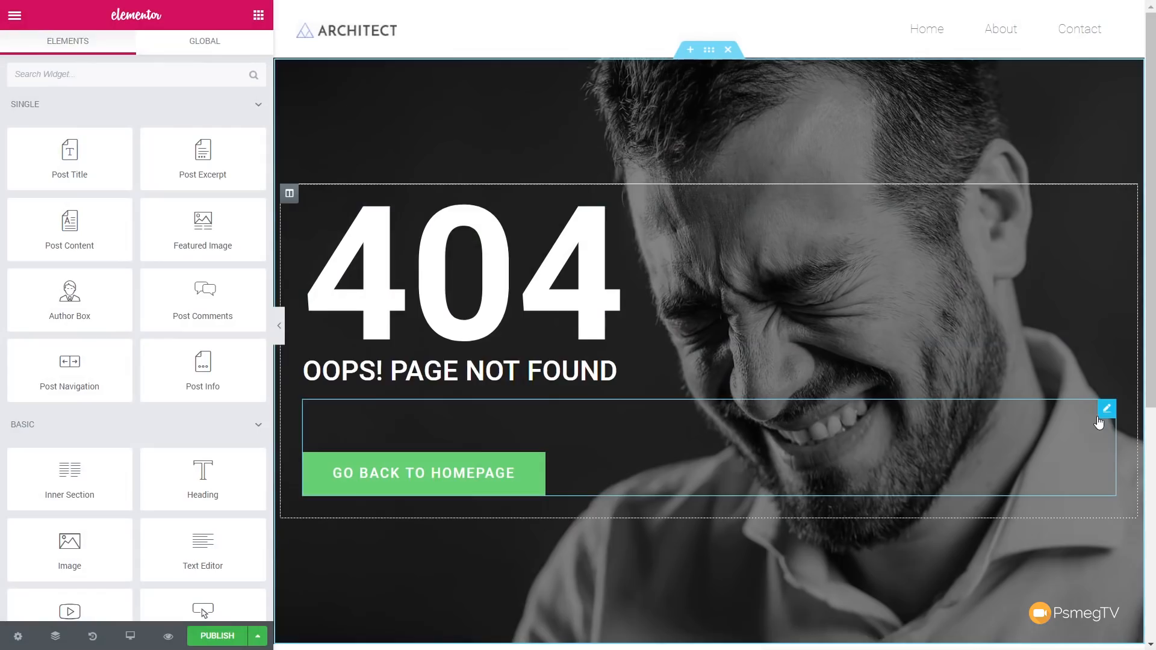
pyautogui.click(216, 637)
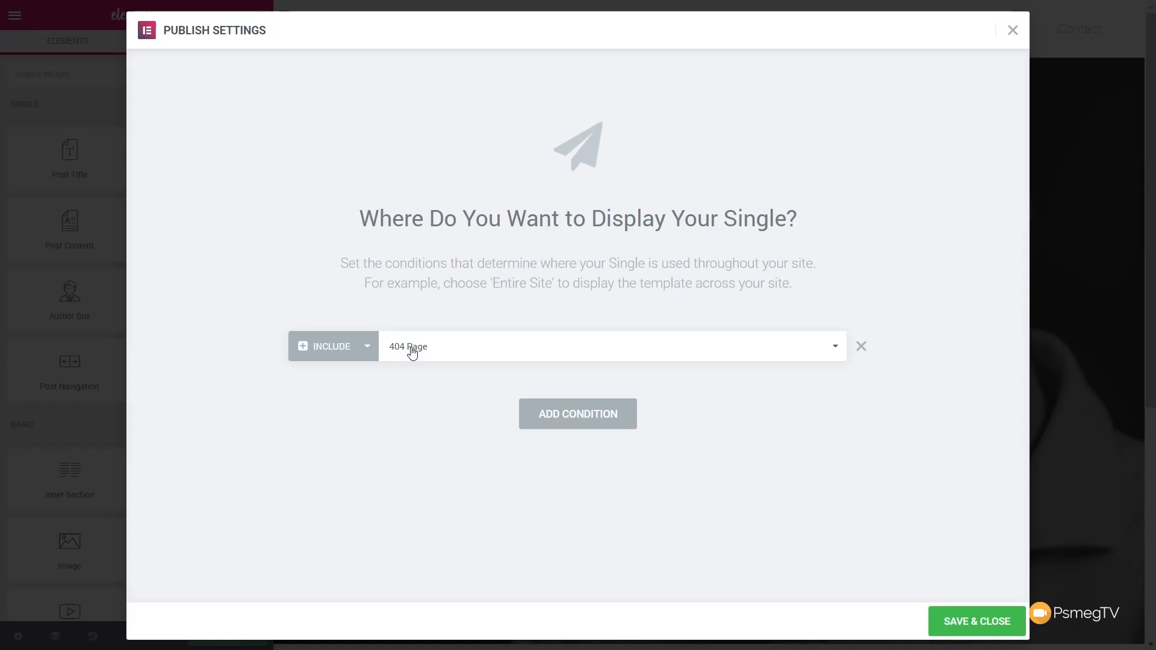
pyautogui.click(954, 623)
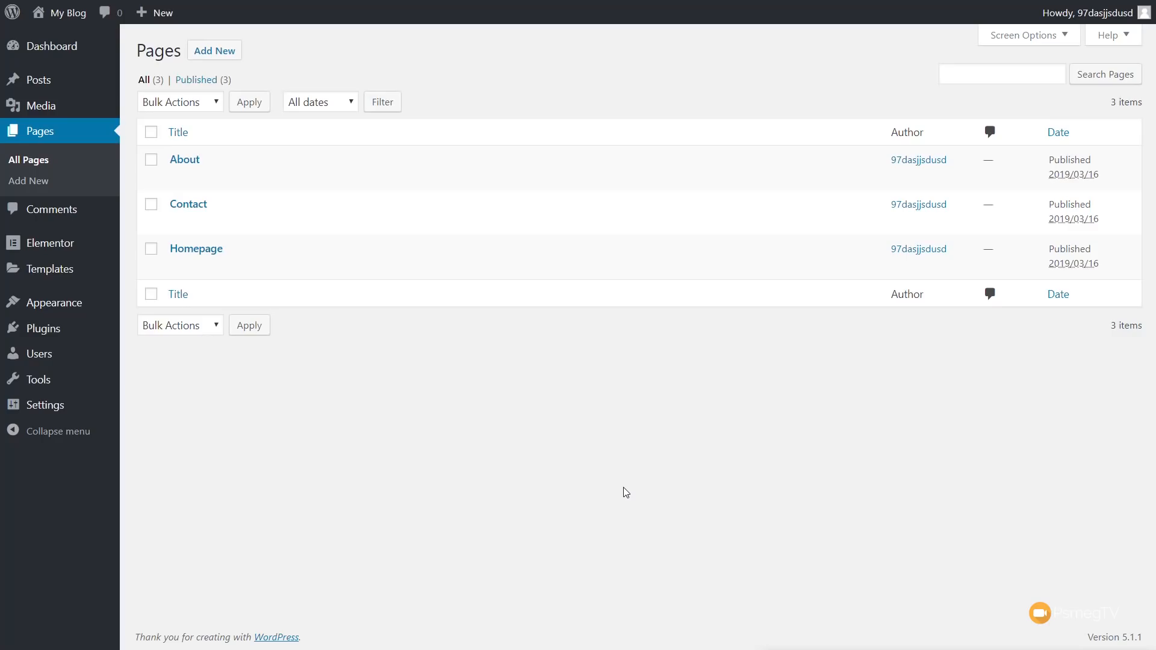
# Step: Open the Homepage page for editing with Elementor and bring up the template library
pyautogui.click(197, 253)
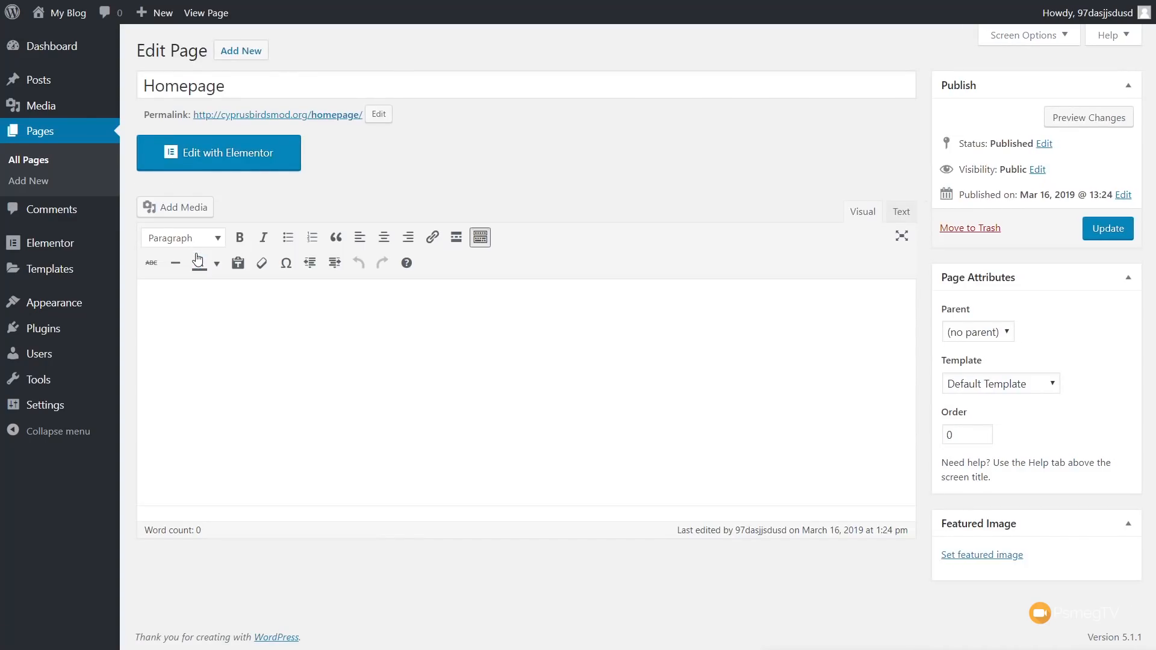
pyautogui.click(226, 165)
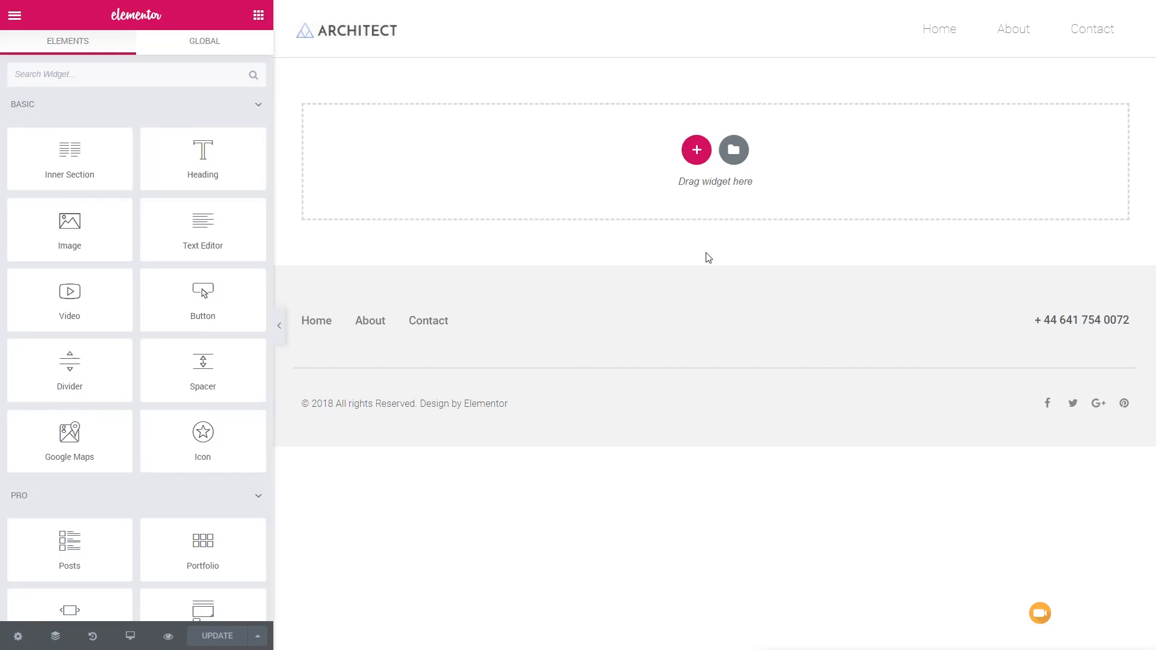
pyautogui.click(734, 149)
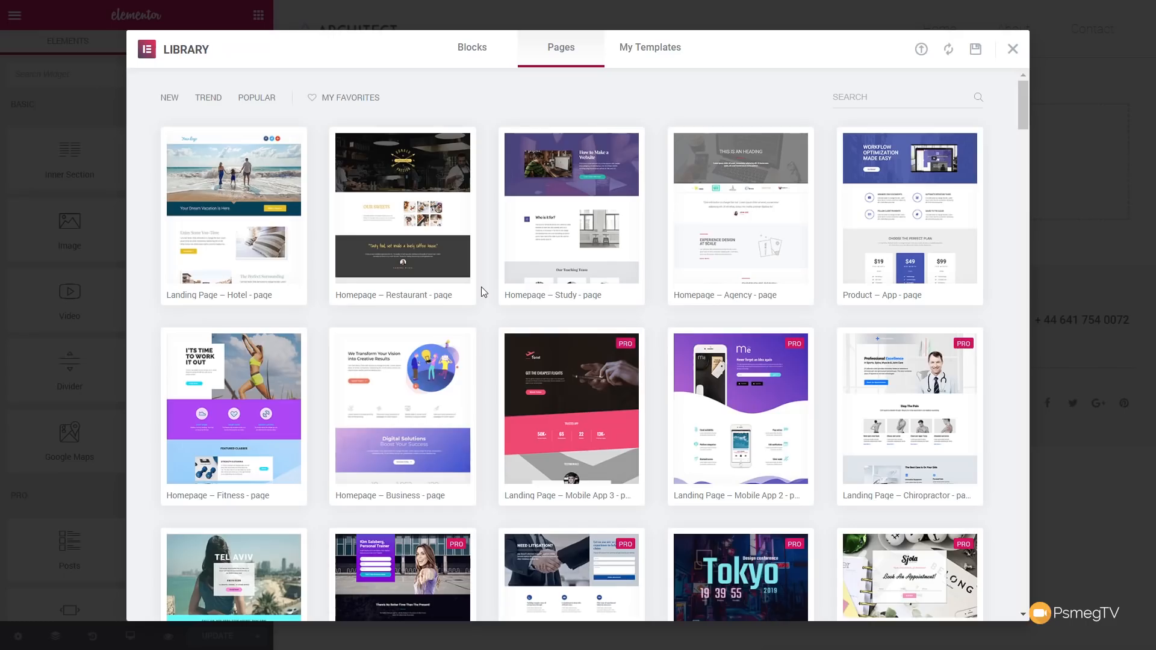
# Step: Browse the library's block categories and page templates for a suitable homepage layout
pyautogui.click(467, 59)
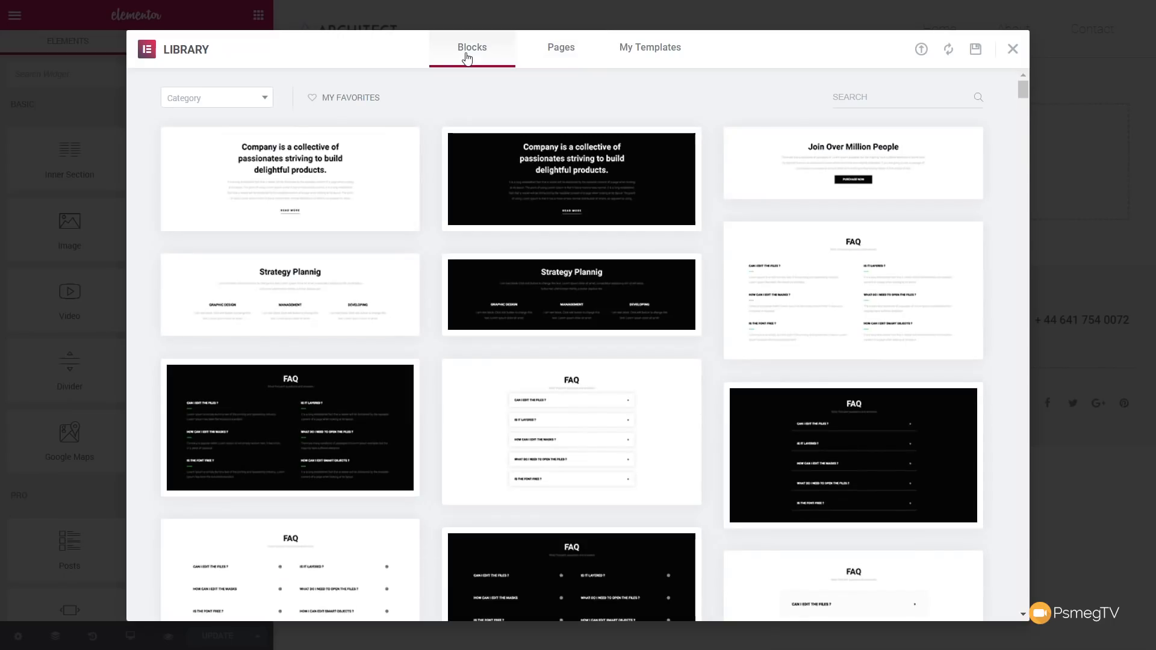
pyautogui.click(265, 101)
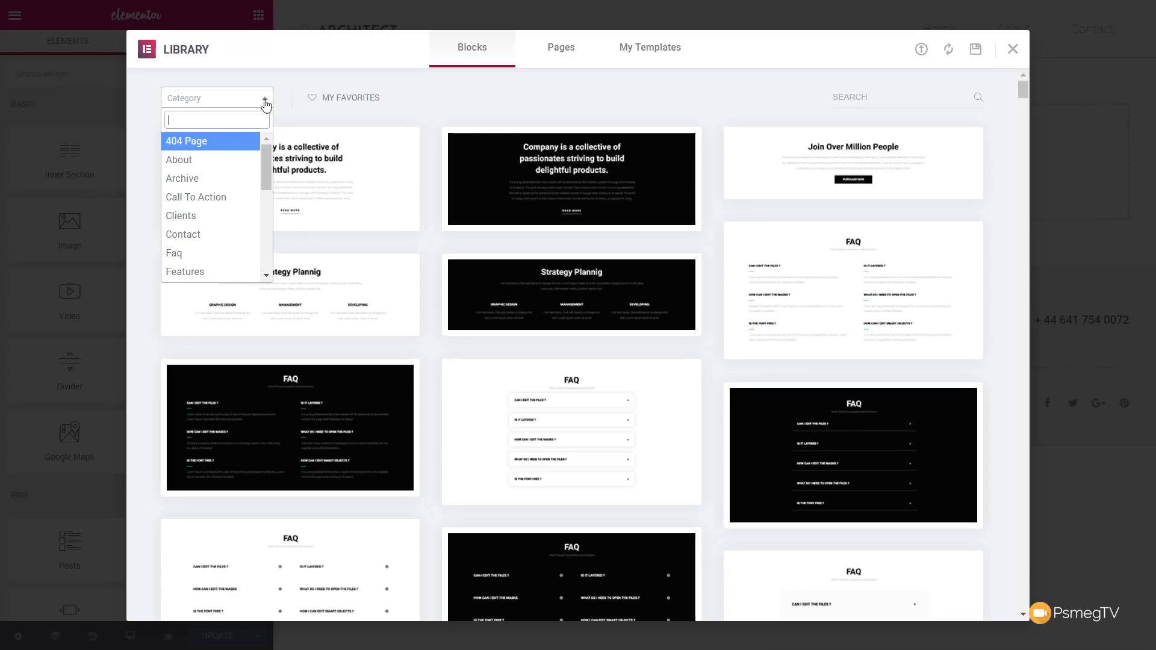
pyautogui.click(266, 102)
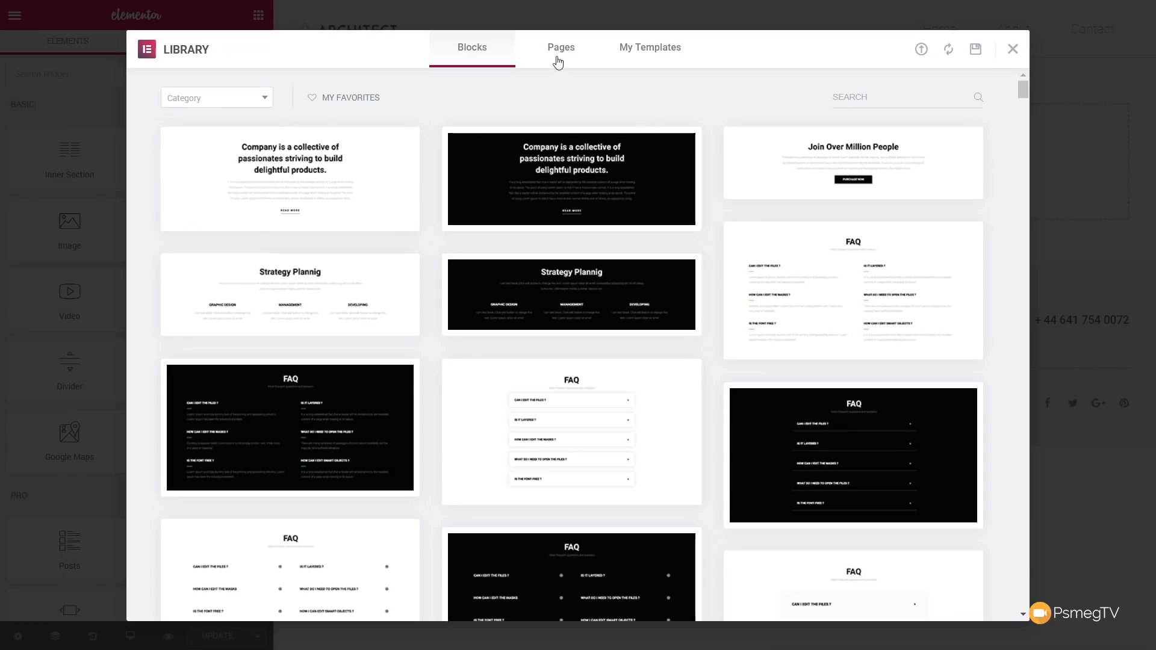
pyautogui.click(559, 60)
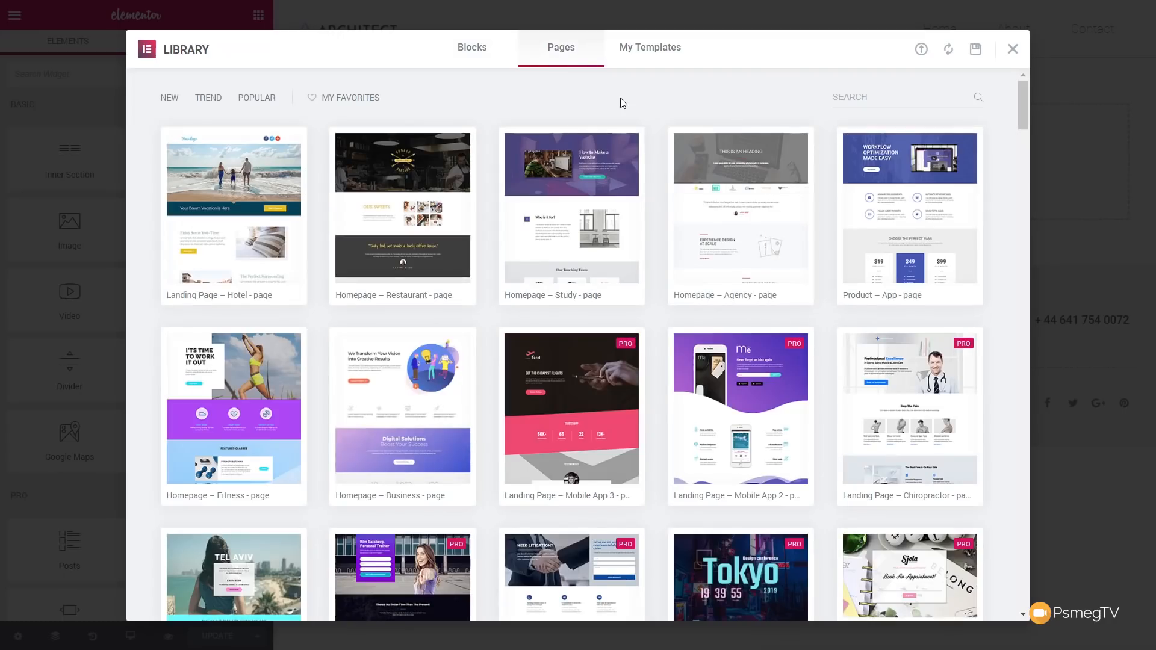
pyautogui.moveTo(443, 256)
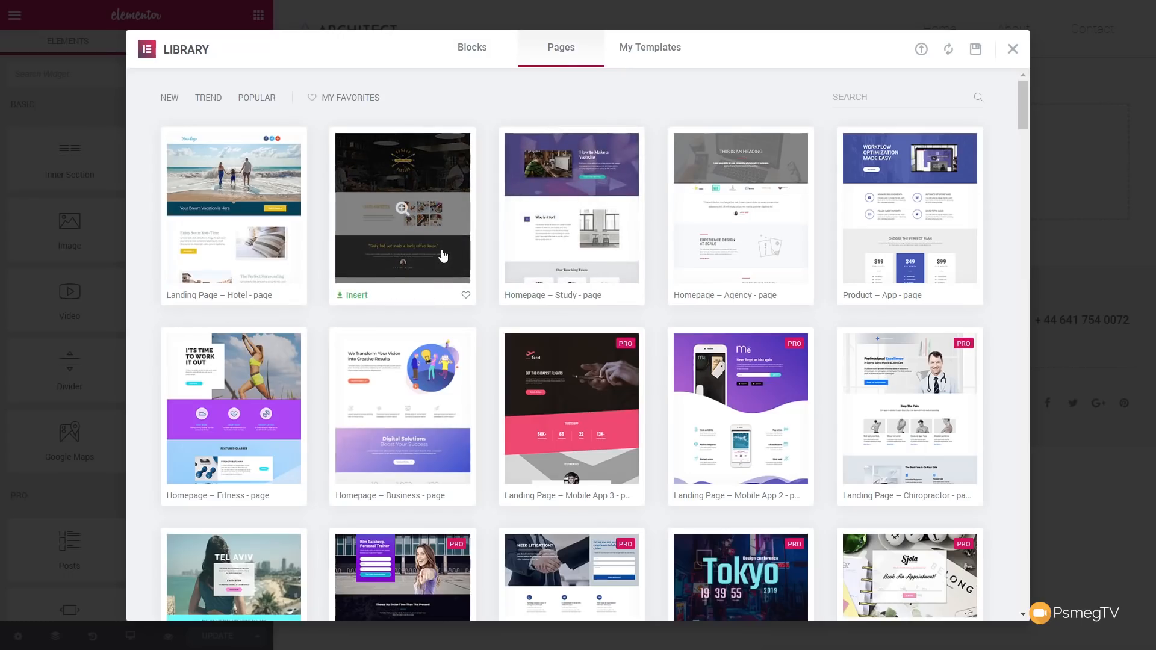
pyautogui.scroll(-3, 443, 256)
pyautogui.scroll(-2, 443, 256)
pyautogui.scroll(-5, 443, 256)
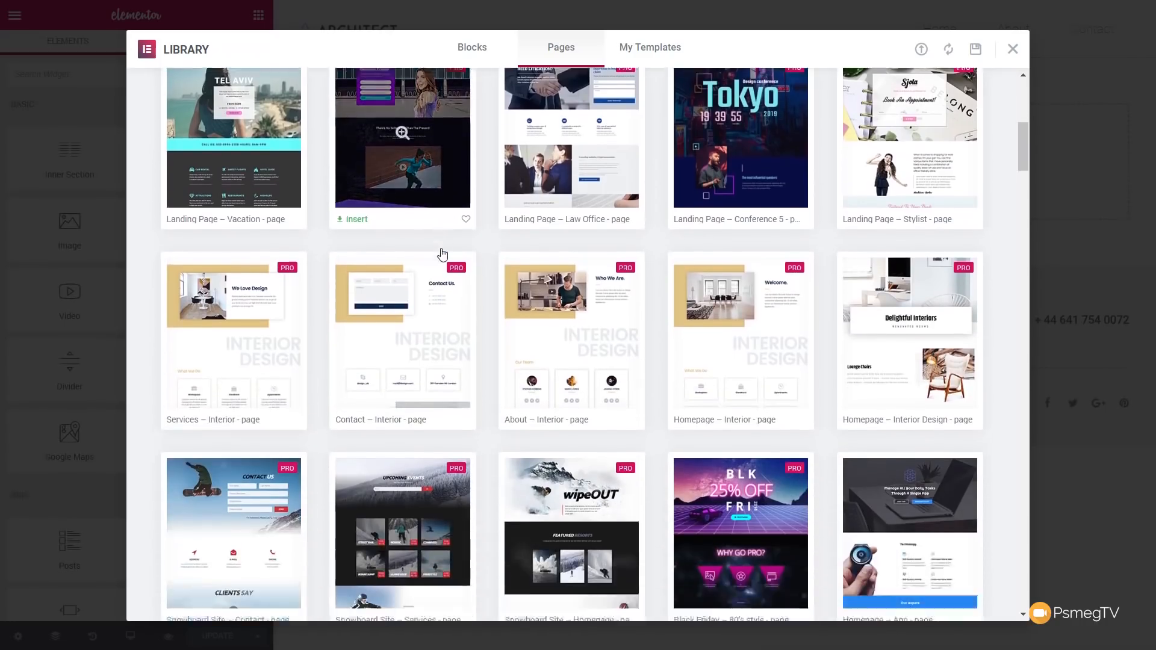
pyautogui.scroll(-6, 444, 256)
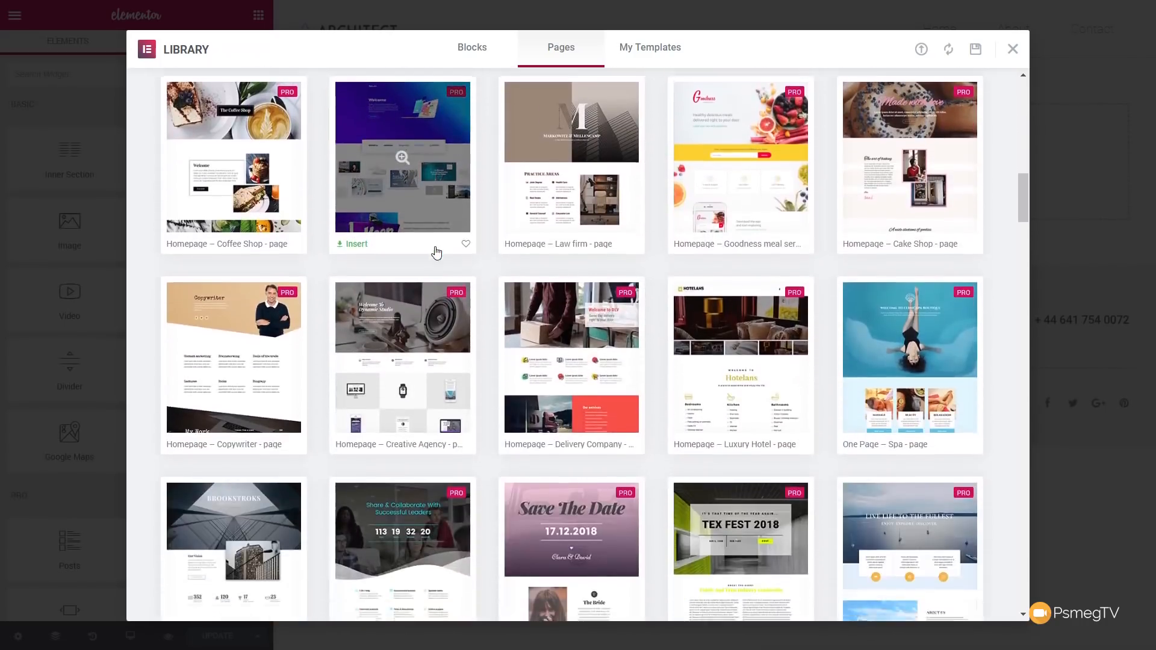
pyautogui.scroll(-3, 437, 252)
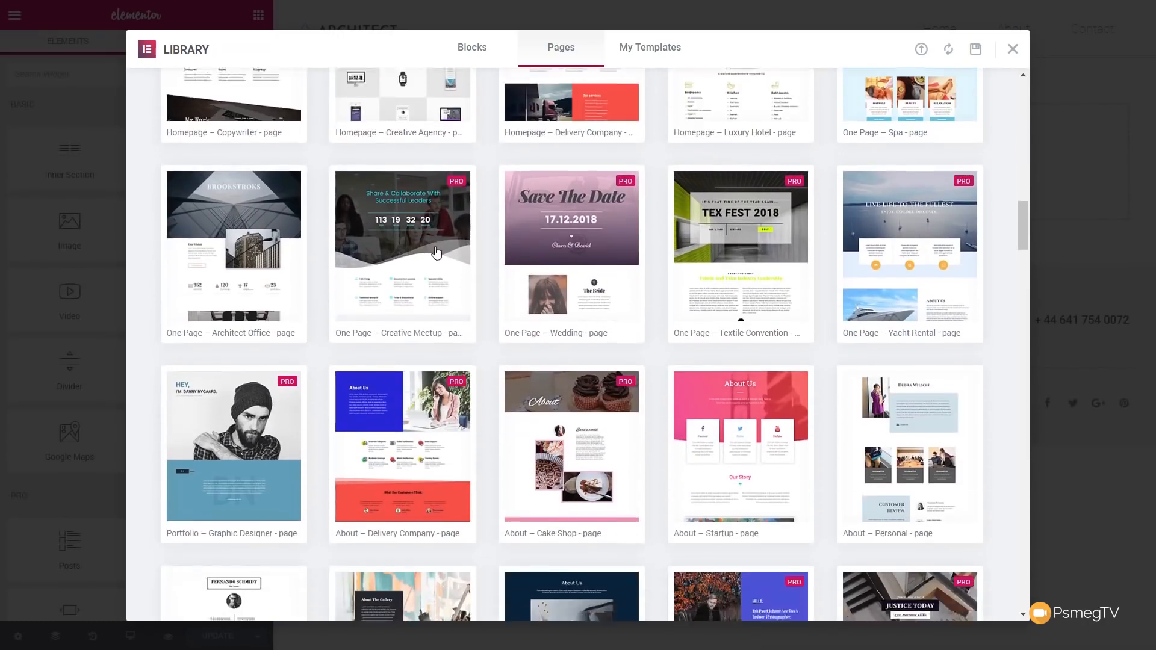
pyautogui.scroll(12, 944, 363)
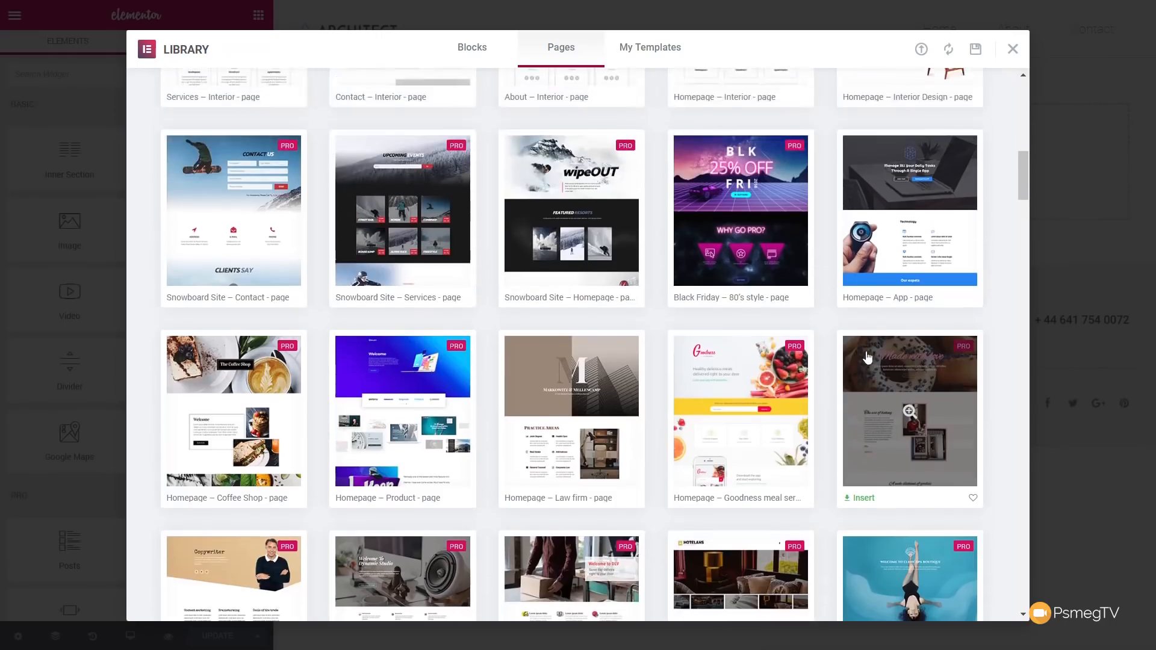
pyautogui.scroll(5, 867, 357)
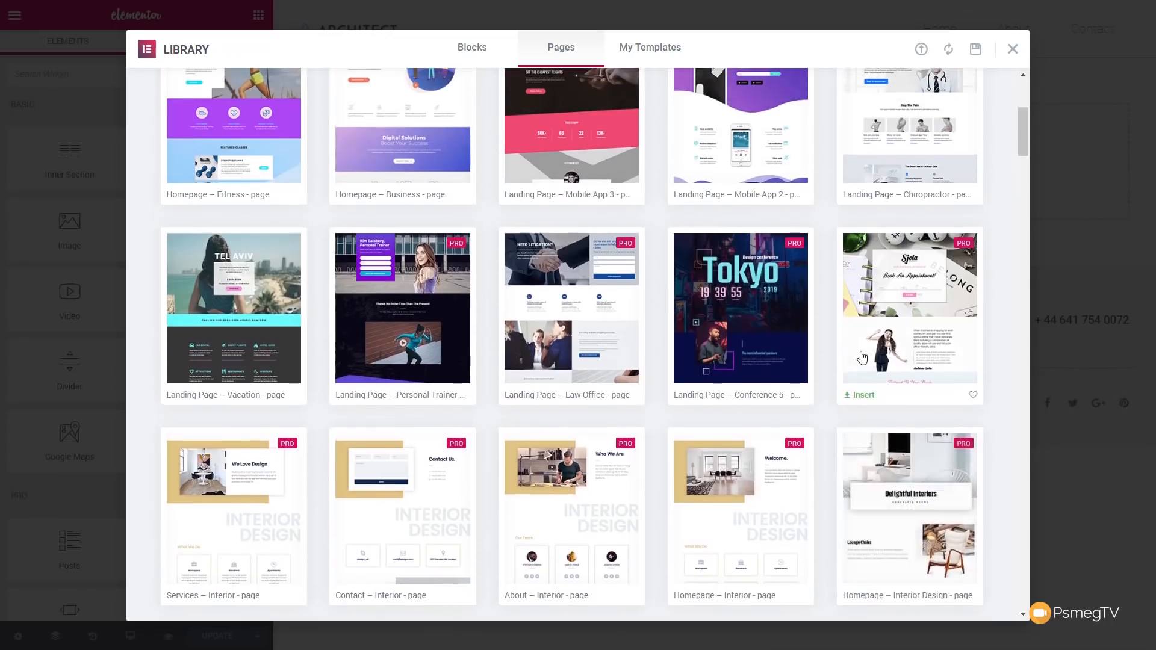
pyautogui.scroll(1, 864, 357)
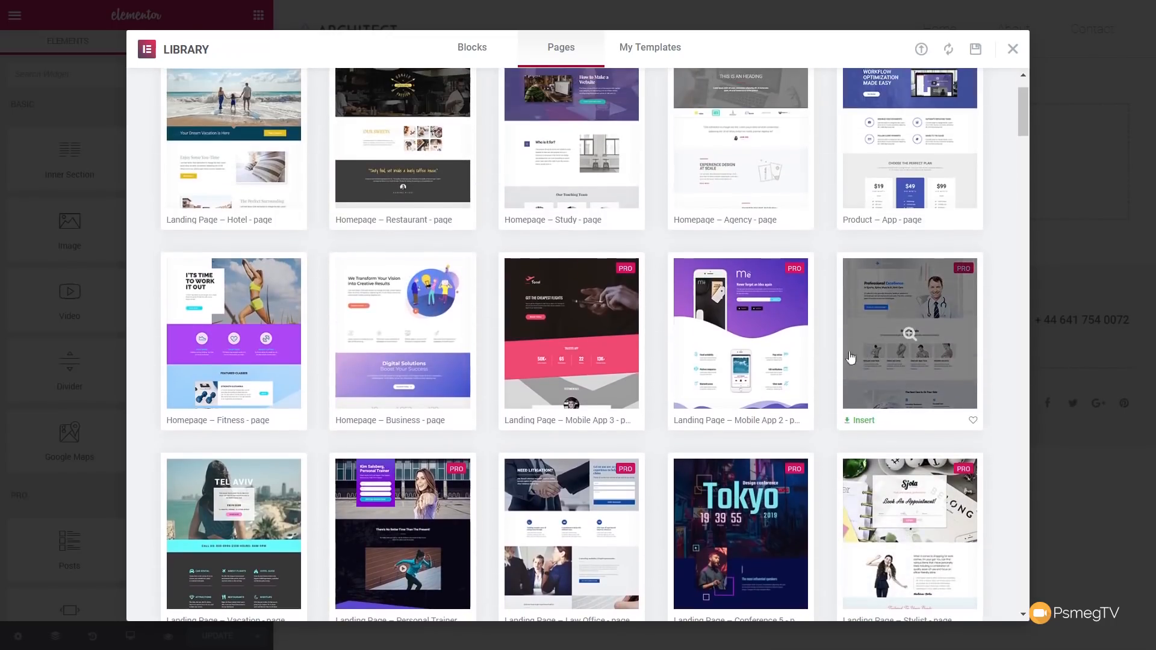
# Step: Preview the Homepage – Business page template from start to end and insert it into the page
pyautogui.click(402, 335)
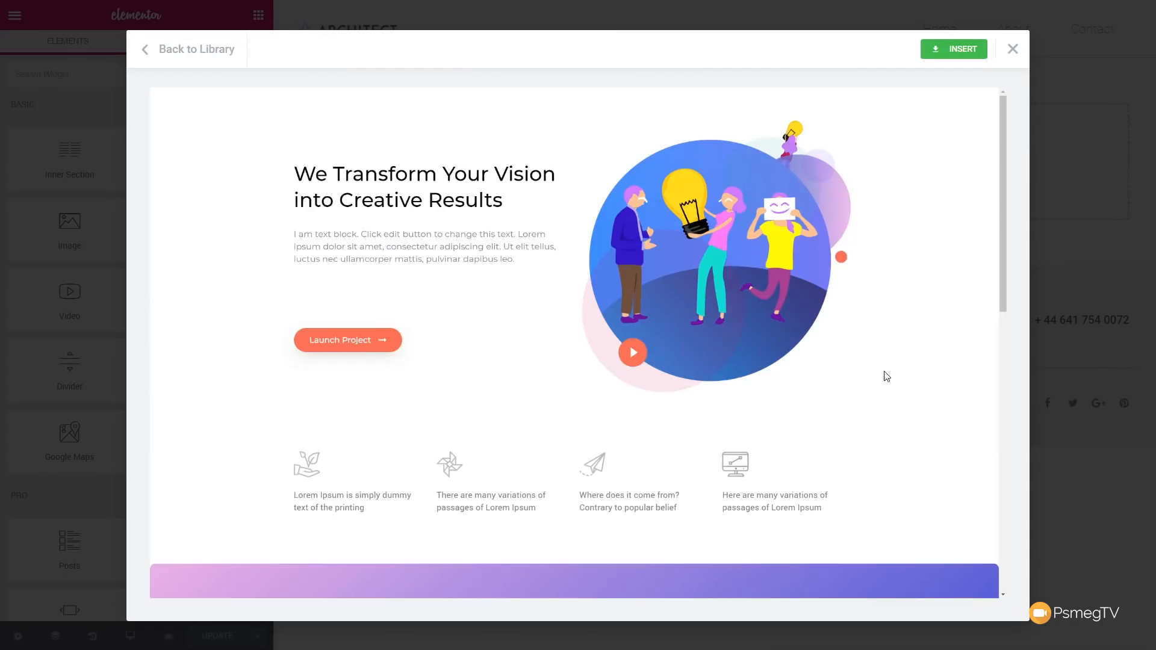
pyautogui.scroll(-8, 886, 376)
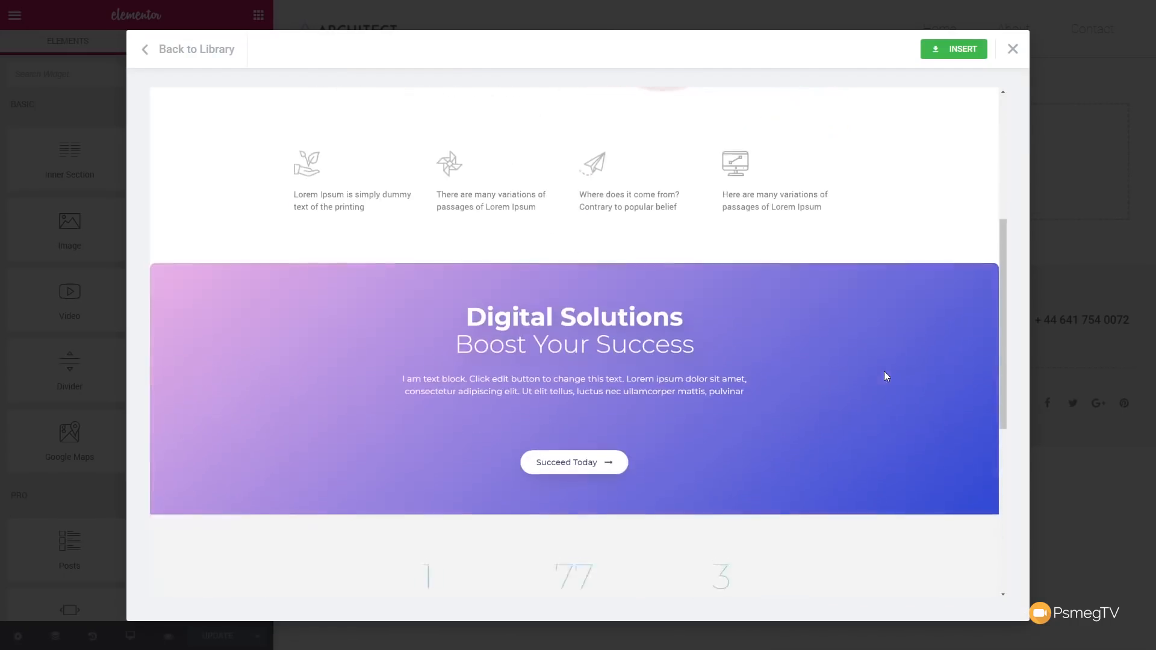
pyautogui.scroll(-3, 887, 376)
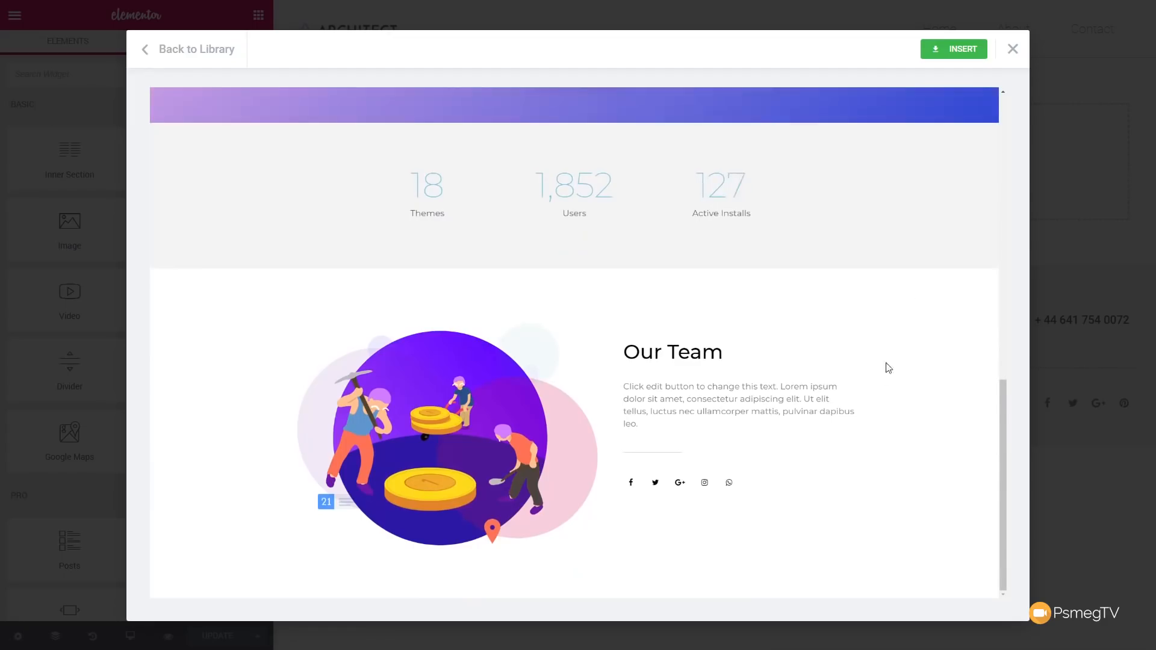
pyautogui.click(972, 52)
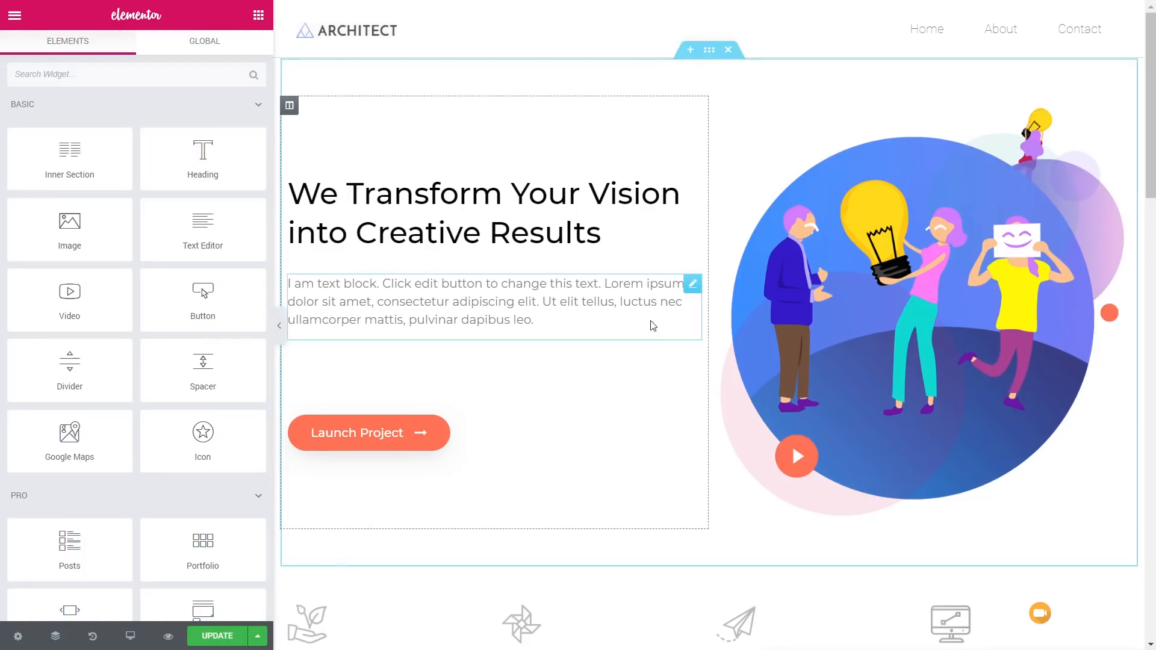
# Step: Give the Digital Solutions section a Classic background with the image bride-1837148.jpg from the media library
pyautogui.scroll(-5, 659, 315)
pyautogui.scroll(-7, 659, 314)
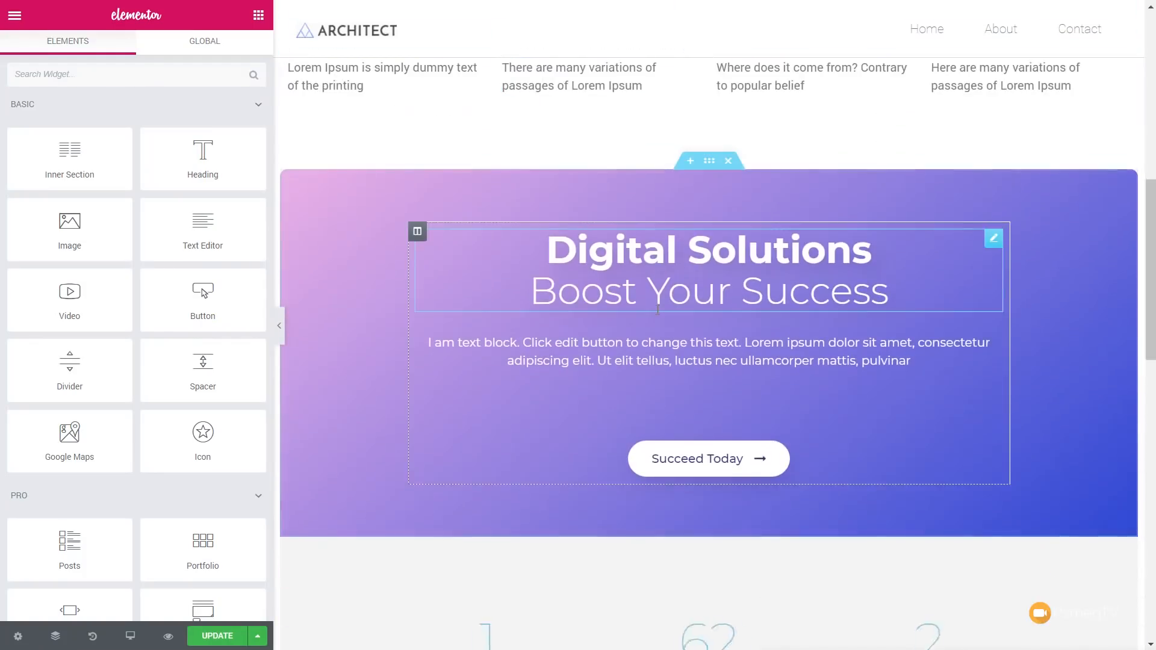
pyautogui.scroll(1, 657, 313)
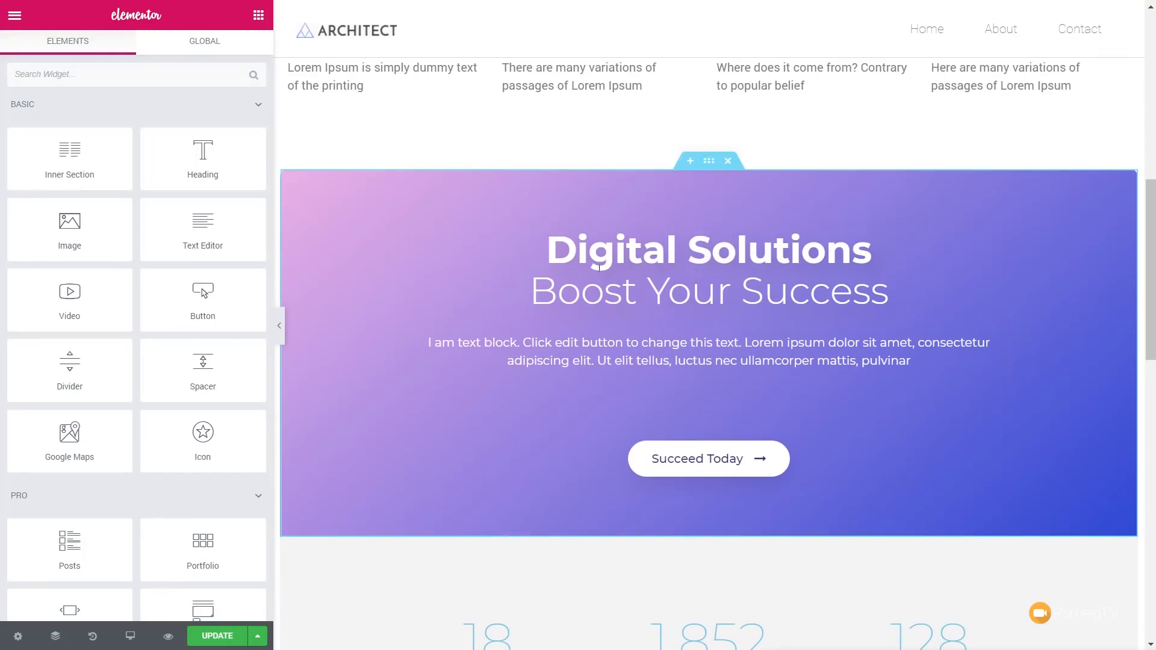
pyautogui.click(708, 163)
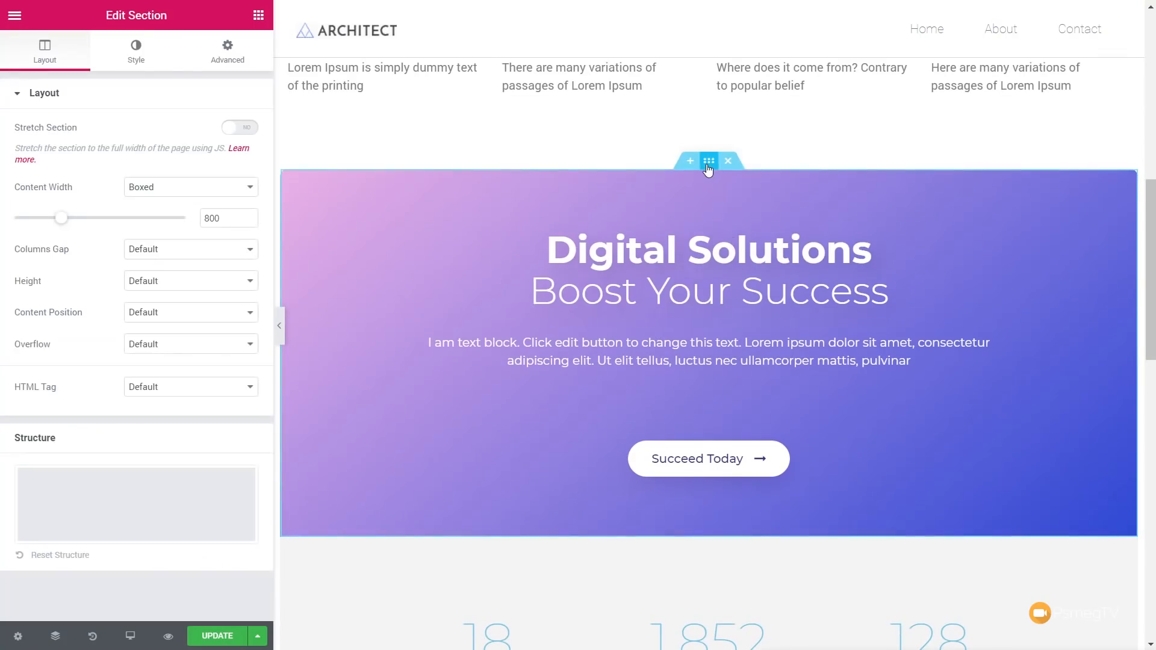
pyautogui.click(133, 60)
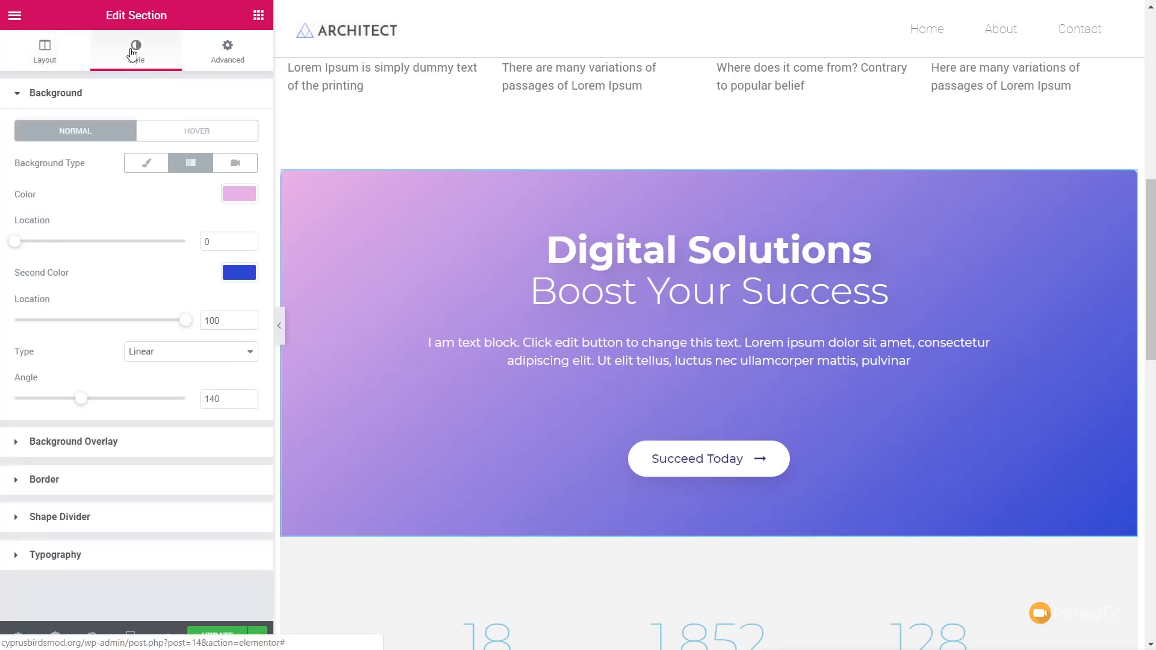
pyautogui.click(146, 163)
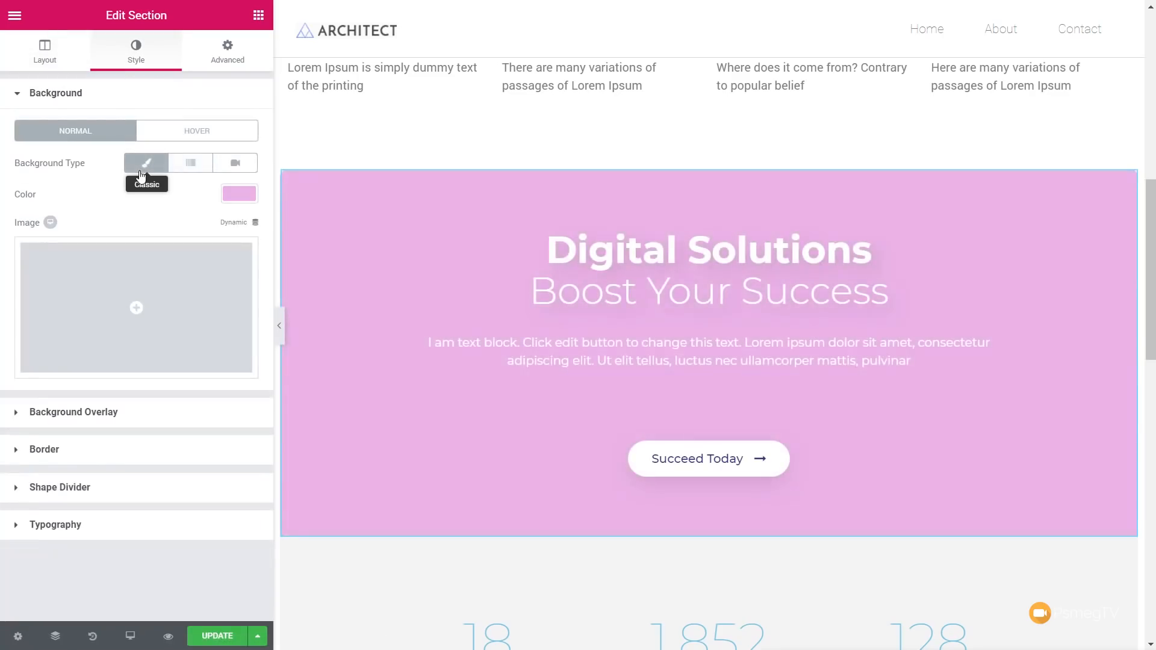
pyautogui.click(137, 307)
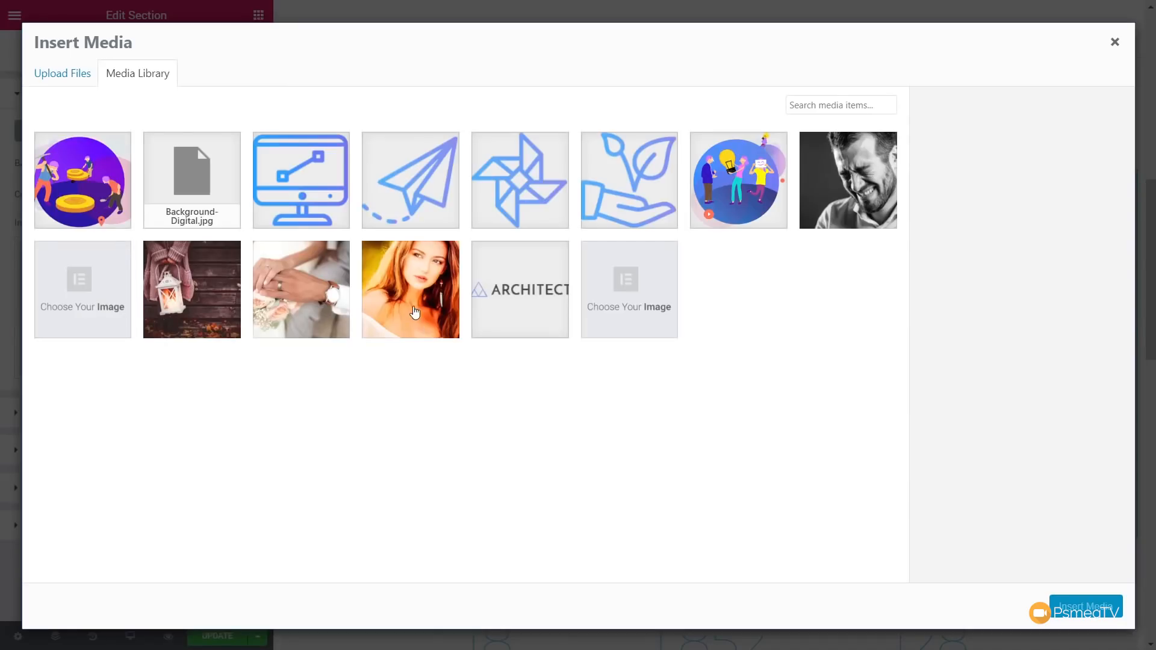
pyautogui.click(295, 298)
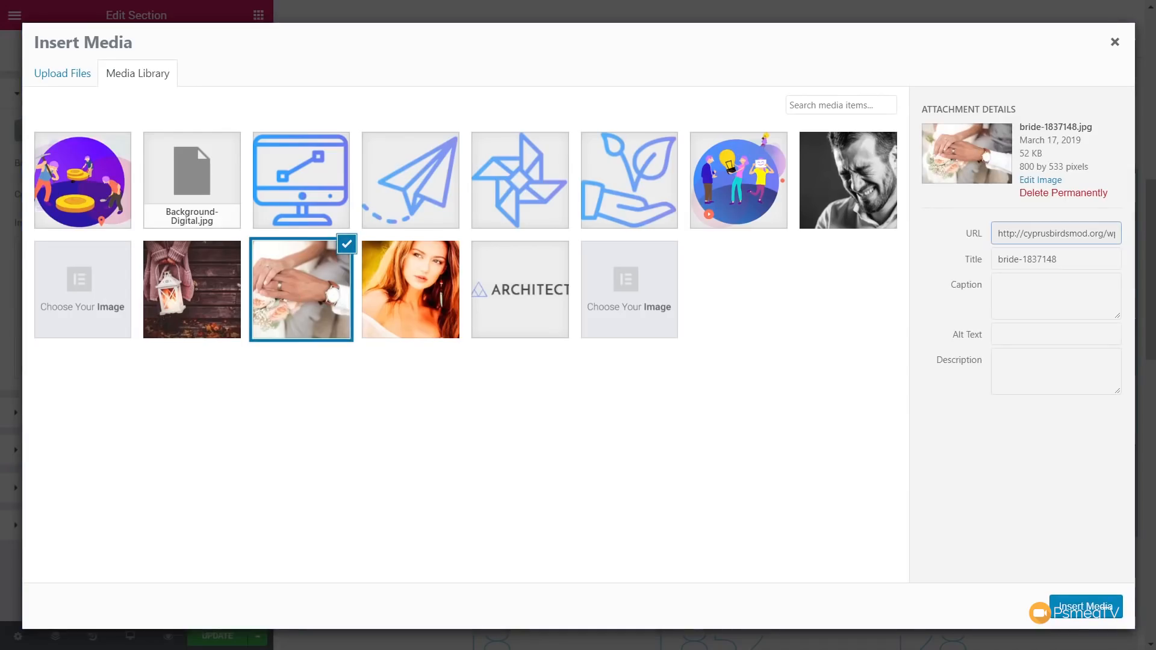
pyautogui.click(1086, 606)
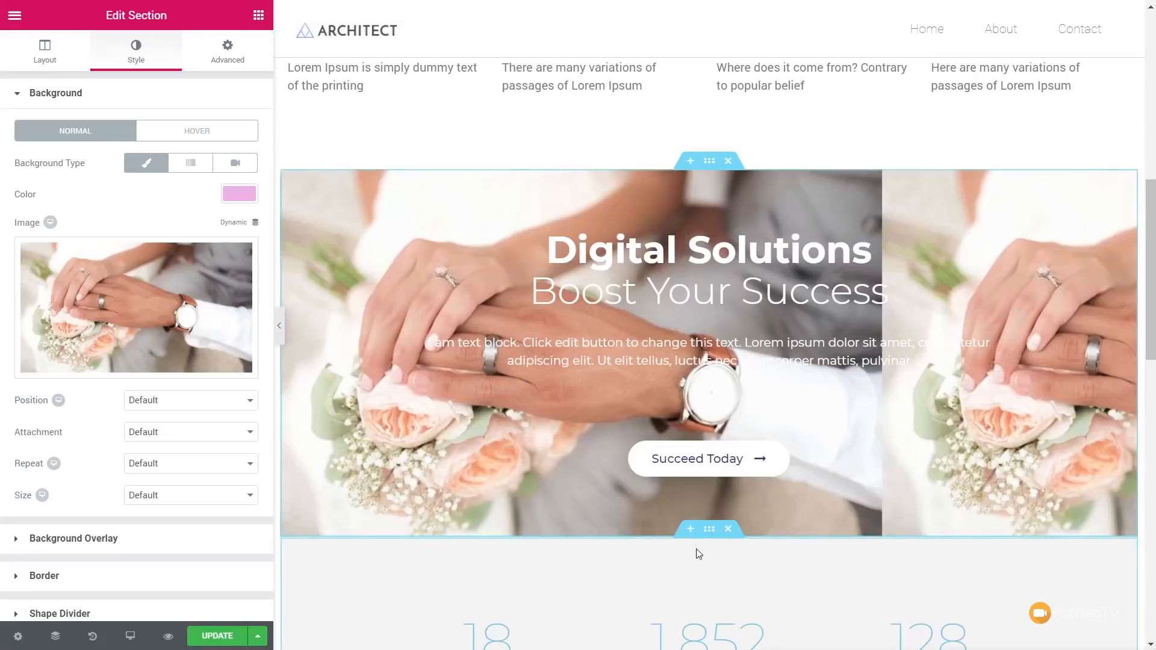
# Step: Set the section's background image to position Center Center, No-repeat and size Cover
pyautogui.click(175, 397)
pyautogui.click(157, 480)
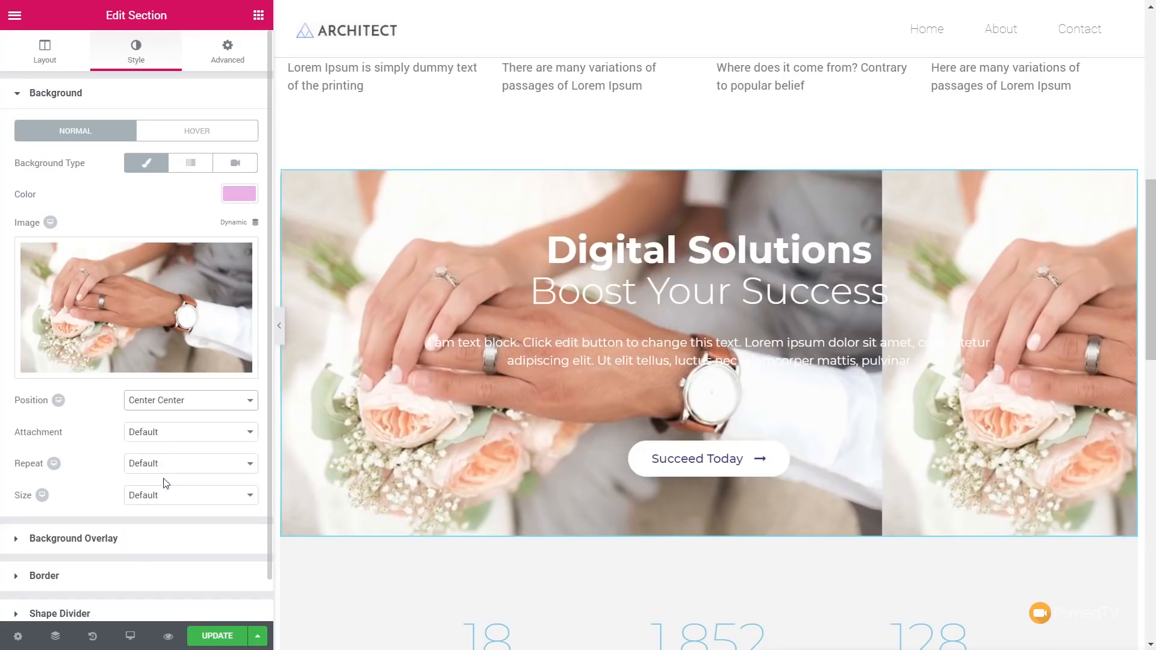
pyautogui.click(158, 432)
pyautogui.click(158, 437)
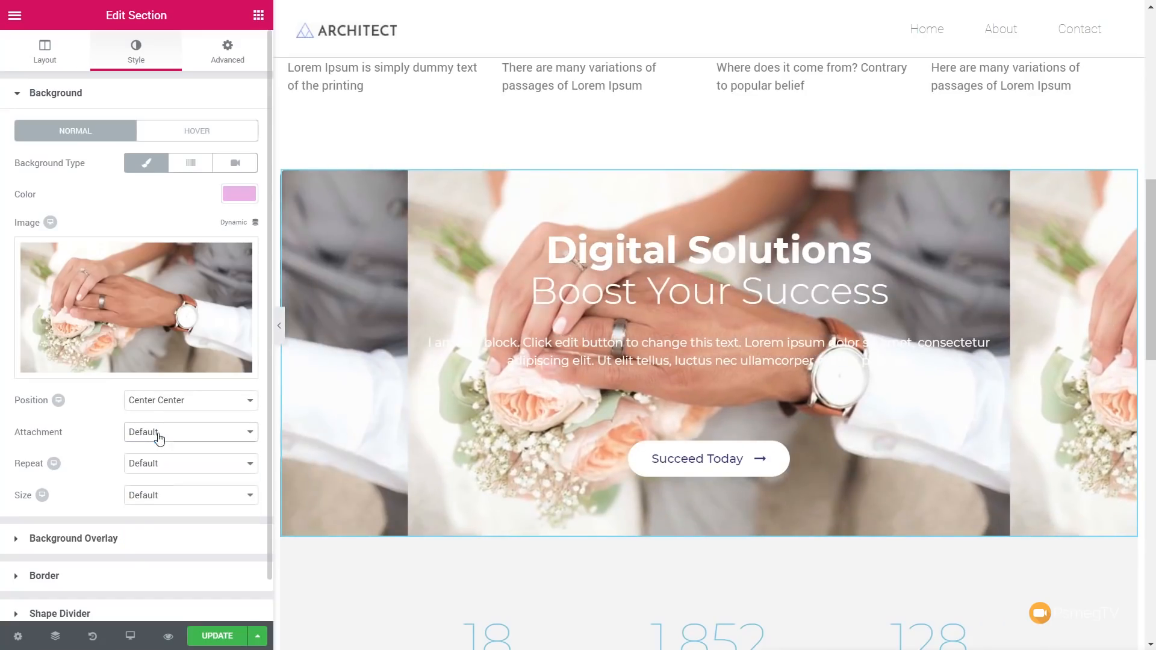
pyautogui.click(156, 464)
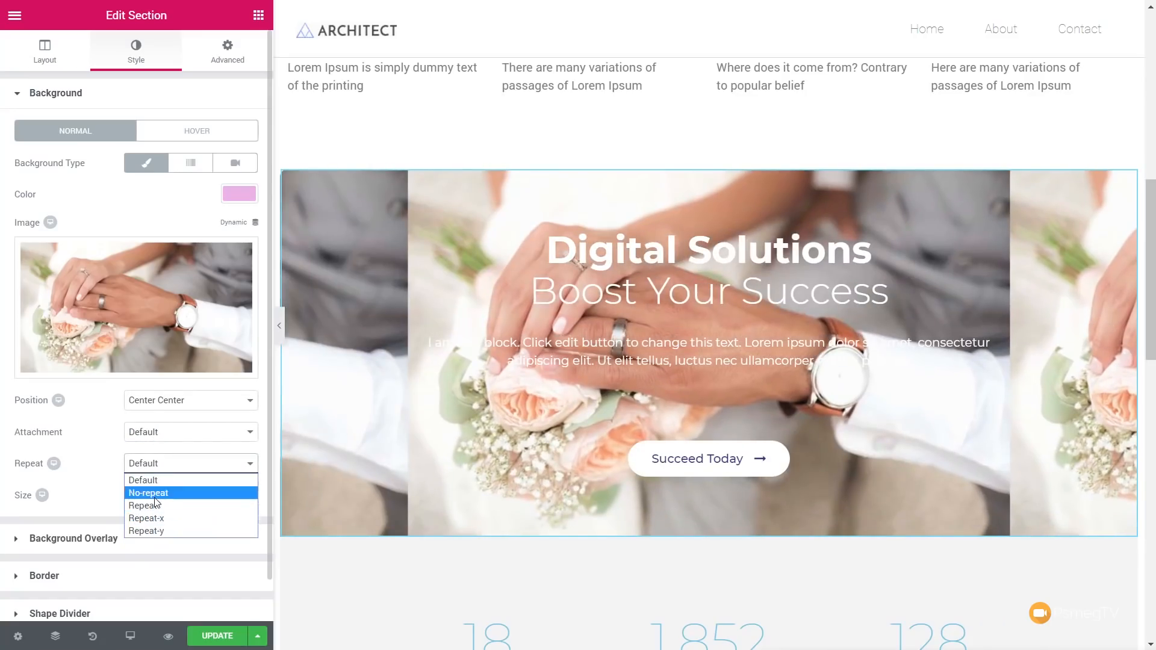
pyautogui.click(155, 492)
pyautogui.click(156, 500)
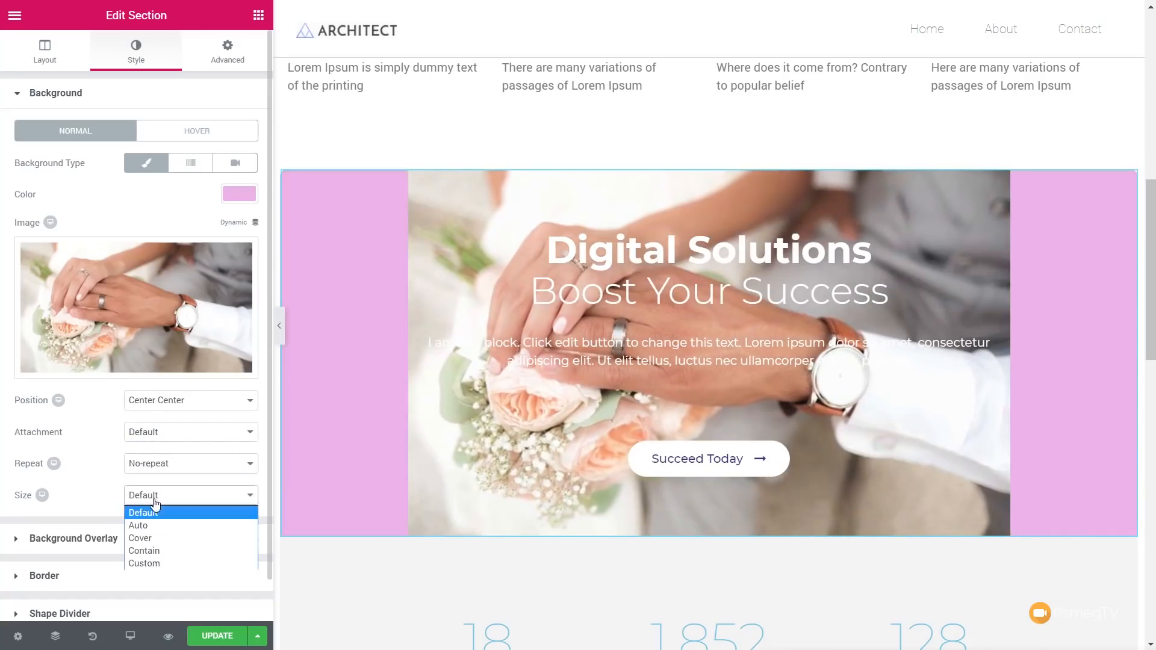
pyautogui.click(157, 540)
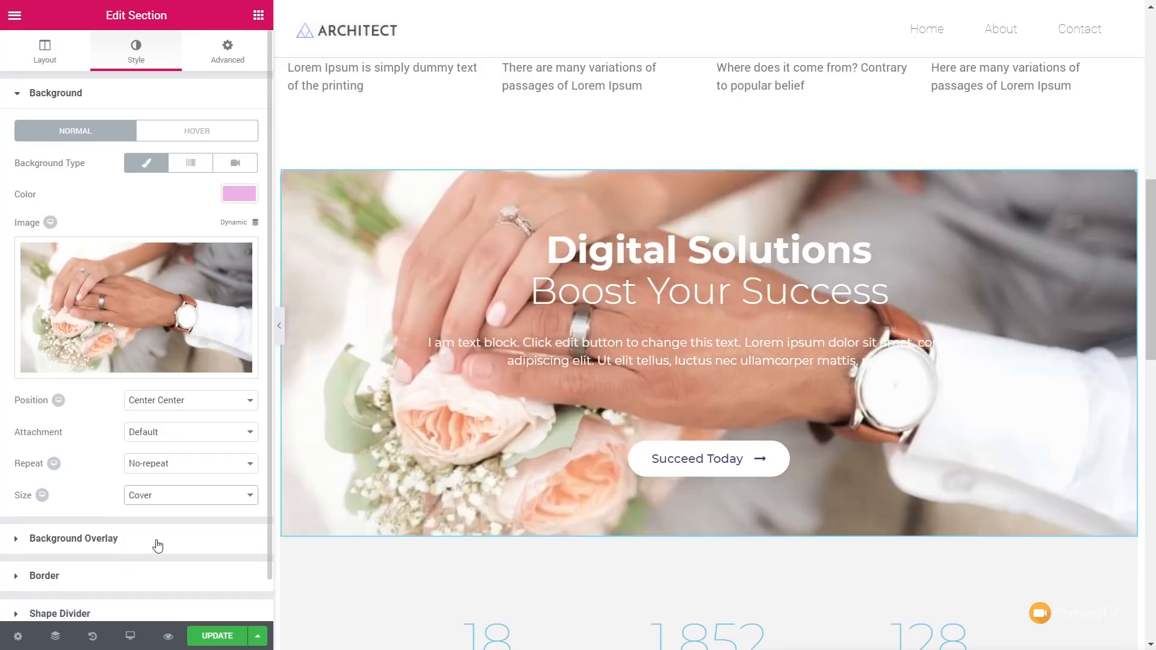
# Step: Change the section's background overlay colour to black and set its opacity to 0.66
pyautogui.click(106, 540)
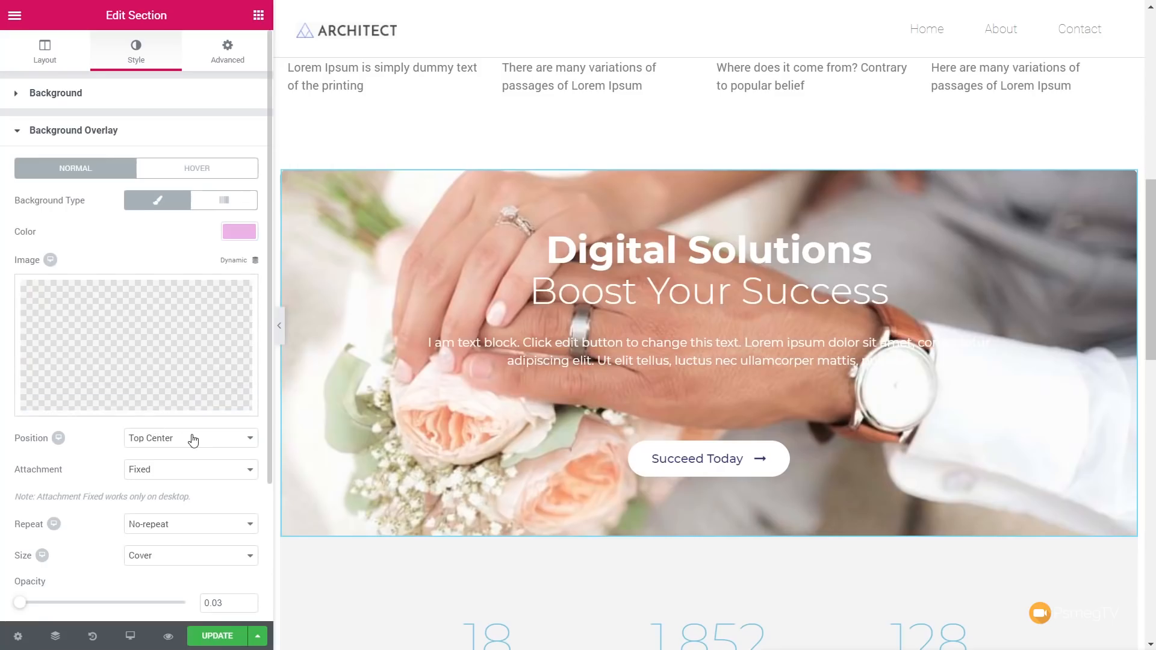
pyautogui.click(236, 234)
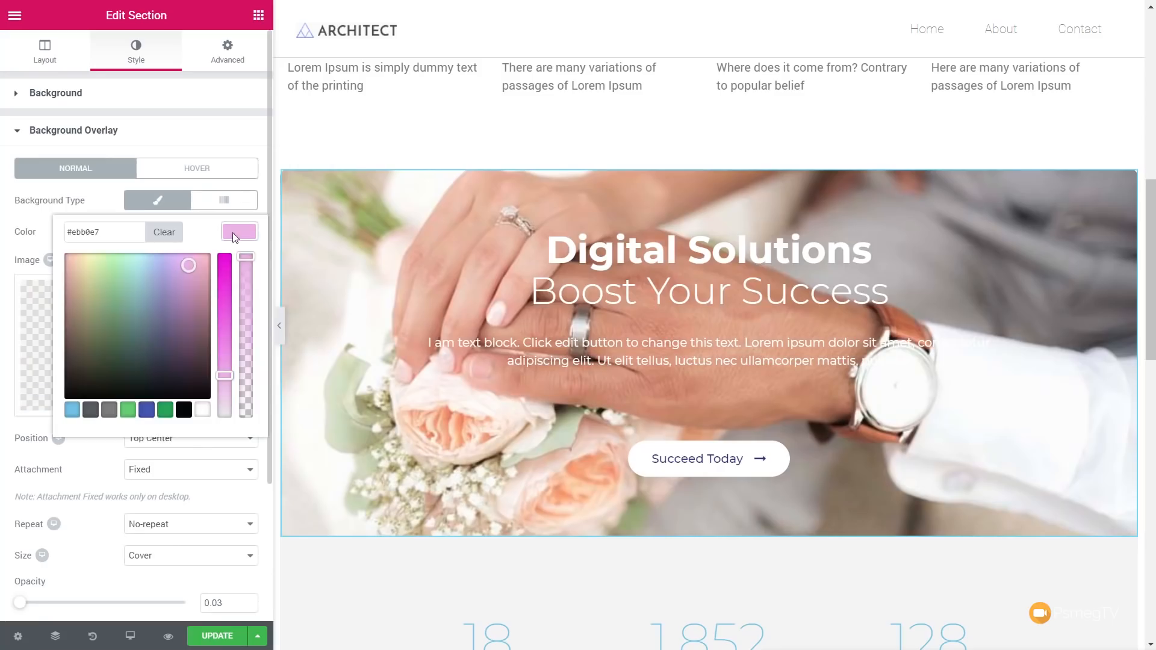
pyautogui.click(184, 410)
pyautogui.click(233, 238)
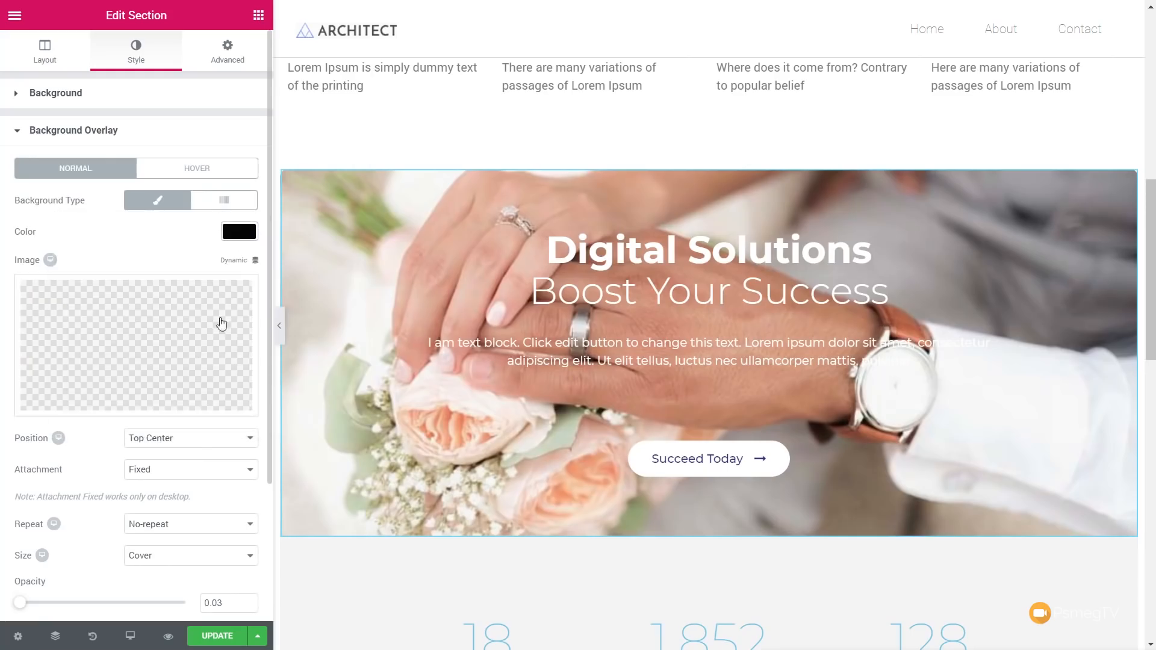
pyautogui.moveTo(20, 603); pyautogui.dragTo(127, 608)
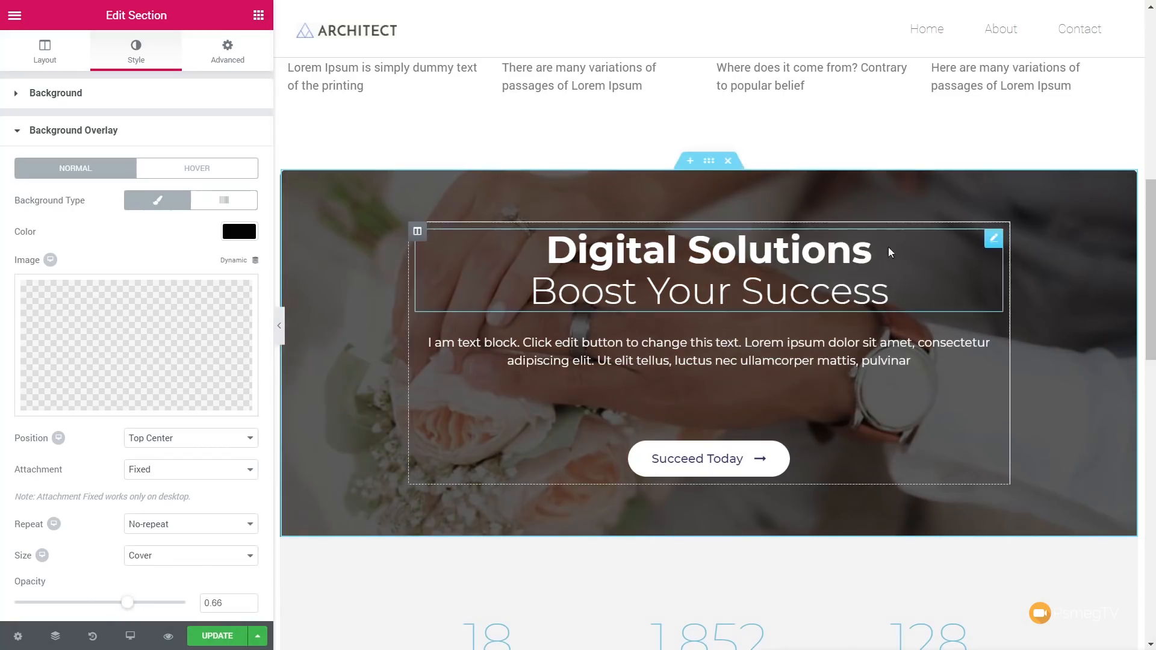
# Step: Extend the bold first line of the Digital Solutions heading to read "Digital Solutions for YOU!"
pyautogui.click(855, 248)
pyautogui.moveTo(872, 250); pyautogui.dragTo(539, 254)
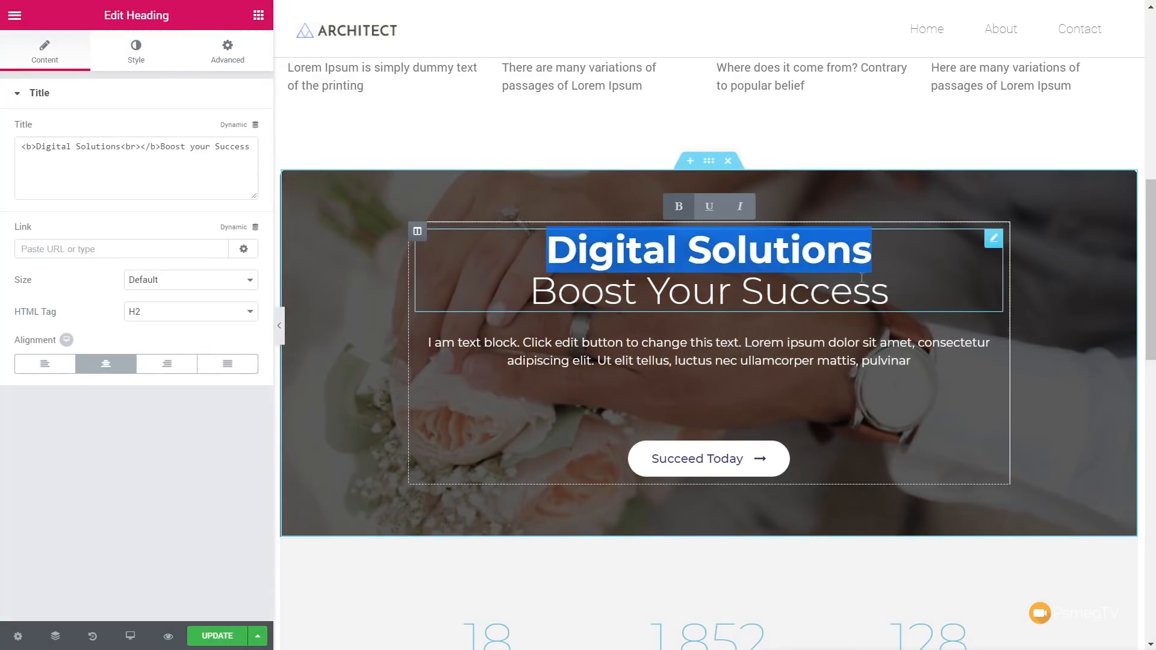
pyautogui.click(880, 252)
pyautogui.write('for Y')
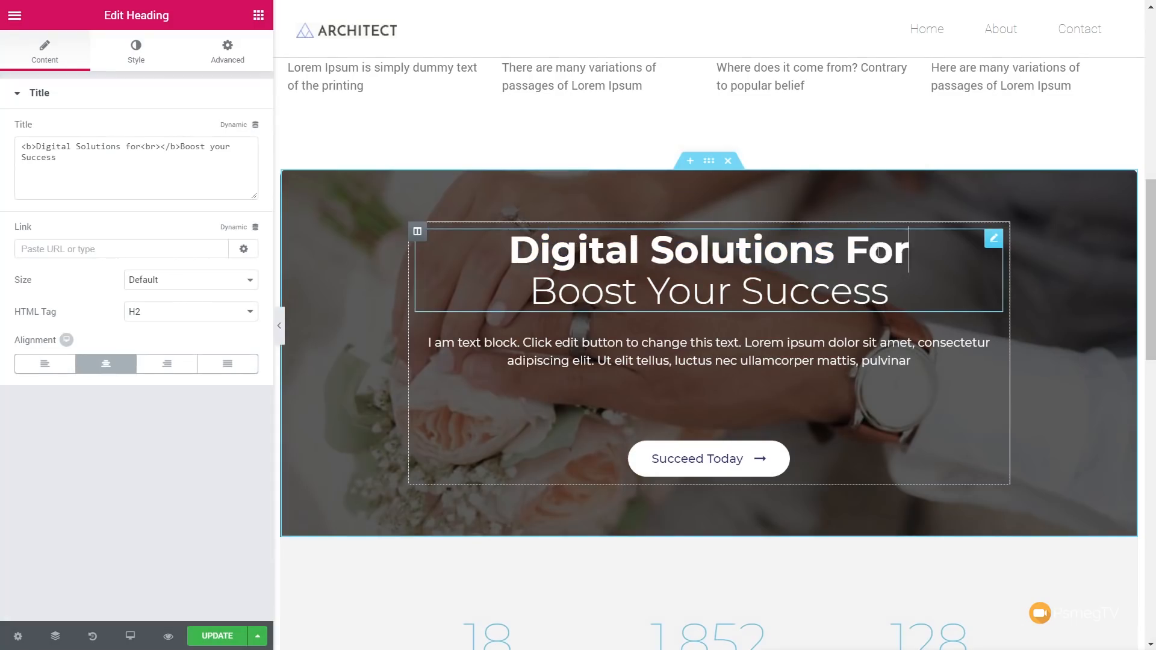
pyautogui.write('OU!')
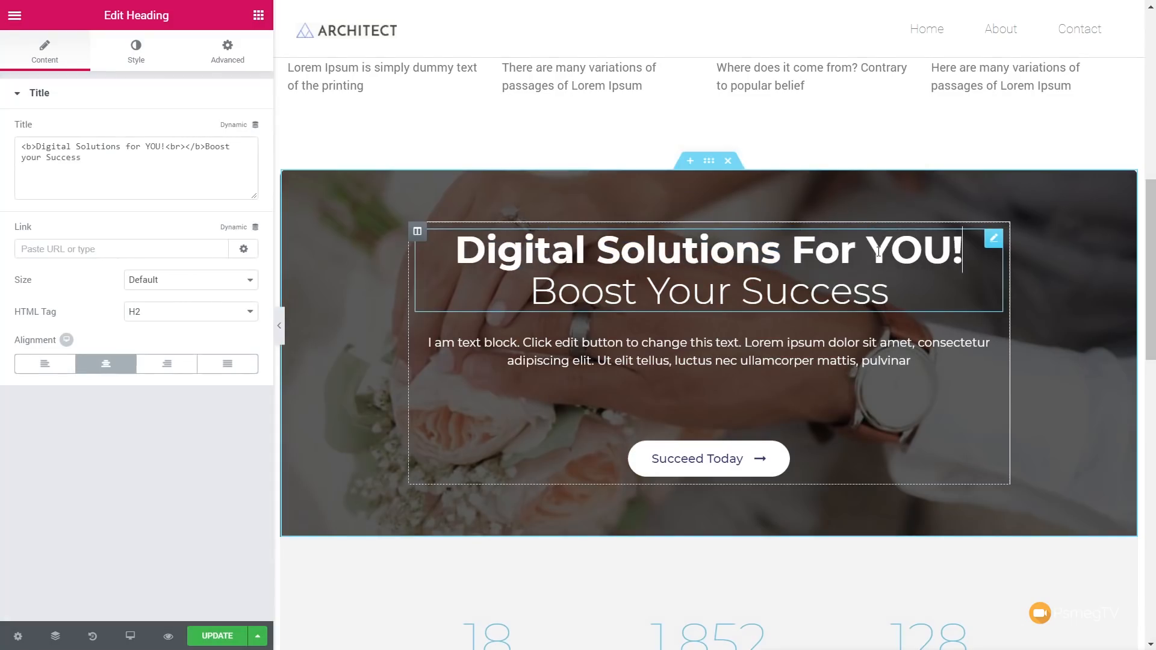
# Step: Review the homepage design from start to end and update the page
pyautogui.scroll(8, 661, 426)
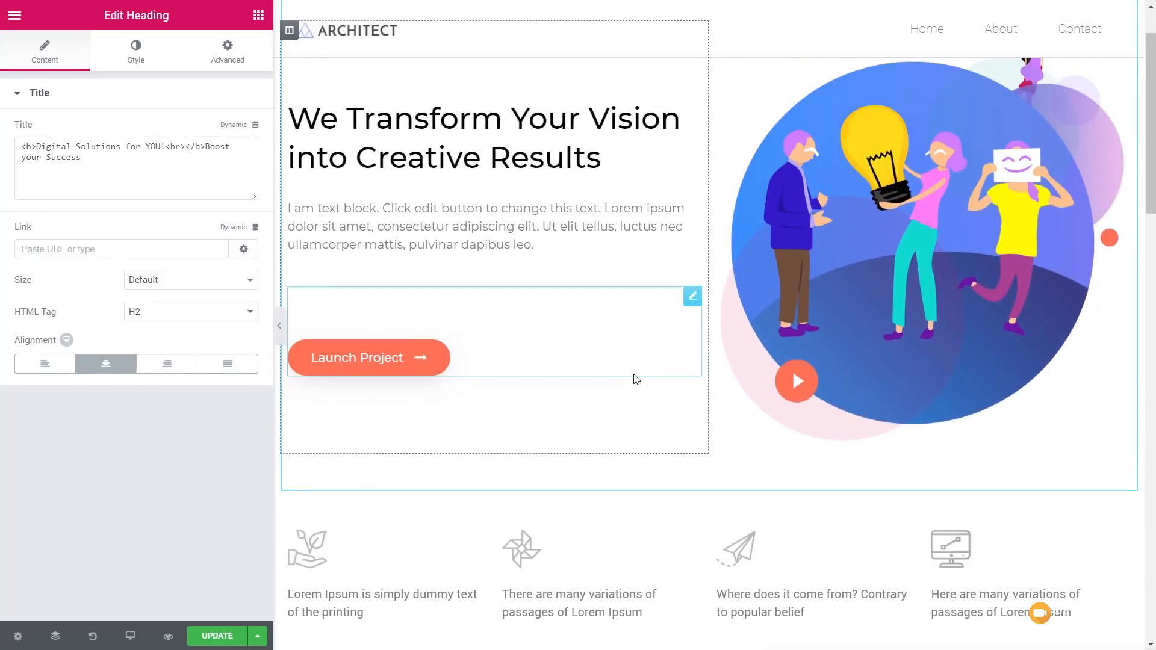
pyautogui.scroll(1, 612, 272)
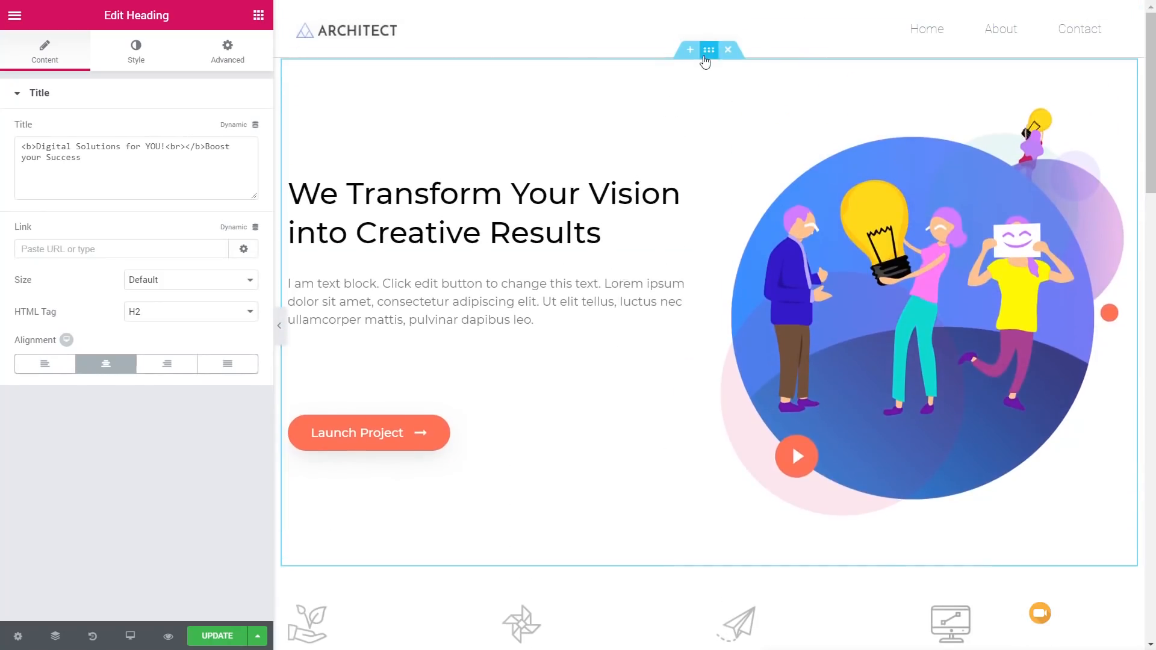
pyautogui.scroll(-12, 603, 352)
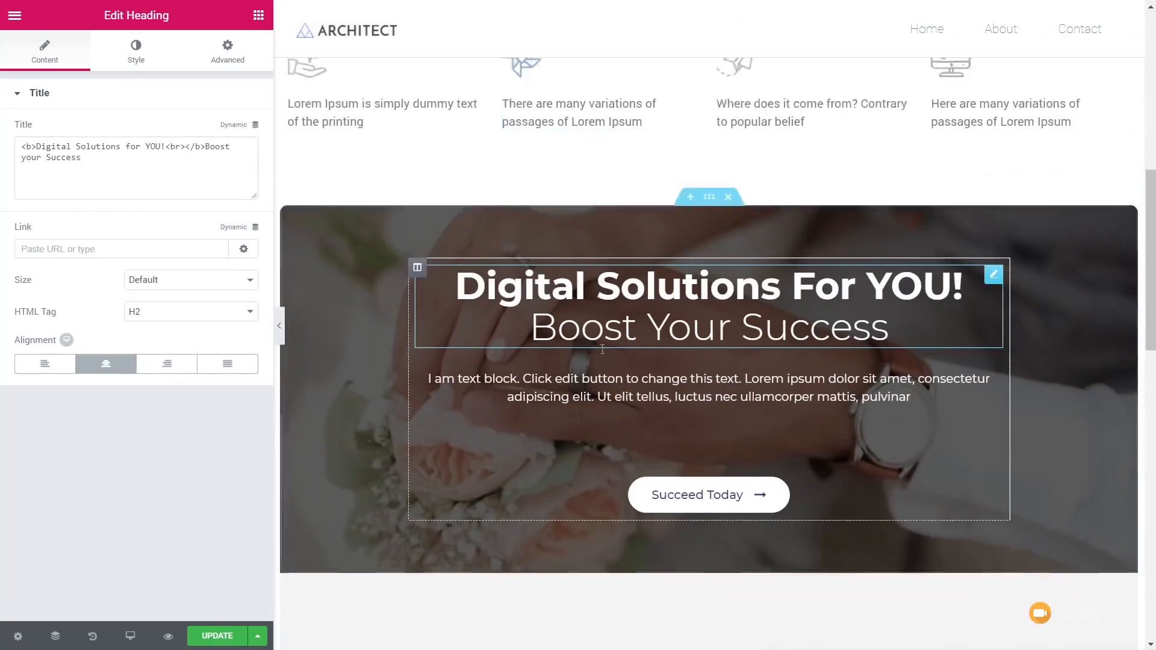
pyautogui.scroll(-10, 602, 354)
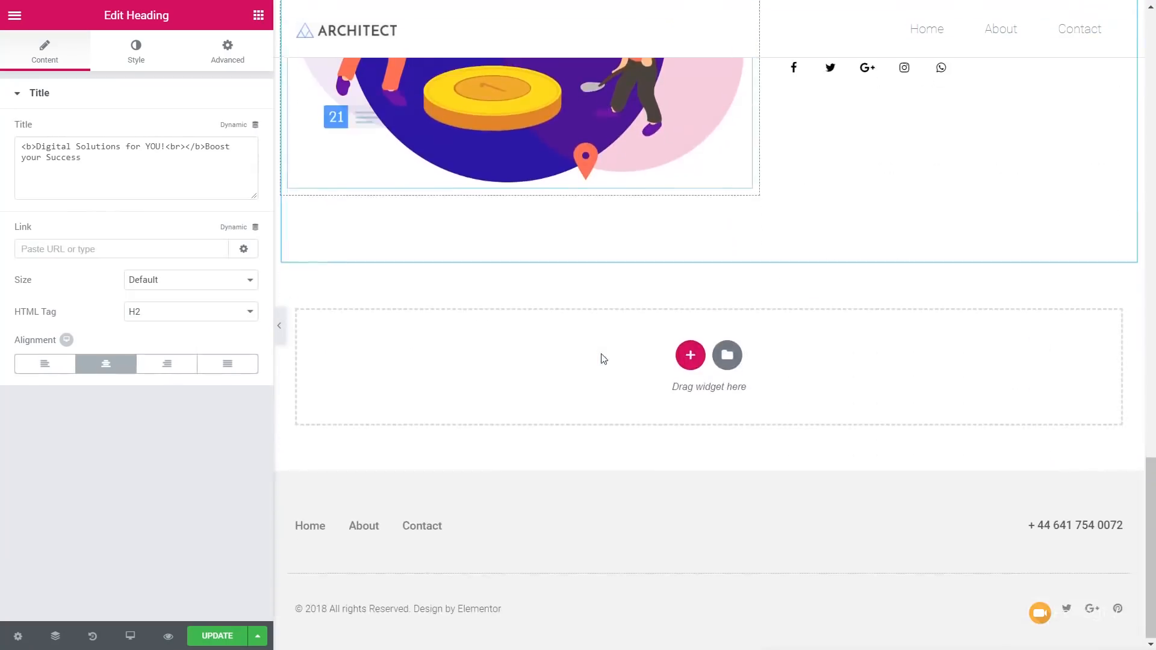
pyautogui.click(214, 637)
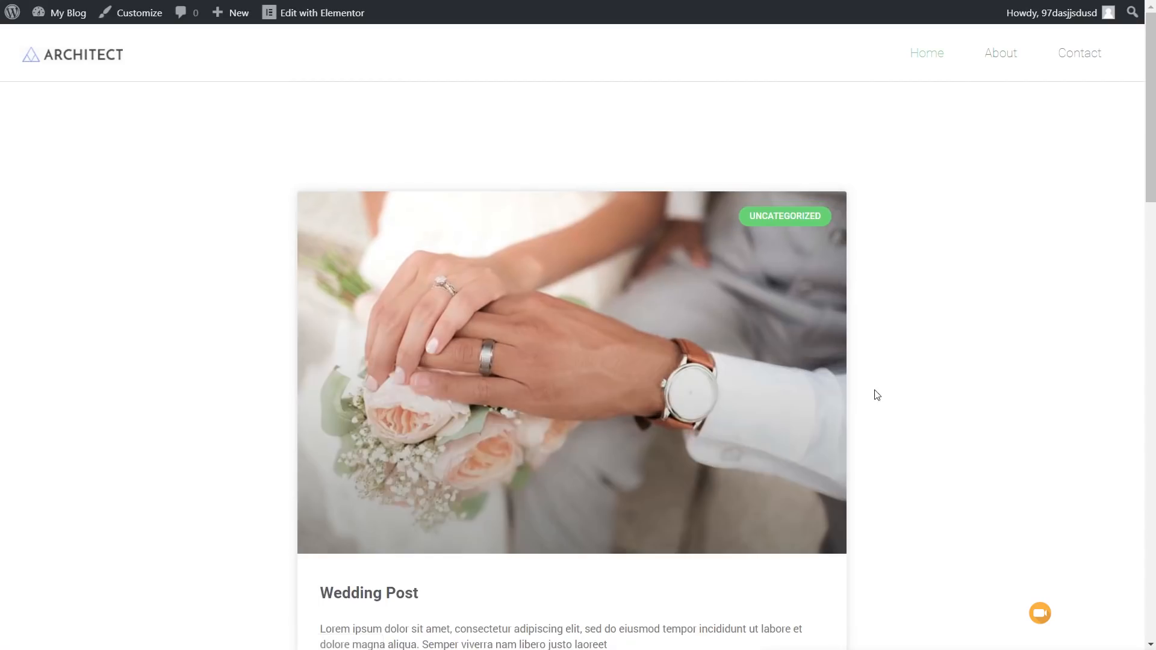
# Step: Check the live site's front page and exit the homepage editor to the WordPress dashboard
pyautogui.scroll(-4, 885, 410)
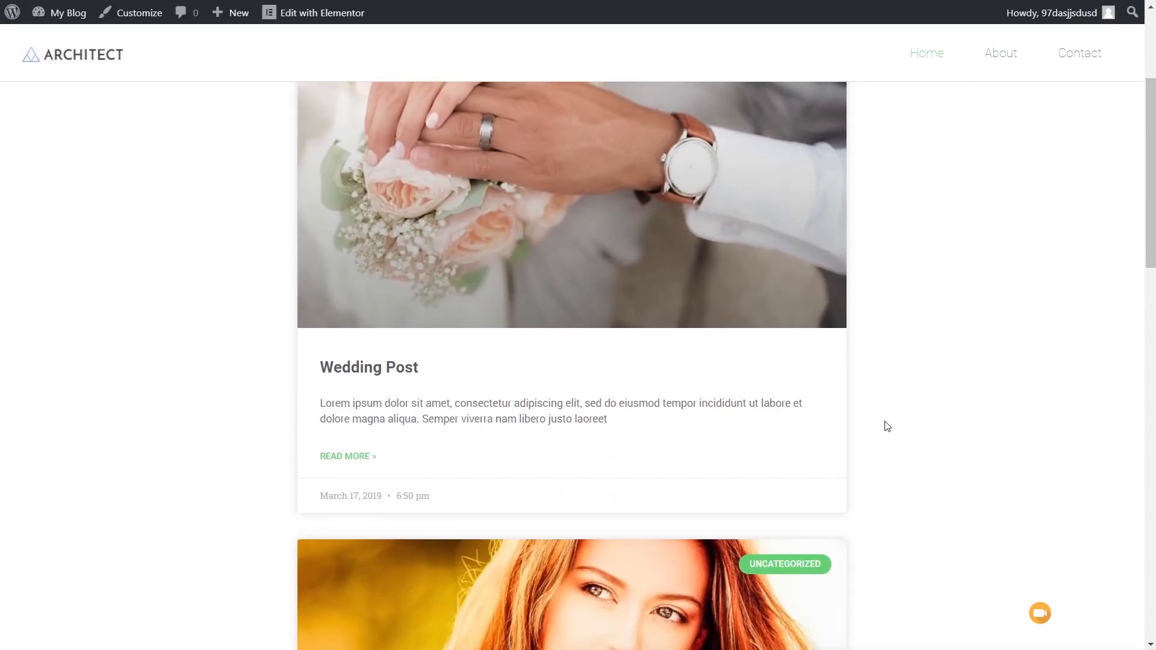
pyautogui.scroll(-5, 887, 426)
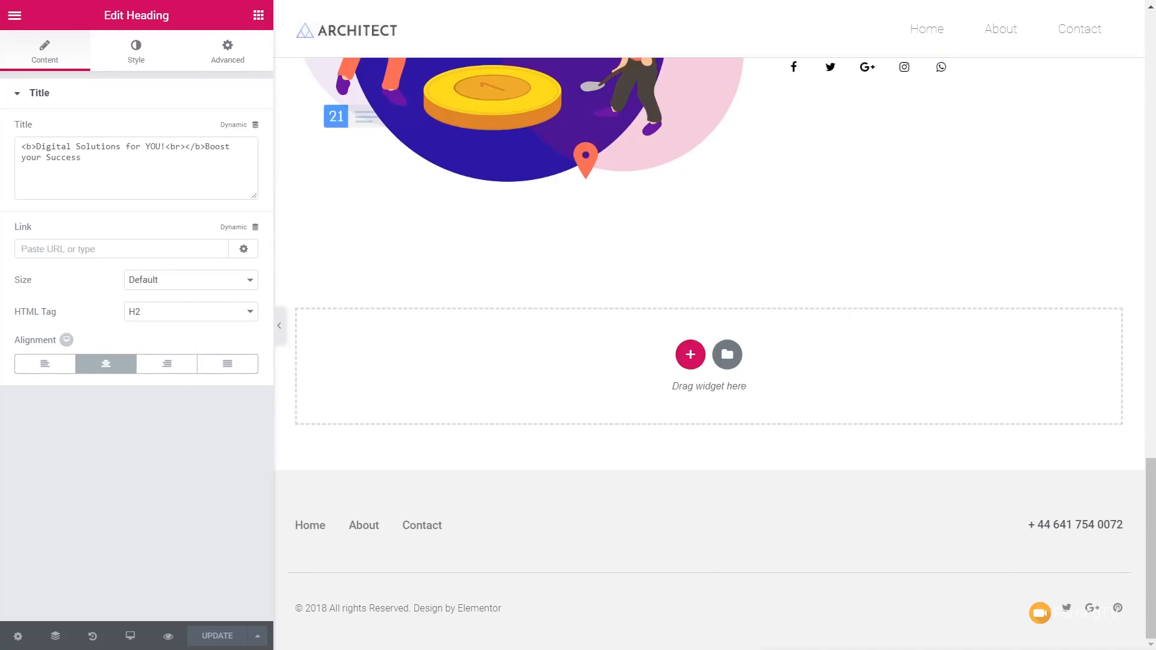
pyautogui.click(14, 15)
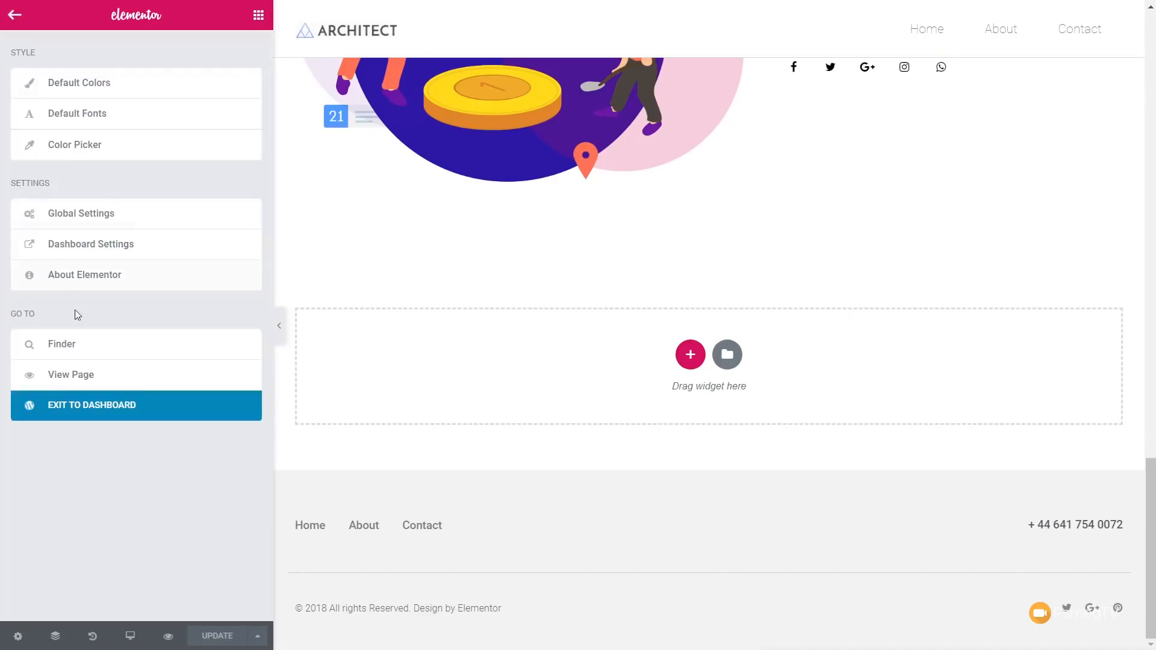
pyautogui.click(115, 407)
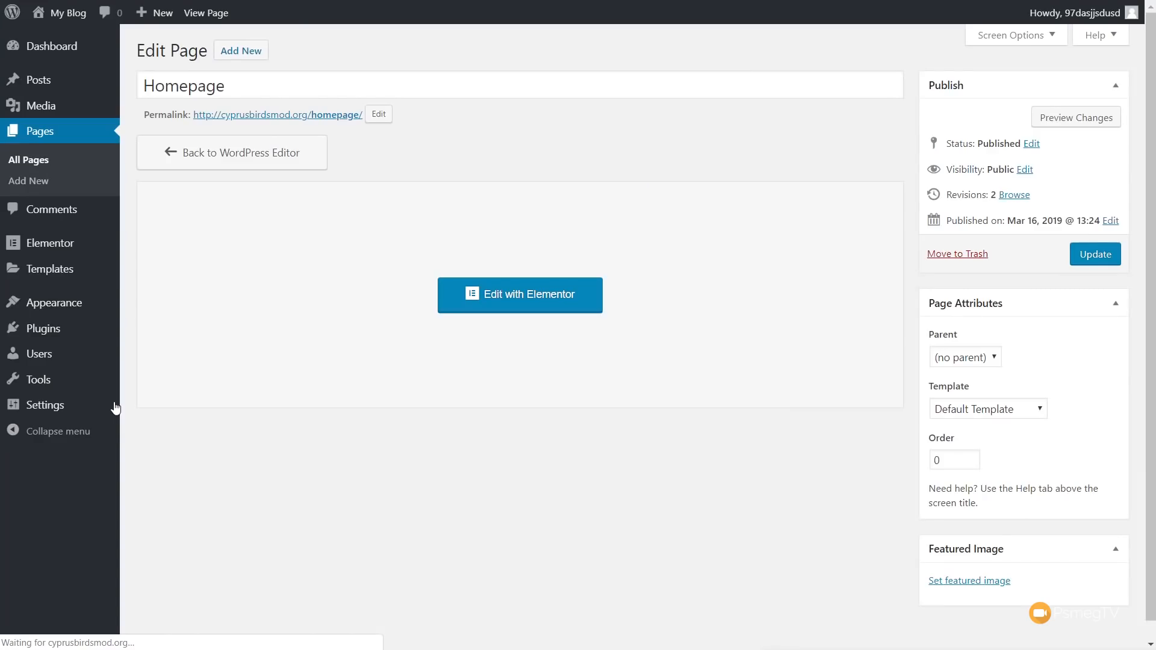
# Step: In the Reading settings, make the site display a static page with Homepage as the homepage, and save the changes
pyautogui.moveTo(62, 416)
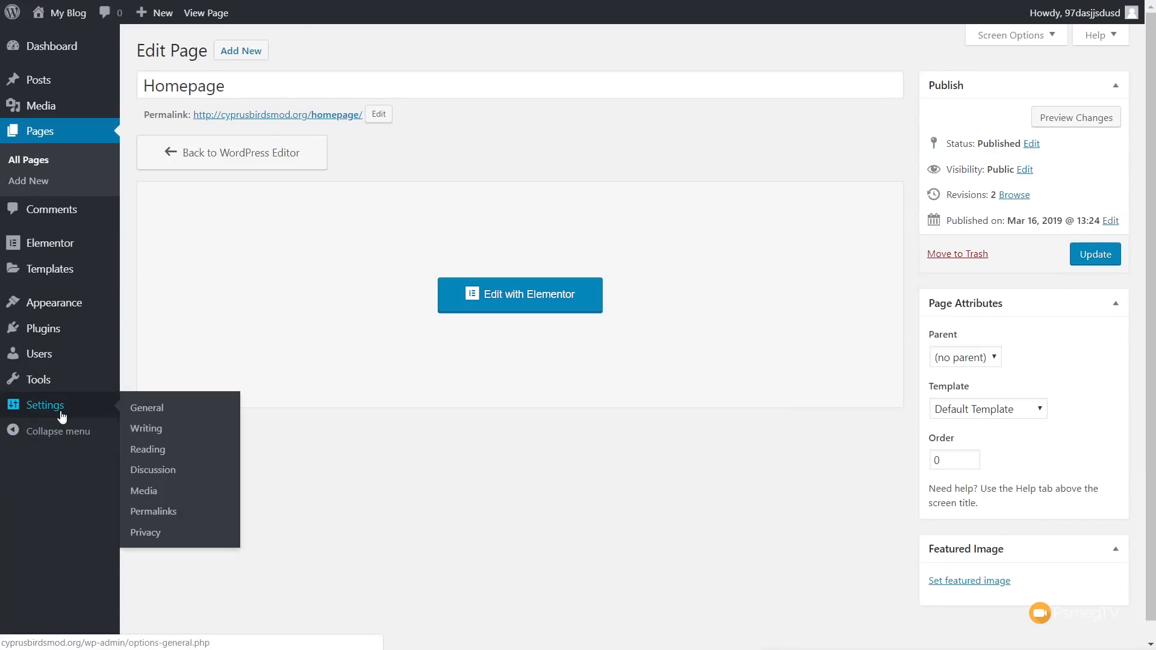
pyautogui.click(151, 453)
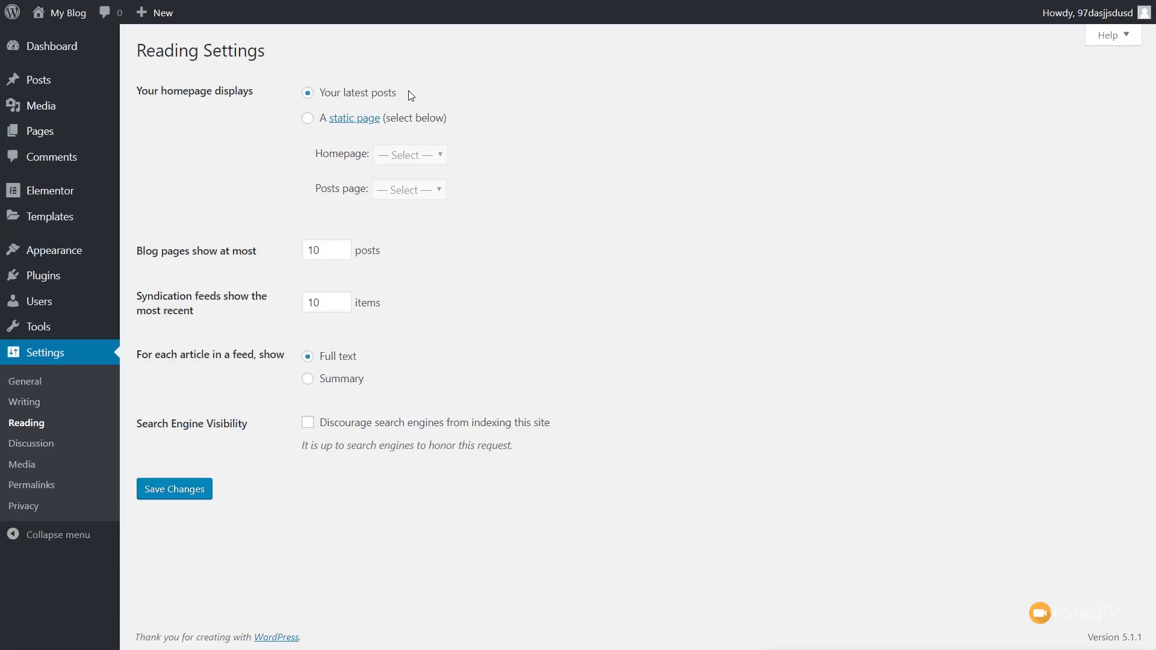
pyautogui.click(308, 119)
pyautogui.click(404, 158)
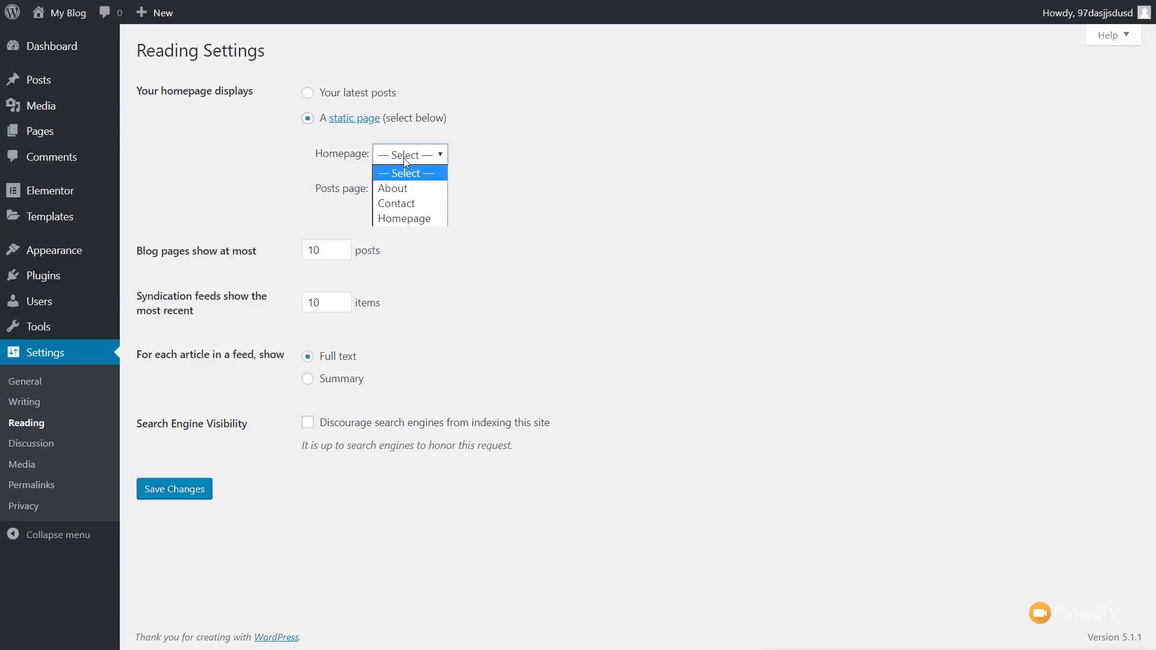
pyautogui.click(405, 218)
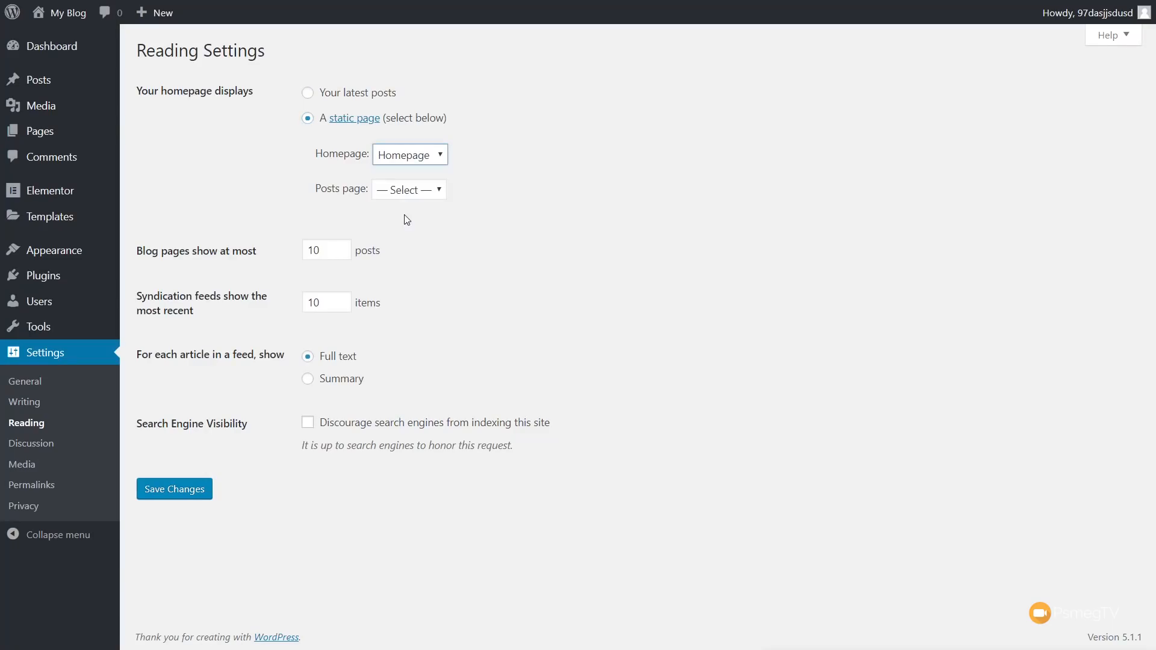
pyautogui.click(170, 490)
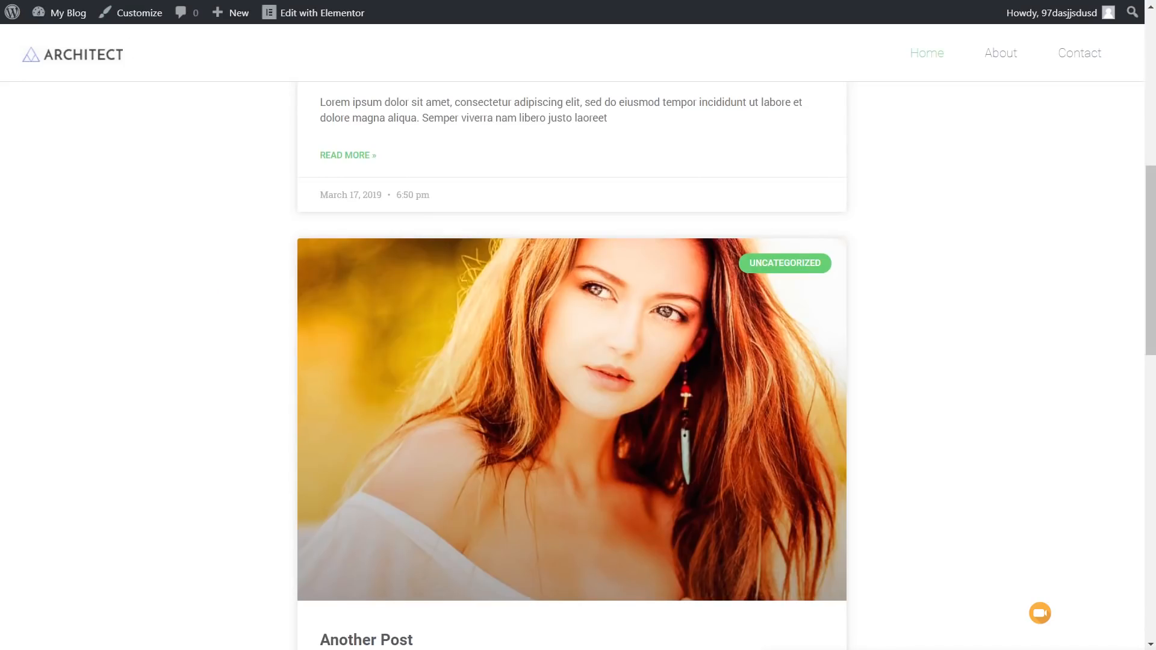
# Step: View the live site's Home page from start to end and open its About page
pyautogui.click(932, 57)
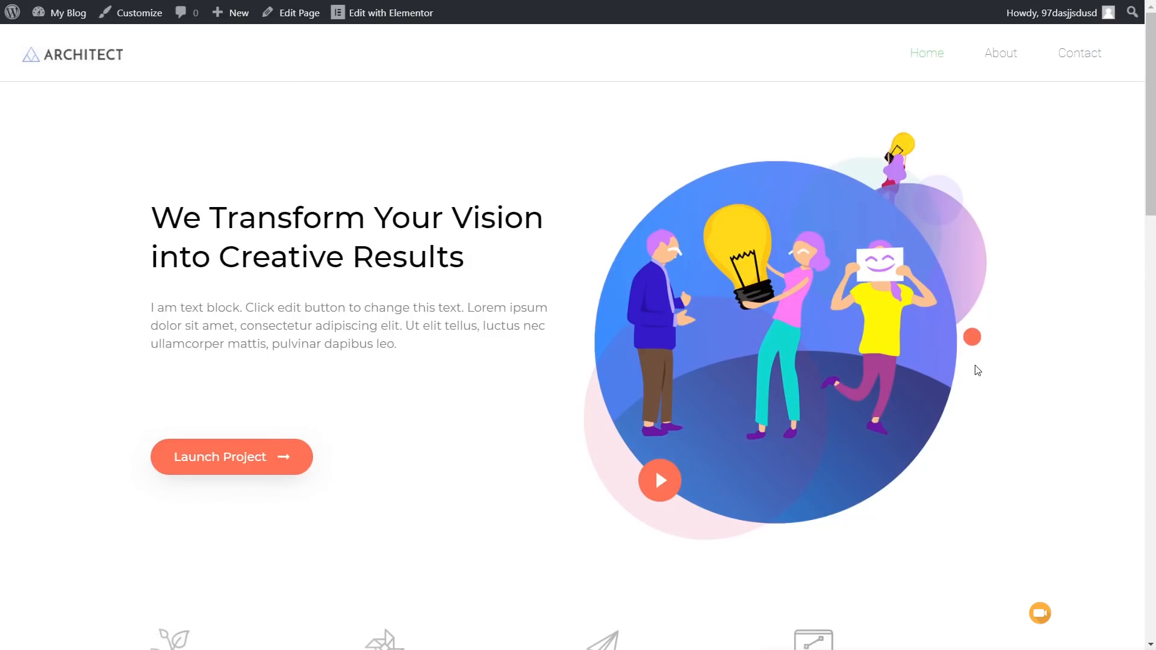
pyautogui.scroll(-10, 978, 370)
pyautogui.scroll(-8, 978, 369)
pyautogui.scroll(15, 977, 370)
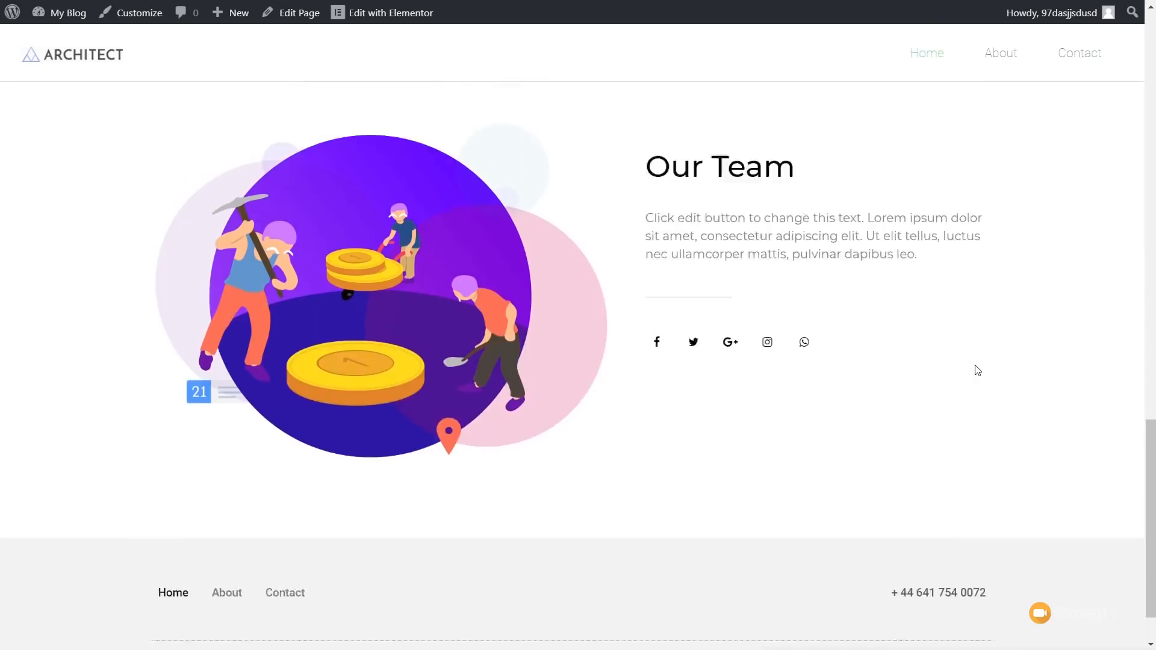
pyautogui.scroll(7, 978, 370)
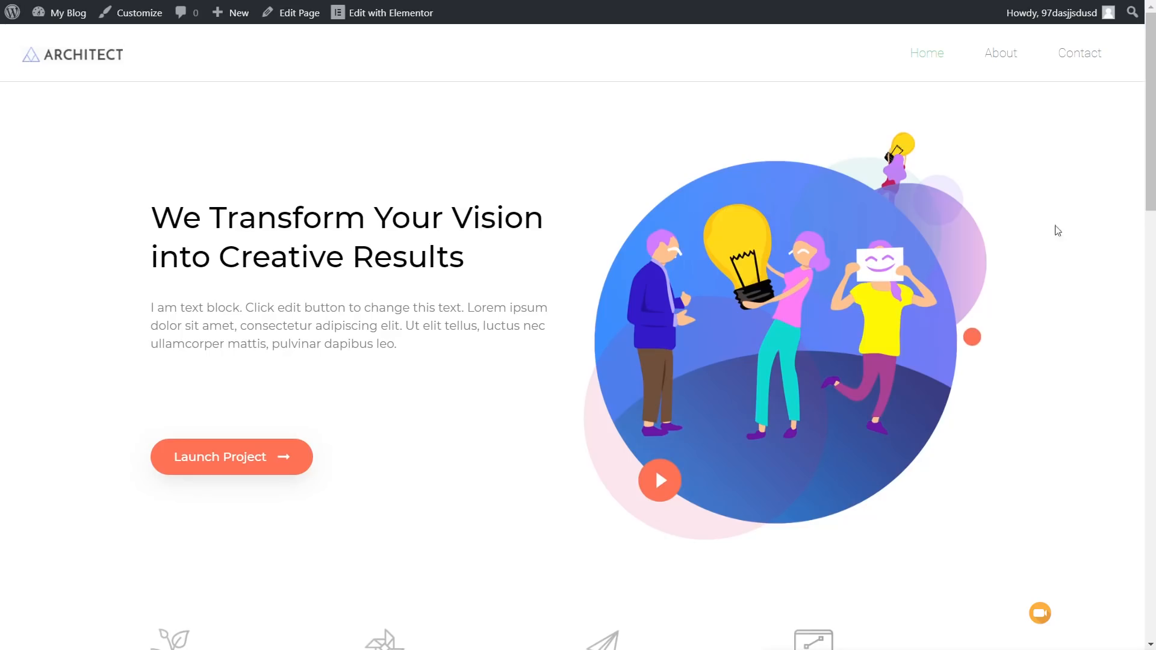
pyautogui.click(1016, 60)
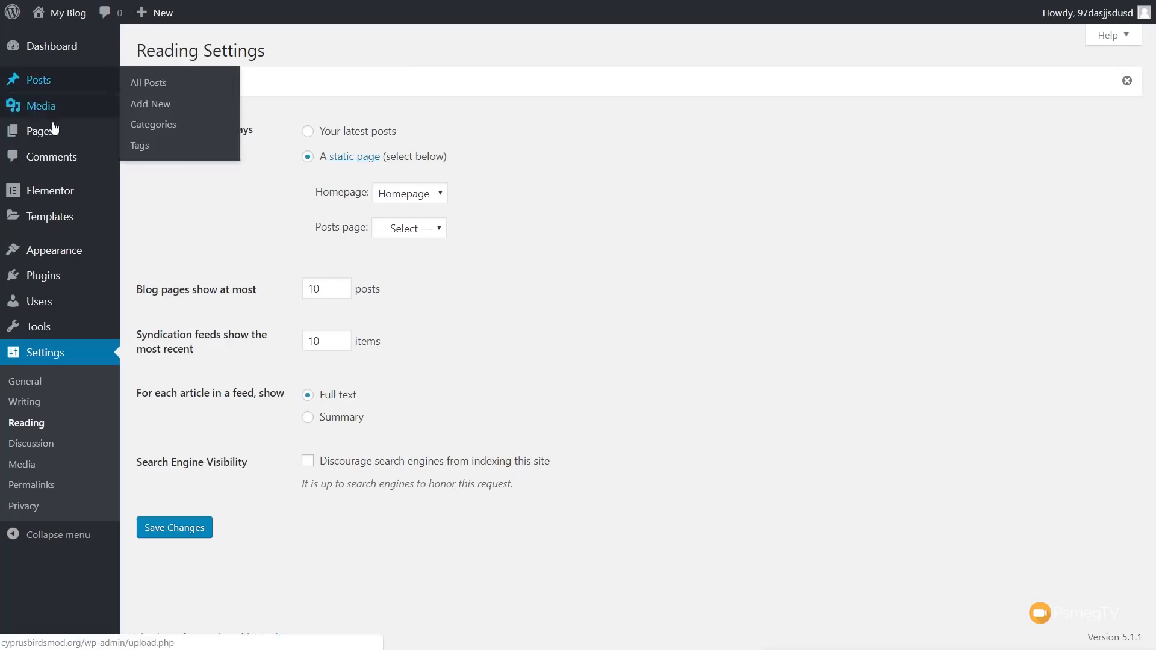
# Step: Open the About page for editing, delete all of its body text and update the page
pyautogui.moveTo(54, 127)
pyautogui.click(171, 135)
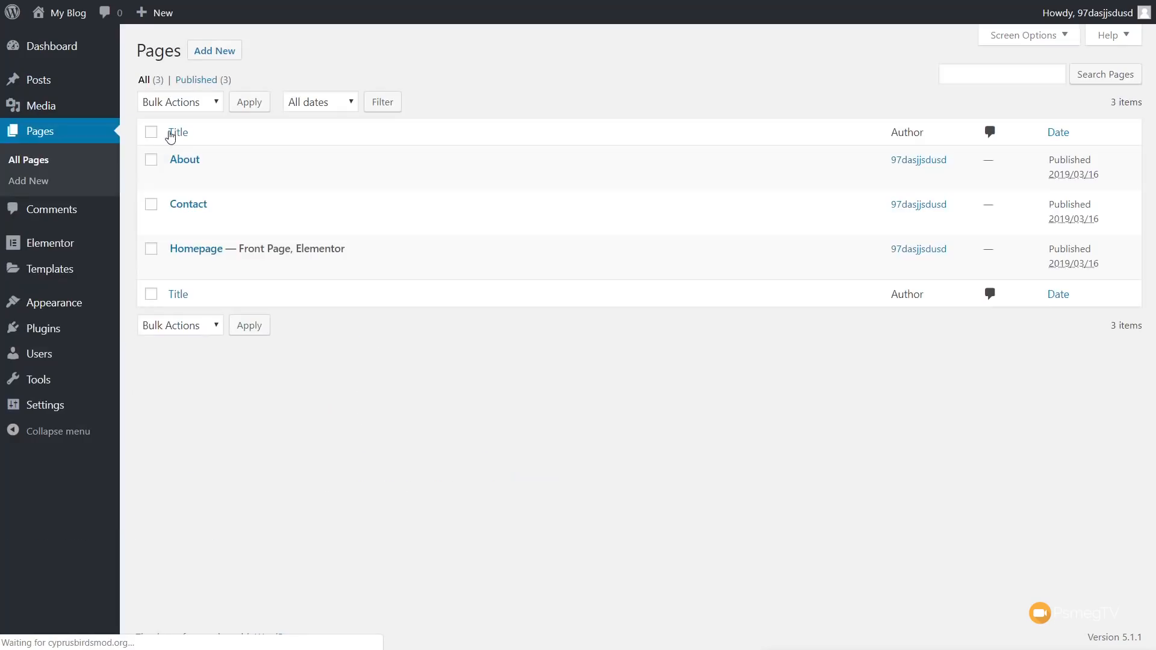
pyautogui.moveTo(181, 160)
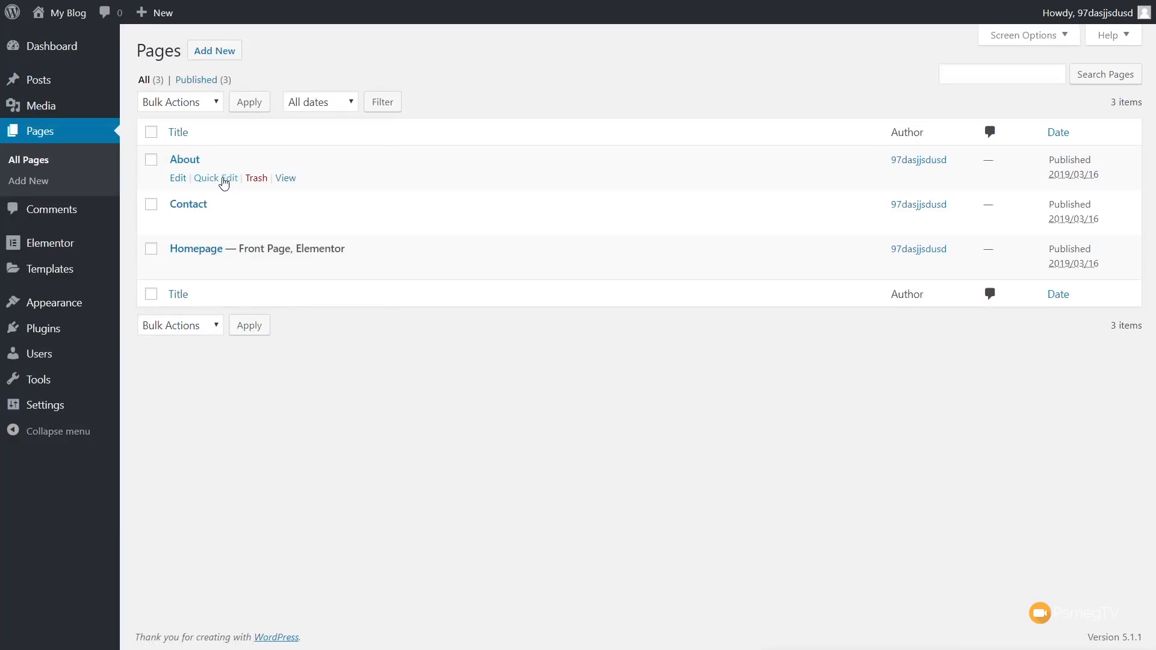
pyautogui.click(179, 179)
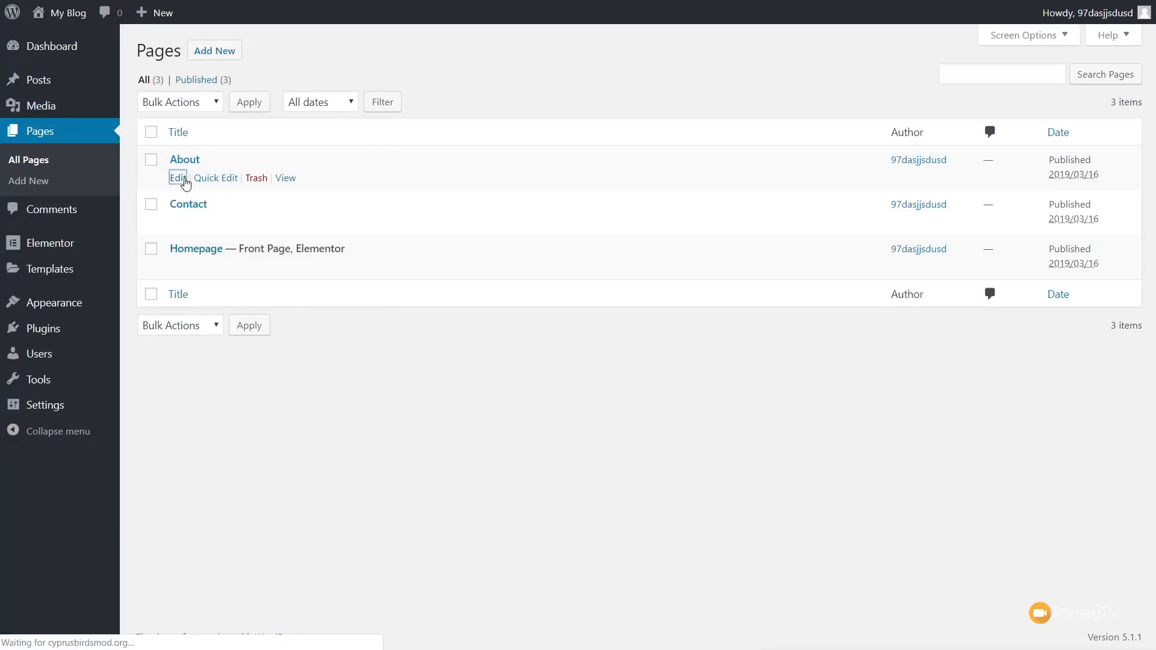
pyautogui.hotkey('ctrl', 'a')
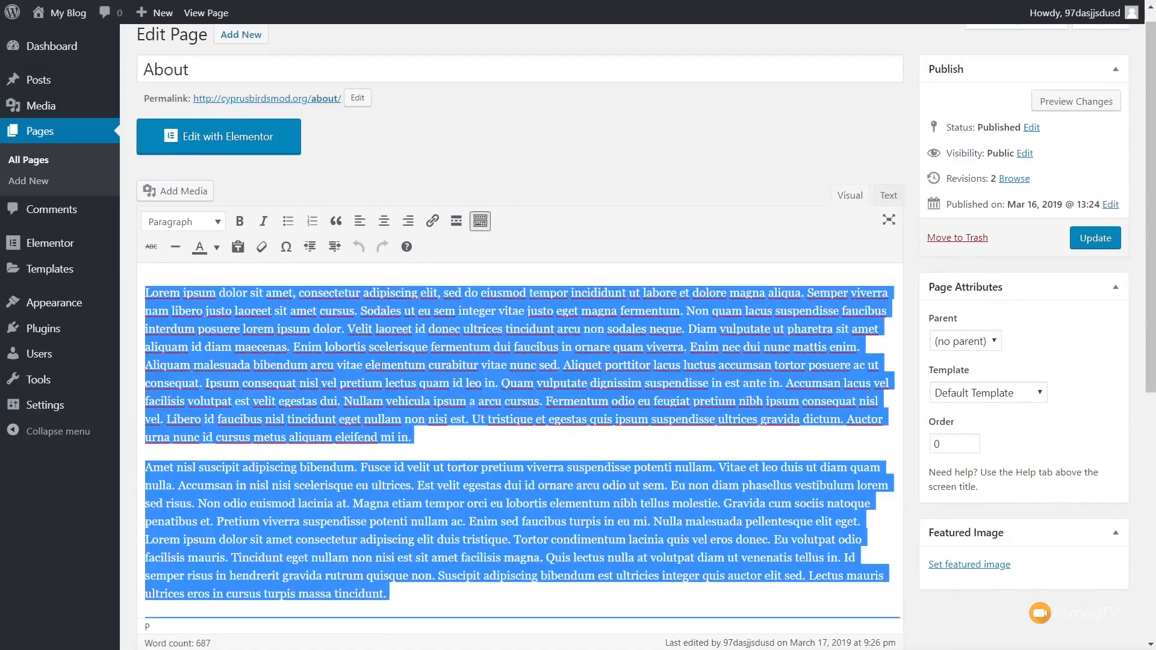
pyautogui.press('Delete')
pyautogui.click(1088, 240)
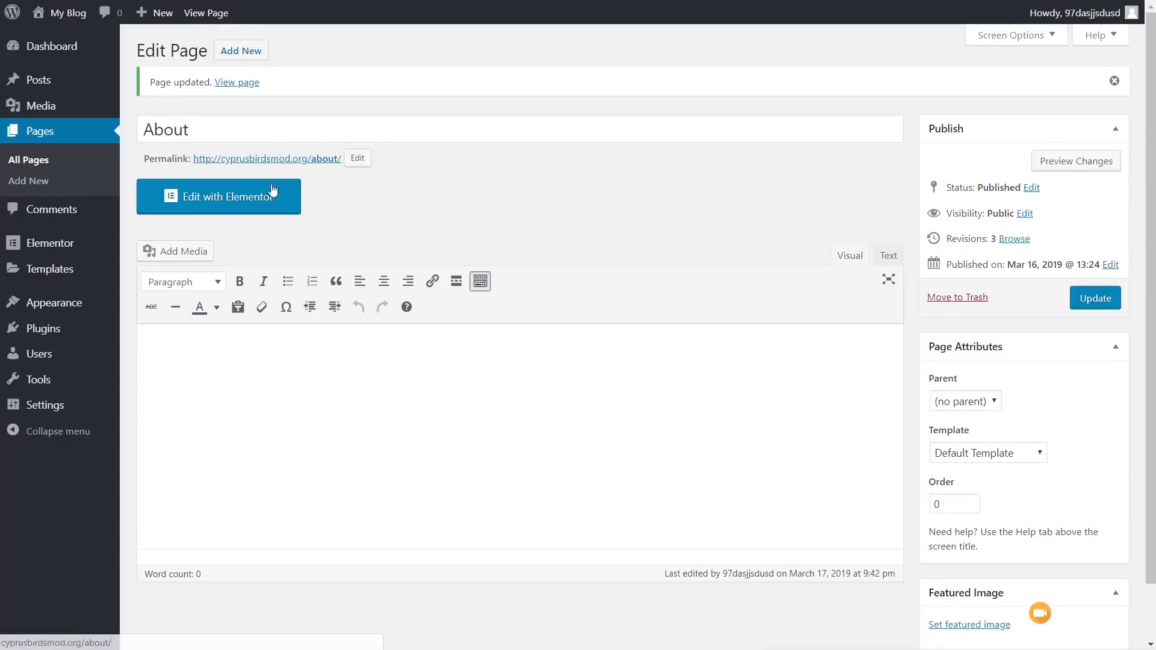
# Step: Open the About page in Elementor and filter the template library's blocks by the About category
pyautogui.click(263, 200)
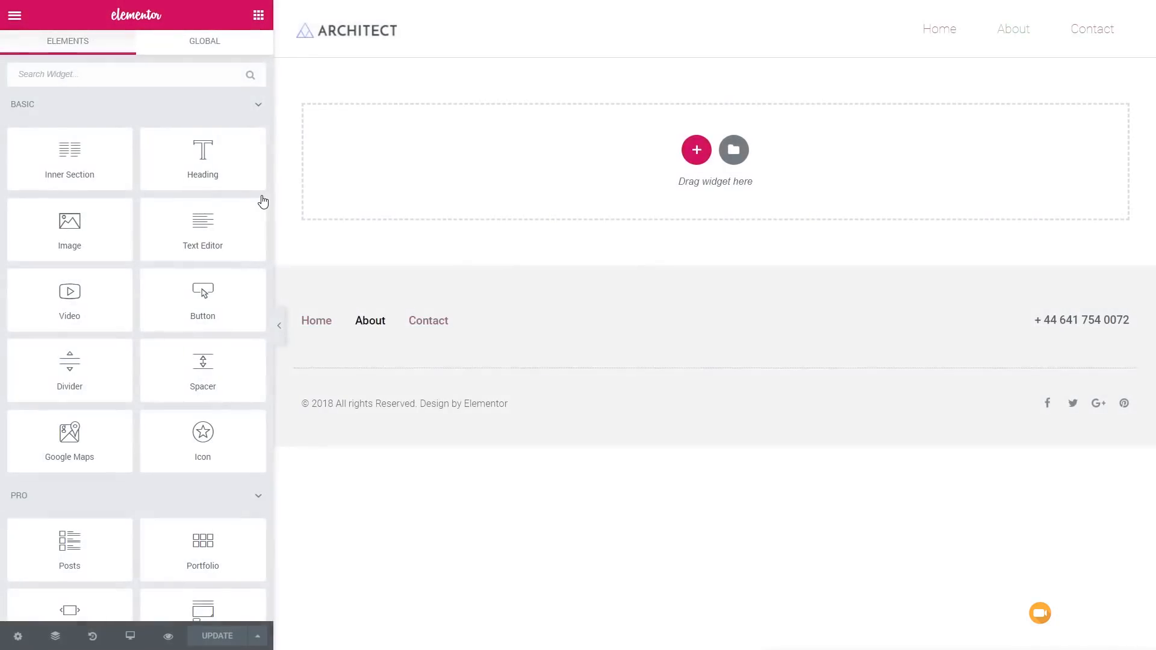
pyautogui.click(728, 148)
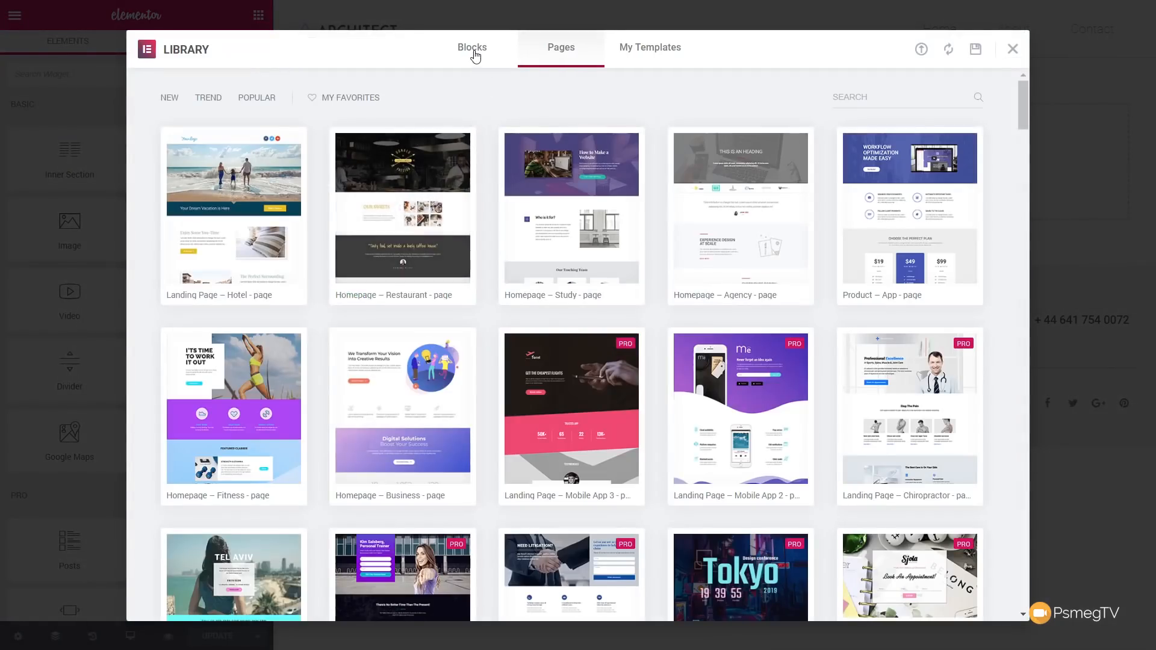
pyautogui.click(474, 51)
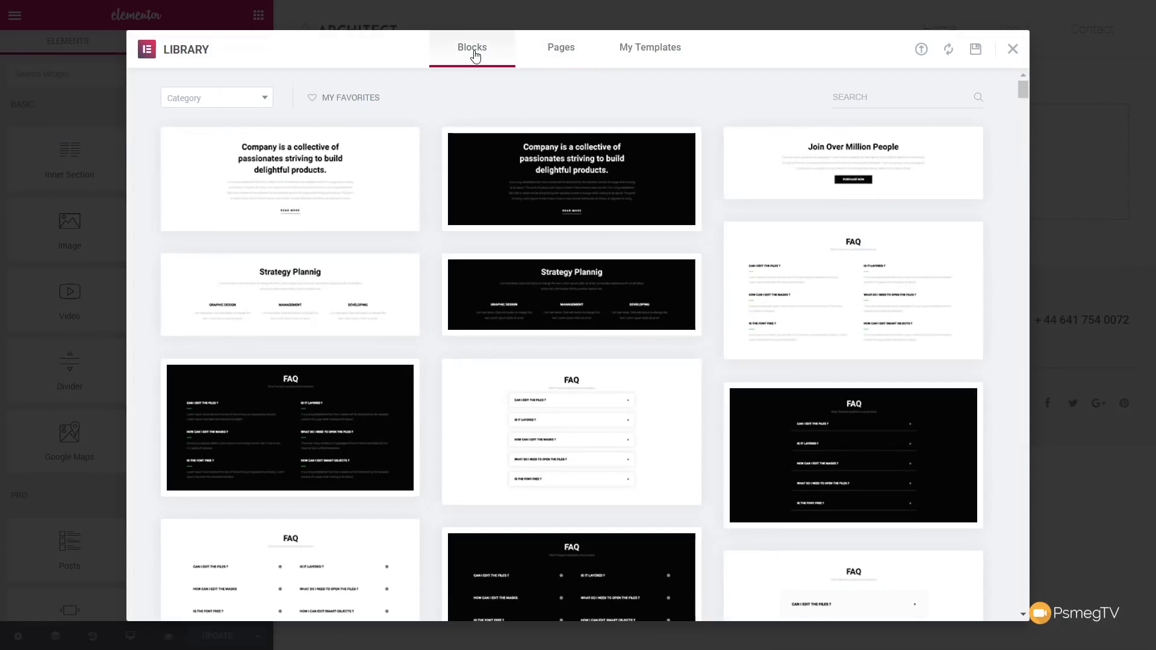
pyautogui.click(265, 97)
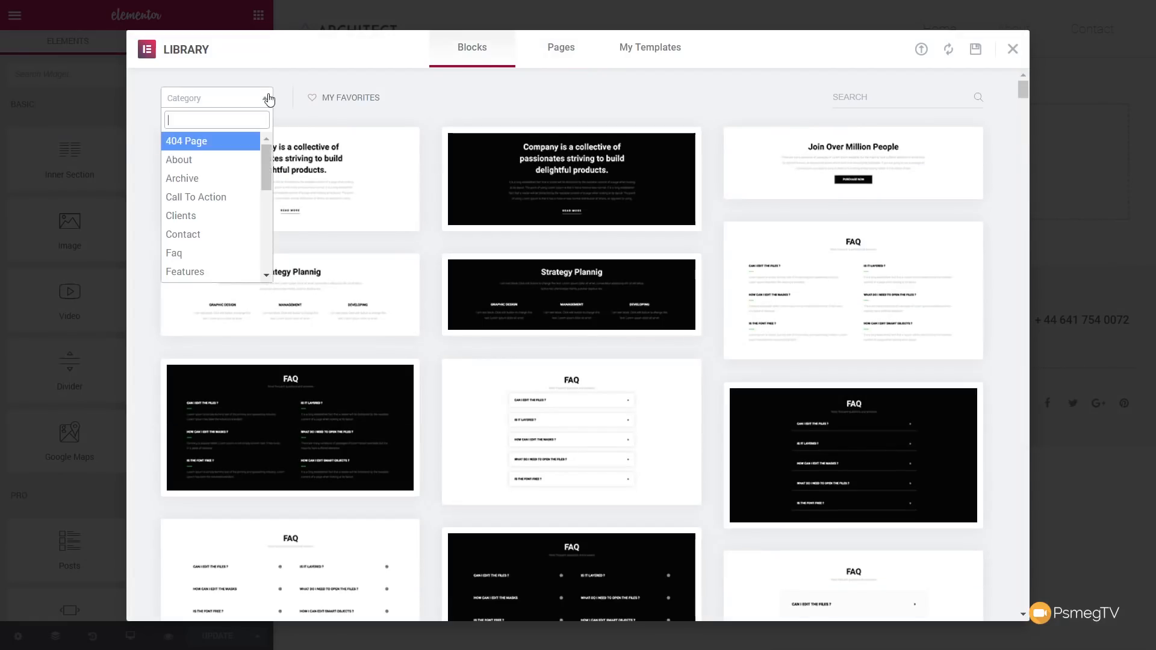
pyautogui.click(216, 158)
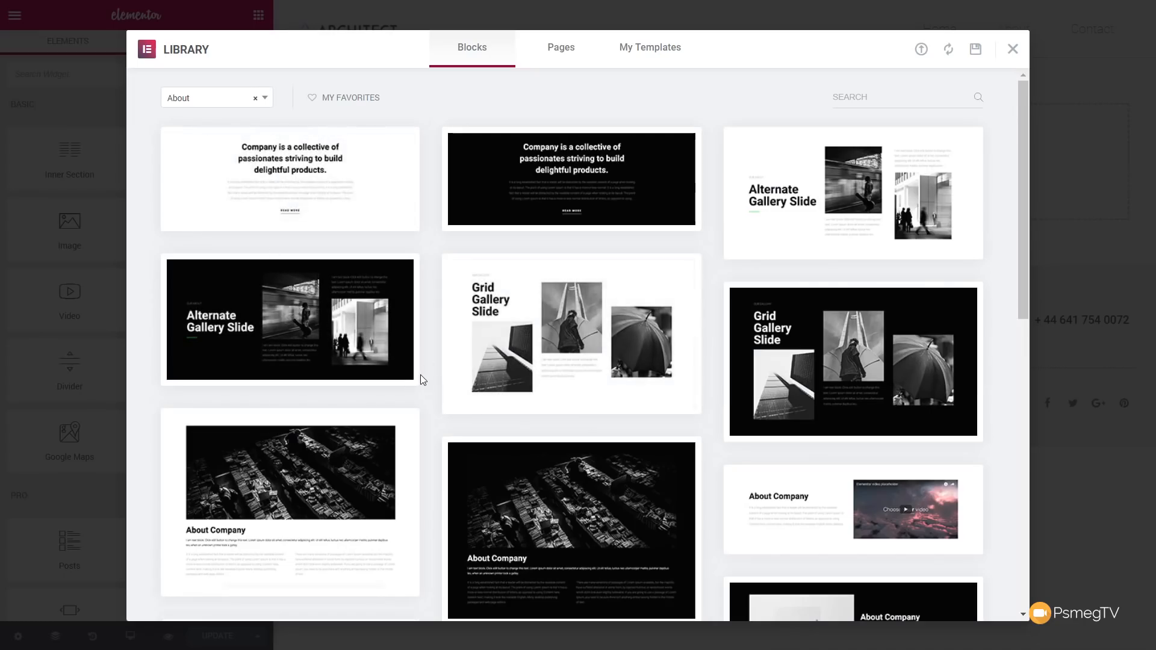
# Step: Browse the About blocks and insert the white Alternate Gallery Slide block into the page
pyautogui.scroll(-5, 417, 373)
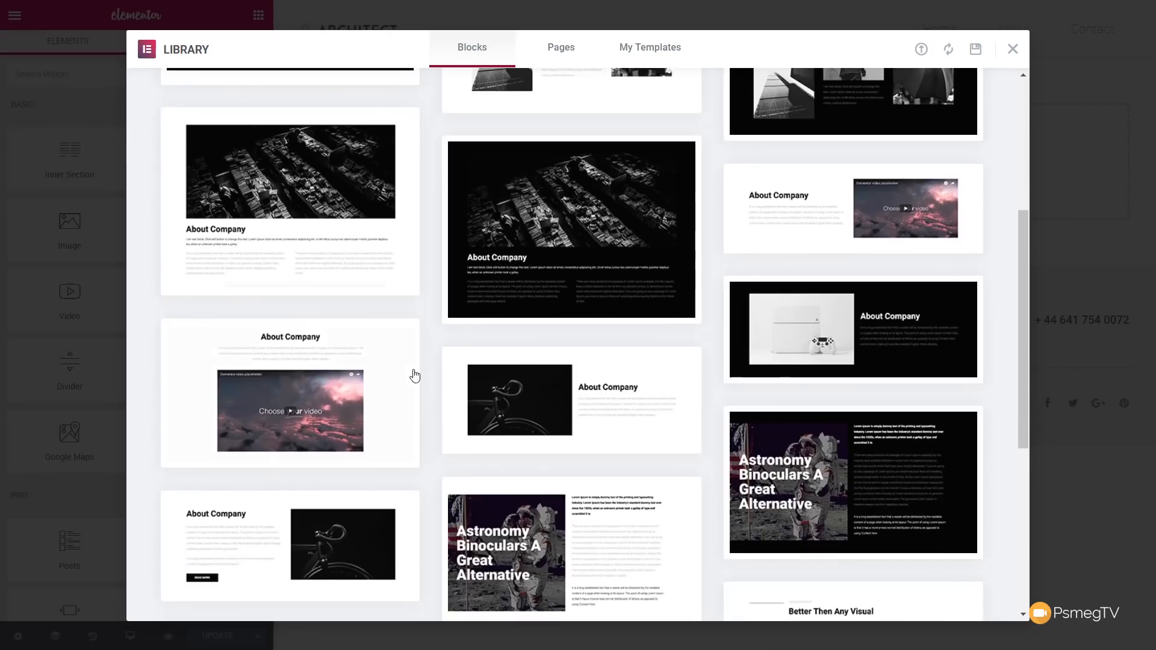
pyautogui.scroll(-6, 415, 376)
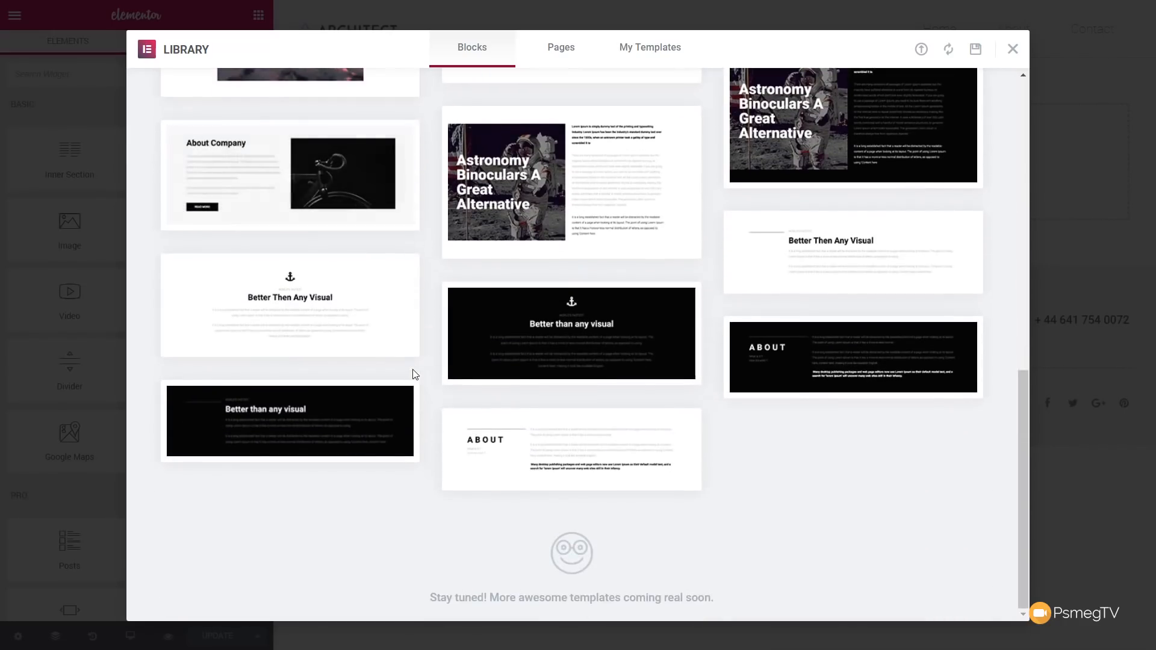
pyautogui.scroll(6, 413, 373)
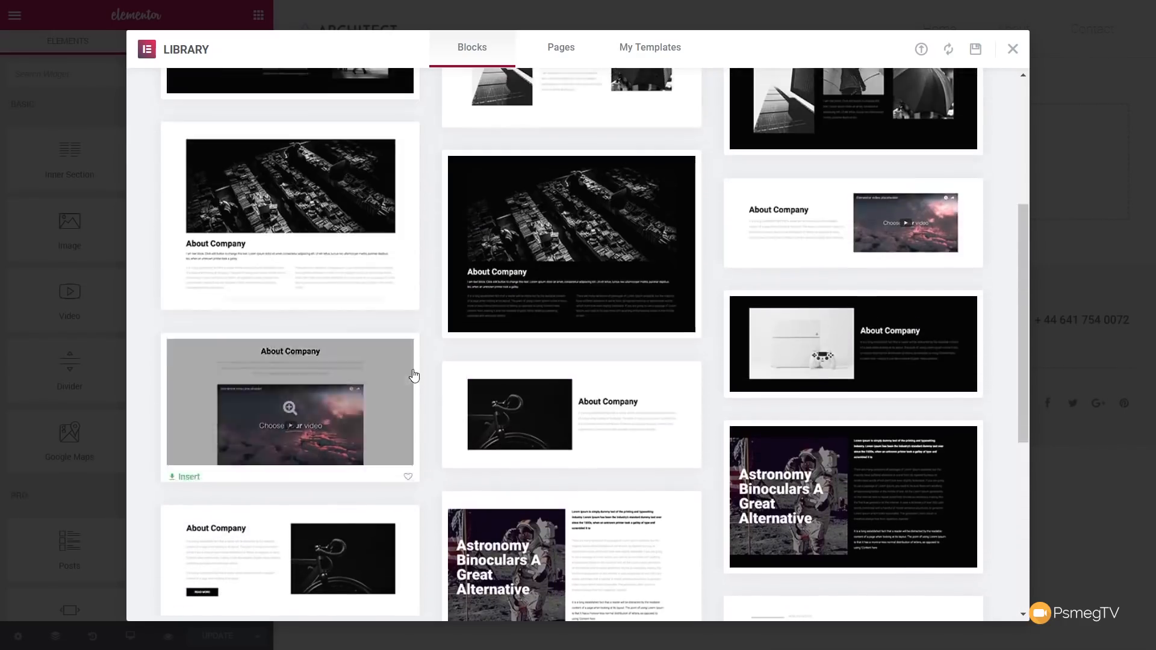
pyautogui.scroll(5, 414, 374)
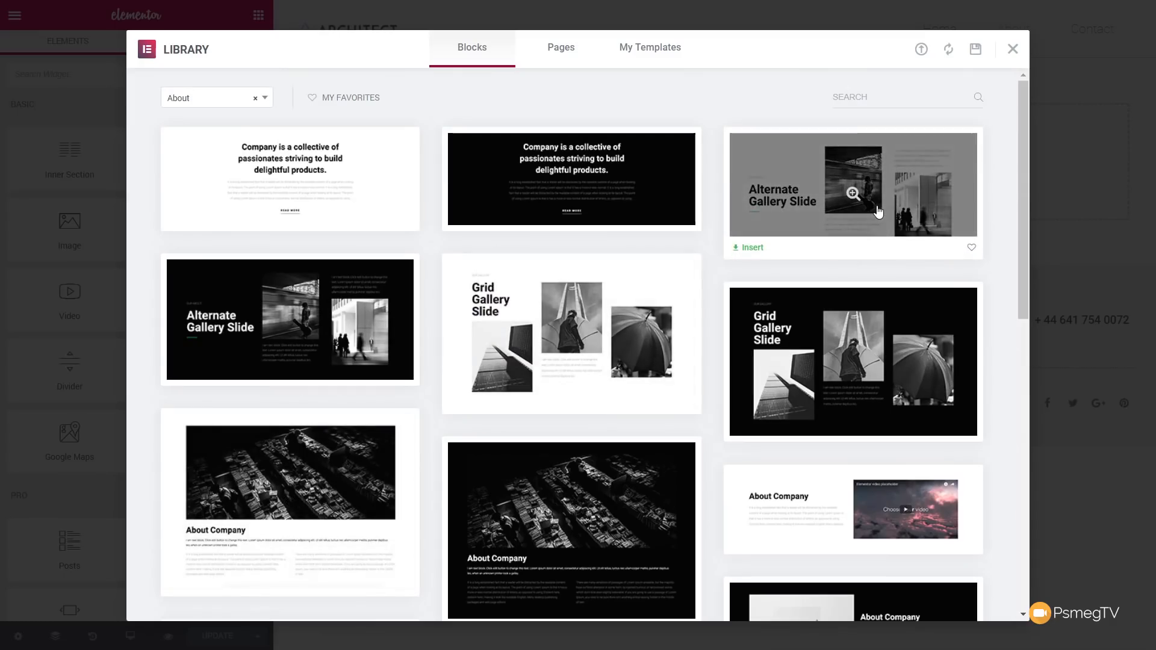
pyautogui.click(752, 248)
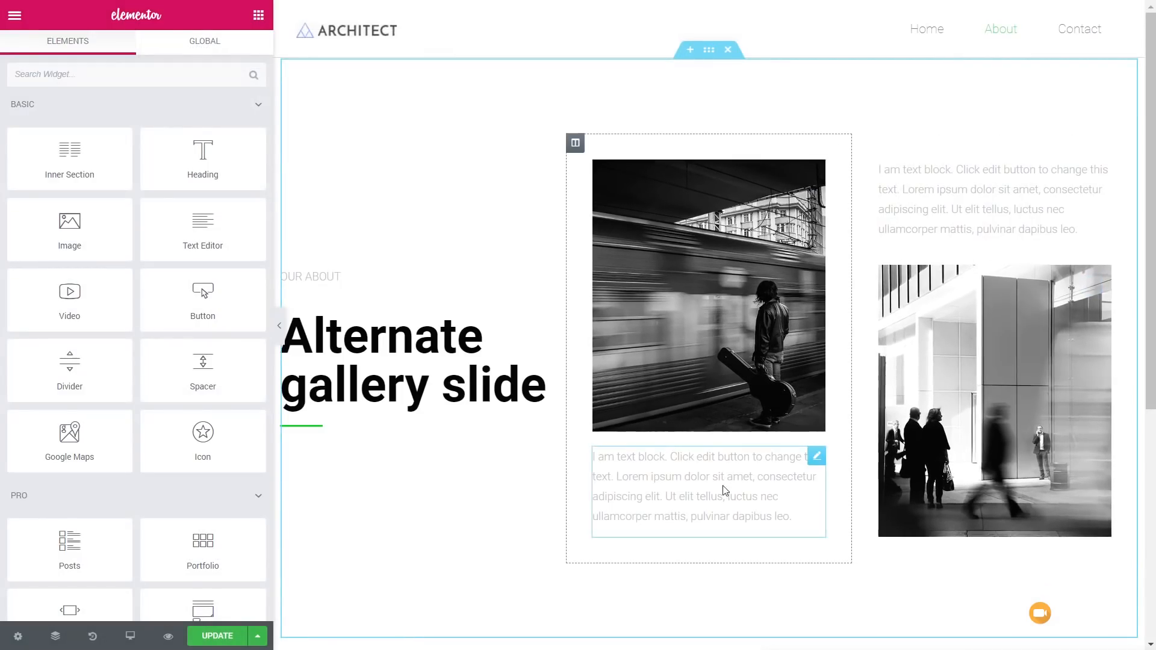
# Step: Update the About page and reload its live version to check the gallery section
pyautogui.click(723, 487)
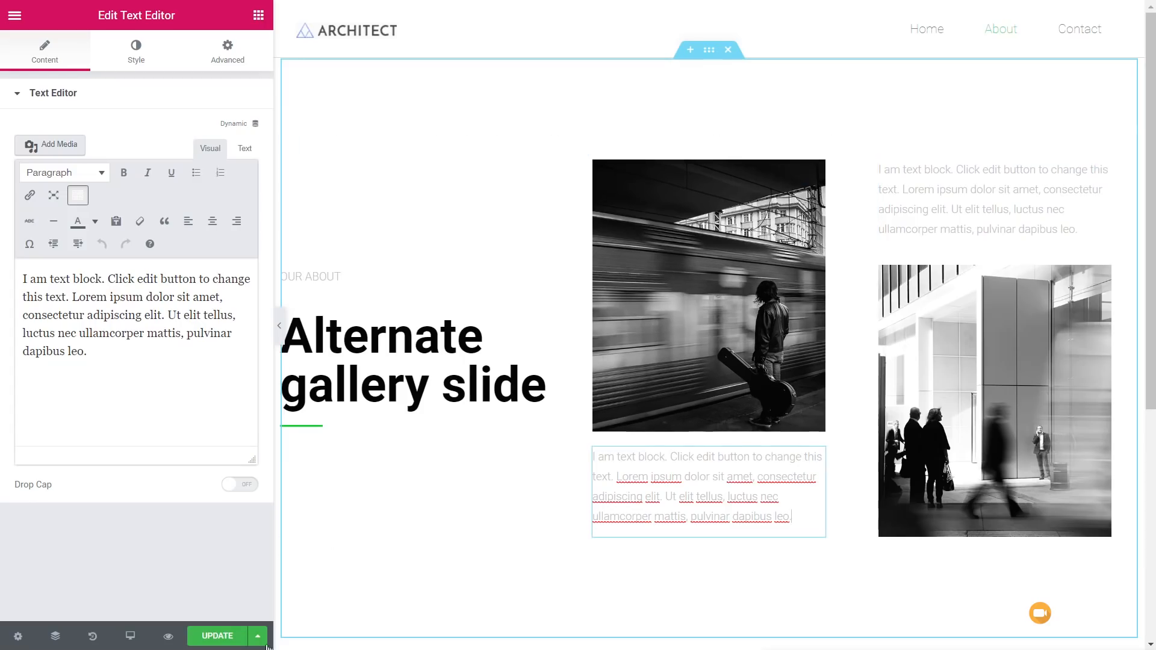
pyautogui.click(221, 642)
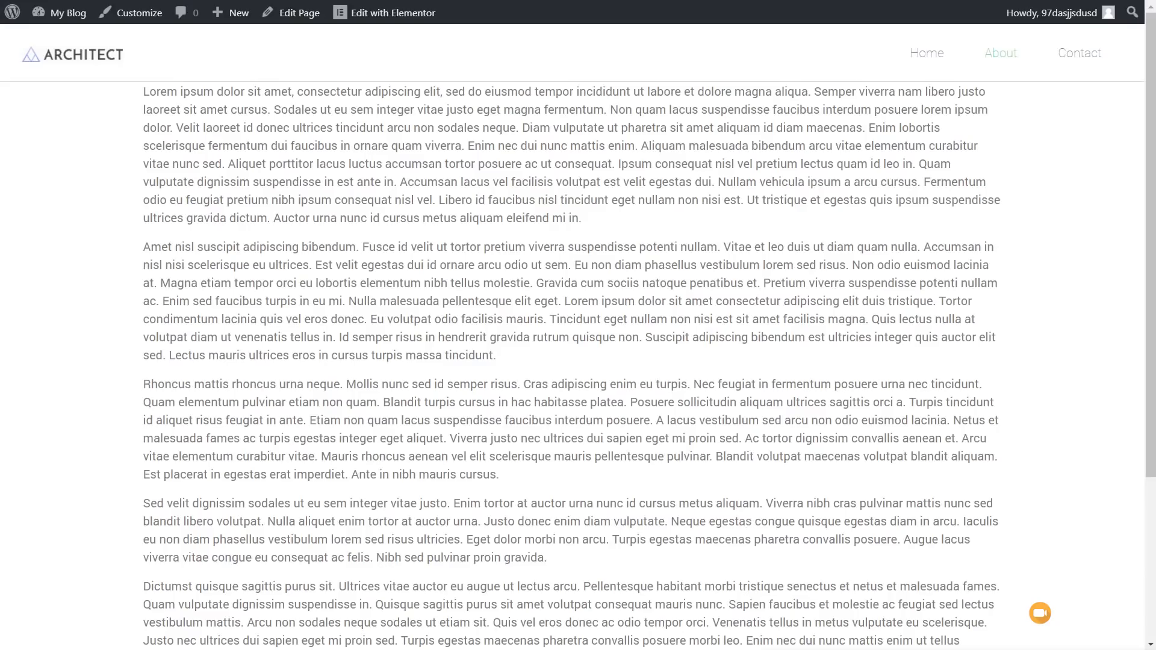
pyautogui.press('F5')
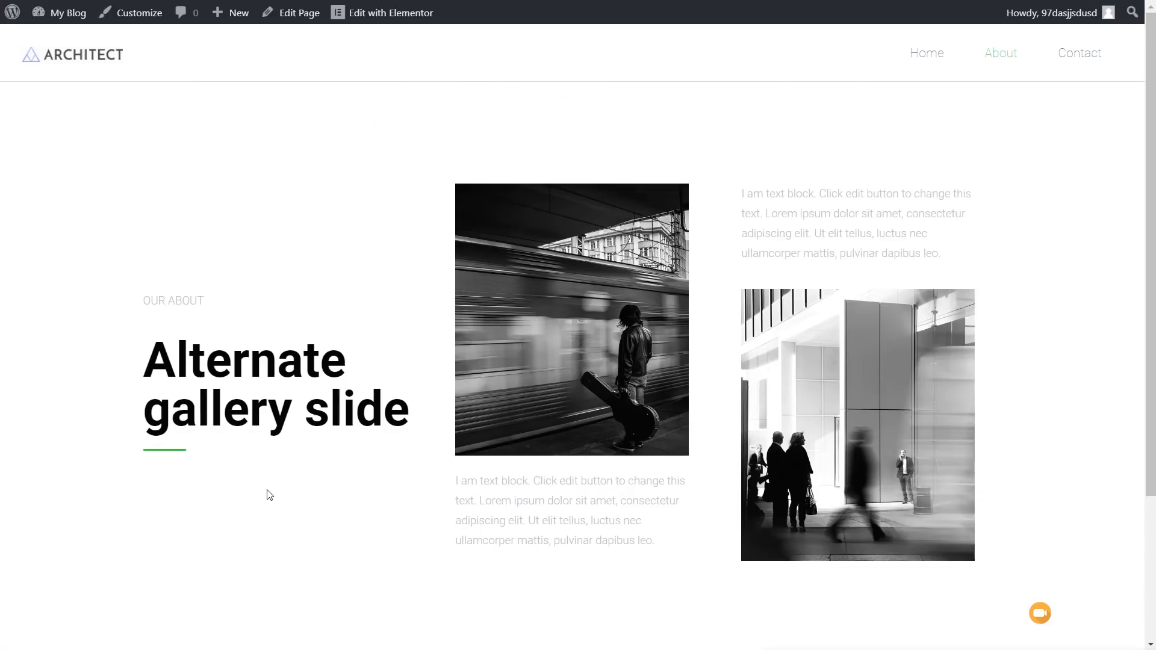
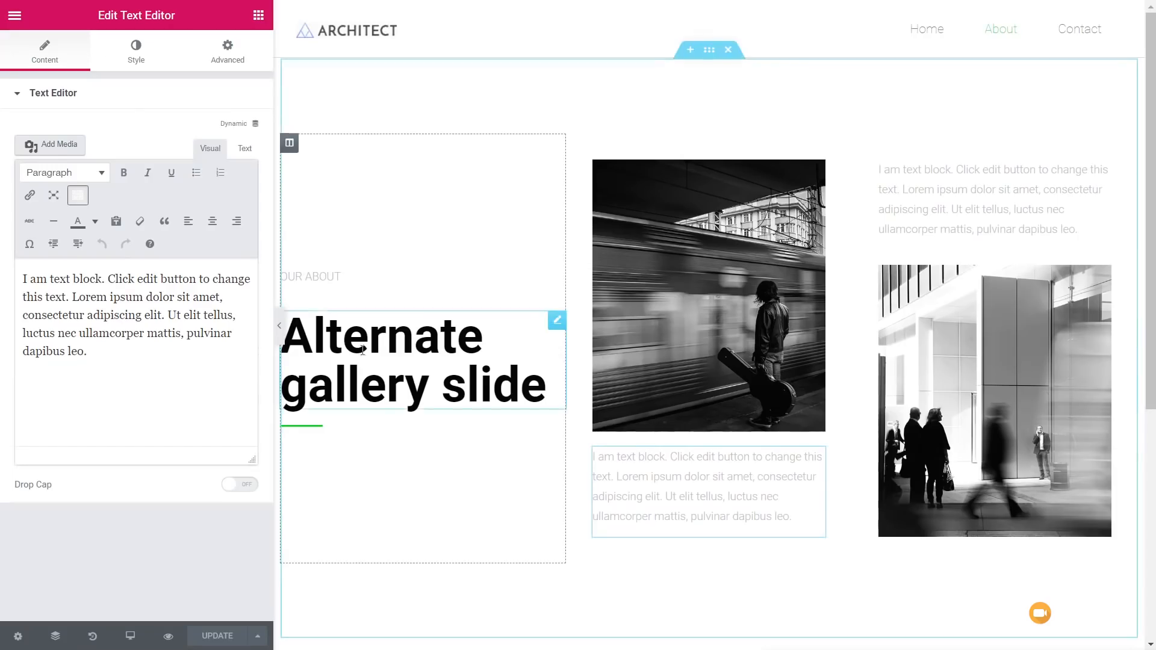
# Step: Insert the white "Company is a collective of passionates" About block from the library below the gallery section
pyautogui.scroll(-5, 710, 415)
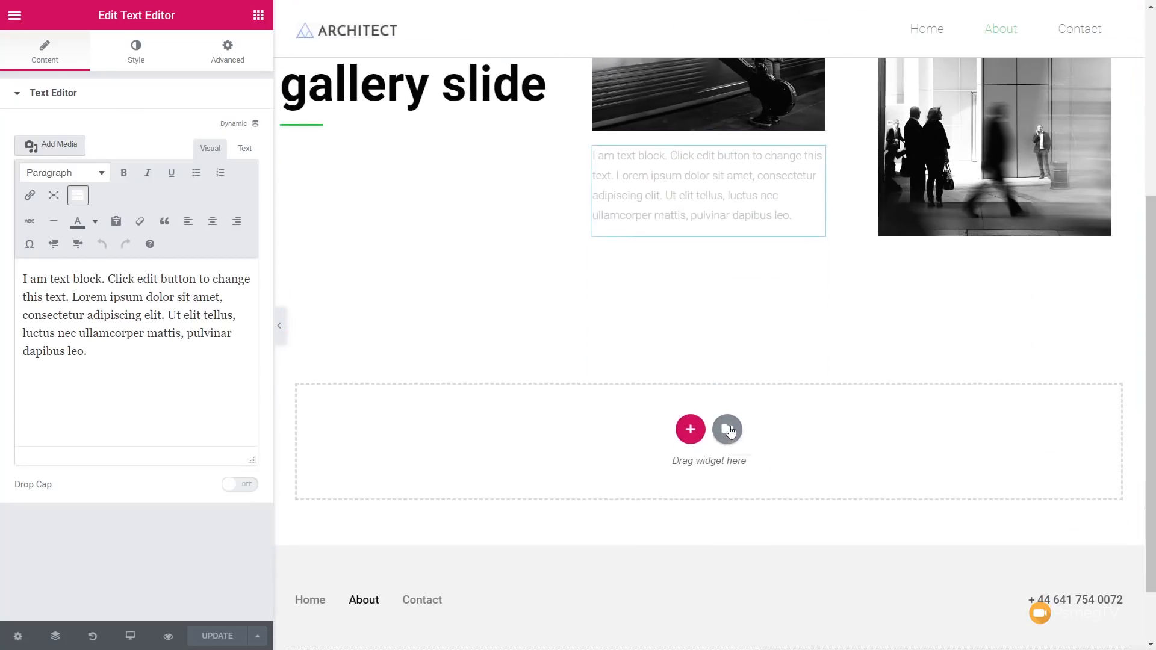
pyautogui.click(728, 429)
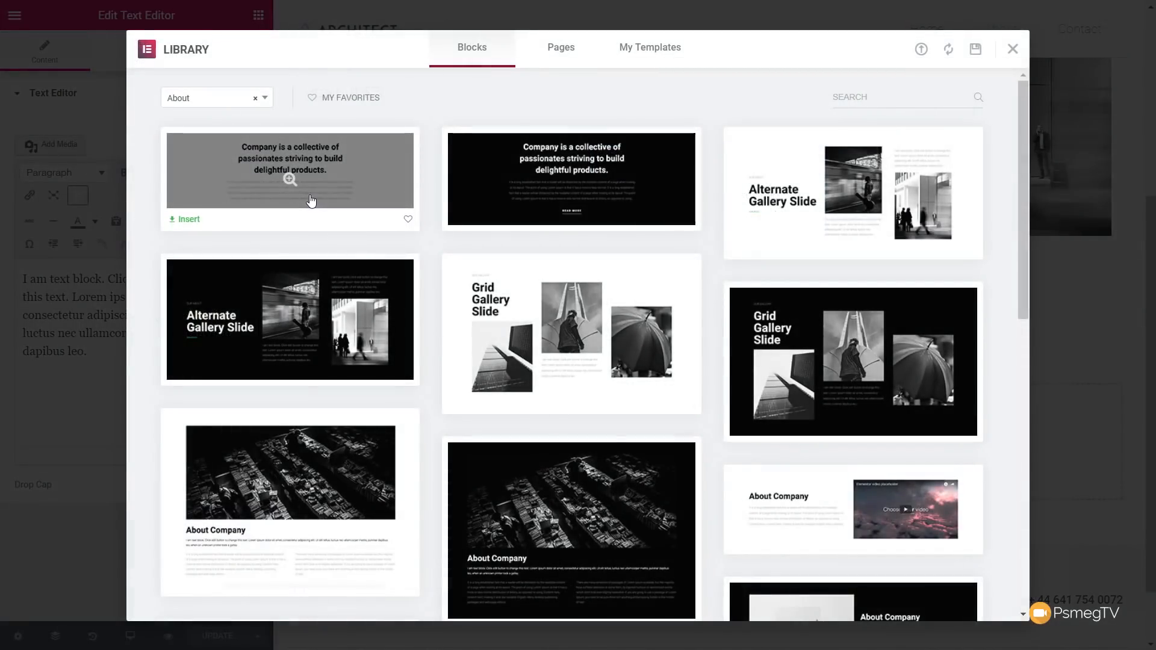
pyautogui.click(197, 227)
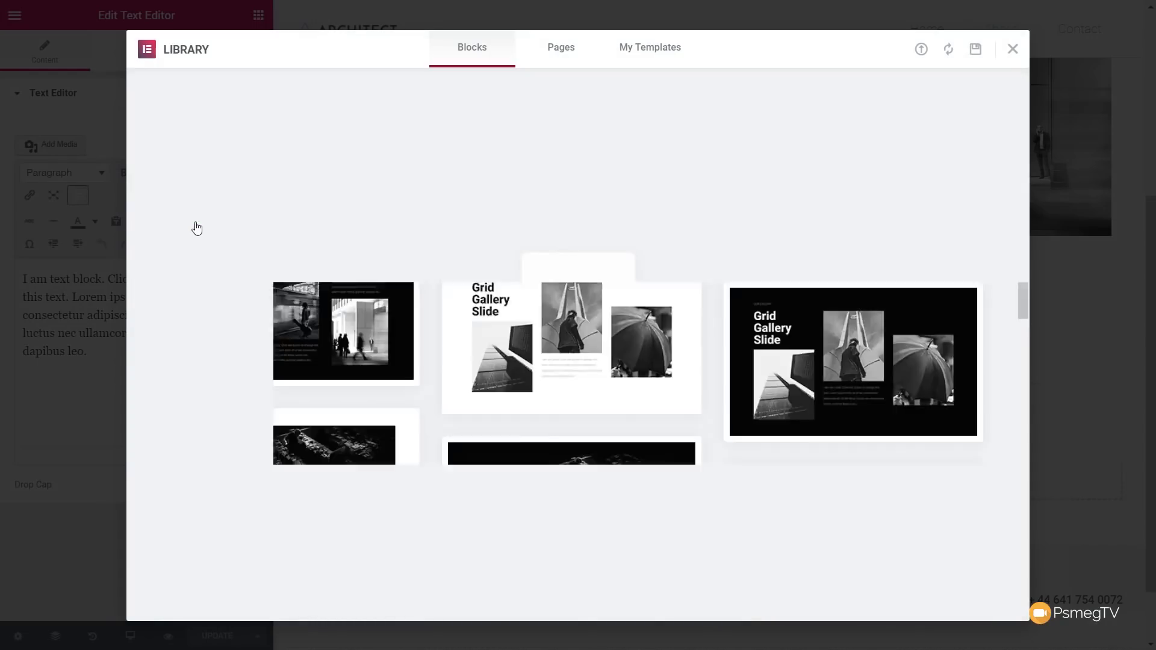
pyautogui.scroll(-3, 577, 404)
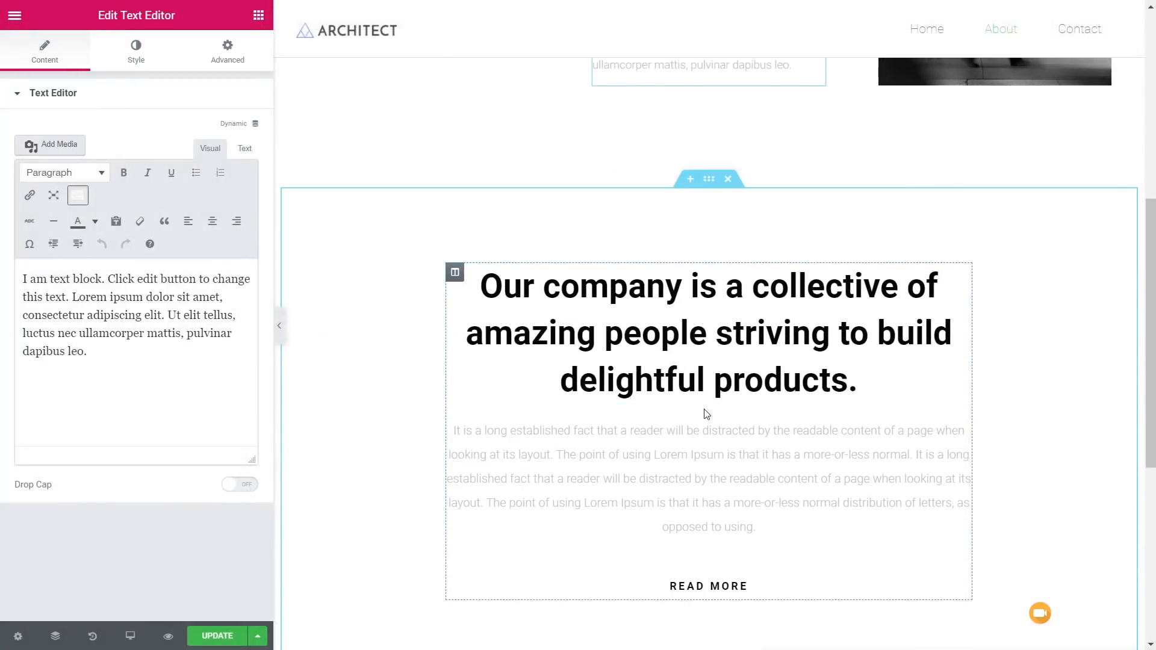
# Step: Move the company statement section above the Alternate gallery slide section on the page
pyautogui.scroll(8, 707, 414)
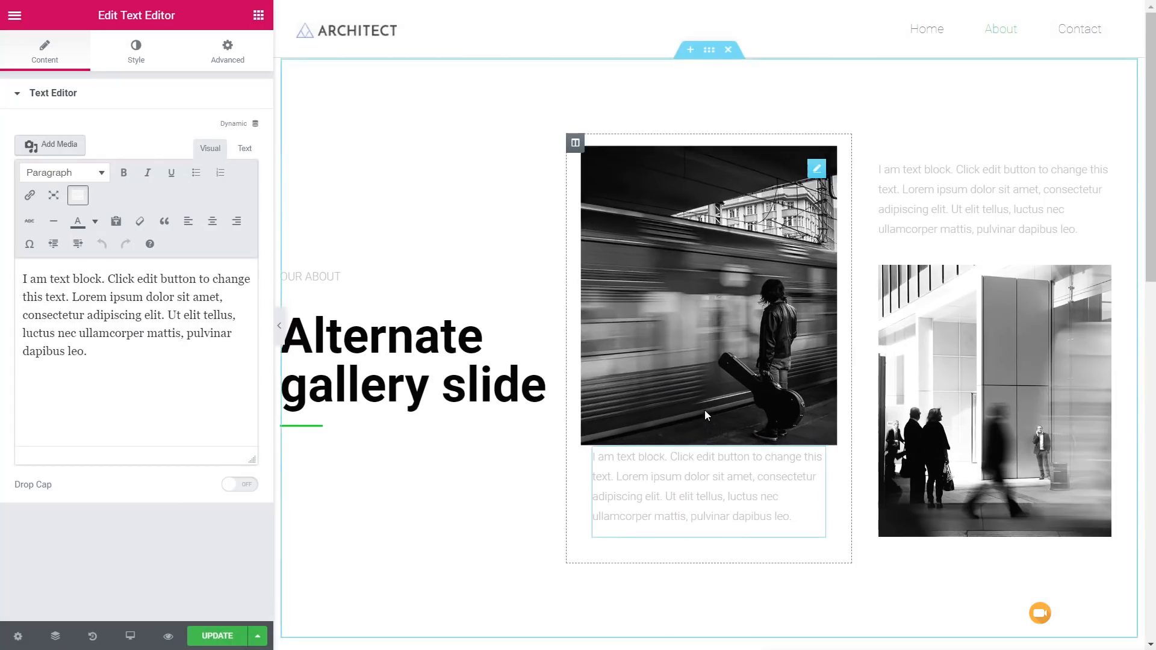
pyautogui.scroll(-4, 706, 415)
pyautogui.moveTo(710, 408); pyautogui.dragTo(710, 7)
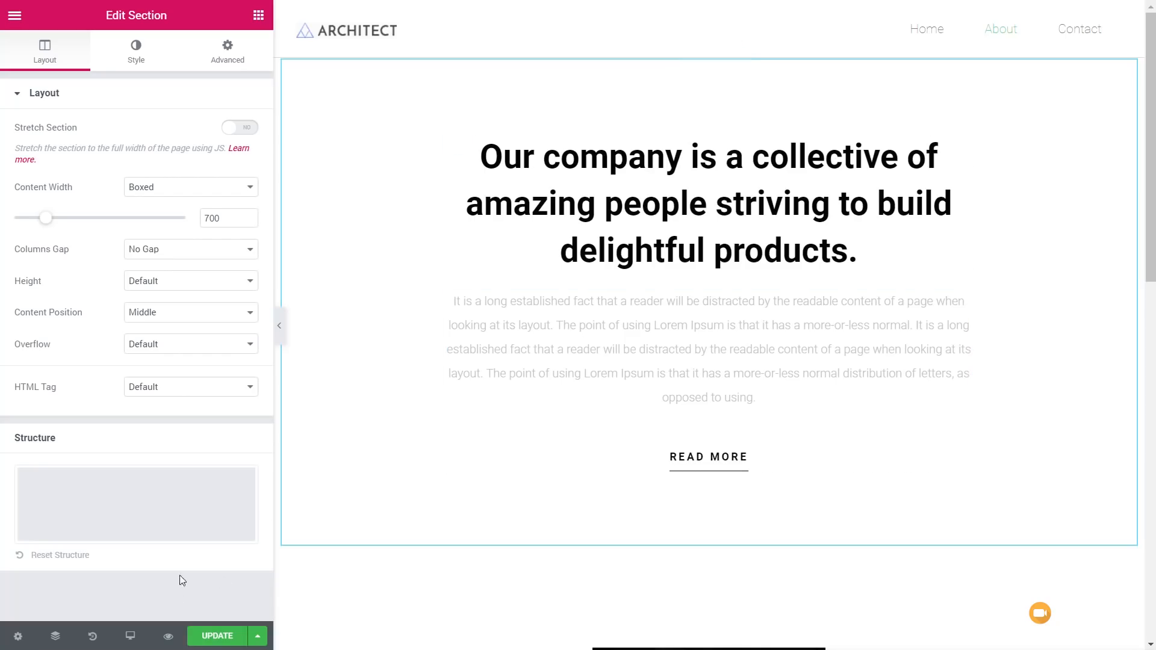
# Step: Open the Navigator, dock it beside the page, and expand both sections and their columns
pyautogui.click(55, 637)
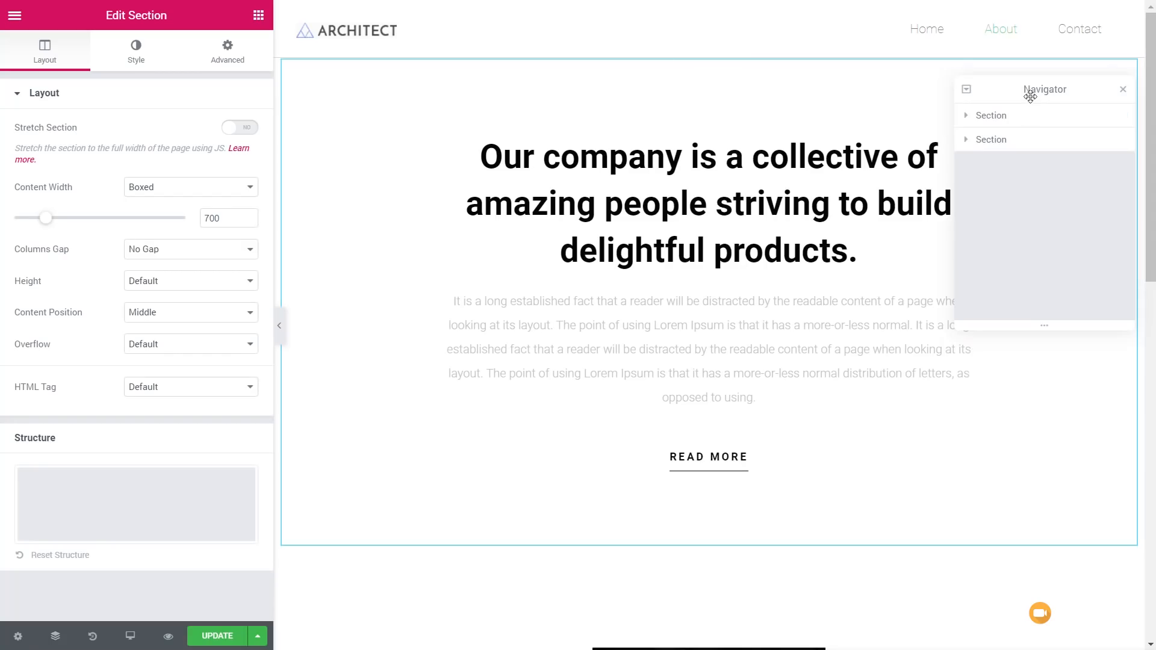
pyautogui.moveTo(1043, 91); pyautogui.dragTo(1115, 96)
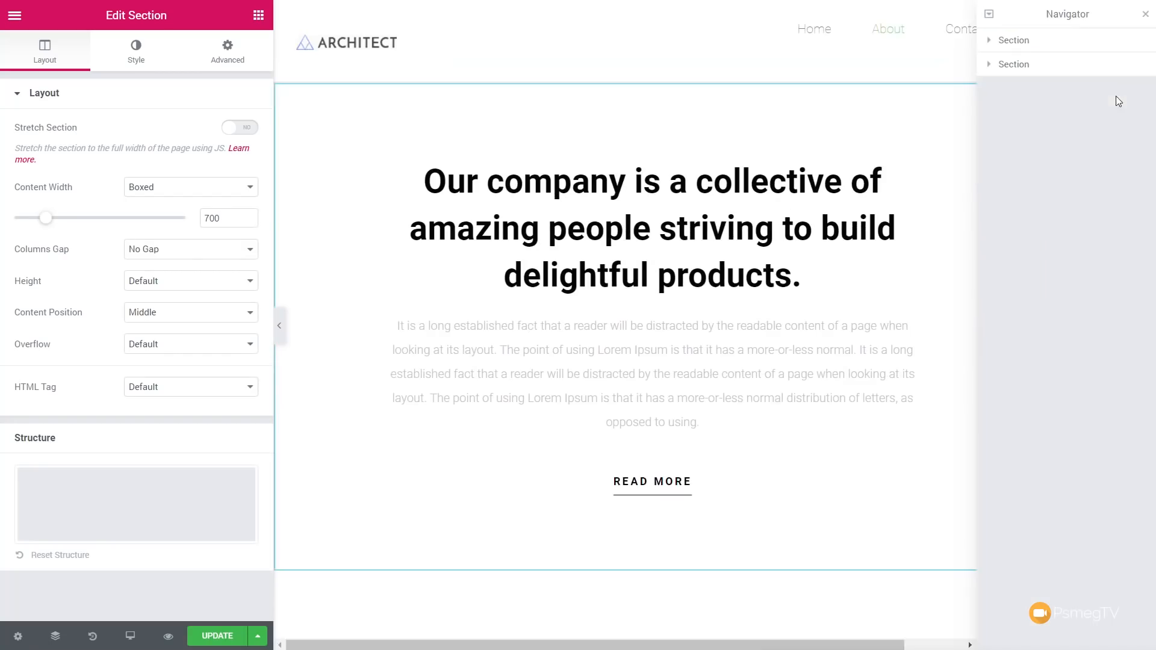
pyautogui.click(990, 41)
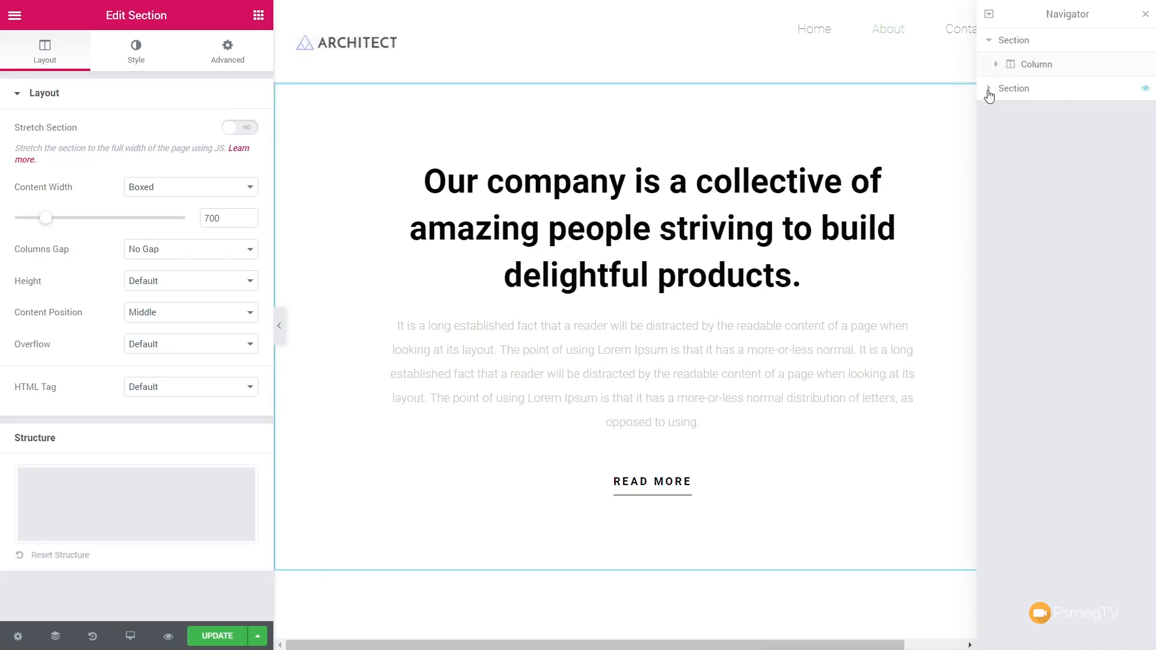
pyautogui.click(991, 89)
pyautogui.click(996, 64)
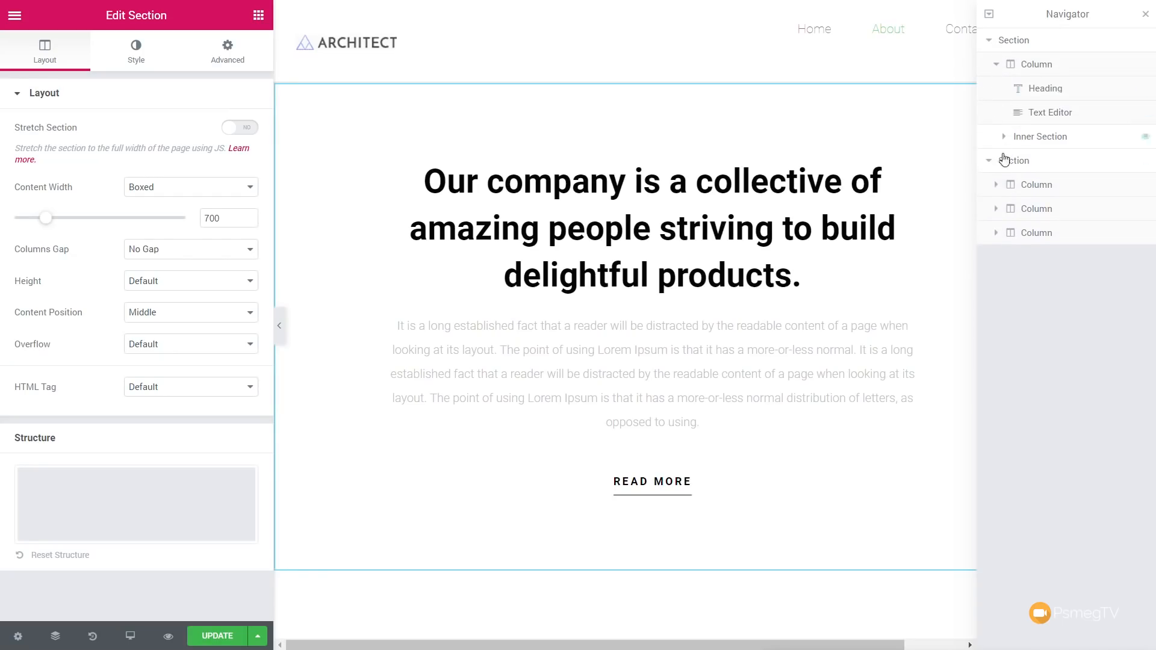
pyautogui.click(997, 185)
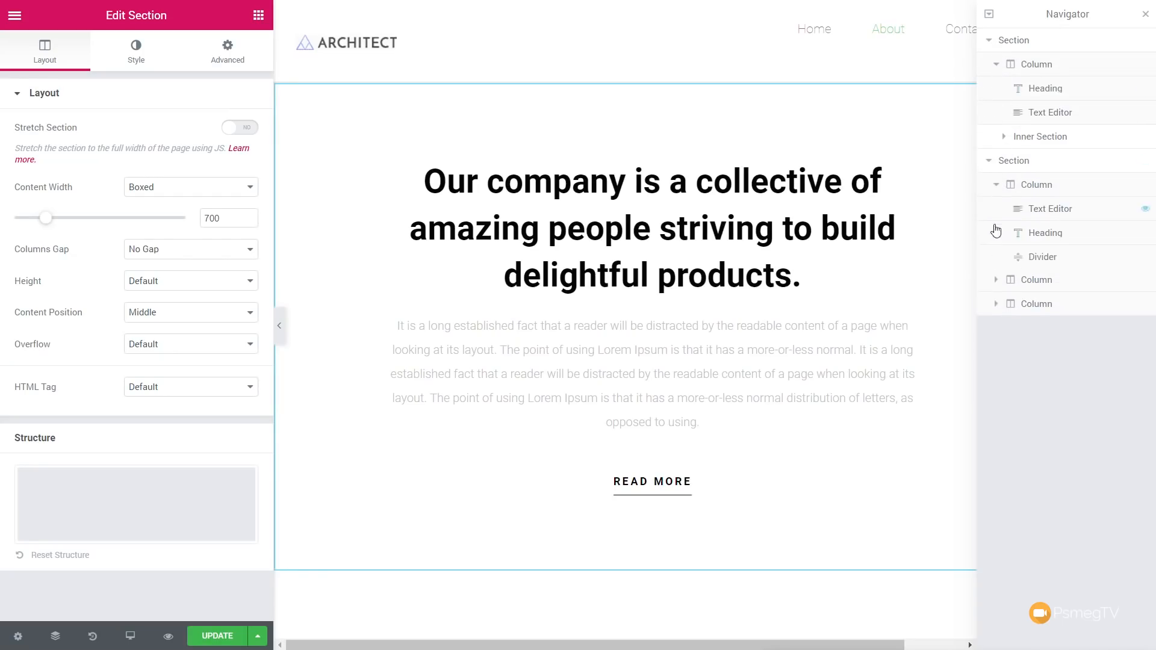
pyautogui.click(997, 280)
pyautogui.click(997, 354)
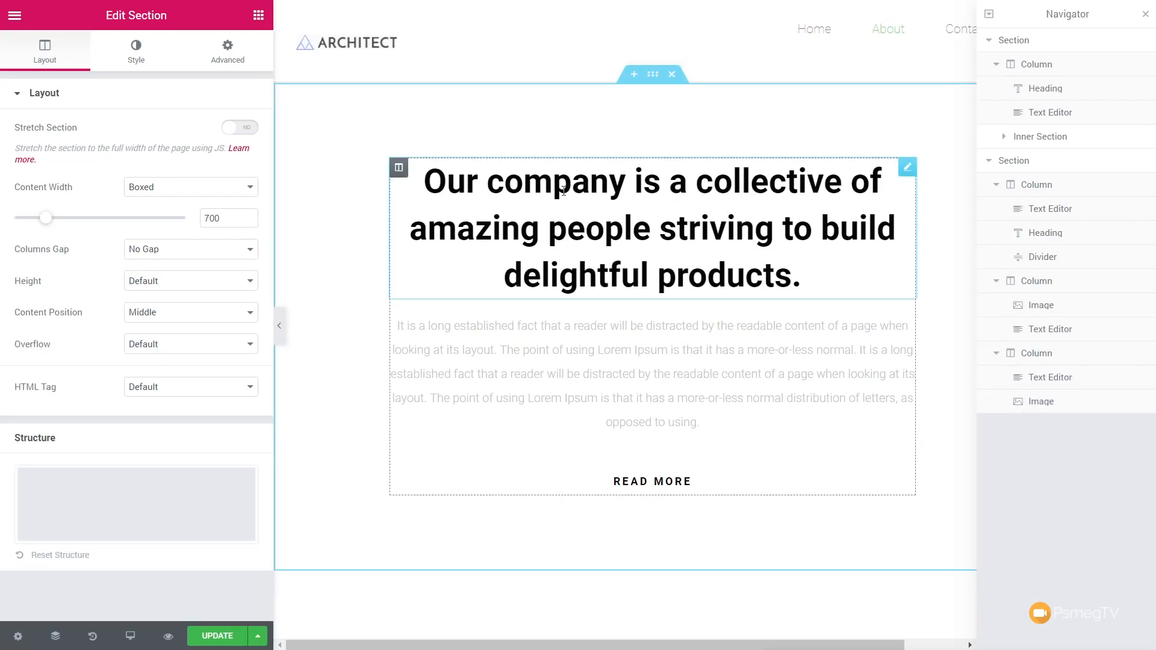
# Step: Use the Navigator to examine the company section's column, heading and text editor, plus the gallery section's first column
pyautogui.click(651, 84)
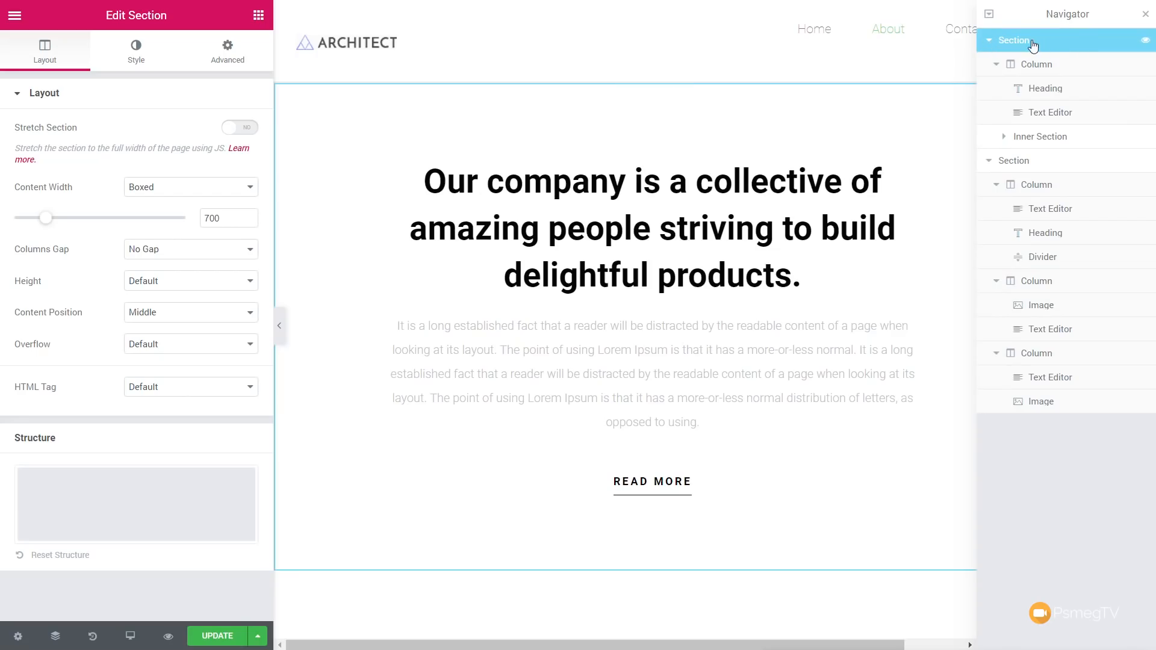
pyautogui.click(1020, 68)
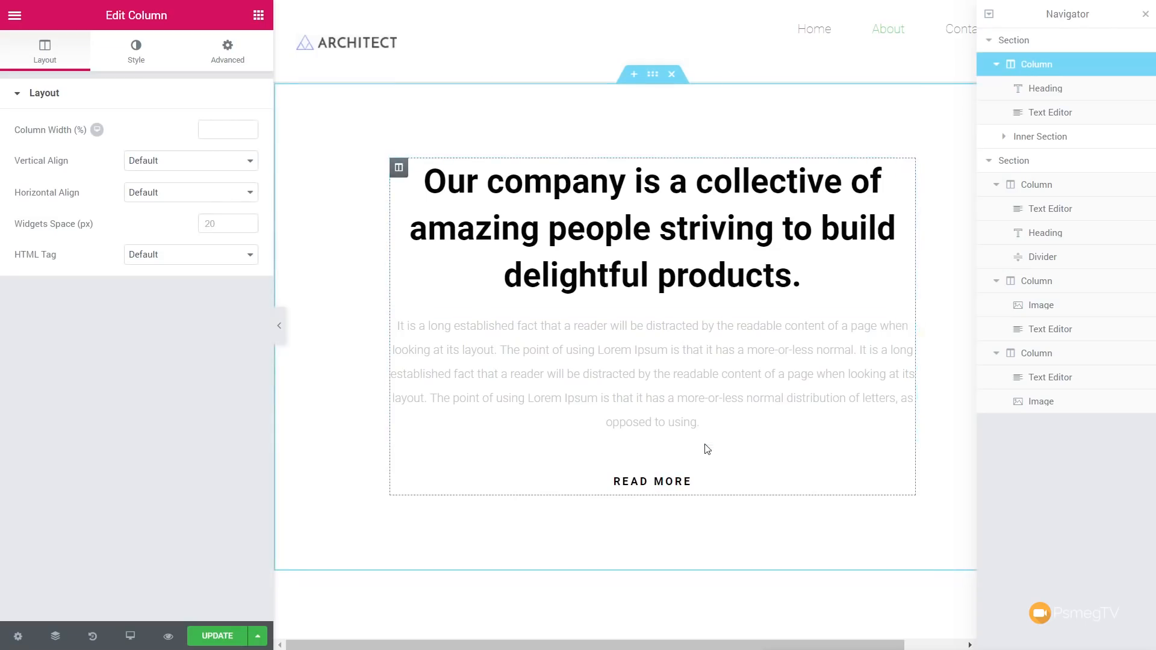
pyautogui.click(1050, 95)
pyautogui.click(1051, 116)
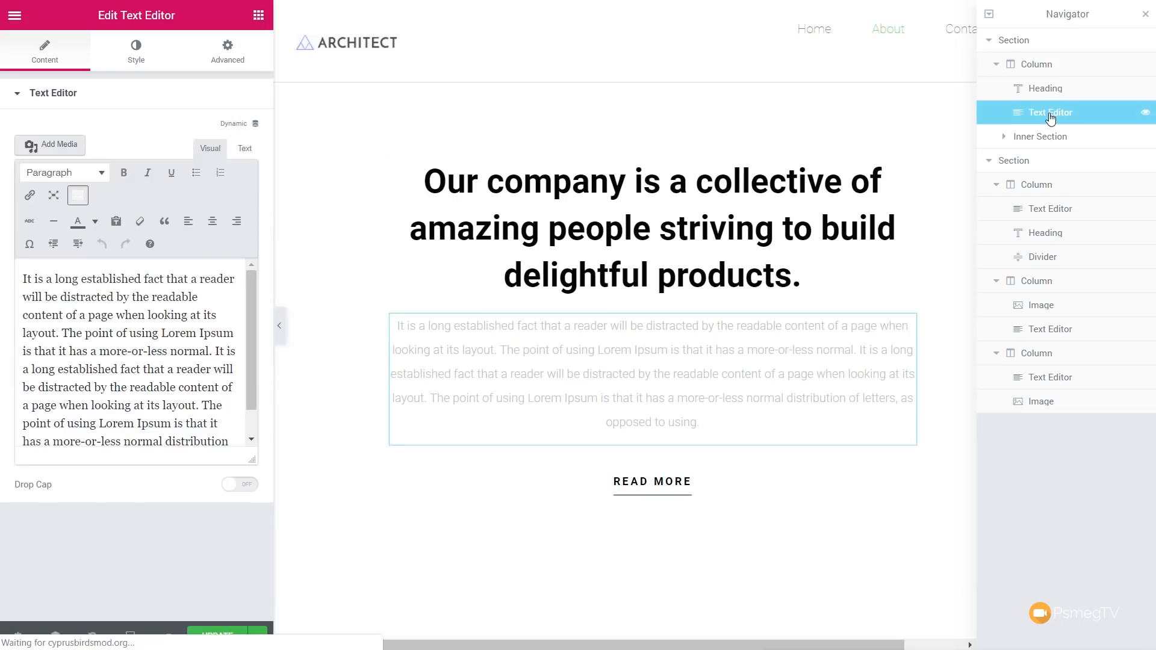
pyautogui.click(1037, 185)
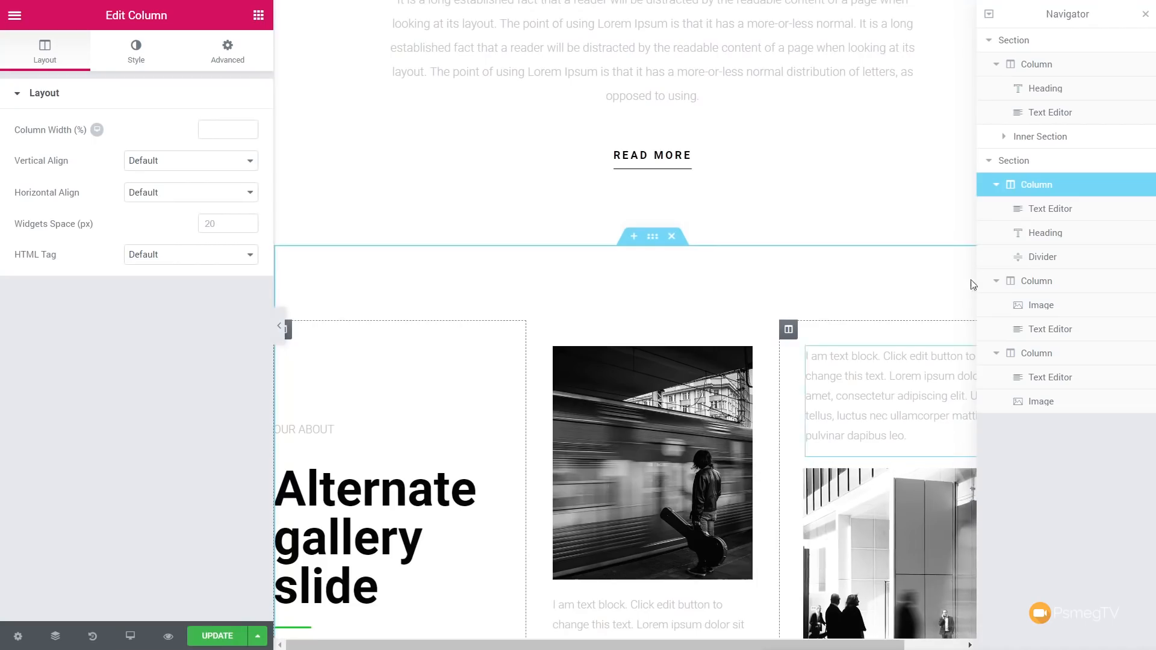
# Step: Collapse both sections in the Navigator and move the company statement section below the gallery section
pyautogui.click(989, 160)
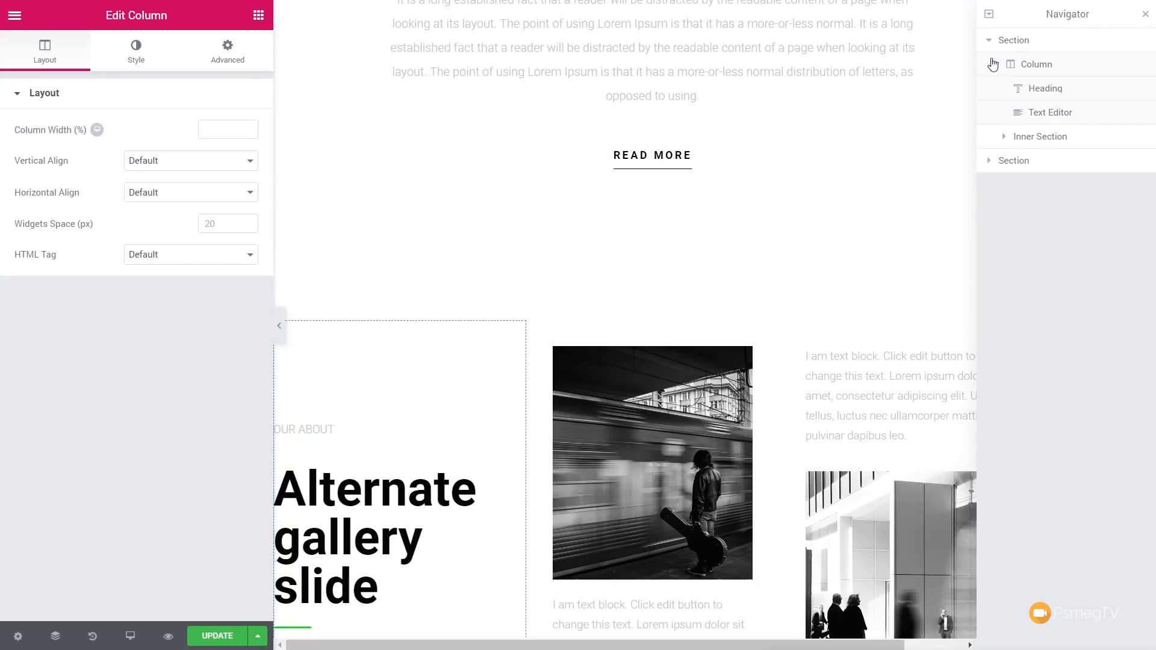
pyautogui.click(989, 40)
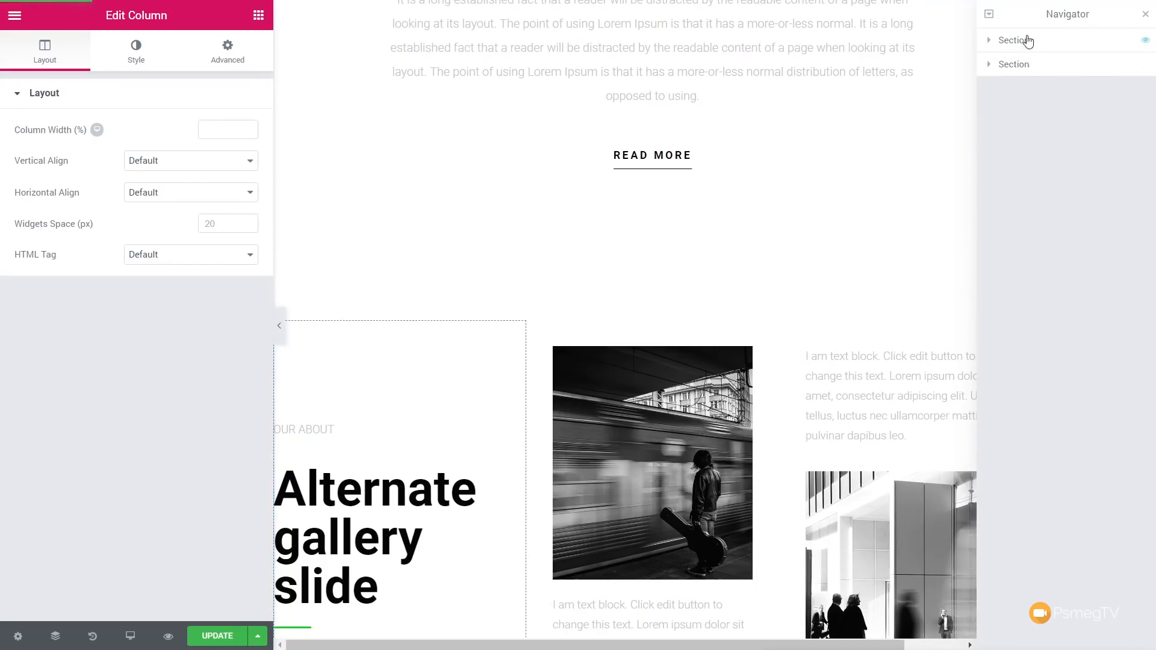
pyautogui.moveTo(1022, 40); pyautogui.dragTo(1017, 74)
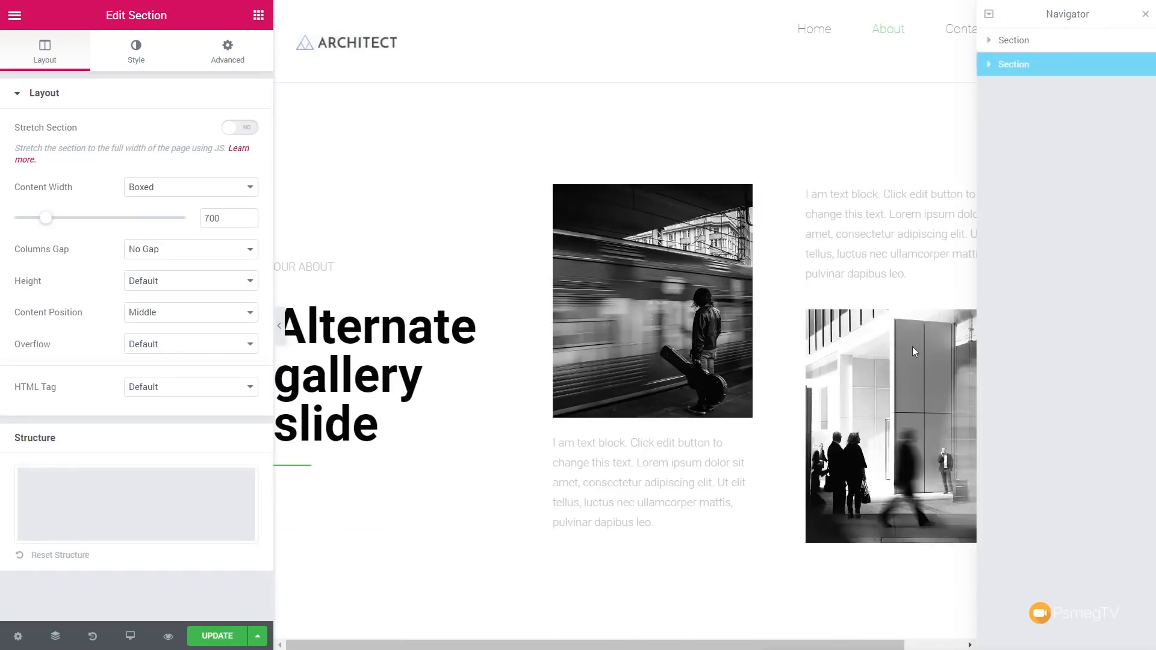
pyautogui.scroll(-1, 614, 425)
pyautogui.scroll(5, 613, 424)
pyautogui.scroll(-6, 613, 421)
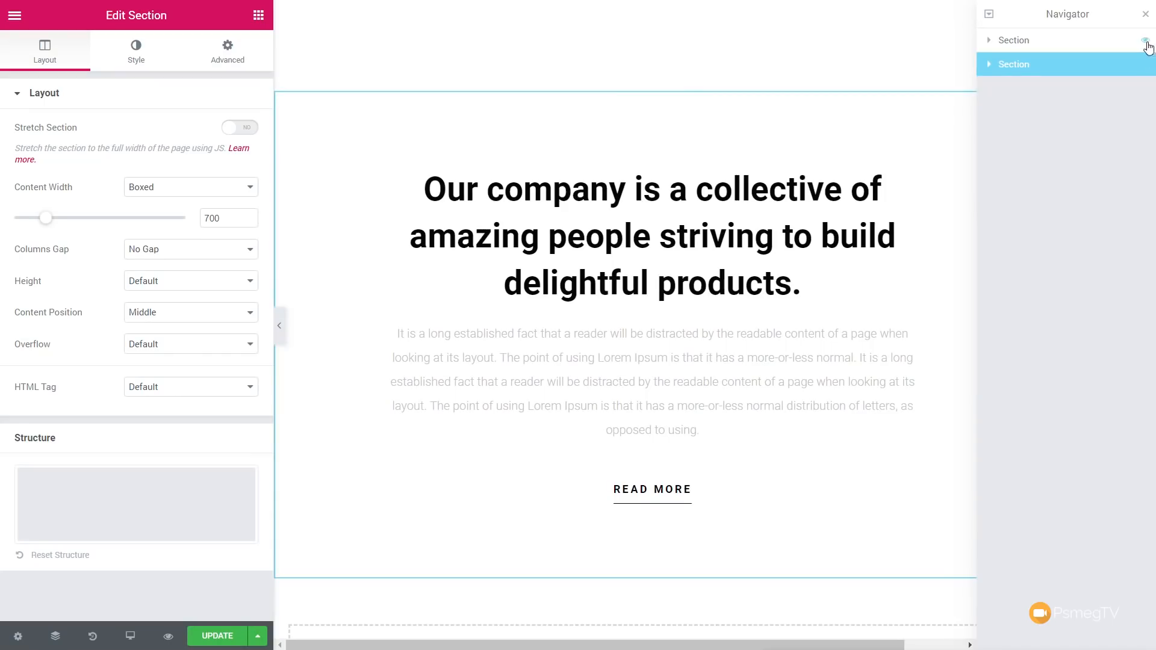
# Step: Hide the gallery section through the Navigator and show it again
pyautogui.click(1147, 41)
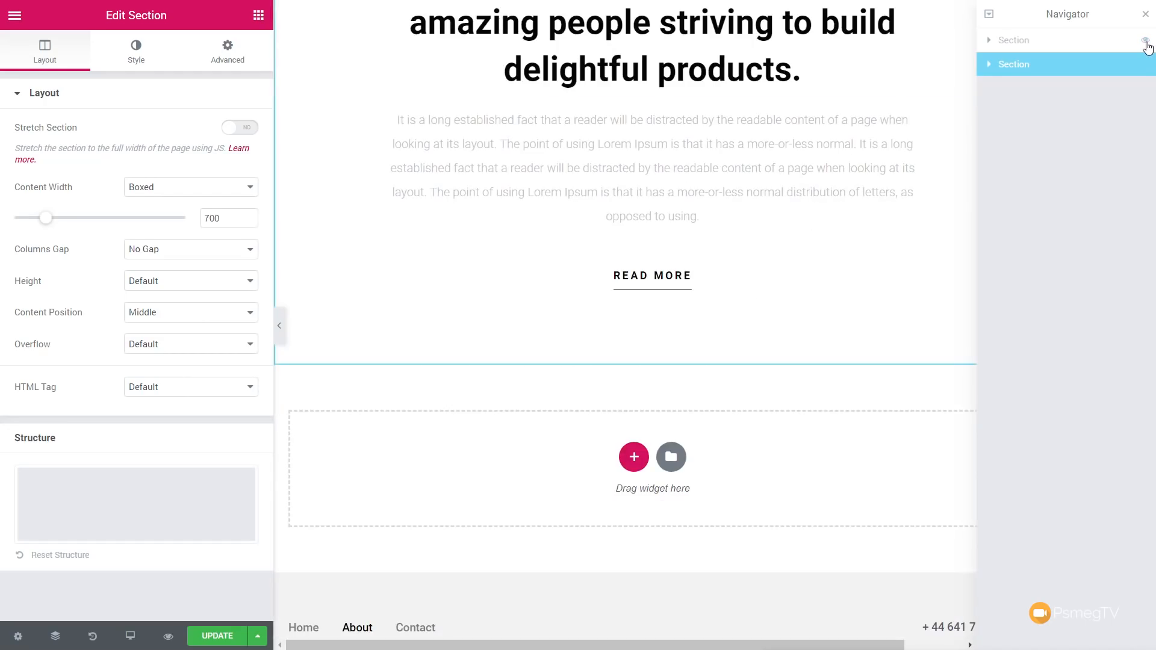
pyautogui.click(1147, 41)
pyautogui.scroll(7, 844, 360)
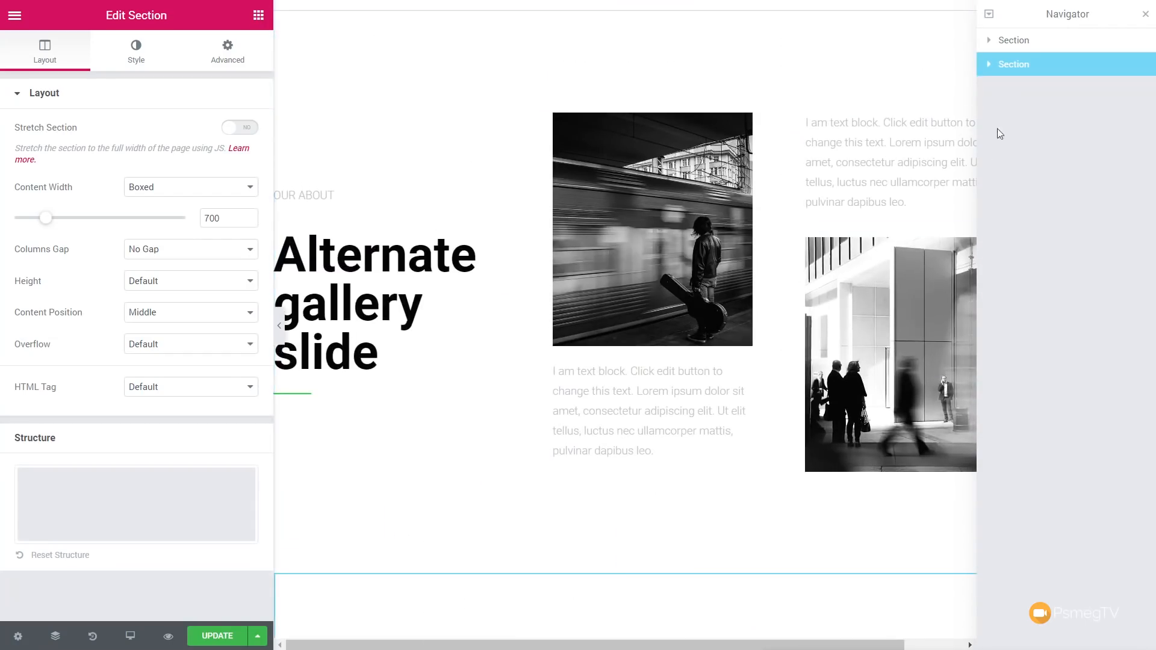
# Step: Move the company statement section back above the gallery section in the Navigator
pyautogui.moveTo(1019, 65); pyautogui.dragTo(1018, 51)
pyautogui.moveTo(1017, 37); pyautogui.dragTo(1015, 39)
pyautogui.scroll(1, 665, 321)
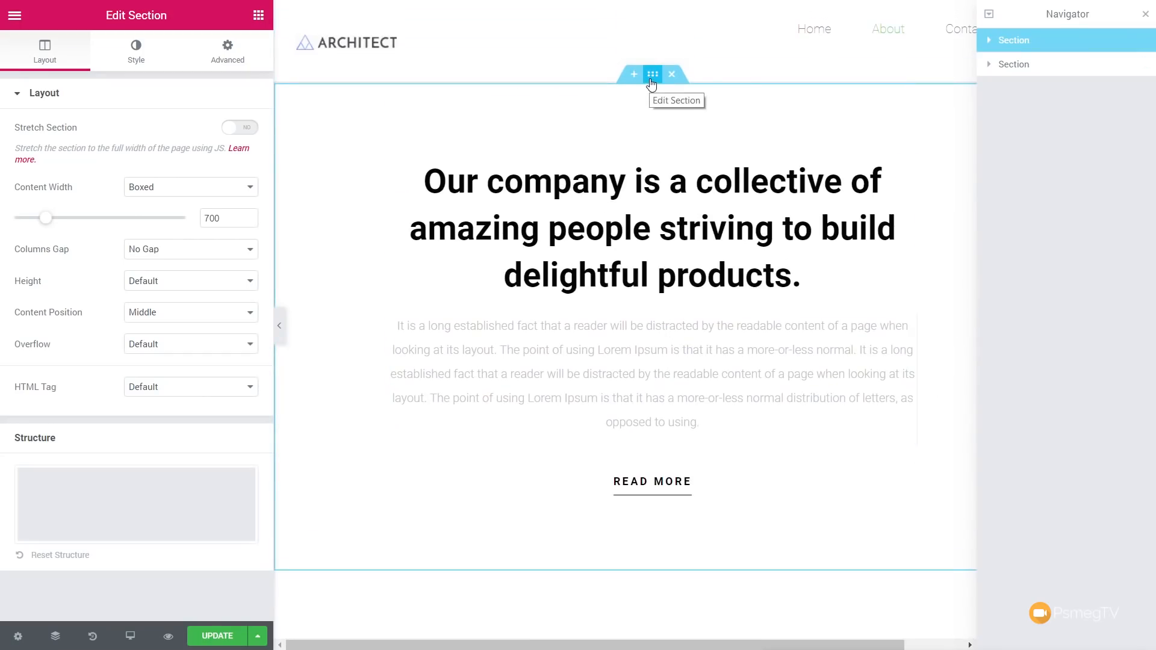
# Step: Give the company statement section a classic background with the colour #fcfcfc
pyautogui.click(130, 57)
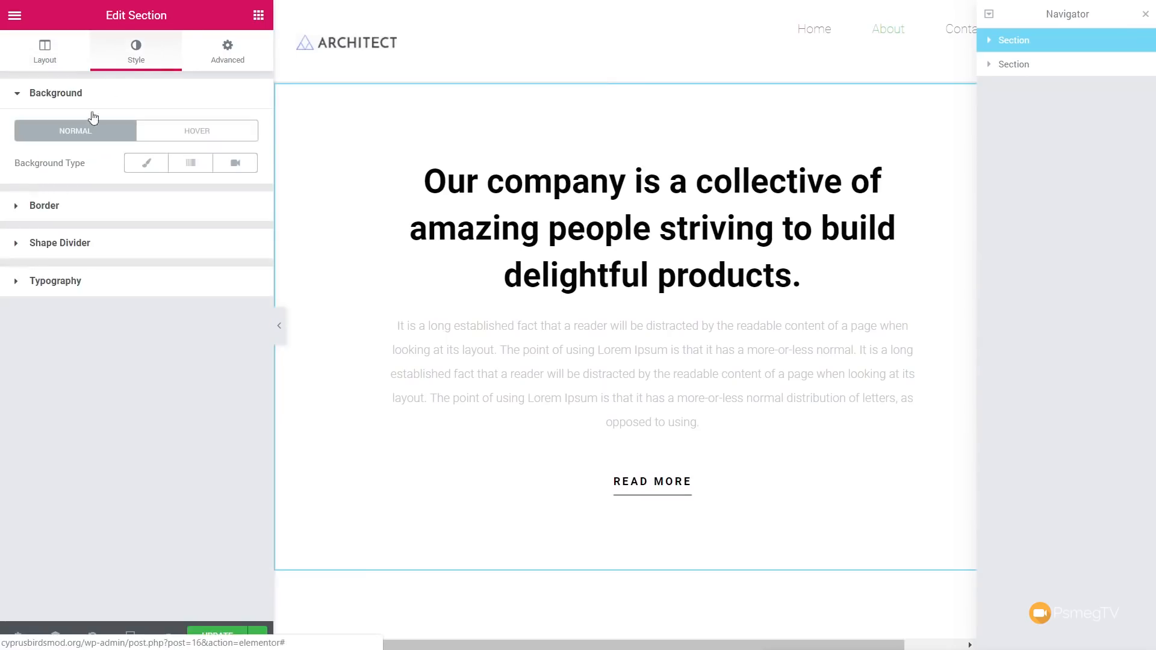
pyautogui.click(137, 169)
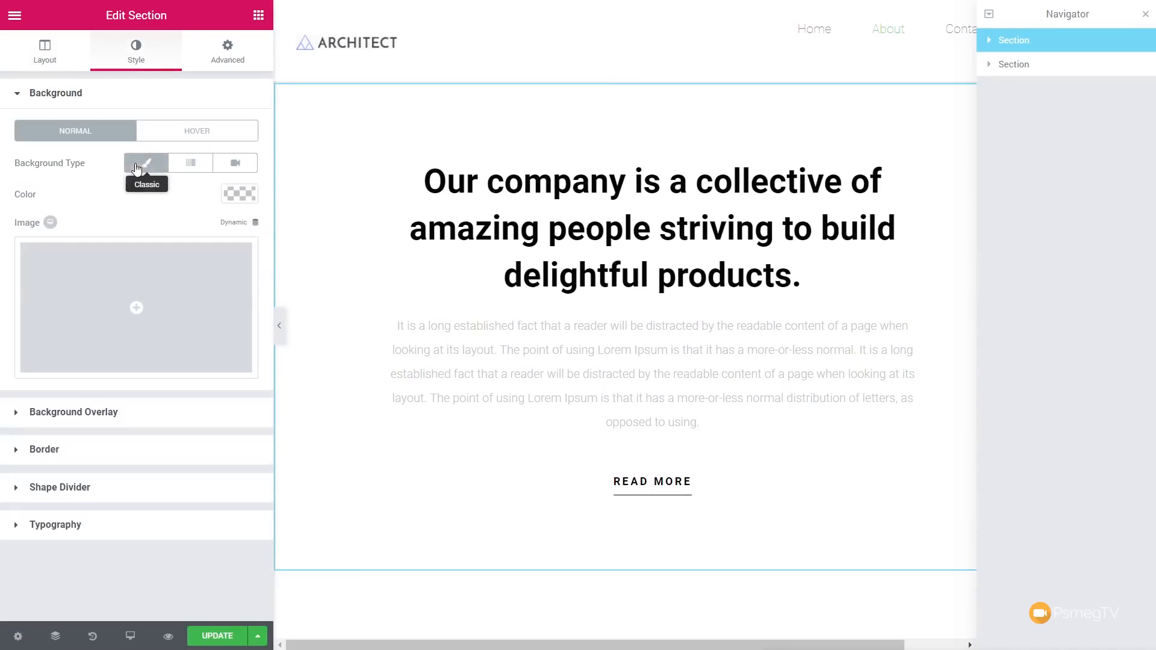
pyautogui.click(238, 194)
pyautogui.click(66, 216)
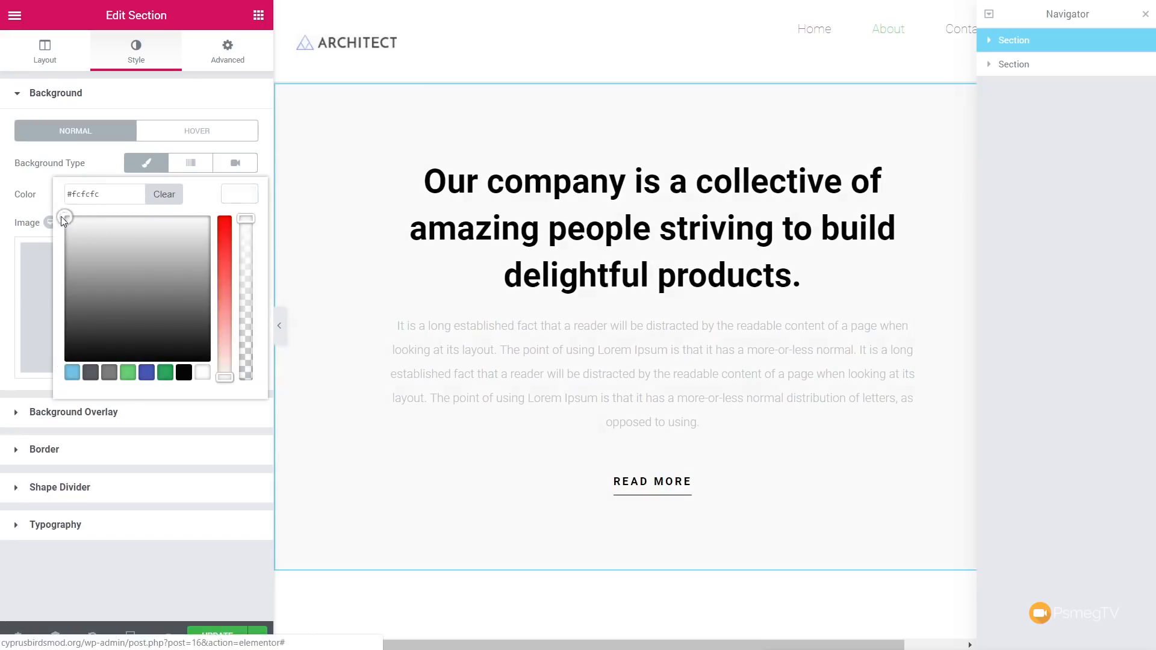
# Step: Set the company statement section's background colour to #f9f9f9 and update the About page
pyautogui.moveTo(56, 217); pyautogui.dragTo(57, 220)
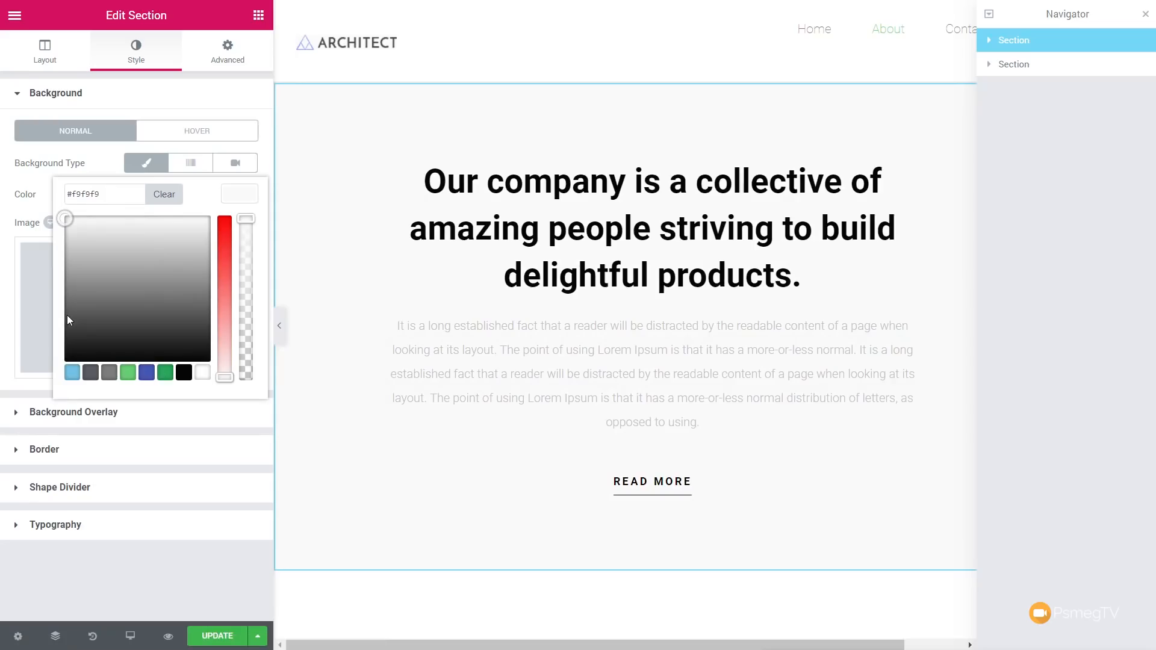
pyautogui.click(131, 597)
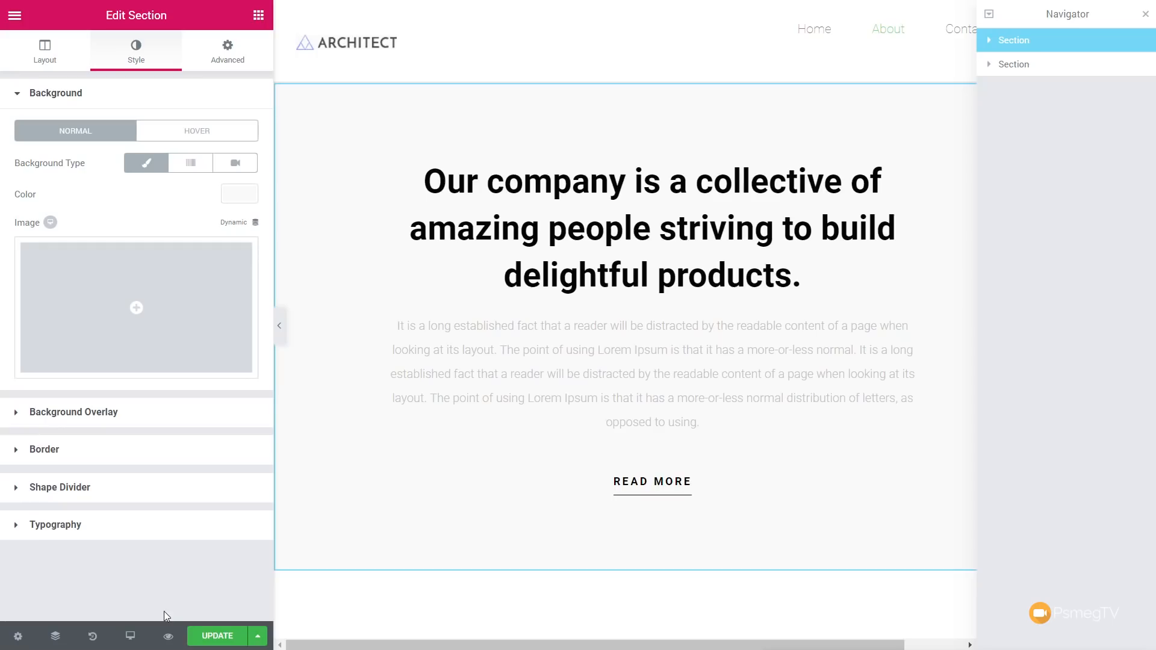
pyautogui.click(208, 637)
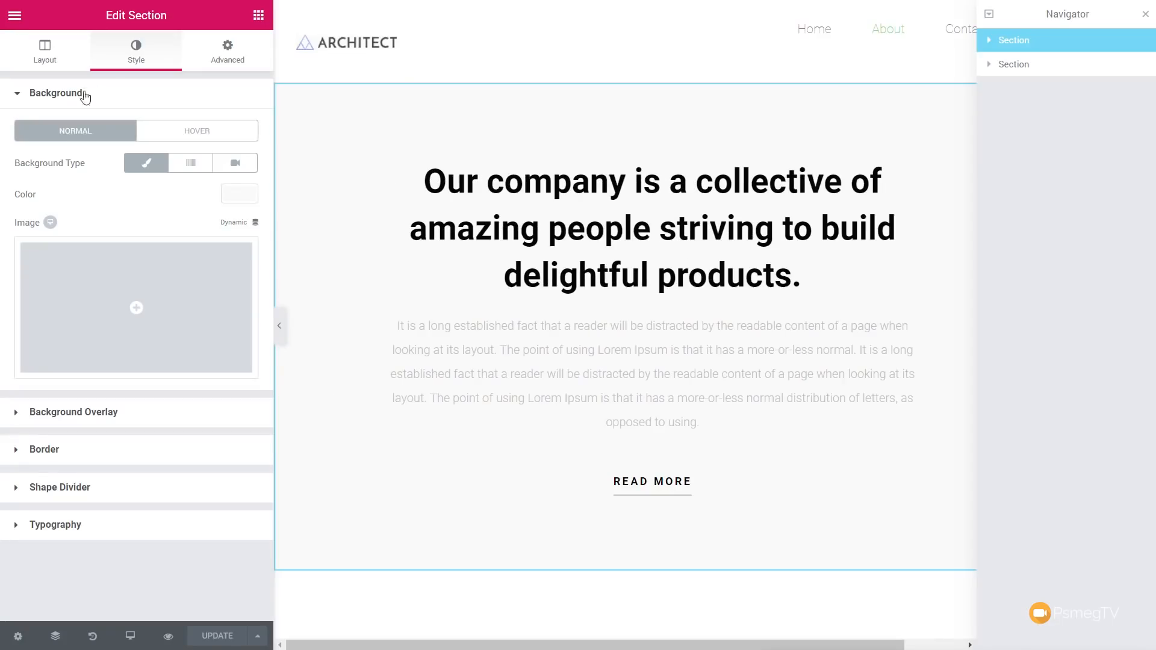
# Step: Try stretching the company statement section and using Full Width content, and return it to an unstretched Boxed layout
pyautogui.moveTo(668, 95)
pyautogui.click(44, 59)
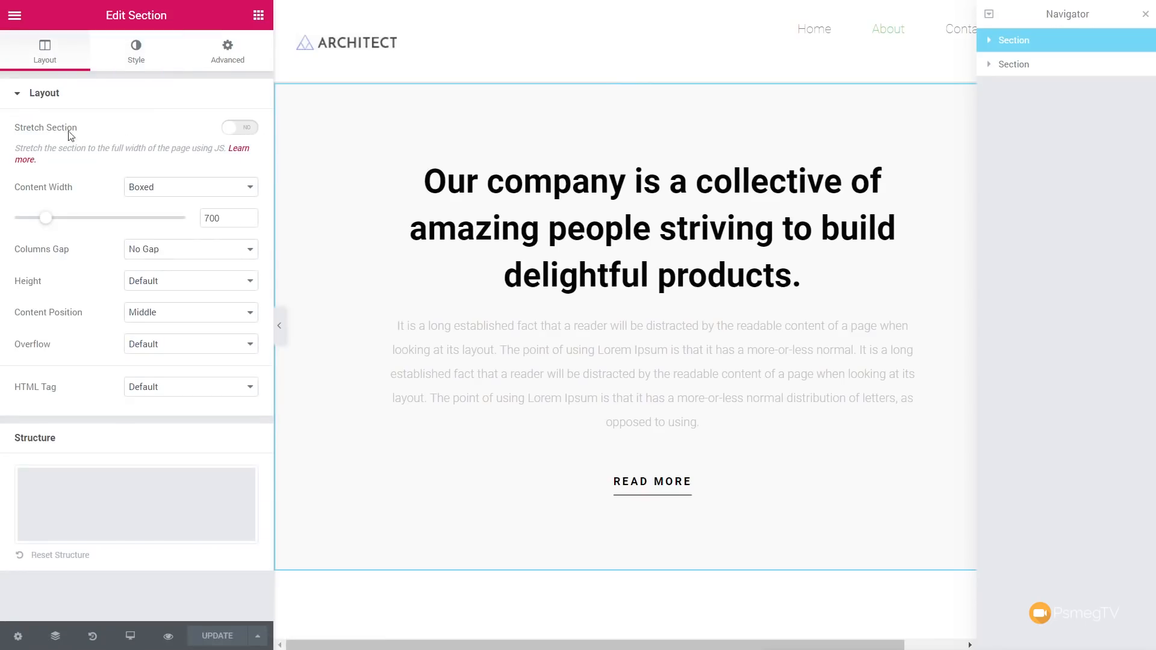
pyautogui.click(252, 129)
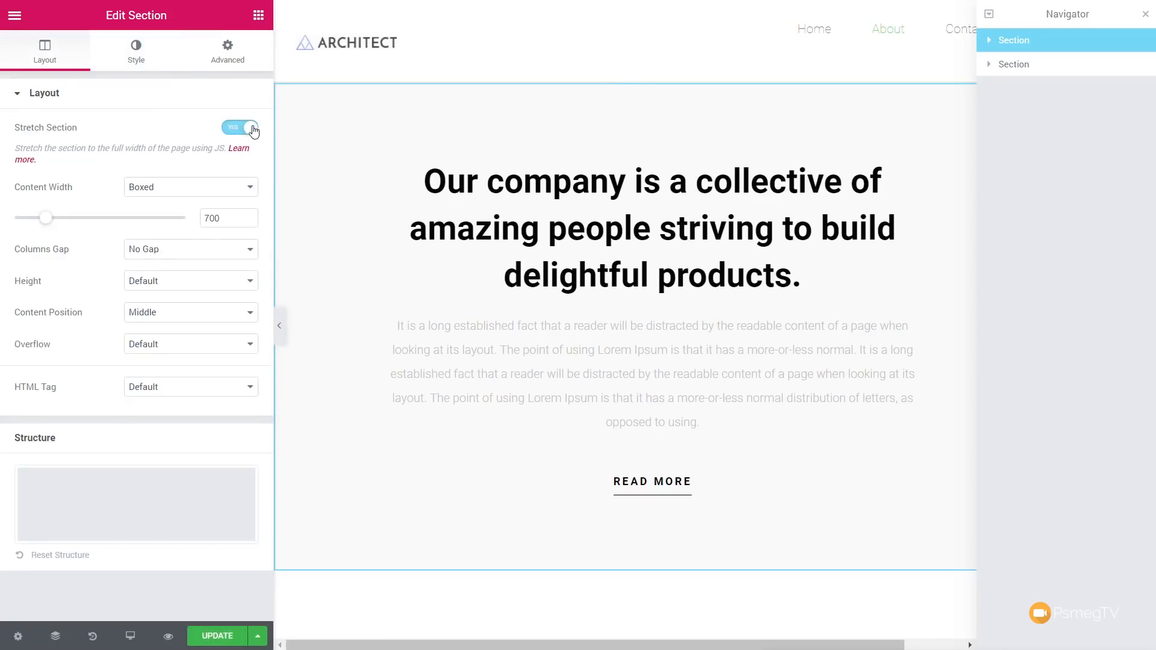
pyautogui.click(253, 129)
pyautogui.click(232, 188)
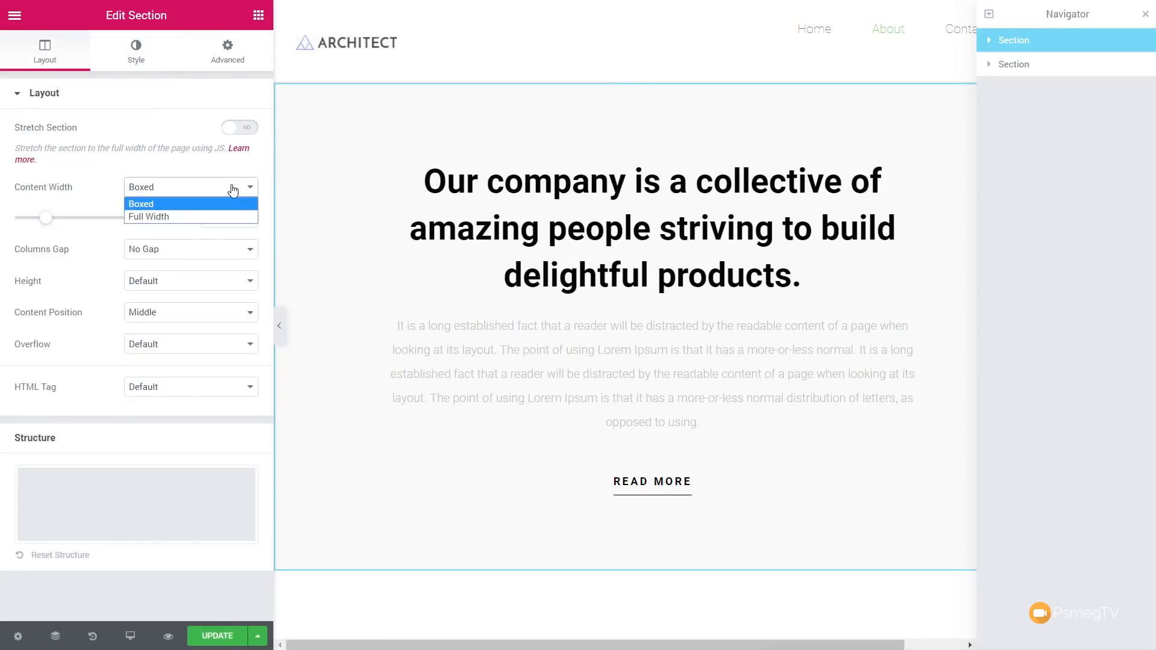
pyautogui.click(208, 217)
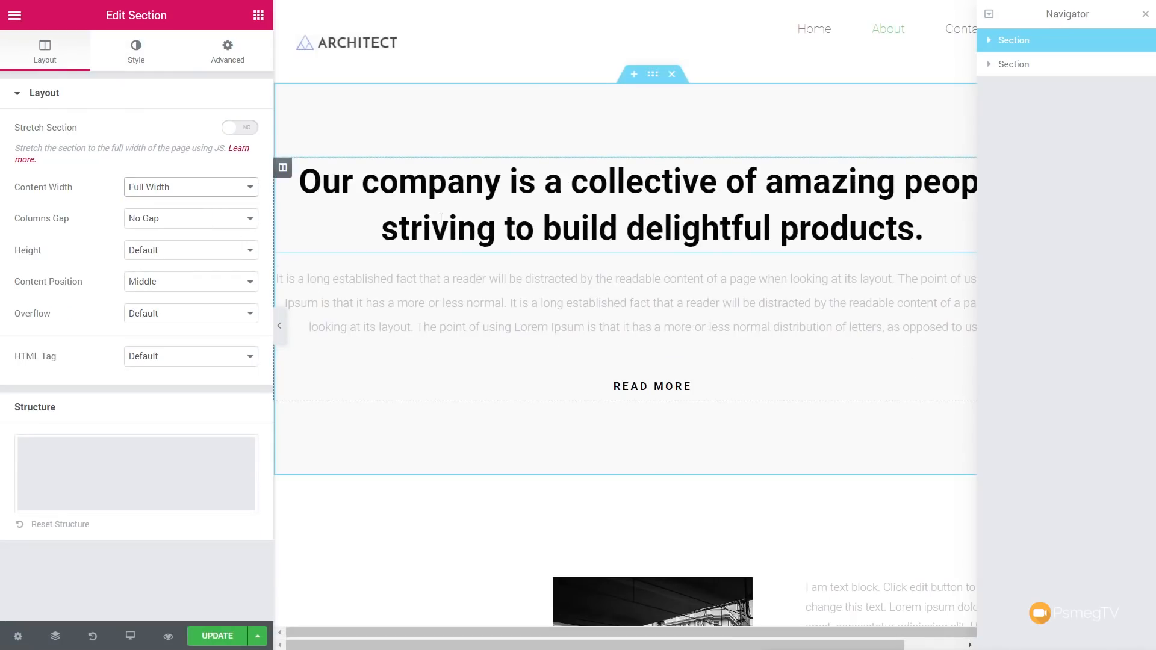
pyautogui.click(176, 197)
pyautogui.click(173, 200)
# Step: Enable Stretch Section for the company statement section, update the page, and look through the live About page
pyautogui.click(250, 129)
pyautogui.click(224, 638)
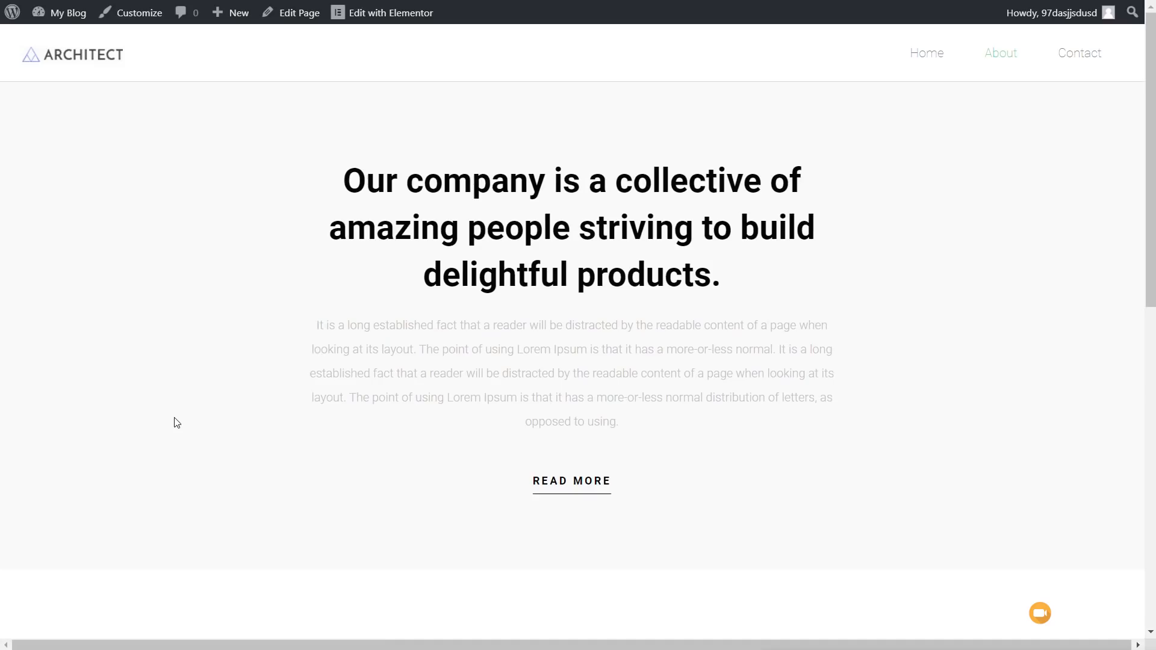
pyautogui.scroll(-10, 177, 423)
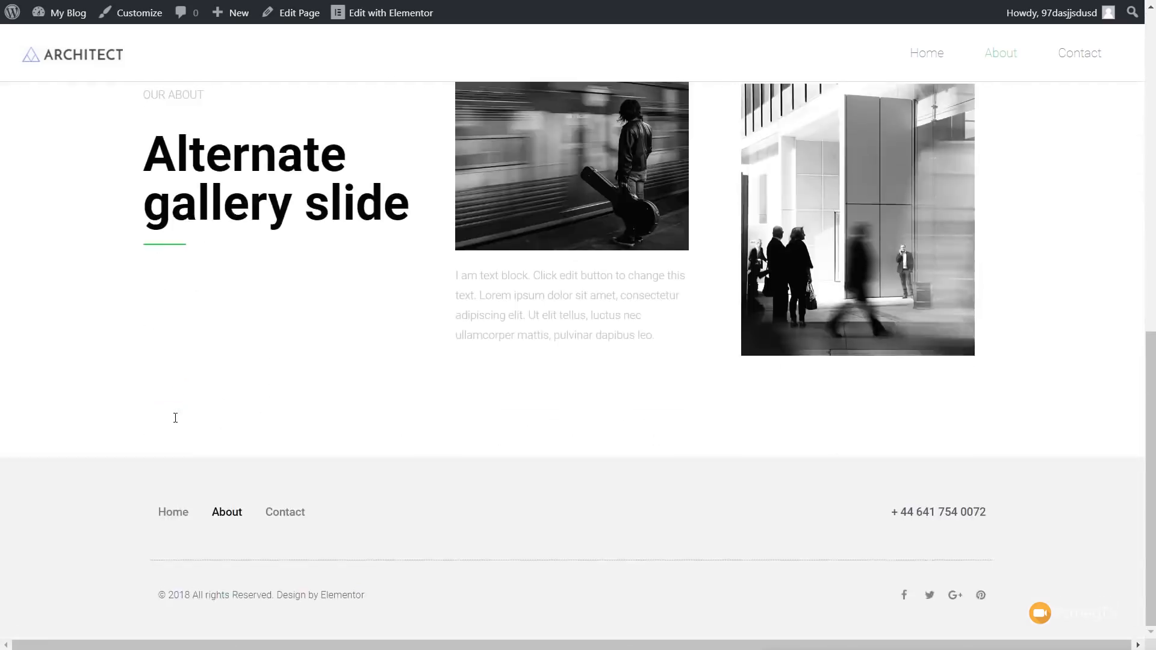
pyautogui.scroll(10, 176, 418)
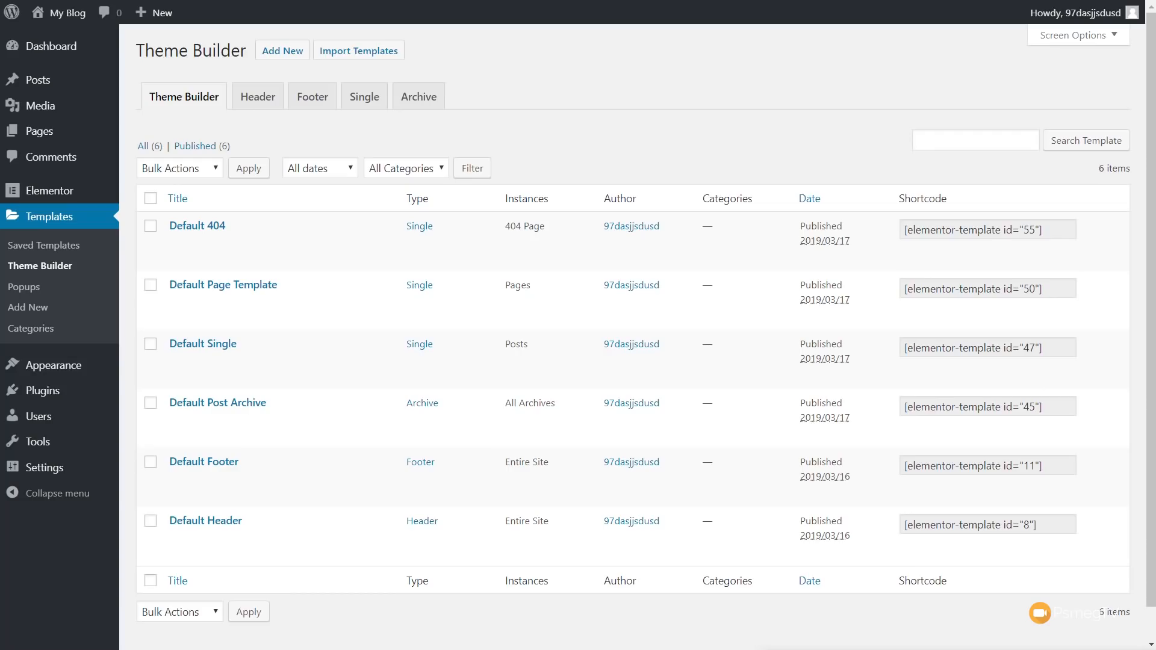
# Step: Open the Default Single template in Elementor and review the whole post layout in the Tablet preview
pyautogui.moveTo(253, 367)
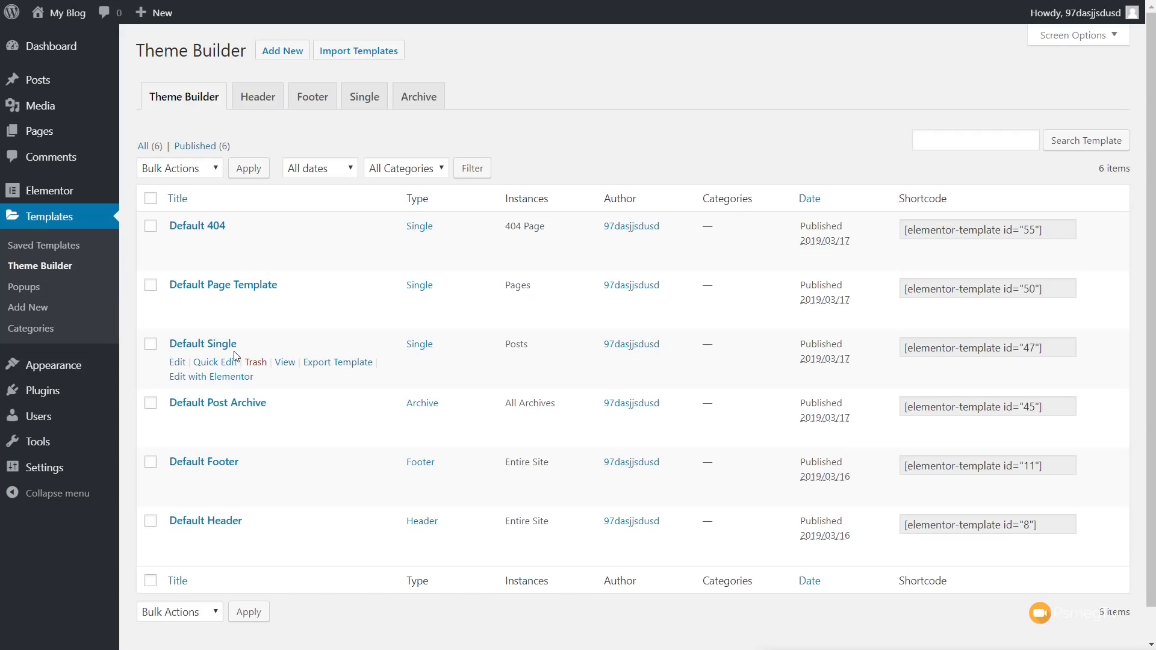
pyautogui.click(220, 380)
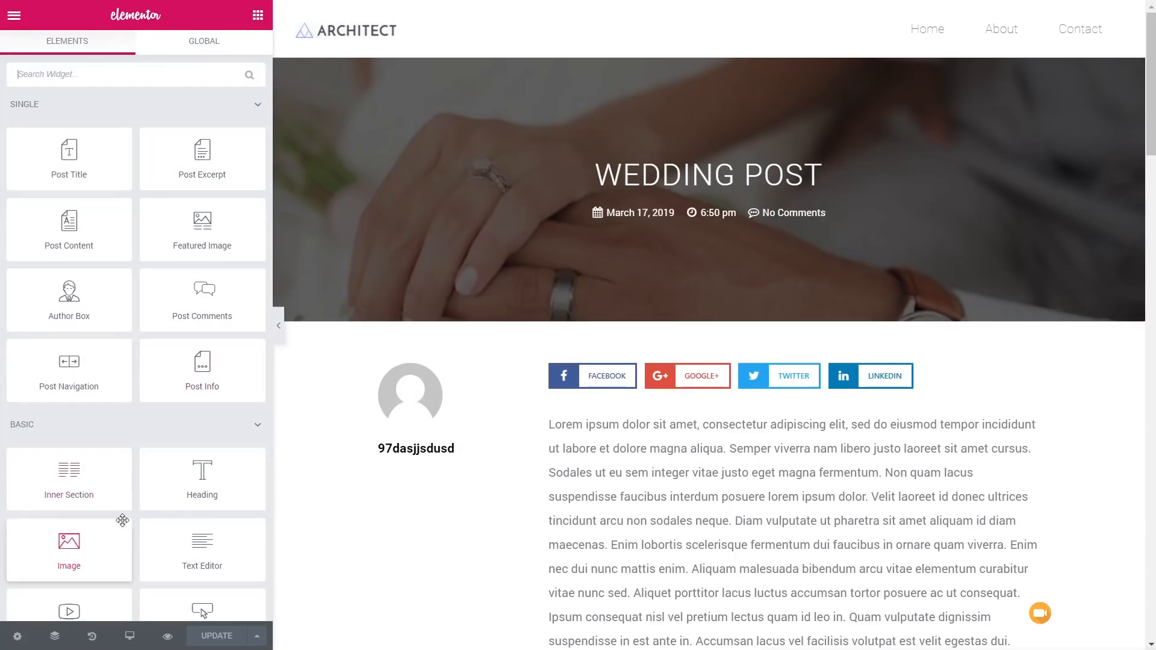
pyautogui.click(130, 637)
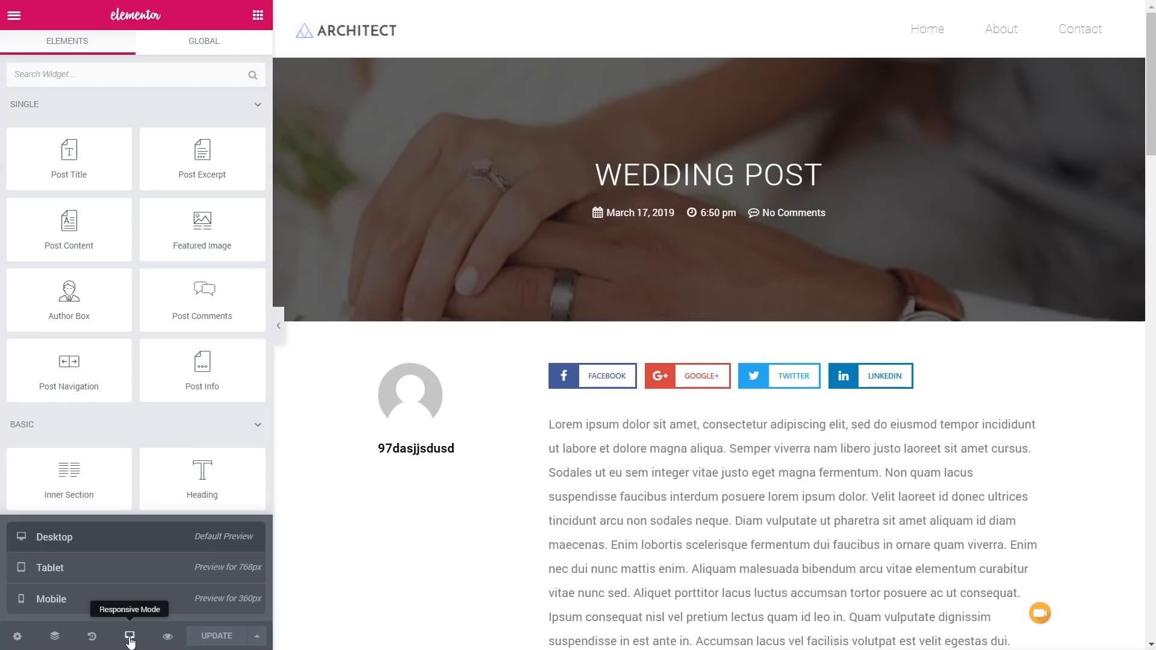
pyautogui.click(143, 572)
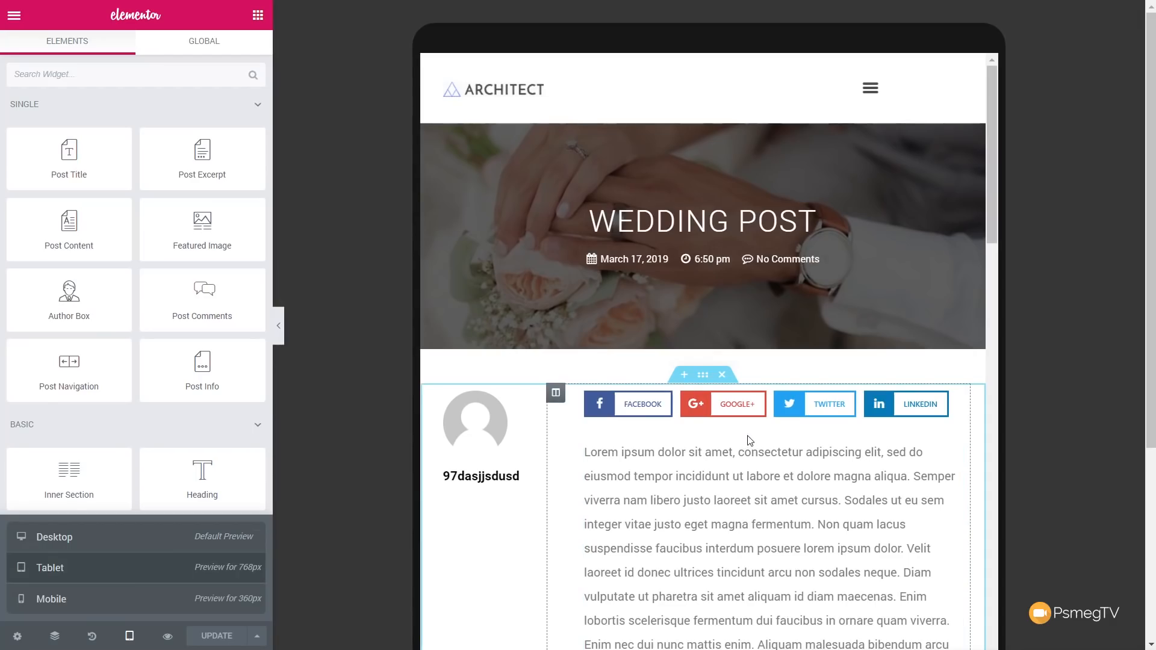
pyautogui.scroll(-10, 750, 441)
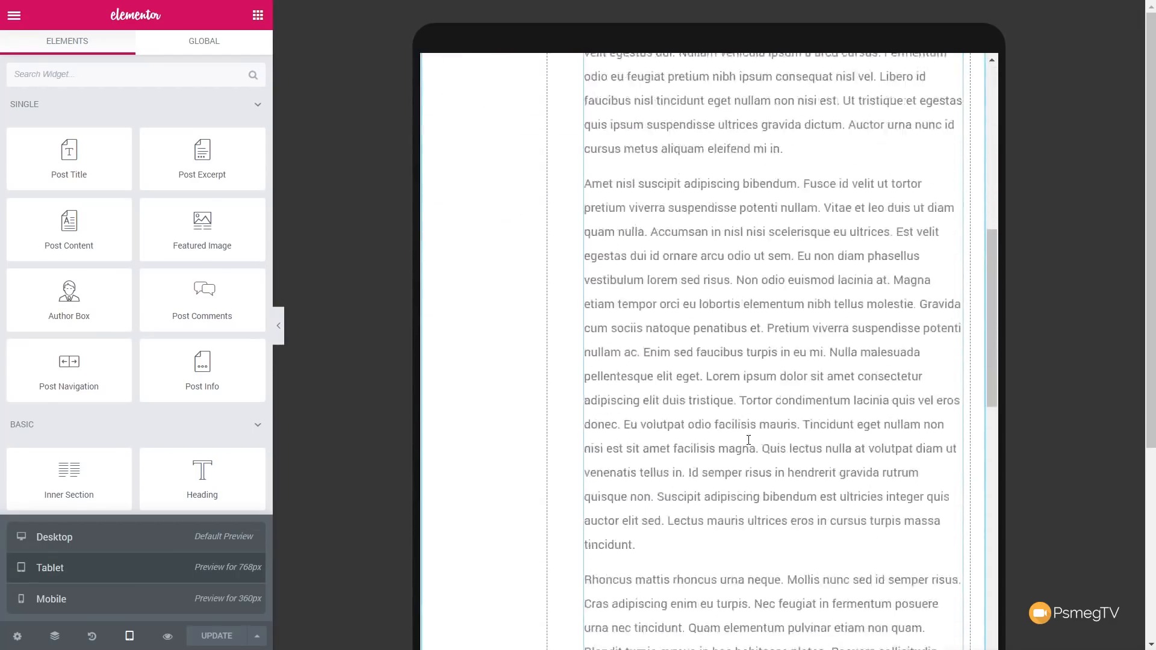
pyautogui.scroll(-10, 749, 441)
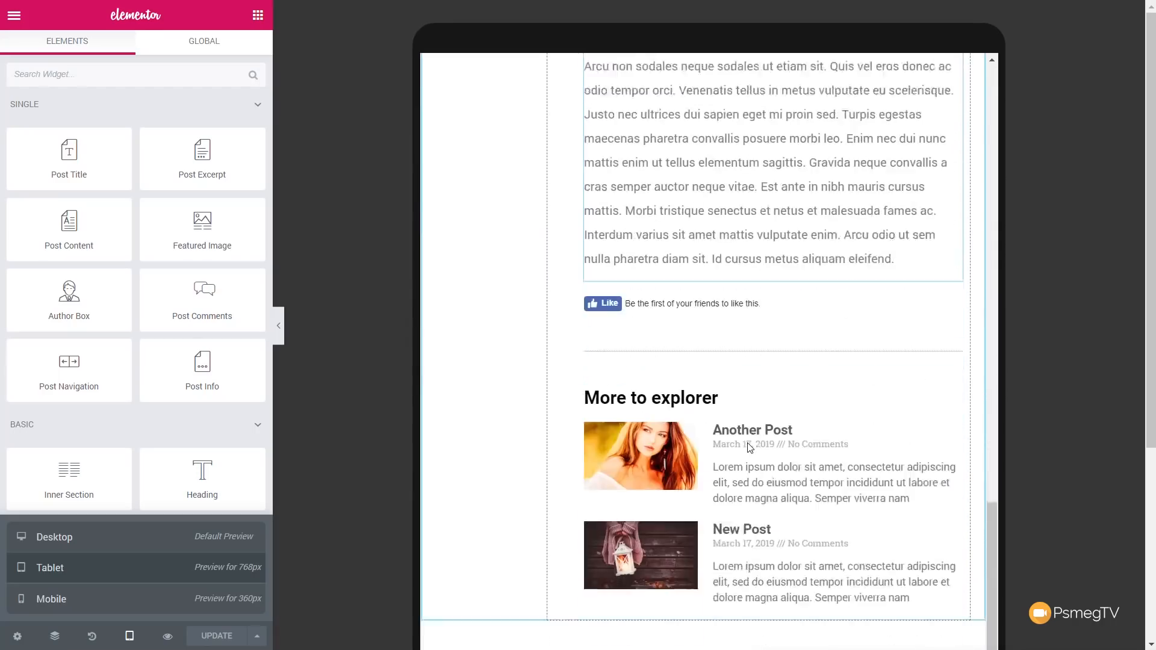
pyautogui.scroll(-10, 750, 448)
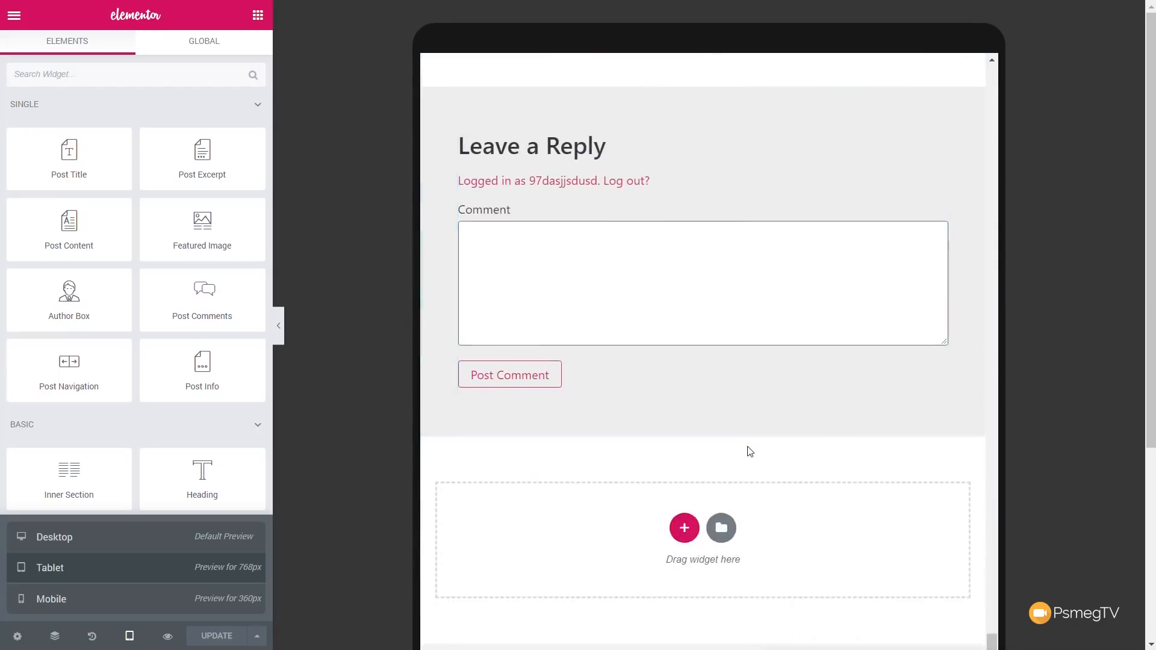
pyautogui.scroll(15, 750, 452)
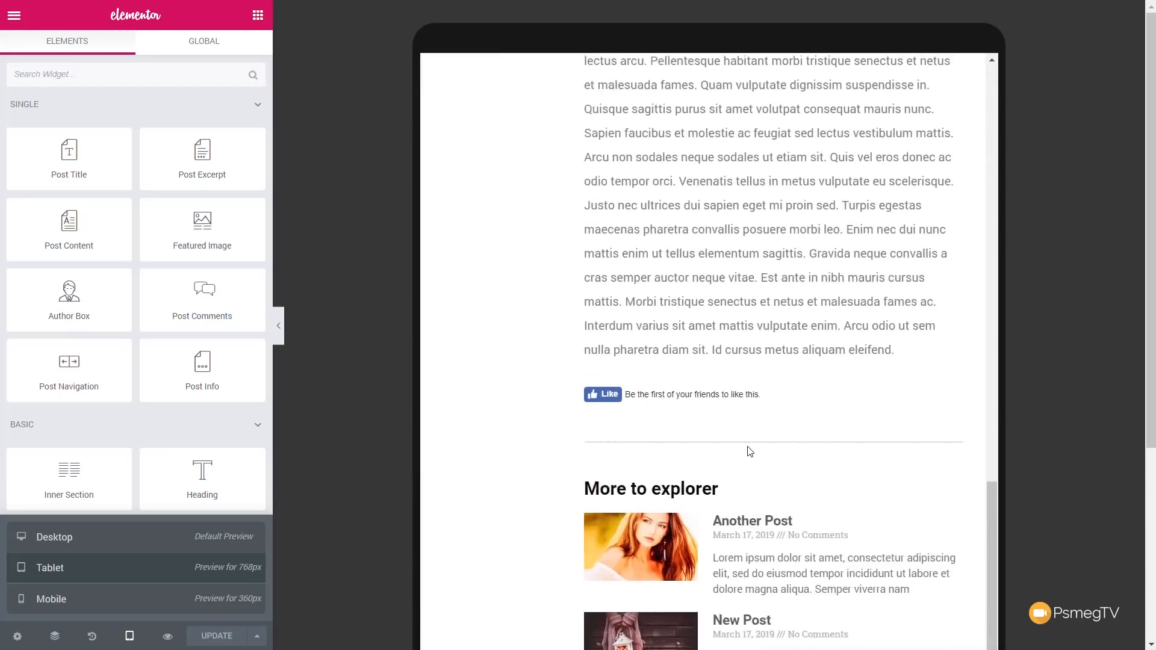
pyautogui.scroll(10, 749, 446)
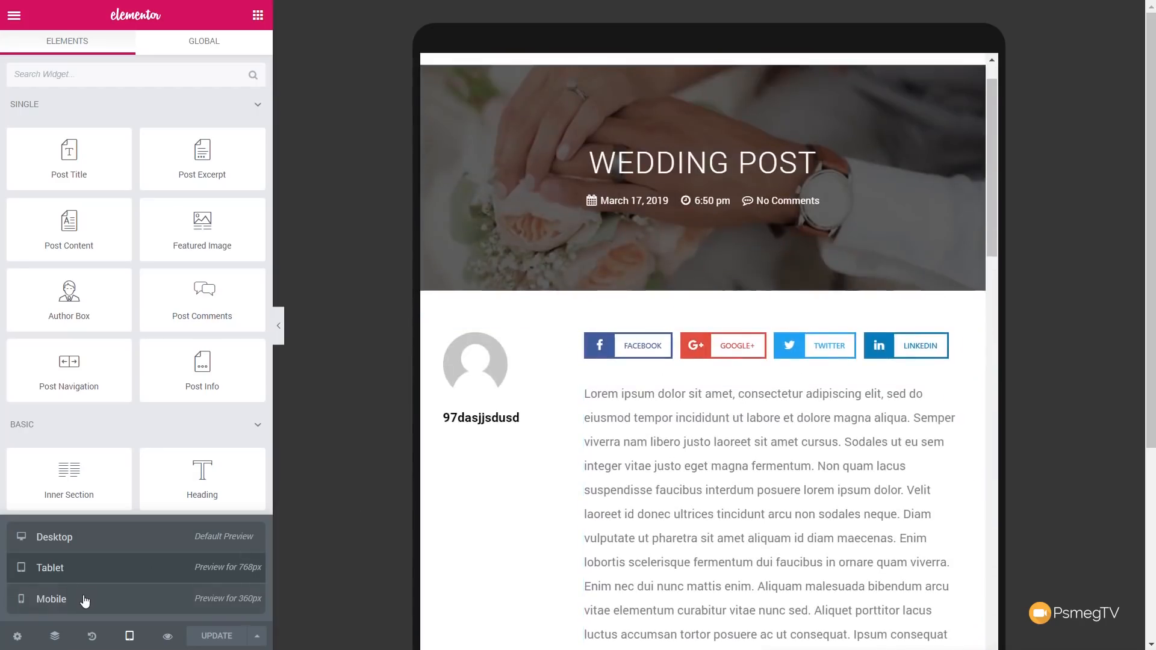
# Step: Switch to the Mobile preview and examine the post layout from the header down to the author box
pyautogui.click(18, 597)
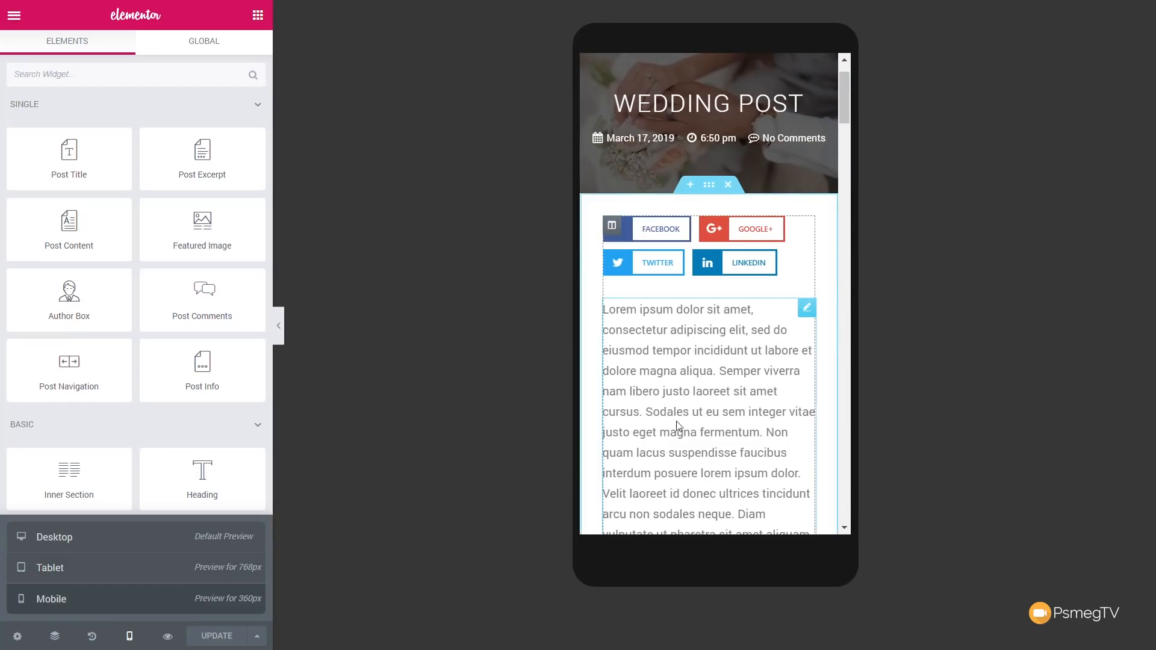
pyautogui.scroll(-15, 683, 393)
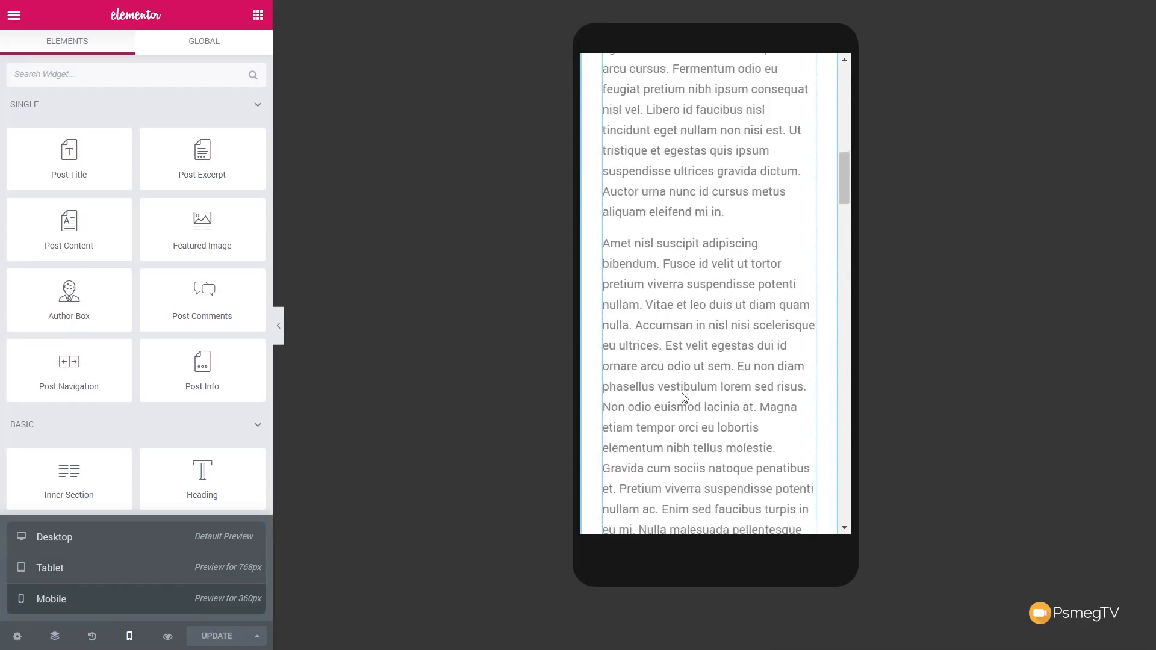
pyautogui.scroll(-15, 683, 393)
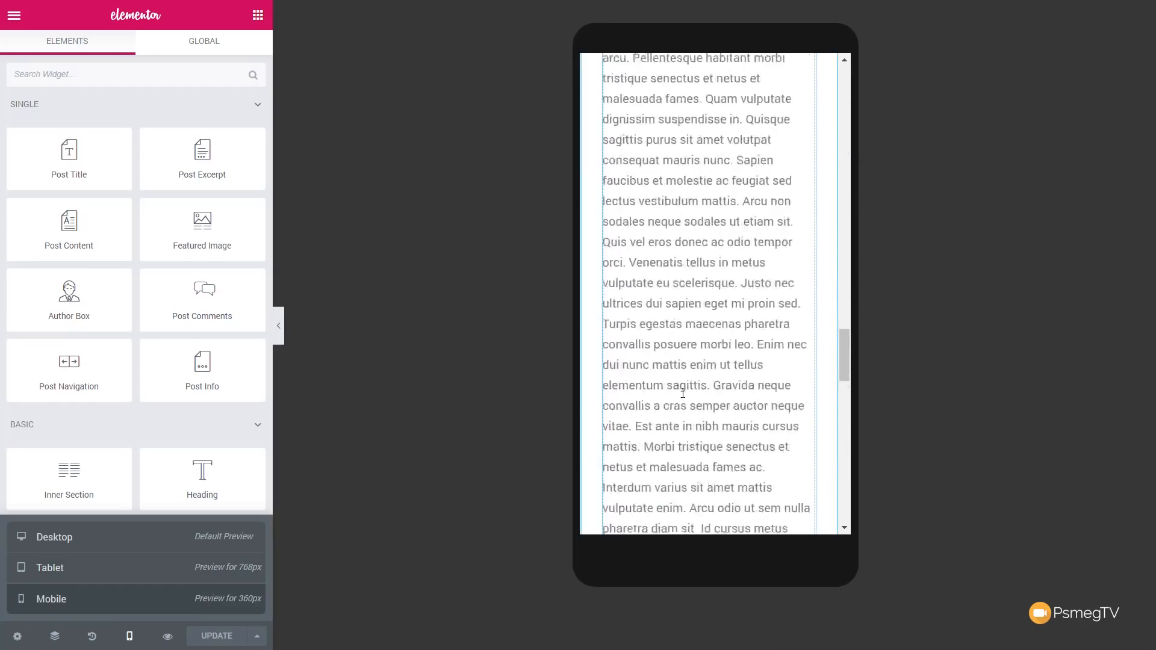
pyautogui.scroll(-5, 683, 392)
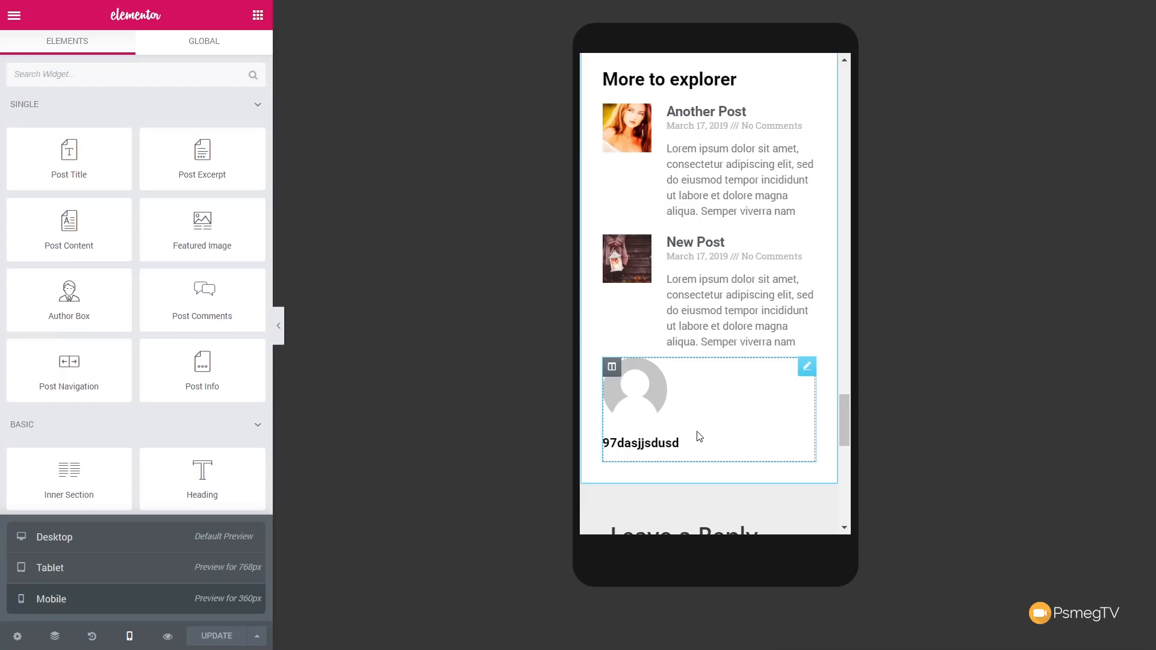
pyautogui.moveTo(848, 408); pyautogui.dragTo(852, 85)
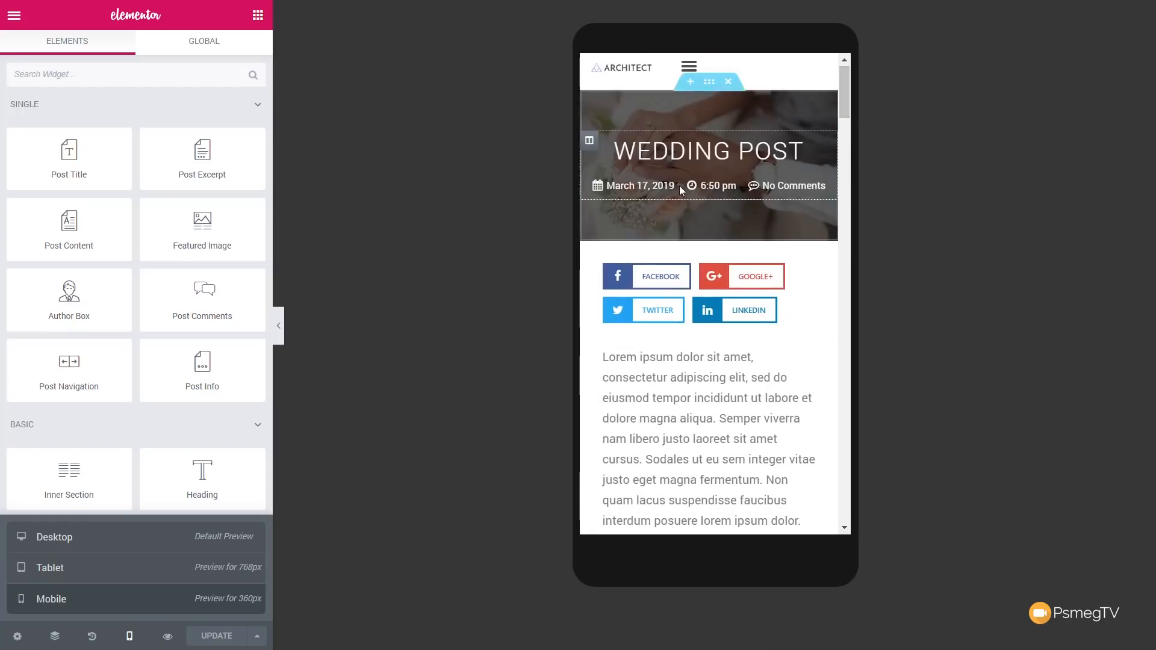
# Step: Look over the post title's mobile alignment and typography settings
pyautogui.click(821, 149)
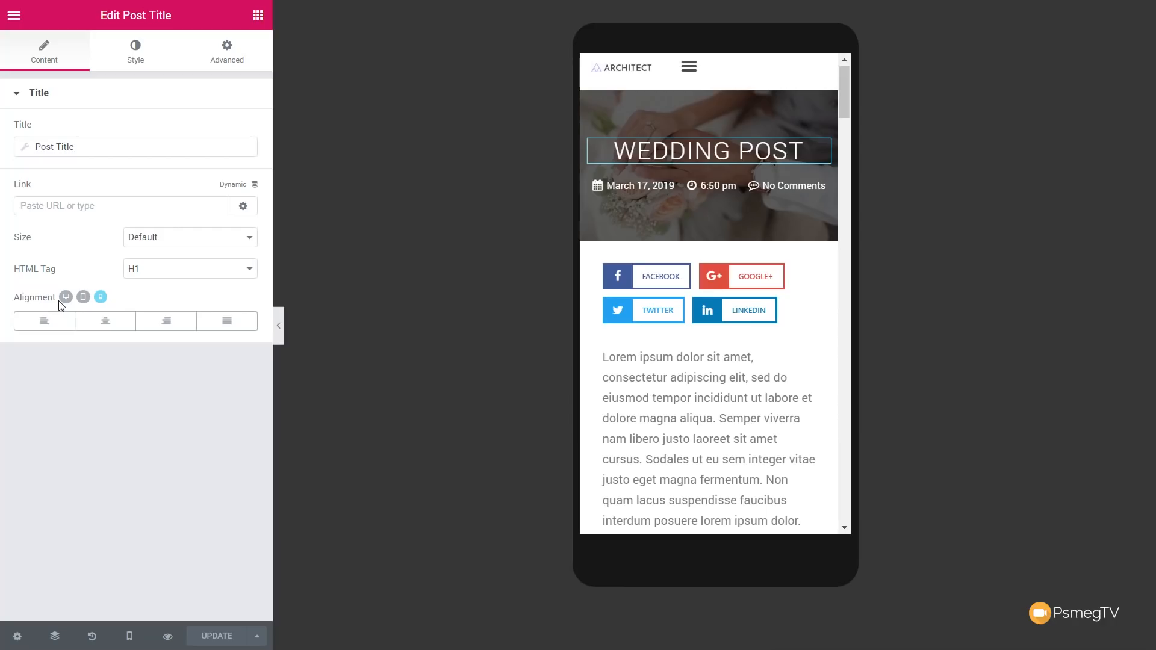
pyautogui.click(134, 55)
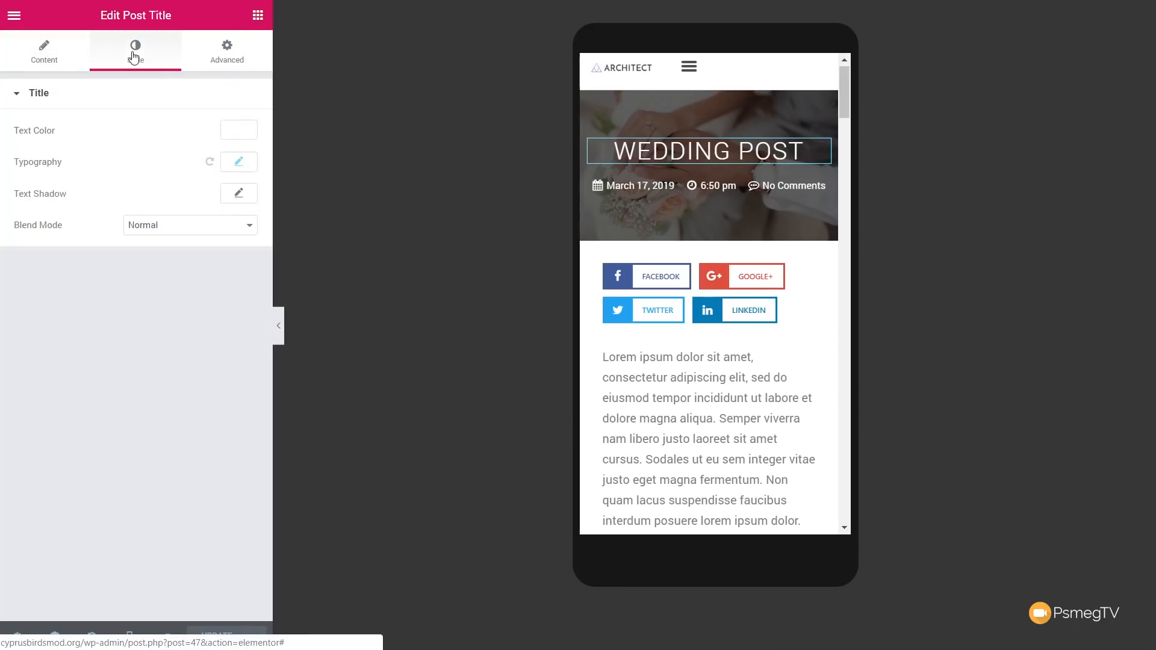
pyautogui.click(239, 164)
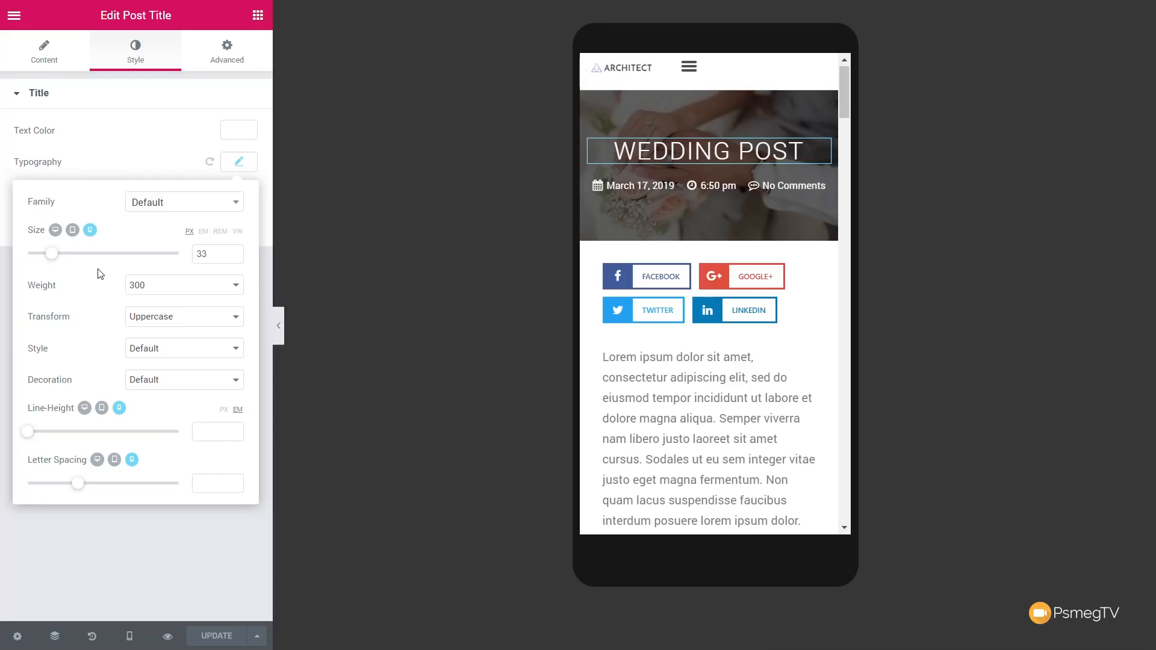
pyautogui.click(250, 526)
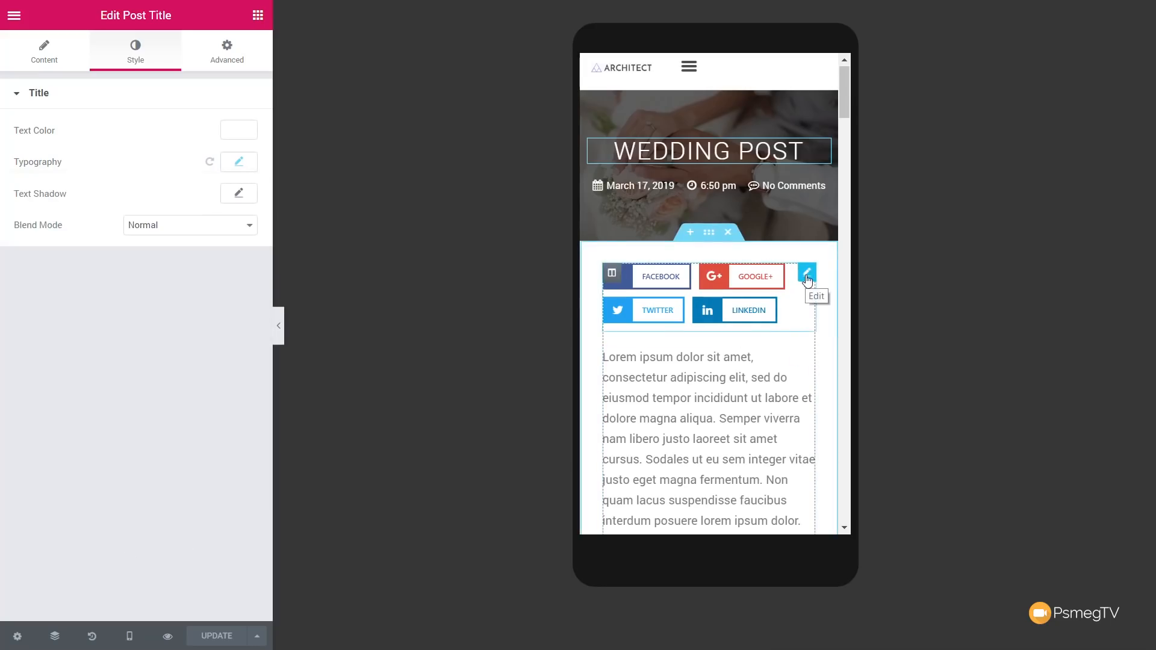
# Step: Open the share buttons widget and look through its style, typography, margin and padding settings for mobile
pyautogui.click(807, 279)
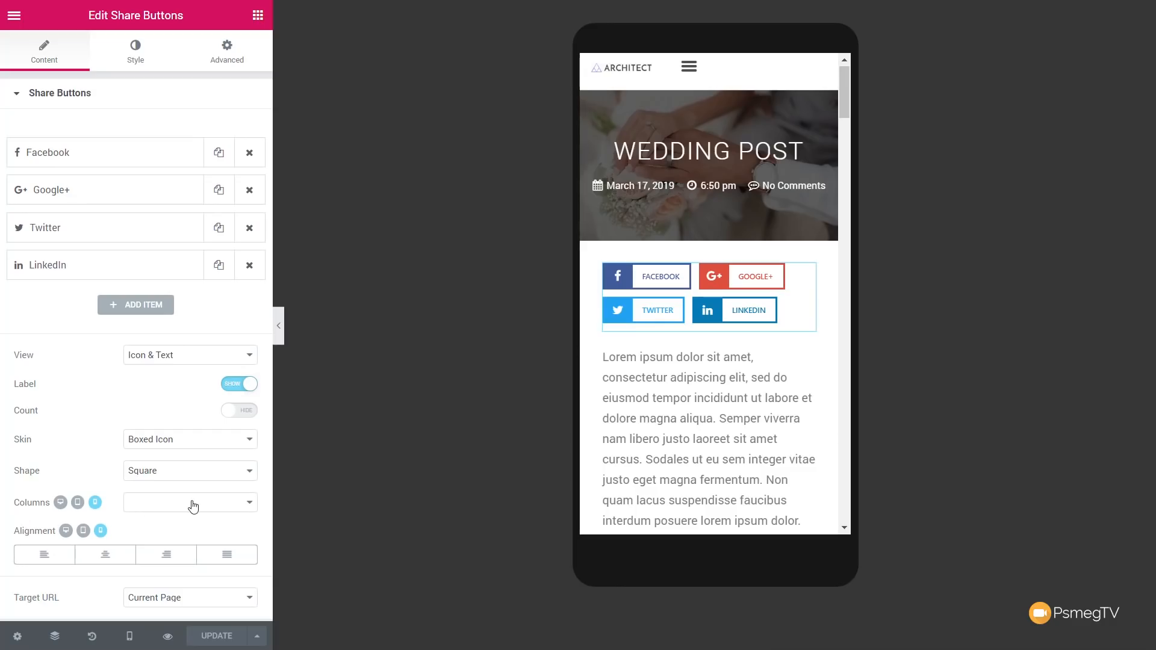
pyautogui.click(136, 53)
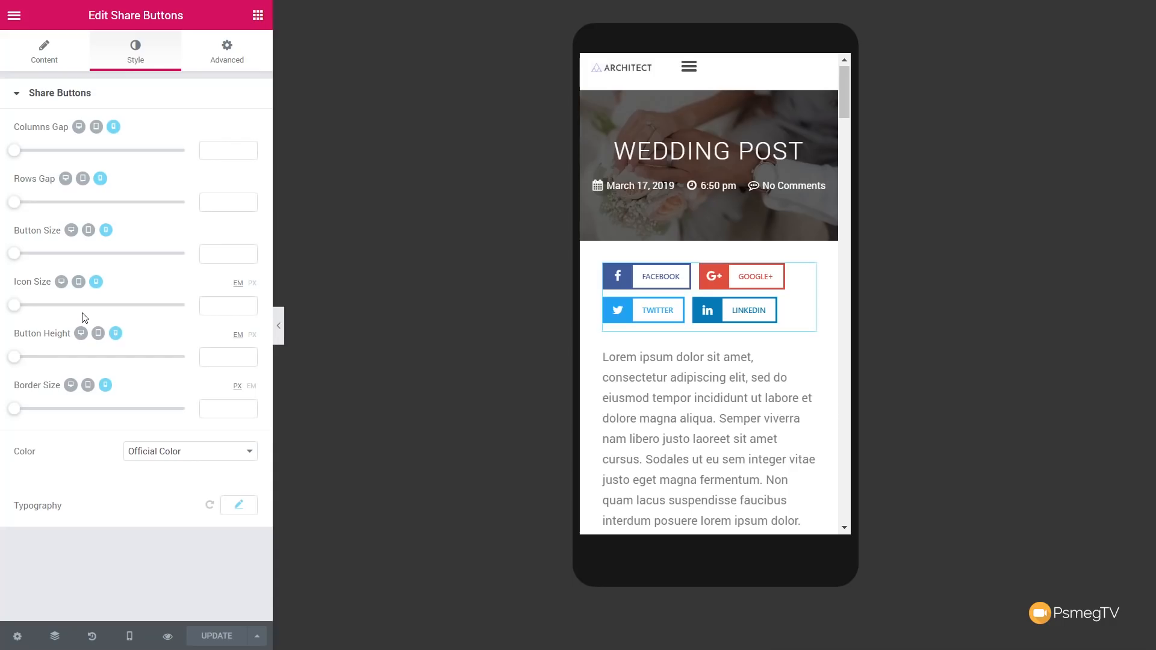
pyautogui.click(241, 508)
pyautogui.scroll(-3, 193, 544)
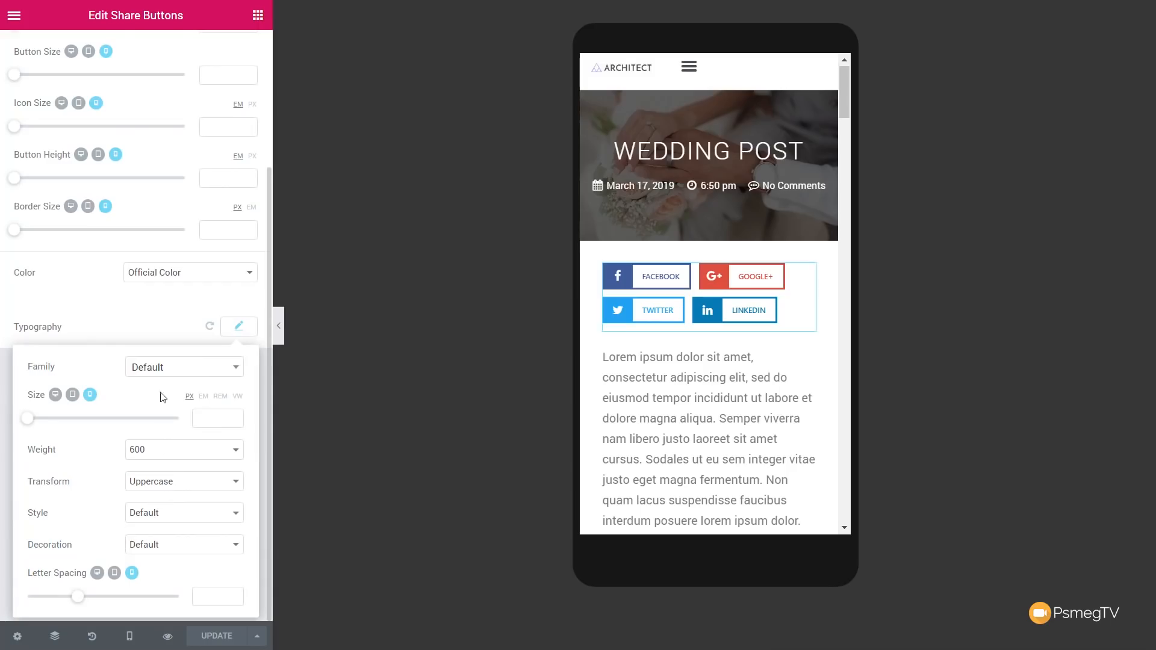
pyautogui.scroll(3, 151, 229)
pyautogui.click(222, 57)
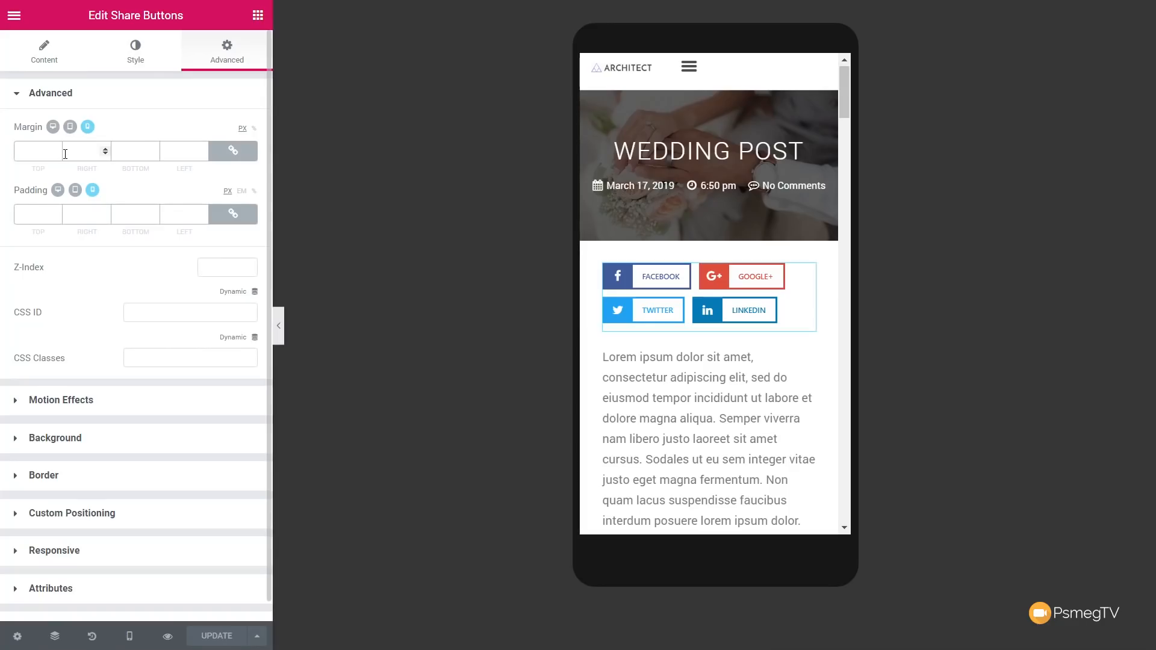
# Step: Set the share buttons to 1 column for the mobile layout
pyautogui.click(43, 55)
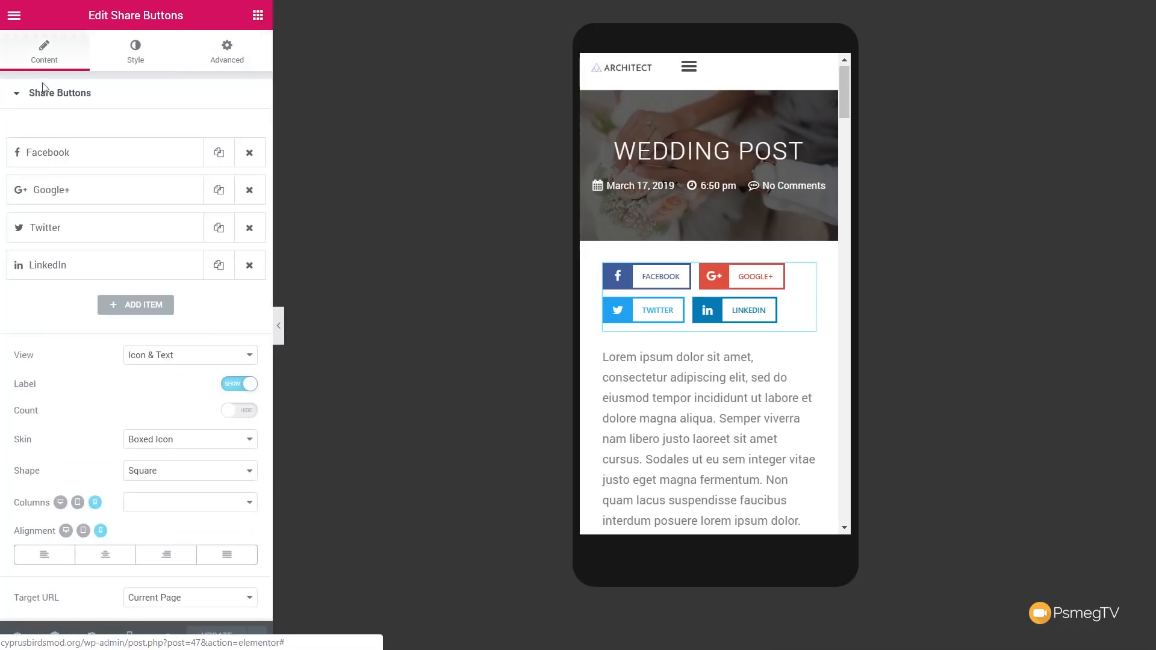
pyautogui.click(231, 504)
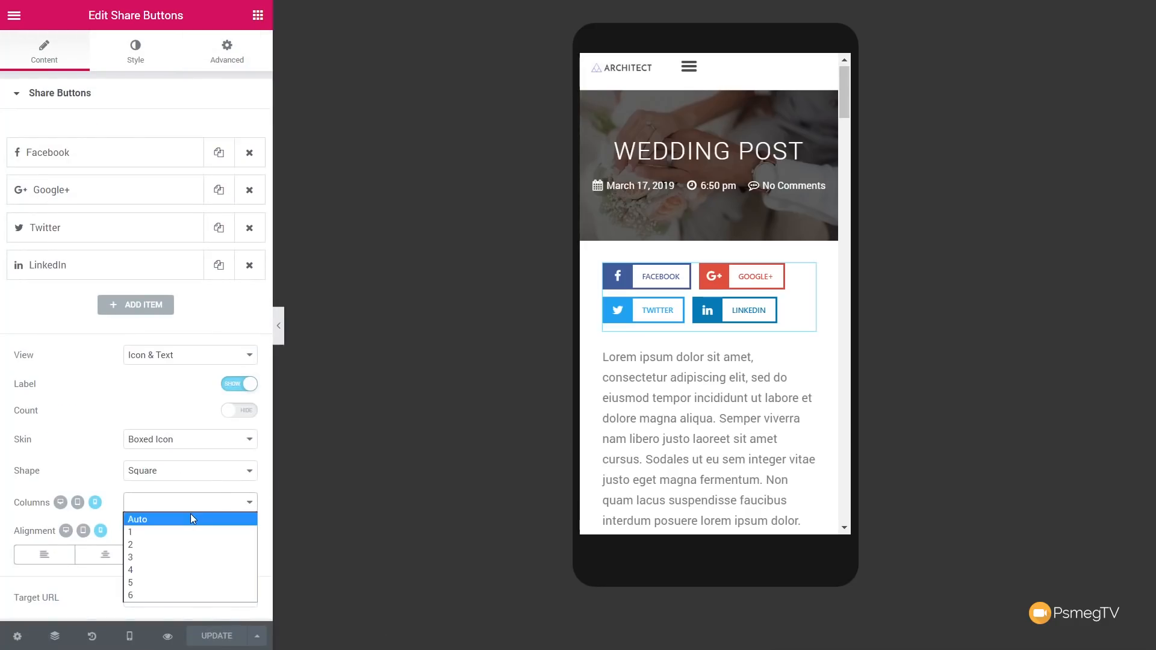
pyautogui.click(172, 533)
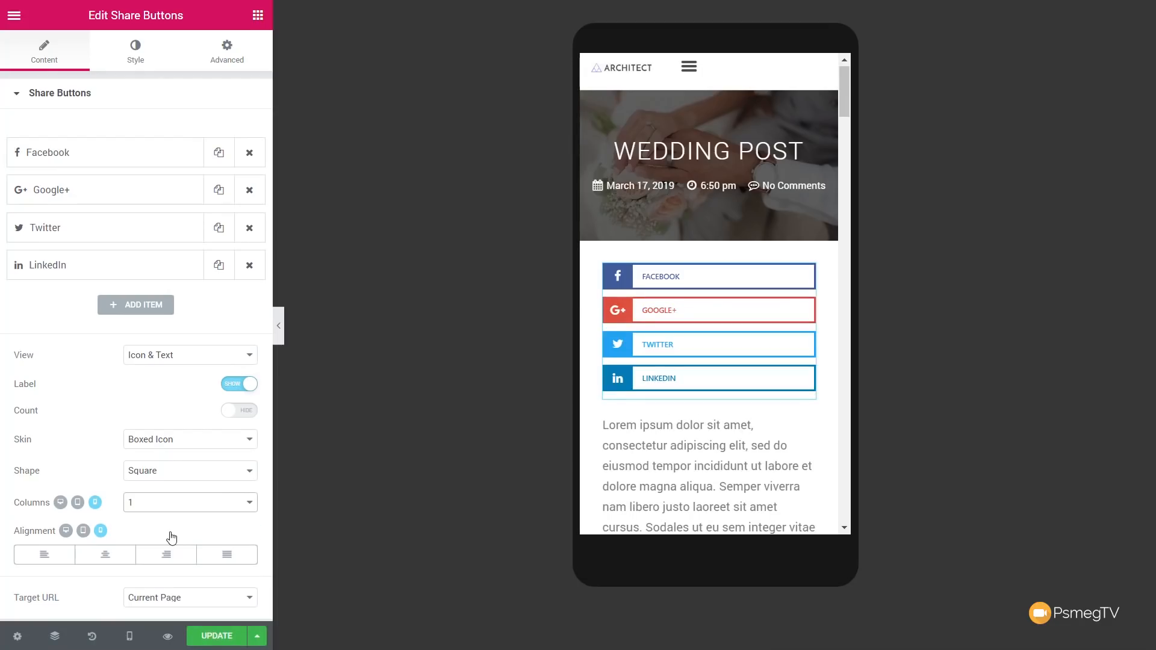
# Step: Set the share buttons to 2 columns for the tablet layout
pyautogui.click(84, 532)
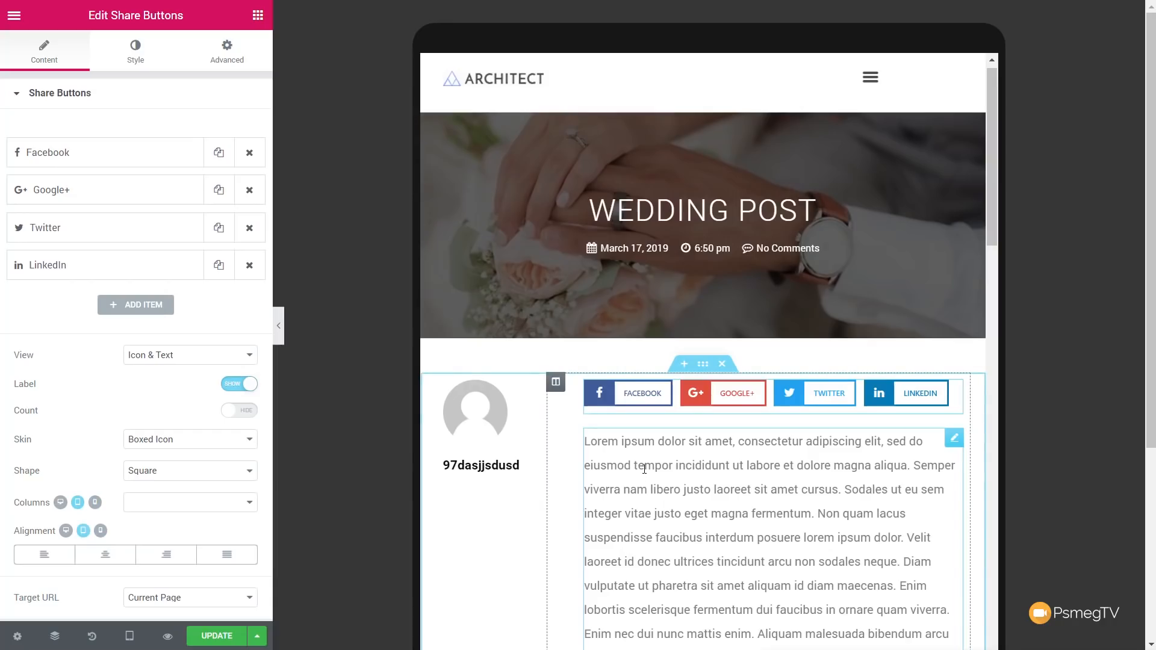
pyautogui.click(144, 506)
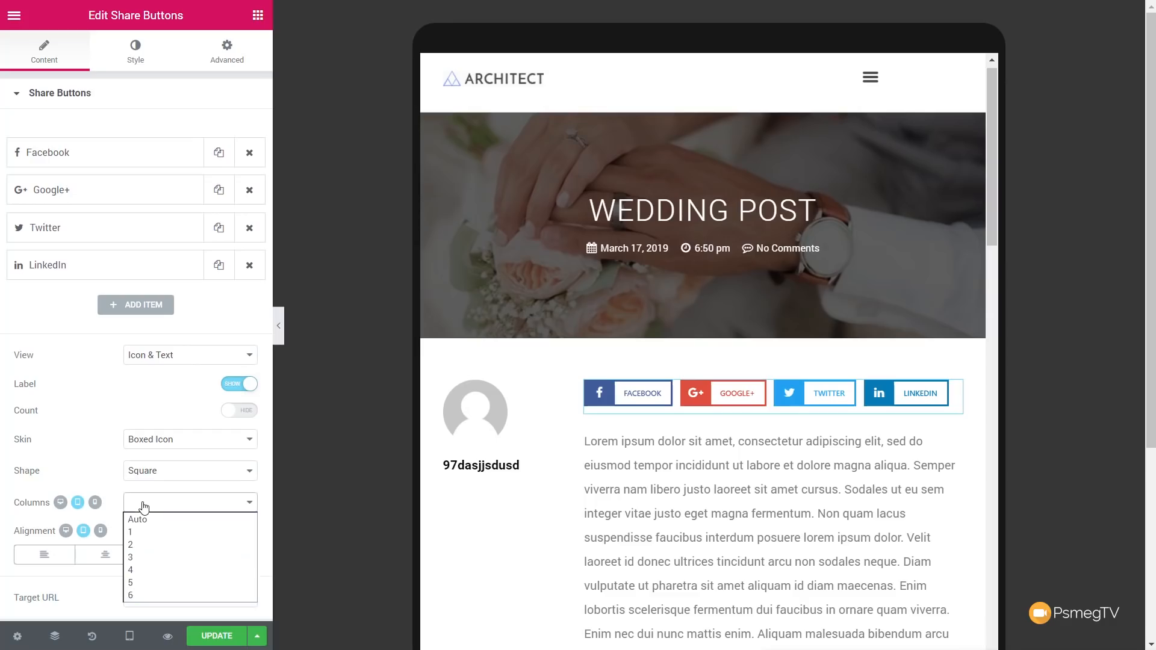
pyautogui.click(145, 545)
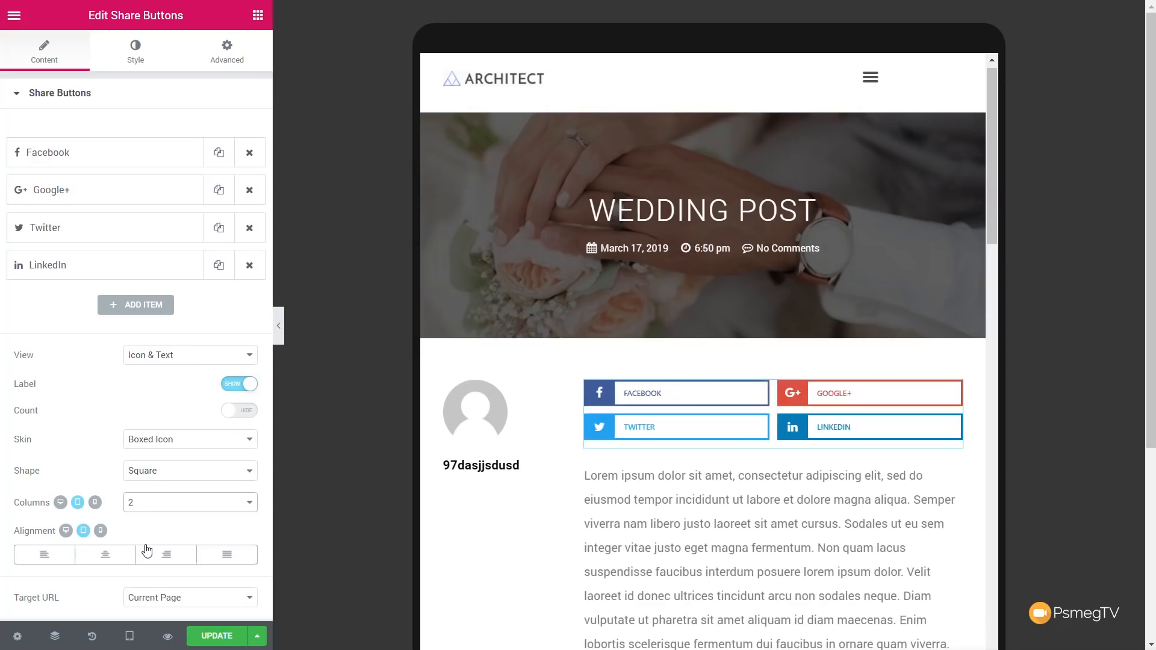
# Step: Set the share buttons to 3 columns for desktop and compare the tablet, mobile and desktop layouts
pyautogui.click(60, 504)
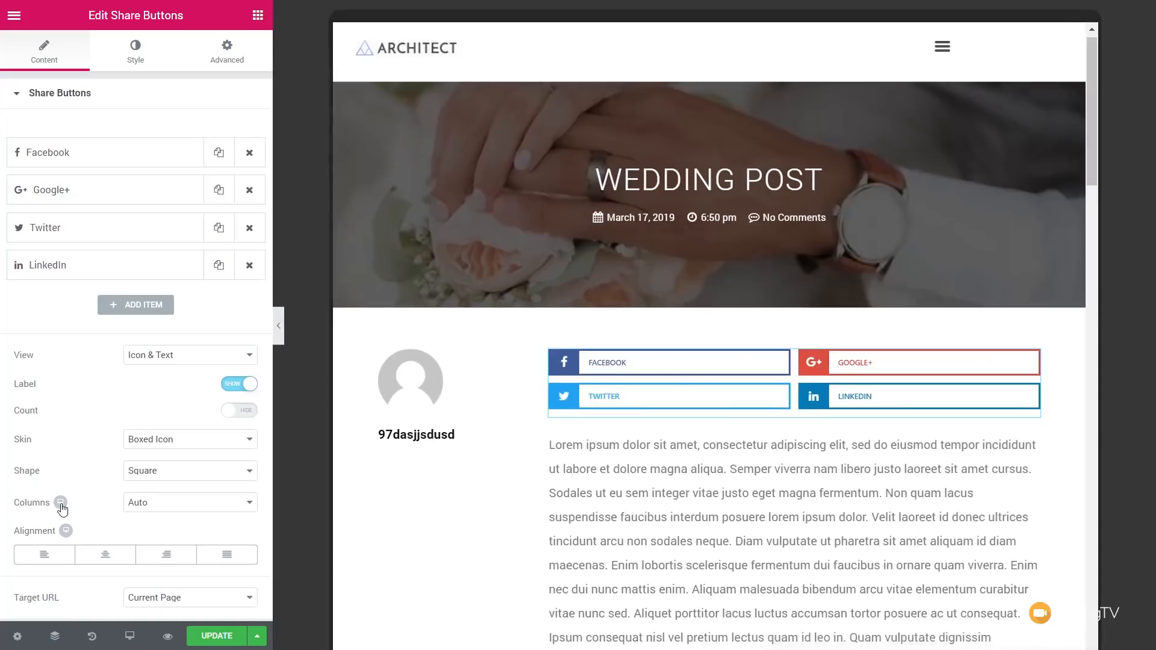
pyautogui.click(207, 504)
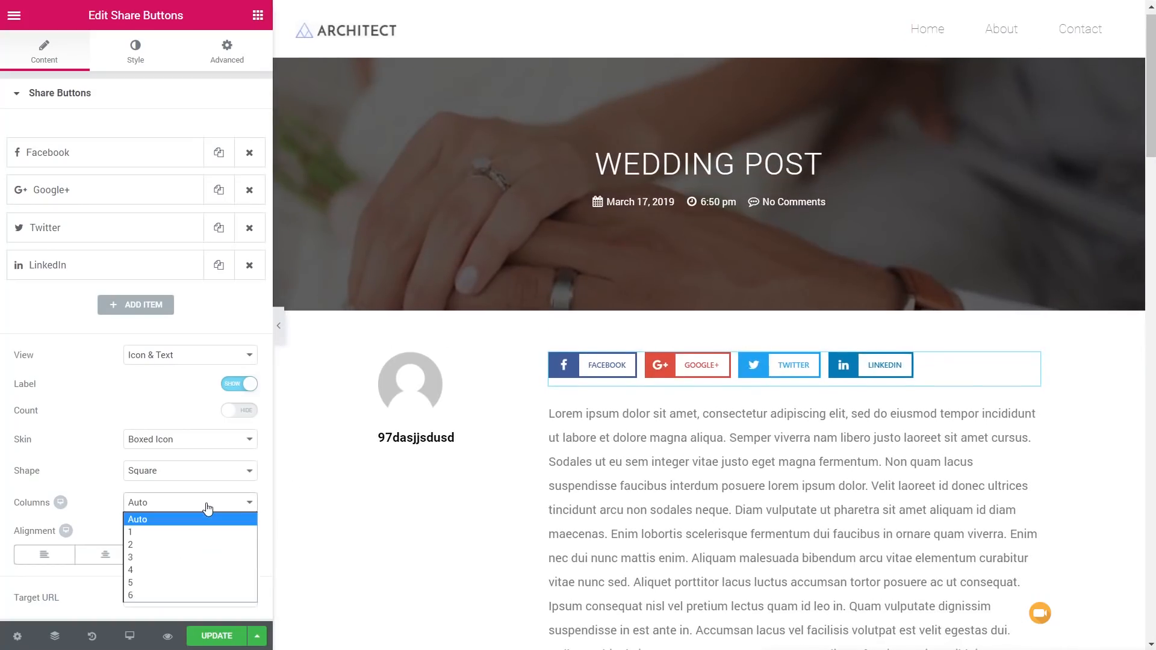
pyautogui.click(175, 557)
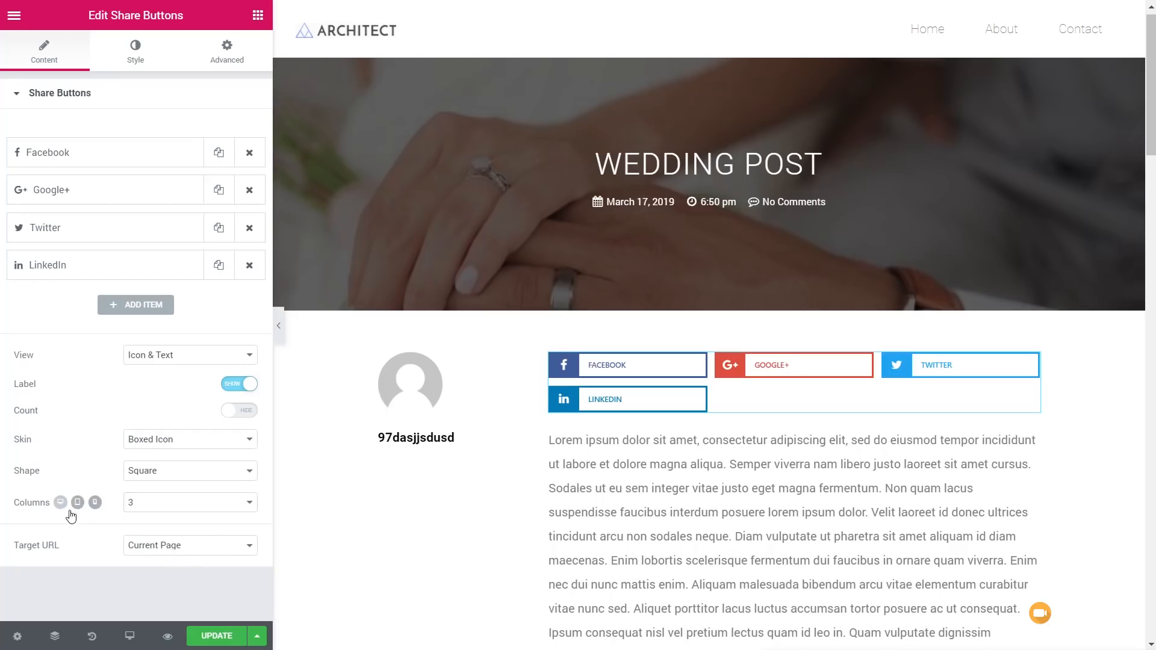
pyautogui.click(77, 505)
pyautogui.click(94, 502)
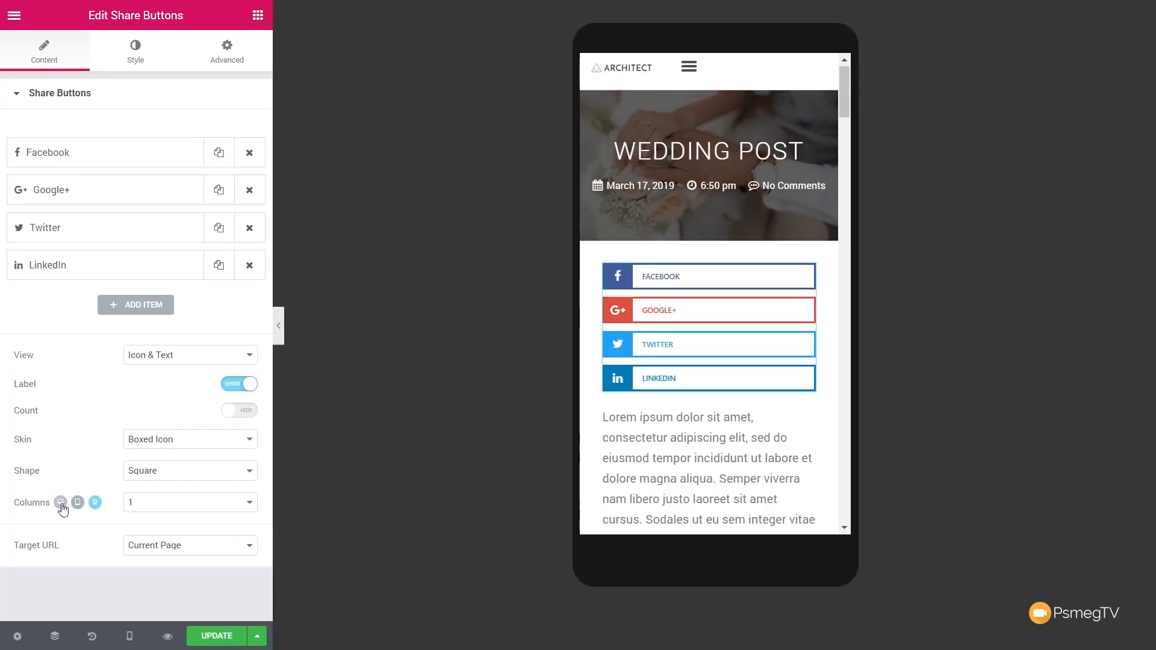
pyautogui.click(61, 503)
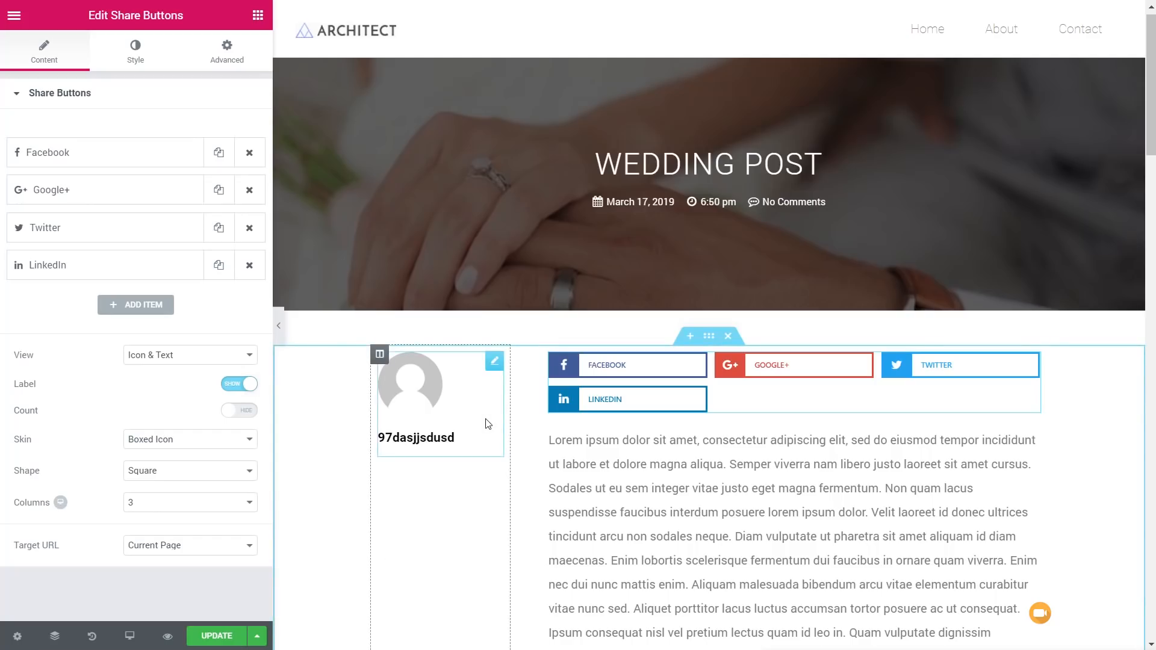
# Step: In the Mobile preview, set the column holding the author box below the posts to be hidden on mobile
pyautogui.click(239, 61)
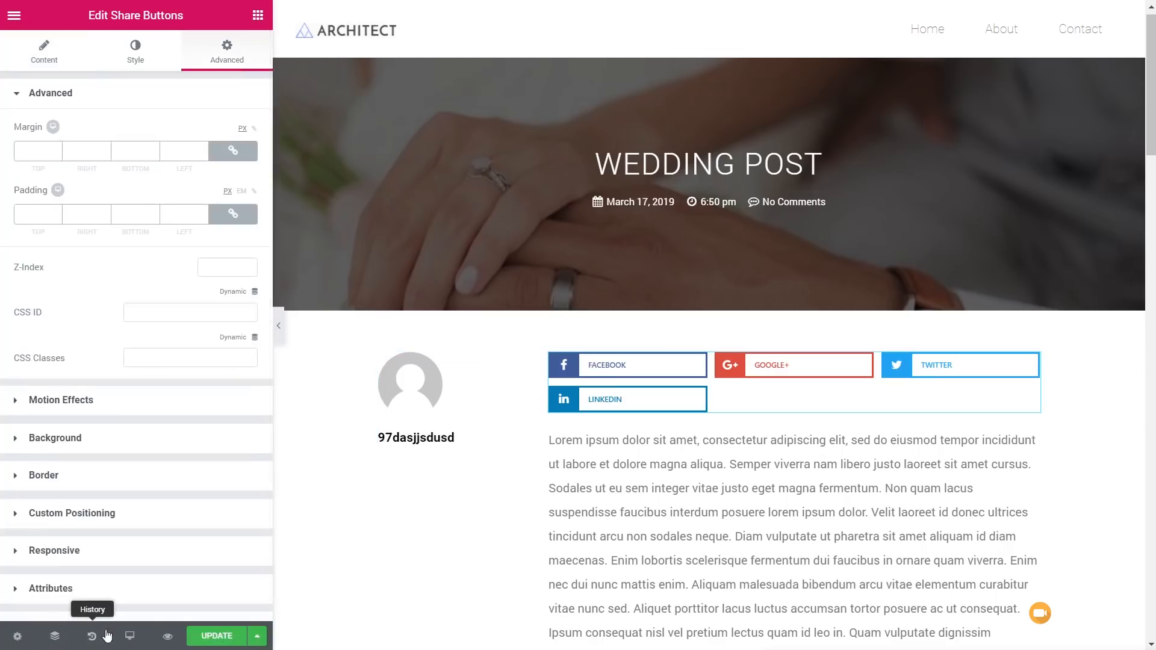
pyautogui.click(130, 640)
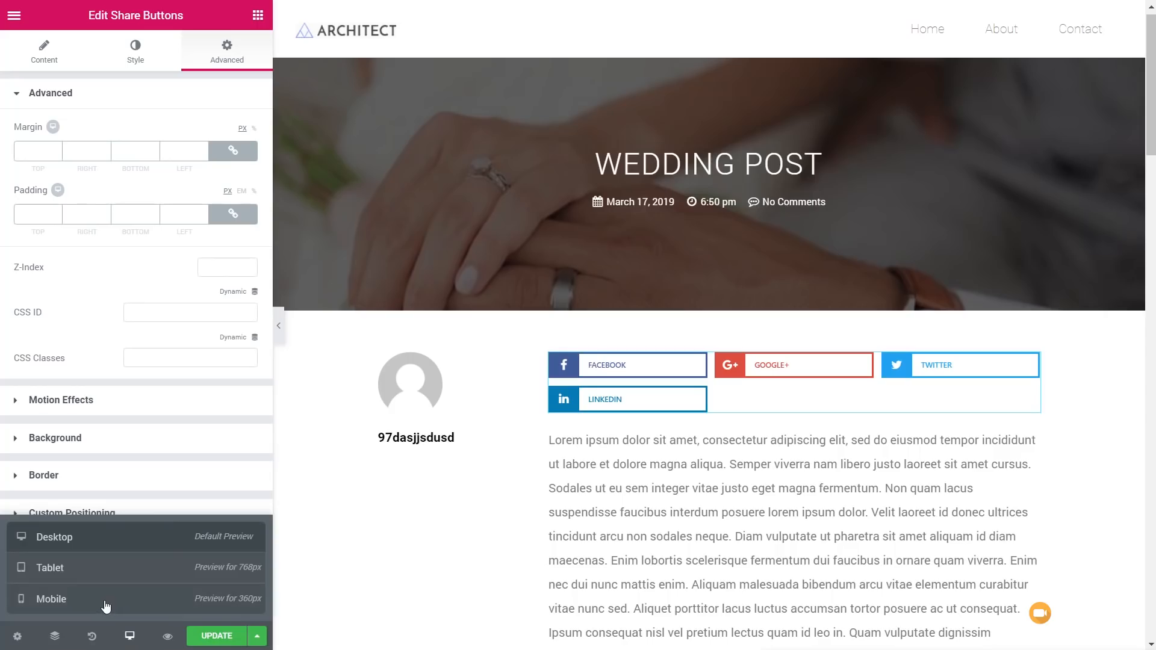
pyautogui.click(106, 607)
pyautogui.scroll(-15, 709, 439)
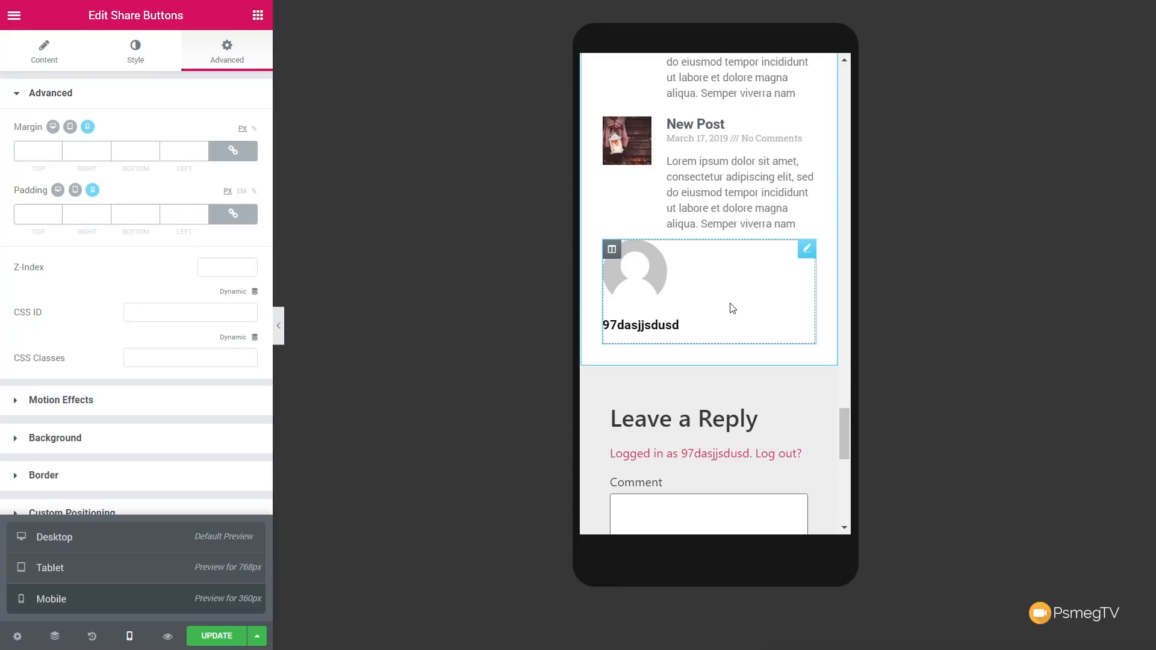
pyautogui.click(732, 309)
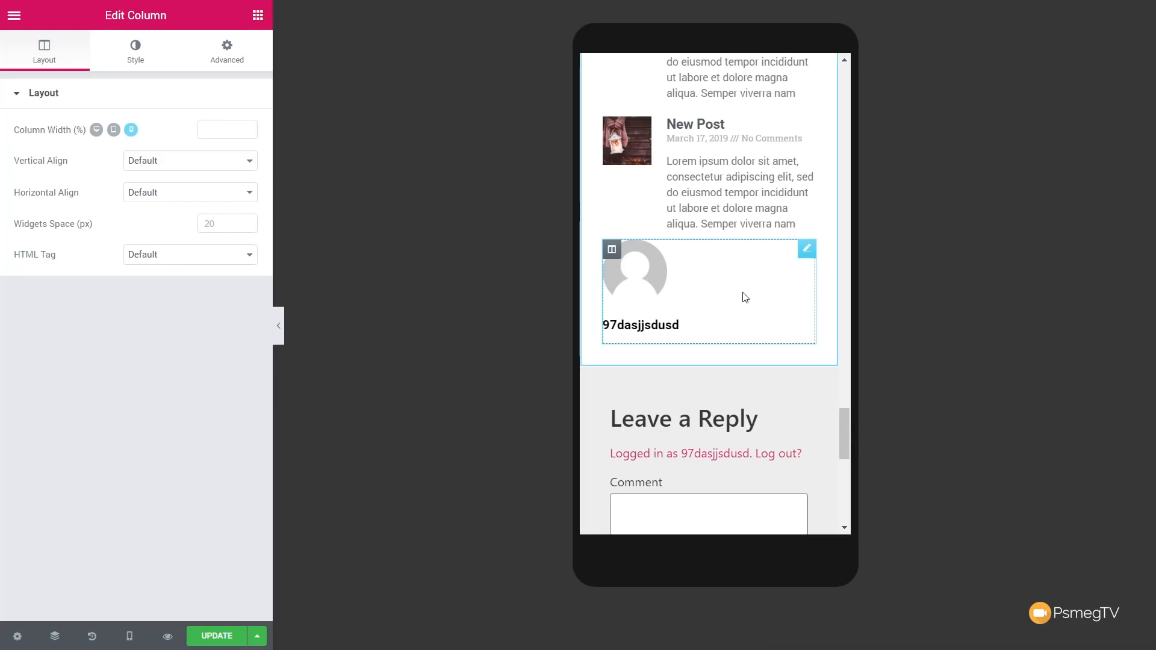
pyautogui.click(216, 59)
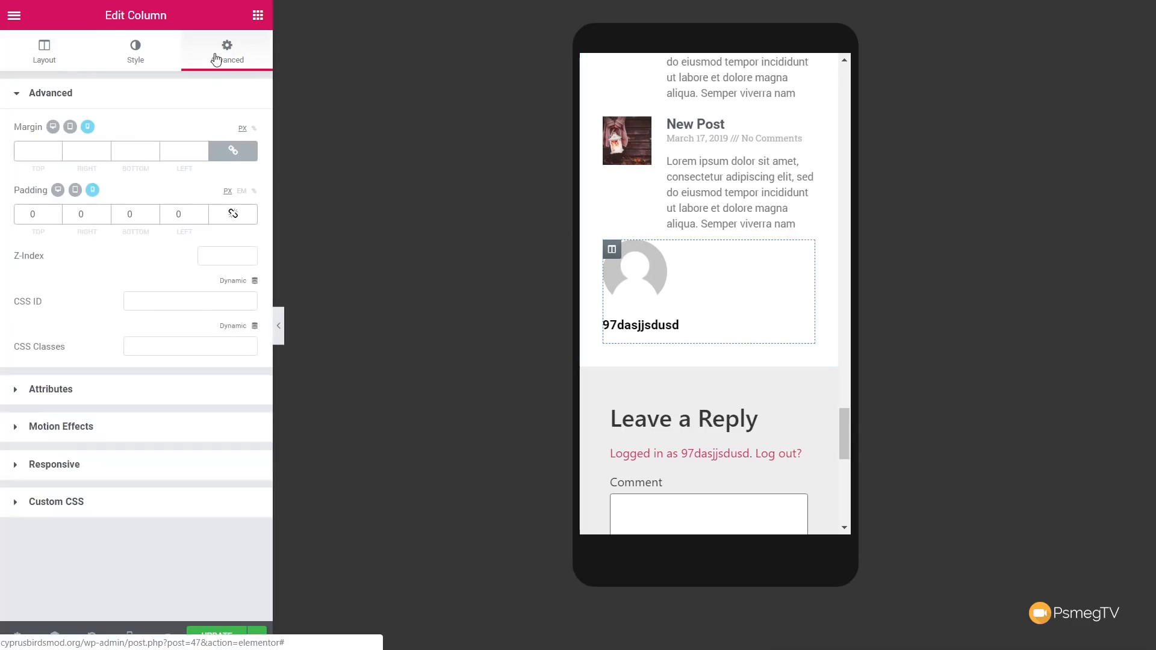
pyautogui.click(70, 466)
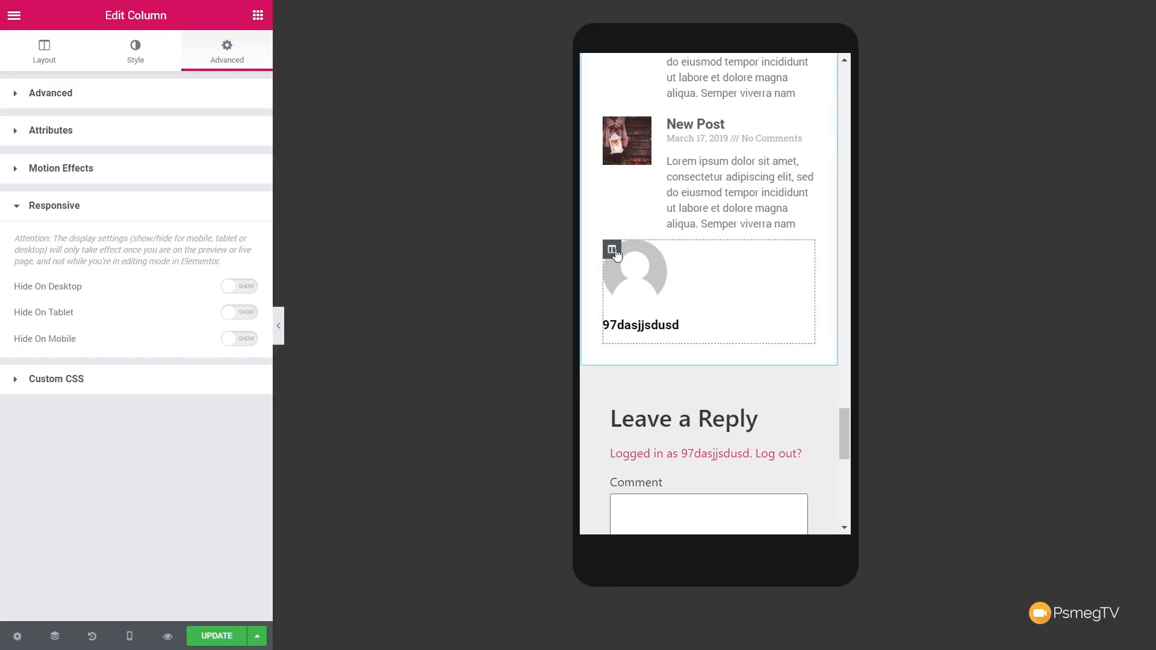
pyautogui.click(252, 347)
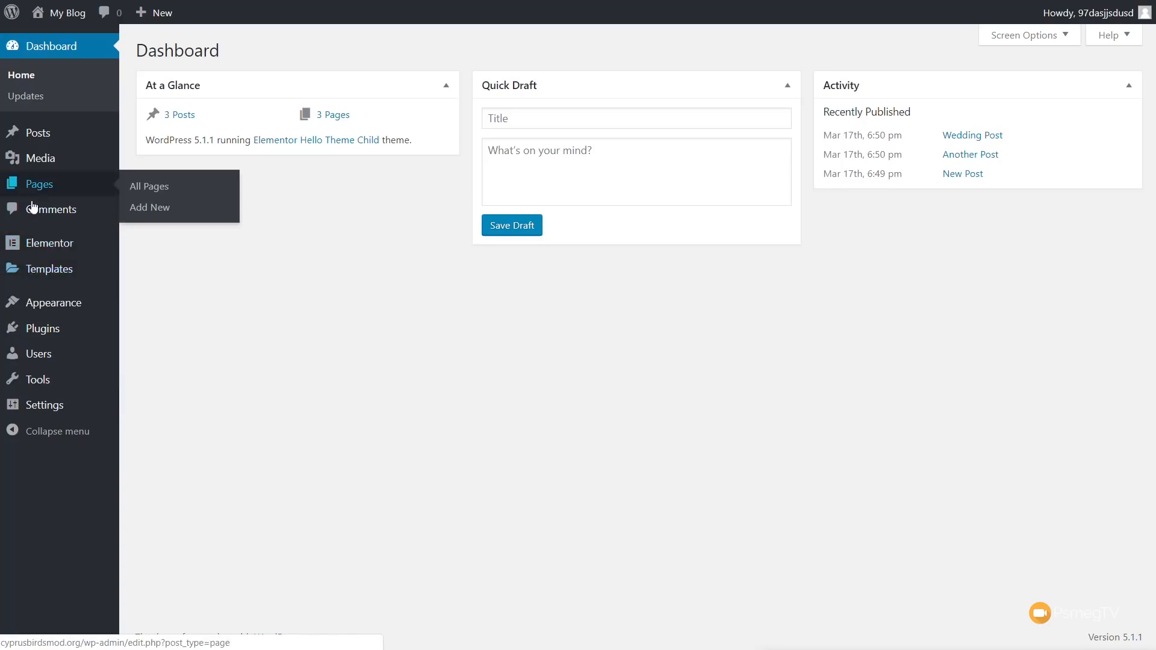
# Step: Open the Default Single template from the Theme Builder list for editing with Elementor
pyautogui.moveTo(61, 279)
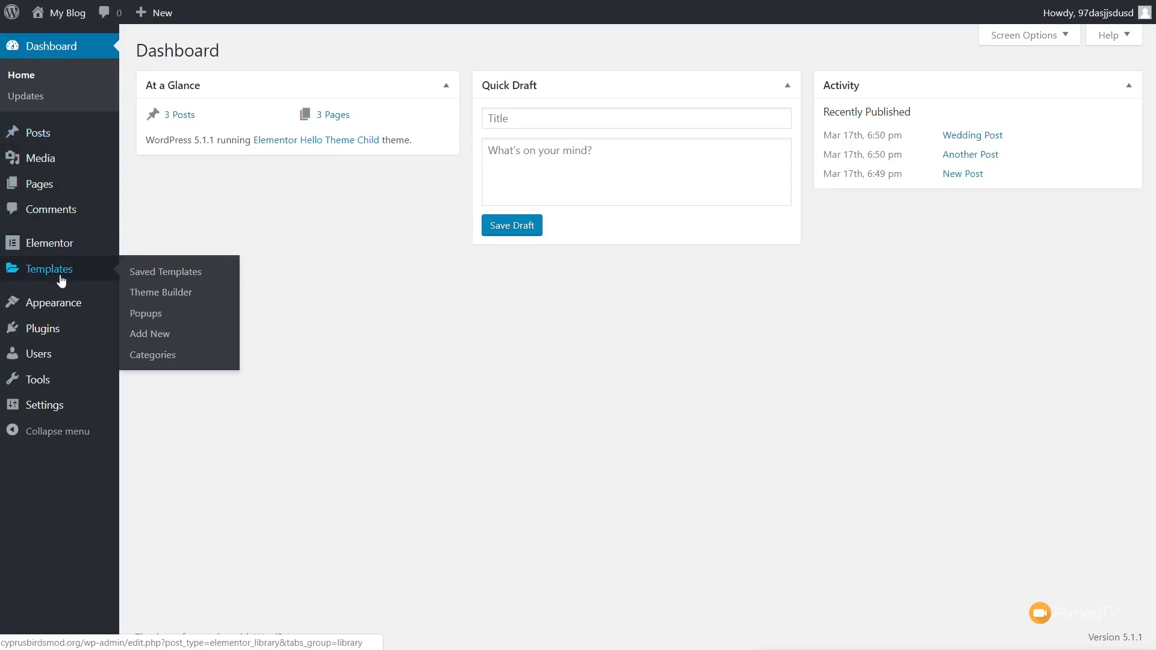
pyautogui.click(181, 295)
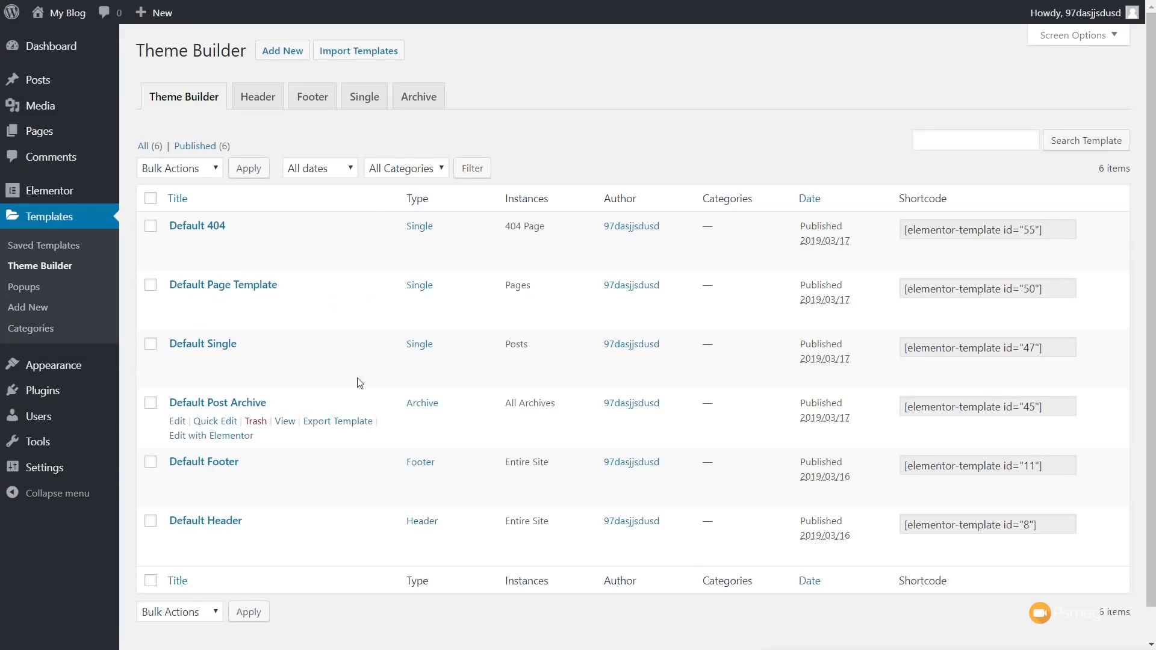
pyautogui.moveTo(359, 370)
pyautogui.click(210, 378)
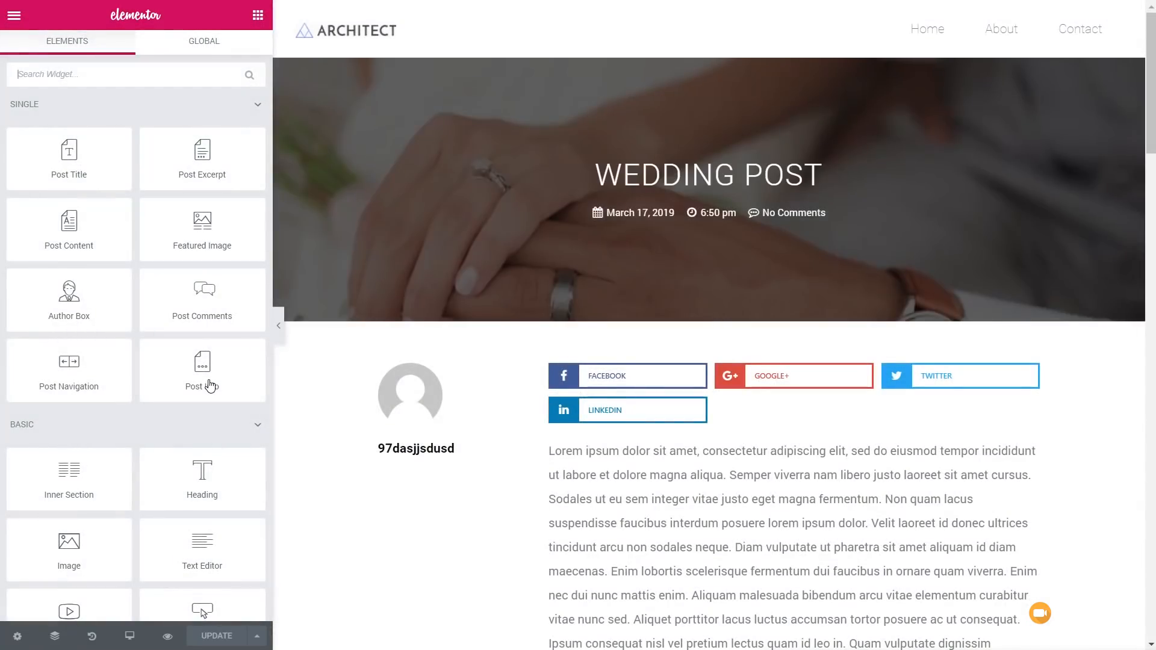
# Step: Open the default colors and try the Joker, Violet and River palettes on the template
pyautogui.click(15, 16)
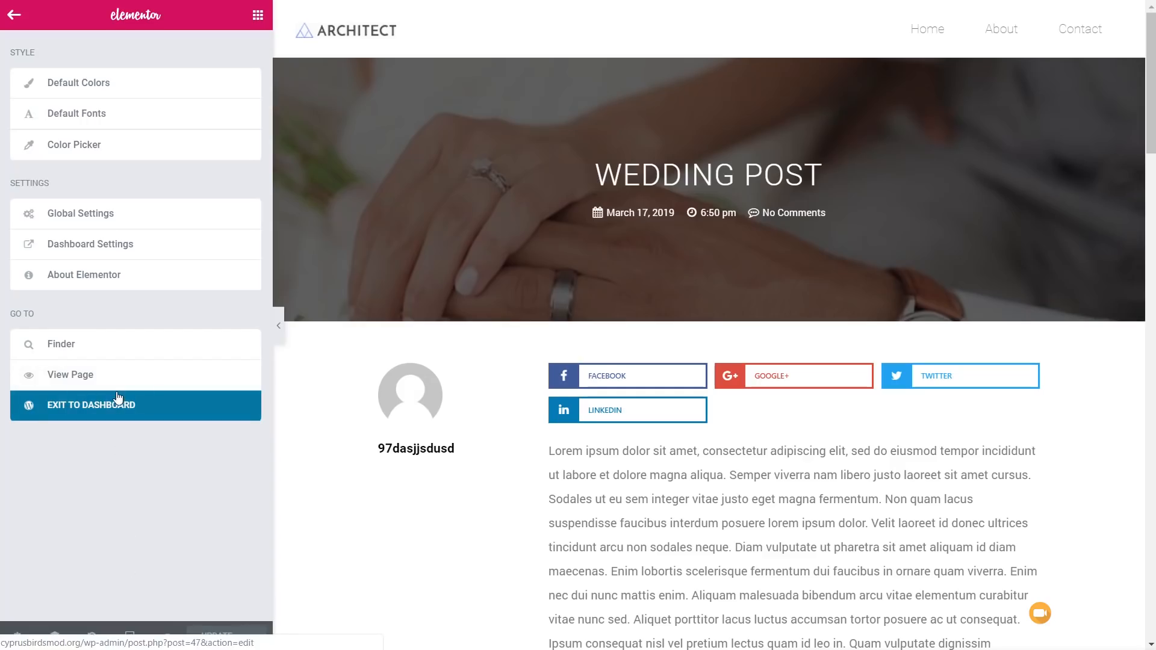
pyautogui.click(104, 86)
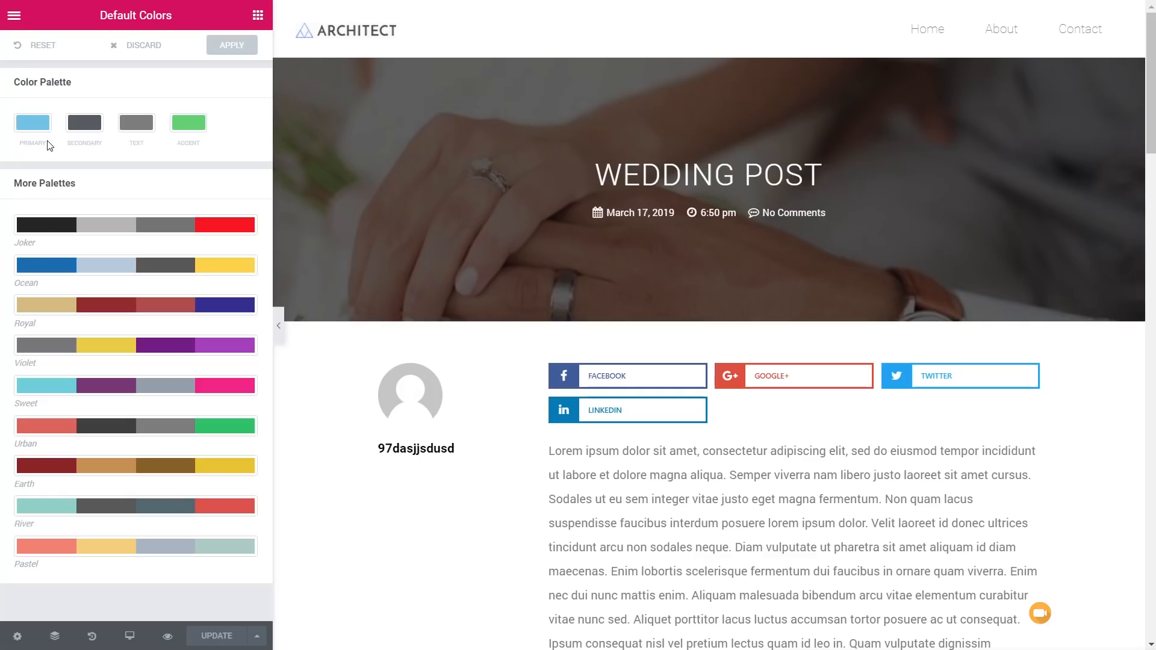
pyautogui.click(59, 225)
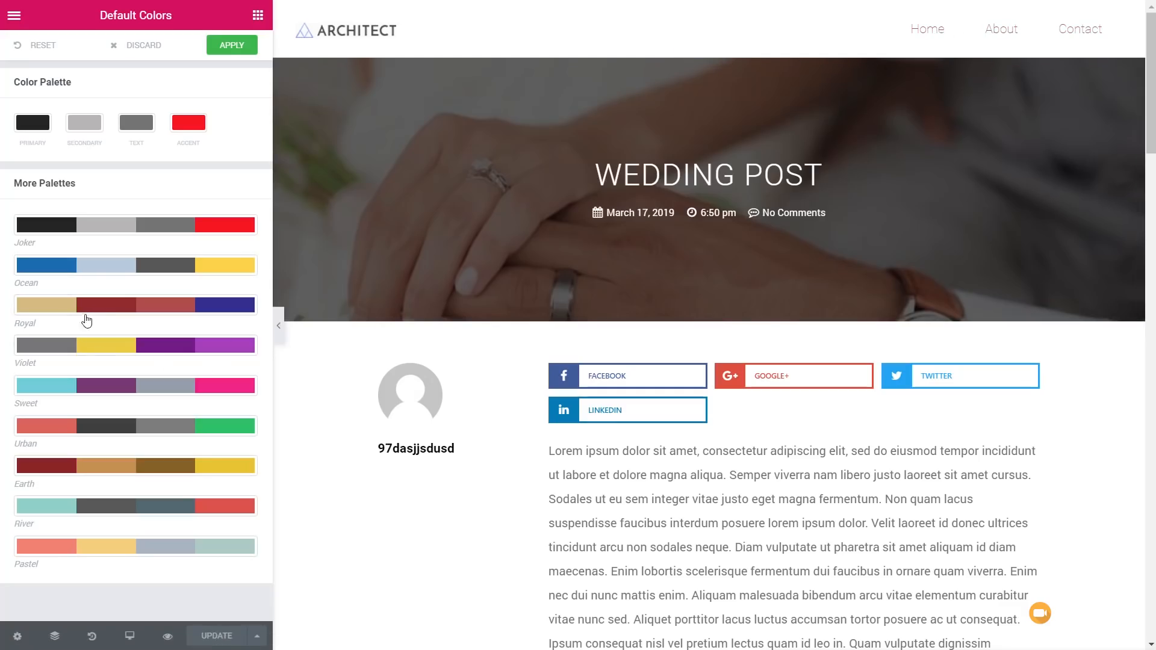
pyautogui.click(87, 346)
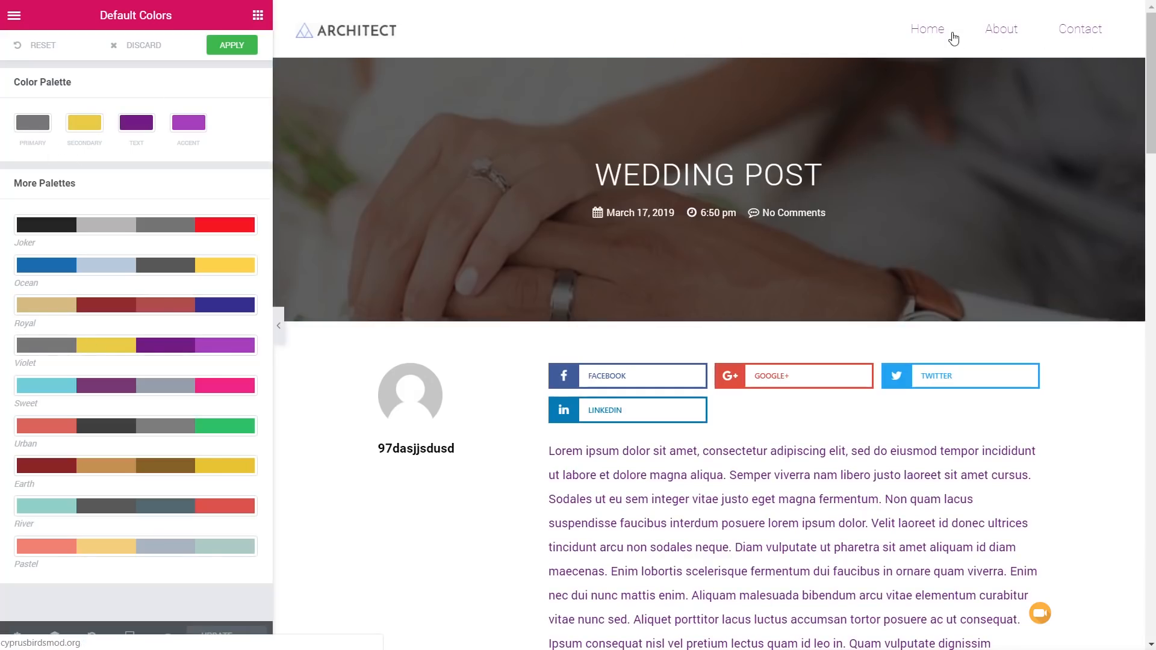
pyautogui.click(65, 507)
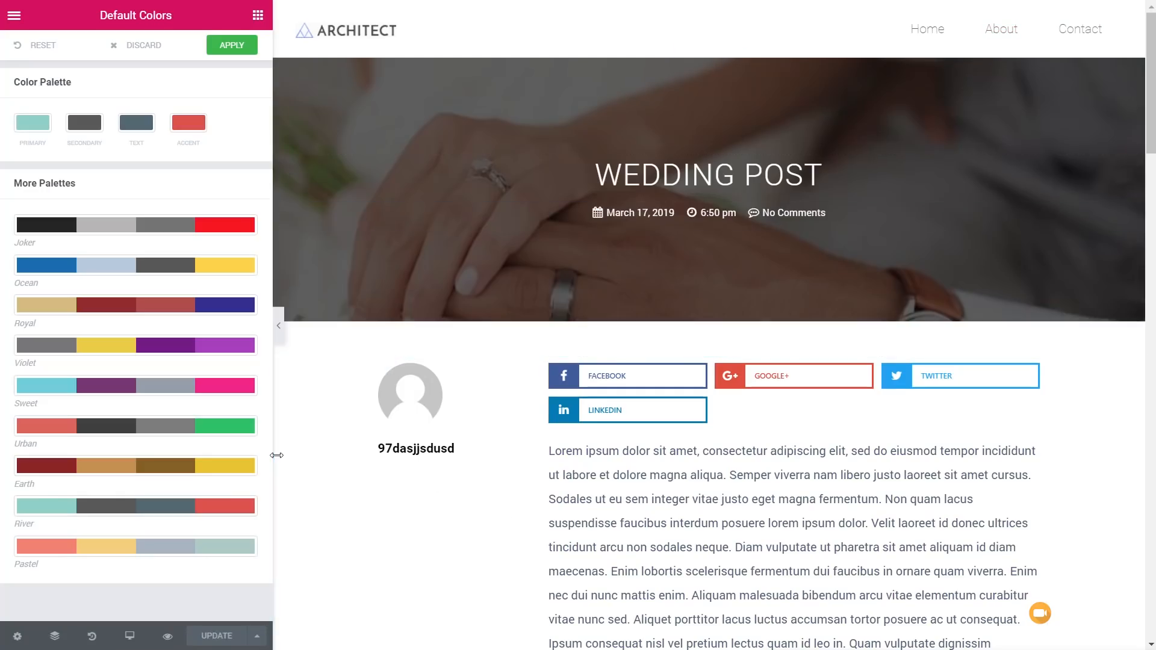
# Step: Look at the primary color's picker and reset the color palette to its defaults
pyautogui.click(41, 128)
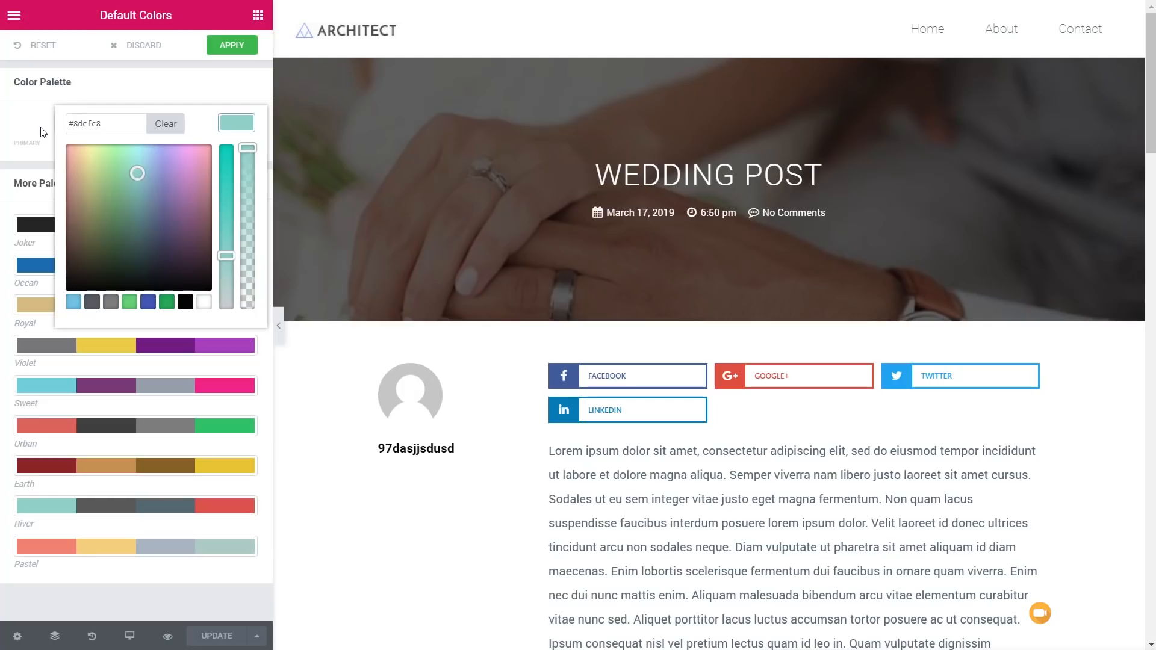
pyautogui.click(99, 91)
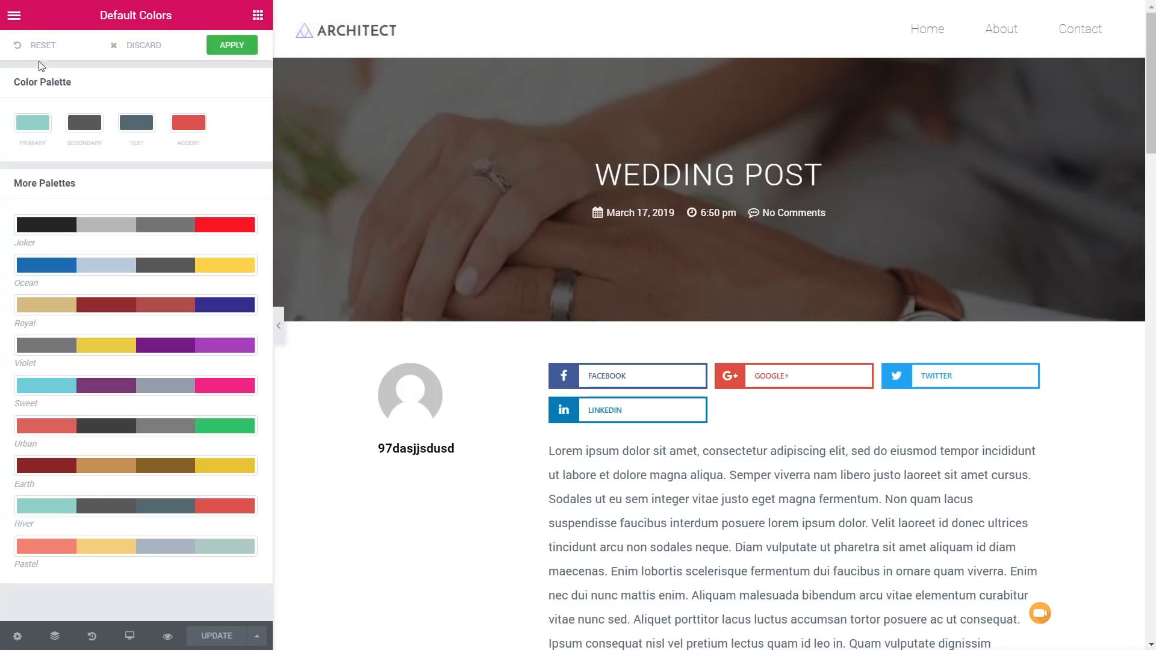
pyautogui.click(27, 45)
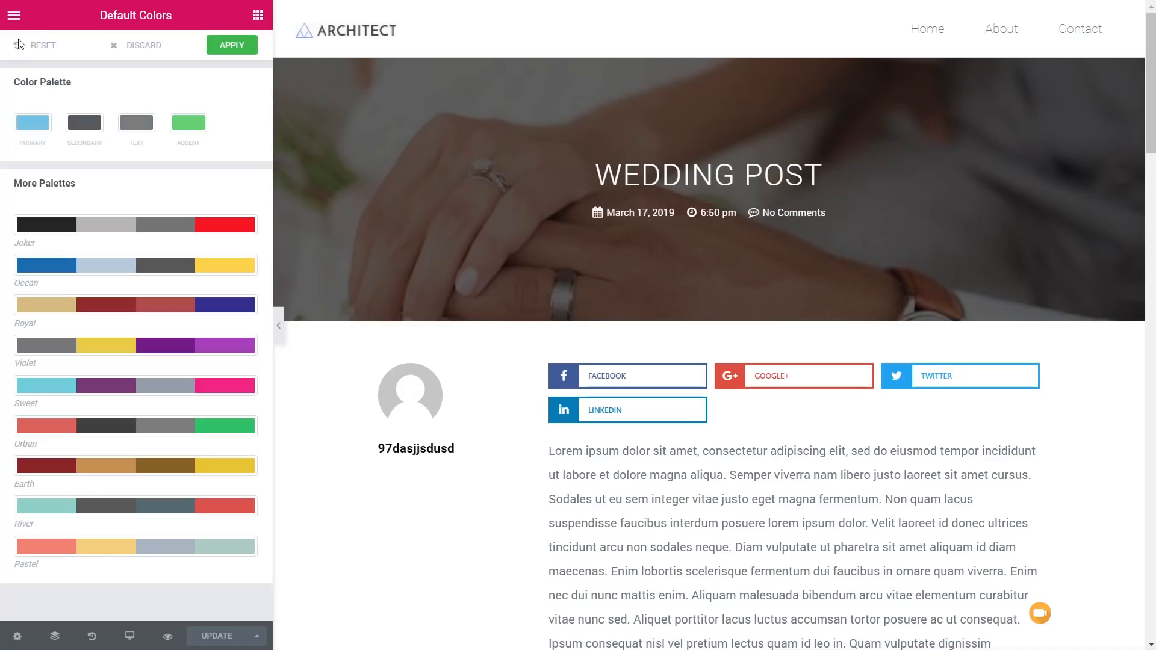
# Step: Open the default fonts and look over the Primary Headline, Secondary Headline, Body Text and Accent Text settings
pyautogui.click(14, 17)
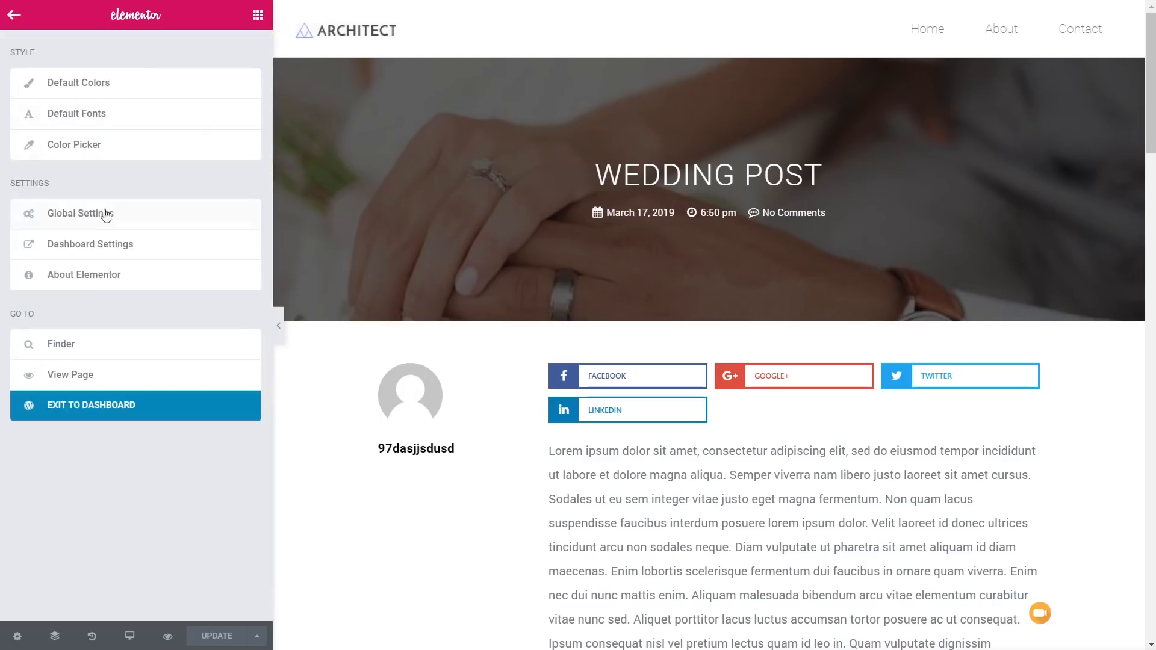
pyautogui.click(106, 118)
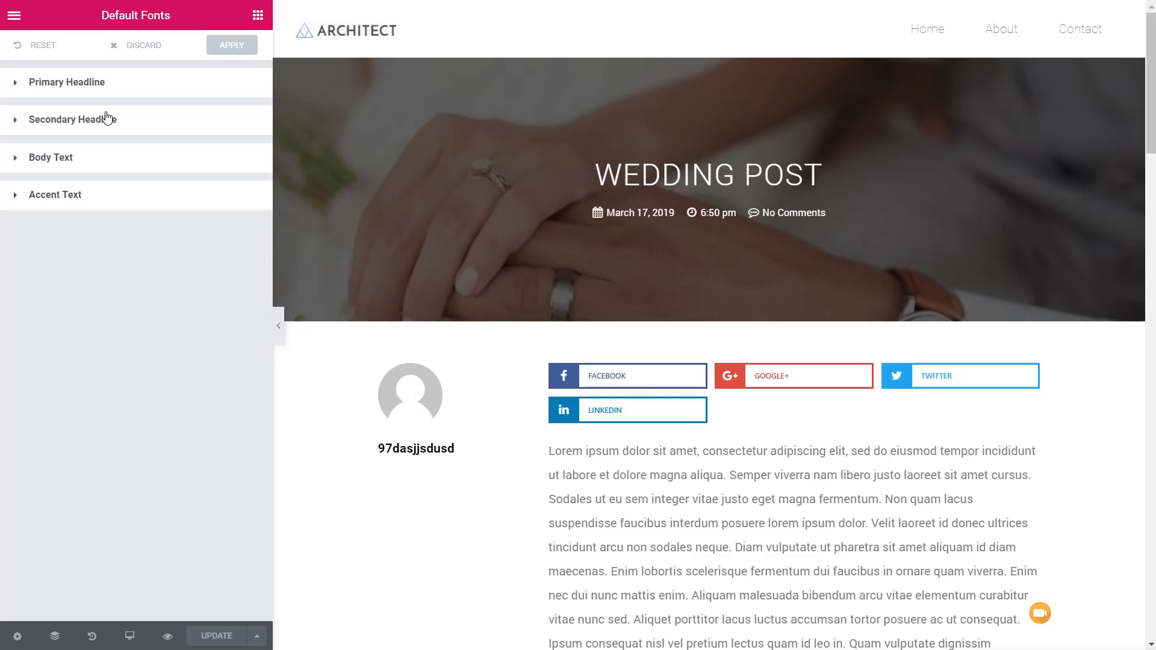
pyautogui.click(99, 89)
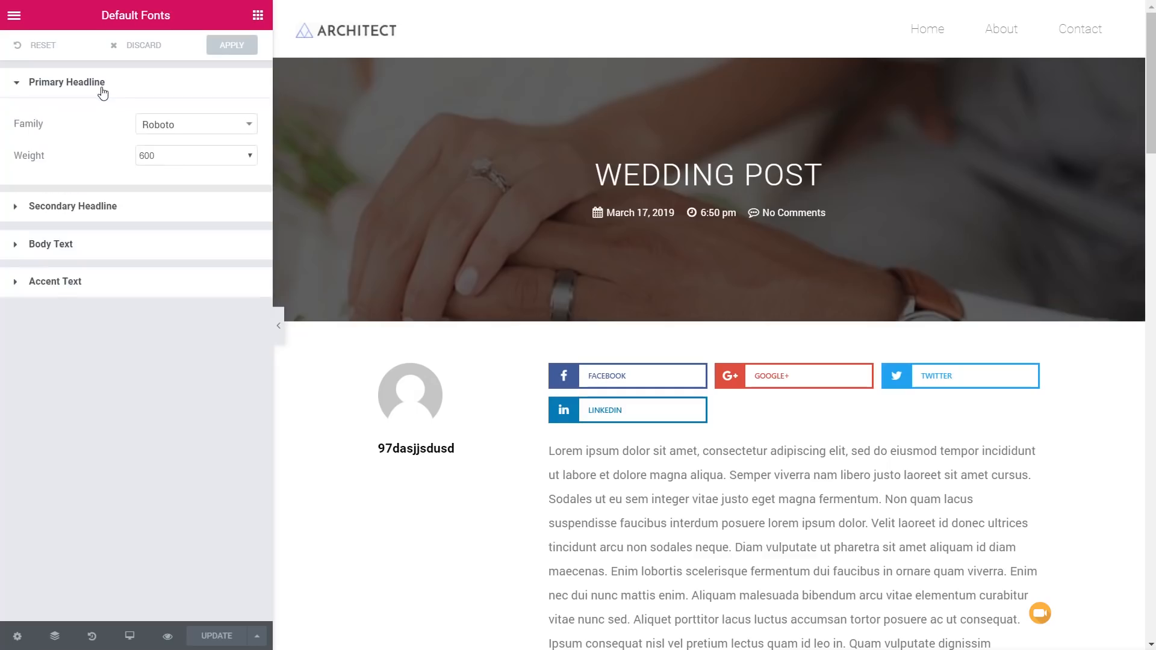
pyautogui.click(83, 203)
pyautogui.click(85, 334)
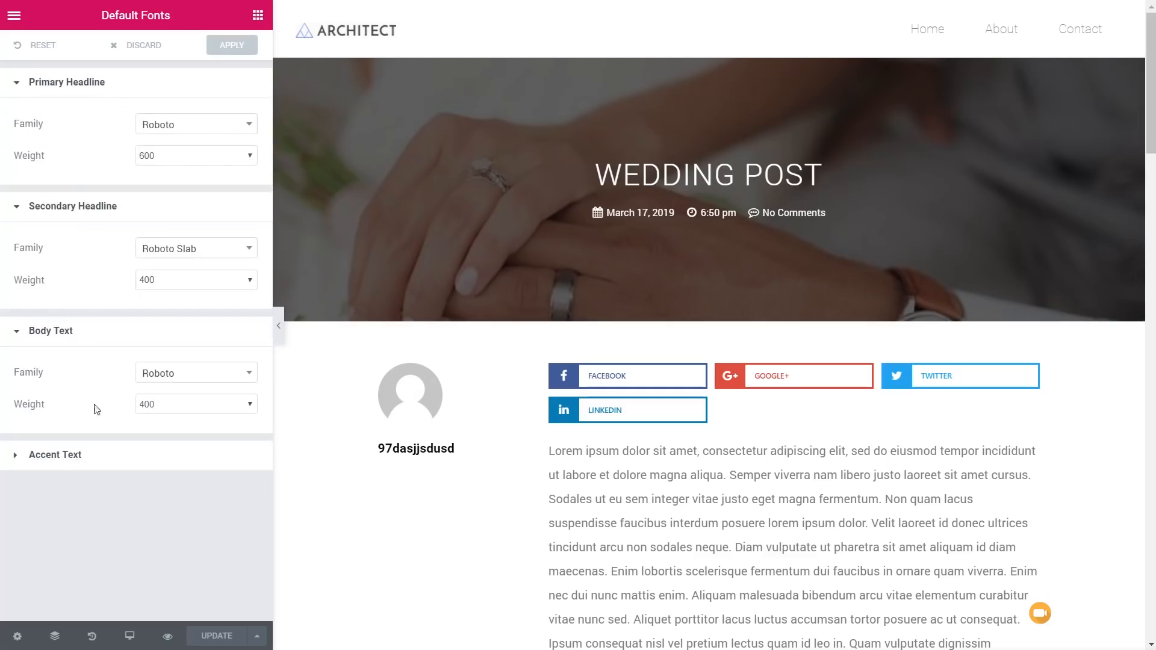
pyautogui.click(70, 456)
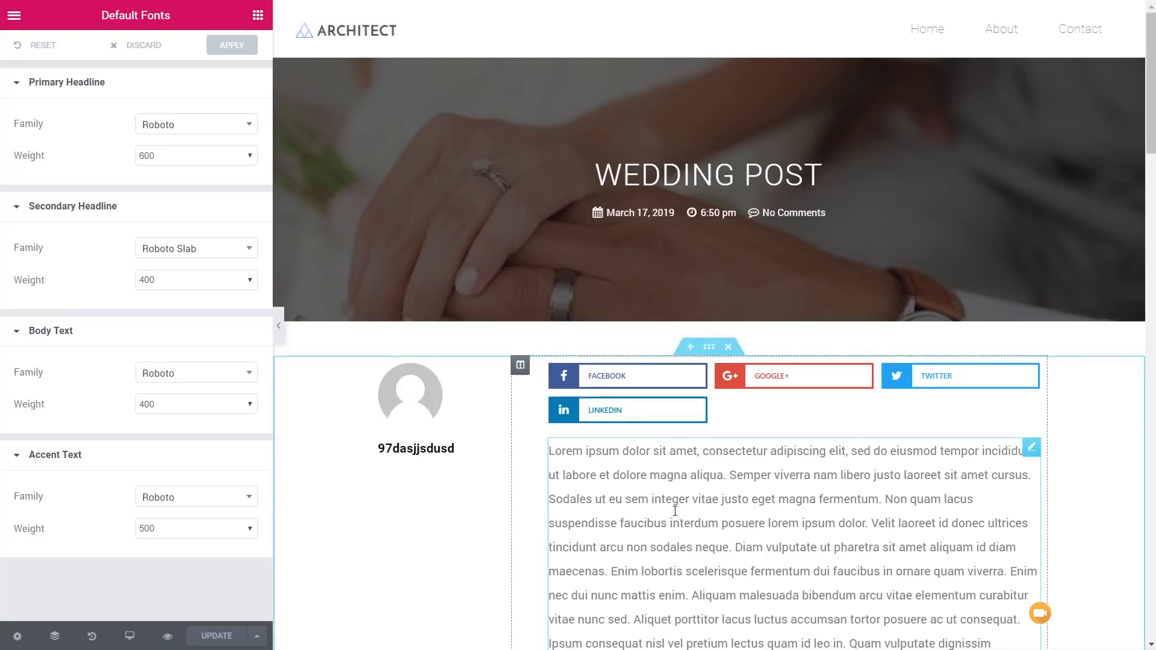
# Step: Try a weight of 200 for the Body Text default font, and settle on 300
pyautogui.scroll(-4, 675, 511)
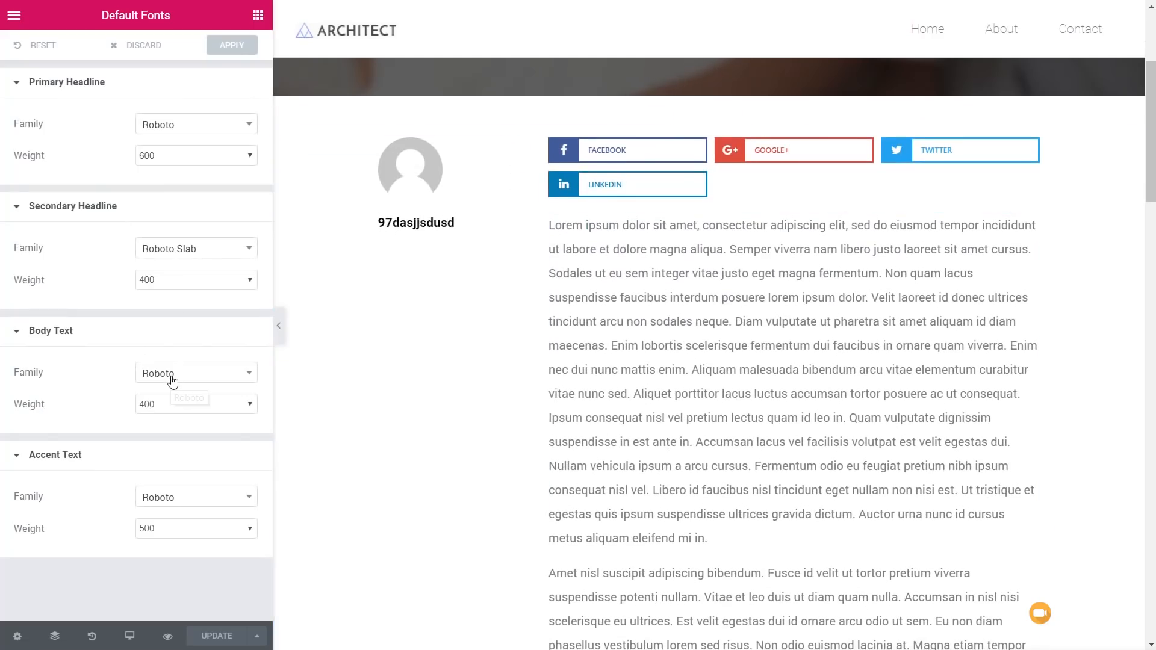
pyautogui.click(207, 406)
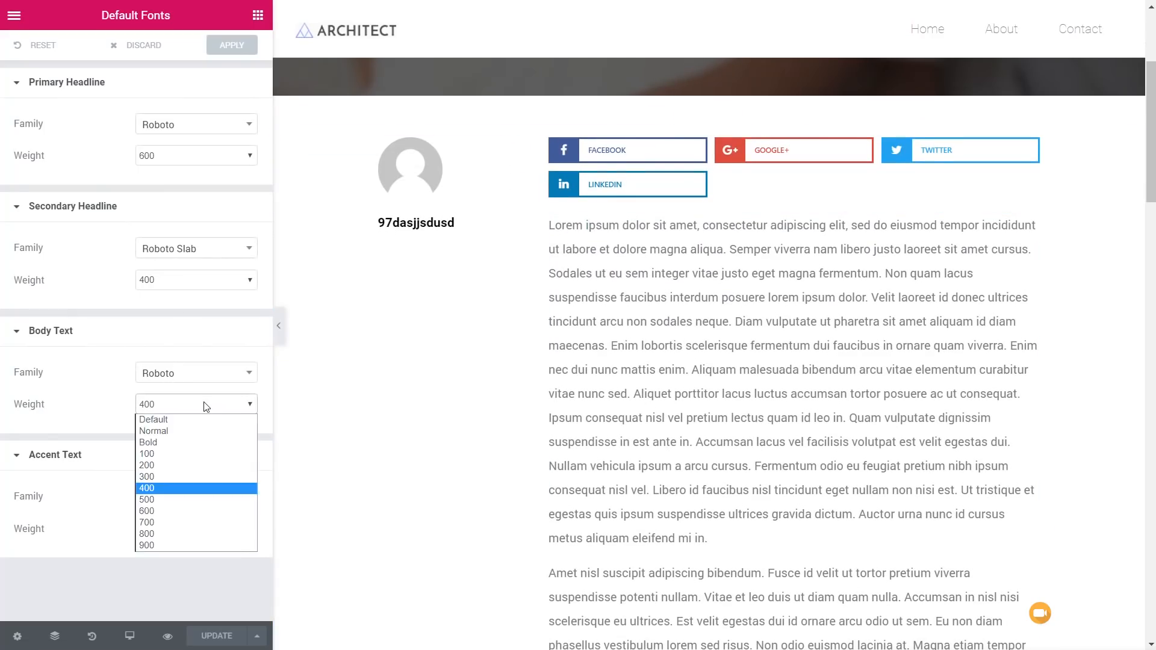
pyautogui.click(182, 465)
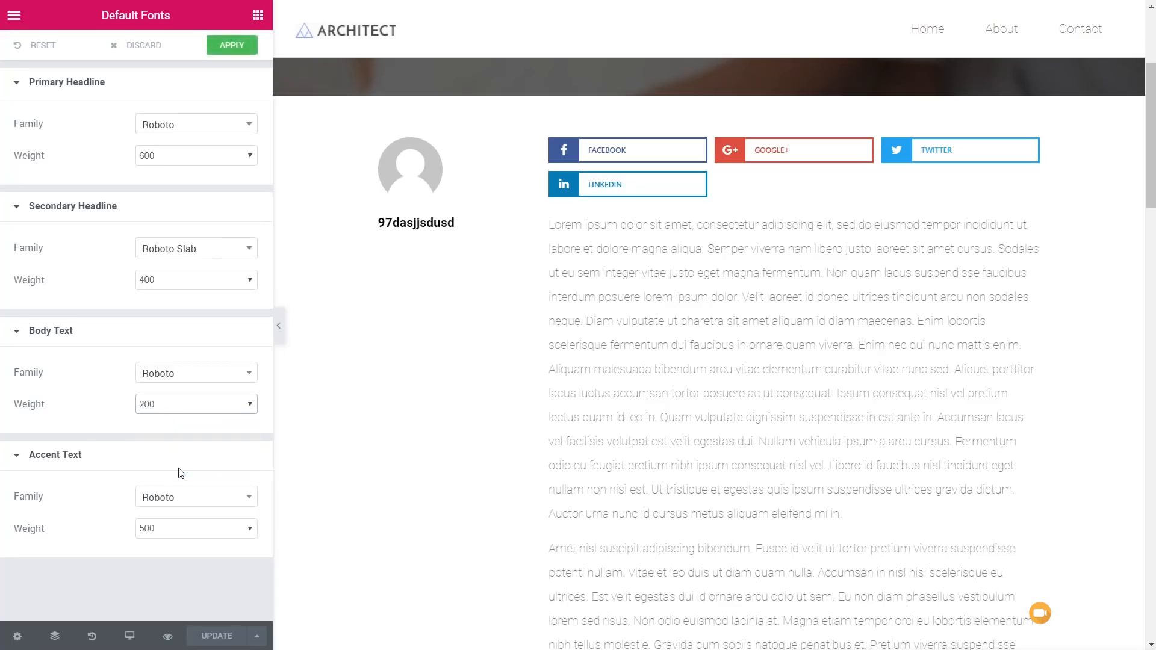
pyautogui.click(236, 413)
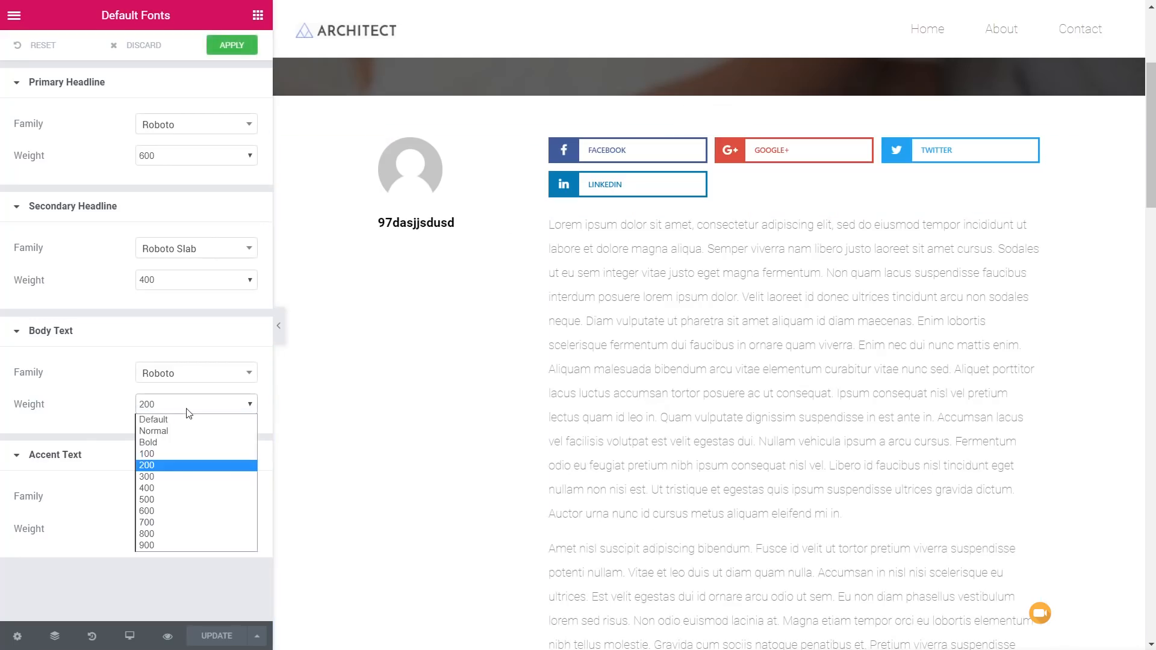
pyautogui.click(179, 478)
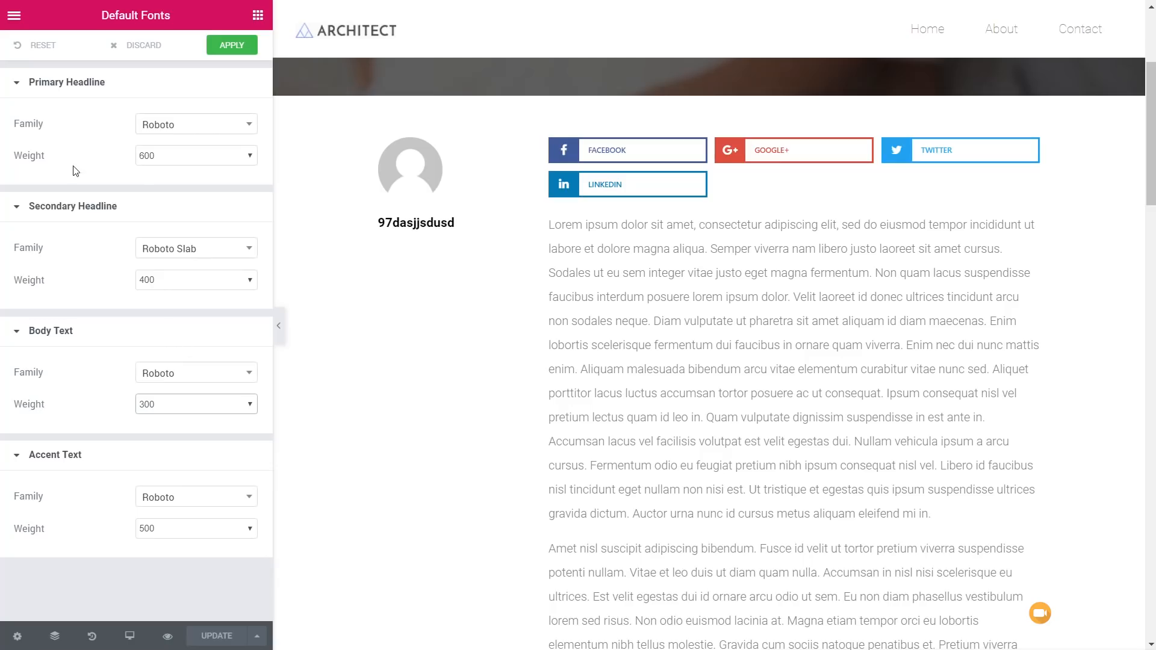
# Step: Look through the font families available for the Body Text and choose Open Sans
pyautogui.click(190, 377)
pyautogui.scroll(-4, 224, 472)
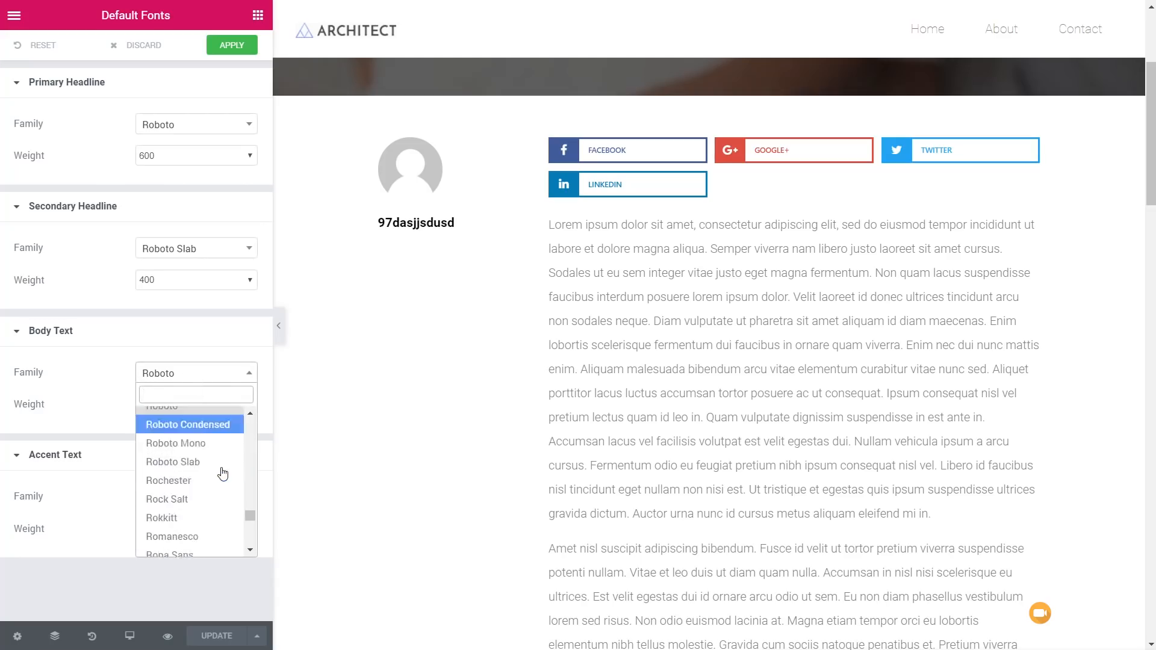
pyautogui.scroll(-7, 223, 474)
pyautogui.scroll(7, 223, 474)
pyautogui.scroll(10, 222, 469)
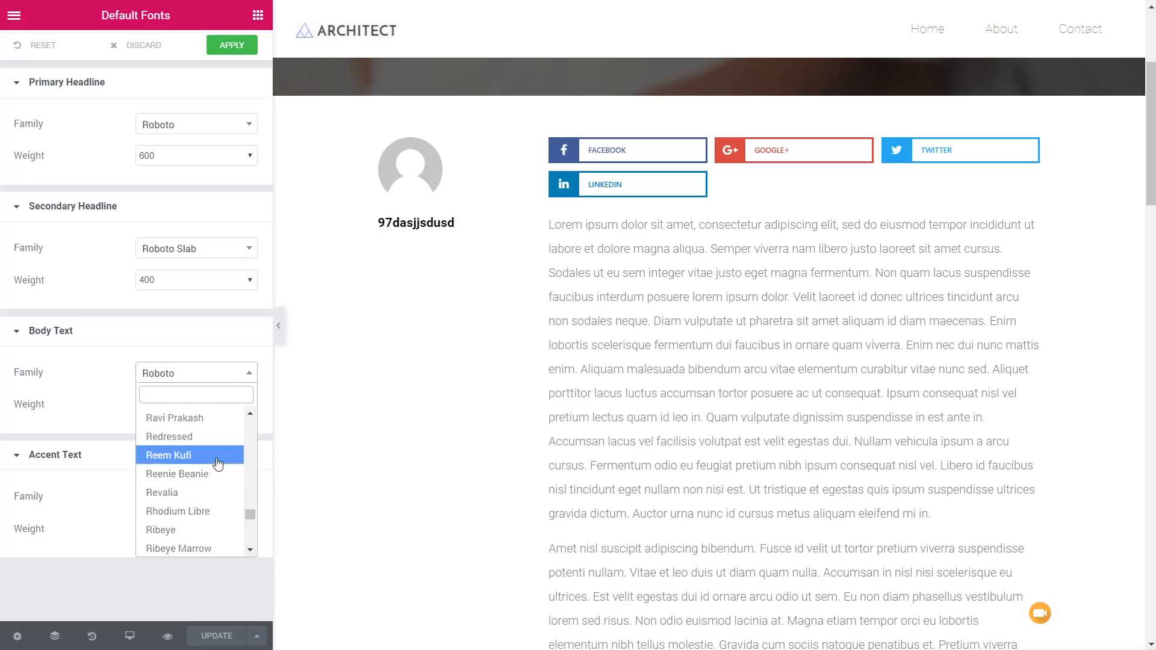
pyautogui.moveTo(250, 513); pyautogui.dragTo(258, 418)
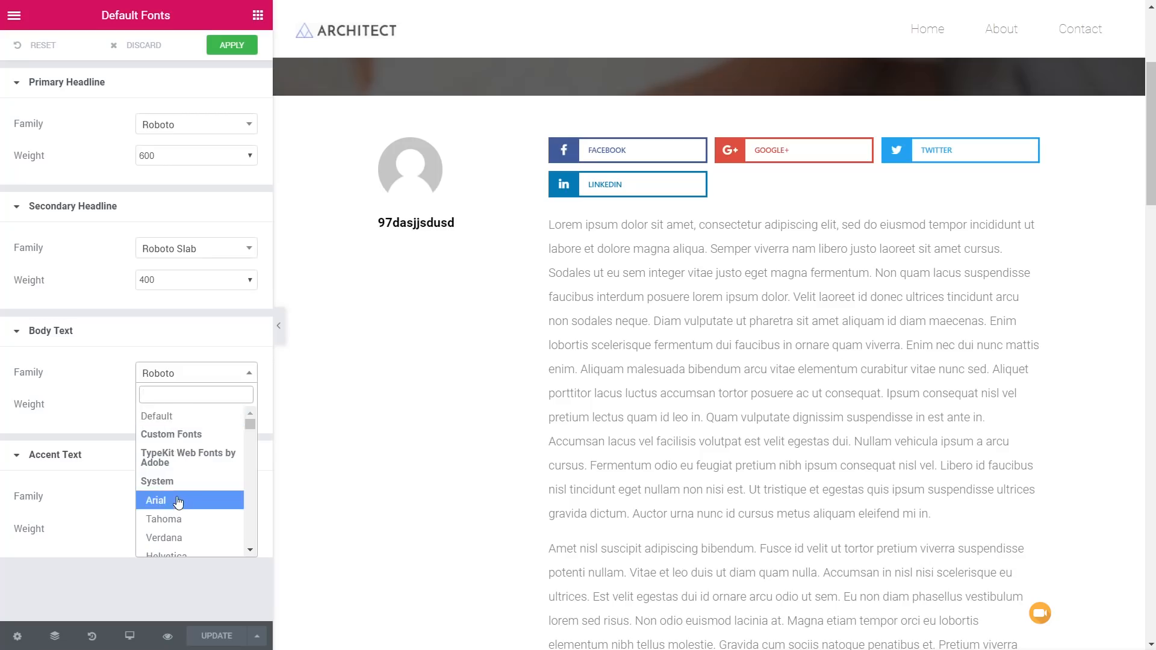
pyautogui.scroll(-1, 178, 503)
pyautogui.scroll(-1, 179, 503)
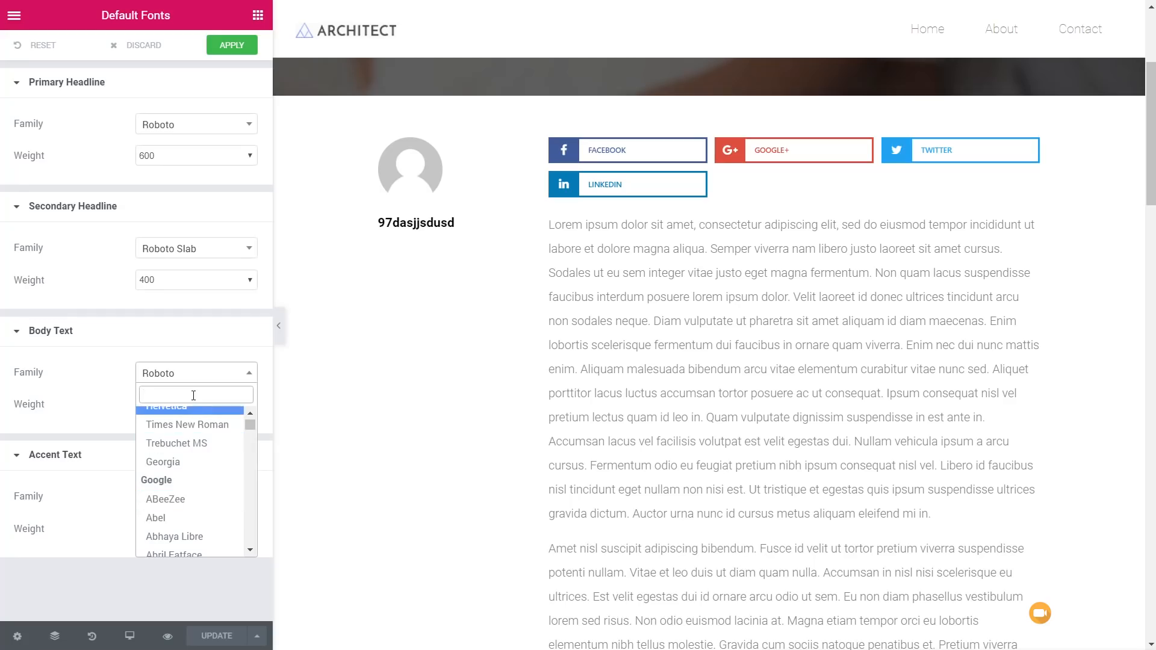
pyautogui.write('open')
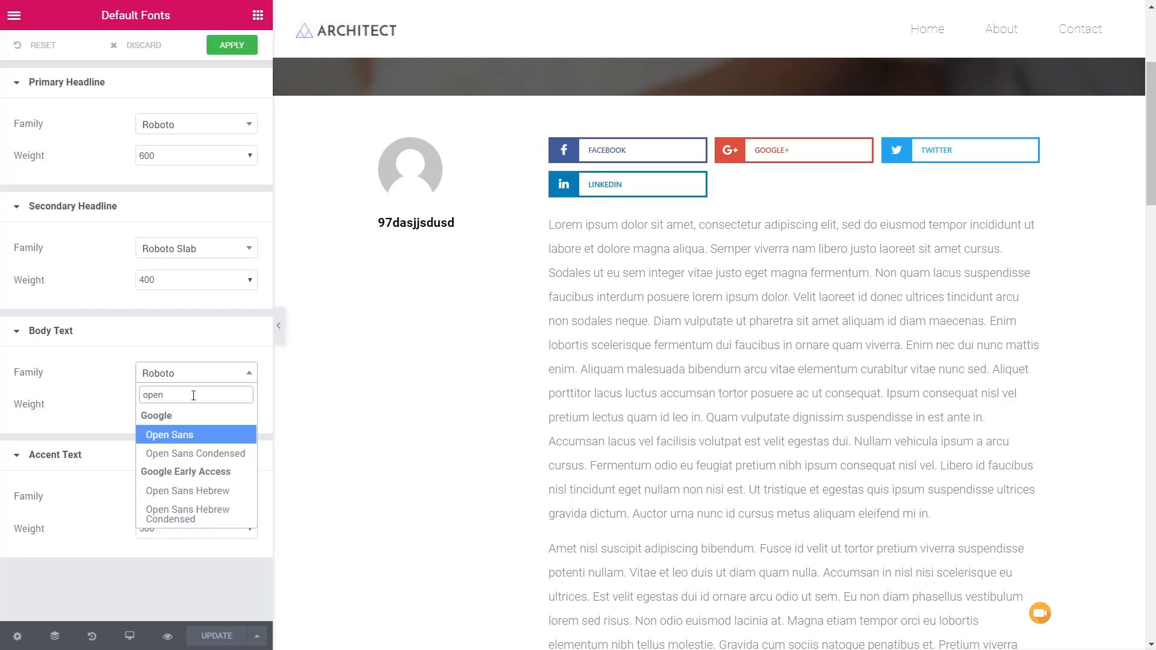
pyautogui.click(182, 435)
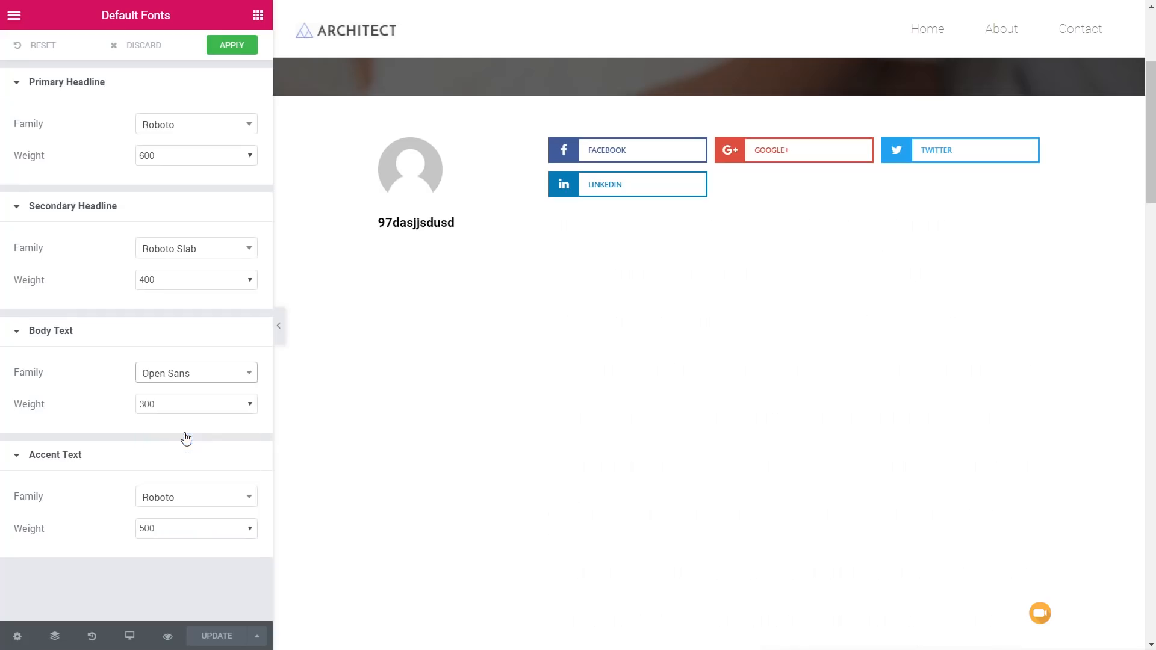
# Step: Try the Body Text weights 800 and 400 with Open Sans, and set the weight back to 300
pyautogui.click(220, 405)
pyautogui.click(170, 537)
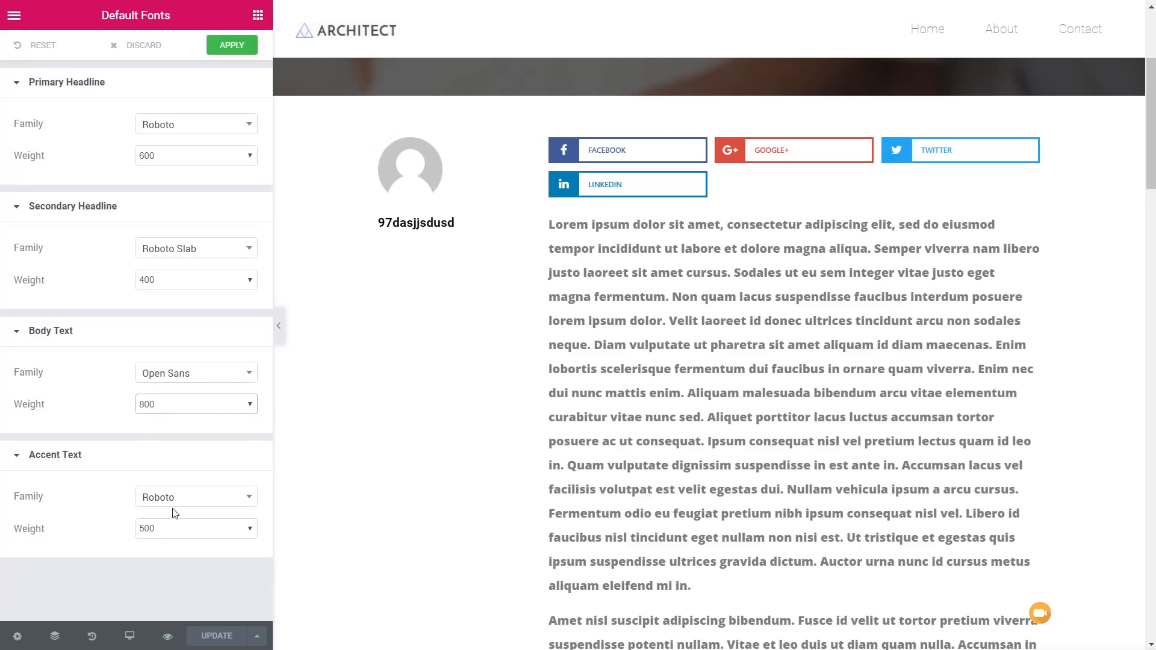
pyautogui.click(194, 405)
pyautogui.click(172, 488)
pyautogui.click(189, 403)
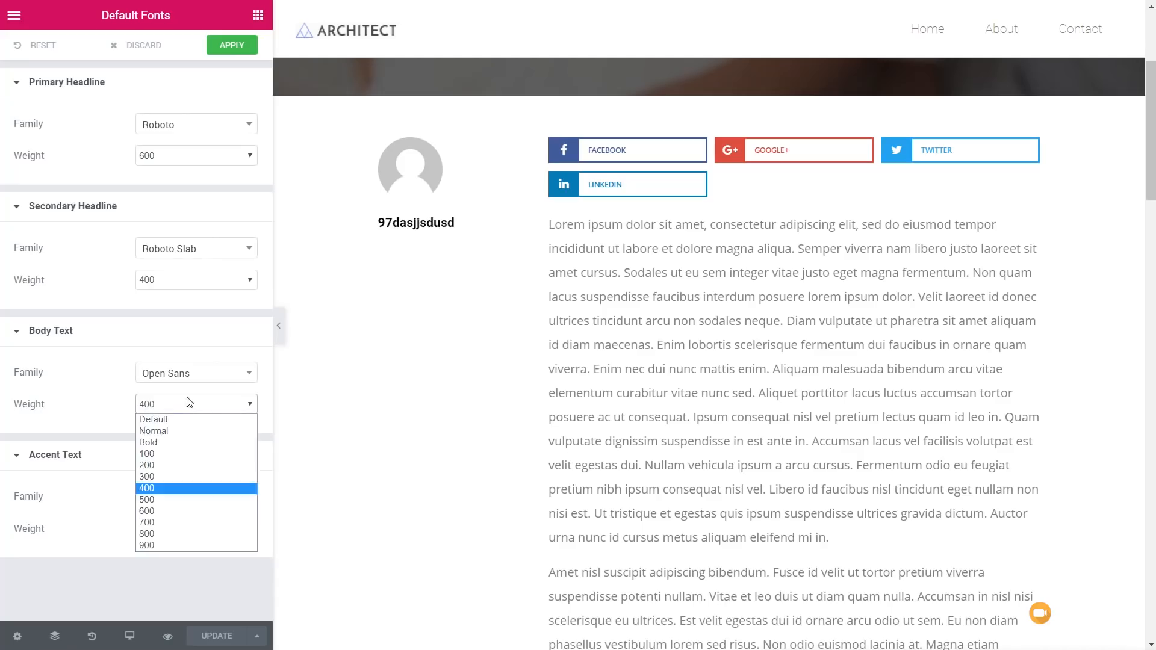
pyautogui.click(160, 477)
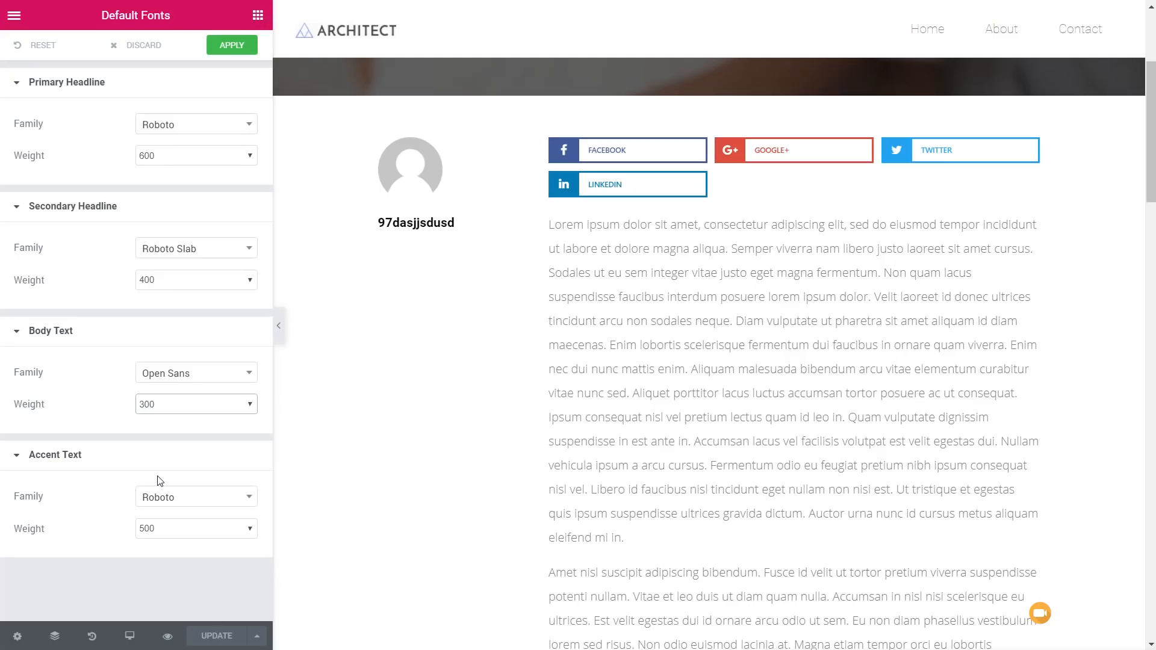
pyautogui.scroll(4, 603, 443)
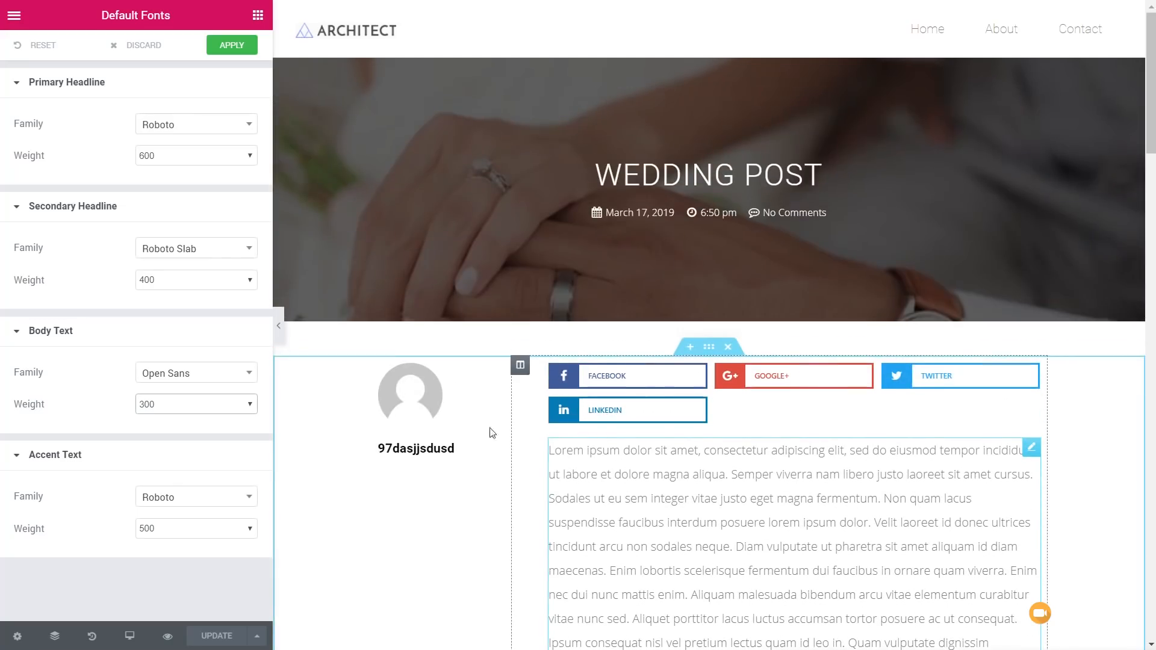
# Step: Open the Color Picker settings and look over the palettes and the black swatch's color controls
pyautogui.click(20, 22)
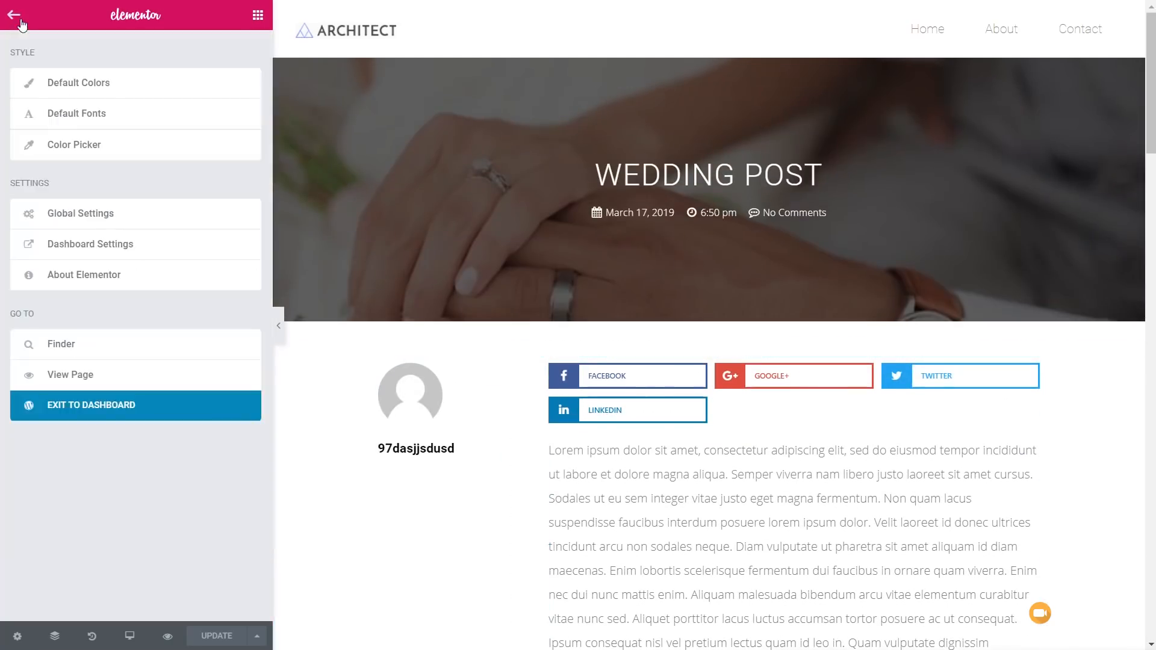
pyautogui.click(88, 153)
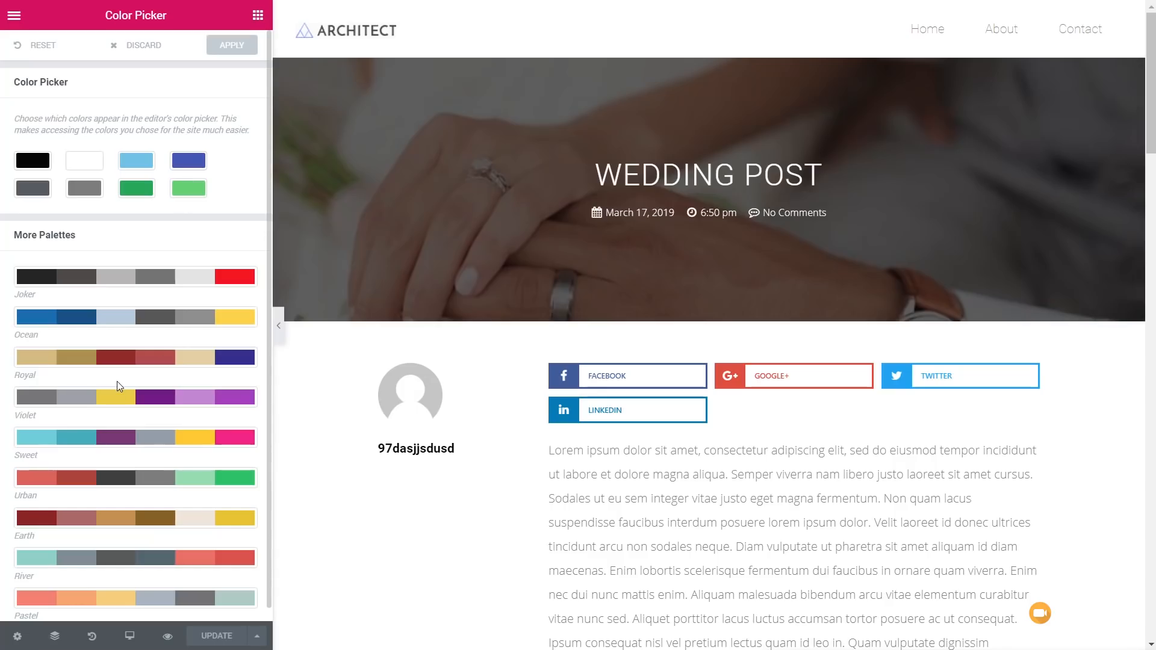
pyautogui.scroll(-1, 117, 382)
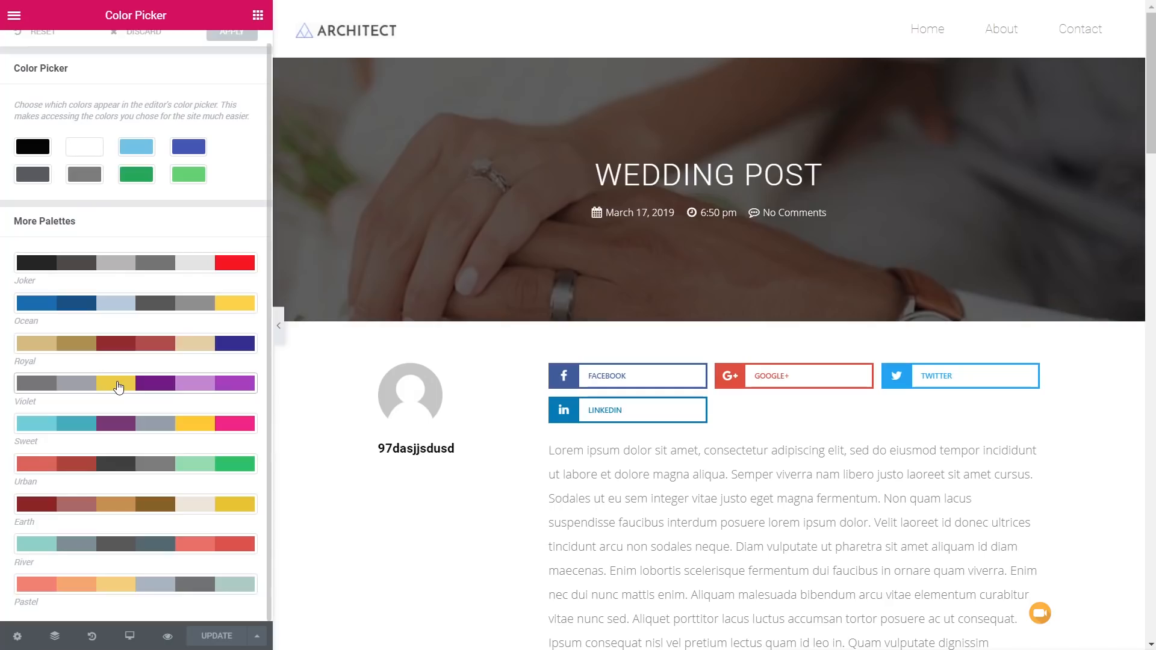
pyautogui.scroll(1, 118, 387)
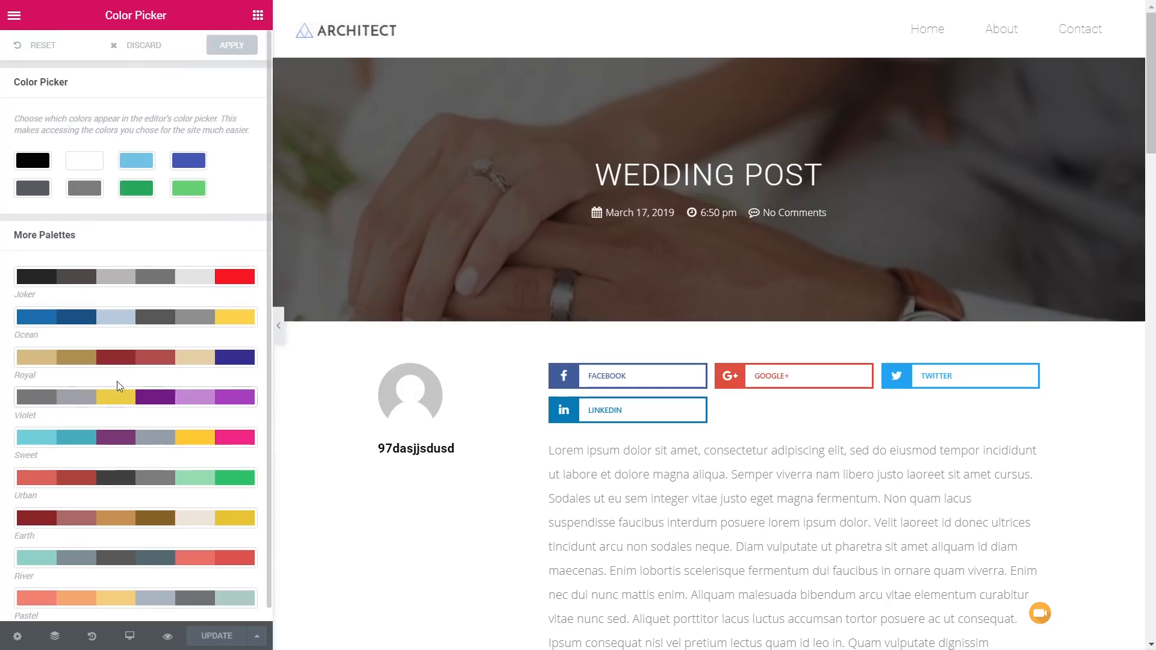
pyautogui.click(41, 166)
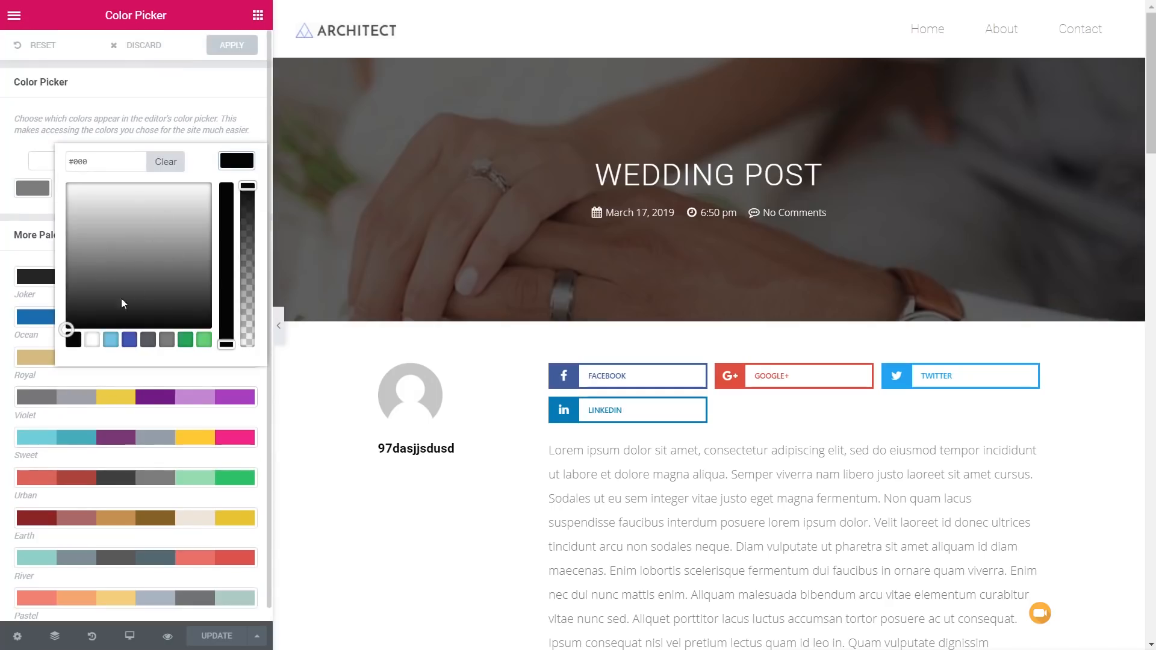
pyautogui.click(227, 169)
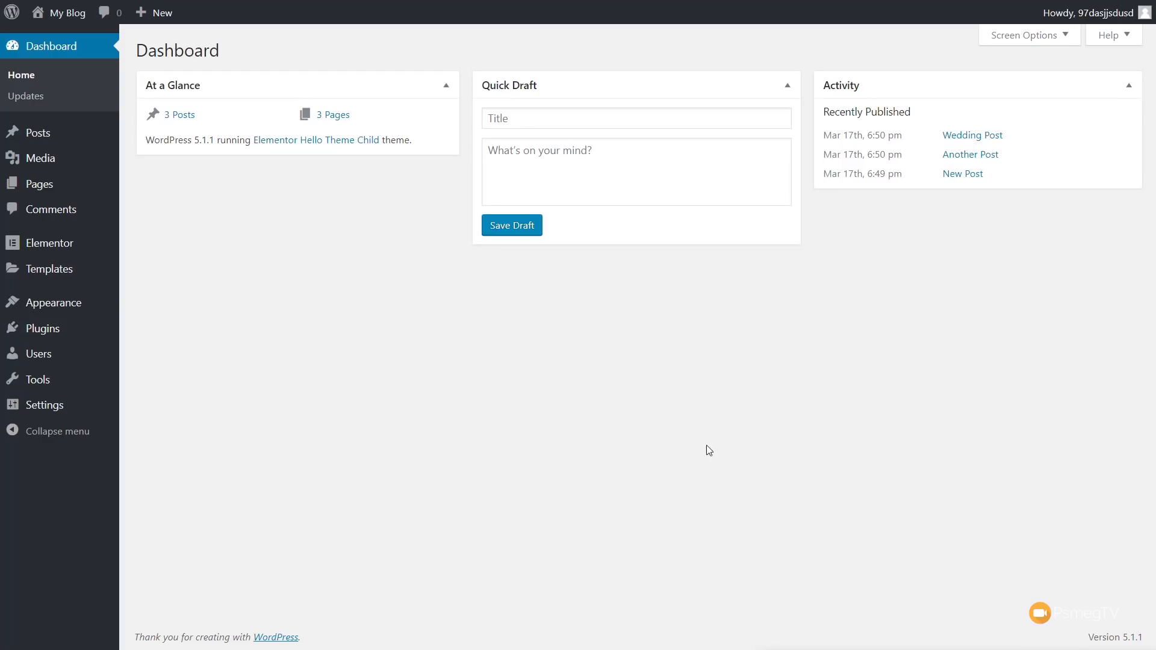
# Step: Open Elementor's general settings from the WordPress dashboard to view the options for disabling default colors and fonts
pyautogui.moveTo(80, 253)
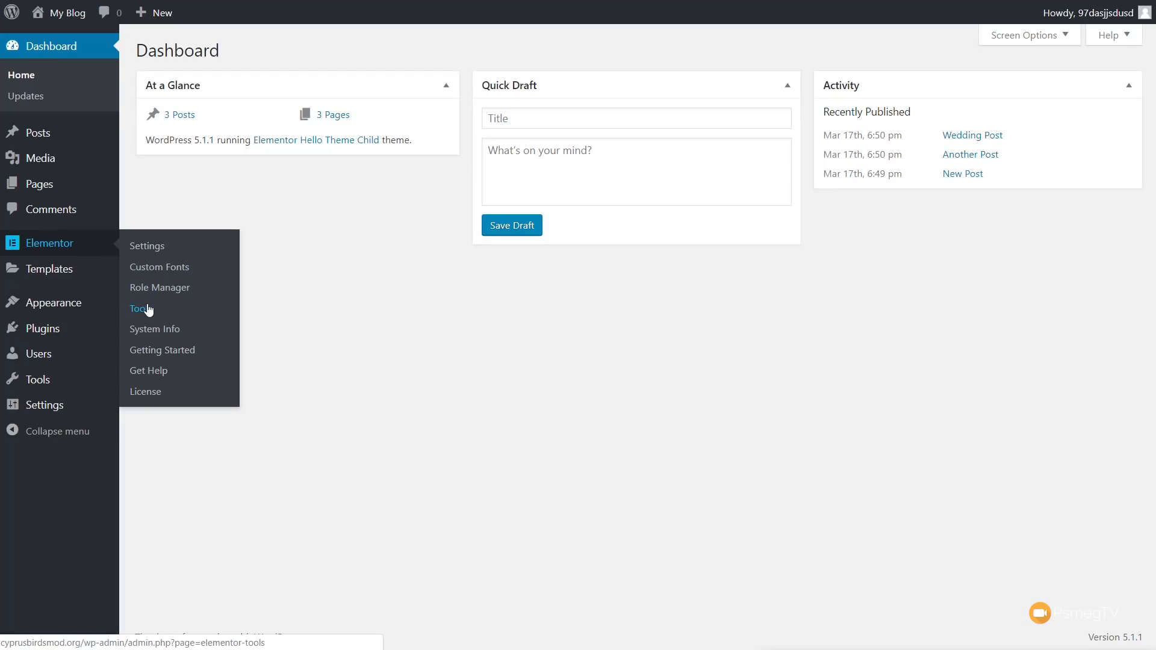
pyautogui.click(142, 248)
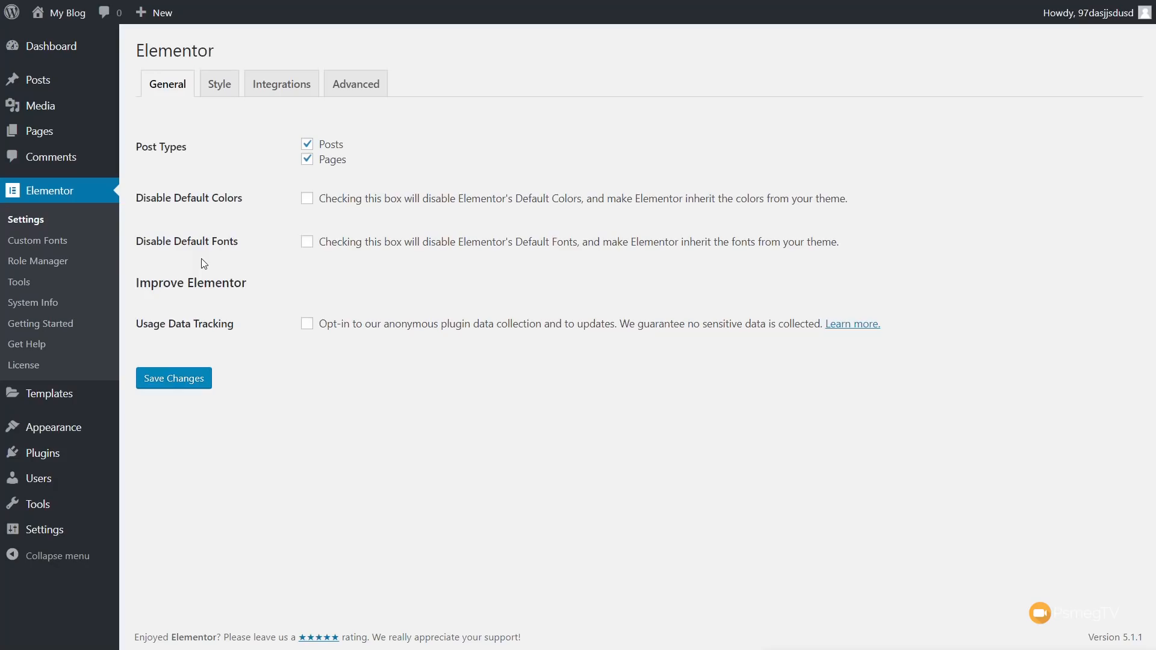
# Step: Open the WordPress theme customizer and view the Additional CSS editor
pyautogui.moveTo(47, 437)
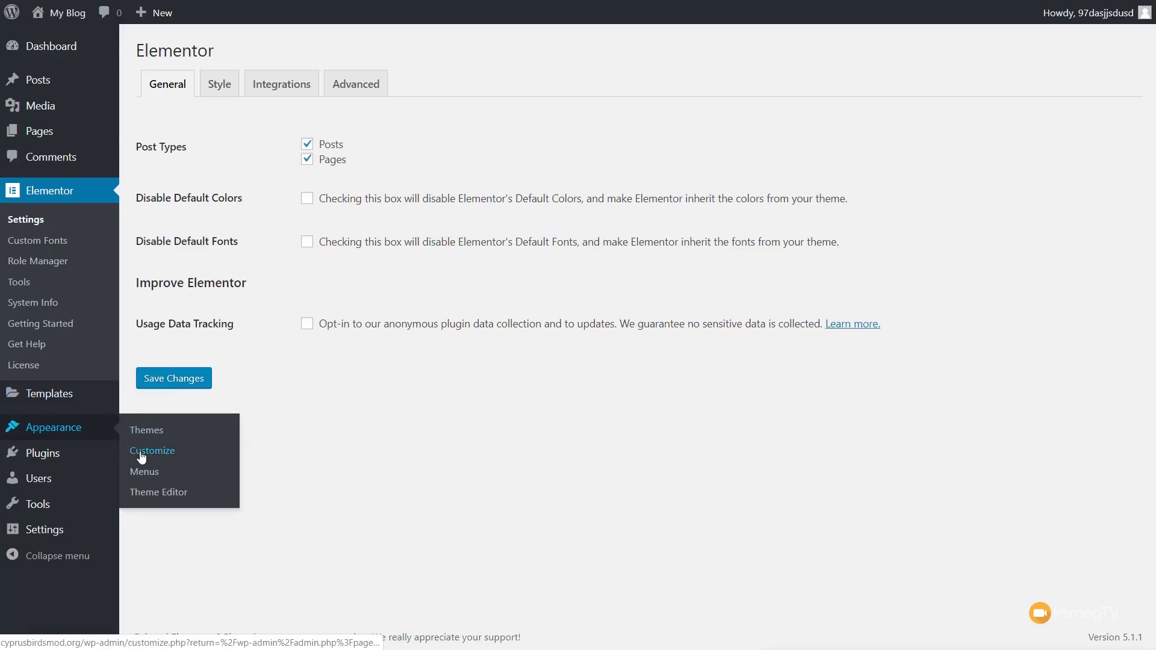
pyautogui.click(142, 457)
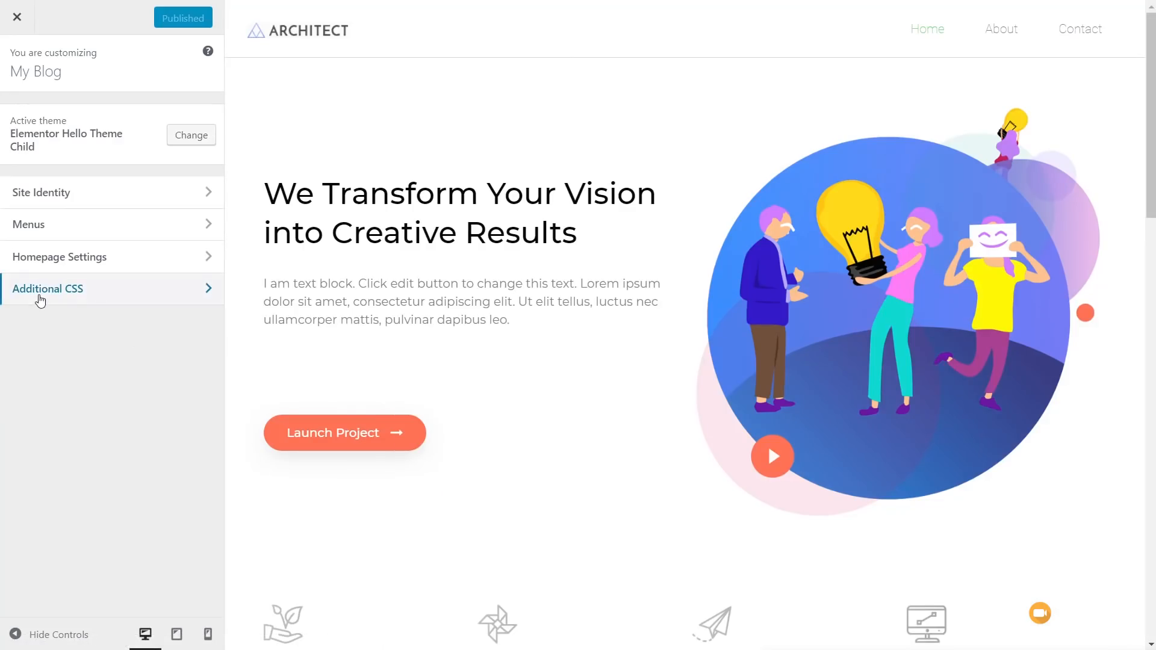
pyautogui.click(40, 301)
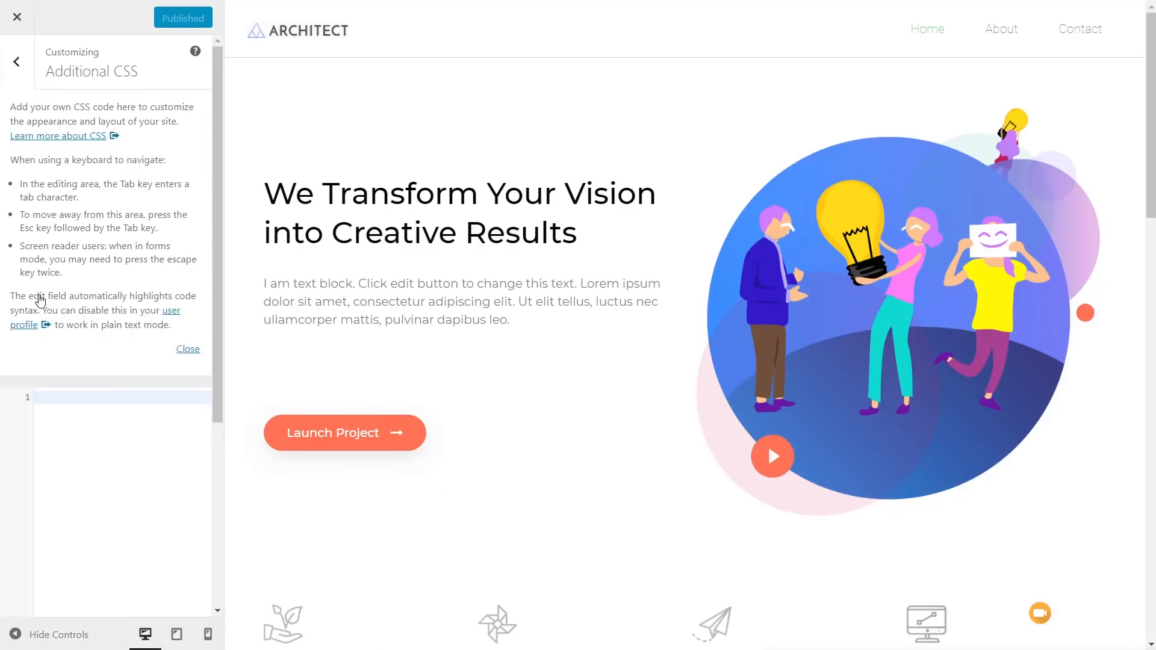
pyautogui.scroll(-5, 139, 480)
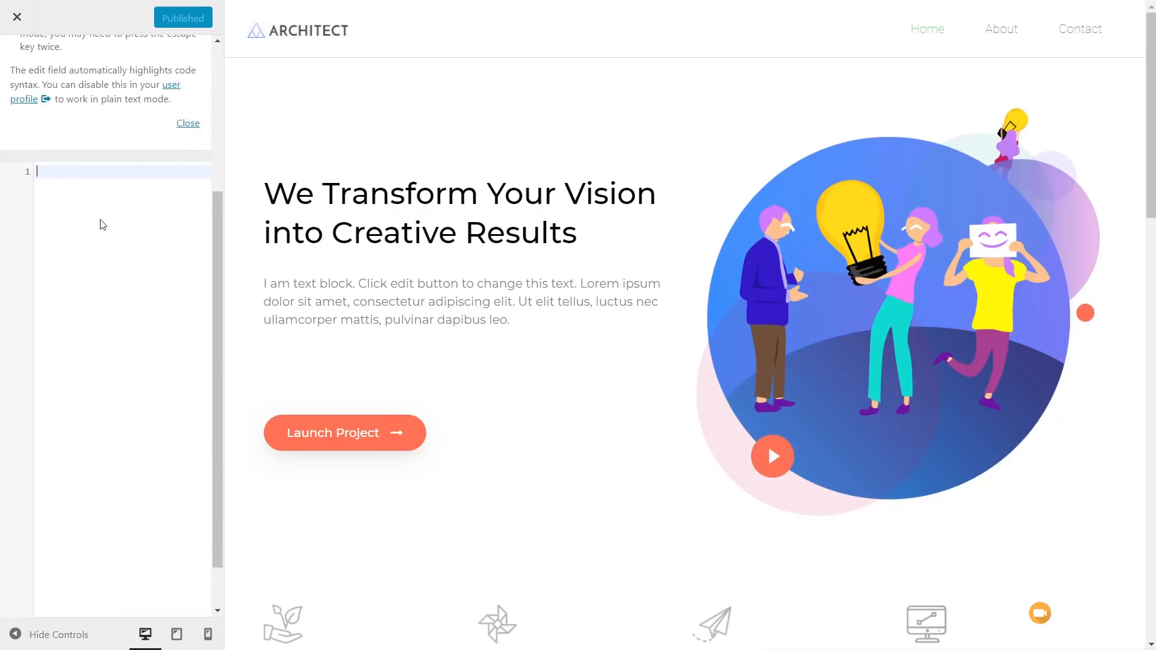